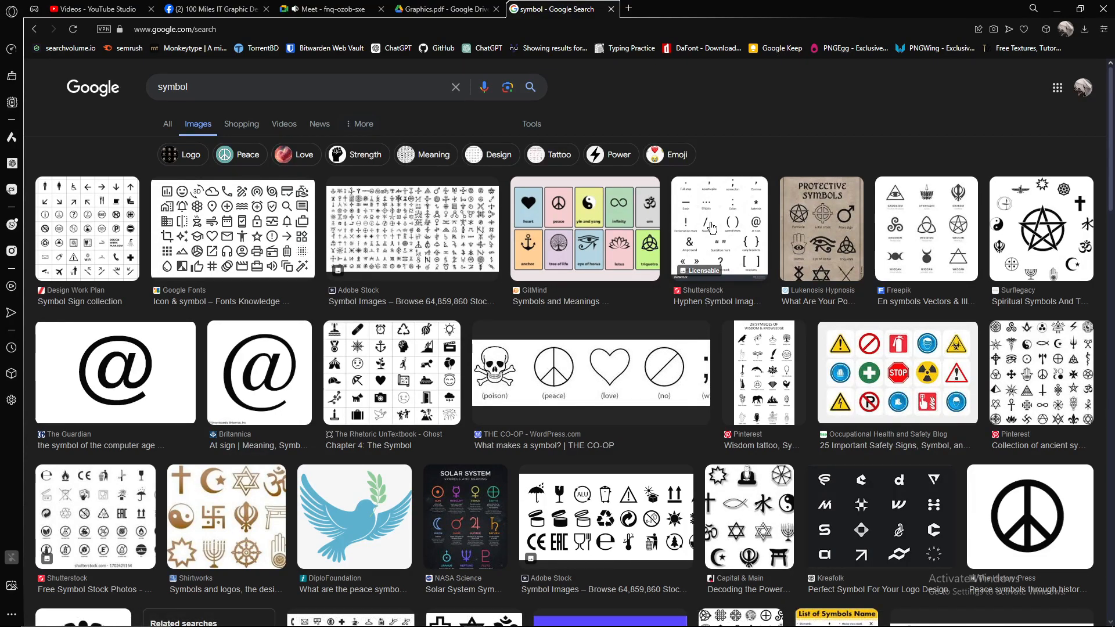
Examine the icon collections, packaging symbols and religious symbols in the image results.
click(432, 245)
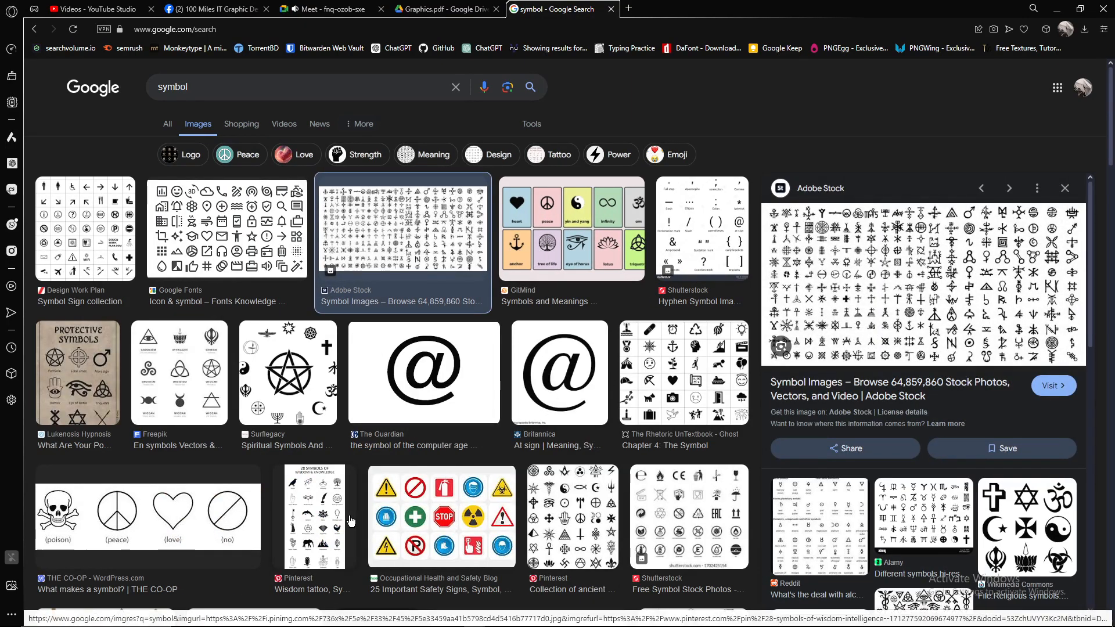
scroll(350, 521, down, 5)
click(528, 372)
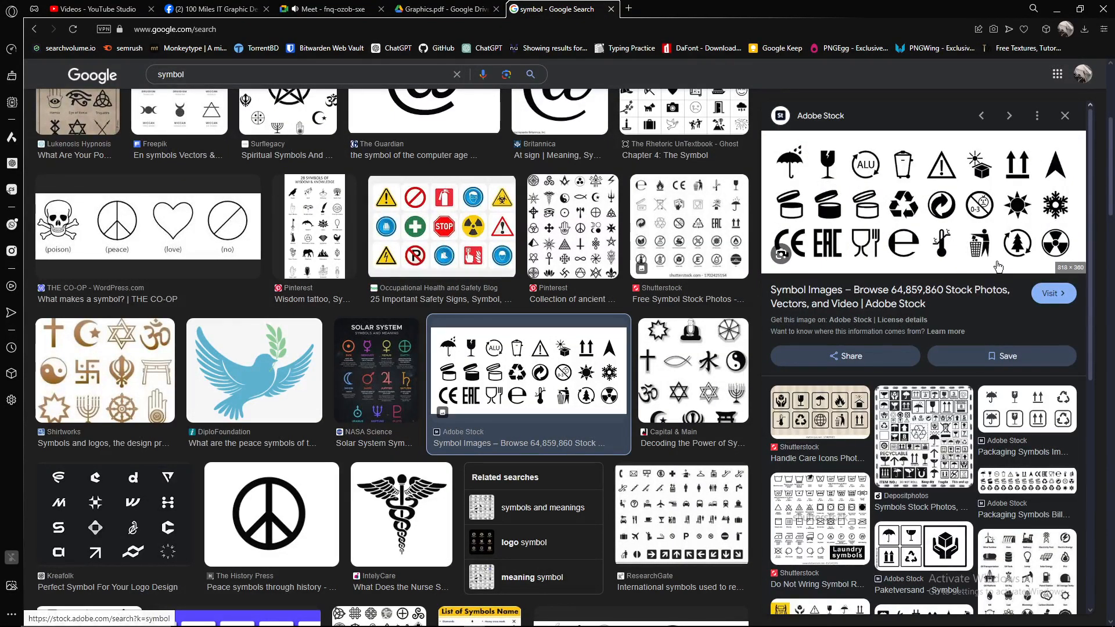
click(673, 385)
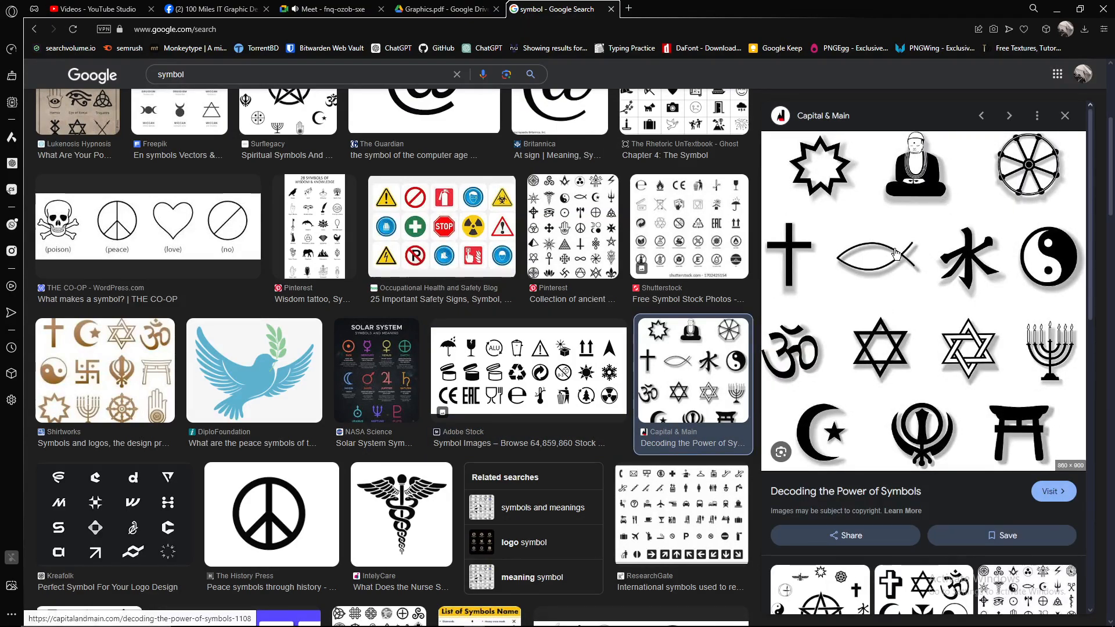
Switch to the blank document in Adobe Illustrator and display the Symbols panel.
key(alt+Tab)
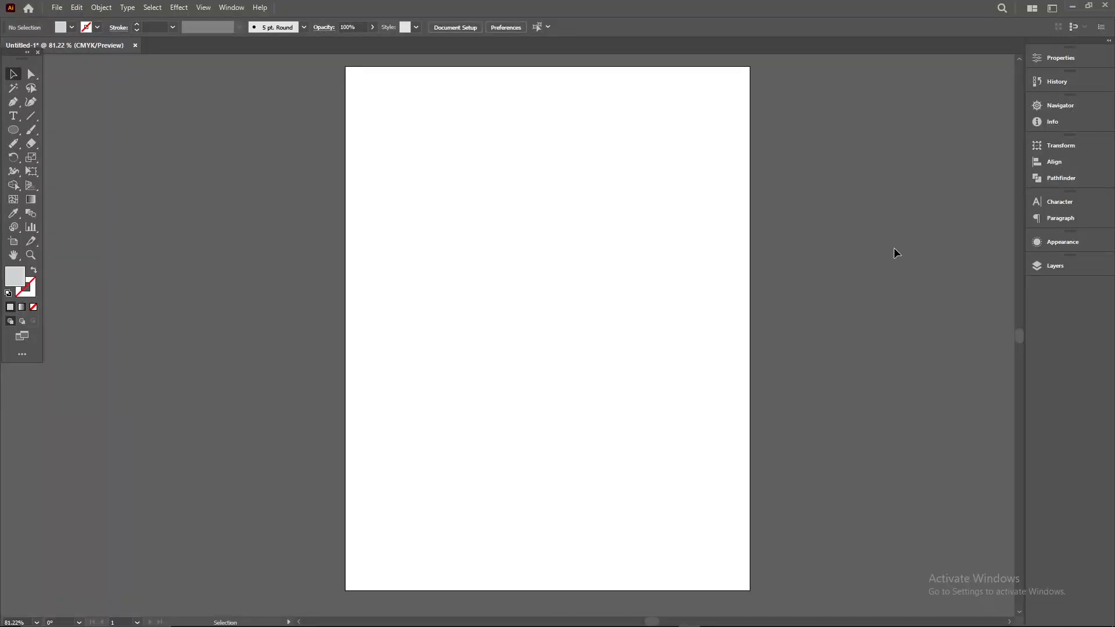
click(149, 9)
click(149, 8)
click(230, 8)
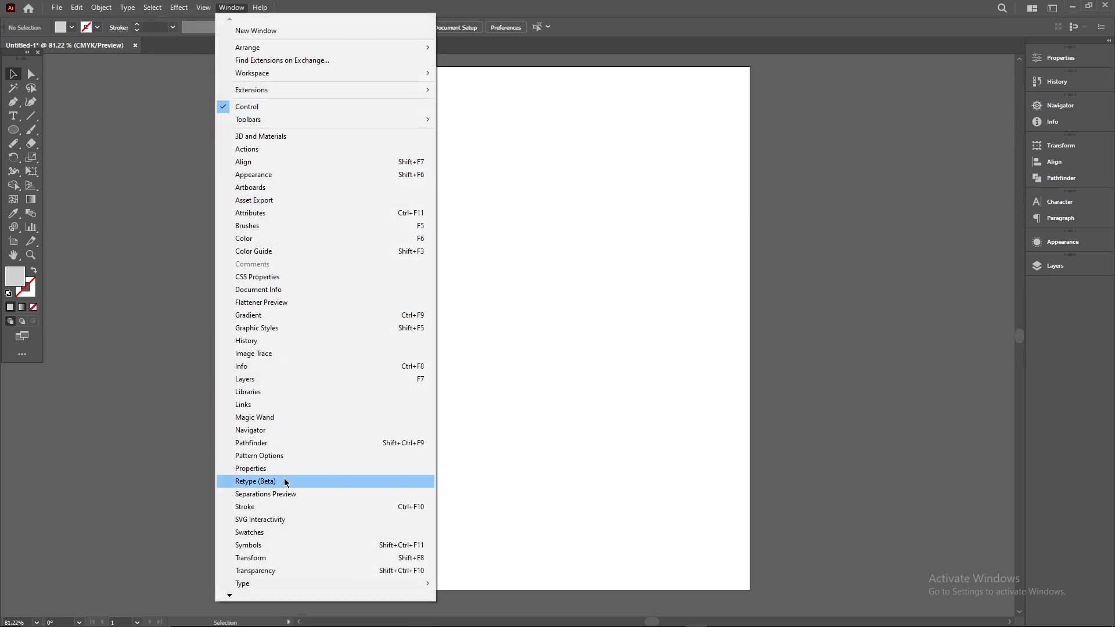
click(292, 547)
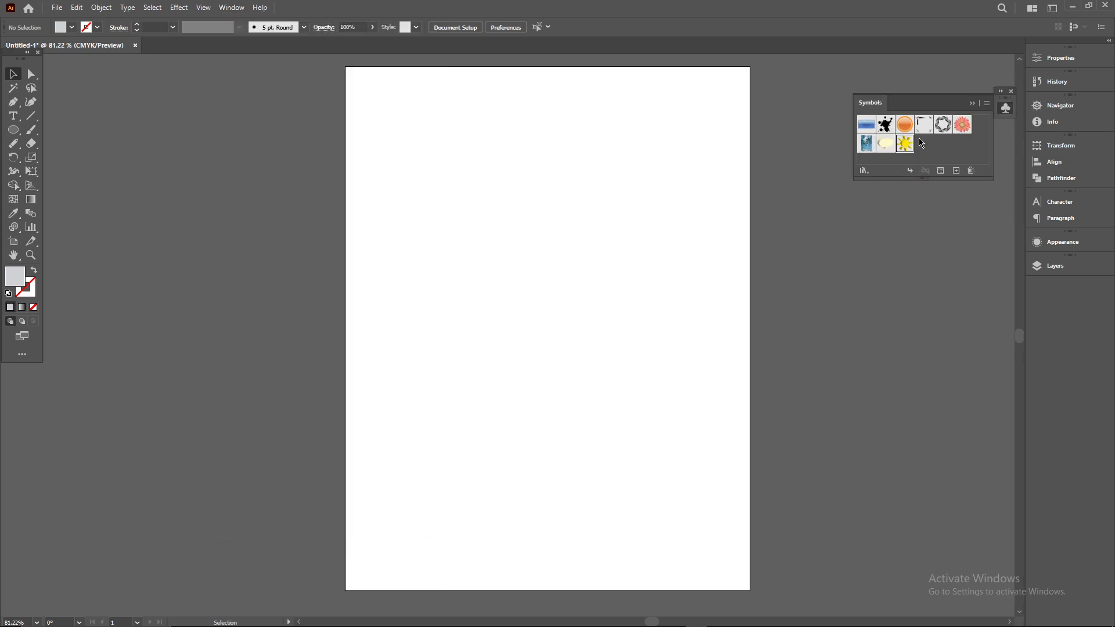
Open the Heirloom symbol library and place the Crown Male symbol, about 260 by 191 pt, on the artboard's upper part.
click(987, 104)
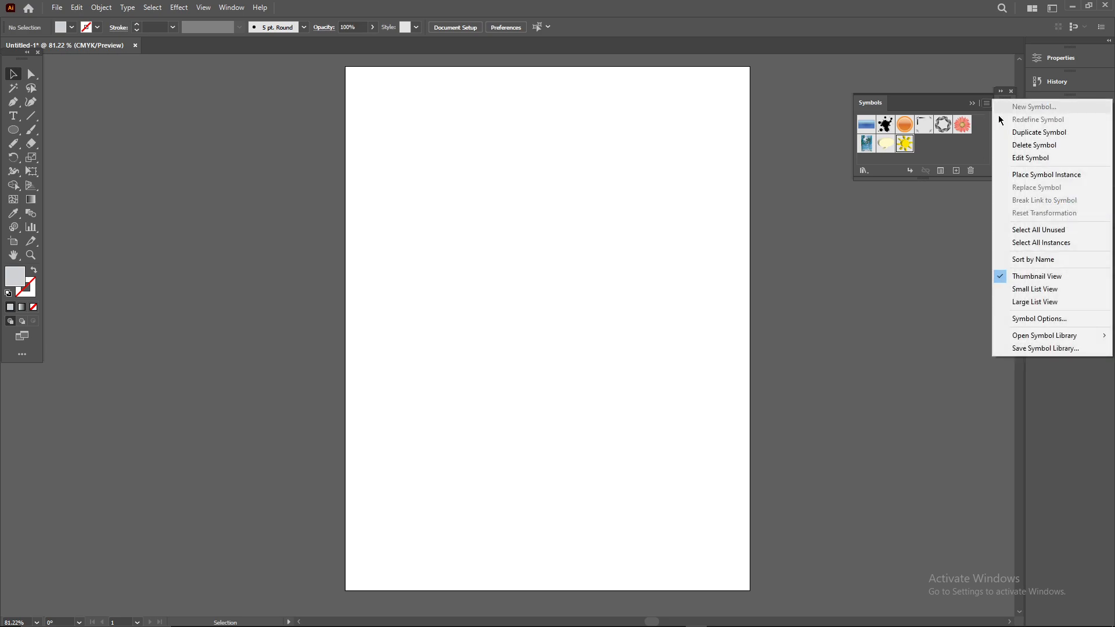
mouse_move(1031, 337)
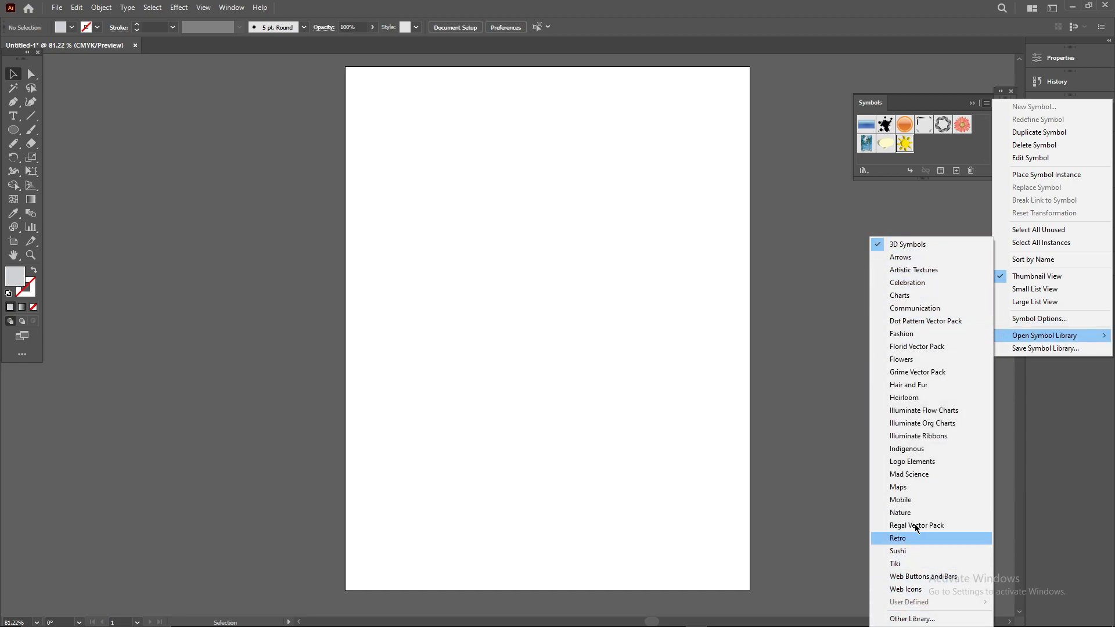
click(916, 399)
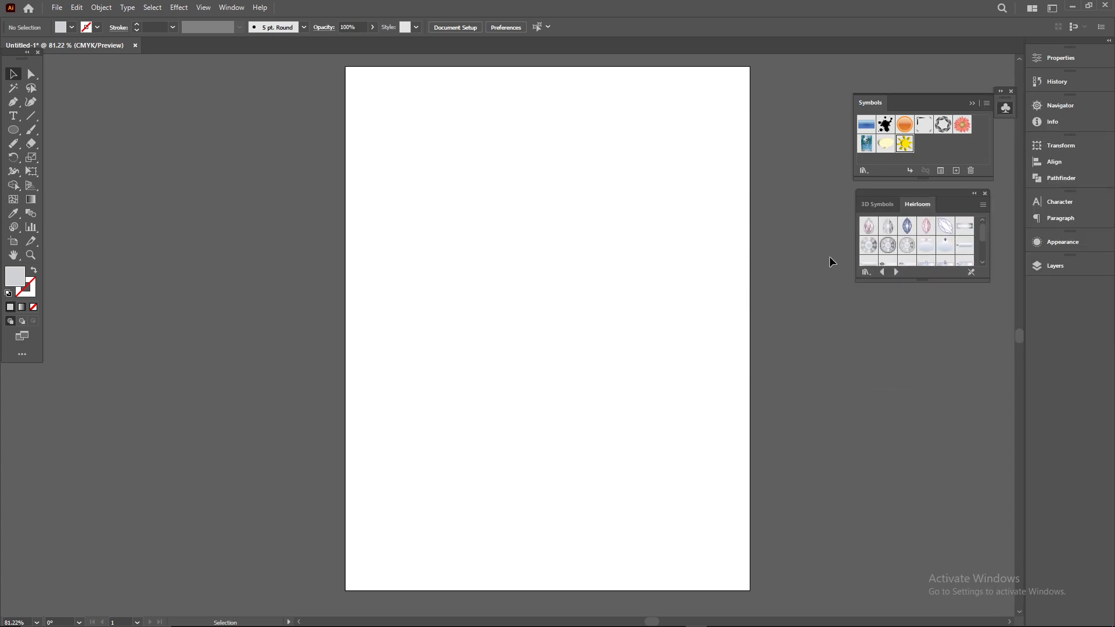
scroll(946, 242, down, 2)
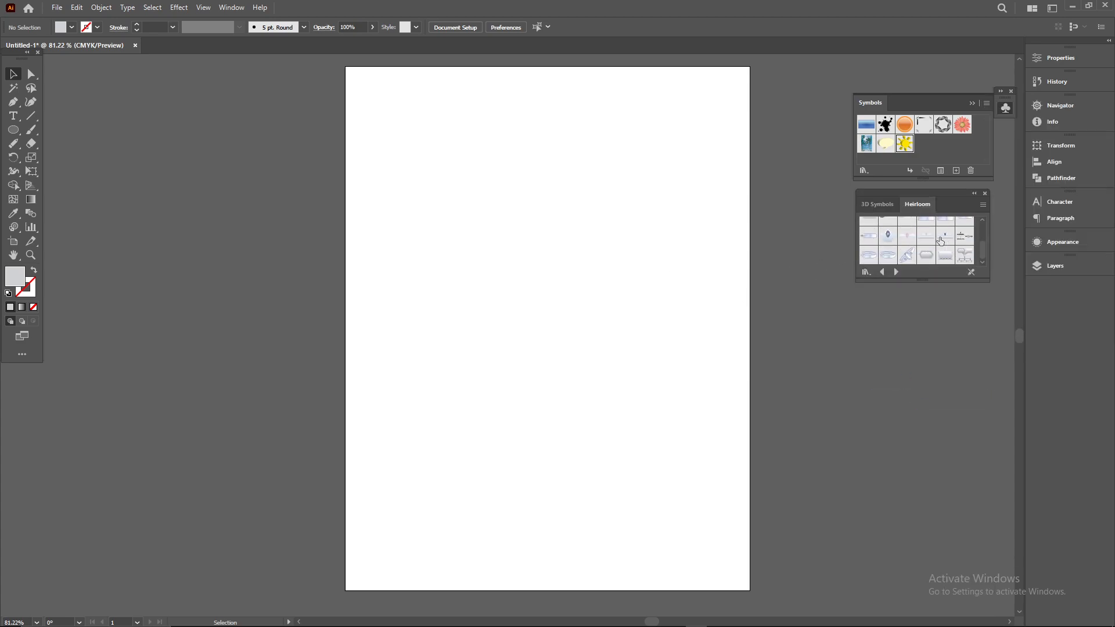
drag(897, 239, 660, 331)
drag(586, 281, 500, 207)
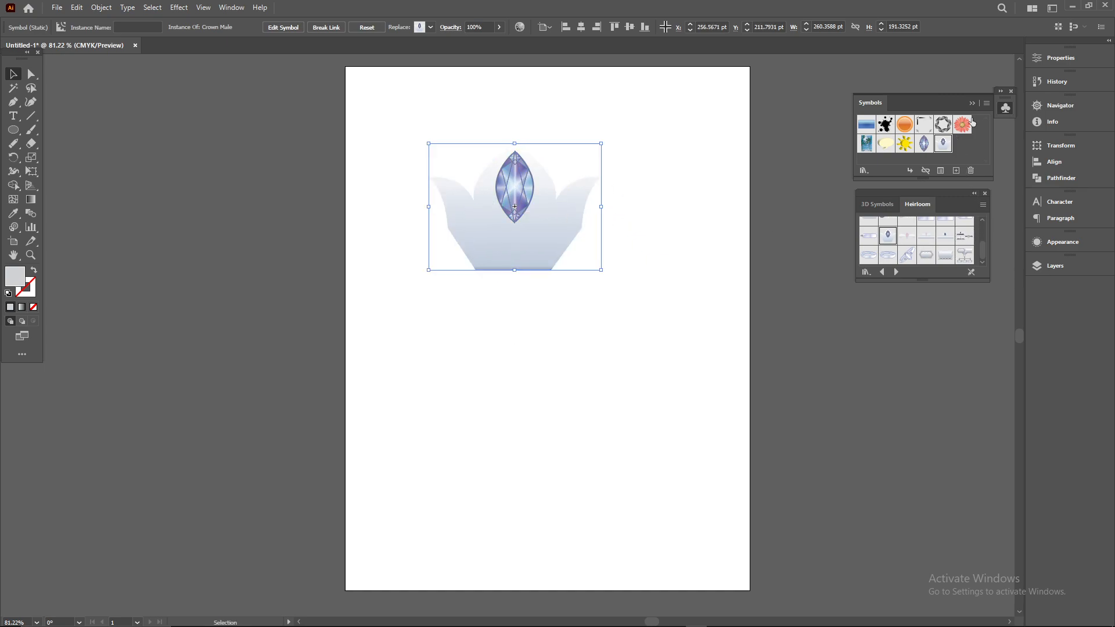
Open the Dot Pattern Vector Pack library and place a fading halftone symbol, scaled to about 254 by 215 pt, below the crown.
click(986, 103)
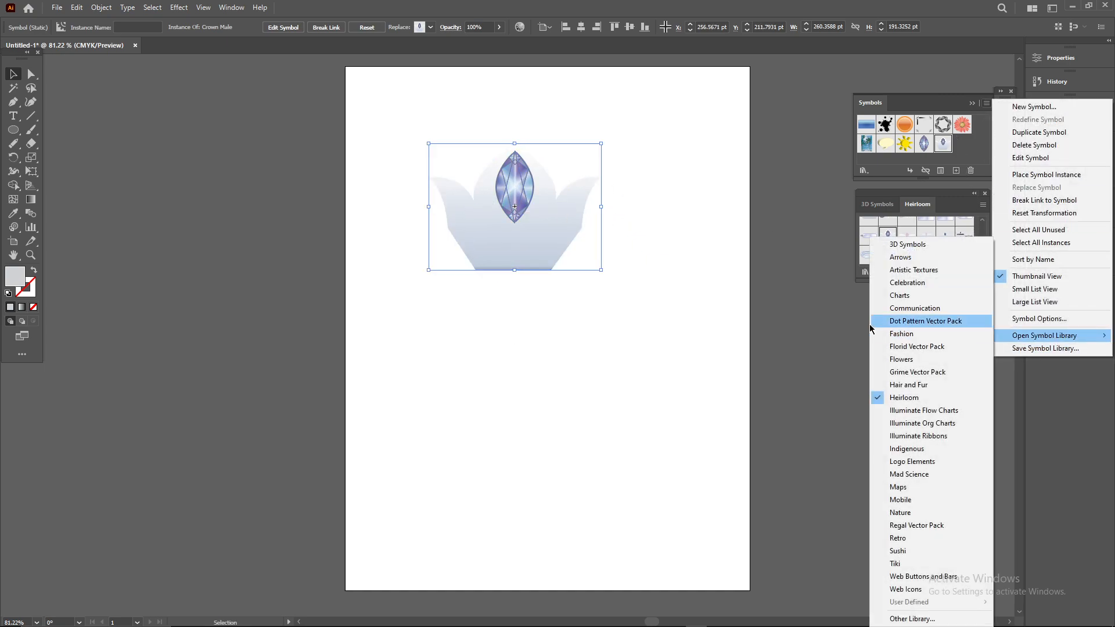
click(892, 321)
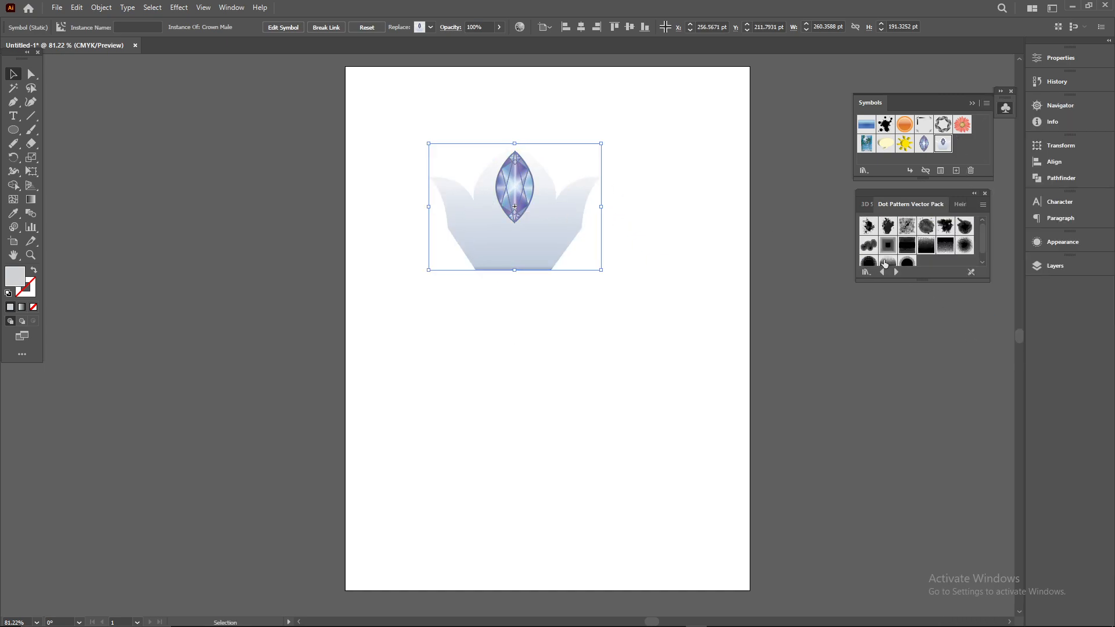
drag(943, 249, 542, 378)
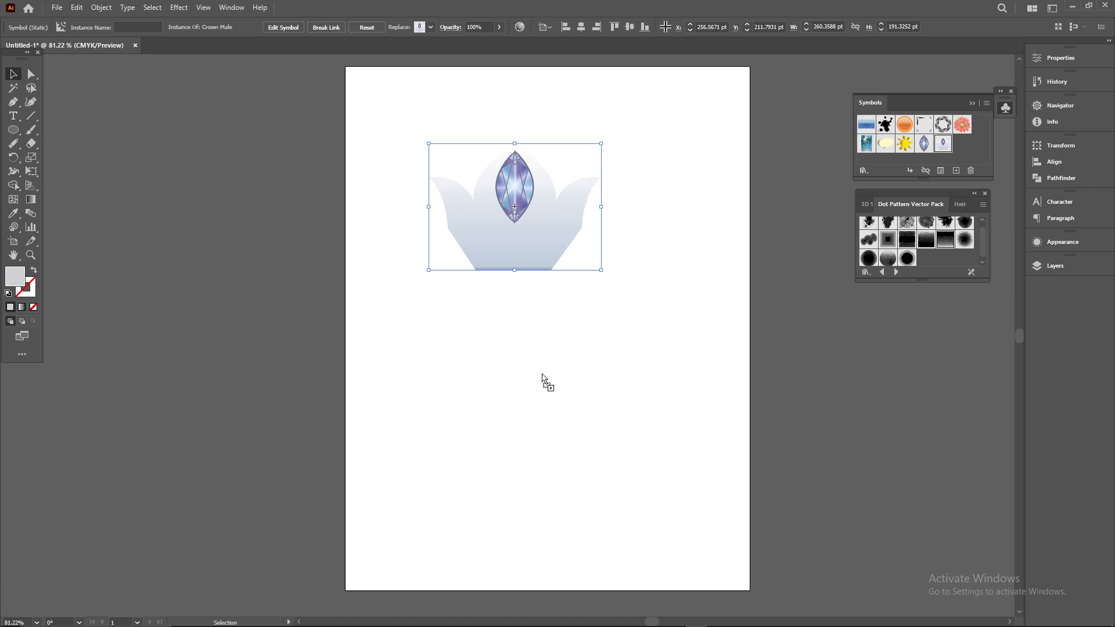
drag(755, 570, 497, 319)
drag(414, 263, 545, 470)
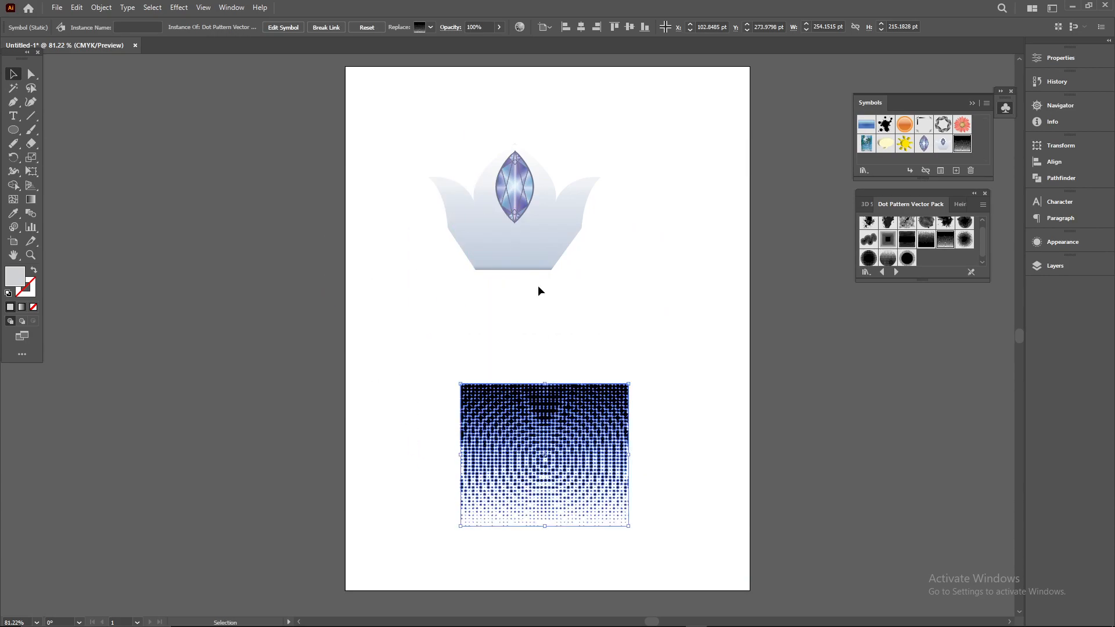
click(530, 203)
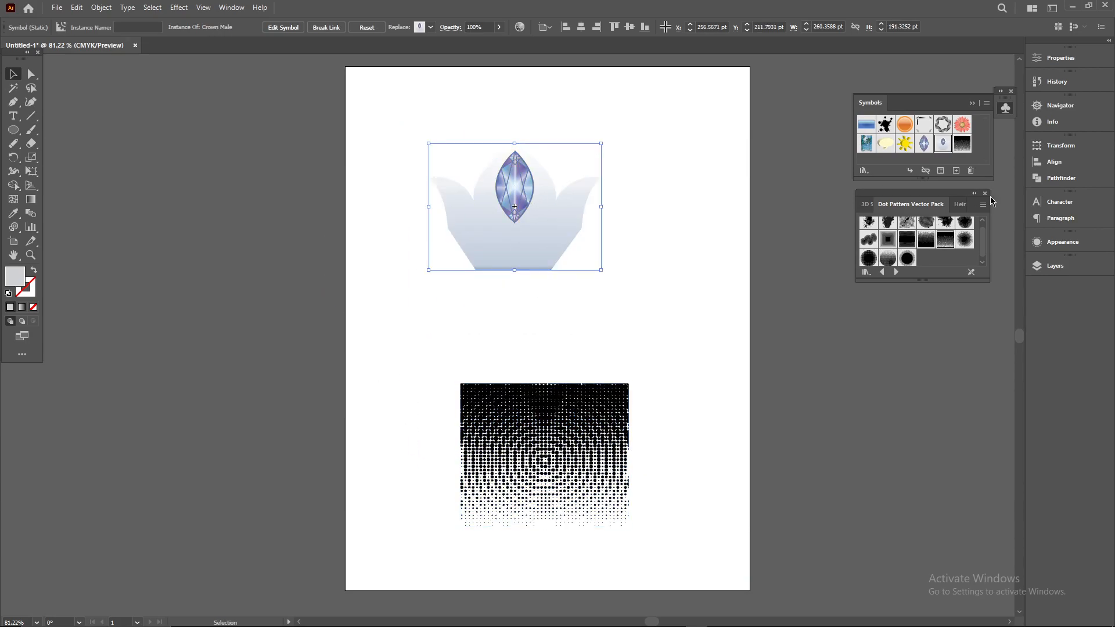
double_click(480, 173)
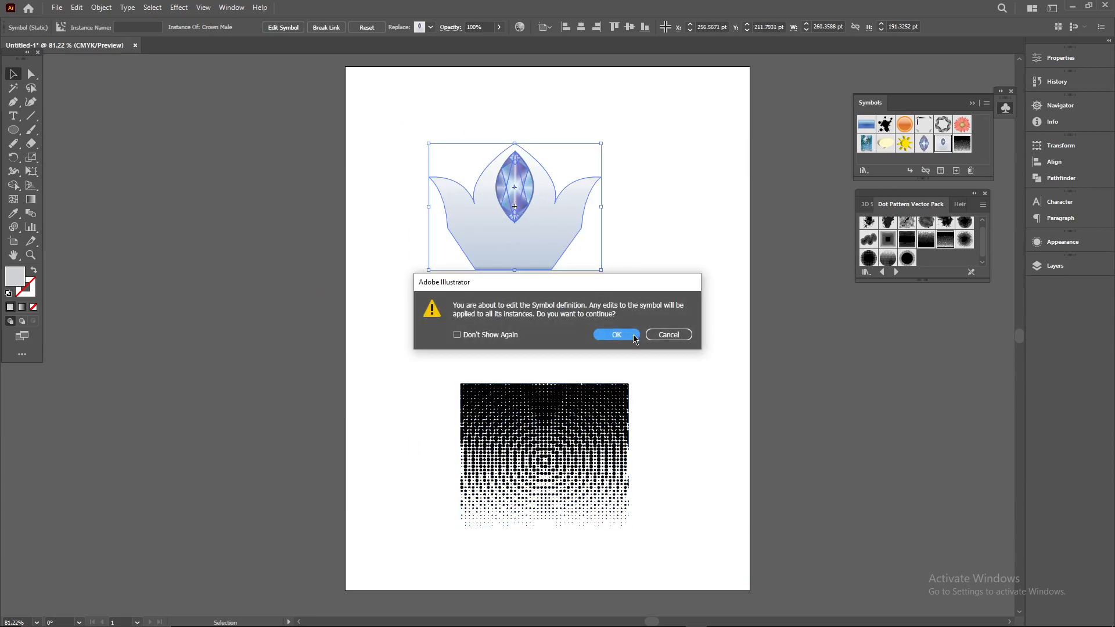
click(668, 335)
drag(552, 233, 576, 237)
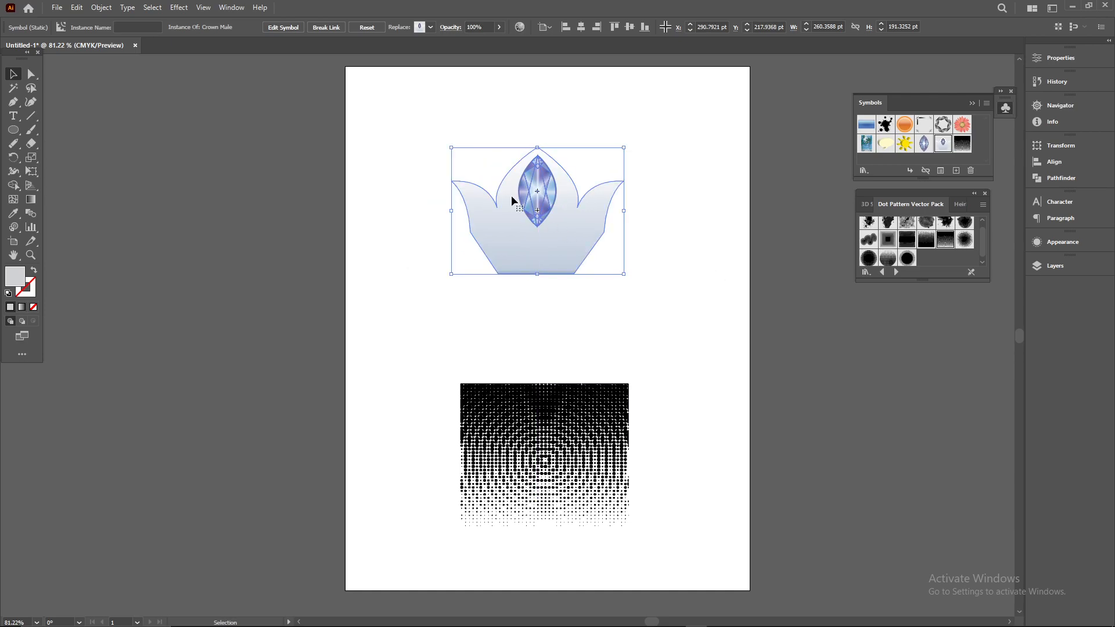
click(581, 427)
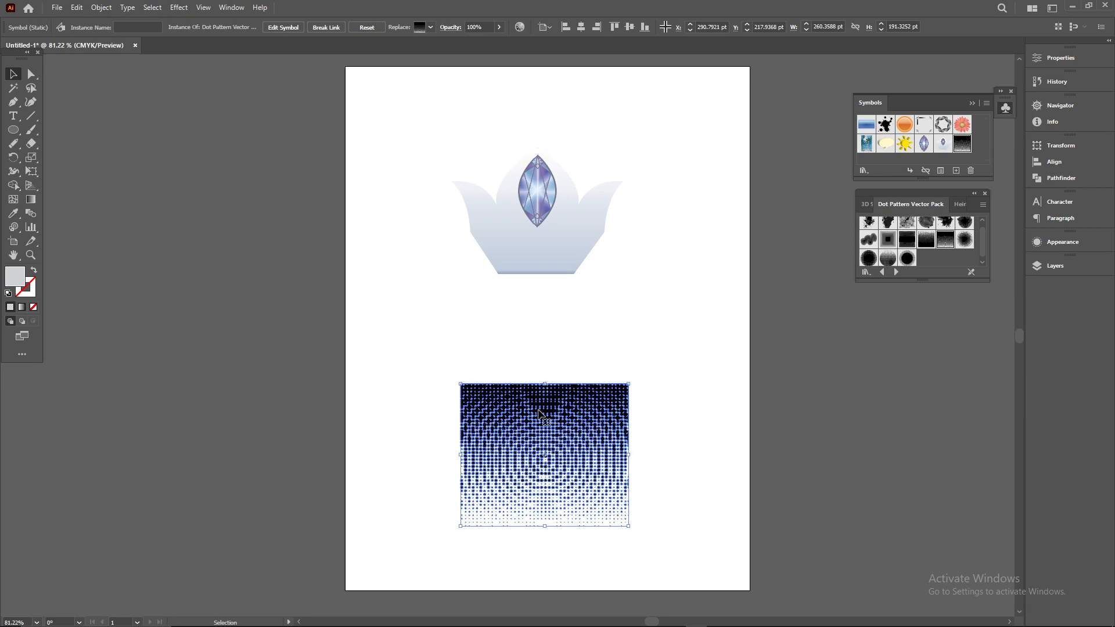
click(431, 28)
click(432, 28)
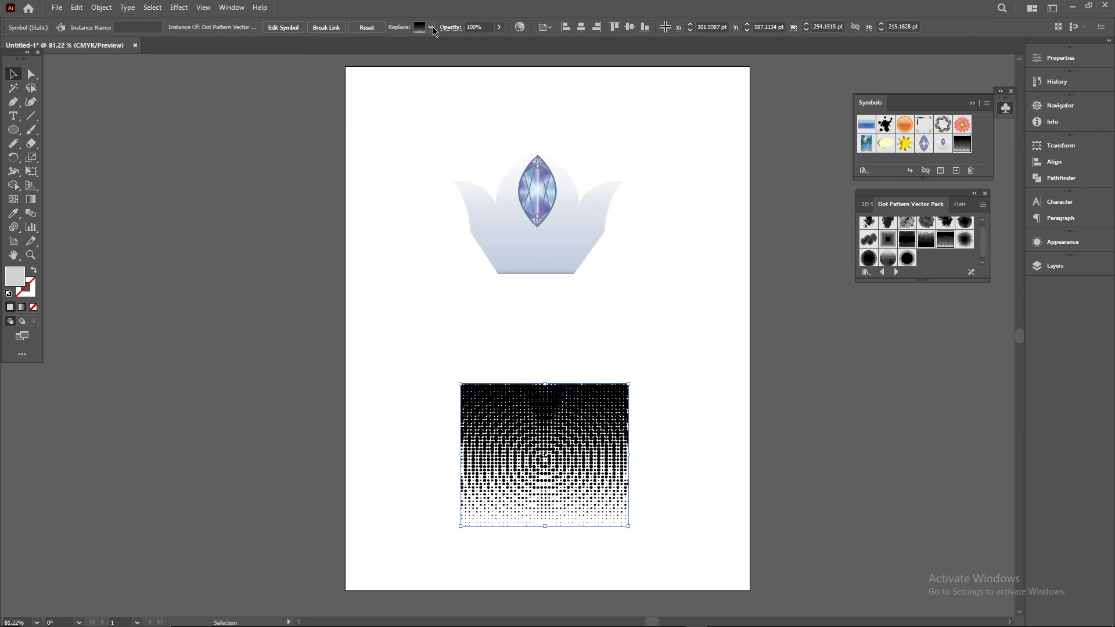
Place the Short Sleeve Shirt from the Fashion symbol library near the artboard's upper right and move the crown onto the artboard's left edge.
click(986, 103)
mouse_move(1043, 336)
click(917, 336)
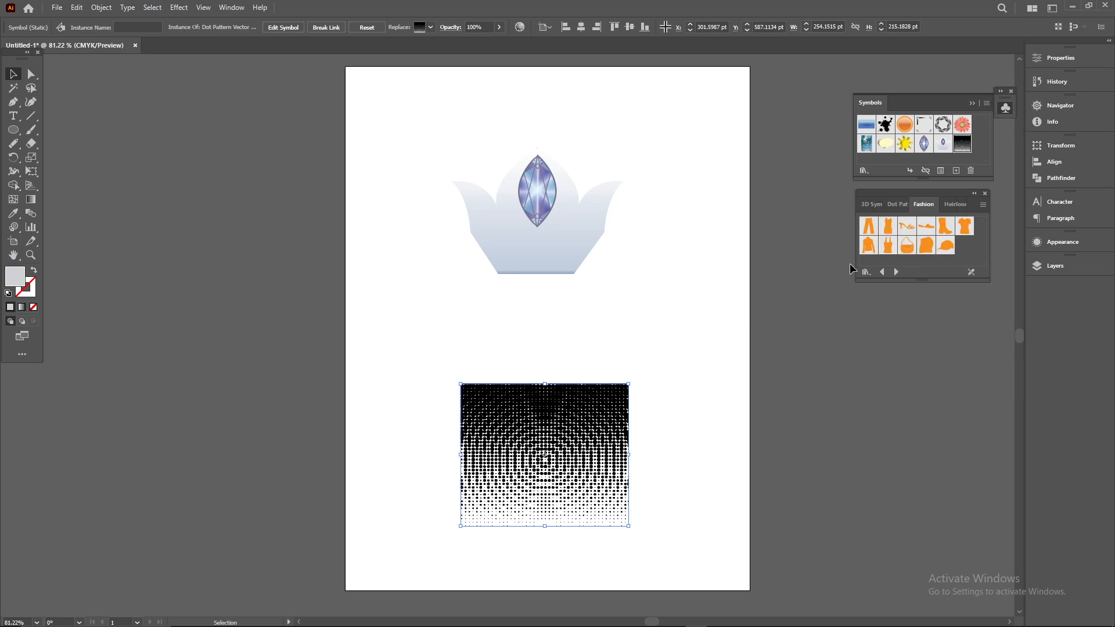
drag(960, 233, 703, 162)
drag(564, 222, 411, 225)
click(704, 165)
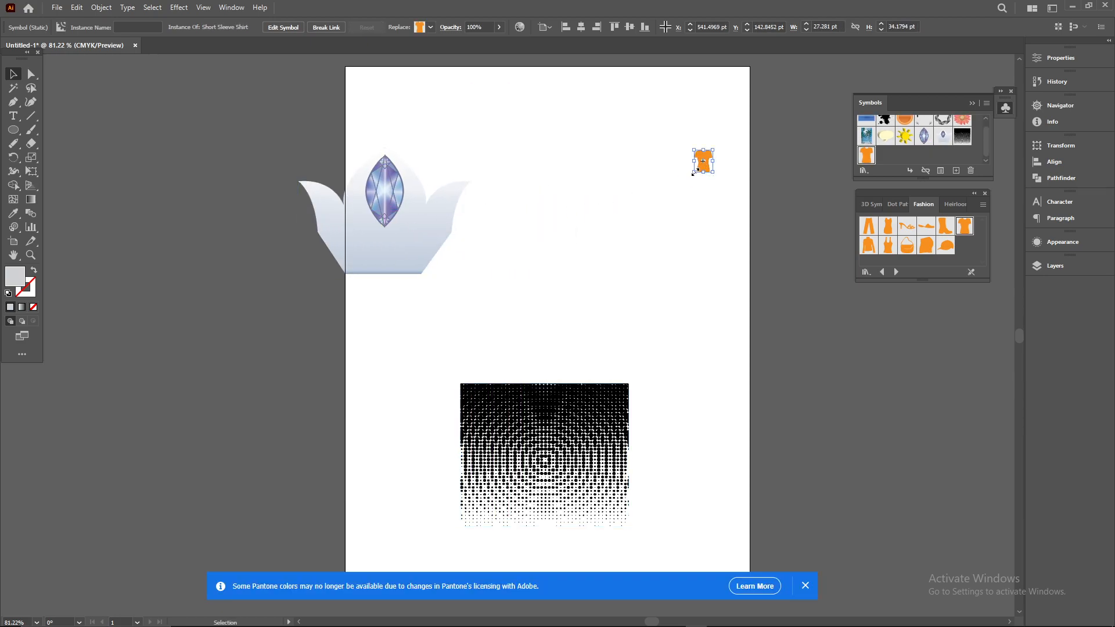
Enlarge the shirt instance to about 216 by 270 pt and open its symbol definition for editing.
drag(694, 173, 356, 327)
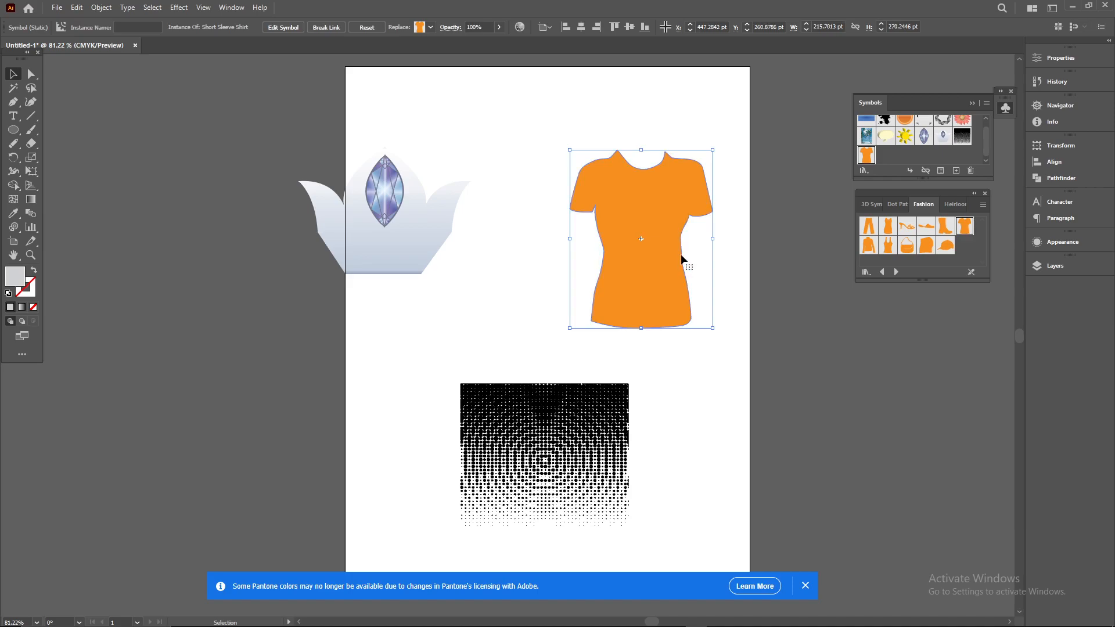
double_click(676, 246)
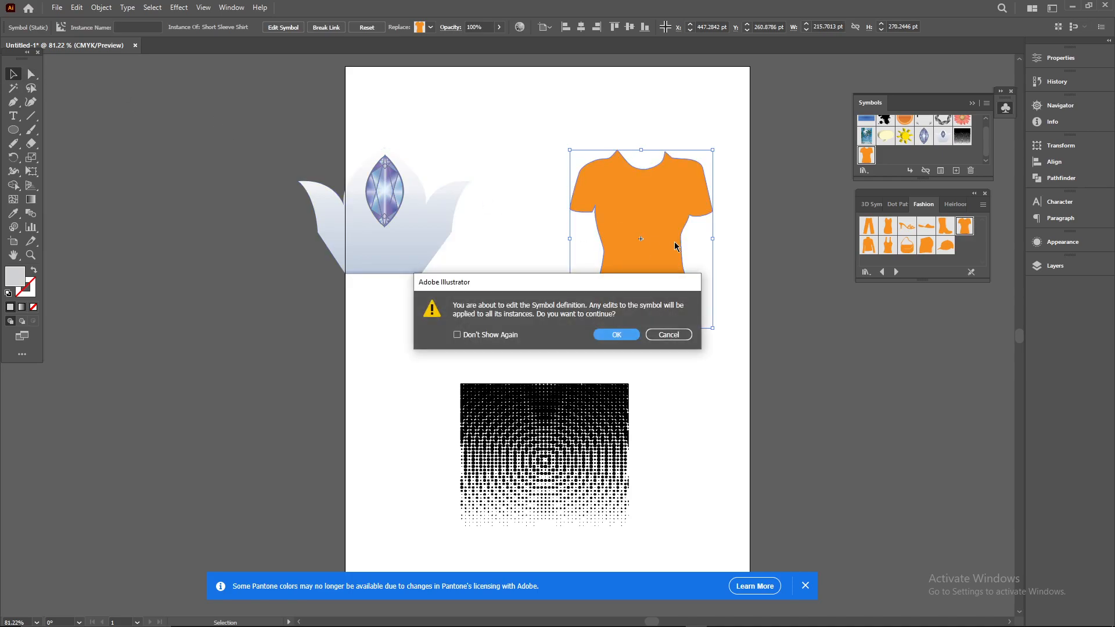
click(617, 335)
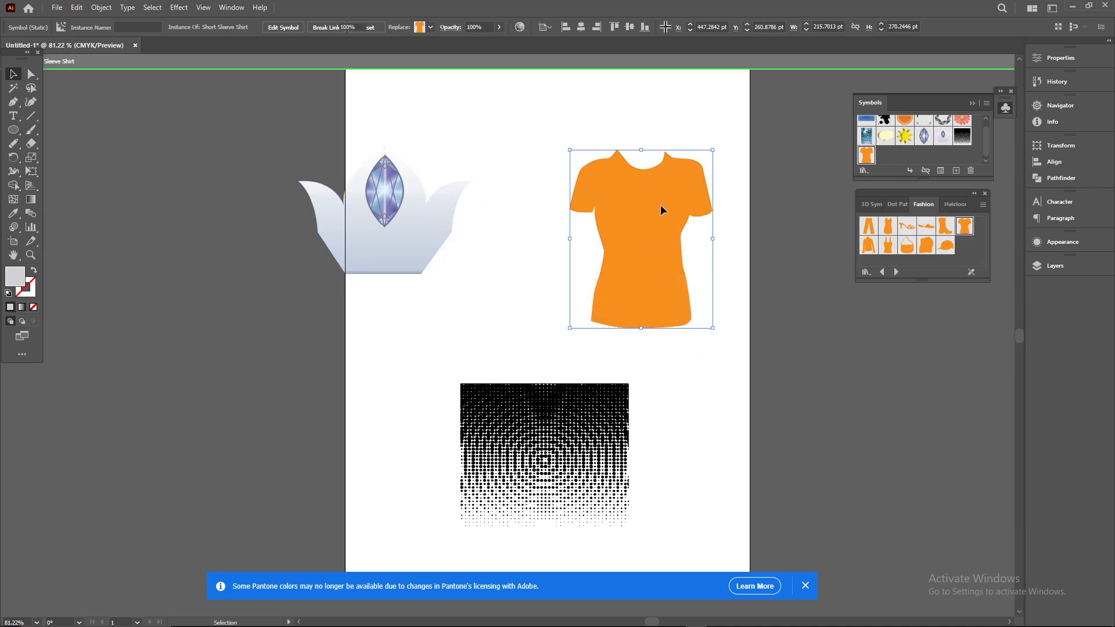
click(647, 242)
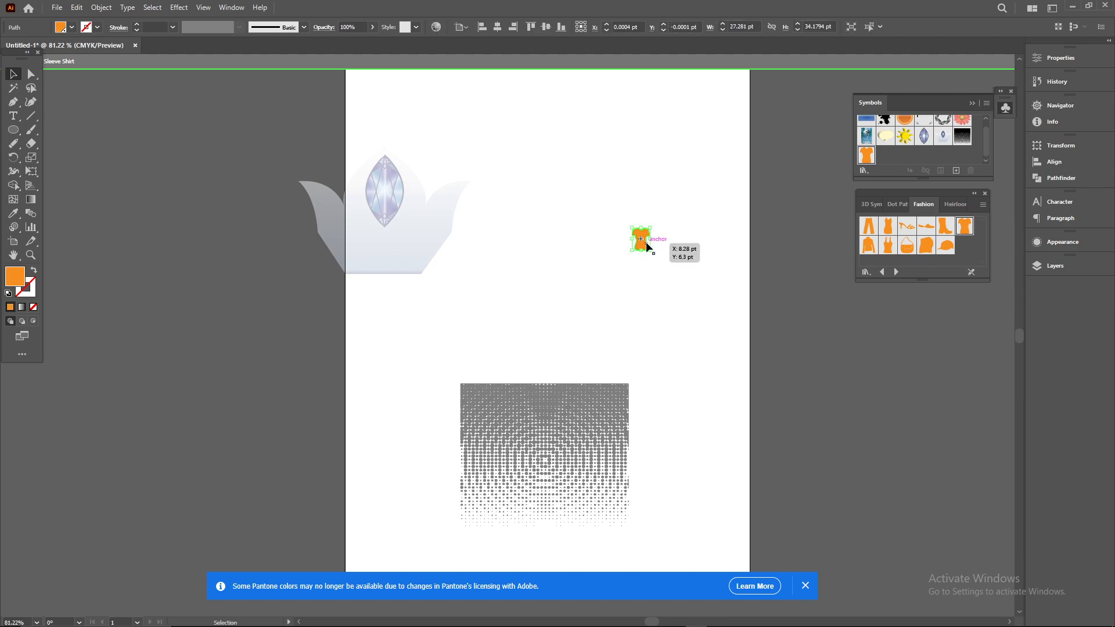
Enlarge the shirt path inside the symbol definition to about 204 by 255 pt and move it up and left.
click(698, 288)
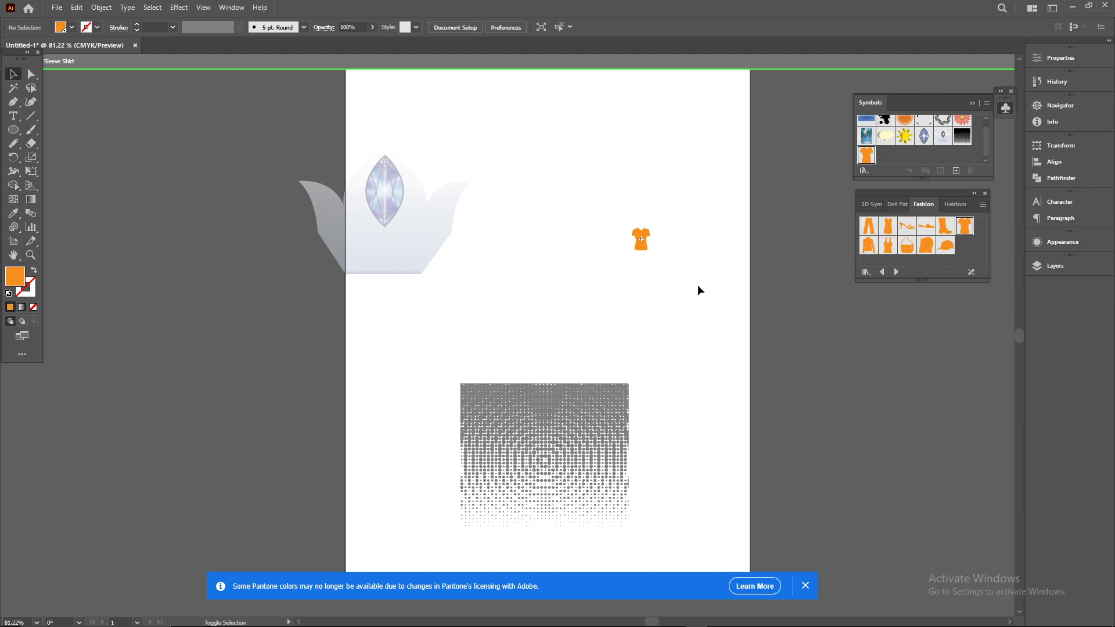
click(643, 244)
drag(651, 251, 766, 396)
drag(686, 289, 600, 210)
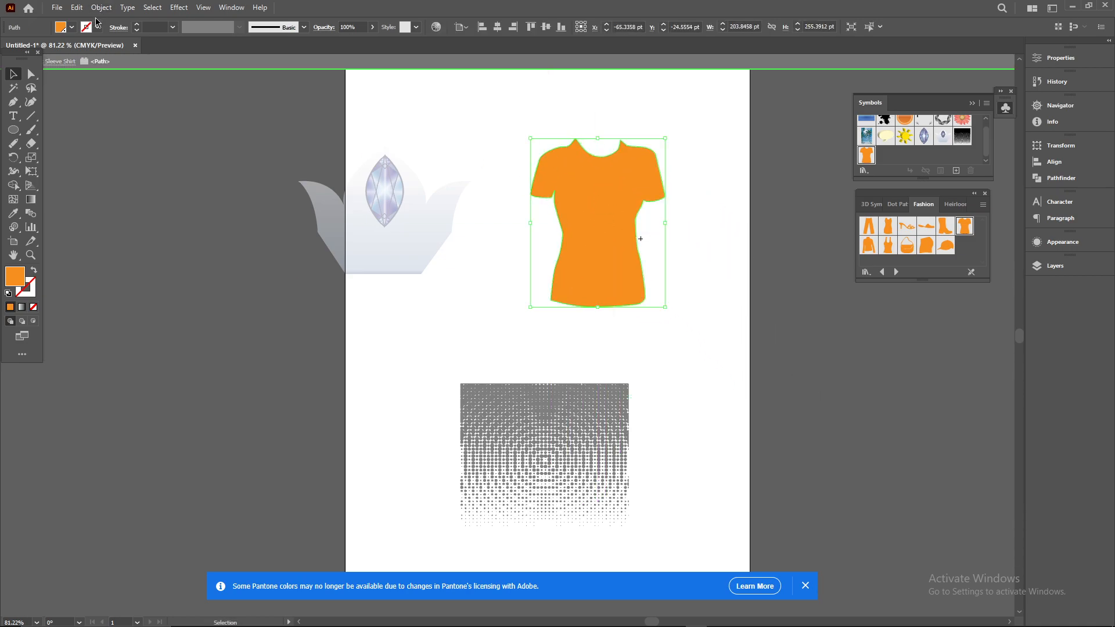
Try swatch colours on the shirt path and fill it with dark brown.
click(61, 28)
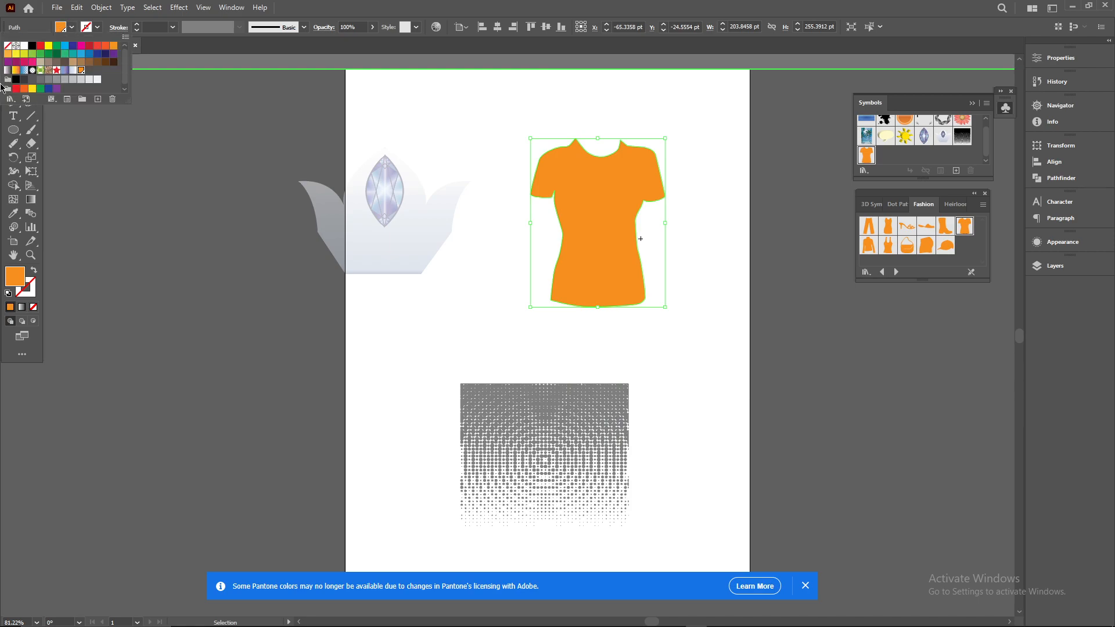
click(50, 46)
click(97, 46)
click(104, 63)
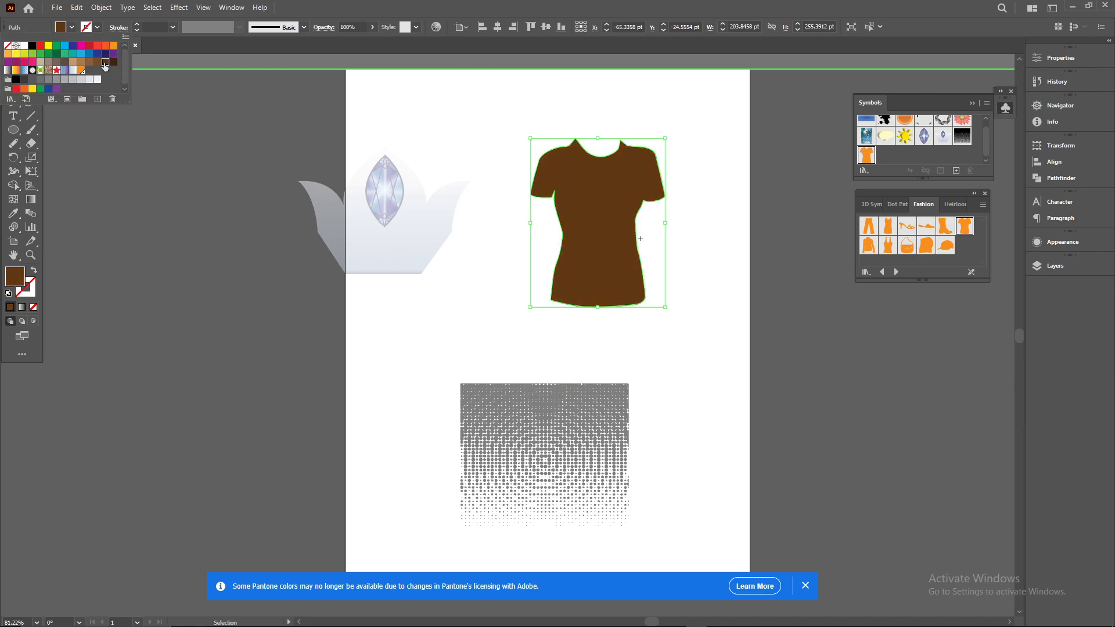
Undo the shirt's recolouring, symbol edits and enlargement back to the originally placed small instance.
key(ctrl+z)
key(ctrl+z)
key(ctrl+z)
key(ctrl+z)
key(ctrl+z)
key(ctrl+z)
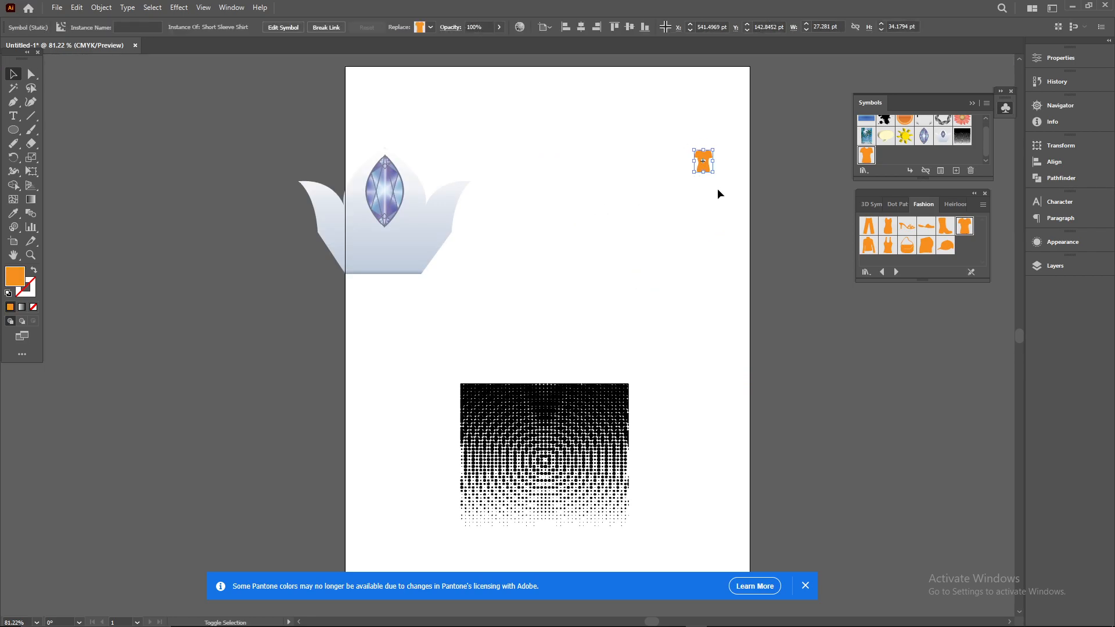
Enlarge the shirt instance to about 202 by 253 pt, move it right of the crown, and dismiss the Pantone notice.
drag(709, 173, 812, 314)
drag(778, 238, 595, 216)
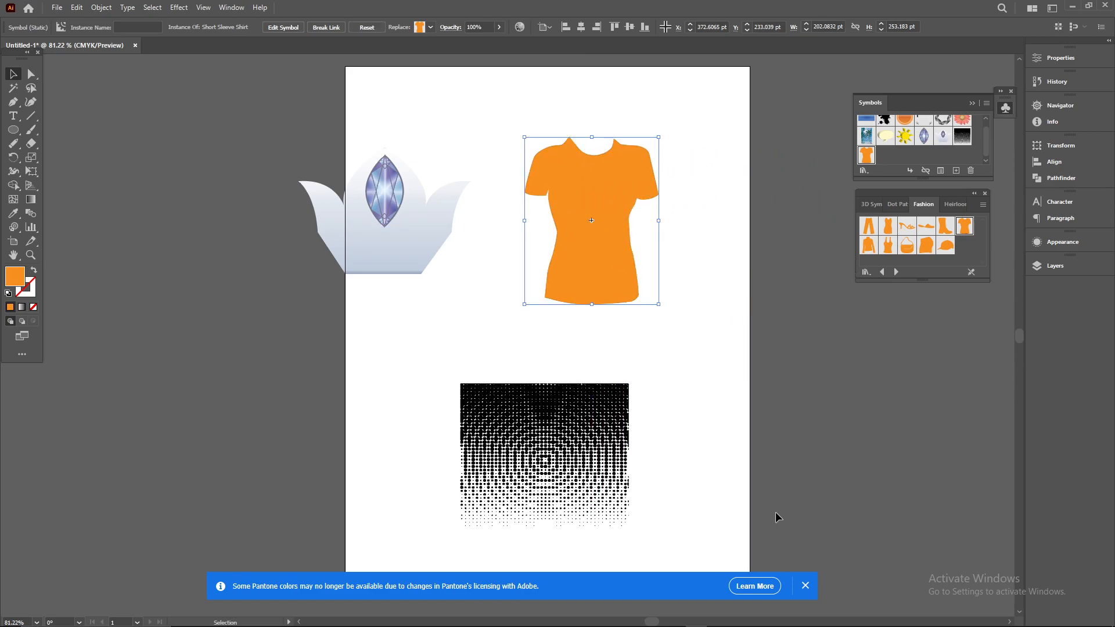
click(805, 585)
Open the shirt's symbol definition, enlarge its path to about 190 by 238 pt, and reposition it beside the crown.
double_click(596, 236)
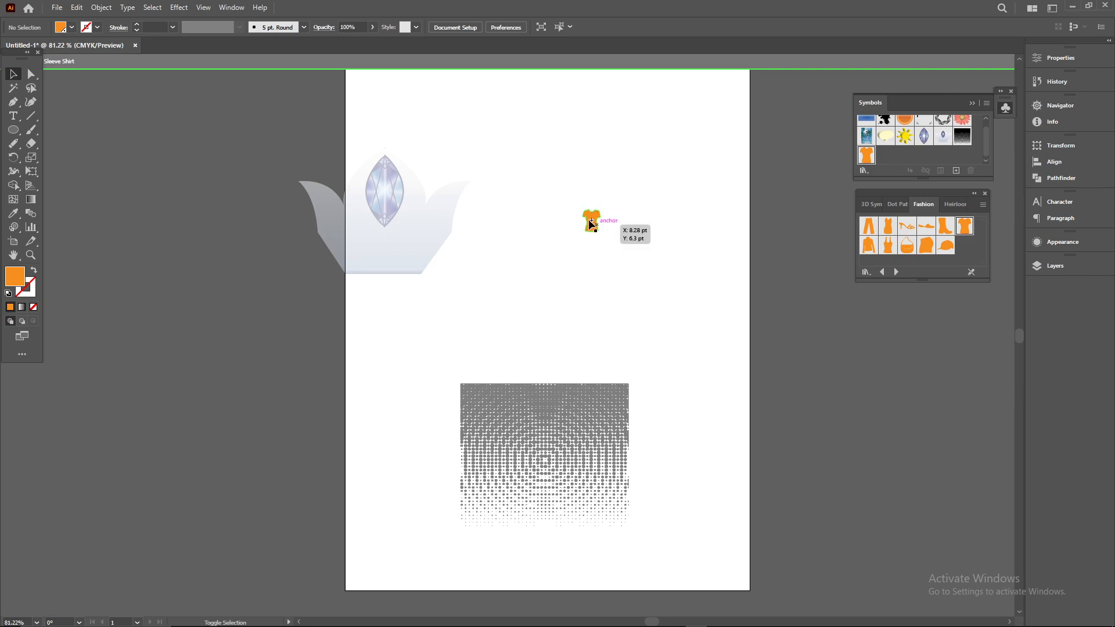
click(594, 227)
drag(604, 234, 761, 349)
drag(630, 290, 573, 232)
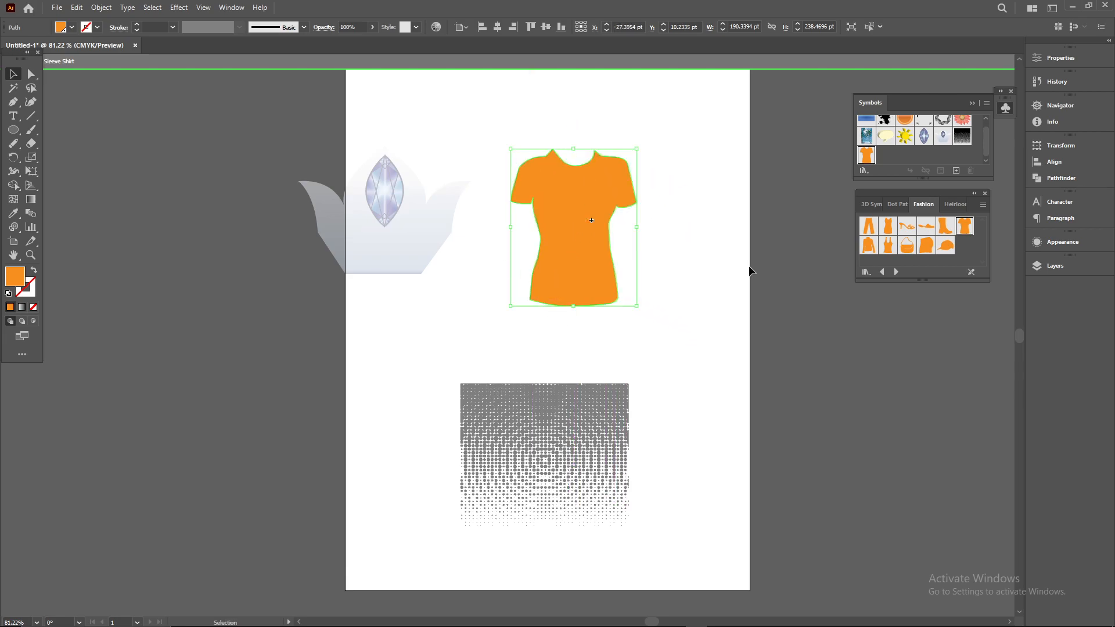
Recolour the shirt path inside the symbol with the purple swatch.
click(61, 27)
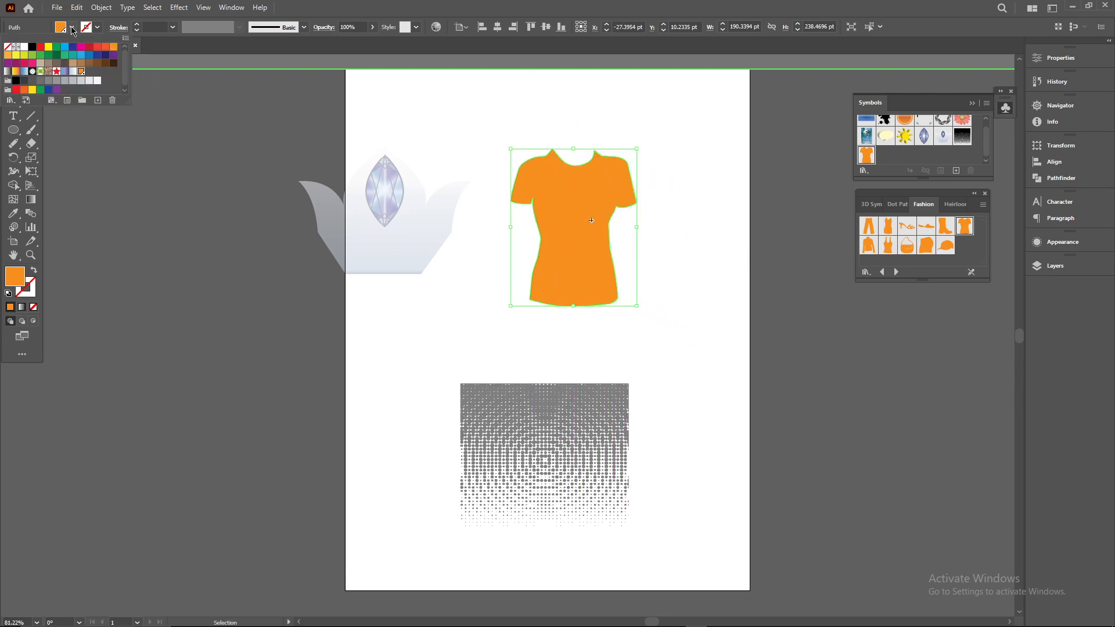
click(88, 47)
click(113, 55)
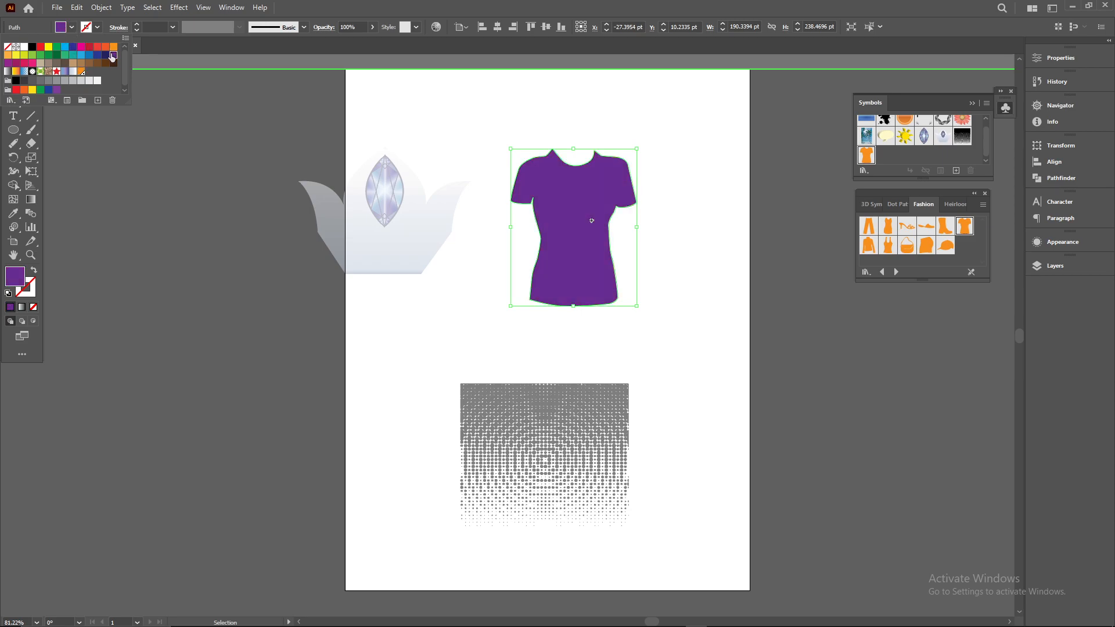
Try other swatches such as light blue on the shirt symbol, then undo back to the purple fill.
click(96, 63)
click(81, 56)
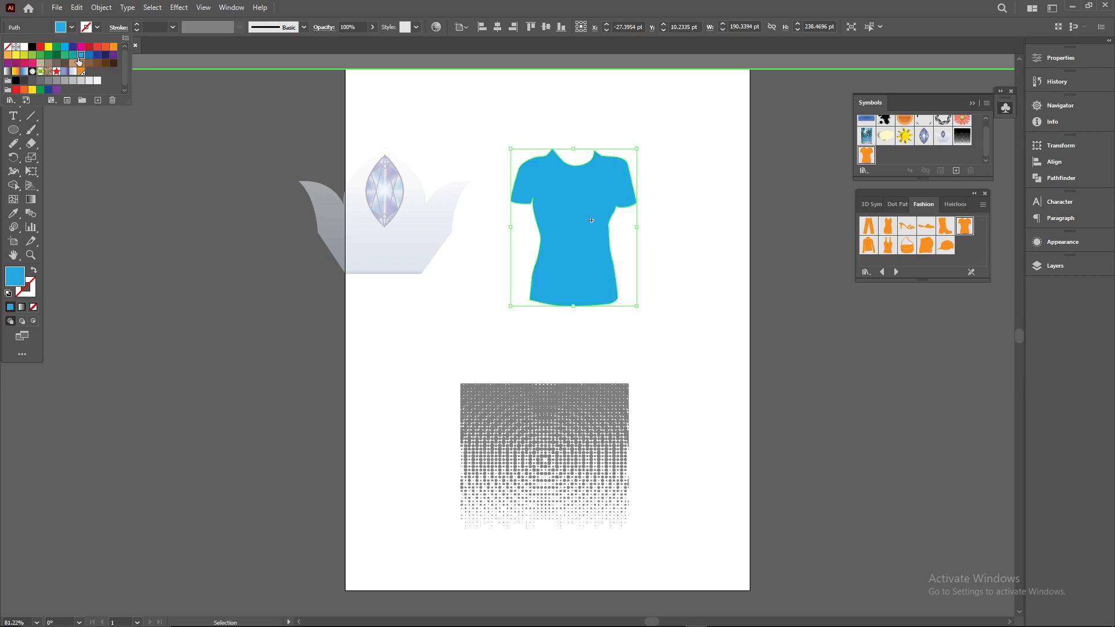
click(70, 26)
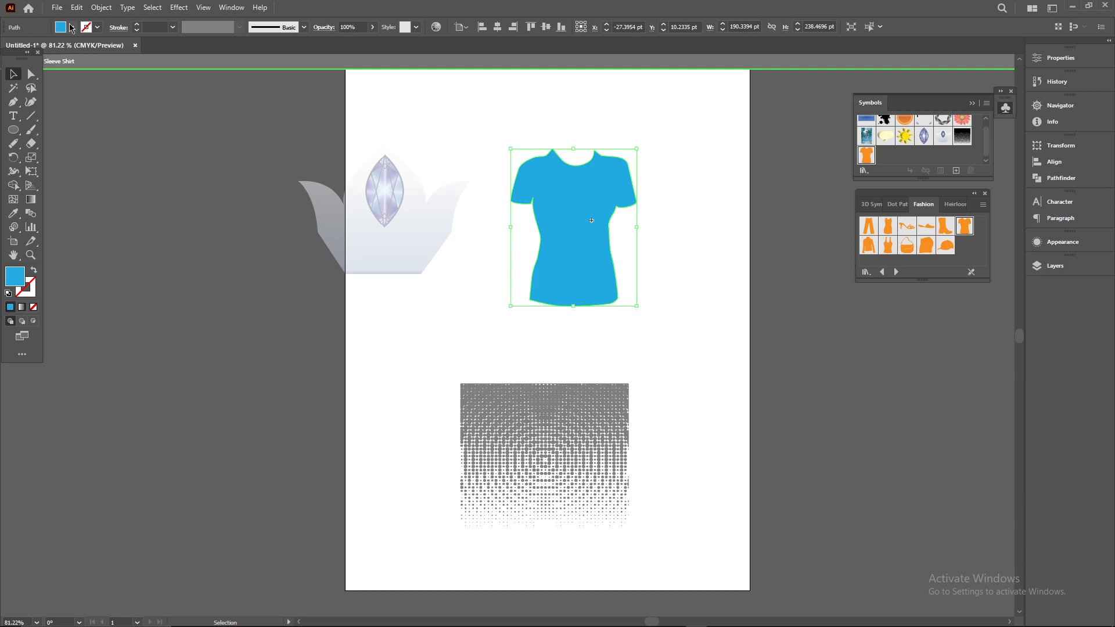
click(695, 240)
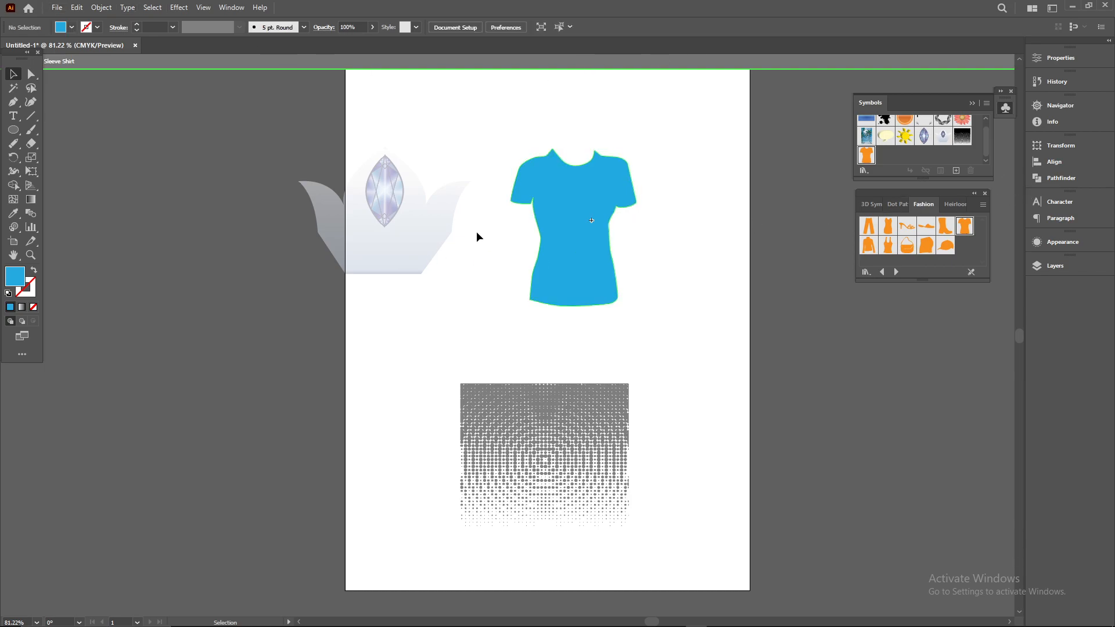
double_click(421, 228)
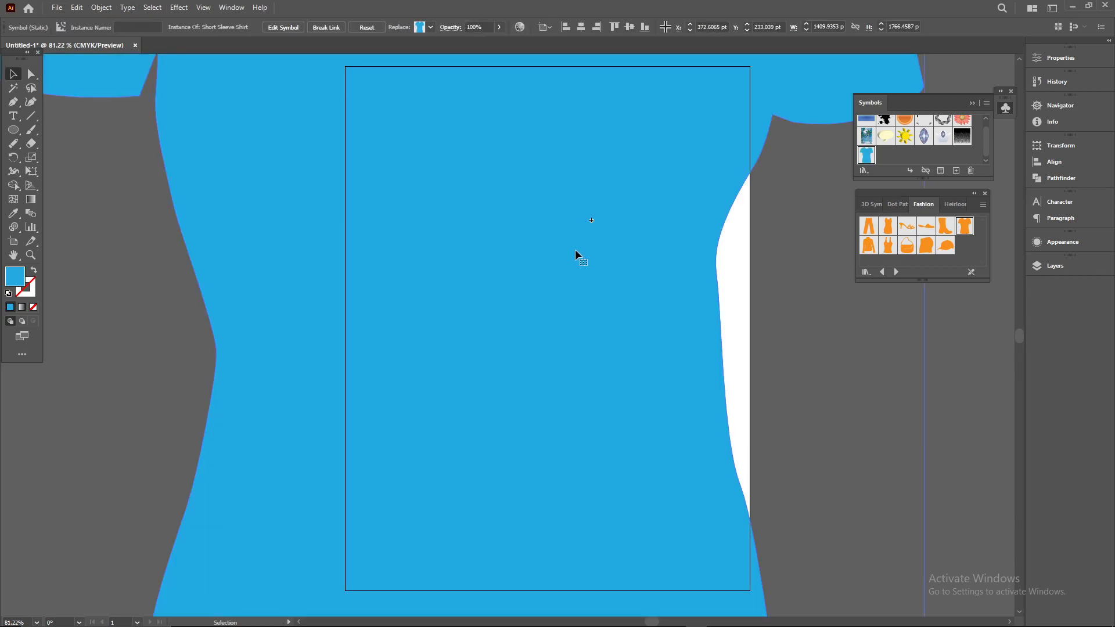
double_click(575, 249)
click(692, 240)
double_click(691, 241)
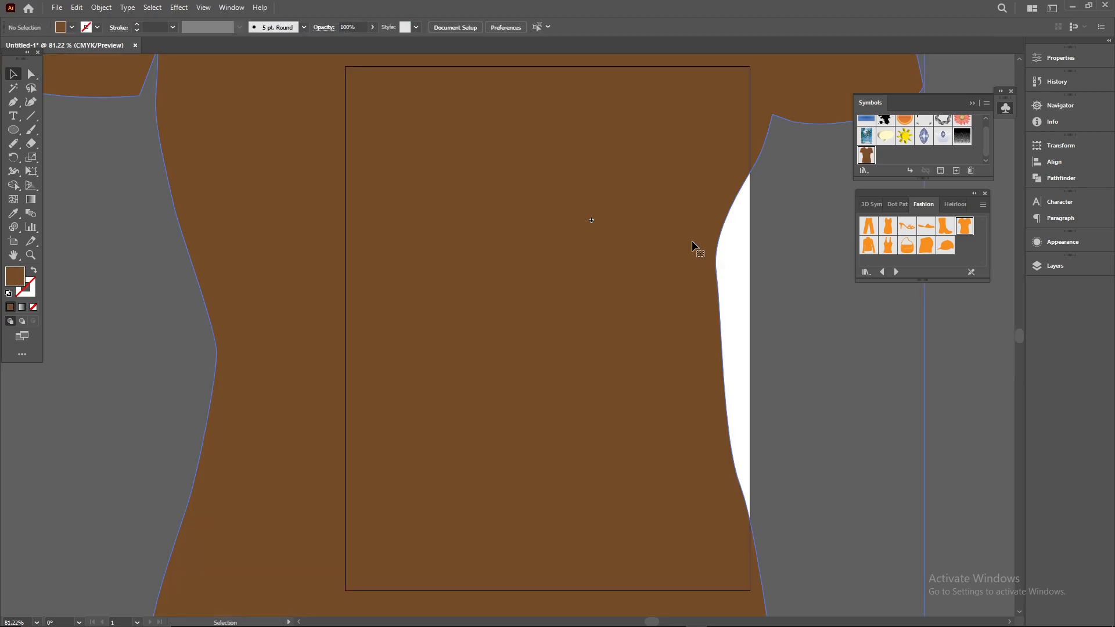
key(ctrl+z)
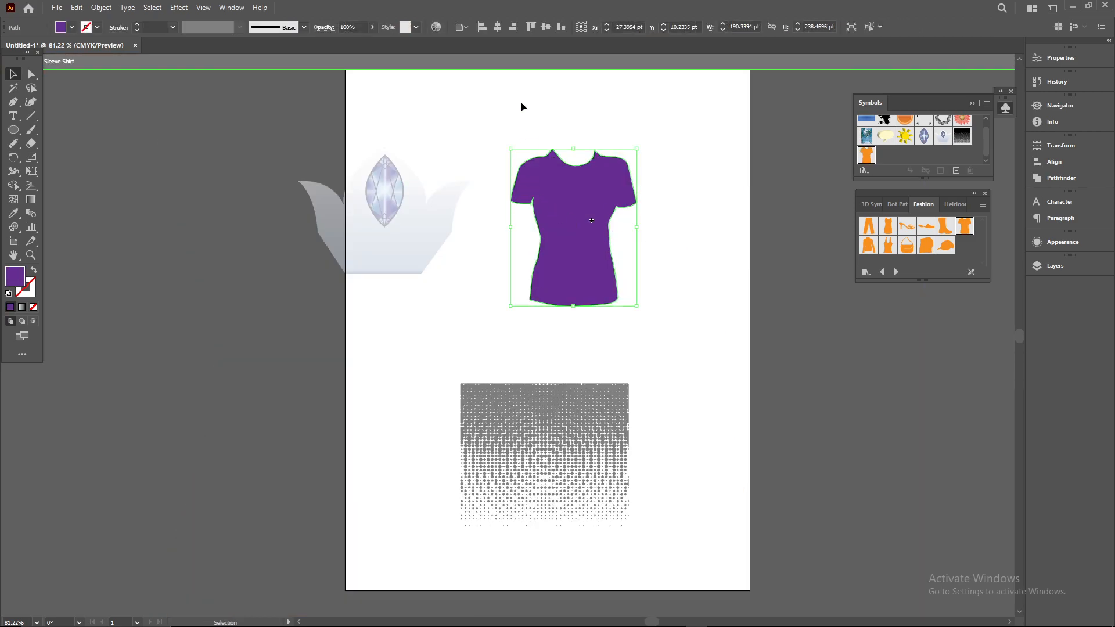
Exit symbol editing mode to apply the purple fill to the shirt instance.
right_click(551, 181)
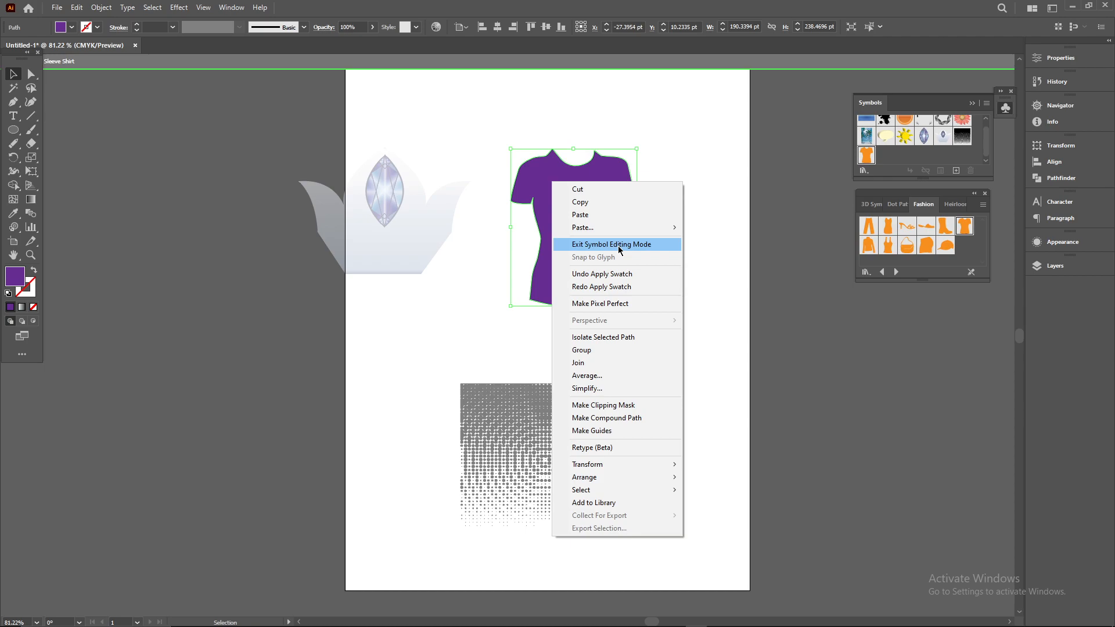
click(619, 249)
right_click(617, 246)
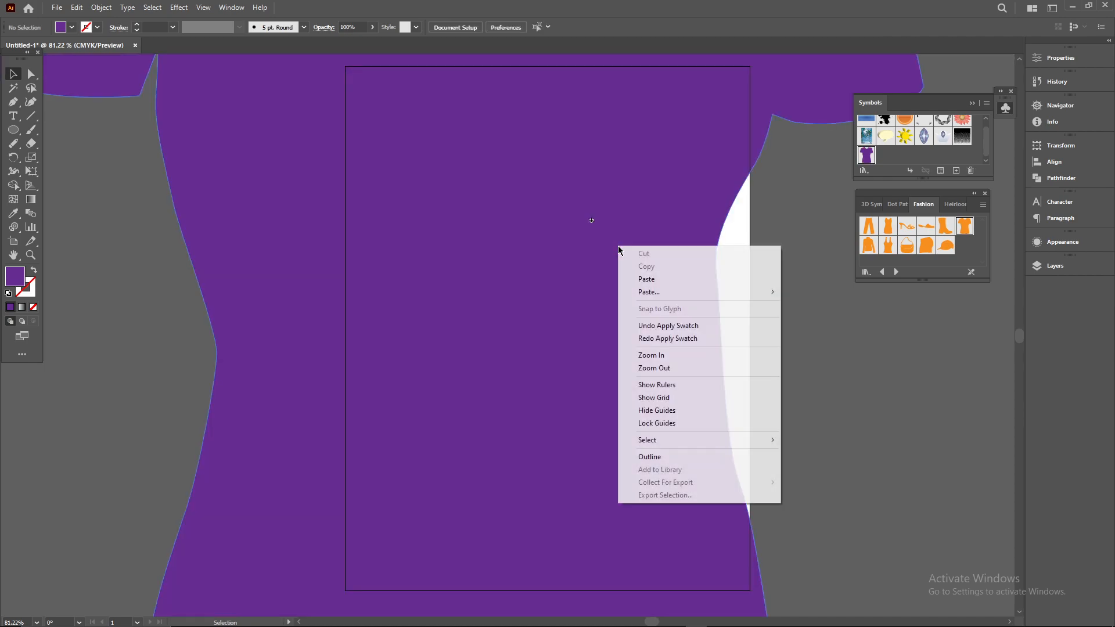
click(938, 361)
Shift the oversized shirt instance up and left and shrink it to about 1220 by 1622 pt.
key(ctrl+t)
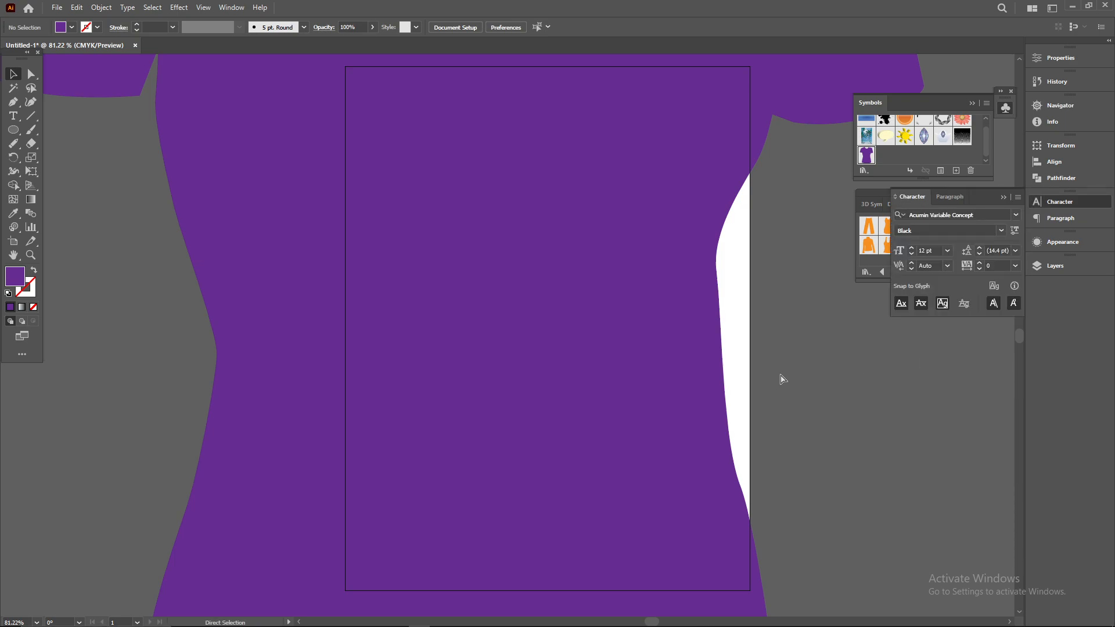
drag(645, 380, 505, 169)
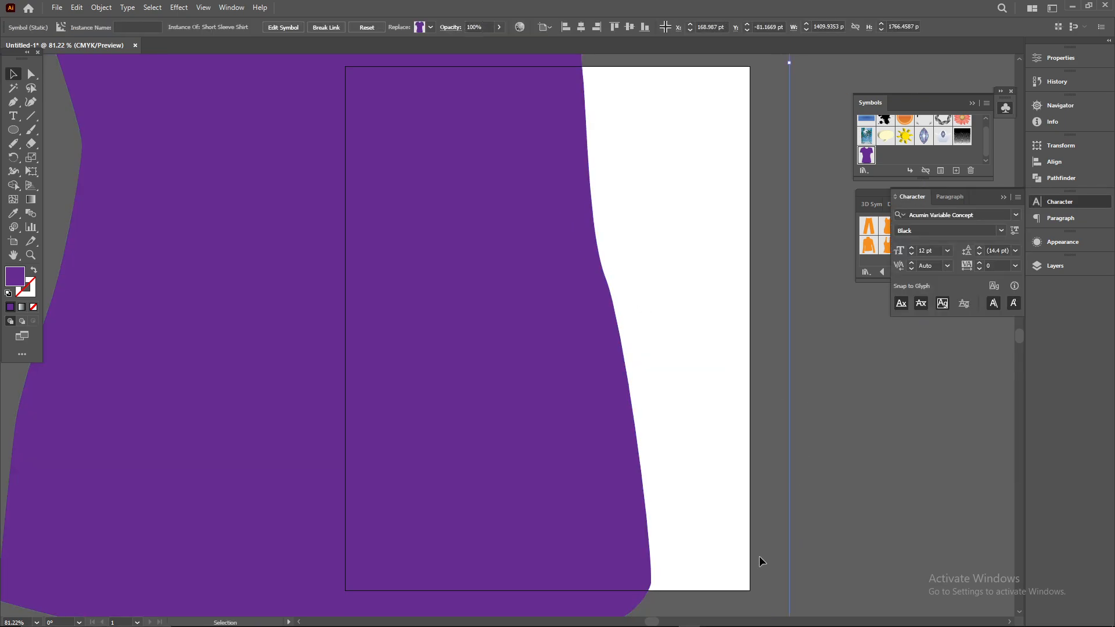
drag(500, 341, 482, 128)
drag(770, 434, 175, 66)
key(ctrl+z)
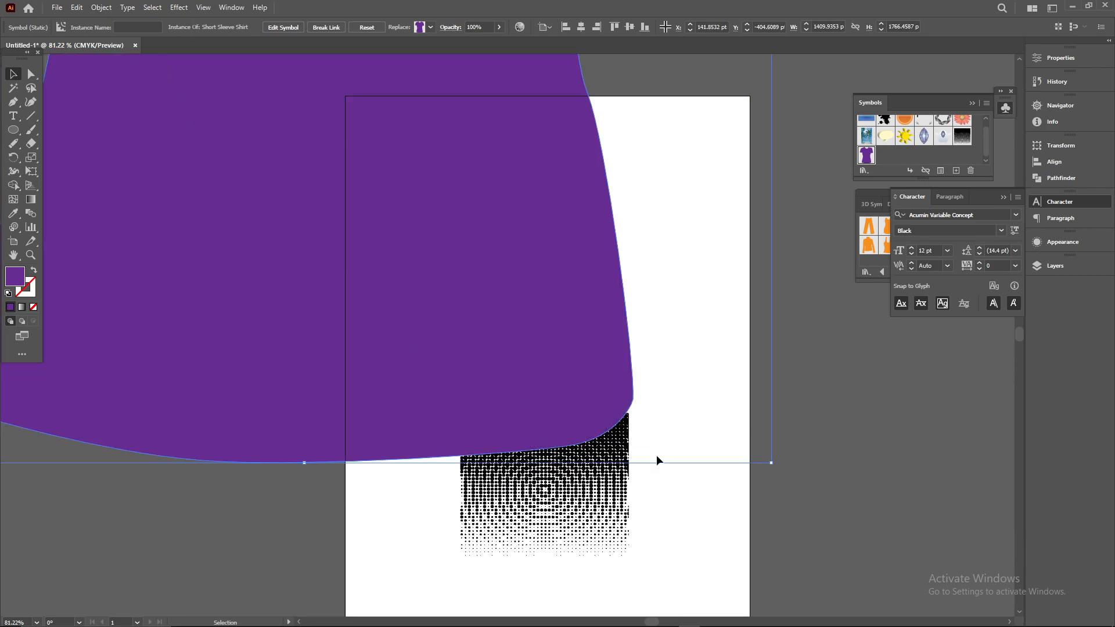
drag(767, 462, 645, 366)
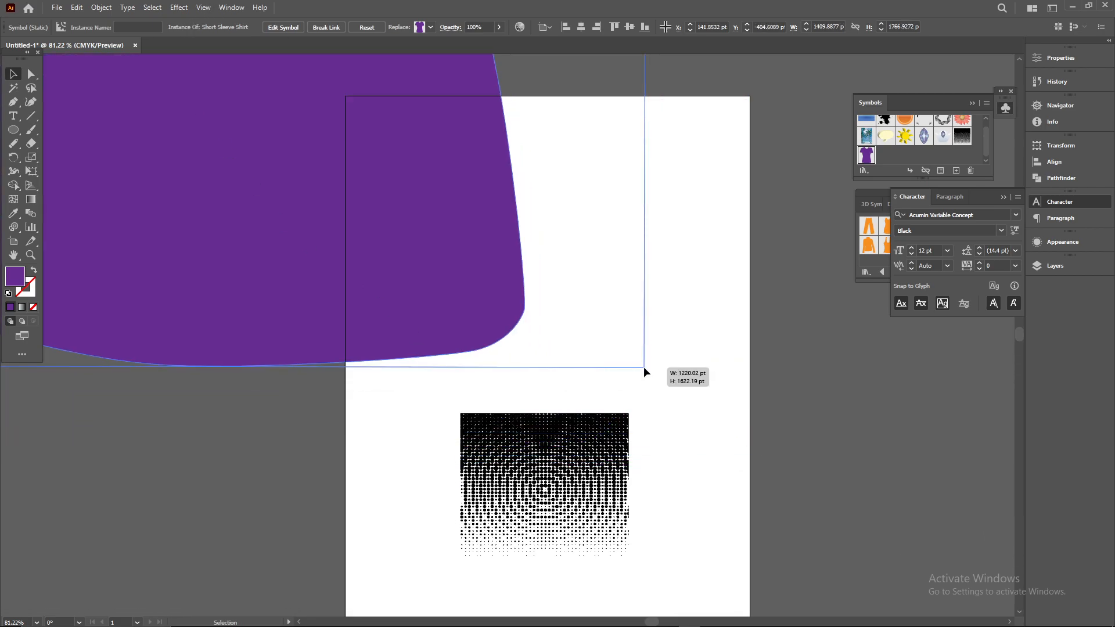
shift+click(441, 286)
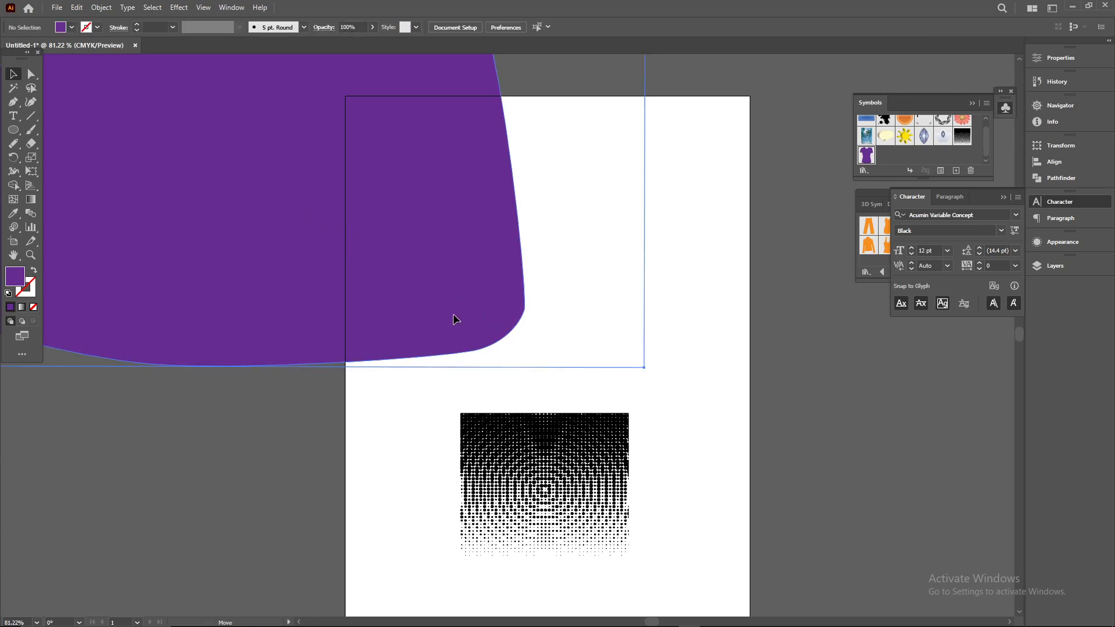
Shrink the shirt instance to about 182 by 242 pt and place it beside the crown, above the halftone pattern.
drag(409, 270, 795, 468)
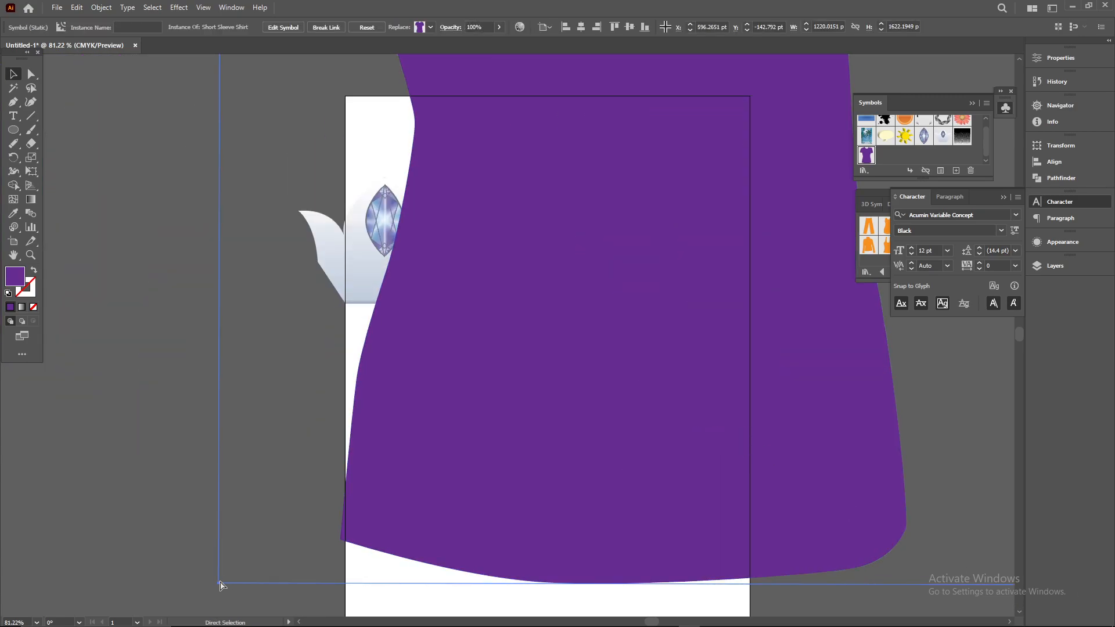
drag(220, 580, 459, 453)
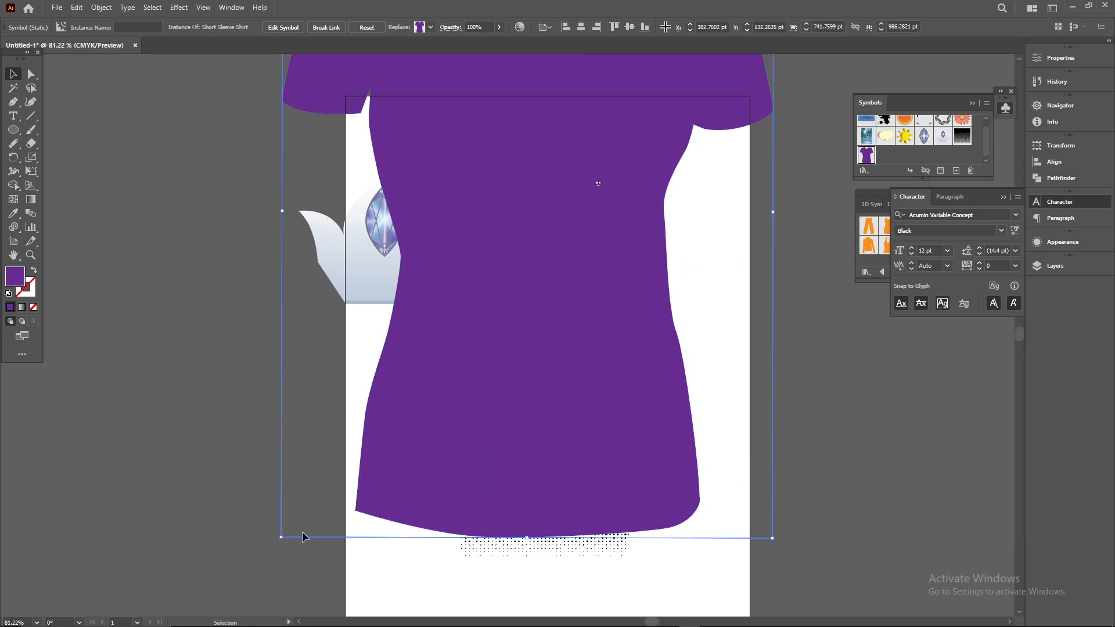
drag(290, 534, 540, 256)
drag(620, 189, 545, 496)
drag(448, 517, 555, 369)
drag(608, 331, 607, 265)
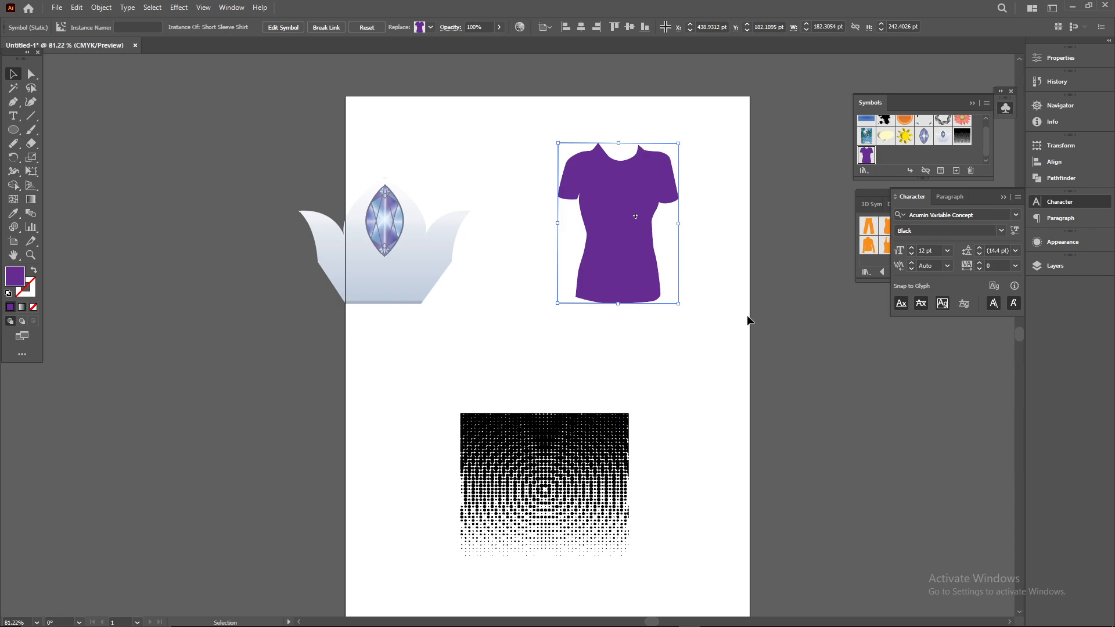
click(1005, 197)
Open the crown's symbol definition and select the diamond gem inside it.
double_click(416, 229)
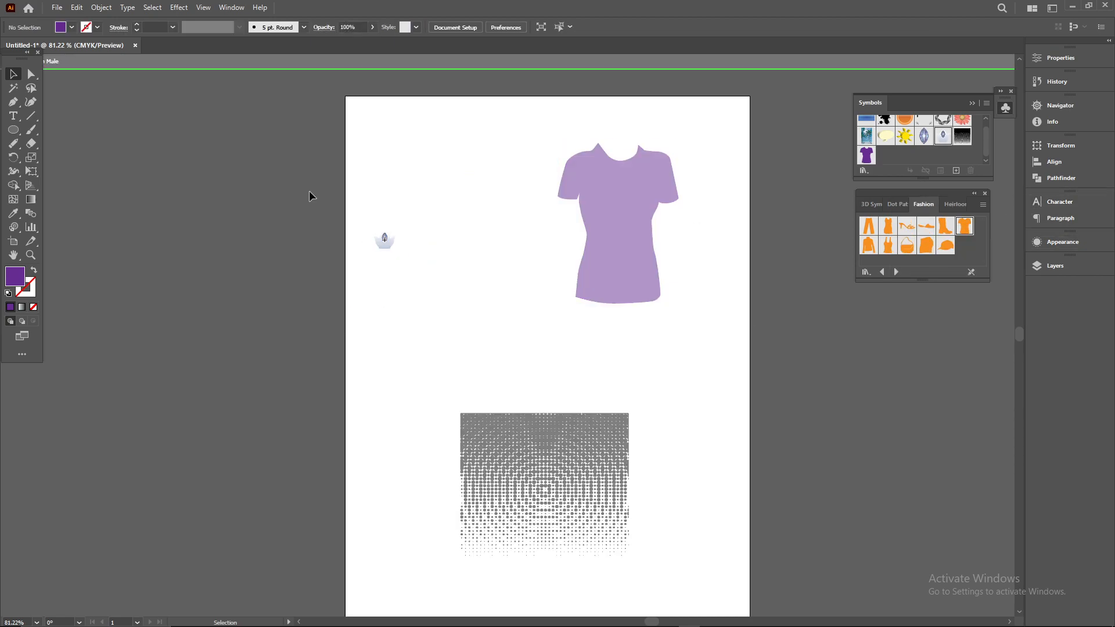
click(384, 246)
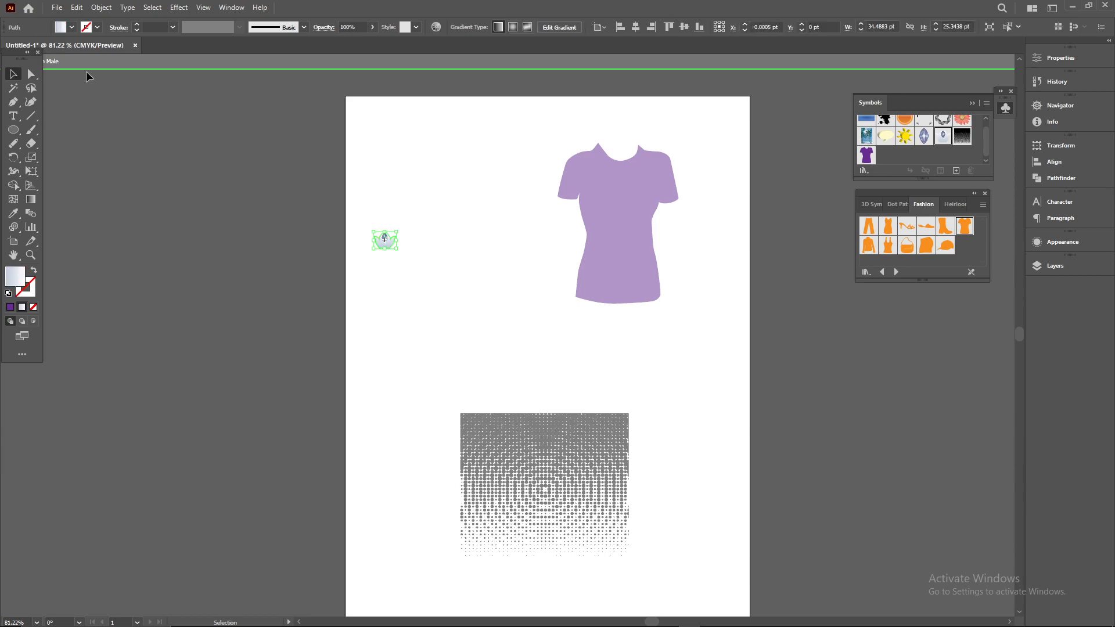
click(60, 27)
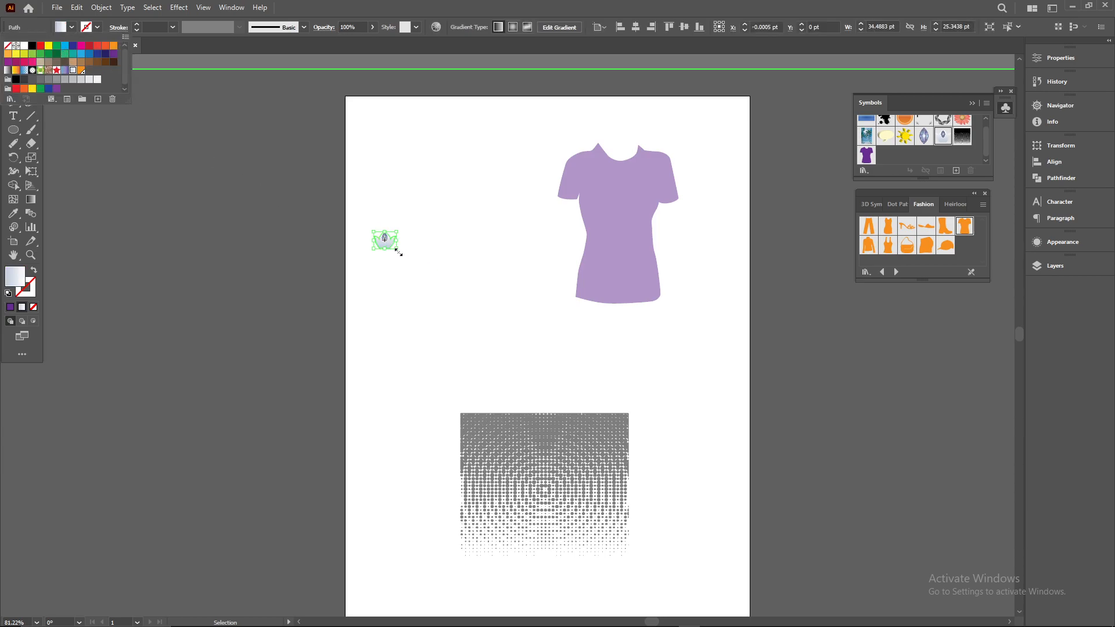
key(Escape)
key(z)
drag(409, 268, 677, 312)
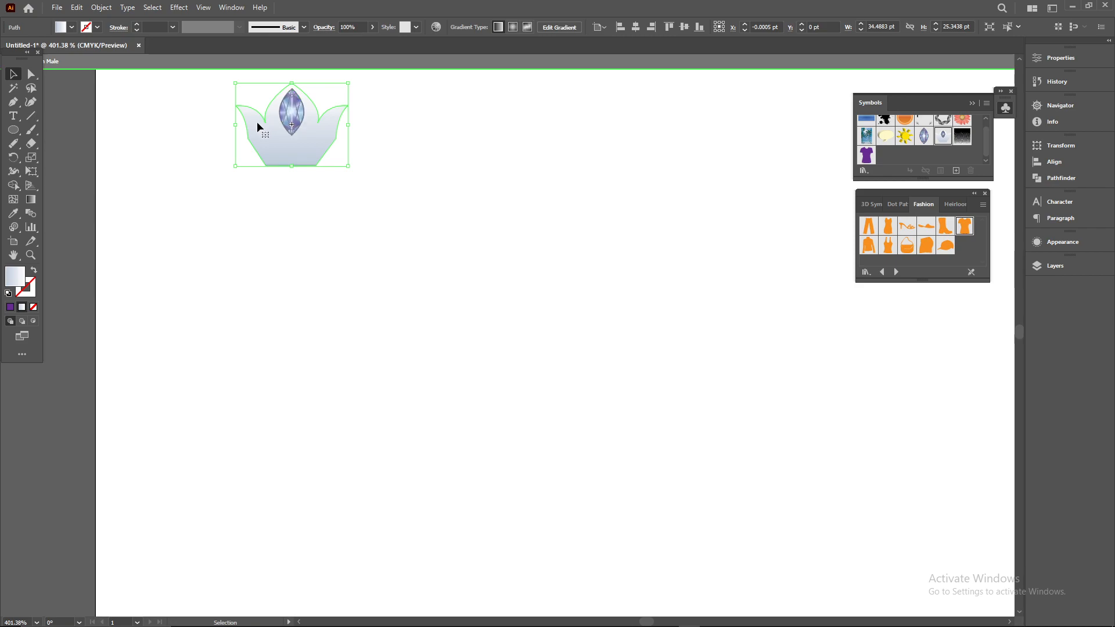
click(296, 119)
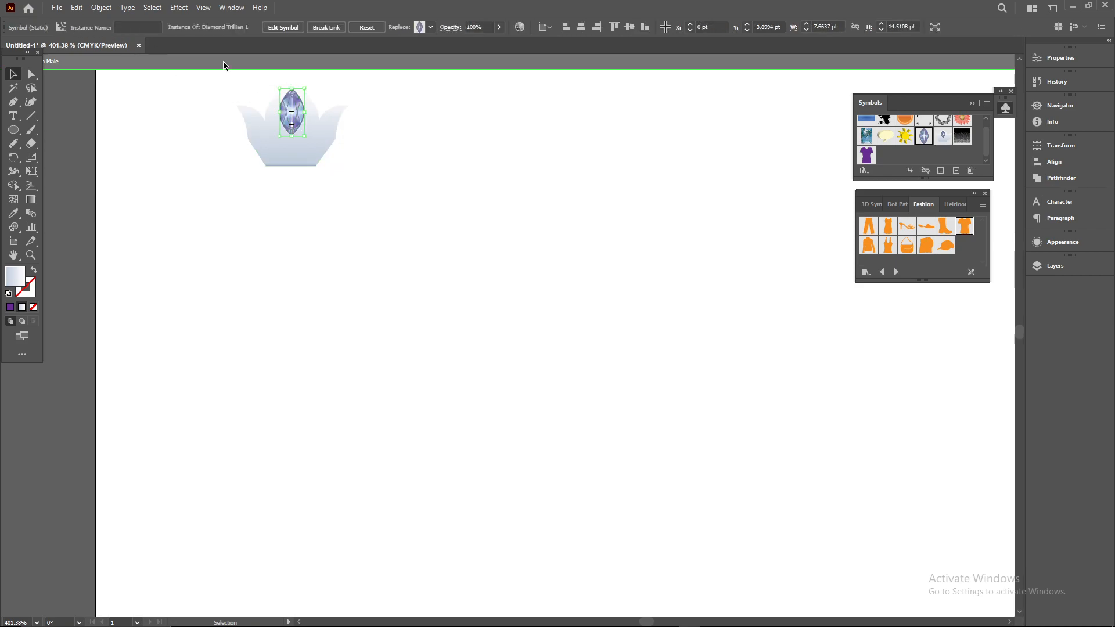
Try red and black swatches on the crown path and fill it with the white-to-black linear gradient.
click(318, 141)
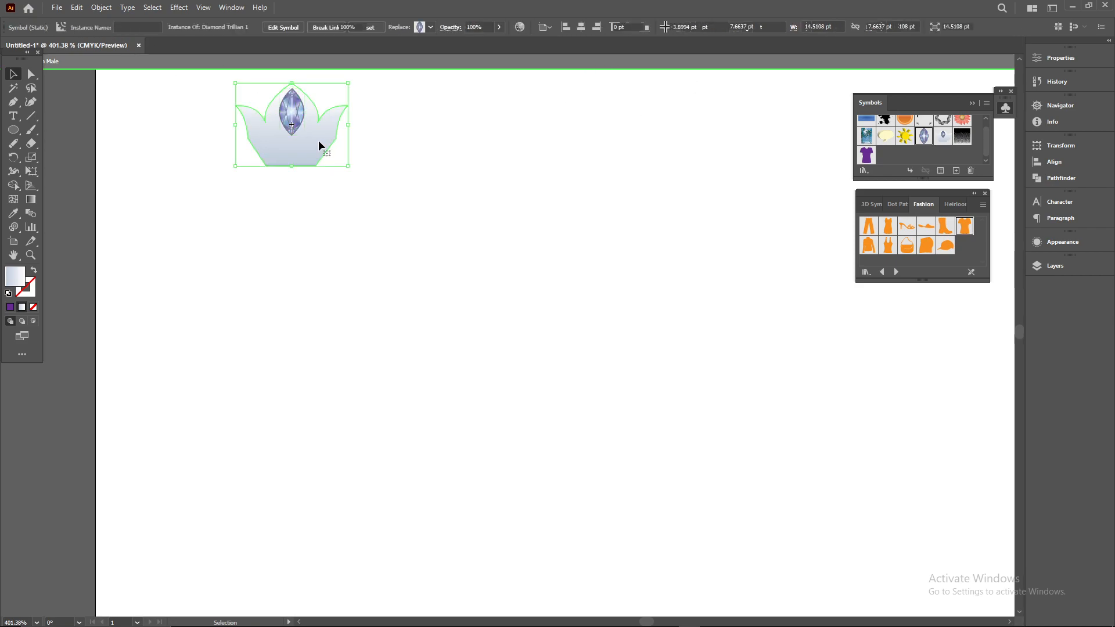
click(71, 27)
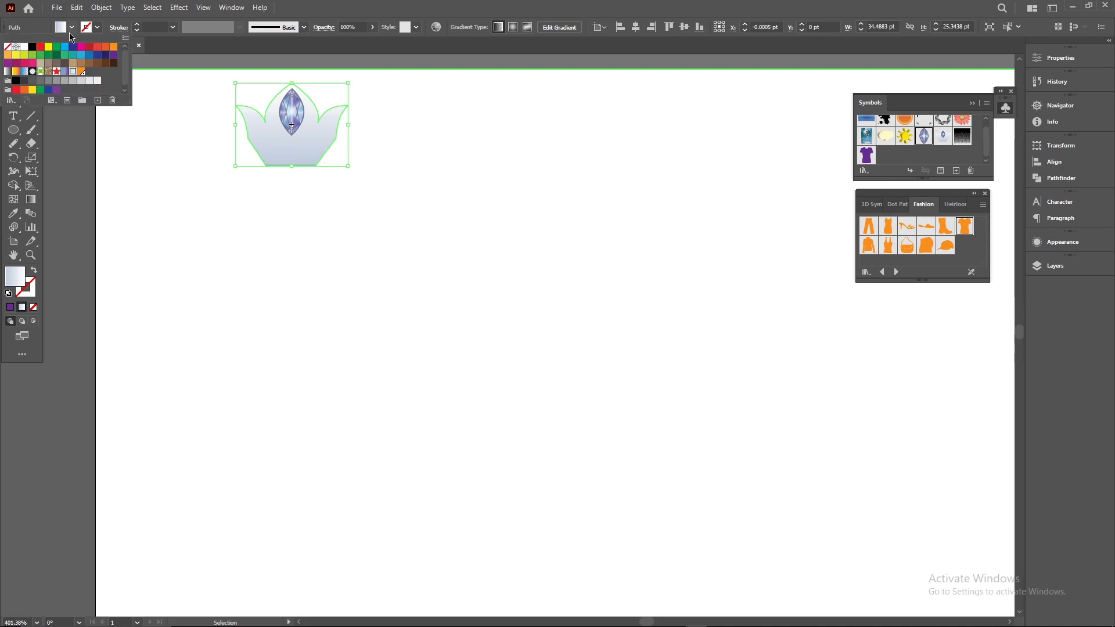
click(90, 72)
click(88, 47)
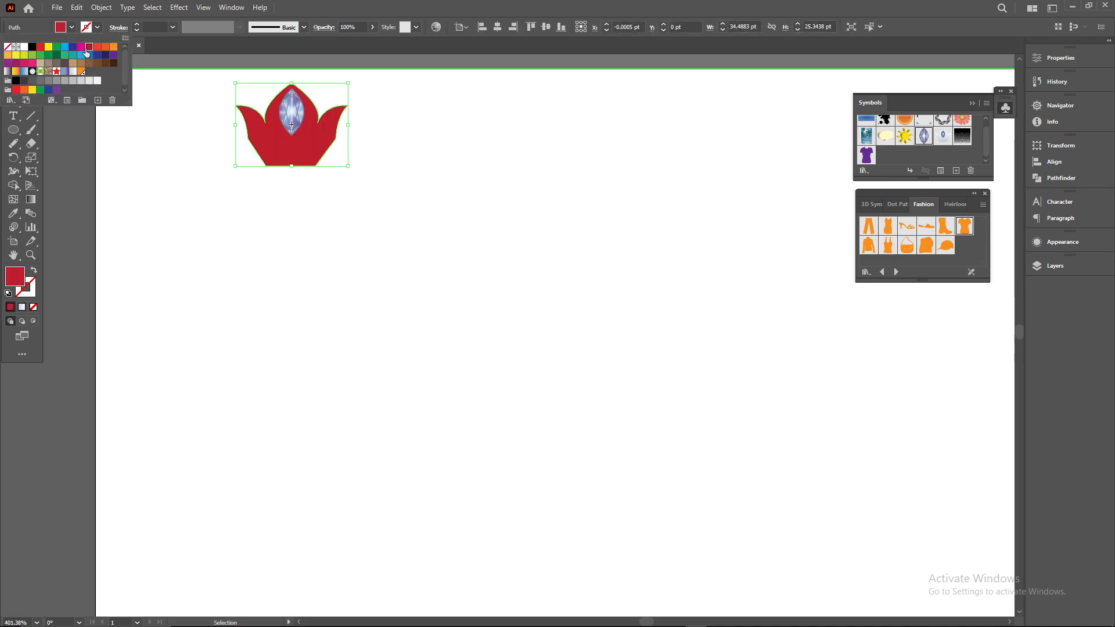
click(49, 47)
click(32, 47)
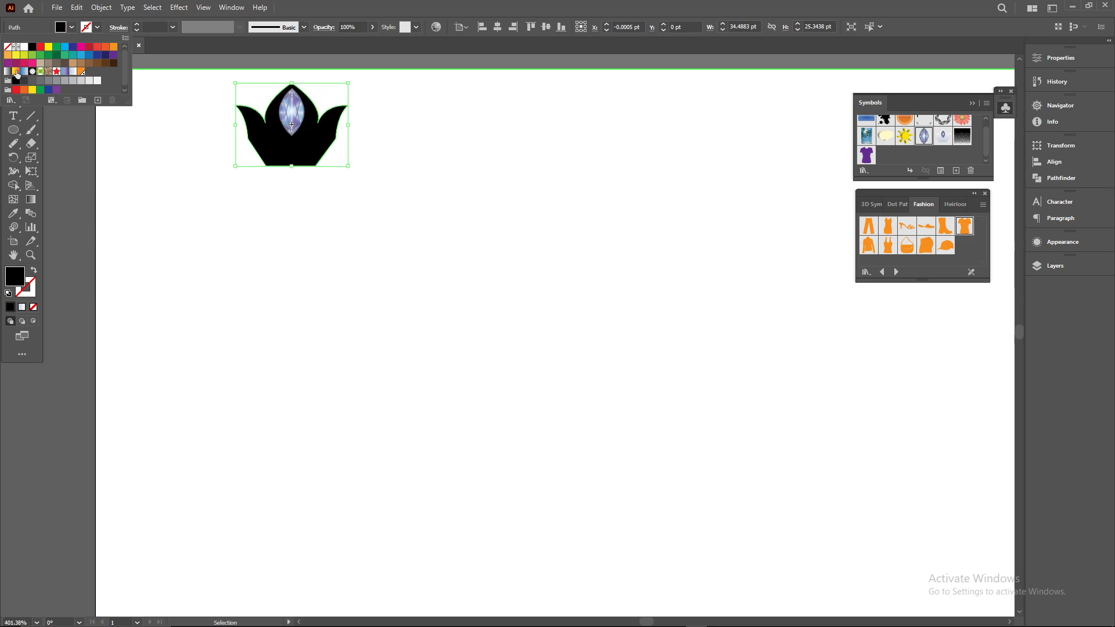
click(16, 71)
click(8, 71)
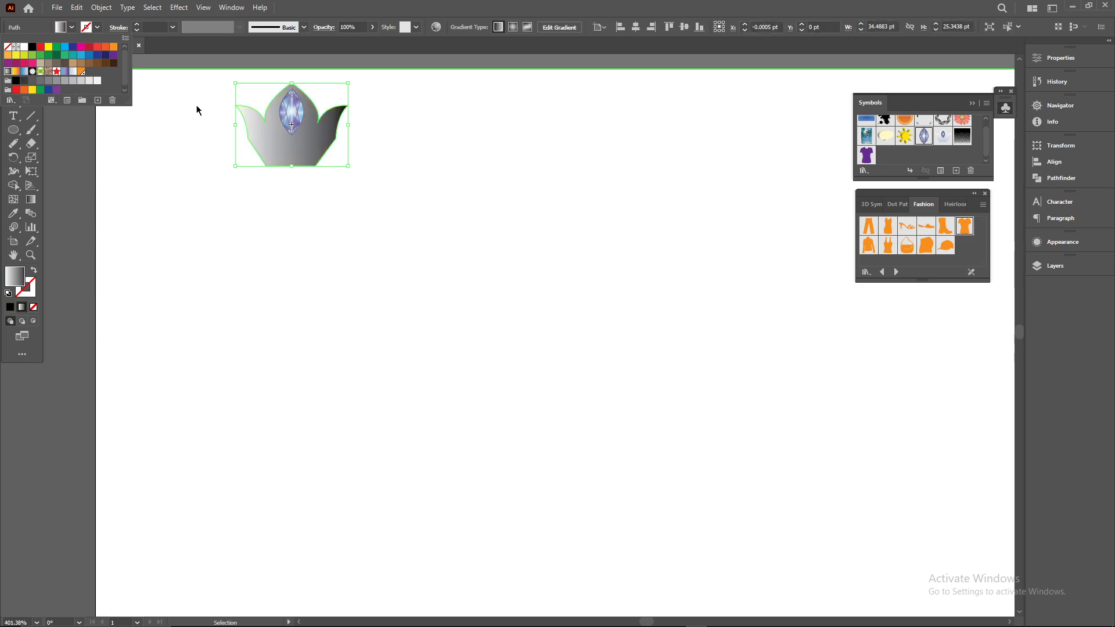
Exit the crown's symbol editing mode and move the crown instance fully onto the artboard beside the shirt.
click(294, 125)
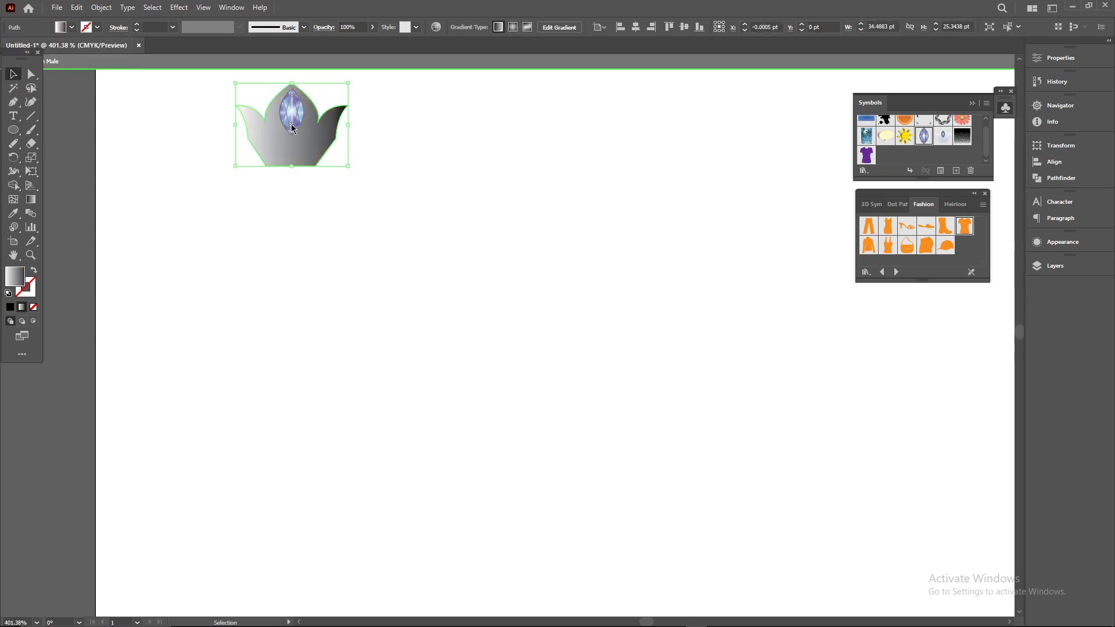
right_click(317, 127)
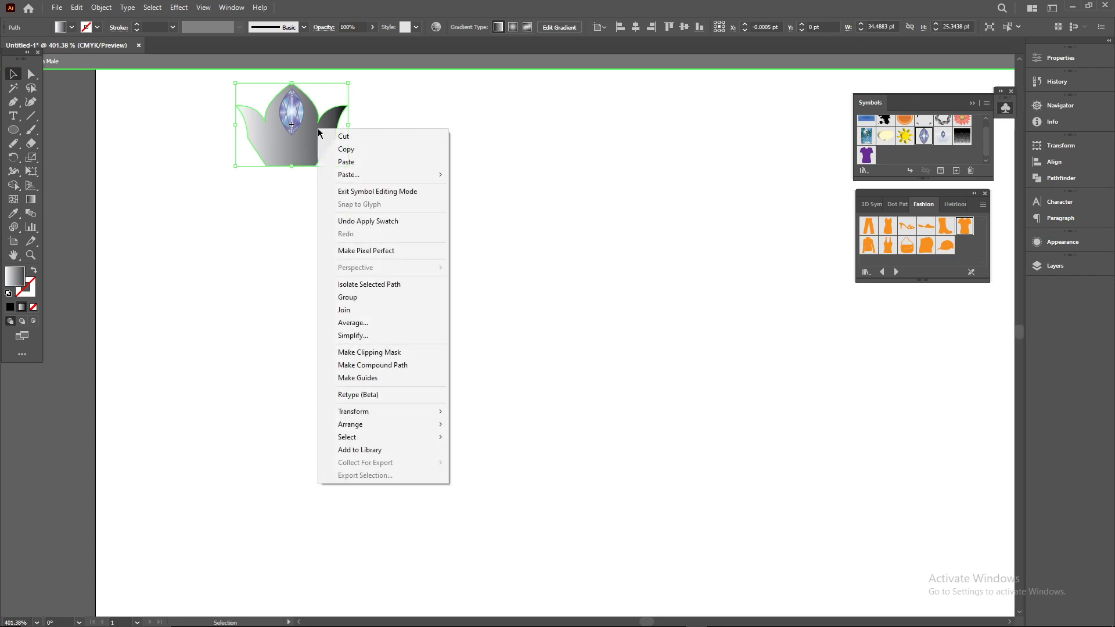
click(374, 189)
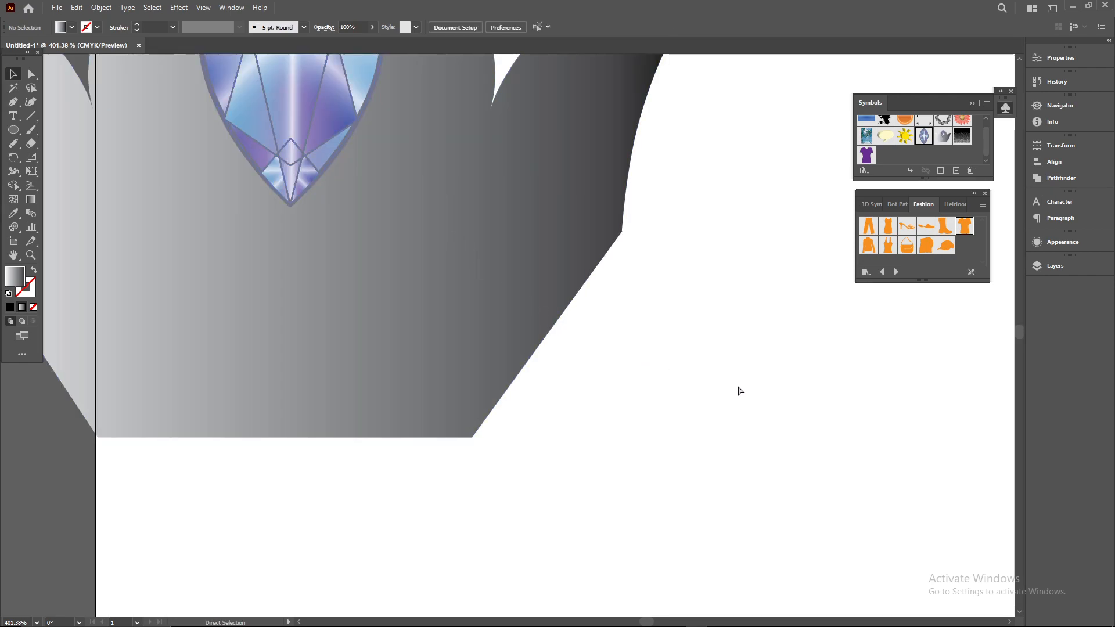
scroll(738, 388, down, 10)
drag(737, 389, 592, 335)
drag(530, 295, 581, 294)
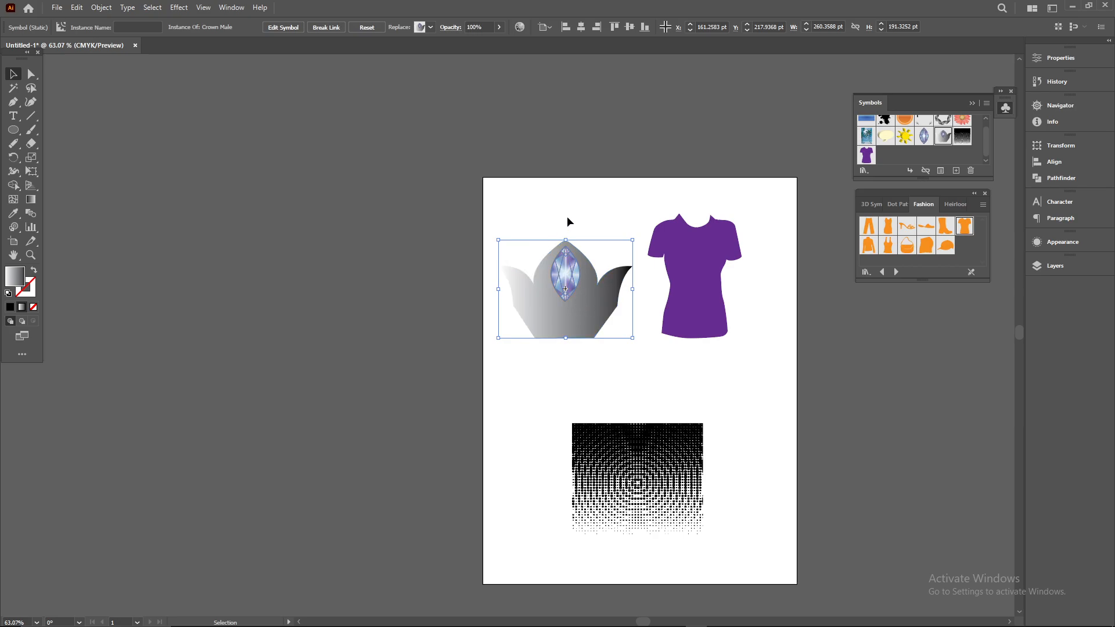
Delete the crown, shirt and halftone pattern from the artboard.
drag(474, 189, 786, 554)
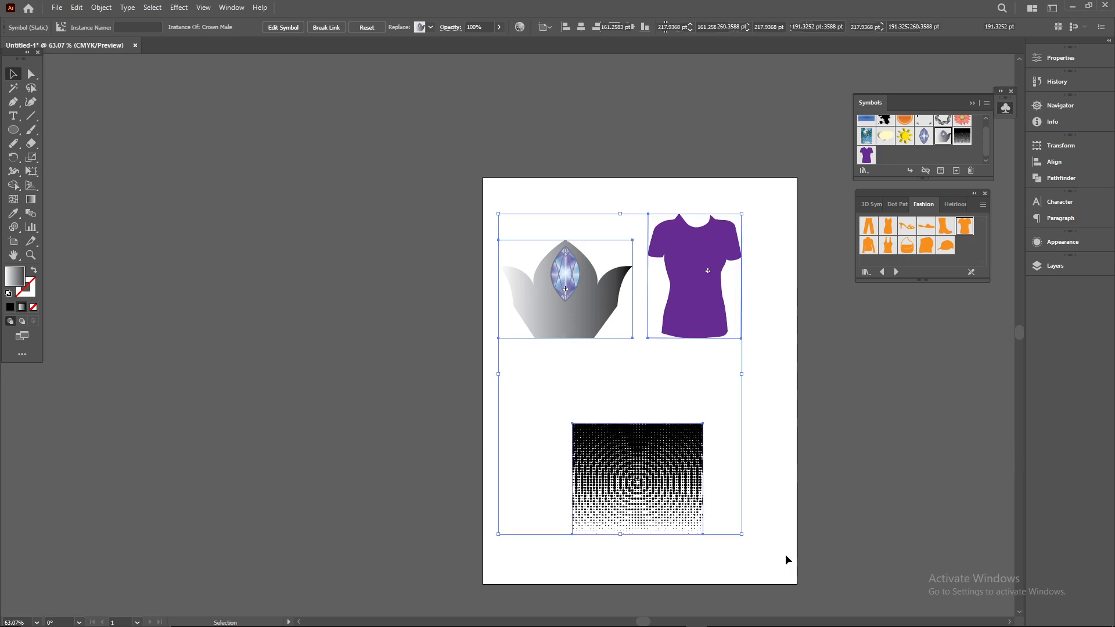
key(Delete)
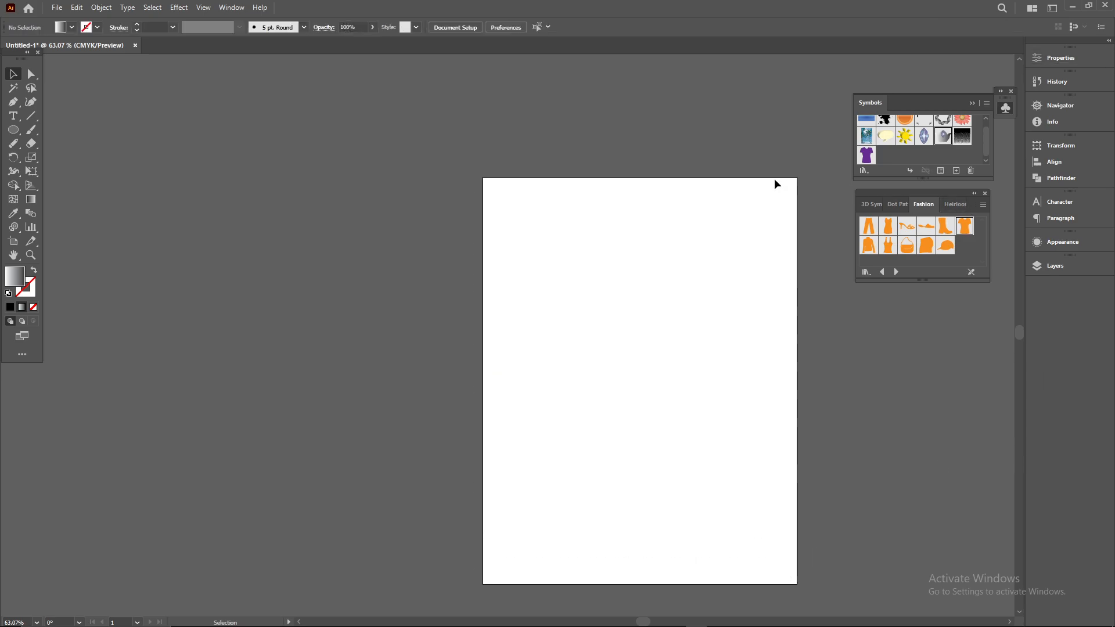
Open the Flowers symbol library and look through its symbols.
click(984, 106)
mouse_move(1027, 337)
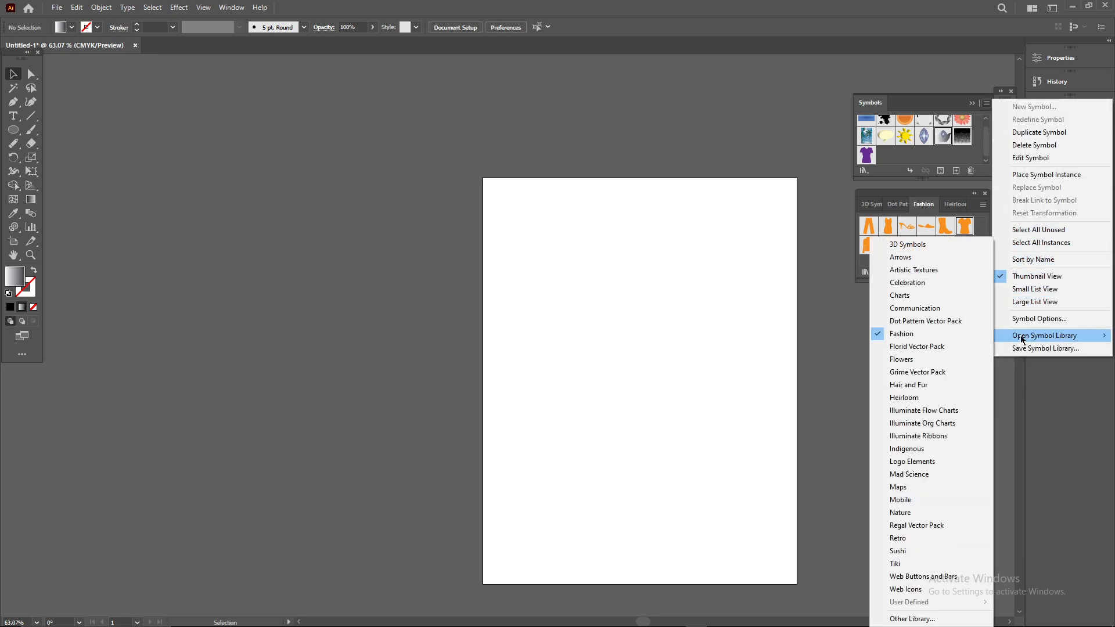
click(932, 359)
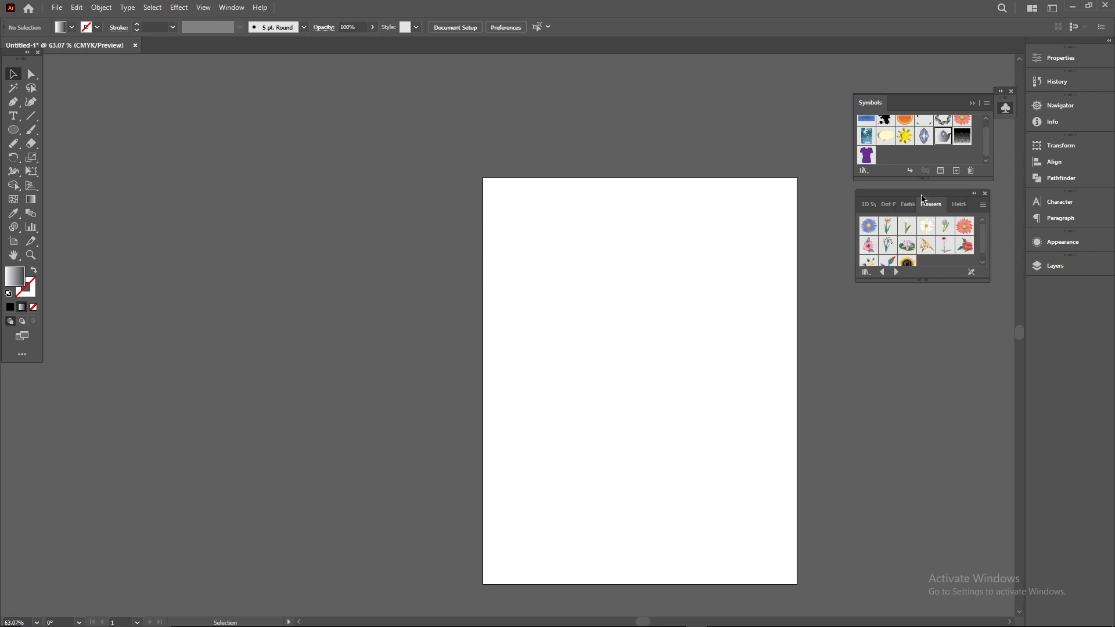
scroll(937, 239, down, 1)
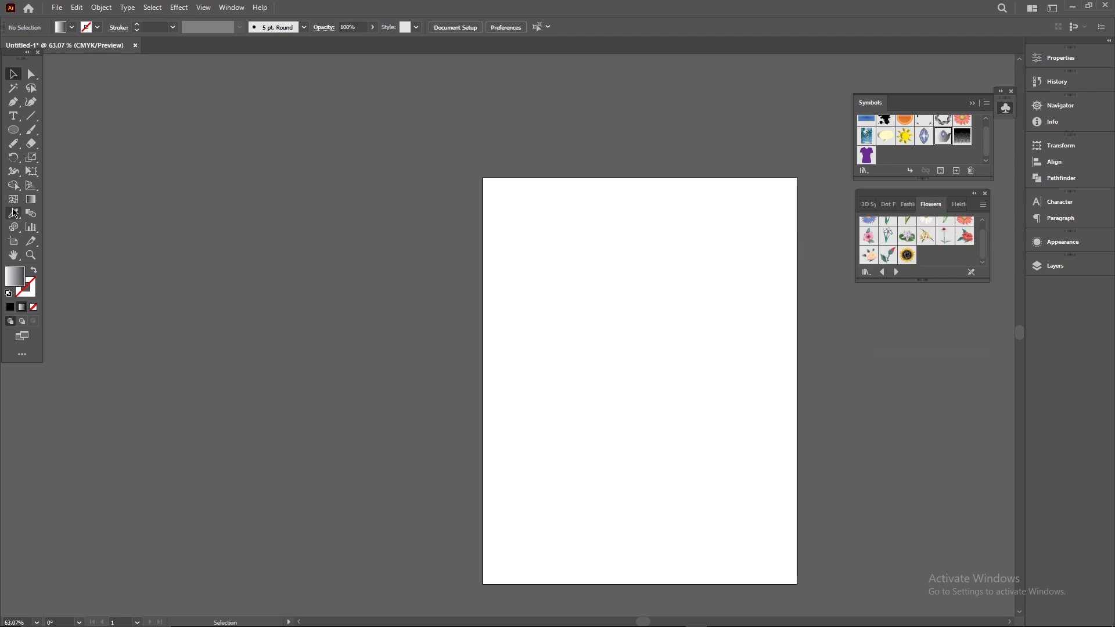
Activate the Symbol Styler and tear off the symbolism tool group so it floats over the artboard.
click(12, 232)
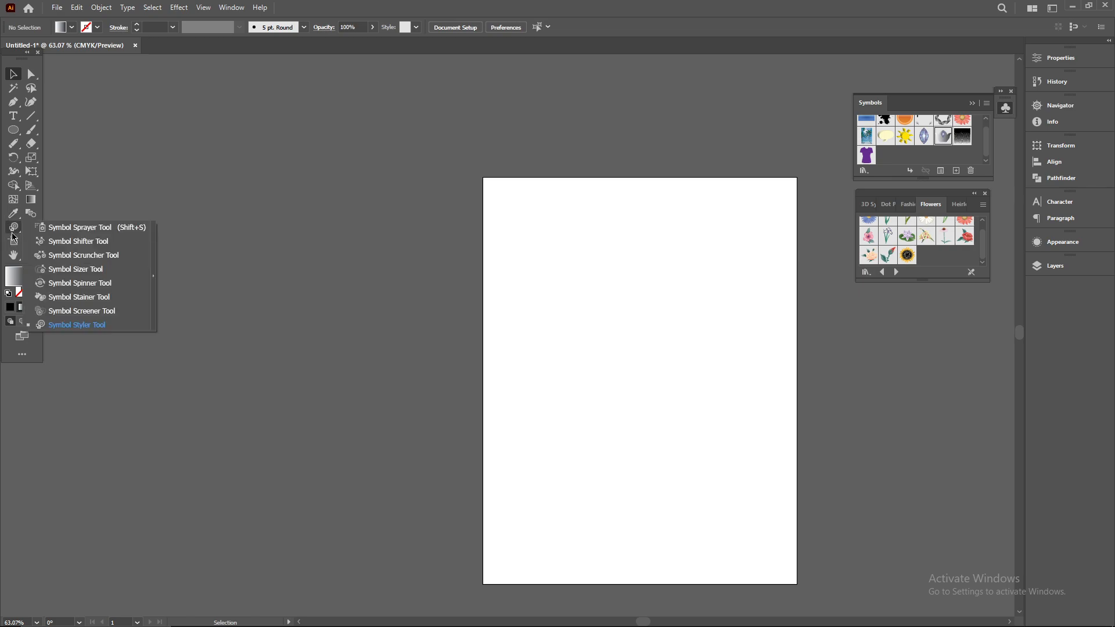
click(77, 325)
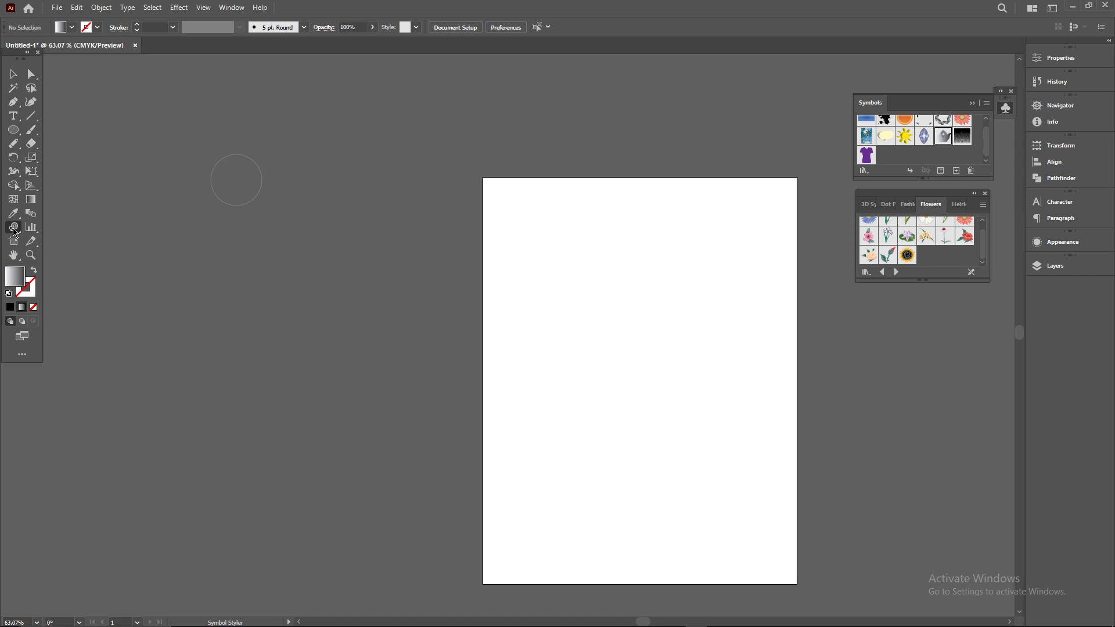
drag(11, 231, 476, 141)
key(z)
mouse_move(575, 366)
mouse_down()
mouse_move(655, 365)
mouse_move(568, 347)
mouse_up()
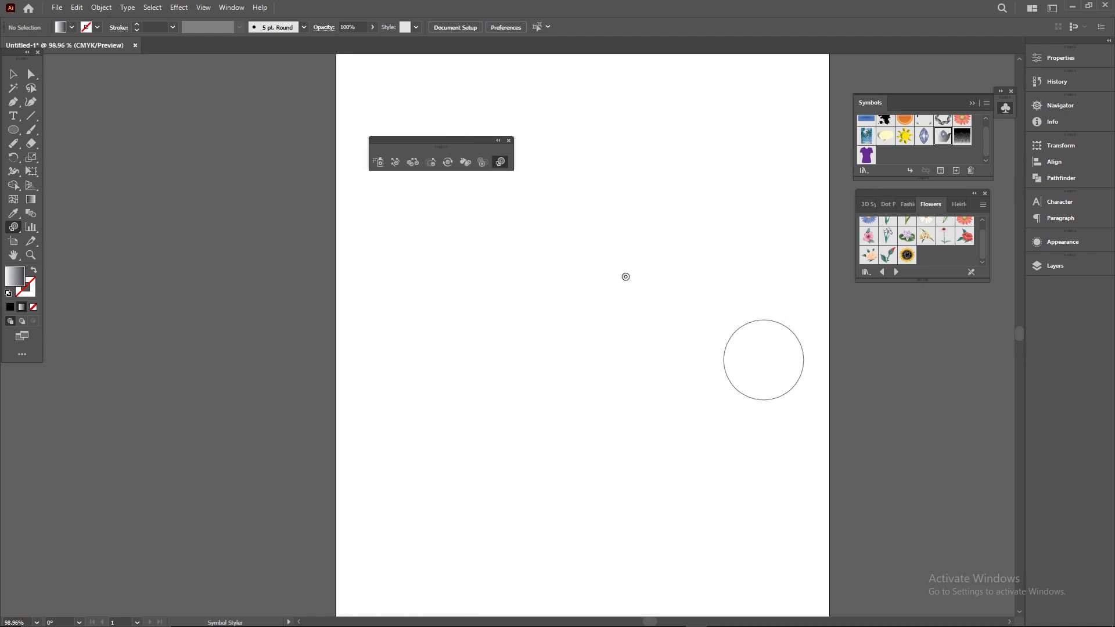
Activate the Symbol Sprayer and choose the white daisy from the Flowers library.
click(382, 167)
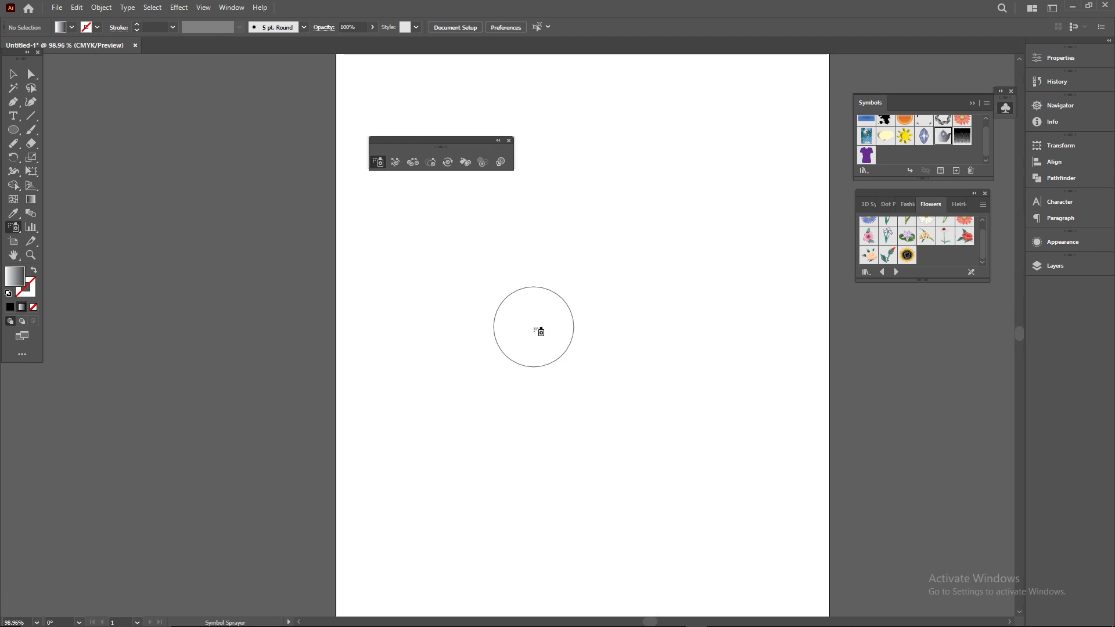
scroll(920, 236, up, 1)
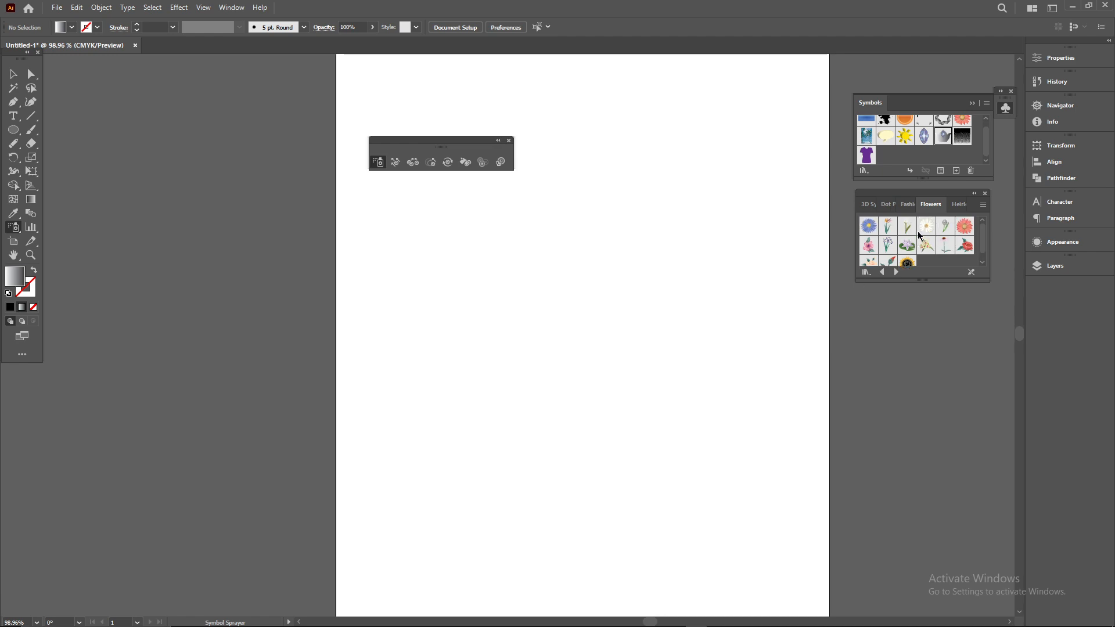
click(929, 230)
Try spraying daisies in a diagonal trail and a Z-shaped trail, deleting each attempt.
mouse_move(468, 244)
mouse_down()
mouse_move(563, 297)
mouse_move(630, 357)
mouse_move(638, 337)
mouse_up()
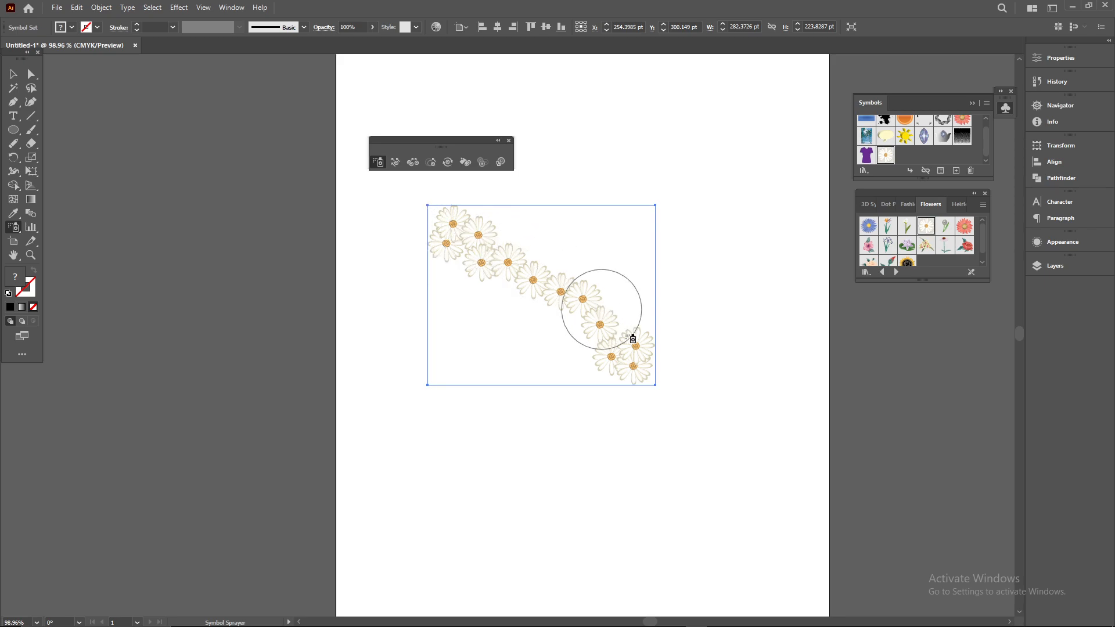
key(Delete)
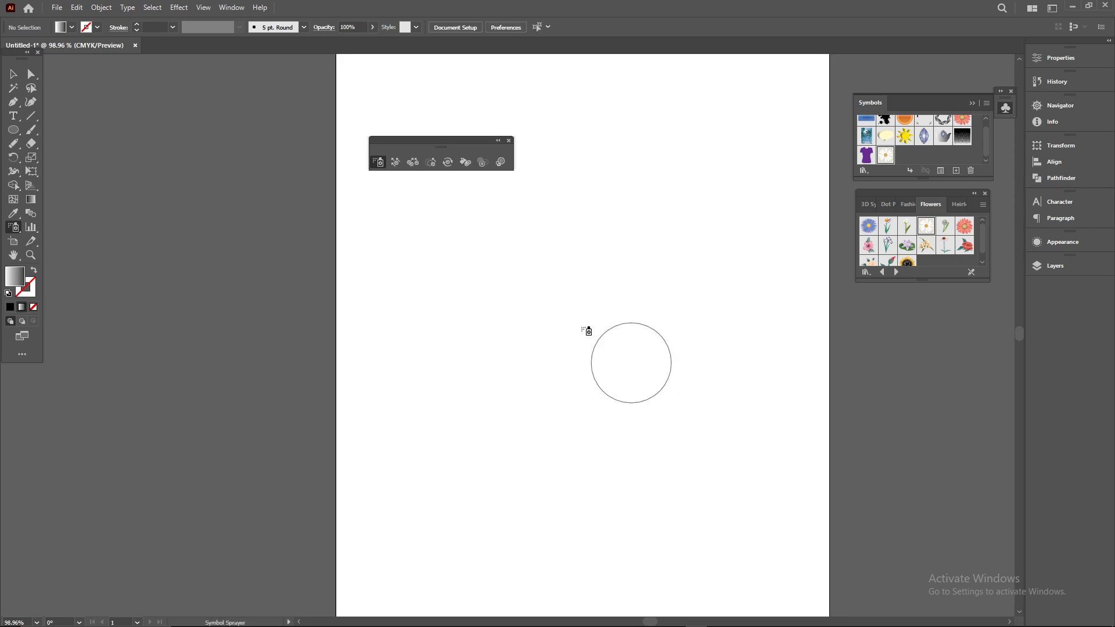
mouse_move(453, 273)
mouse_down()
mouse_move(645, 267)
mouse_move(511, 443)
mouse_move(753, 450)
mouse_up()
key(Delete)
mouse_move(450, 233)
mouse_down()
mouse_move(558, 239)
mouse_move(488, 363)
mouse_move(615, 364)
mouse_up()
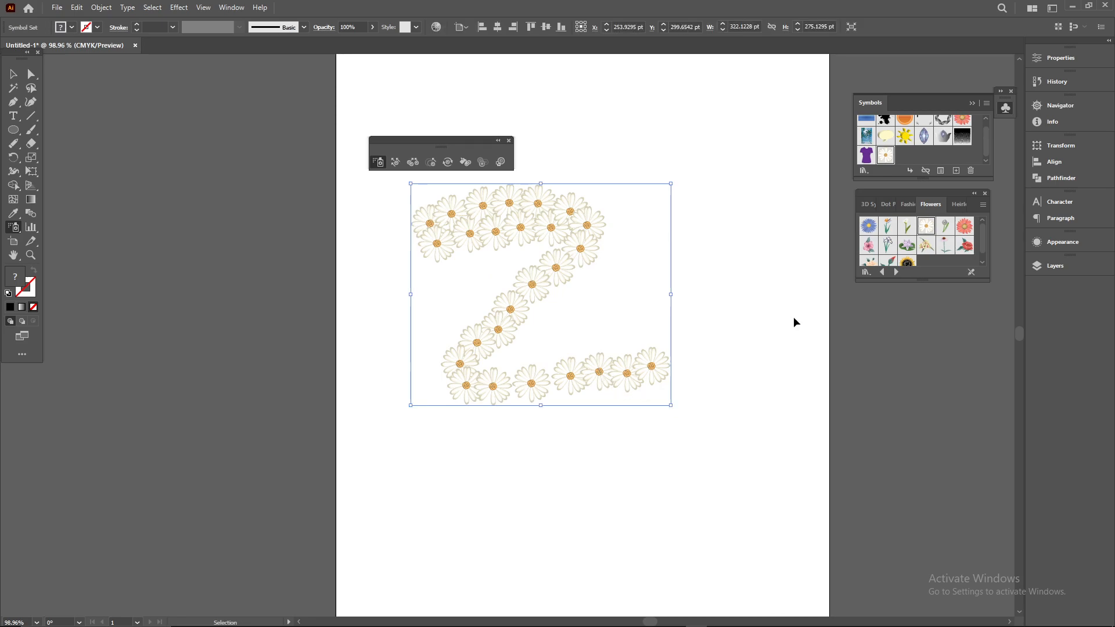
key(Delete)
Spray a loose scatter of white daisies about 363 by 364 pt on the upper part of the artboard.
mouse_move(521, 264)
mouse_down()
mouse_move(525, 241)
mouse_move(630, 344)
mouse_move(523, 343)
mouse_move(500, 264)
mouse_move(622, 413)
mouse_move(451, 294)
mouse_move(523, 242)
mouse_move(599, 373)
mouse_move(530, 302)
mouse_move(585, 319)
mouse_up()
key(Delete)
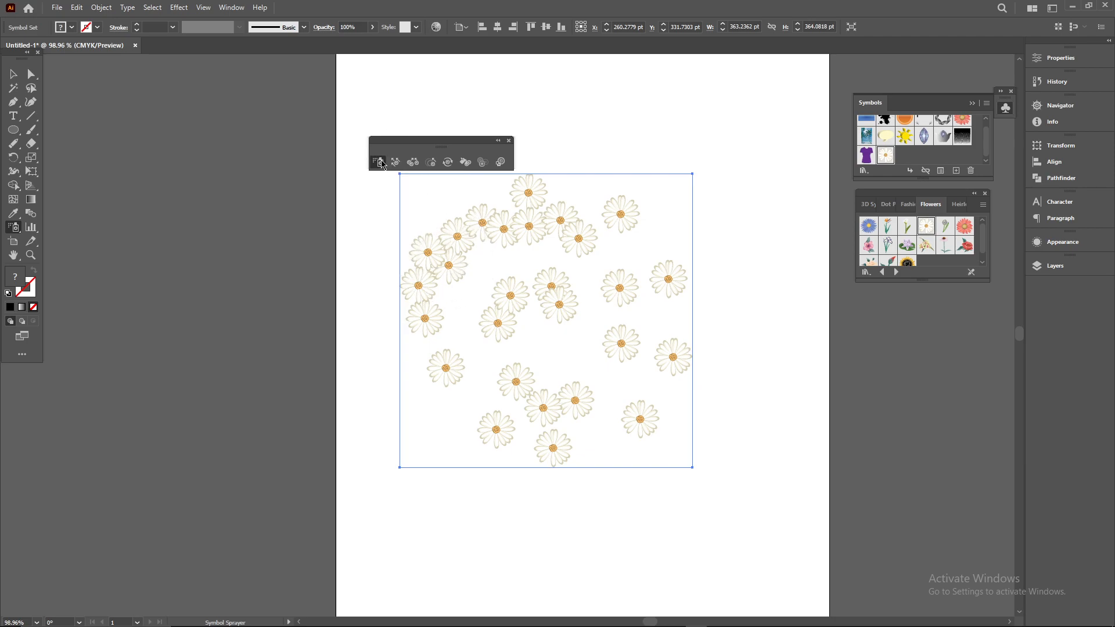
Move daisies around within the sprayed set using the Symbol Shifter, gathering the outer ones toward the upper cluster.
click(400, 164)
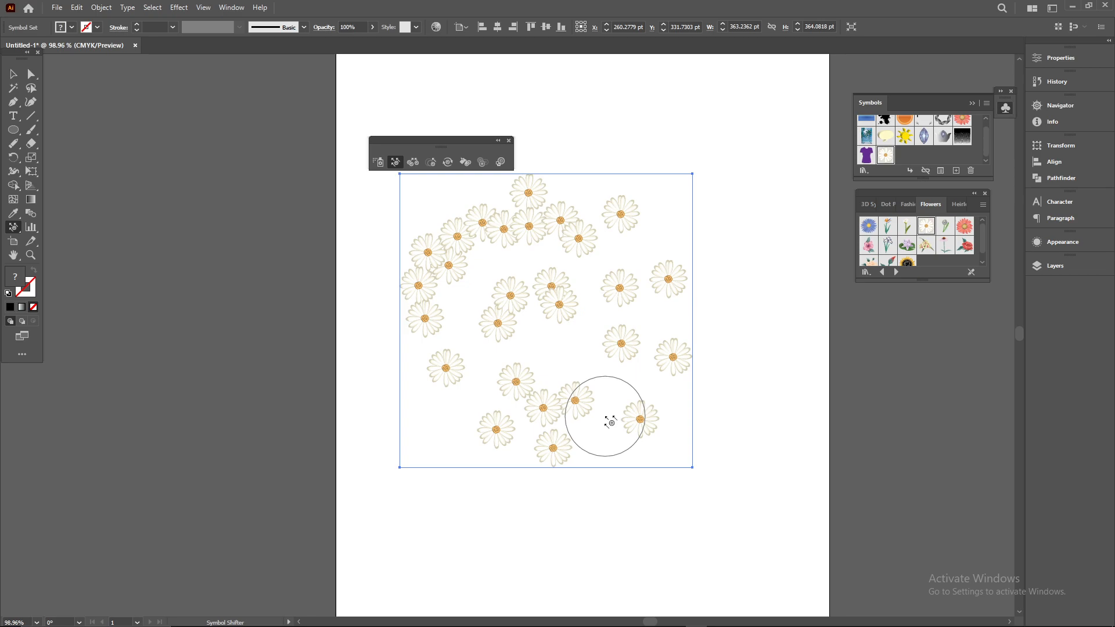
mouse_move(636, 418)
mouse_down()
mouse_move(488, 267)
mouse_move(514, 267)
mouse_move(722, 444)
mouse_up()
drag(598, 322, 582, 316)
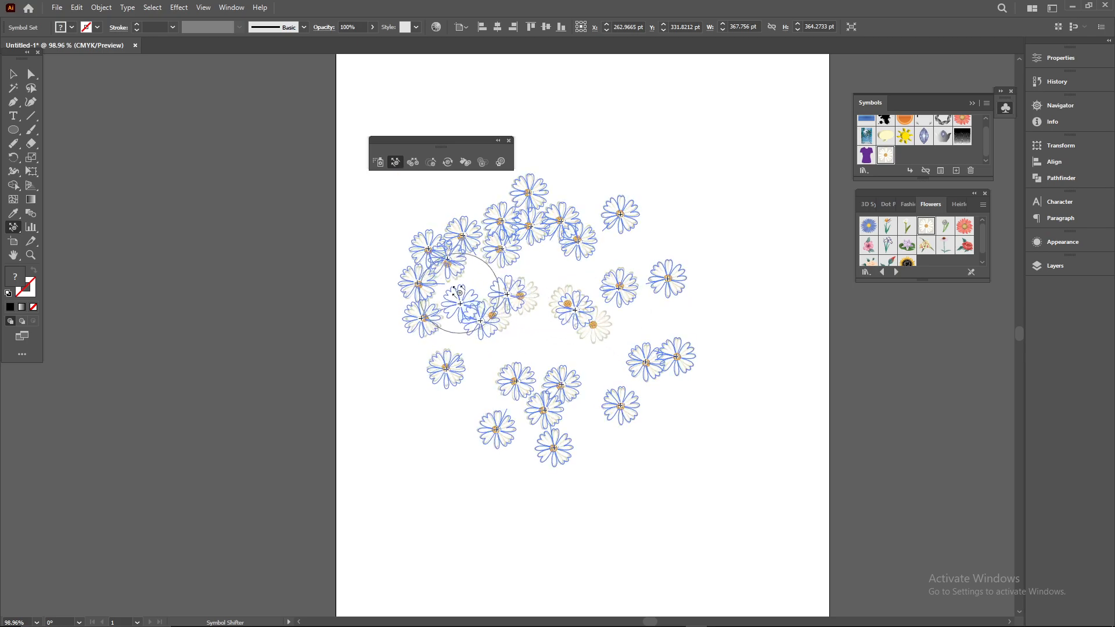
mouse_move(524, 253)
mouse_down()
mouse_move(628, 254)
mouse_move(640, 333)
mouse_up()
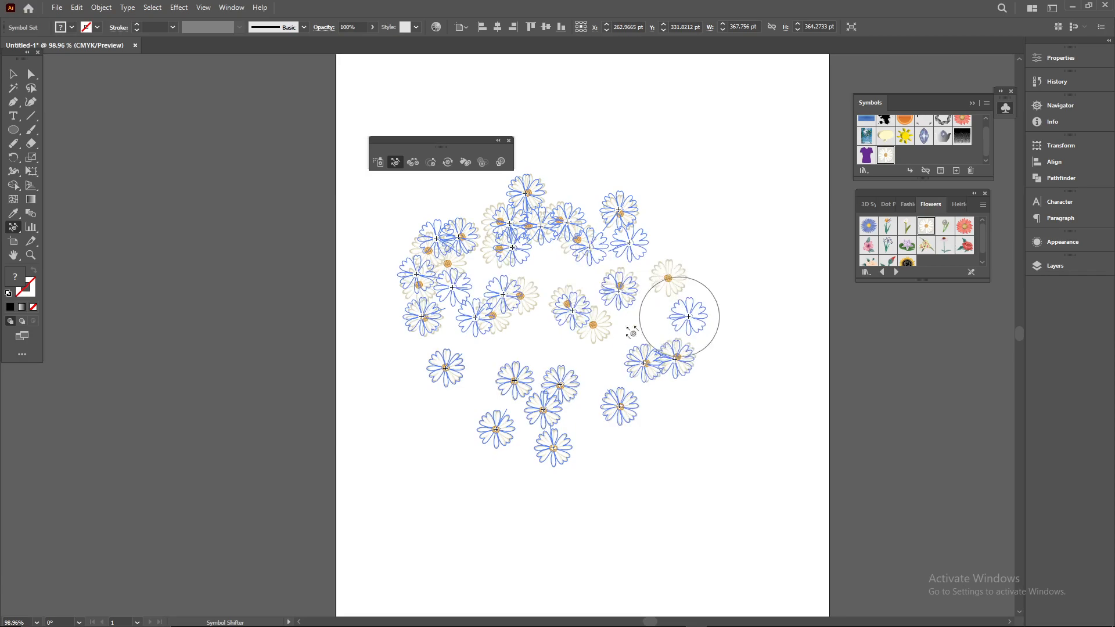
drag(530, 271, 528, 269)
drag(662, 331, 535, 269)
drag(663, 369, 653, 365)
drag(558, 298, 539, 284)
mouse_move(602, 328)
mouse_down()
mouse_move(526, 266)
mouse_move(547, 292)
mouse_move(536, 280)
mouse_up()
drag(646, 369, 600, 322)
drag(549, 291, 540, 282)
drag(615, 320, 554, 292)
drag(677, 325, 523, 320)
mouse_move(613, 334)
mouse_down()
mouse_move(577, 292)
mouse_move(619, 320)
mouse_move(578, 296)
mouse_move(584, 323)
mouse_up()
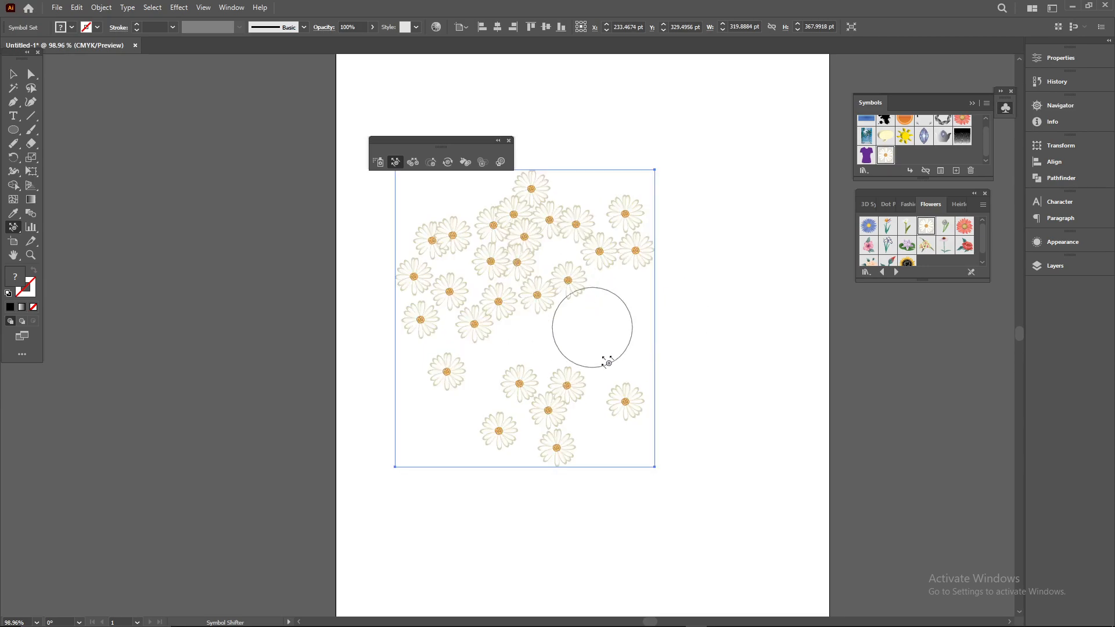
Pull the daisies closer together with the Symbol Scruncher across the upper cluster and the lower group.
click(418, 164)
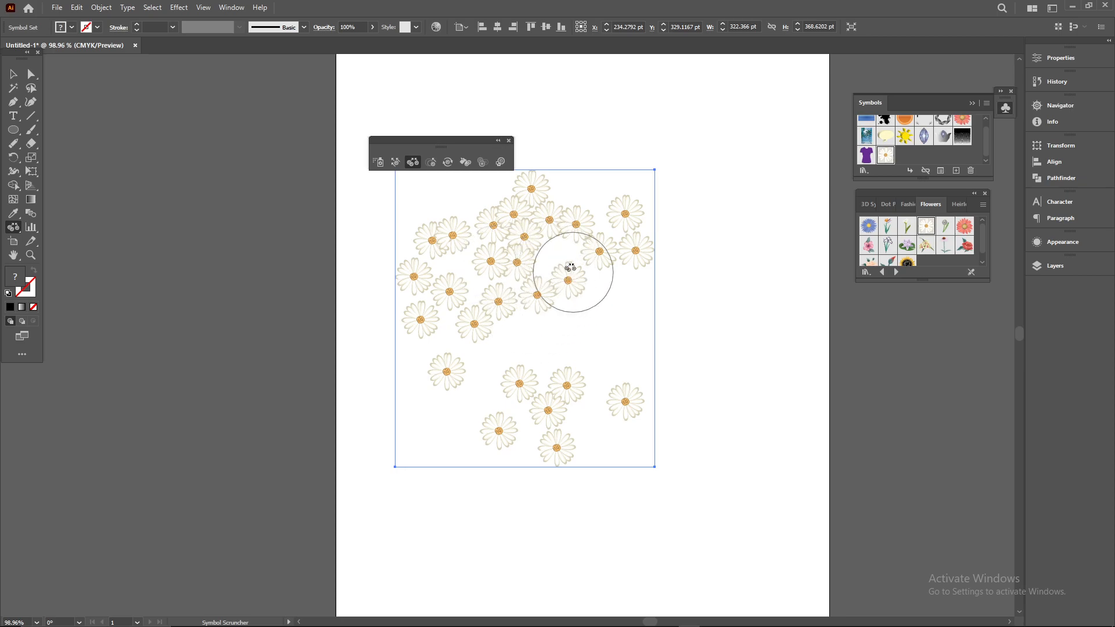
drag(549, 255, 549, 255)
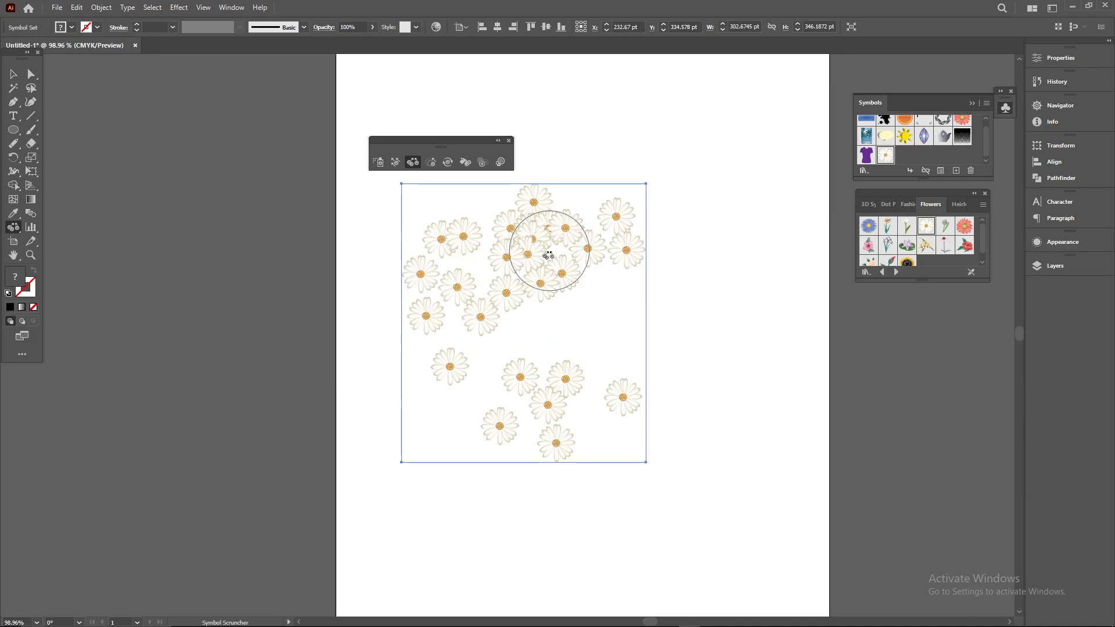
drag(475, 268, 475, 268)
drag(537, 339, 533, 334)
drag(540, 378, 540, 377)
drag(595, 331, 516, 316)
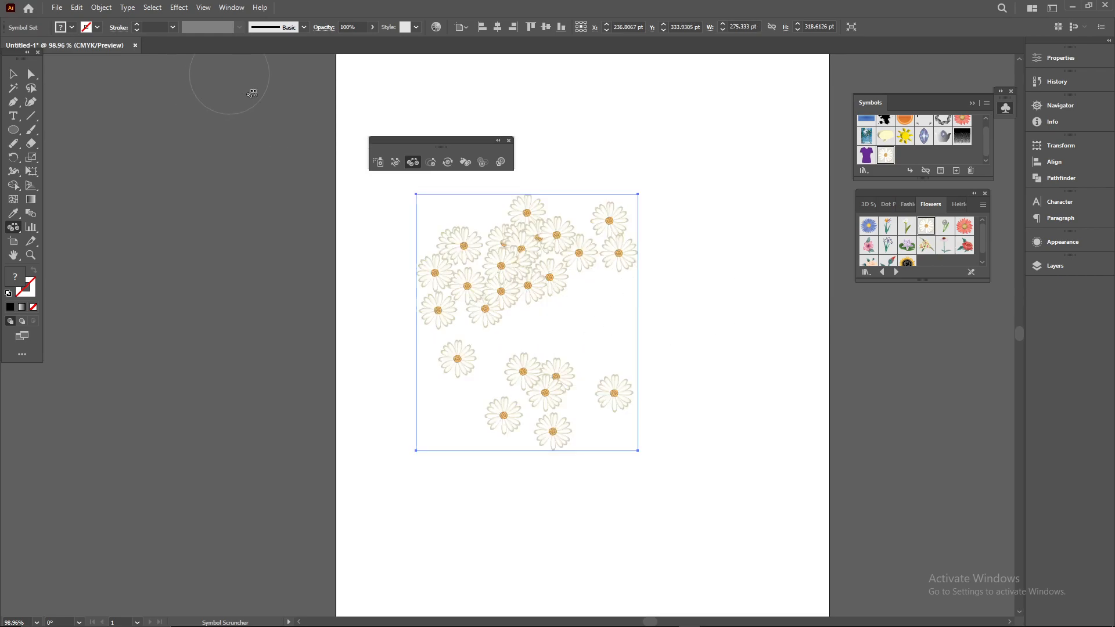
Spread some daisies with the Symbol Shifter, pushing one out to the lower right, and scrunch the central ones again.
click(396, 162)
drag(491, 323, 704, 463)
mouse_move(540, 258)
mouse_down()
mouse_move(582, 330)
mouse_move(510, 299)
mouse_move(465, 244)
mouse_up()
click(413, 162)
mouse_move(524, 324)
mouse_down()
mouse_move(520, 334)
mouse_move(492, 304)
mouse_move(502, 282)
mouse_move(506, 308)
mouse_move(527, 242)
mouse_move(563, 291)
mouse_move(546, 270)
mouse_up()
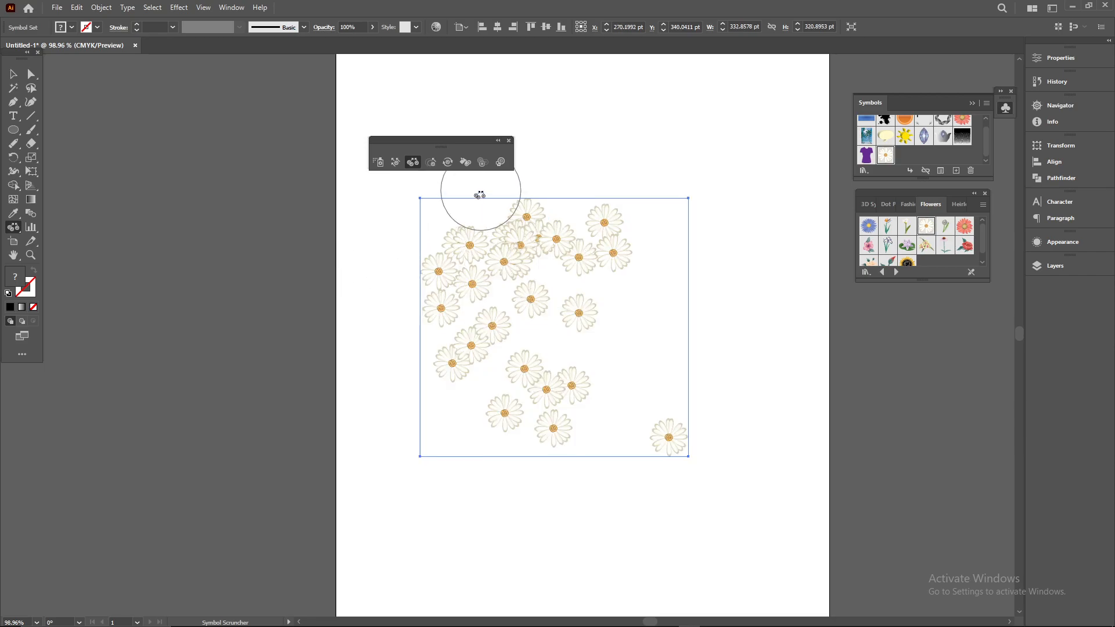
Enlarge the lone lower-right daisy and several central daisies with the Symbol Sizer, and rotate the largest with the Symbol Spinner.
click(431, 162)
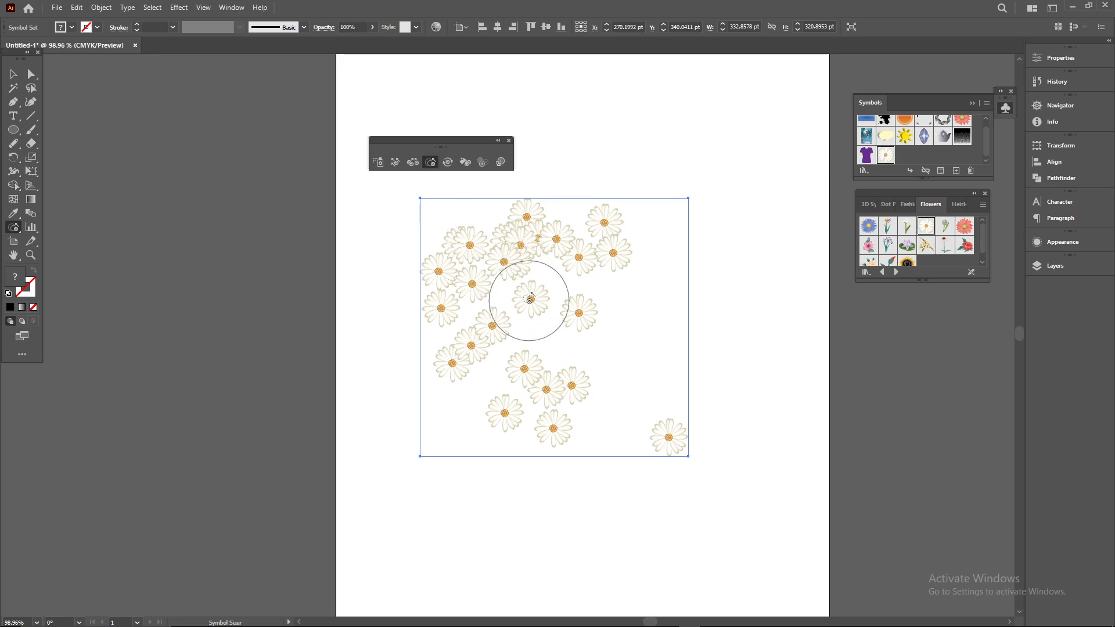
mouse_move(558, 316)
mouse_down()
mouse_move(582, 324)
mouse_move(568, 293)
mouse_move(611, 335)
mouse_up()
drag(661, 427, 677, 433)
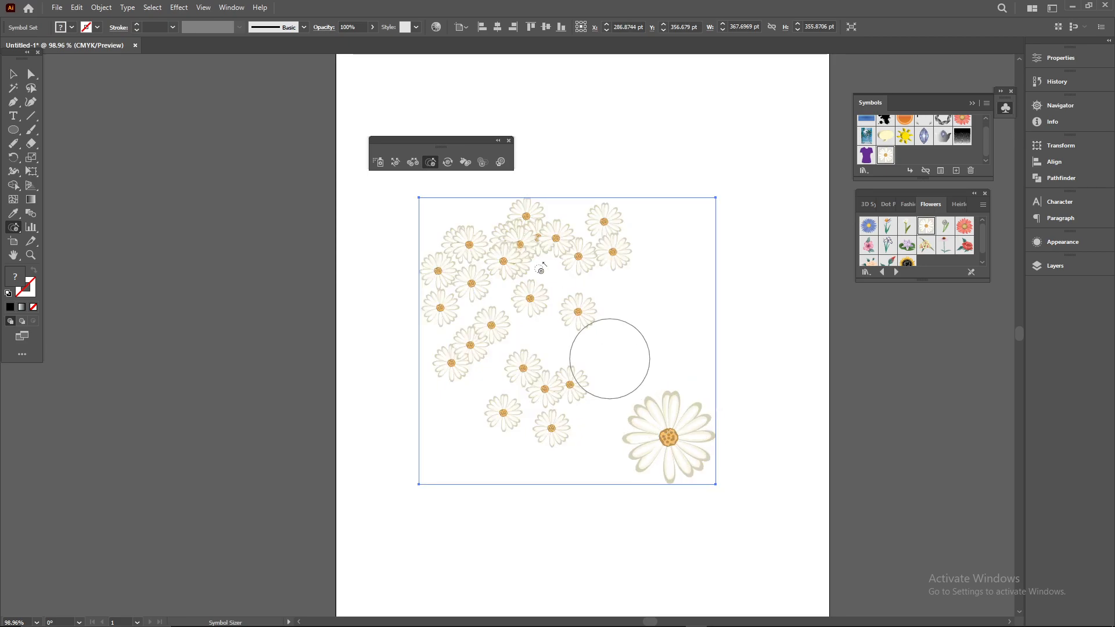
drag(579, 317, 579, 311)
drag(559, 406, 559, 406)
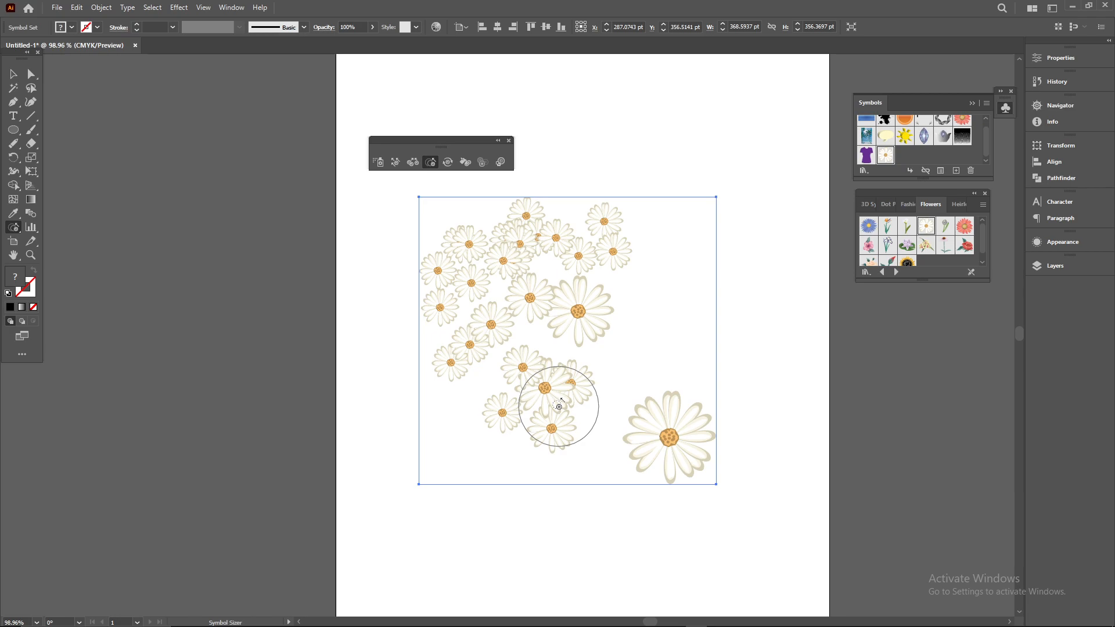
click(452, 168)
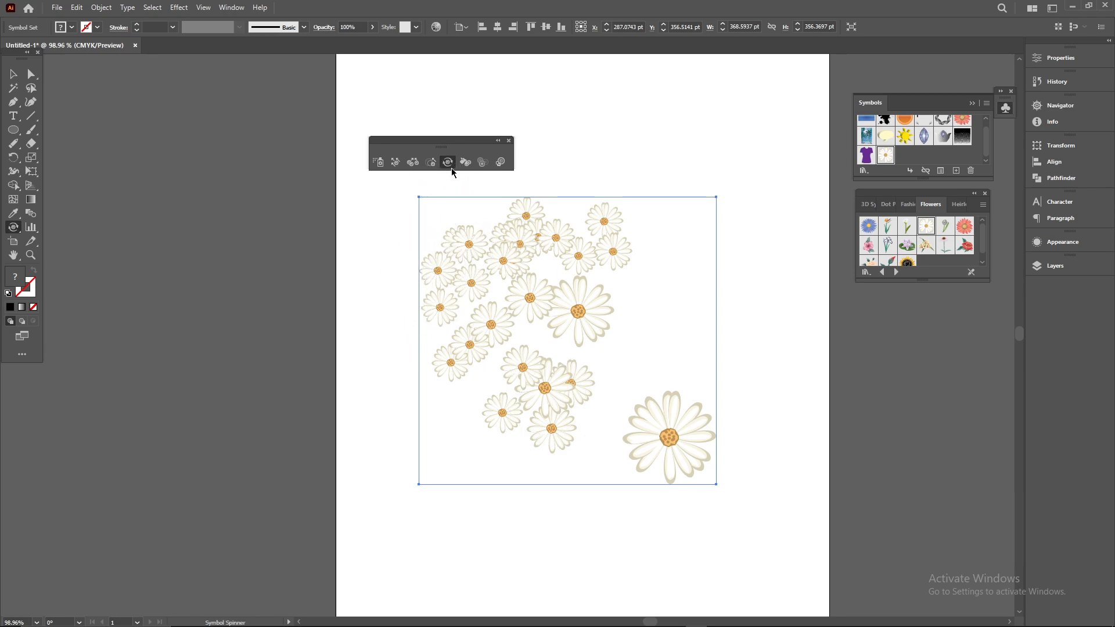
mouse_move(668, 441)
mouse_down()
mouse_move(658, 436)
mouse_move(663, 454)
mouse_move(668, 443)
mouse_move(708, 455)
mouse_up()
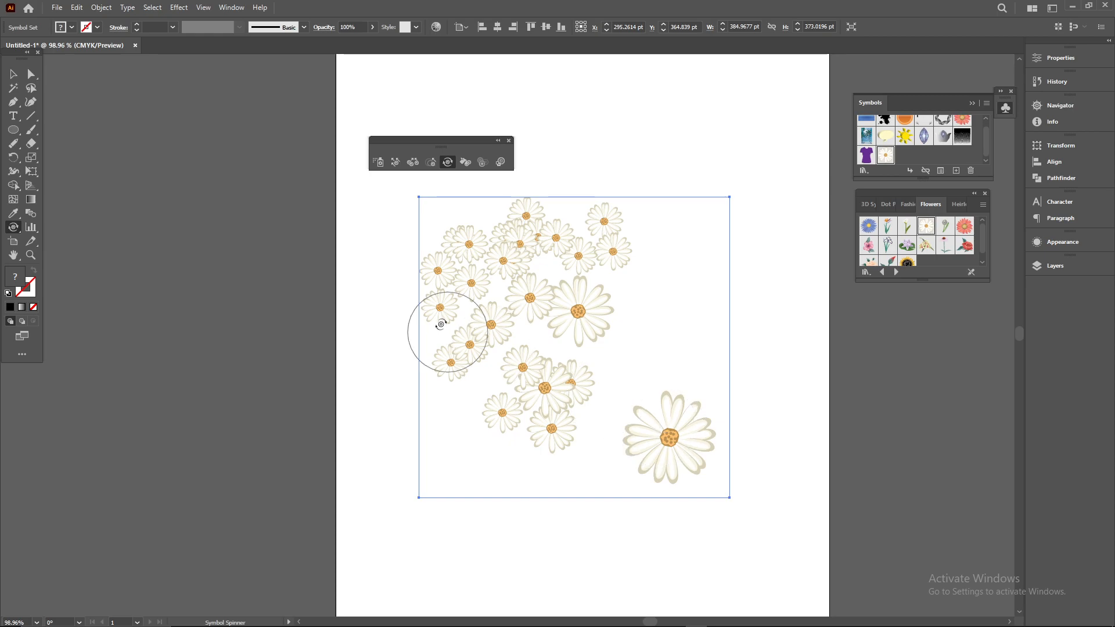
Set a solid black fill and tint the largest daisy with it using the Symbol Stainer.
click(465, 163)
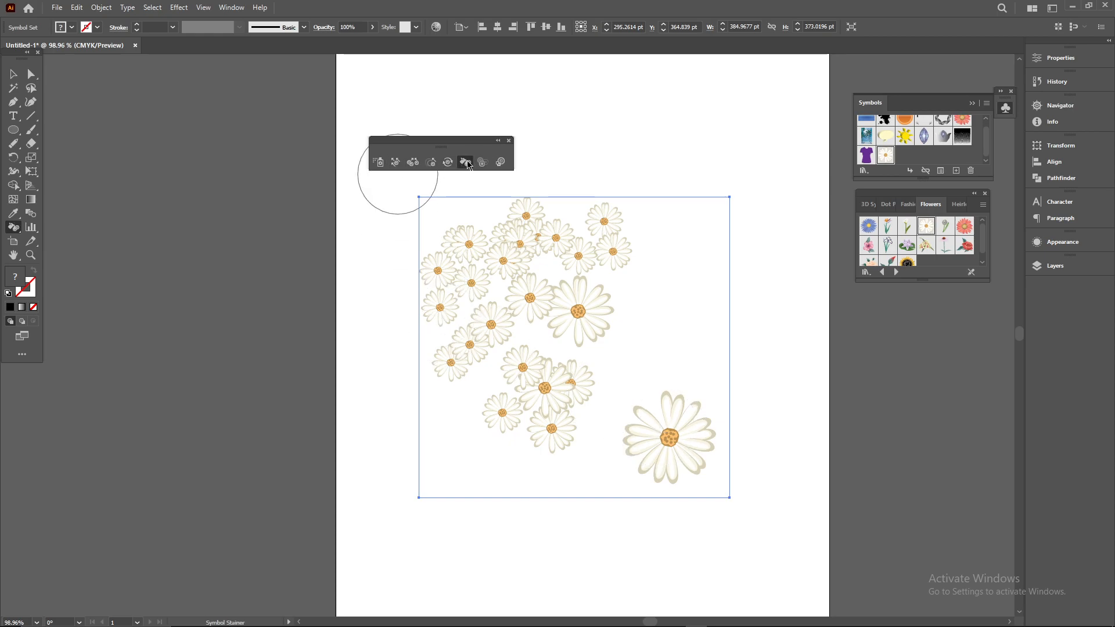
click(674, 429)
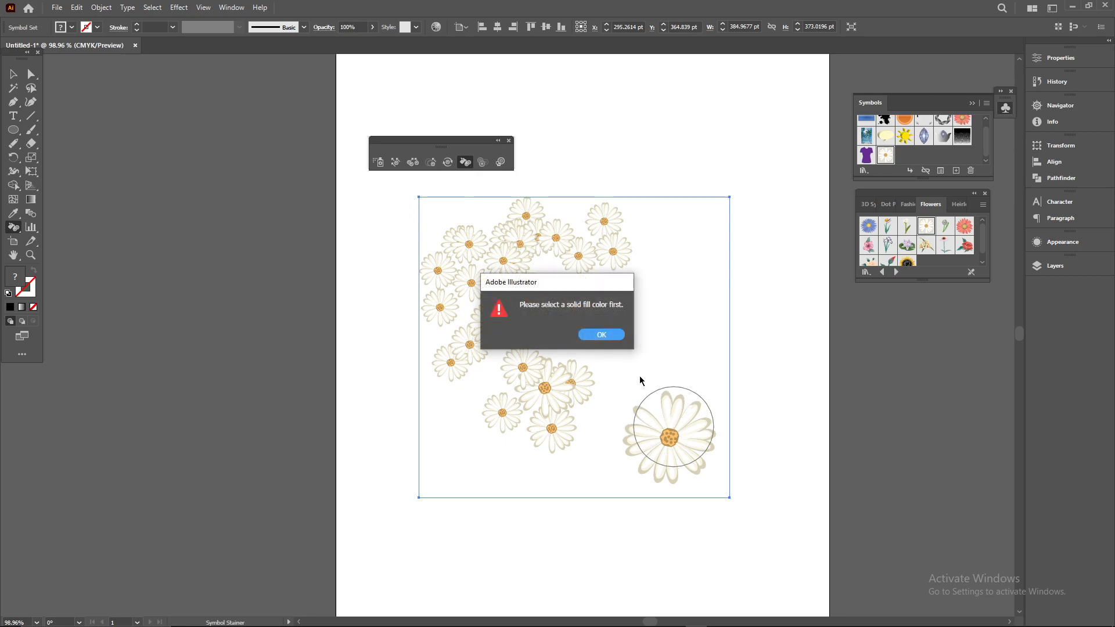
click(532, 334)
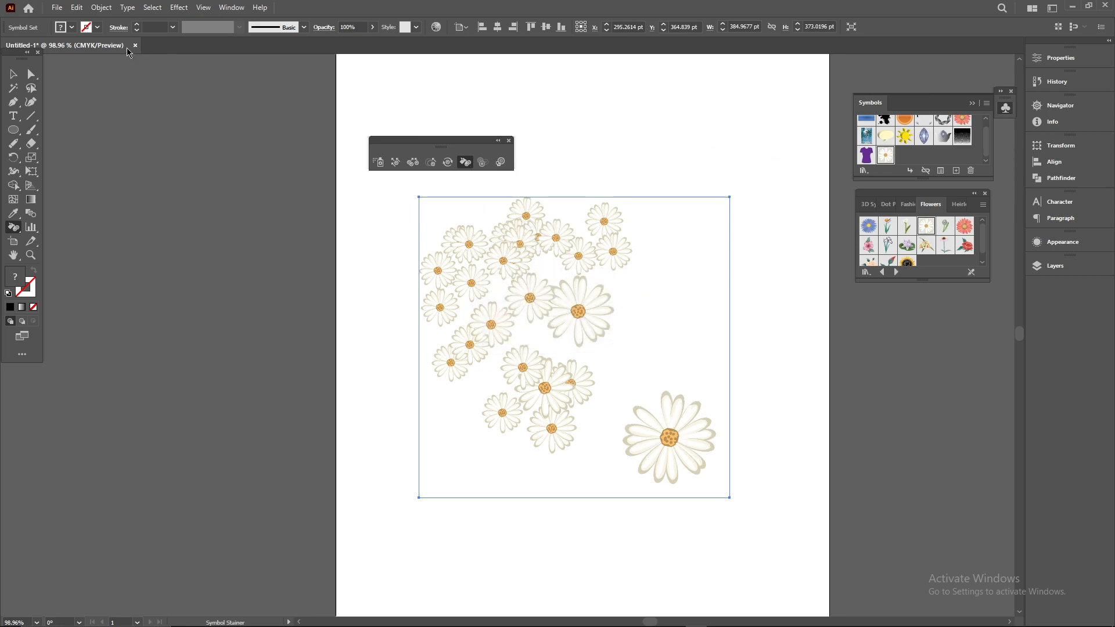
click(71, 27)
click(32, 46)
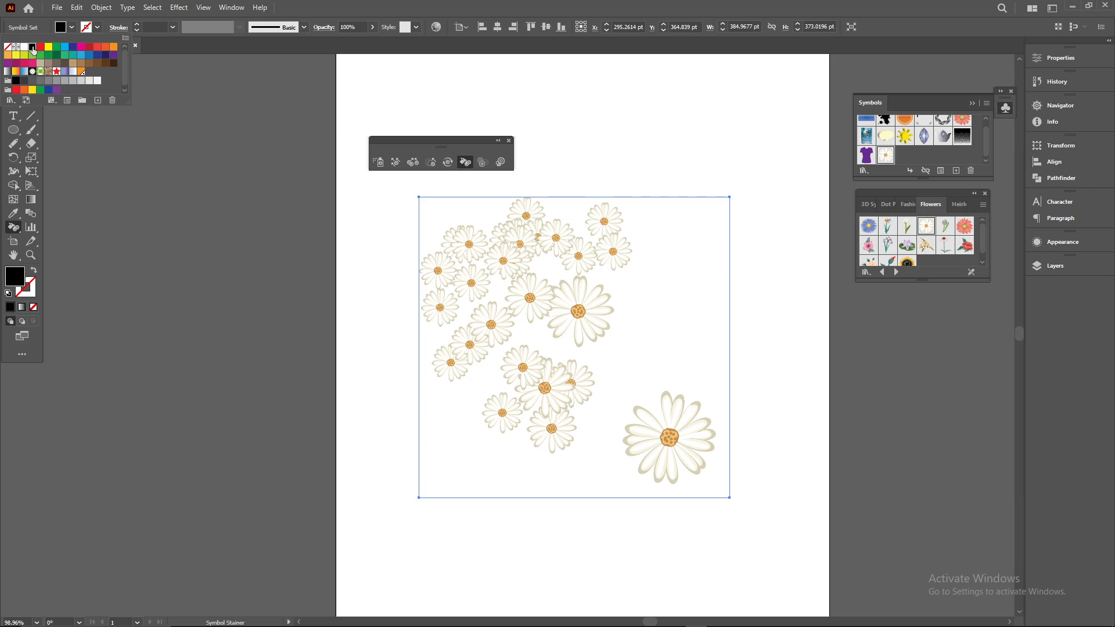
click(467, 162)
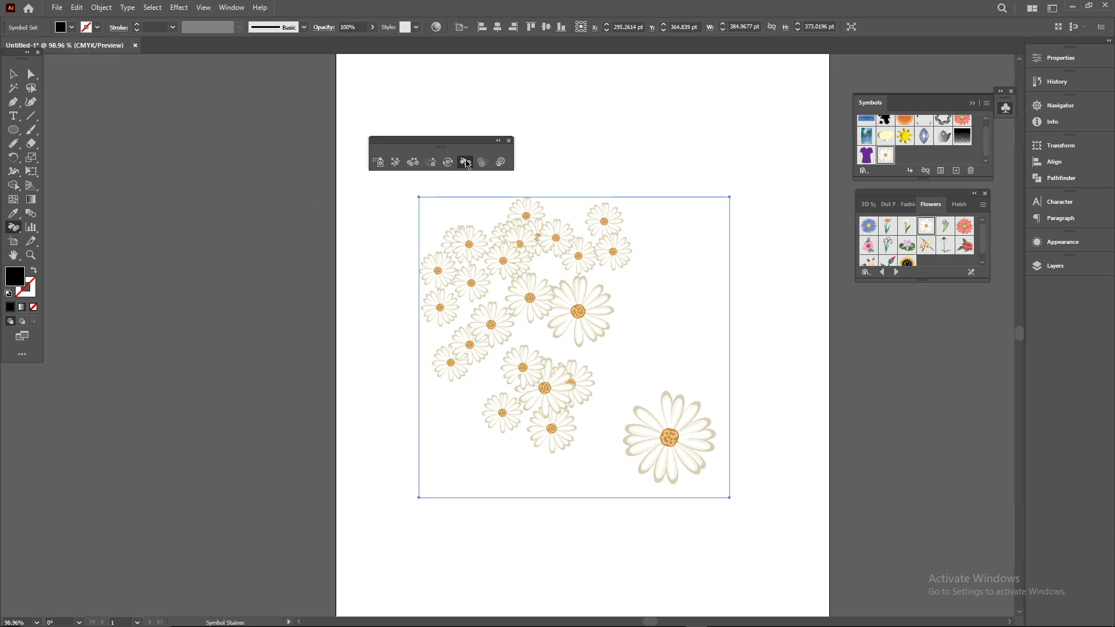
click(671, 440)
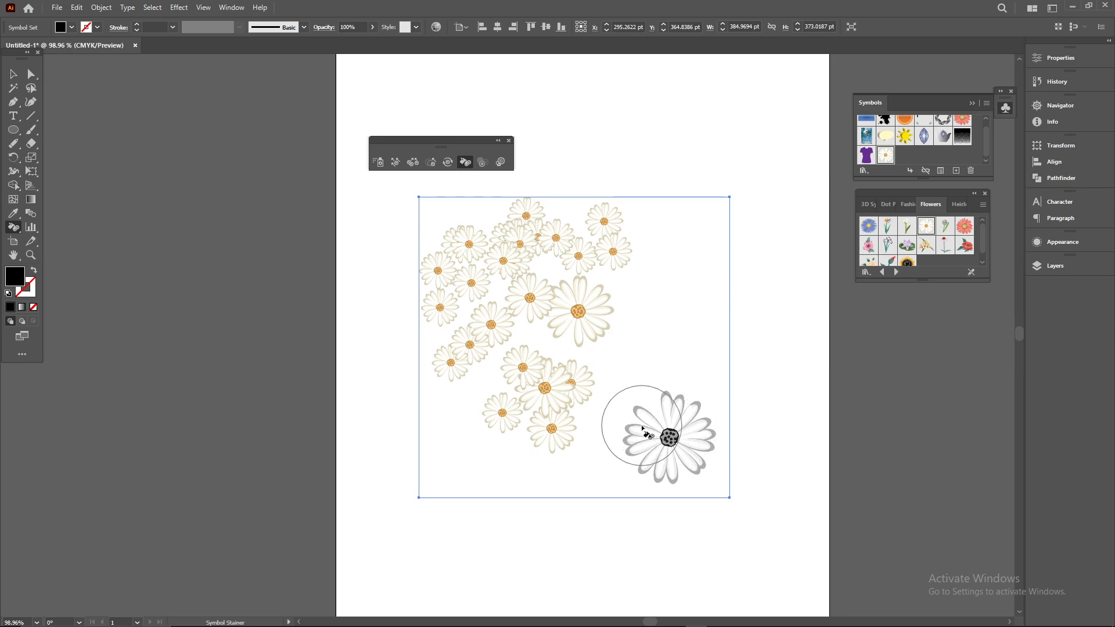
Switch the fill to bright red and stain the largest daisy and the lower central cluster with the Symbol Stainer.
click(71, 28)
click(90, 46)
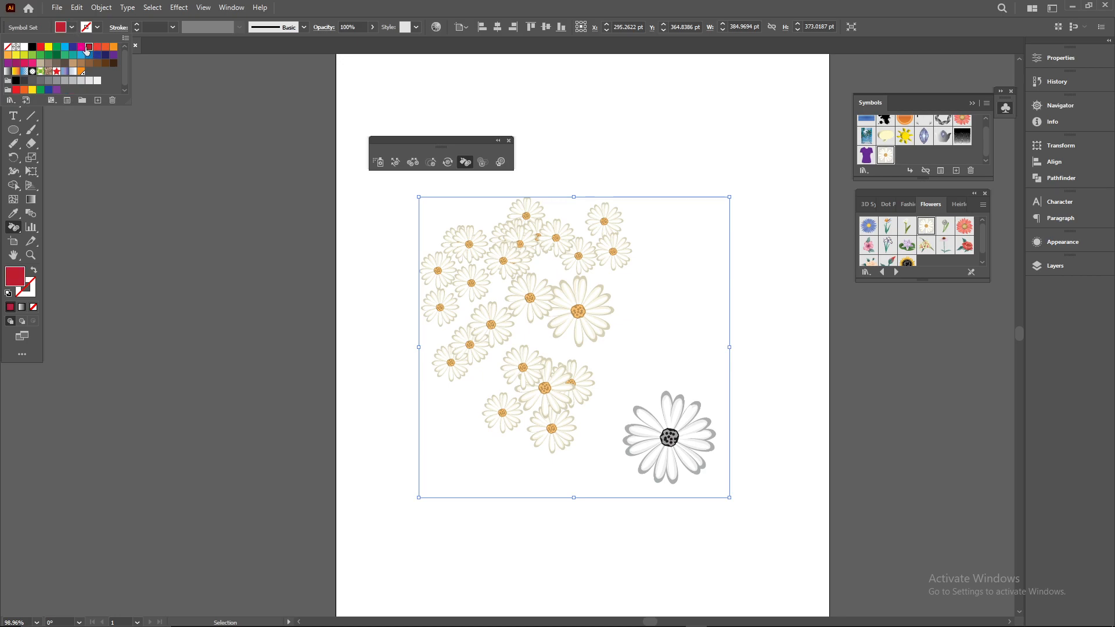
click(39, 47)
click(465, 162)
click(668, 442)
click(547, 382)
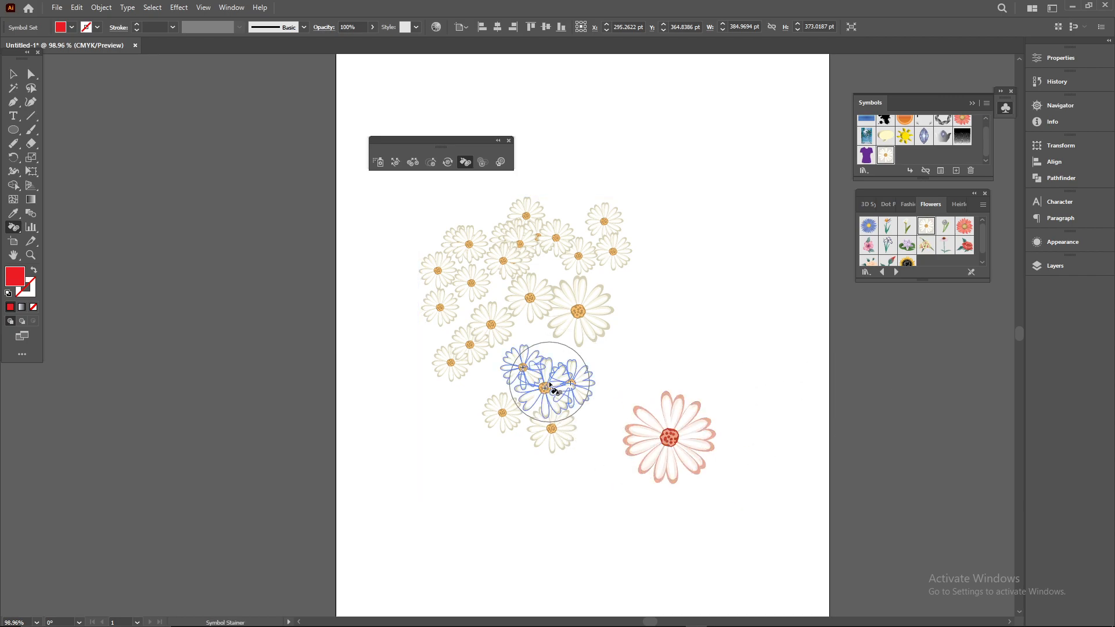
click(547, 430)
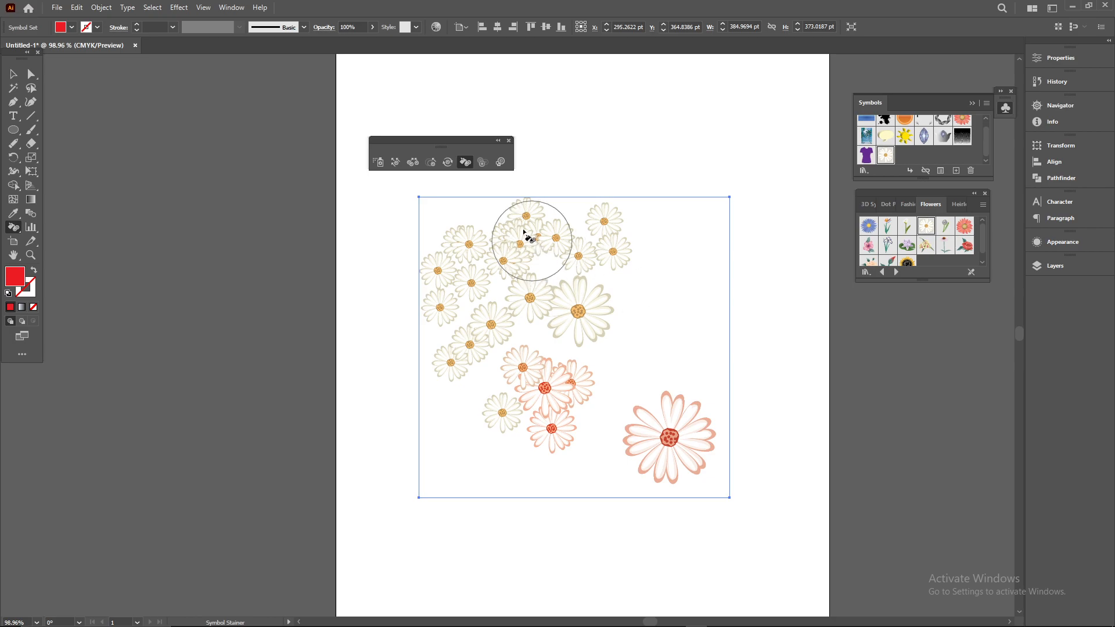
Fade the large red daisy to partial transparency with the Symbol Screener.
click(482, 162)
click(669, 437)
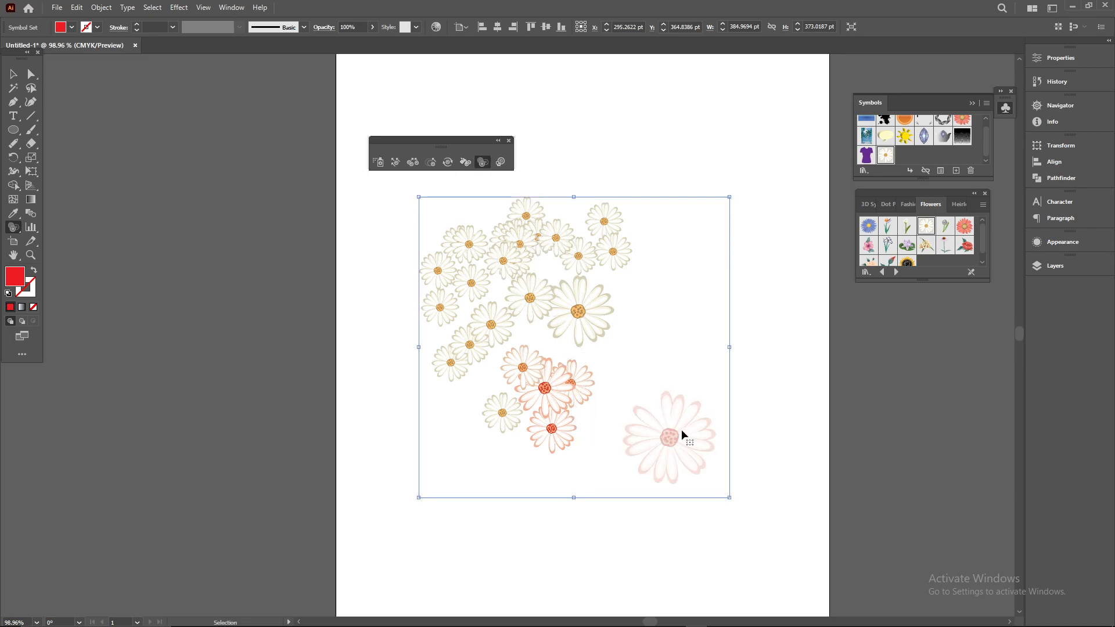
Restore the large red daisy's opacity with the Symbol Screener, and fade it and the upper-right daisies again.
alt+click(683, 428)
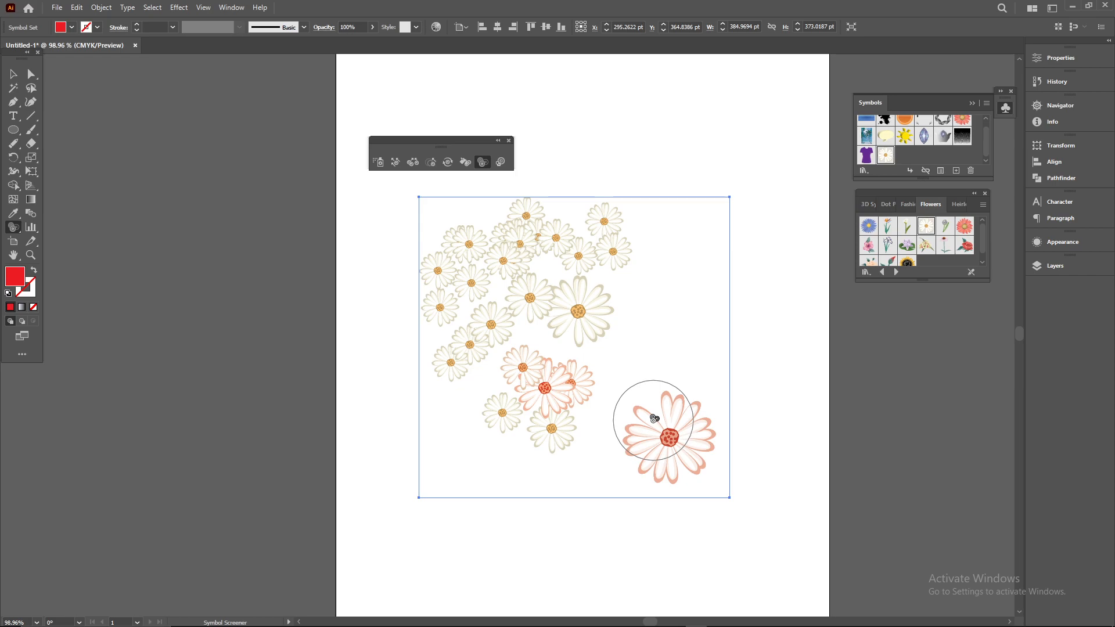
mouse_move(654, 418)
mouse_down()
mouse_move(685, 418)
mouse_move(667, 443)
mouse_up()
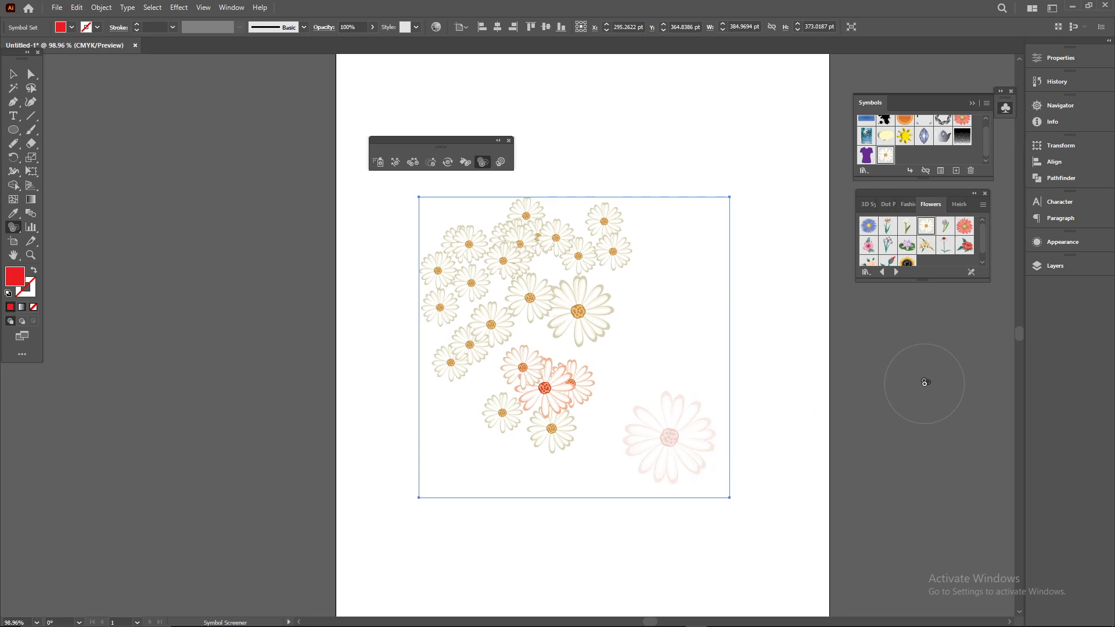
drag(587, 221, 598, 244)
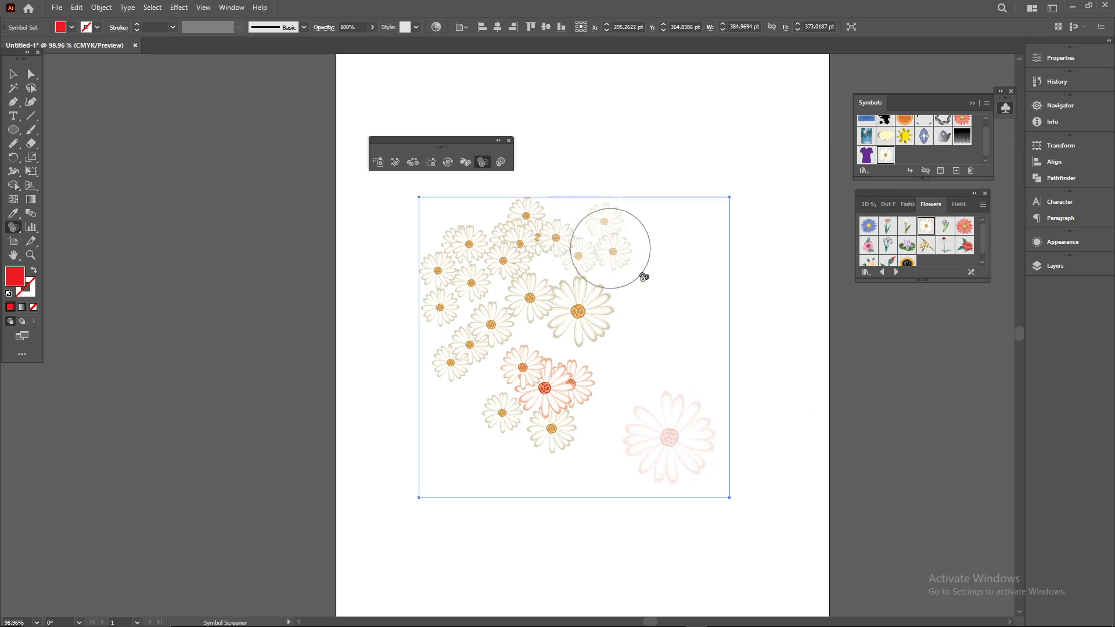
mouse_move(627, 281)
mouse_down()
mouse_move(588, 294)
mouse_move(608, 241)
mouse_up()
drag(672, 442, 678, 440)
Undo the Symbol Screener fades on the large red daisy and the upper-right daisies.
key(ctrl+z)
key(ctrl+z)
key(ctrl+z)
key(ctrl+z)
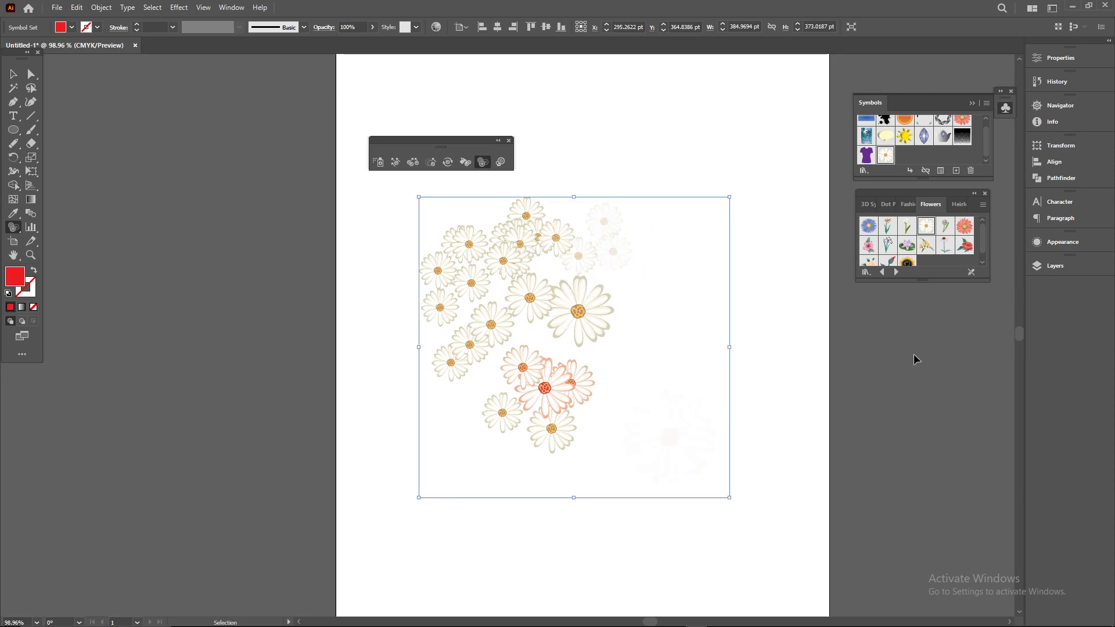
key(ctrl+z)
key(ctrl+z)
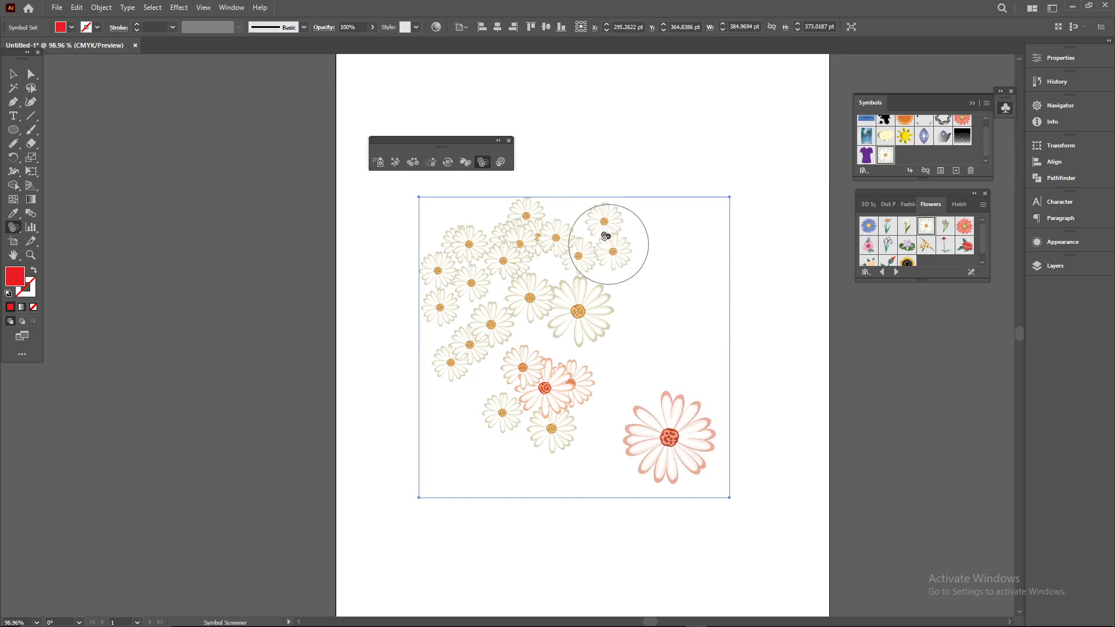
Apply the dark teal swirl graphic style to the largest daisy and the lower central cluster with the Symbol Styler, and undo it.
click(500, 162)
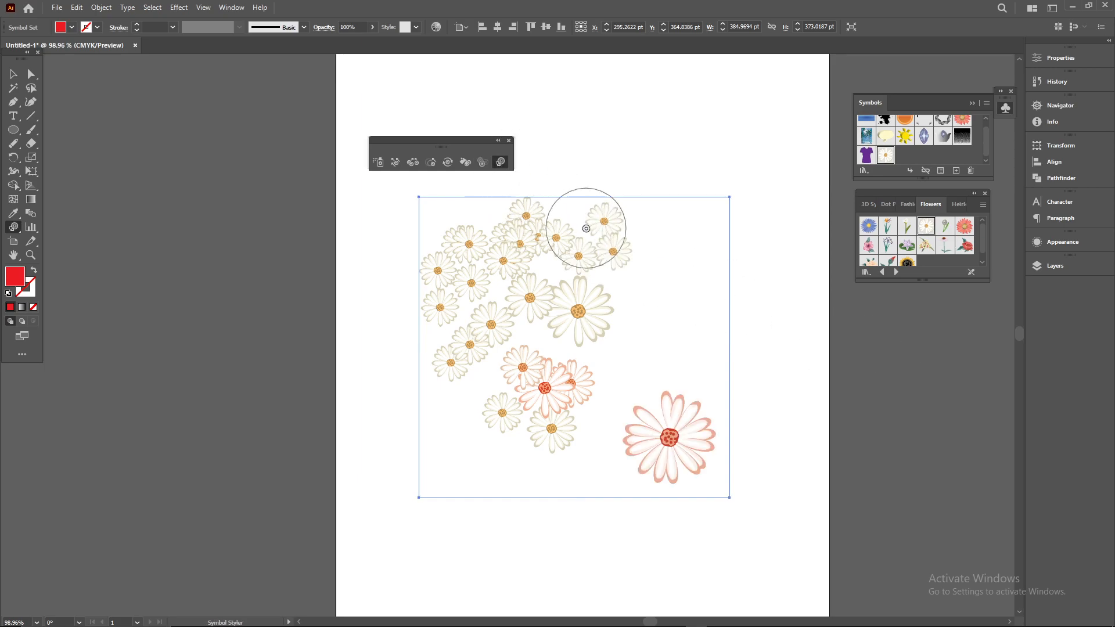
click(416, 29)
click(415, 29)
click(416, 29)
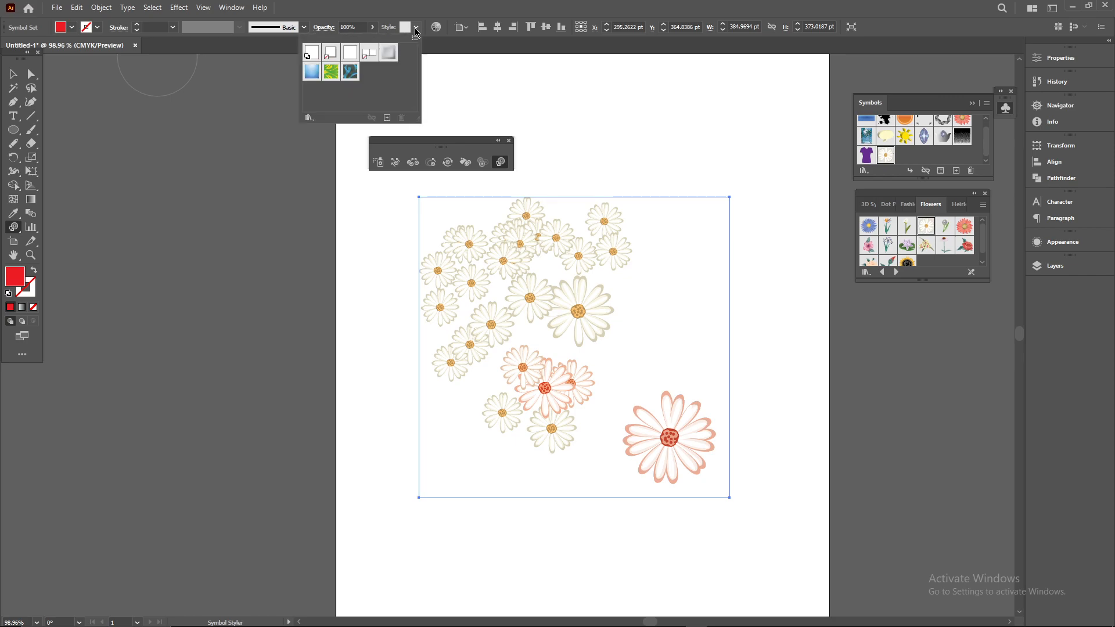
click(350, 72)
click(499, 168)
drag(667, 441, 670, 438)
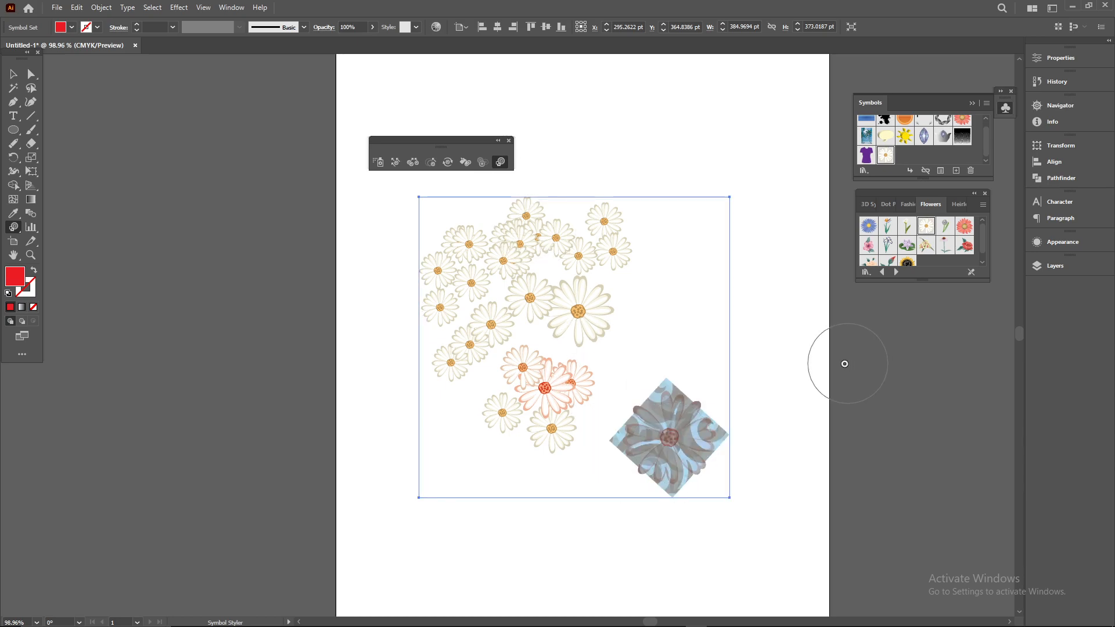
drag(576, 409, 553, 409)
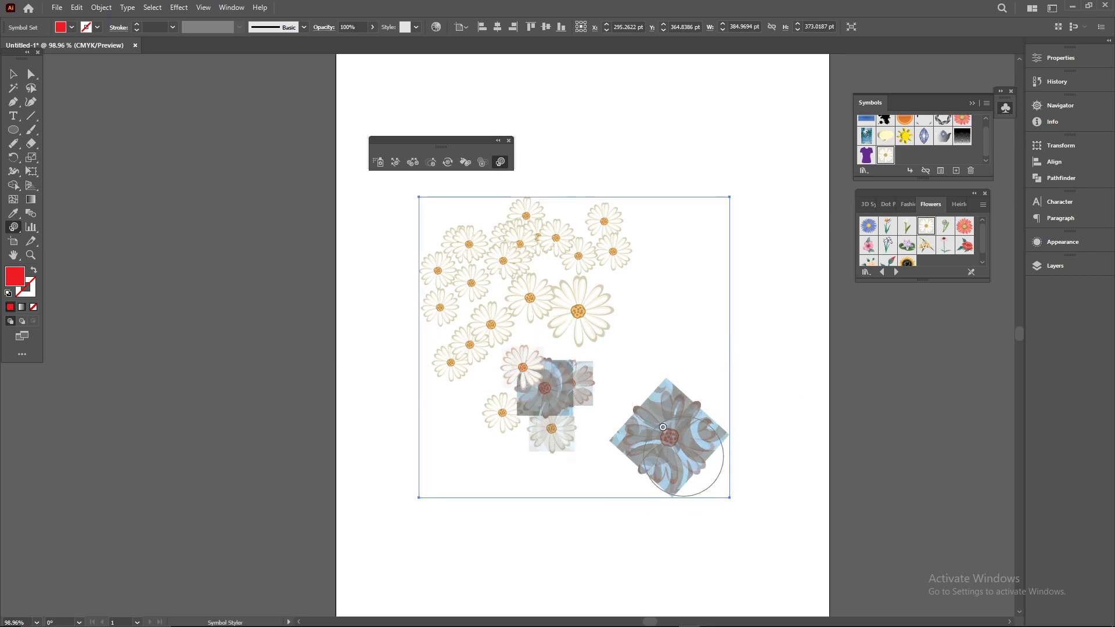
key(ctrl)
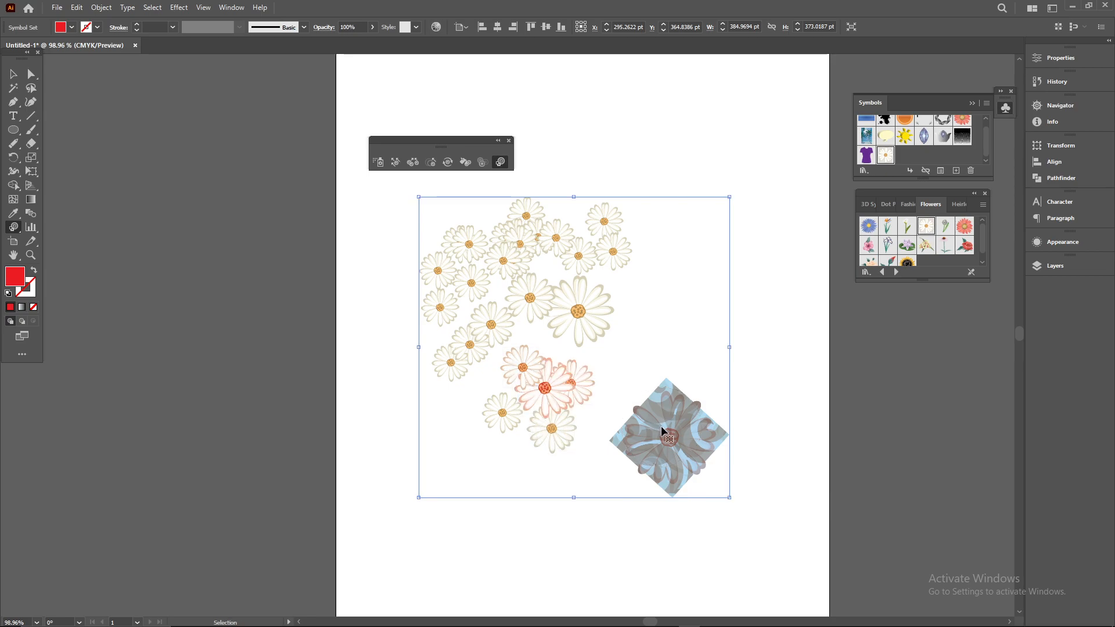
Try the grey gradient graphic style on the large red daisy with the Symbol Styler.
click(416, 28)
click(389, 52)
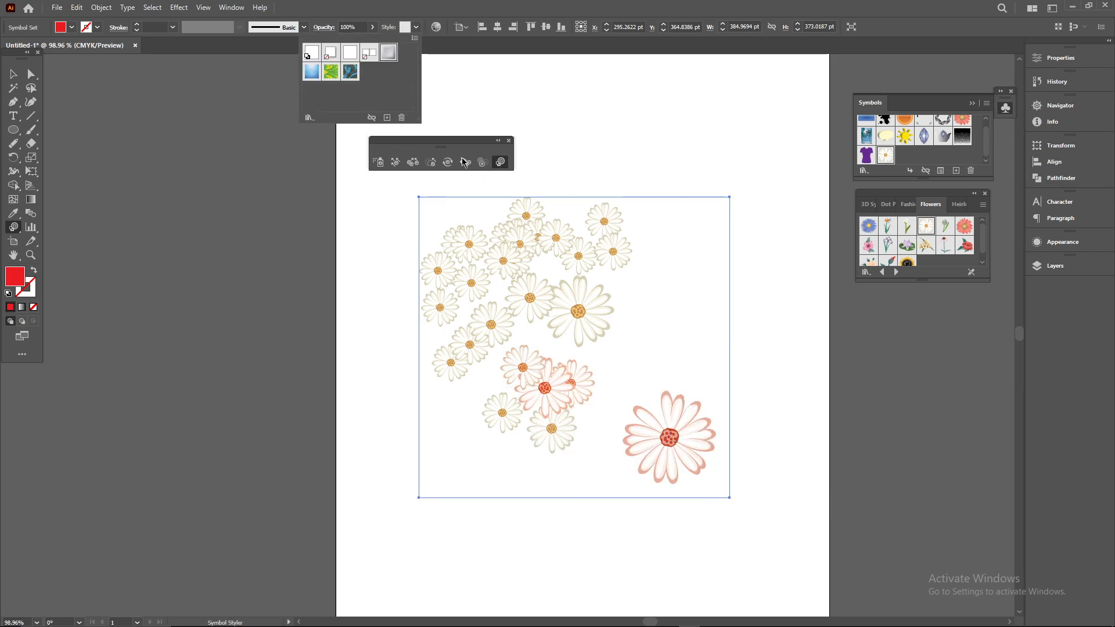
click(501, 163)
click(669, 441)
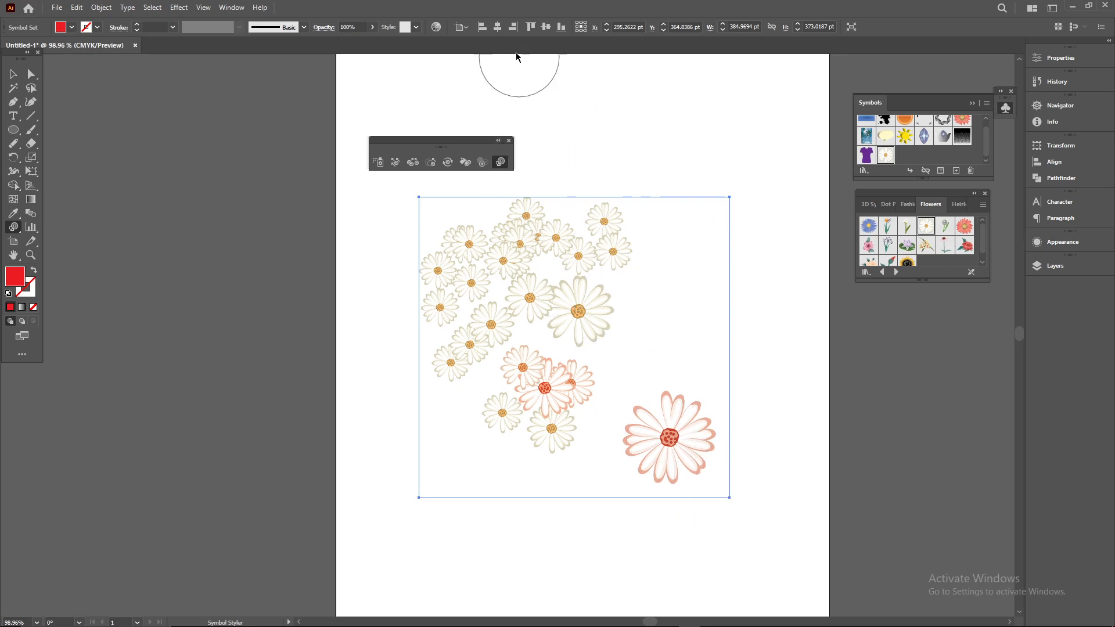
Close the floating symbolism tools and delete the whole daisy symbol set from the artboard.
click(509, 140)
key(v)
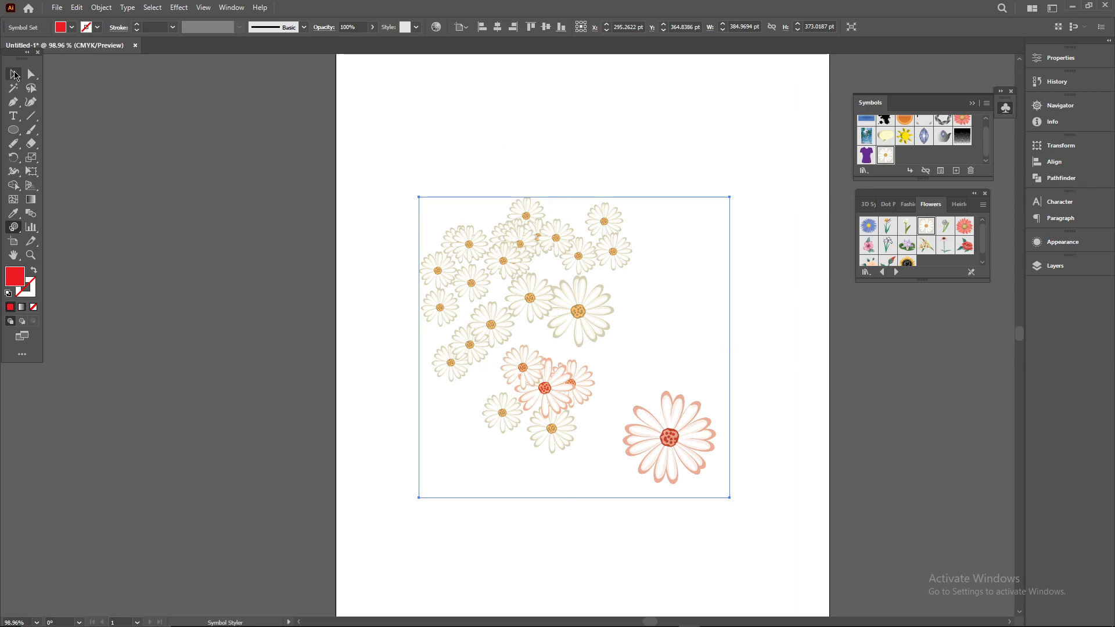
key(Delete)
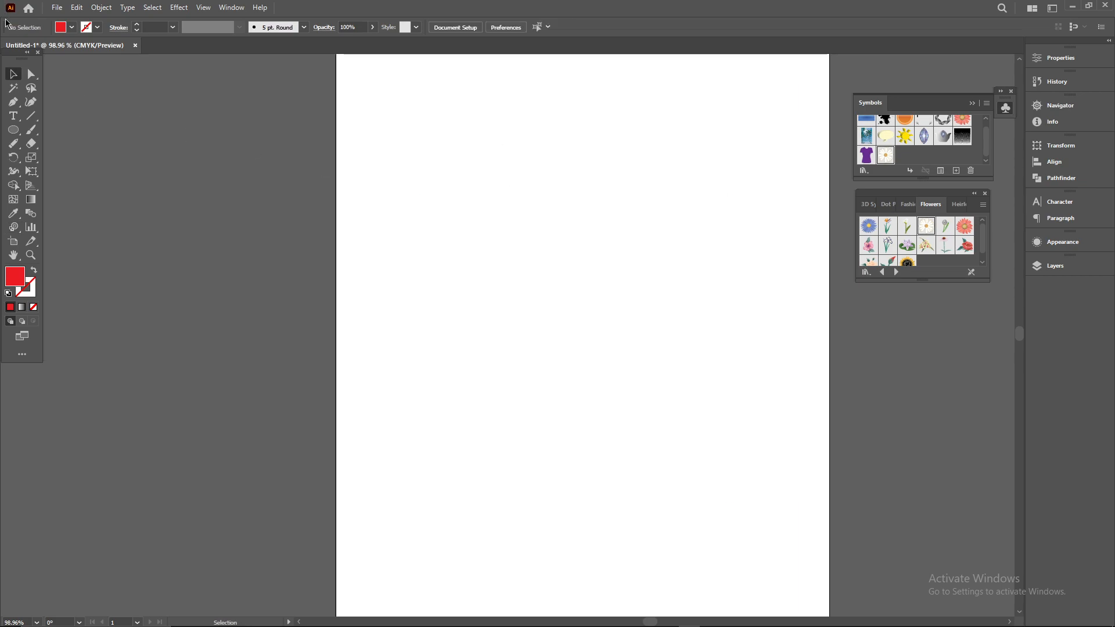
Switch to the browser, check the Class-14 tool list in Graphics.pdf, and return to Illustrator.
key(alt+Tab)
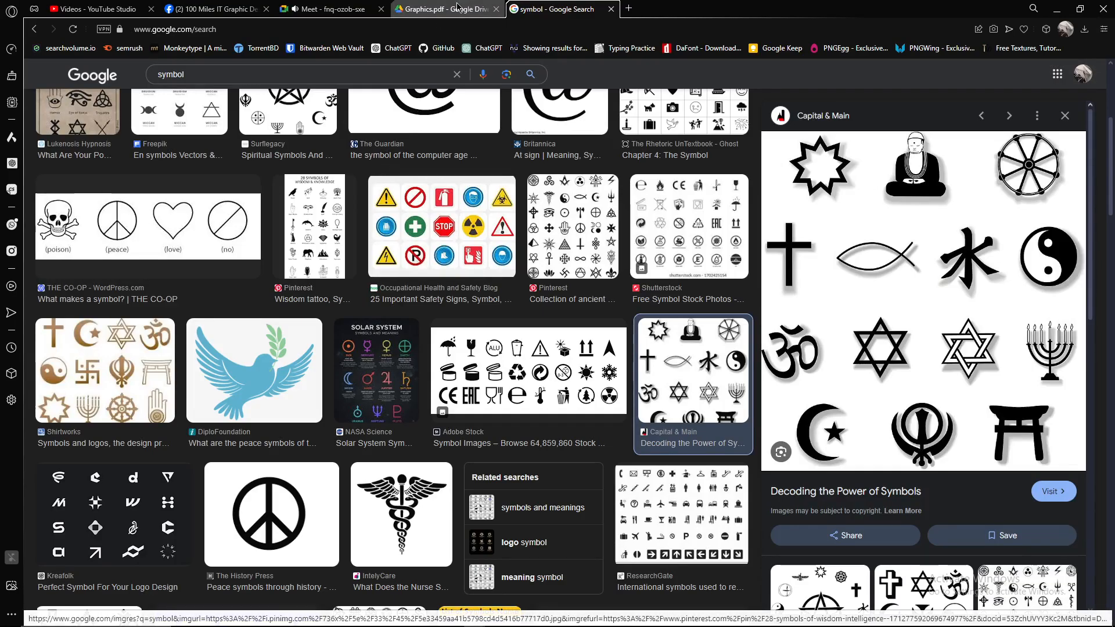
click(429, 9)
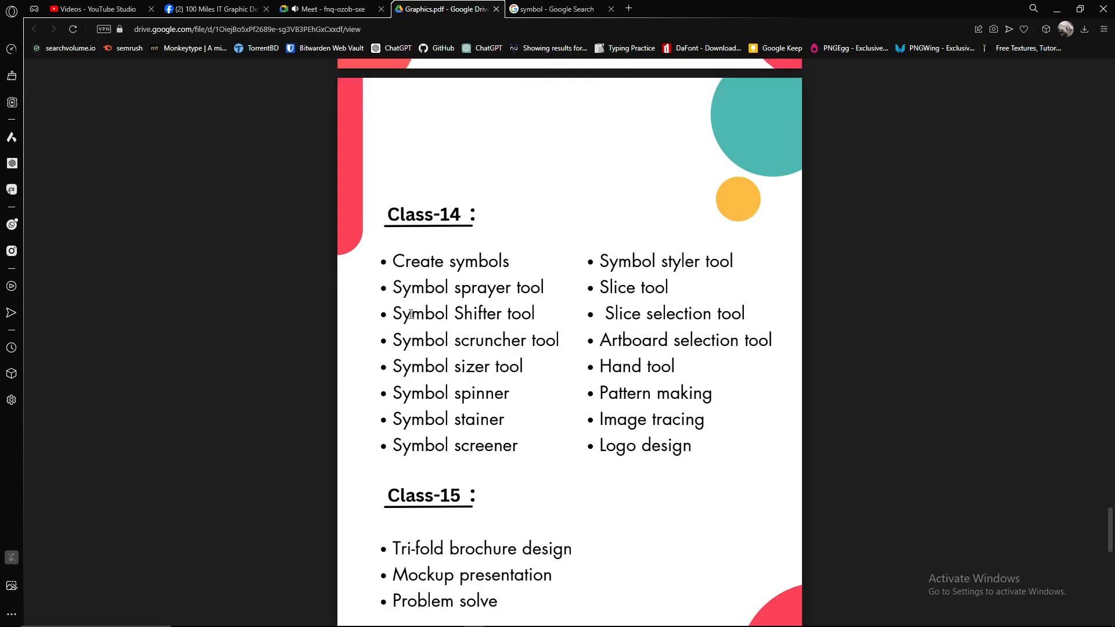
key(alt+Tab)
Activate the Artboard tool to examine the empty Letter artboard, and return to the Selection tool.
click(153, 5)
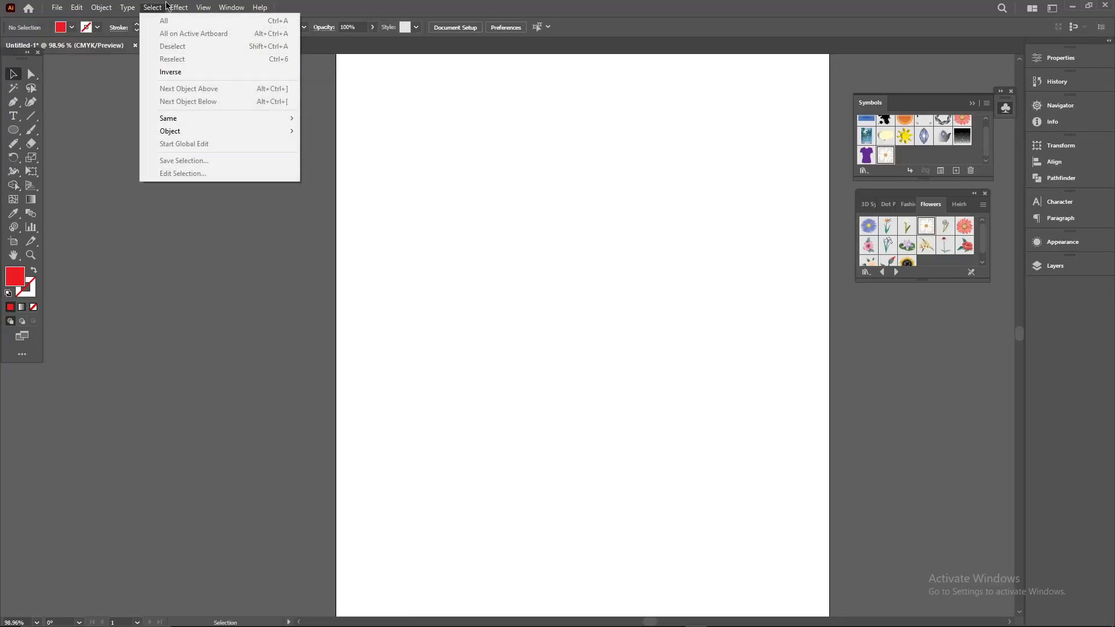
click(14, 230)
click(16, 232)
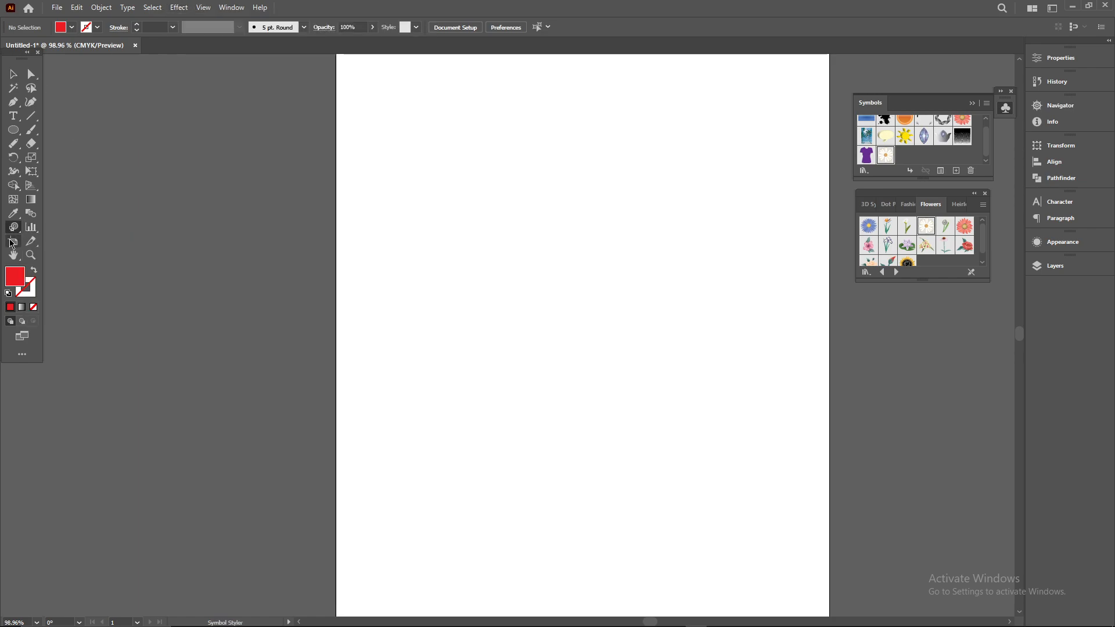
click(14, 242)
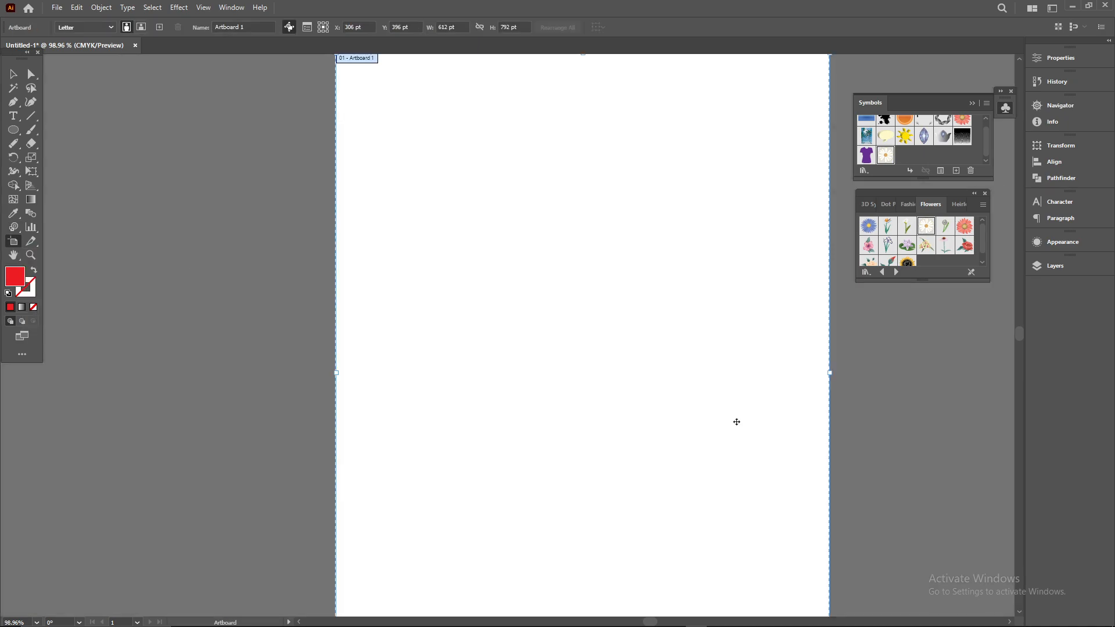
scroll(813, 381, right, 2)
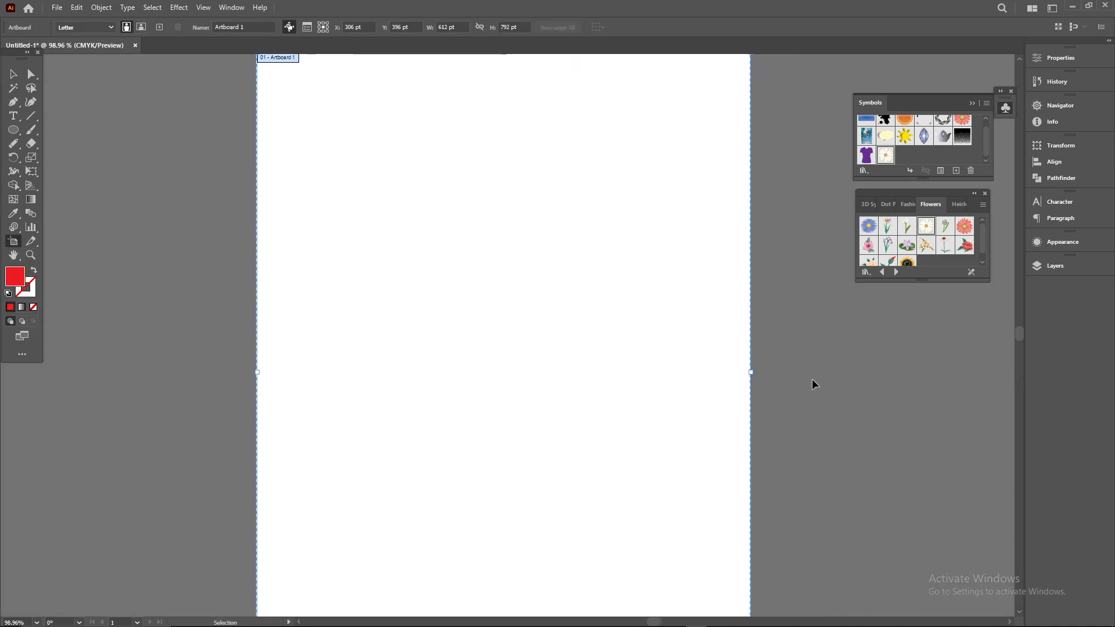
scroll(812, 380, down, 1)
scroll(779, 379, down, 1)
scroll(607, 378, down, 1)
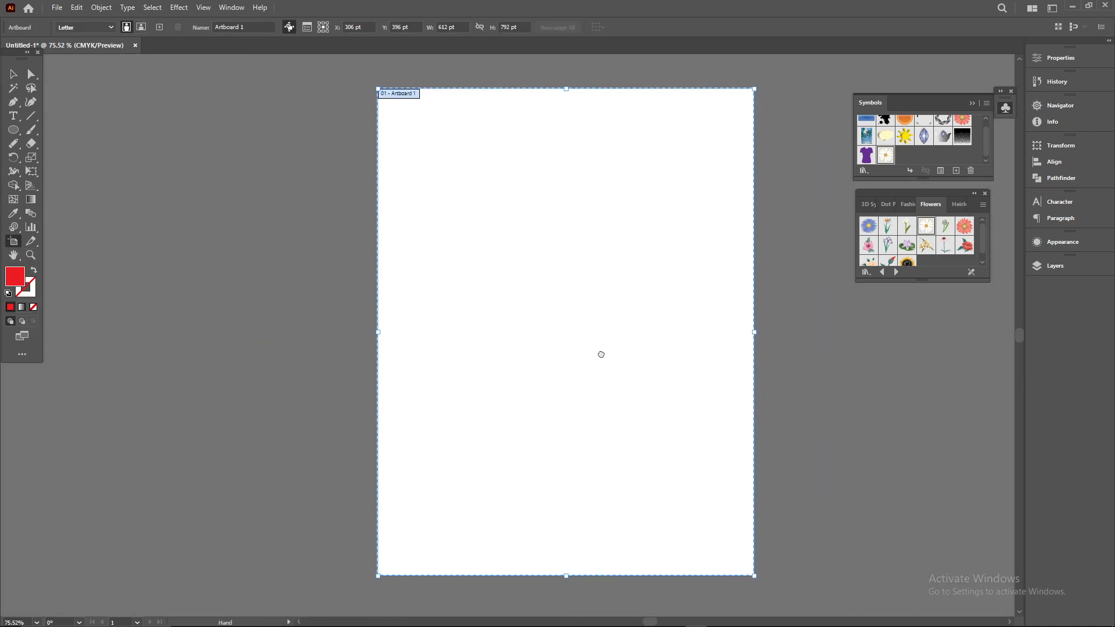
click(18, 76)
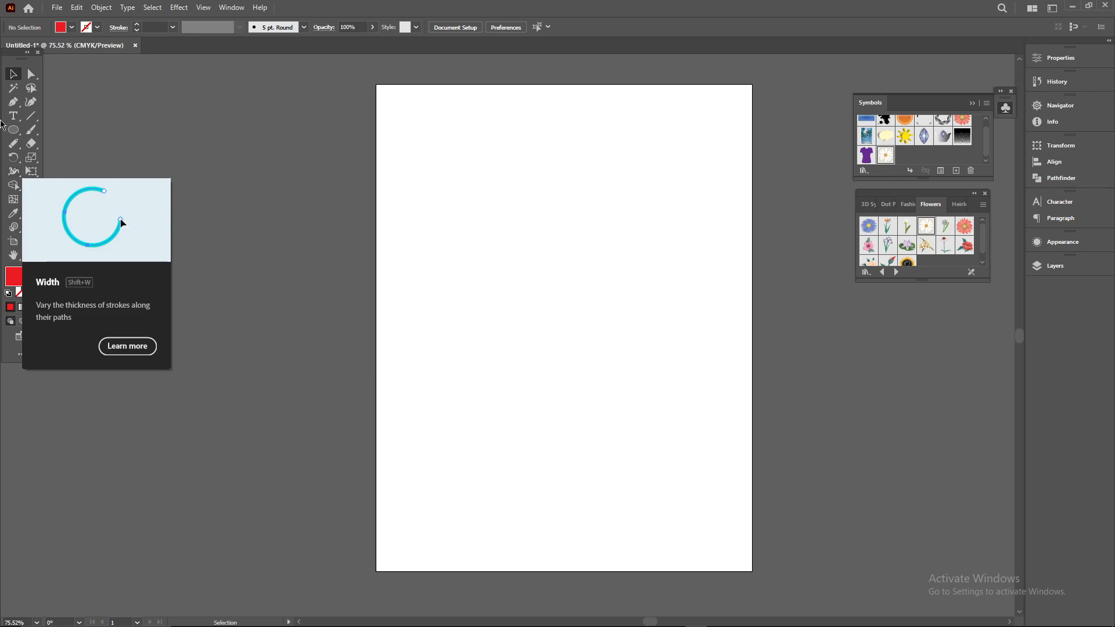
Examine the artboard count option in the New Document settings and close them without creating a document.
click(57, 7)
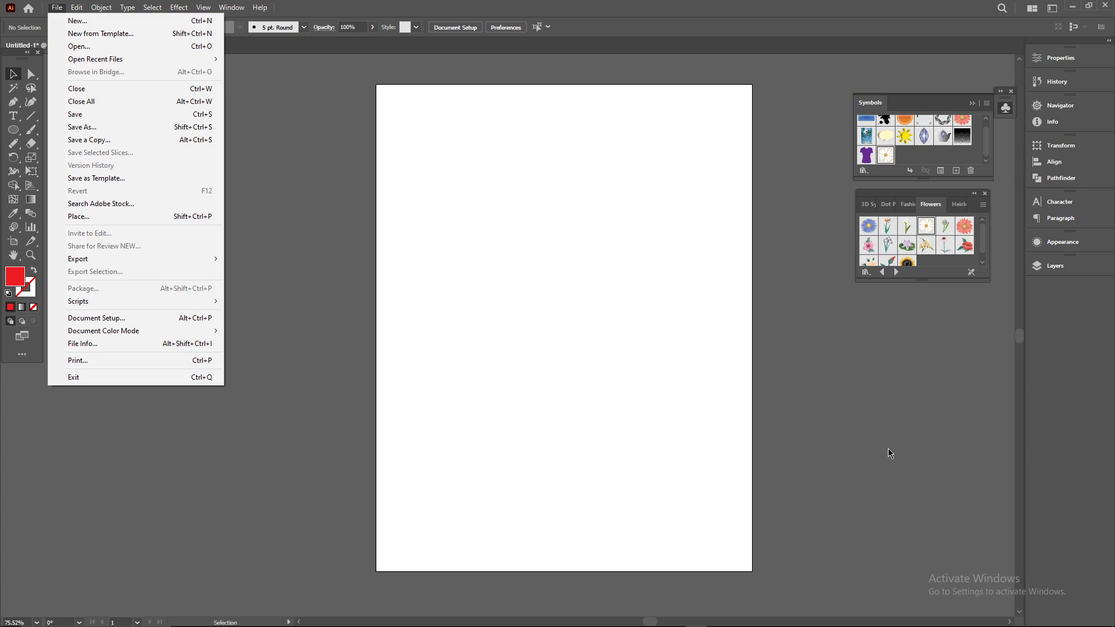
click(354, 187)
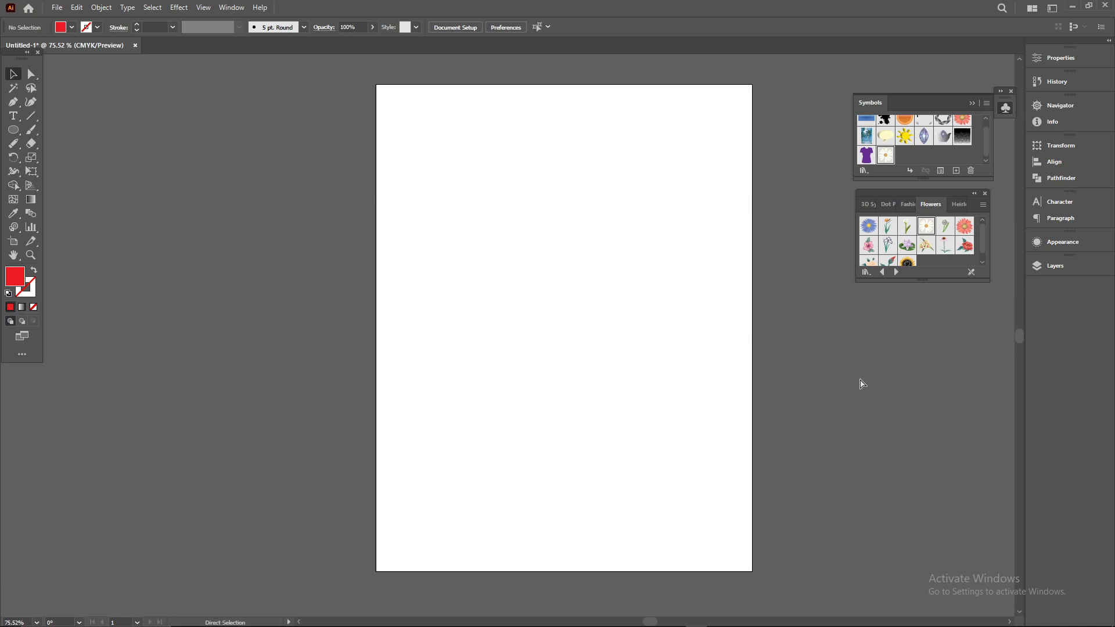
key(a)
key(ctrl+n)
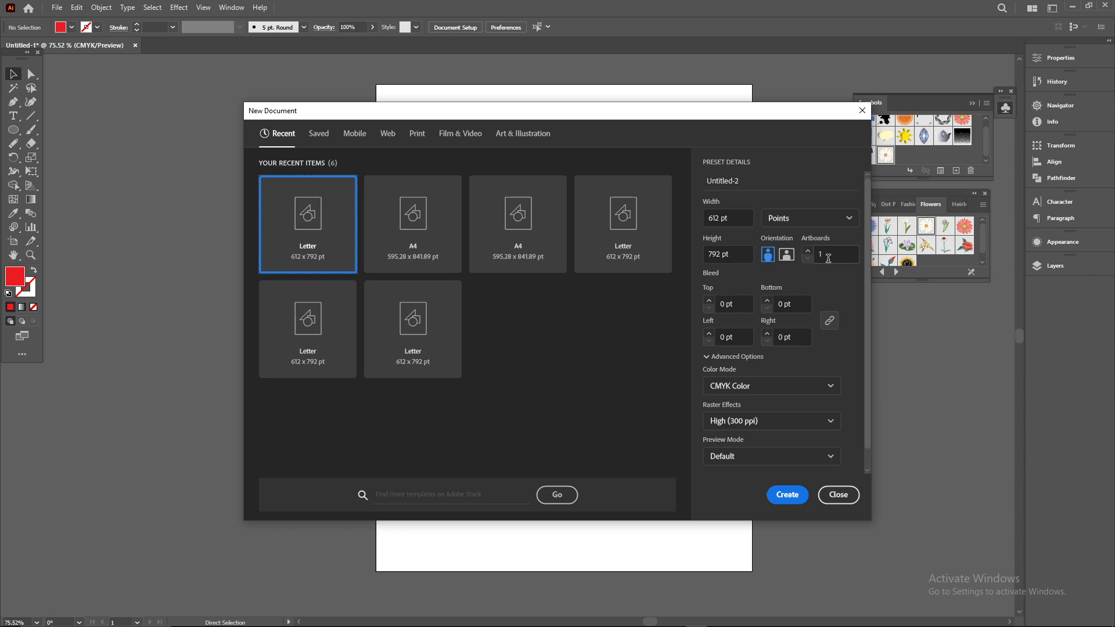
click(842, 492)
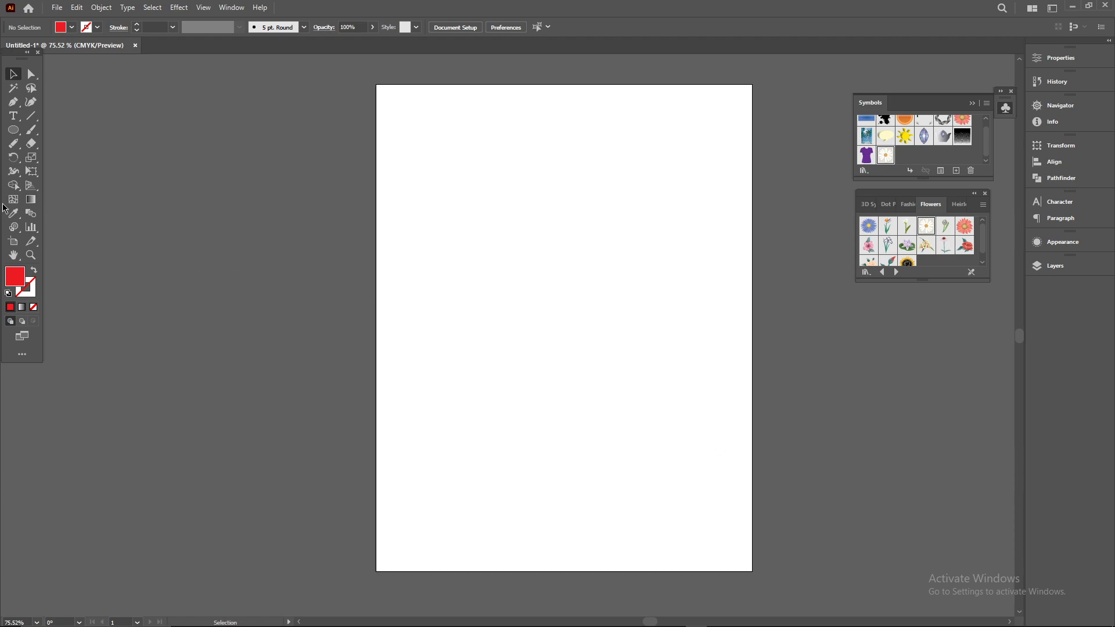
Draw a second artboard about 465 × 798 pt left of Artboard 1, and resize Artboard 1 to about 736 × 798 pt.
click(14, 243)
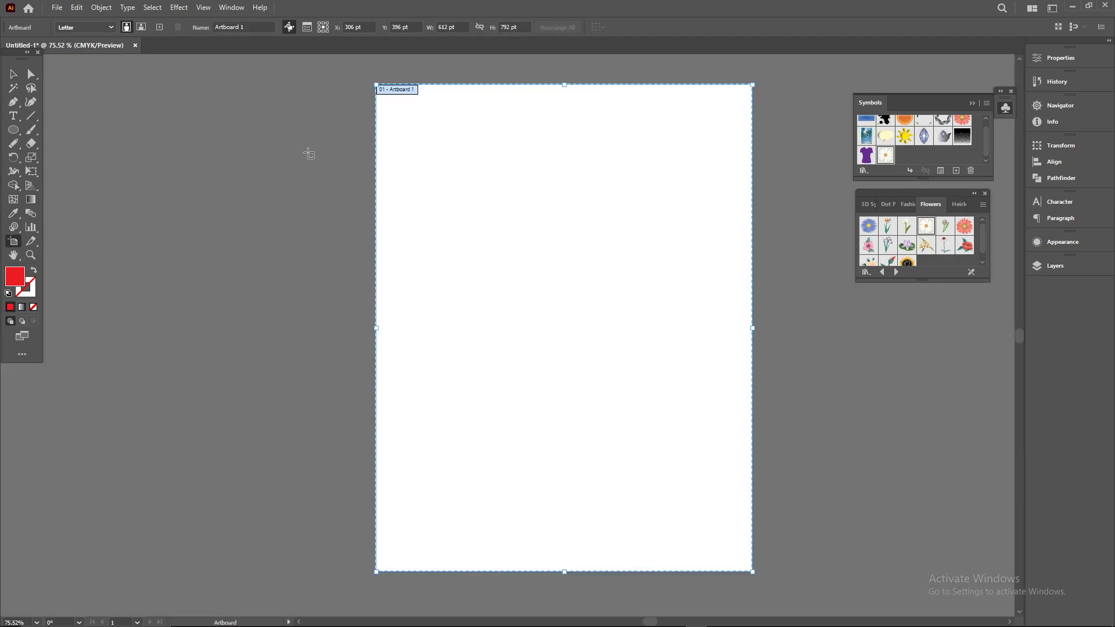
drag(76, 81, 364, 574)
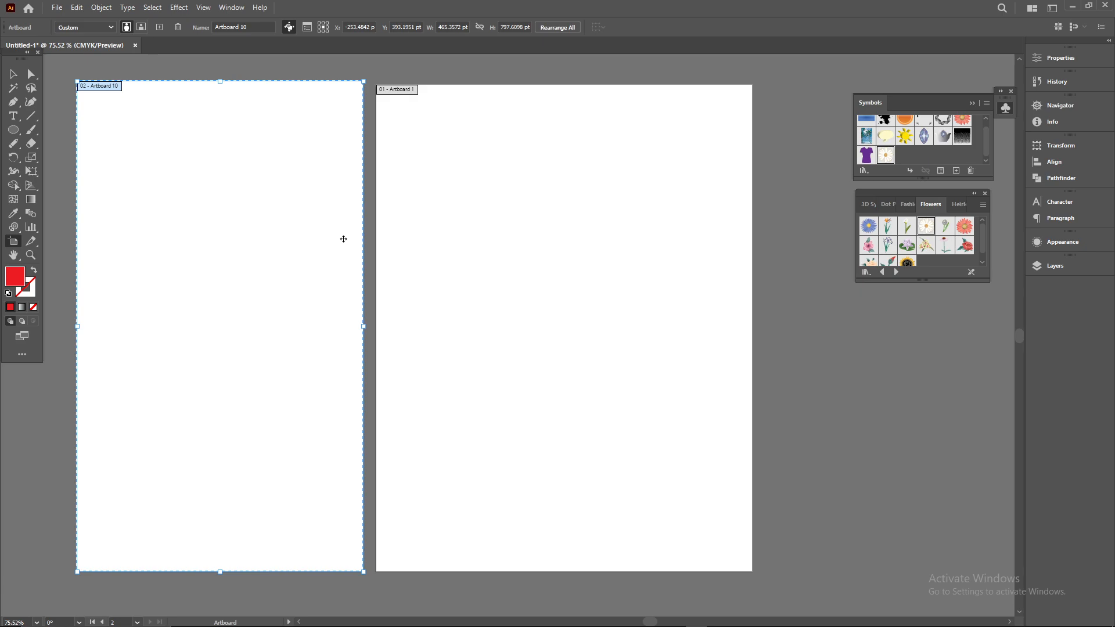
click(447, 199)
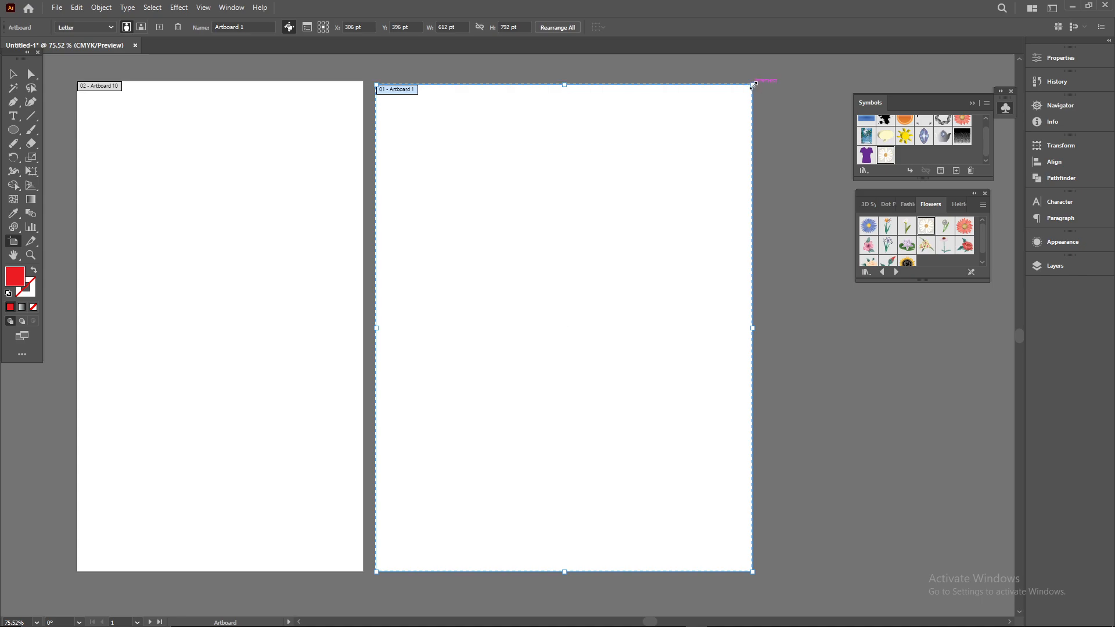
drag(753, 85, 831, 206)
drag(603, 204, 603, 82)
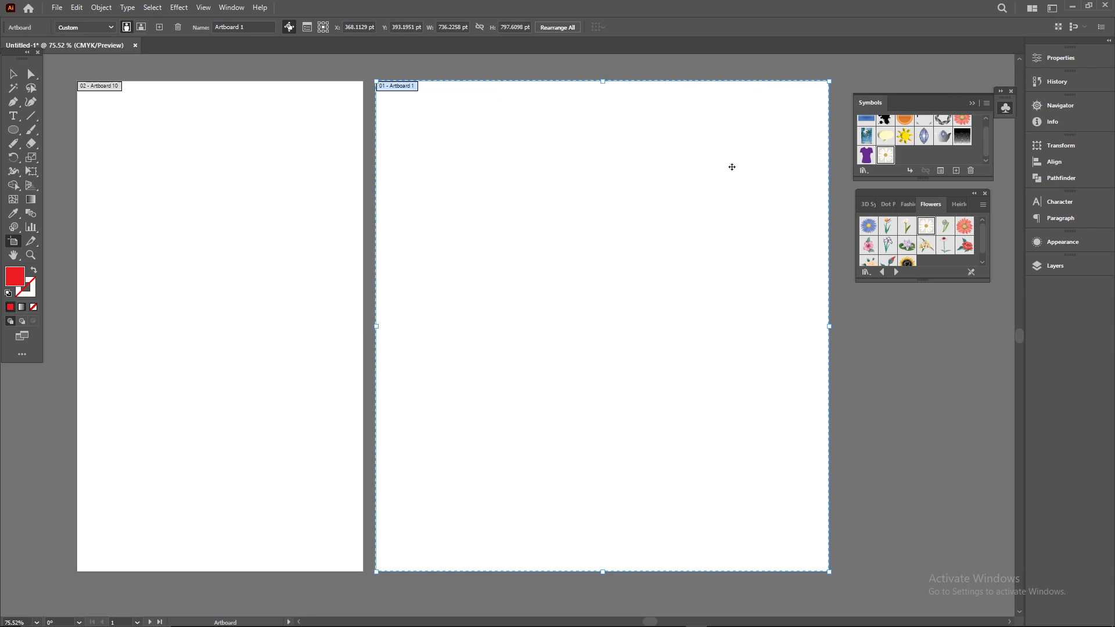
Resize the left artboard to about 379 × 730 pt and place it beside Artboard 1 with their lower edges level.
click(259, 182)
drag(365, 81, 273, 449)
drag(198, 527, 274, 203)
drag(351, 308, 373, 572)
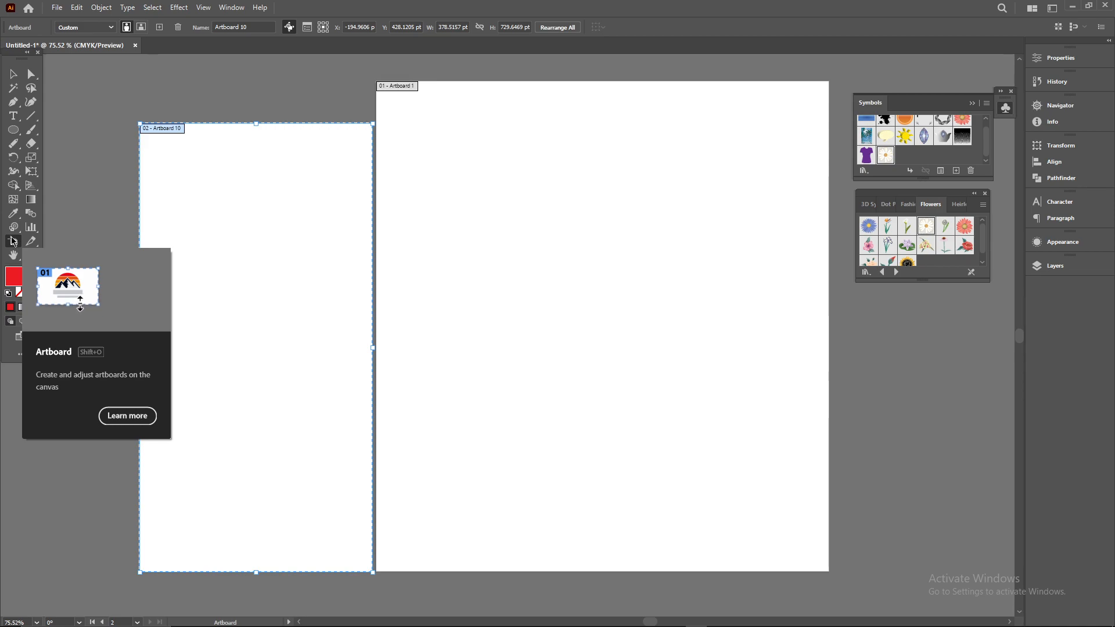
Pan the canvas with the Hand tool and tilt the view about 1° with the Rotate View tool.
click(13, 255)
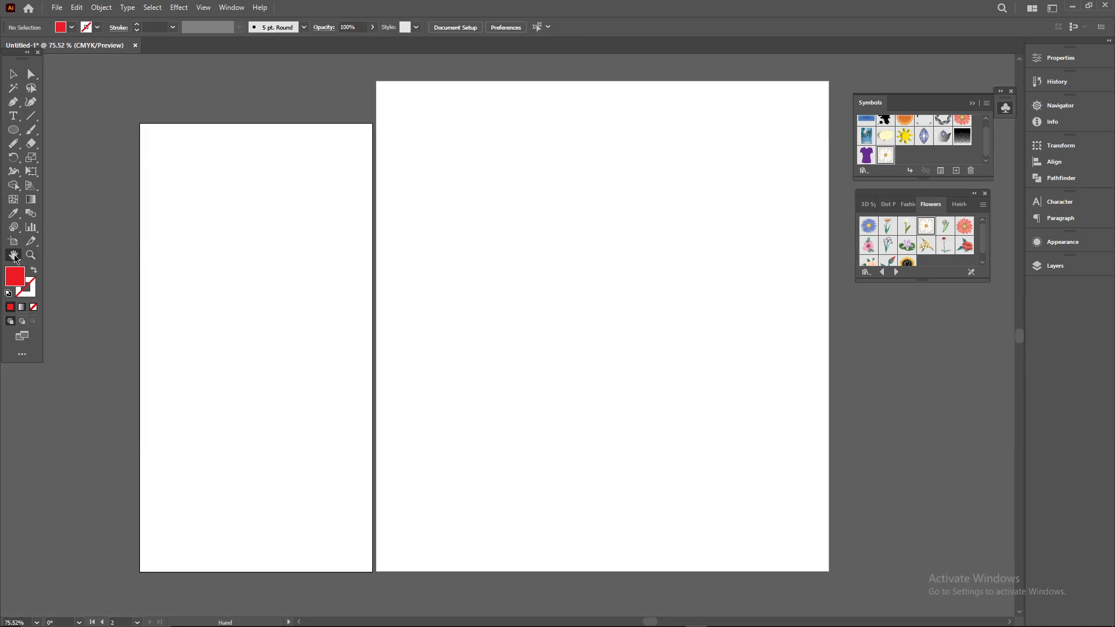
drag(541, 249, 643, 290)
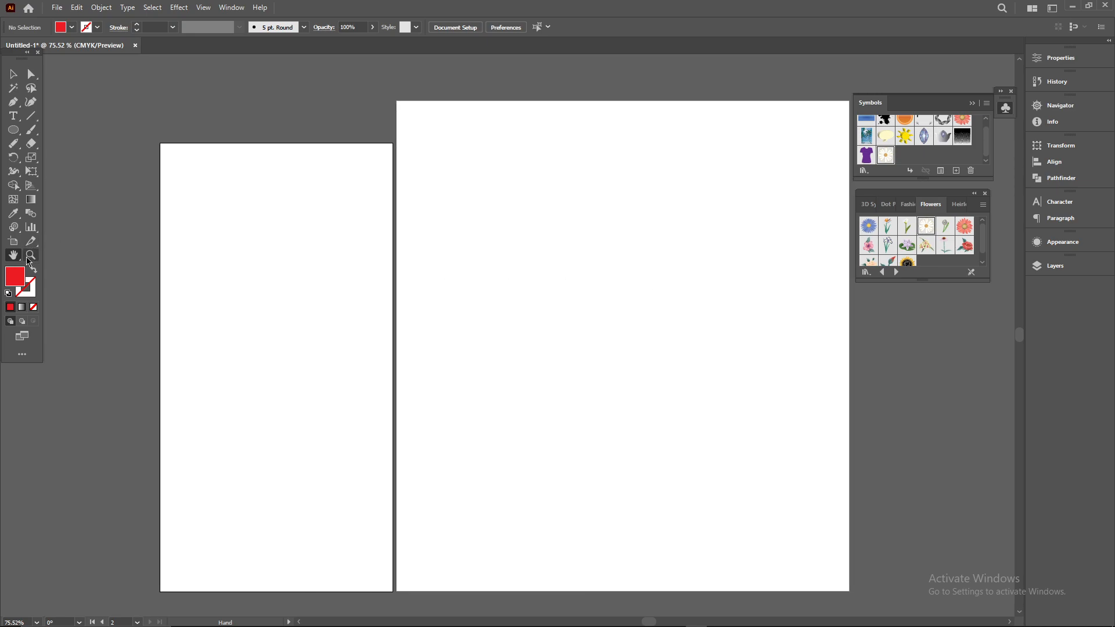
right_click(18, 257)
click(62, 271)
drag(618, 266, 567, 301)
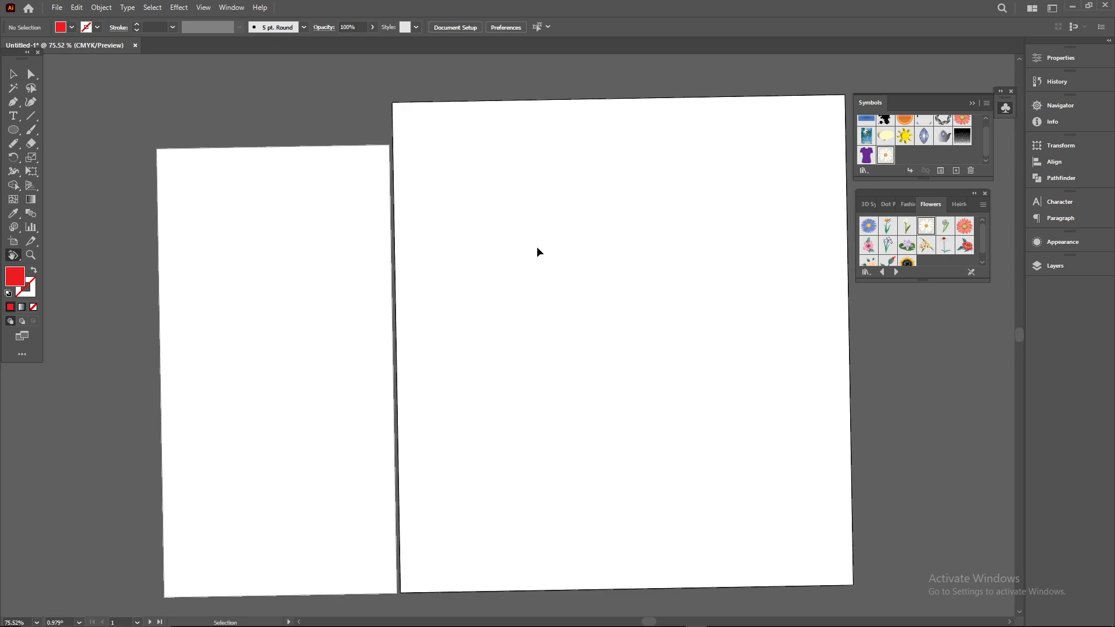
Undo the latest changes to the left artboard and rotate the view back to about 0°.
key(ctrl+z)
key(ctrl+z)
key(ctrl+z)
drag(557, 281, 559, 281)
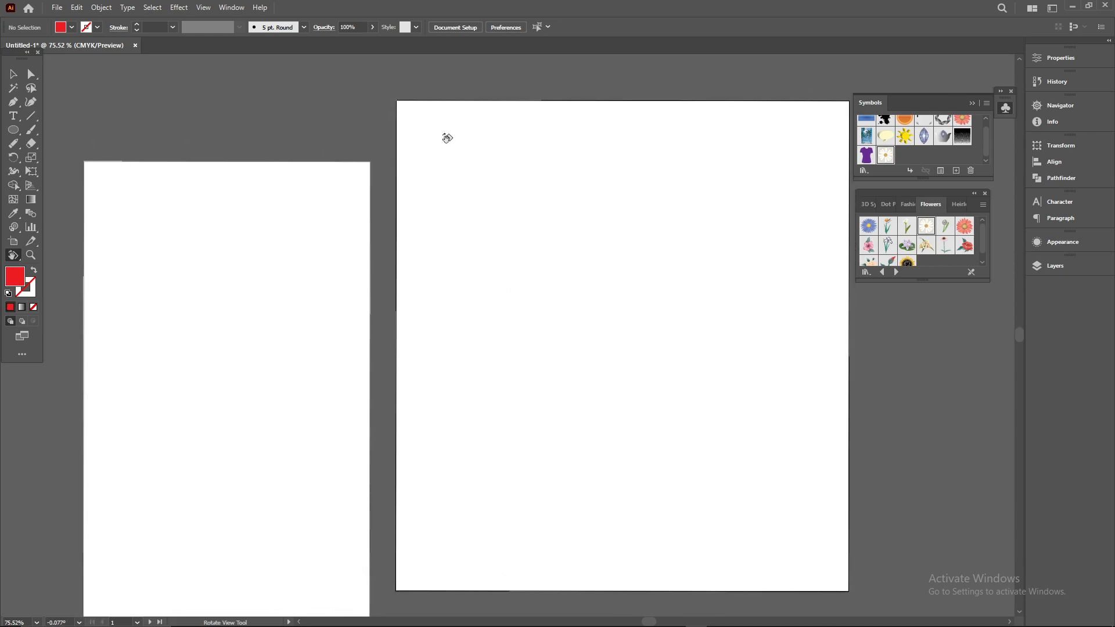
Reset the view rotation to 0° and move the print area over Artboard 1's upper-right part with the Print Tiling tool.
double_click(13, 256)
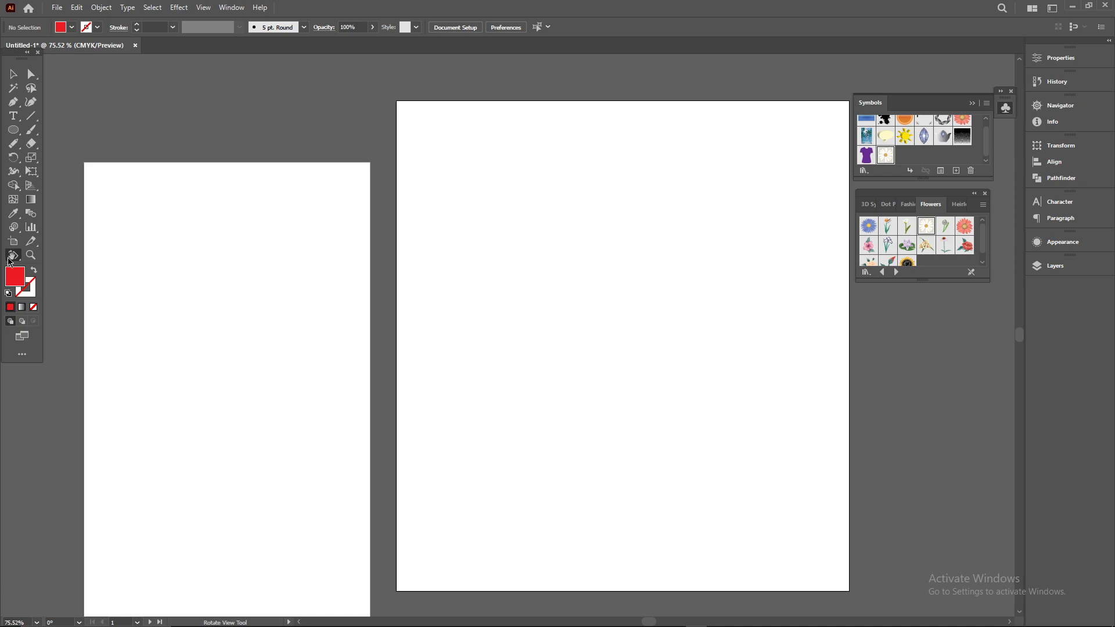
drag(10, 262, 72, 285)
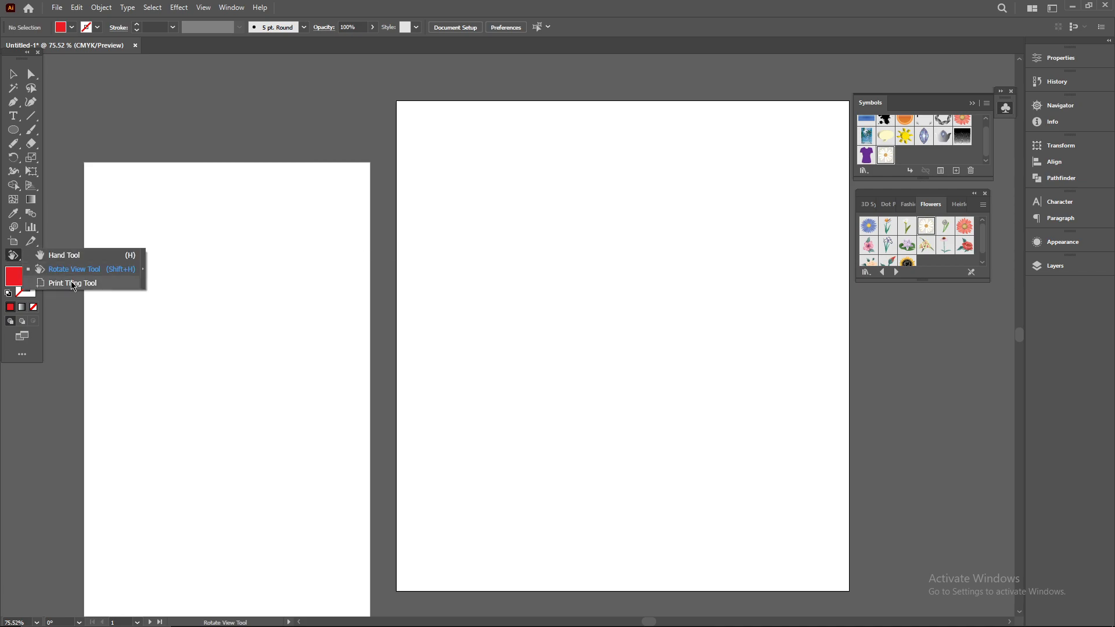
click(73, 285)
drag(541, 154, 374, 505)
drag(419, 460, 555, 337)
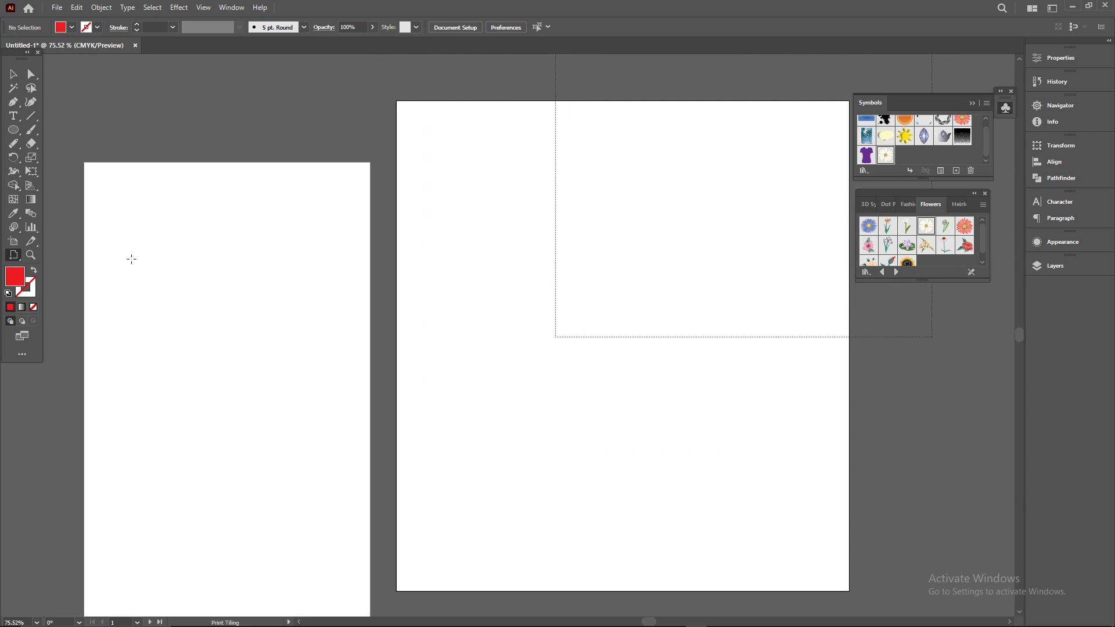
click(18, 256)
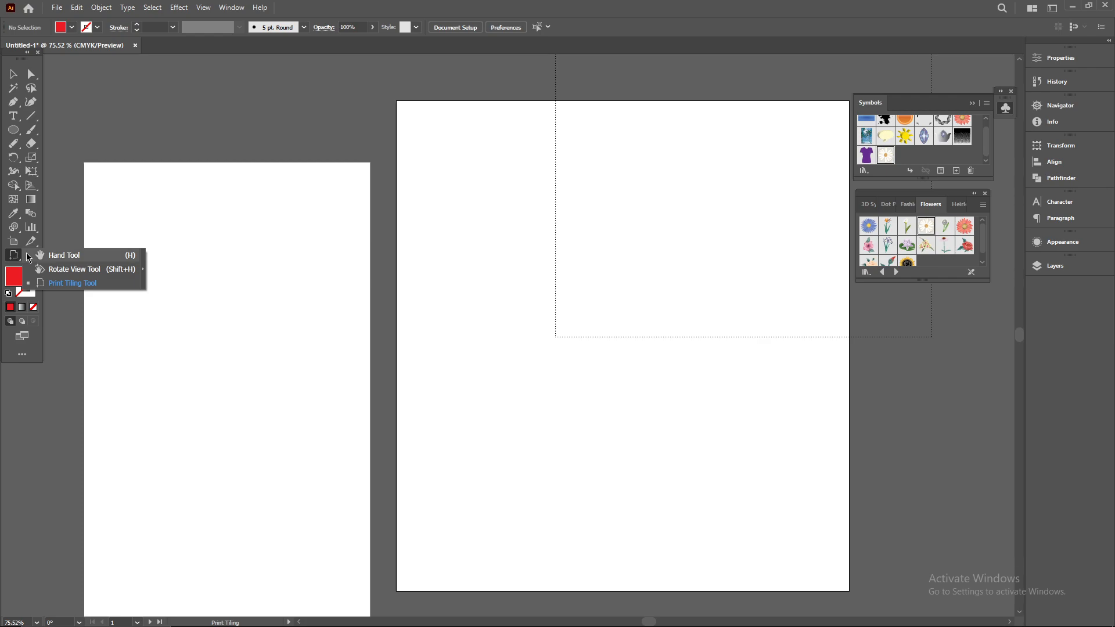
click(12, 260)
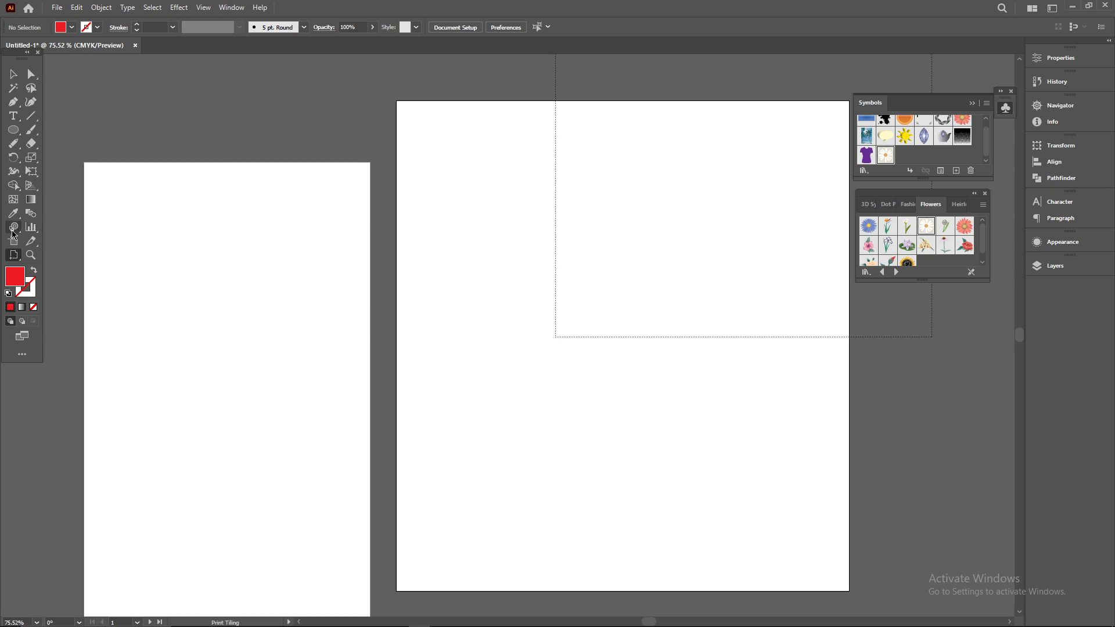
click(12, 228)
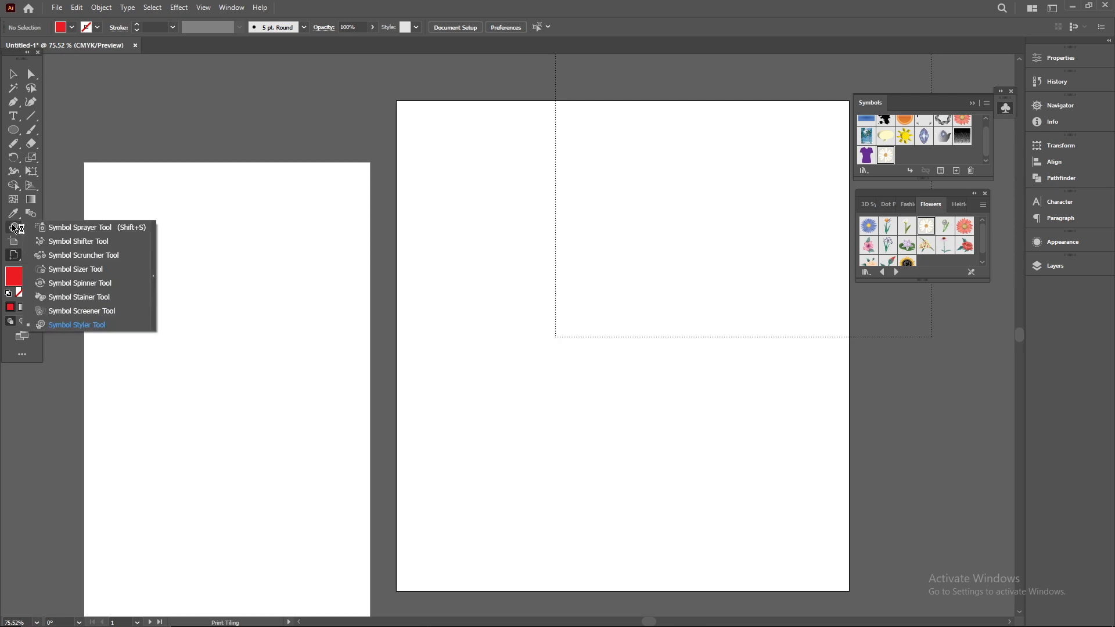
click(15, 225)
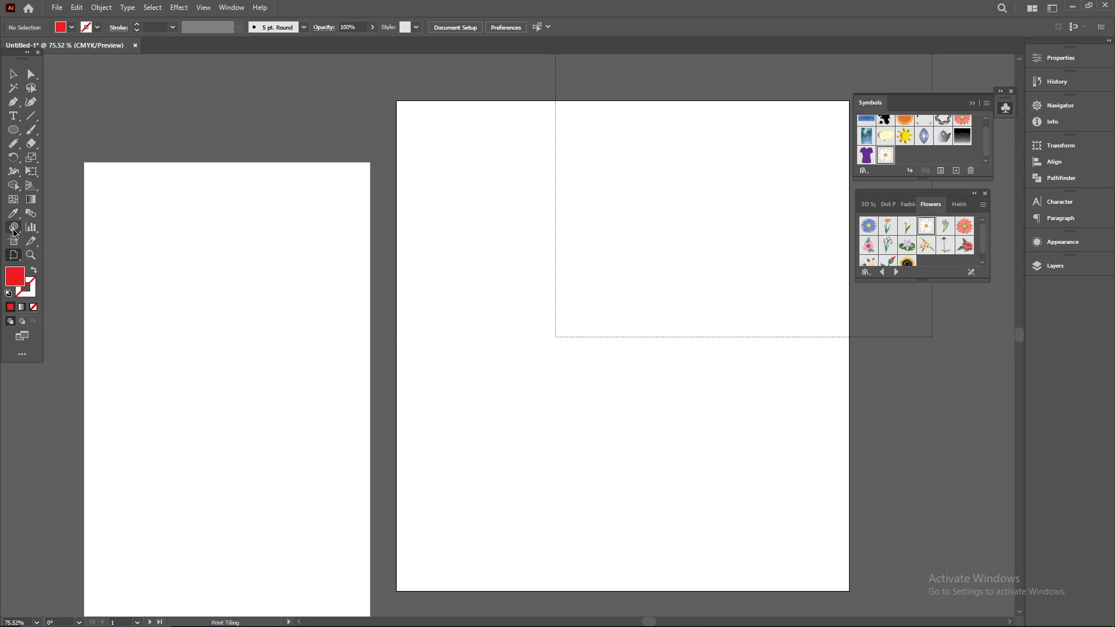
click(23, 220)
click(16, 254)
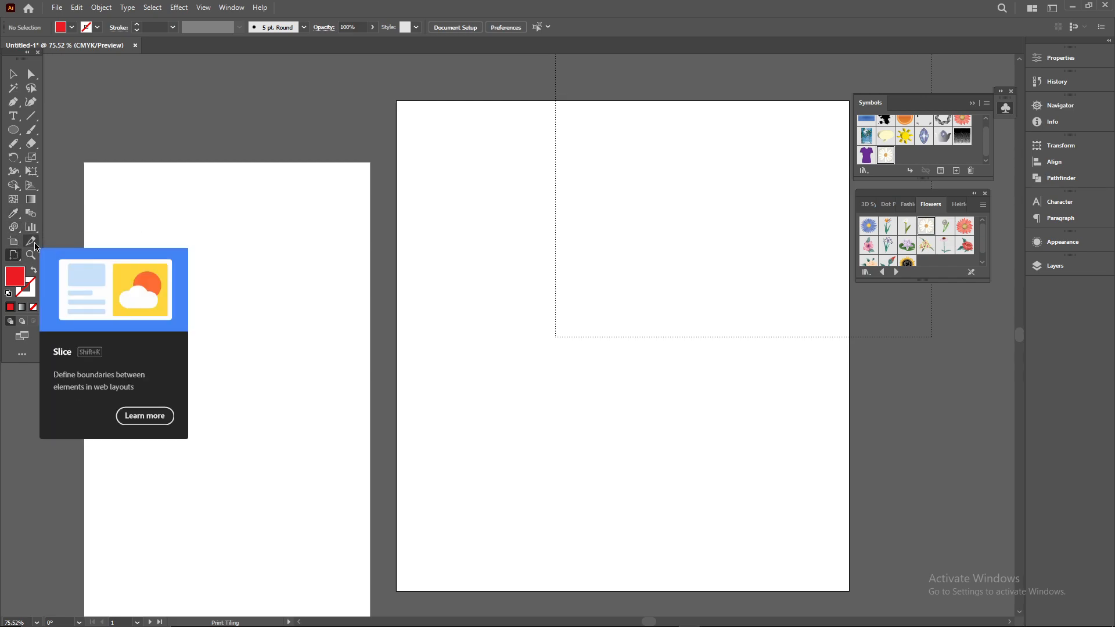
click(32, 144)
click(14, 144)
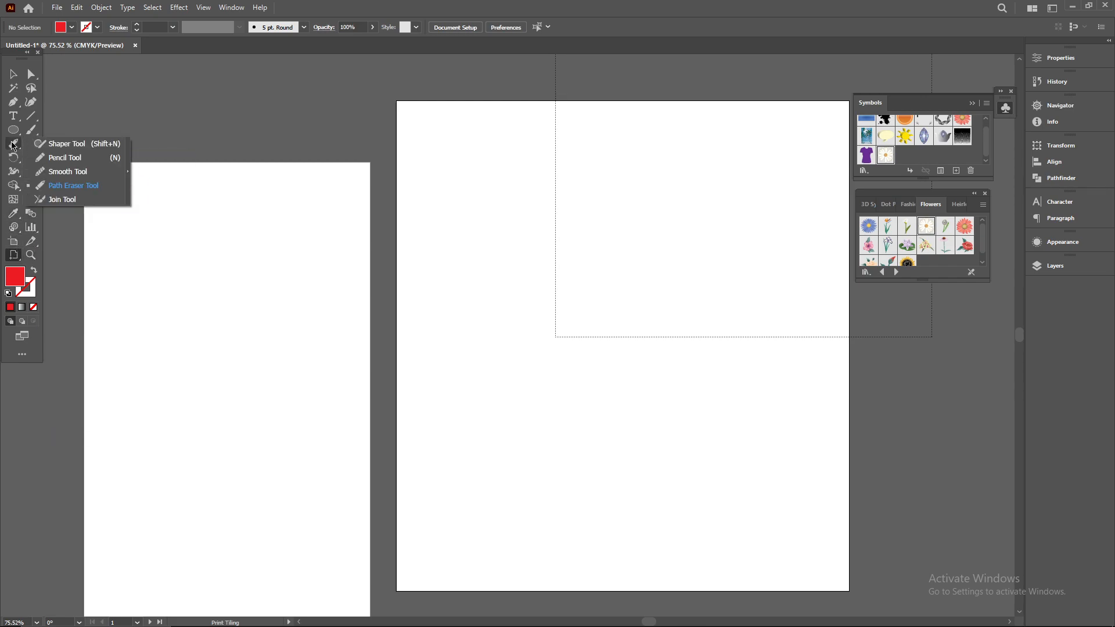
click(18, 174)
Move the print tiling area across the upper parts of both artboards, and undo the recent print tiling and artboard size changes.
click(445, 173)
click(325, 195)
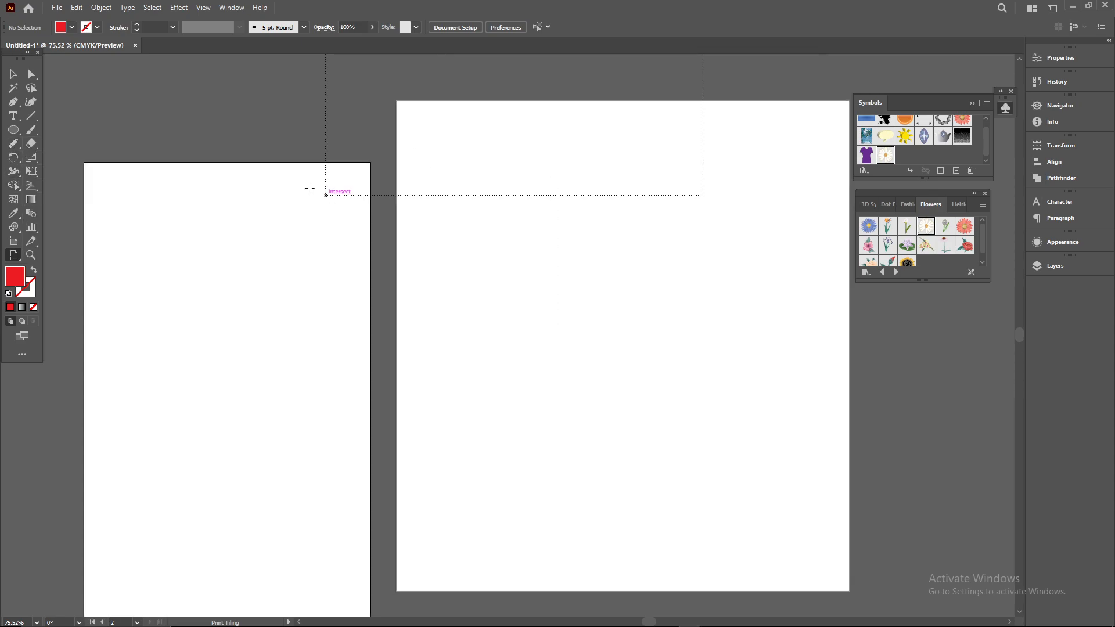
click(14, 75)
key(ctrl+z)
key(ctrl+z)
key(ctrl+z)
key(ctrl+z)
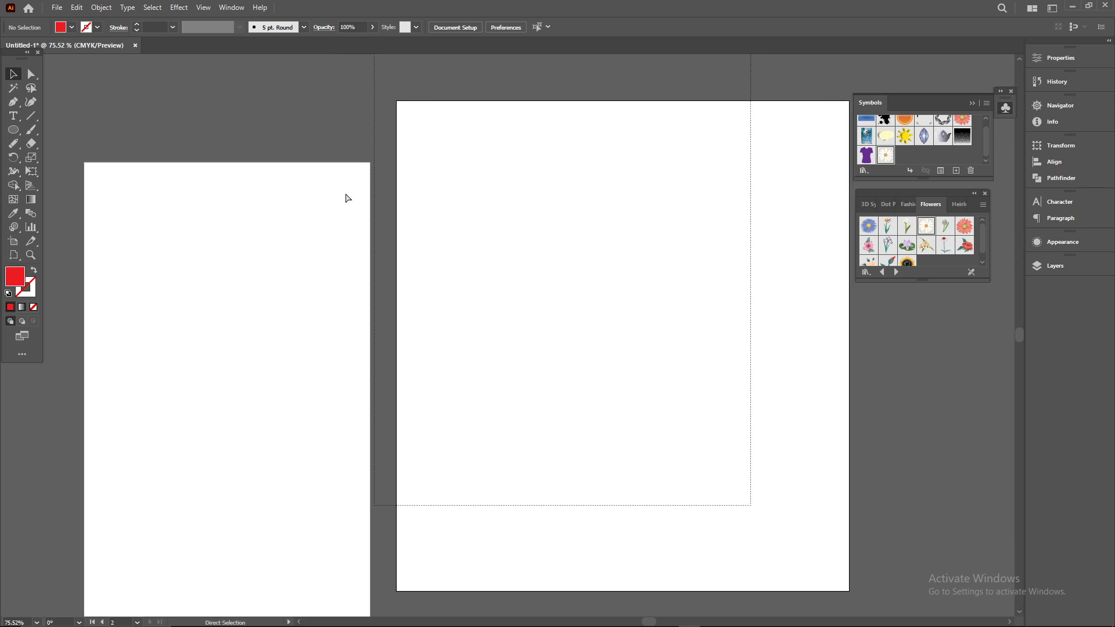
key(ctrl+z)
key(ctrl+z)
key(ctrl+z)
key(ctrl+z)
key(ctrl+z)
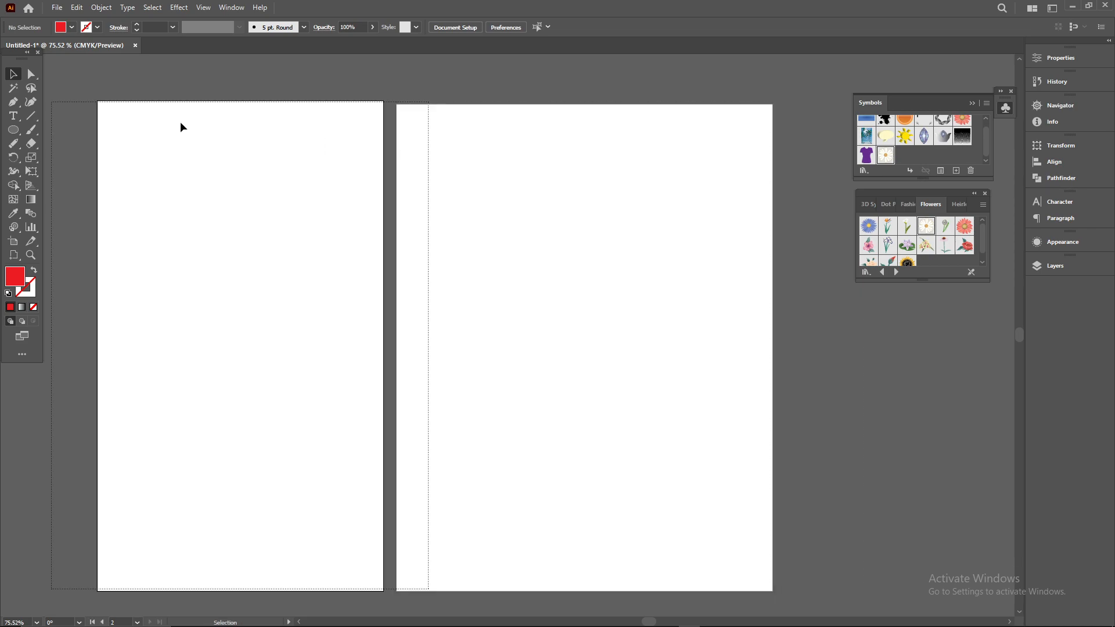
key(ctrl+z)
Delete the second artboard to the left of Artboard 1.
click(13, 243)
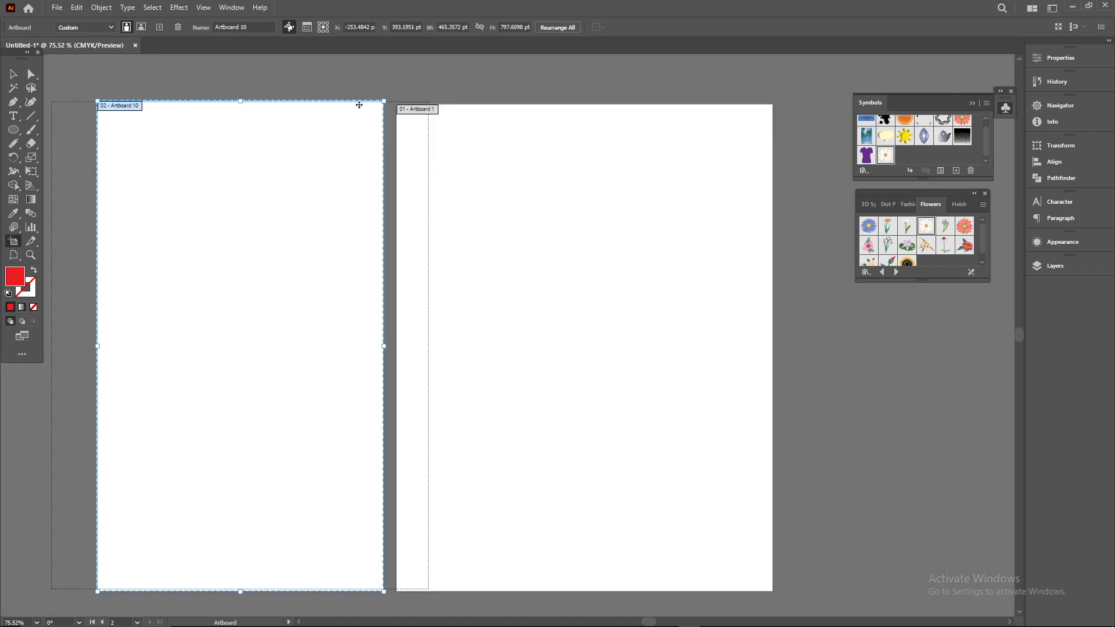
key(Delete)
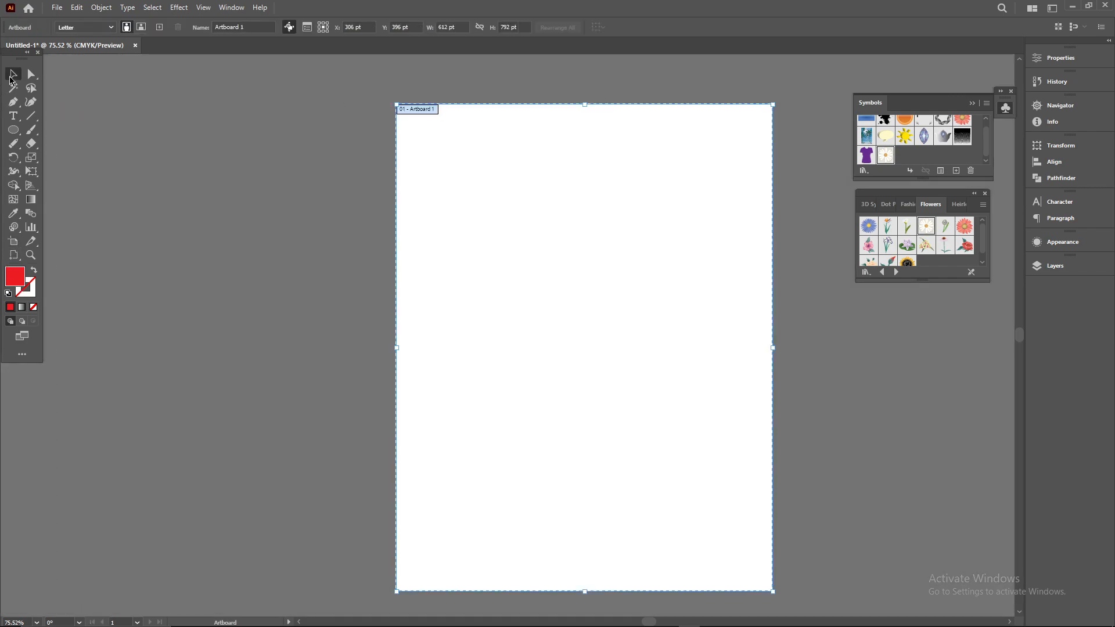
click(13, 74)
Draw a red five-pointed star about 45 × 43 pt near the artboard's upper-left corner.
scroll(654, 214, up, 4)
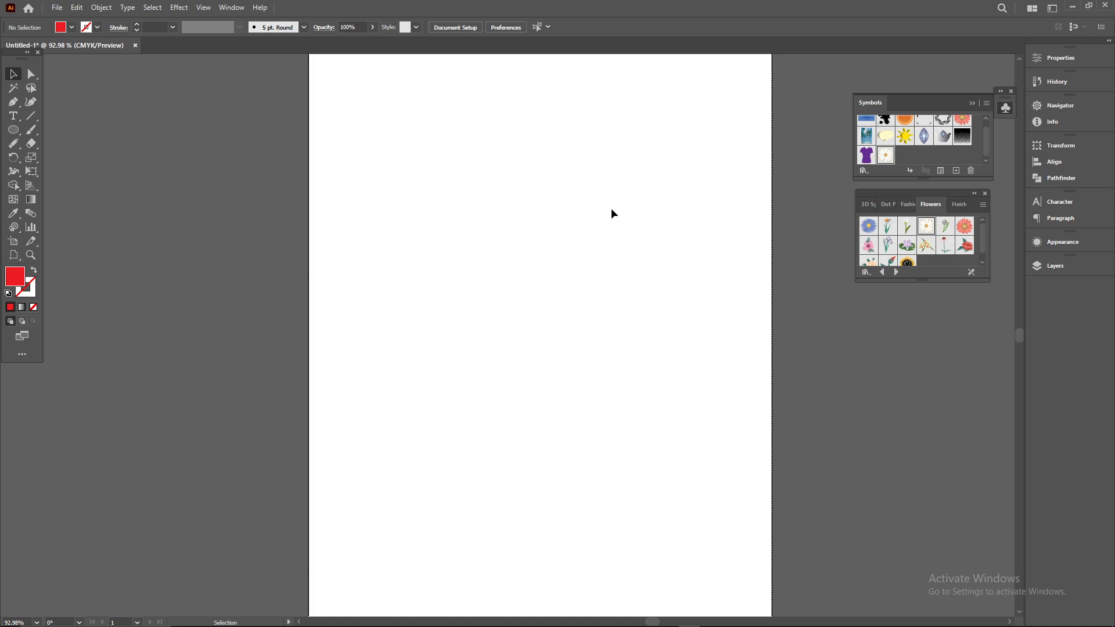
right_click(14, 129)
click(80, 187)
click(368, 110)
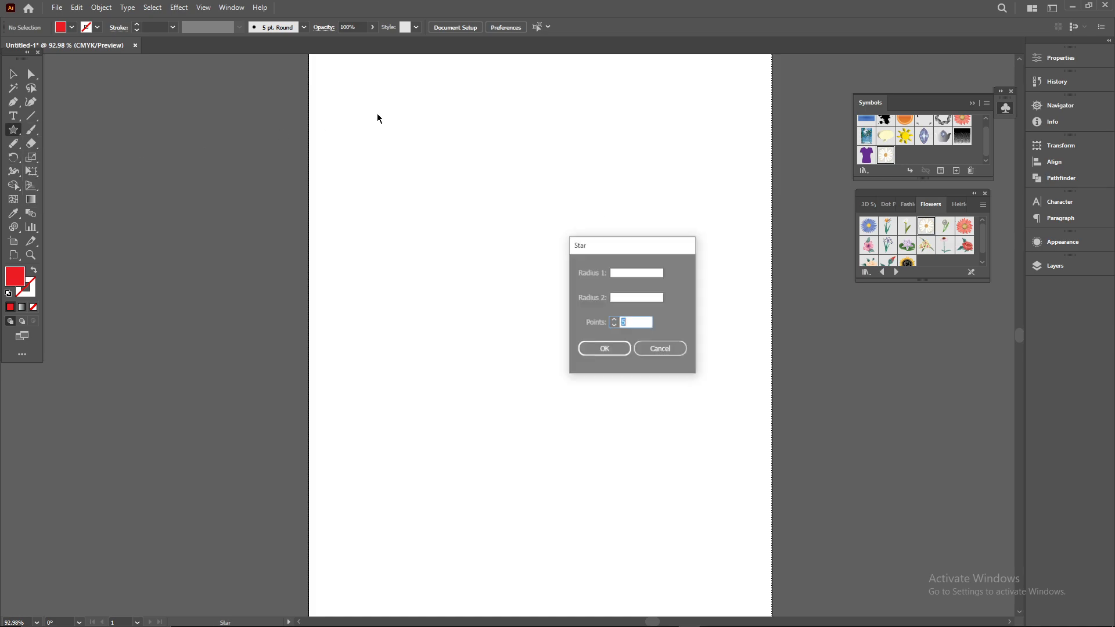
click(604, 349)
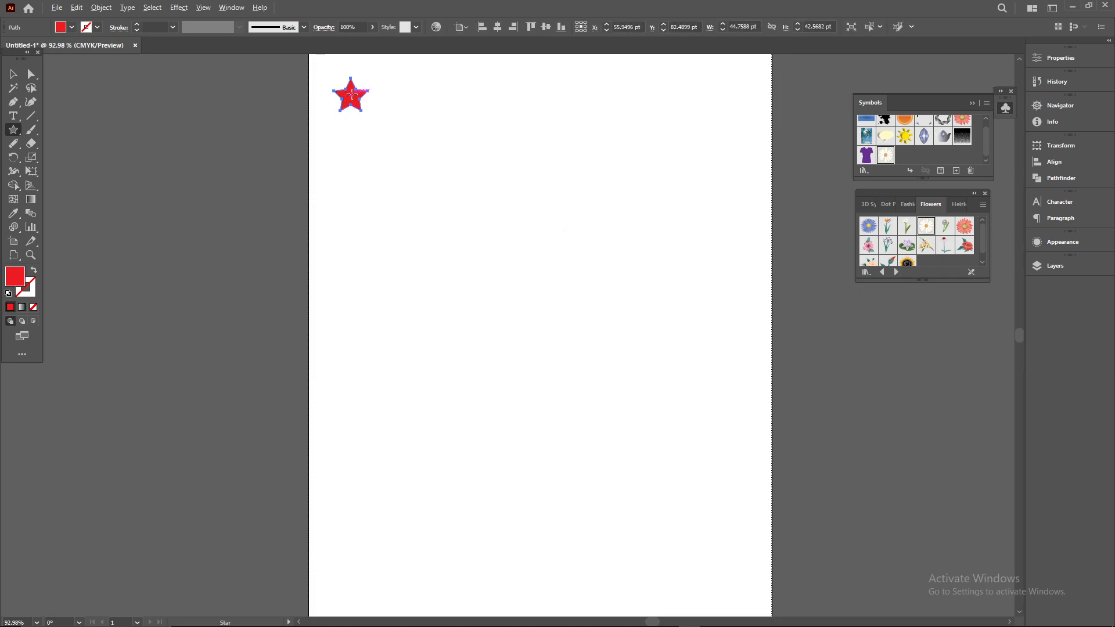
drag(356, 94, 395, 102)
key(ctrl+z)
Duplicate the star directly beside itself and repeat the duplication to build a row of 13 stars along the artboard's upper edge.
click(13, 74)
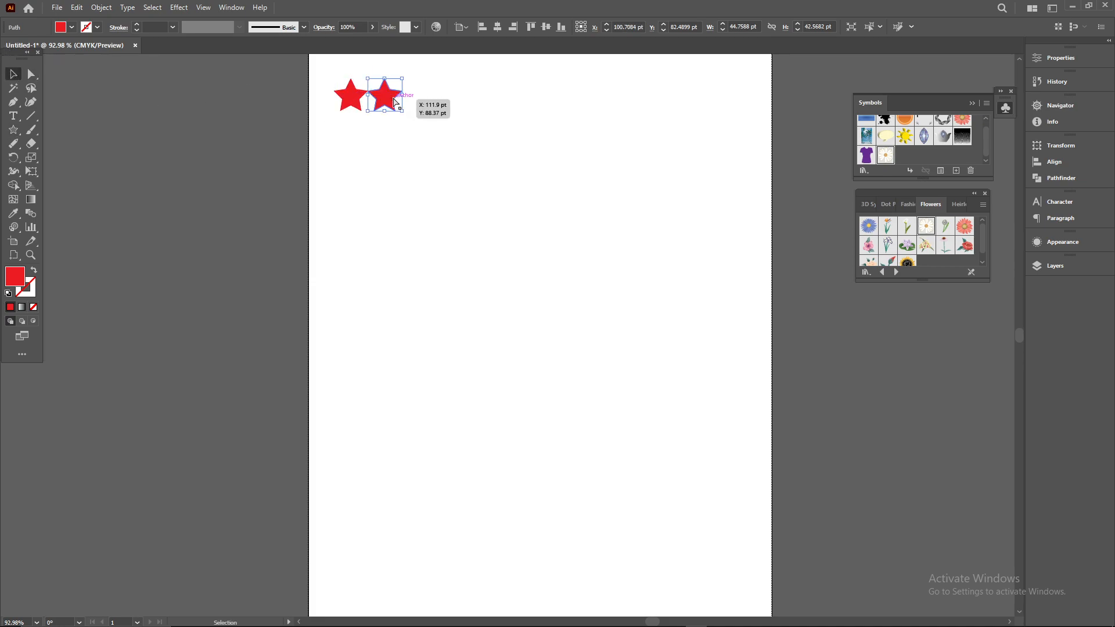
key(ctrl+d)
key(ctrl+d)
key(ctrl+d)
key(ctrl+d)
key(ctrl+d)
key(ctrl+d)
key(ctrl+d)
key(ctrl+d)
key(ctrl+d)
key(ctrl+d)
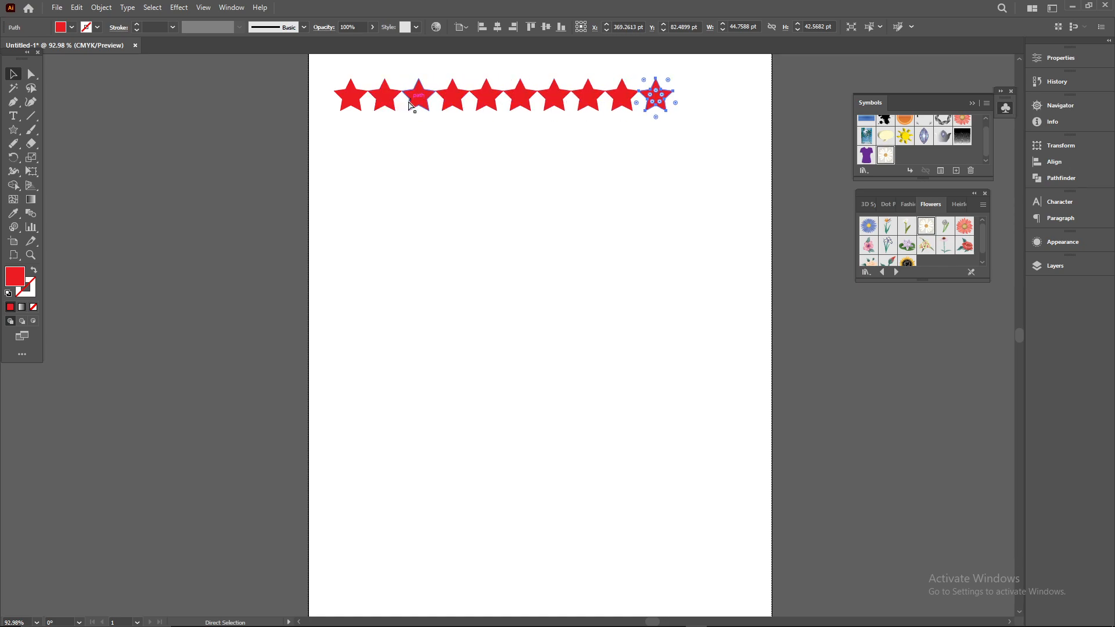
key(ctrl+d)
key(ctrl+d)
Centre the row of stars between the artboard's side edges and duplicate it downward twice to form three rows.
drag(690, 98, 689, 127)
key(ctrl+z)
drag(327, 63, 768, 129)
drag(659, 96, 646, 130)
drag(646, 130, 649, 177)
click(221, 82)
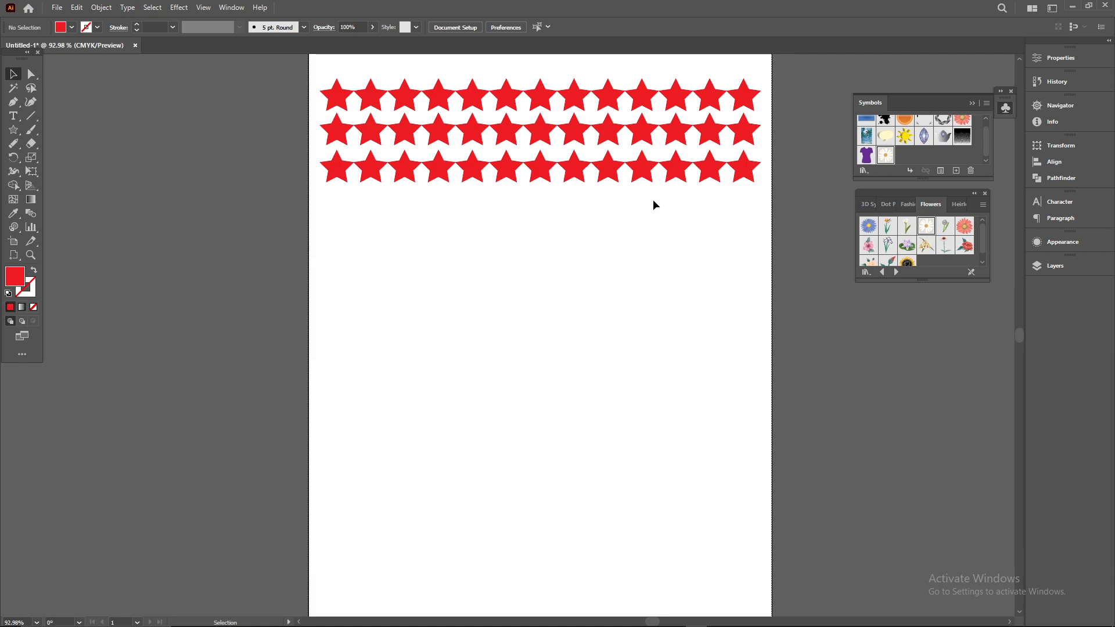
Switch to the browser, search Google for "pattern design" and view the image results.
key(alt+Tab)
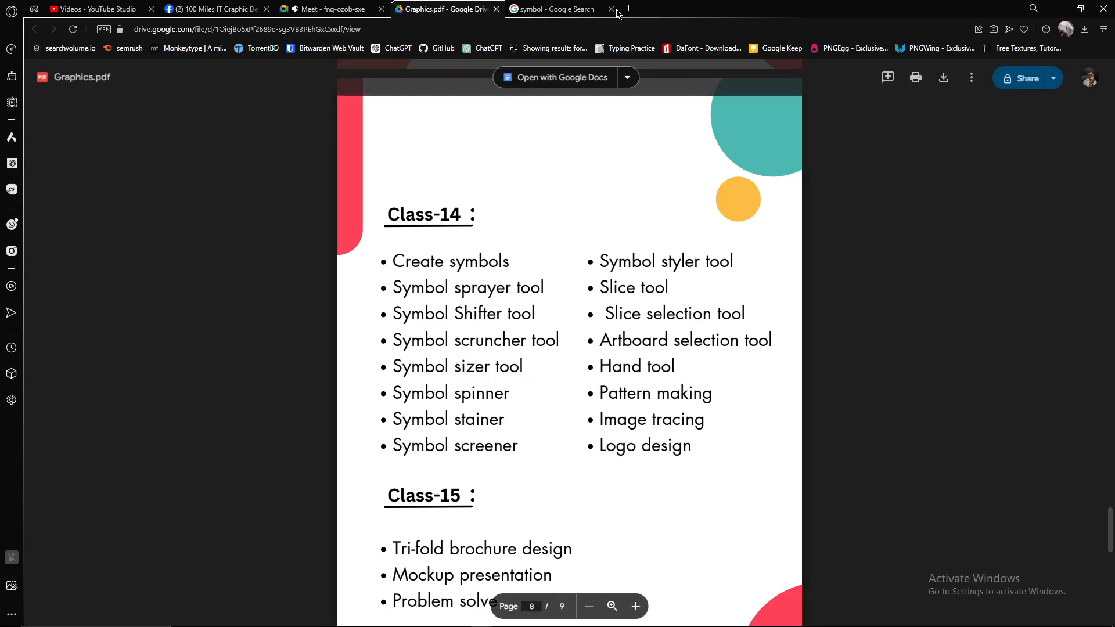
click(575, 10)
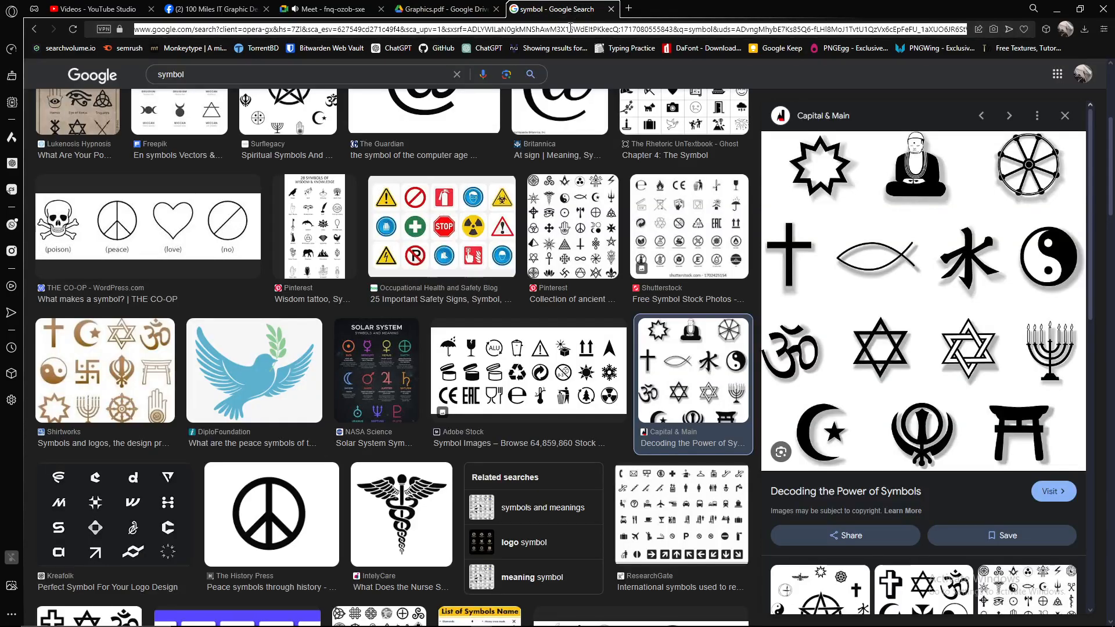
click(572, 26)
text(pattern)
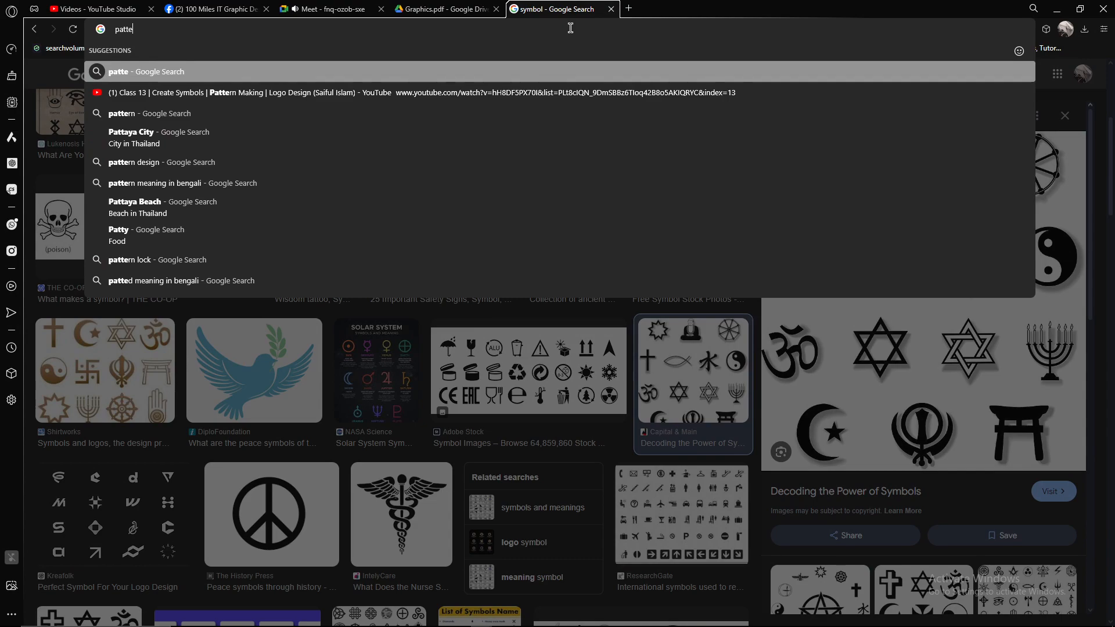
key(Down)
key(Down)
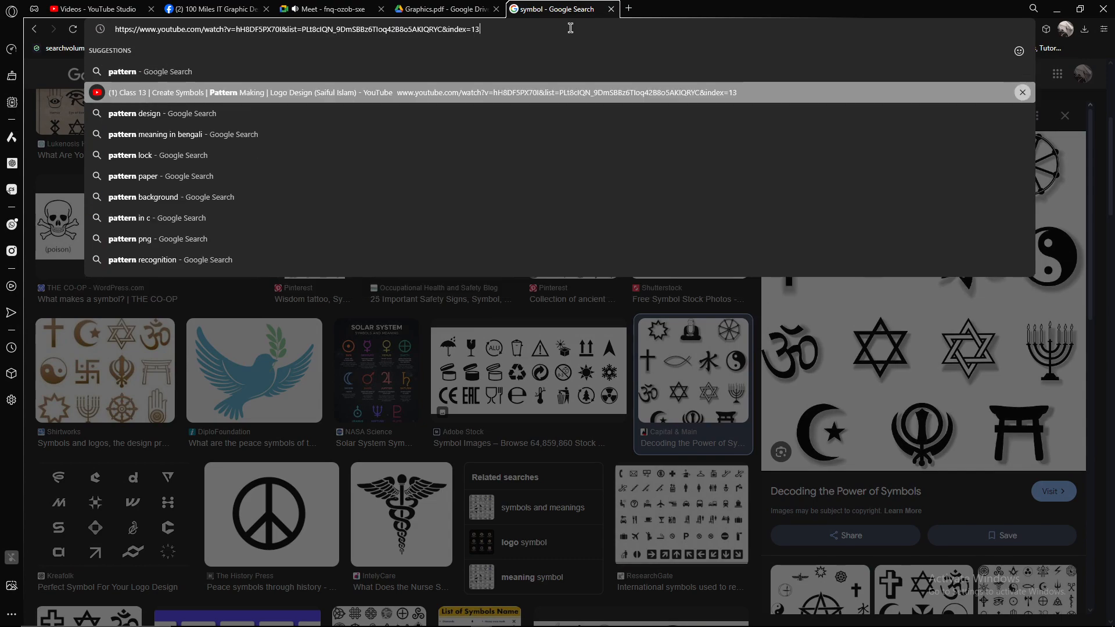
key(Return)
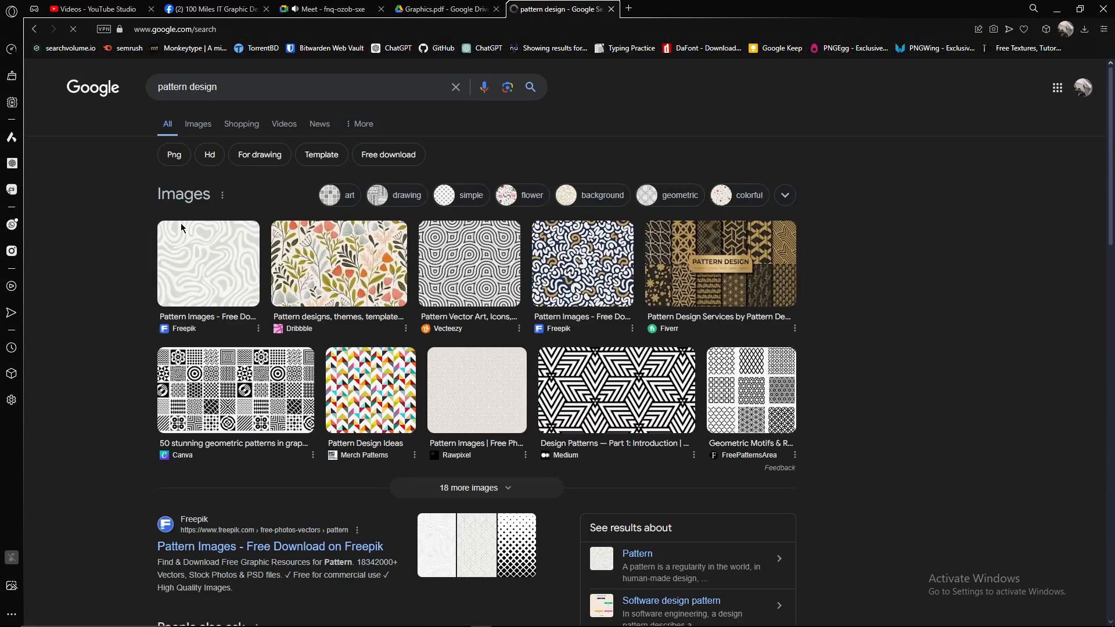
click(559, 289)
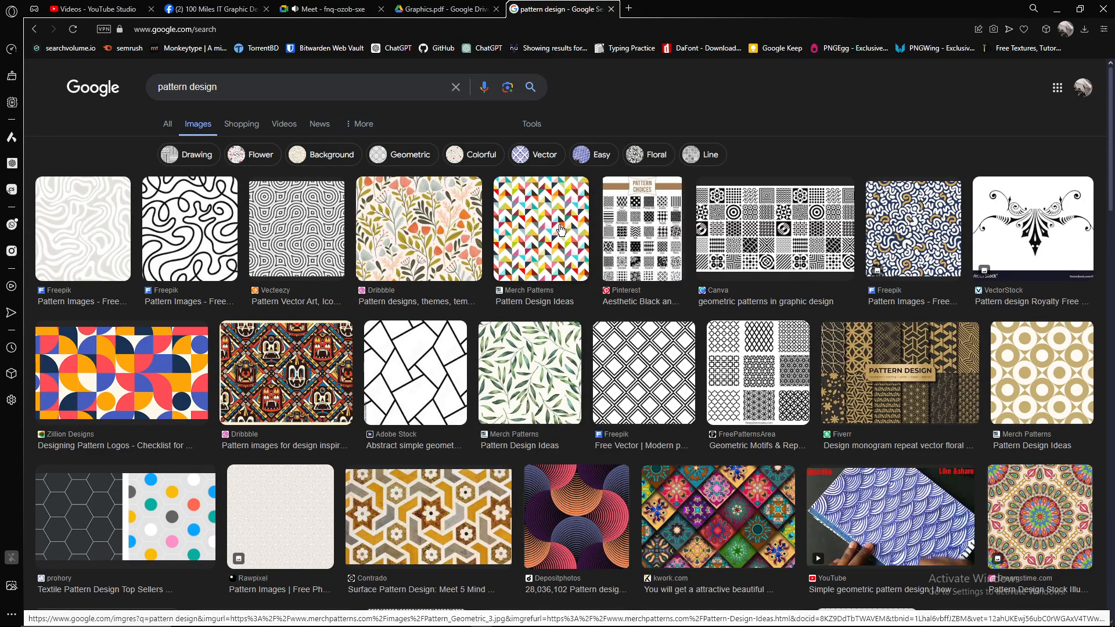
Switch back to Illustrator and delete all three rows of stars.
key(alt+Tab)
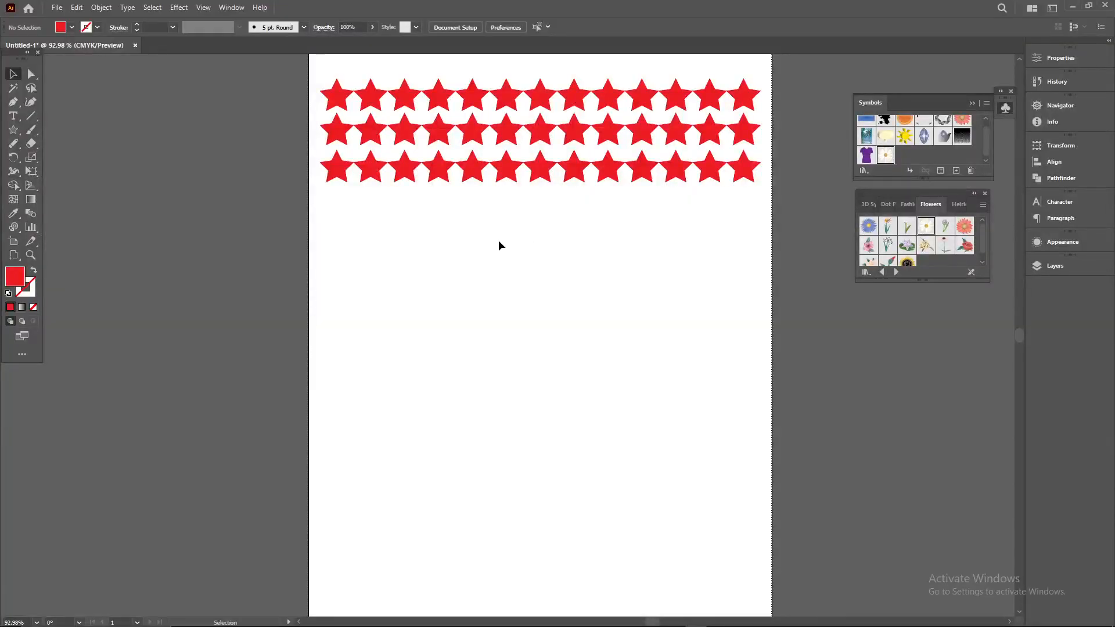
drag(281, 72, 796, 193)
key(Delete)
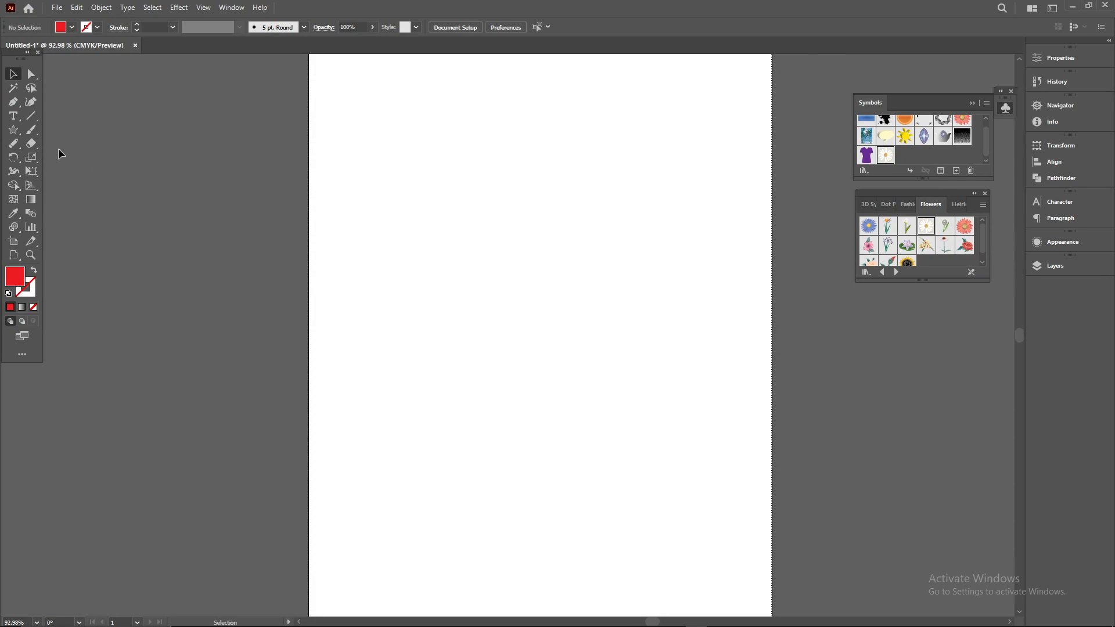
Create a five-pointed star with Radius 1 of 46.7692 pt and Radius 2 of 17.8643 pt on the artboard.
click(14, 130)
click(496, 274)
text(5)
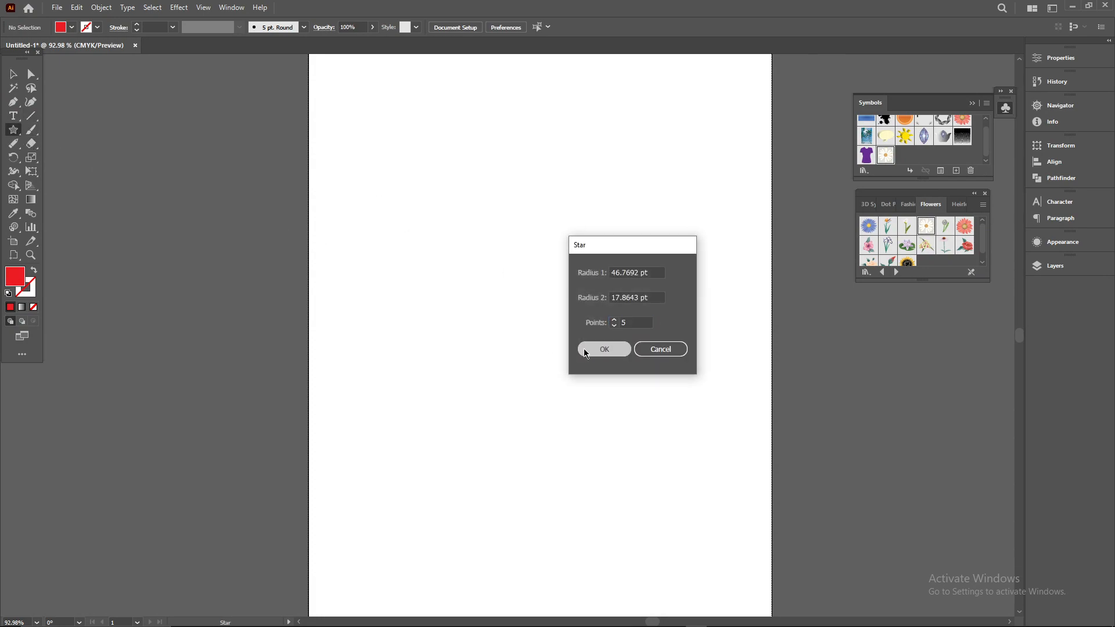
click(583, 348)
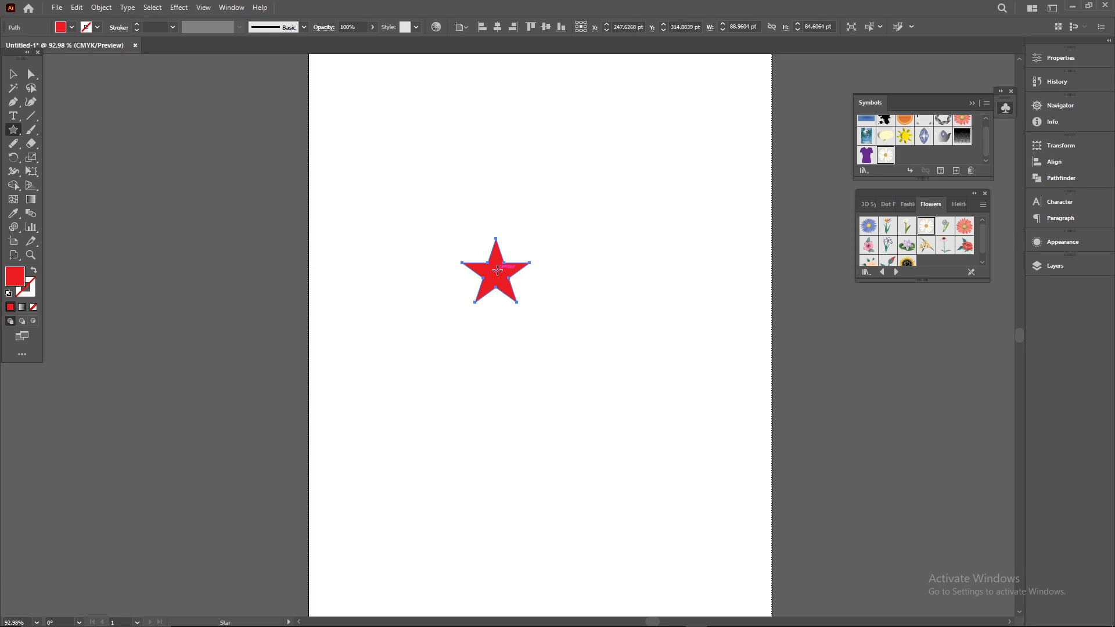
Make a pattern from the selected star and set its tile type to Brick by Row.
click(111, 7)
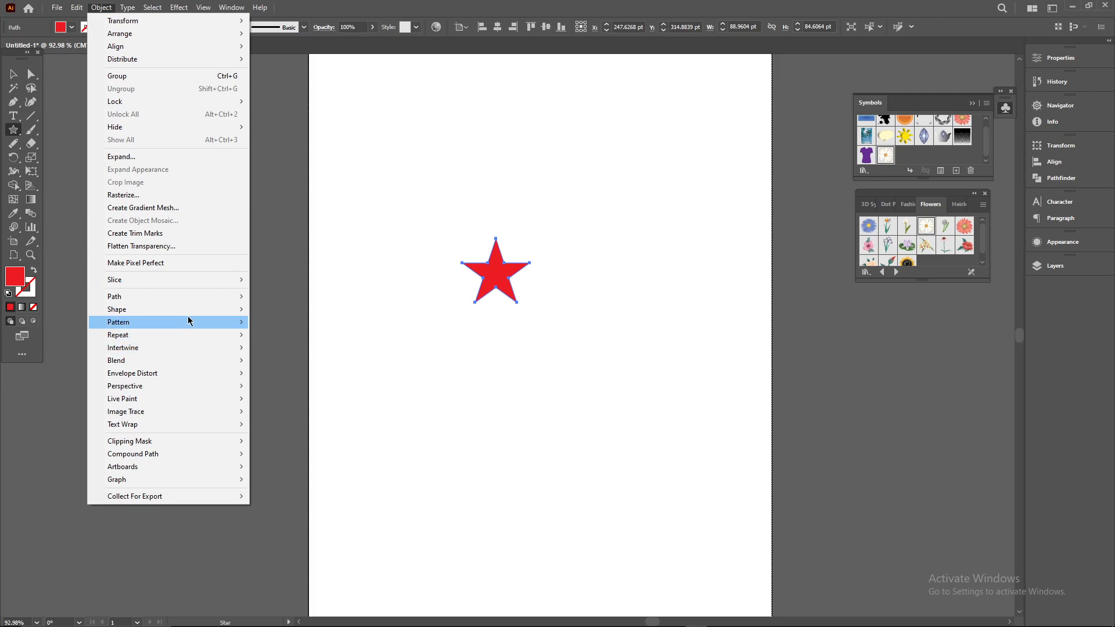
mouse_move(197, 323)
click(320, 322)
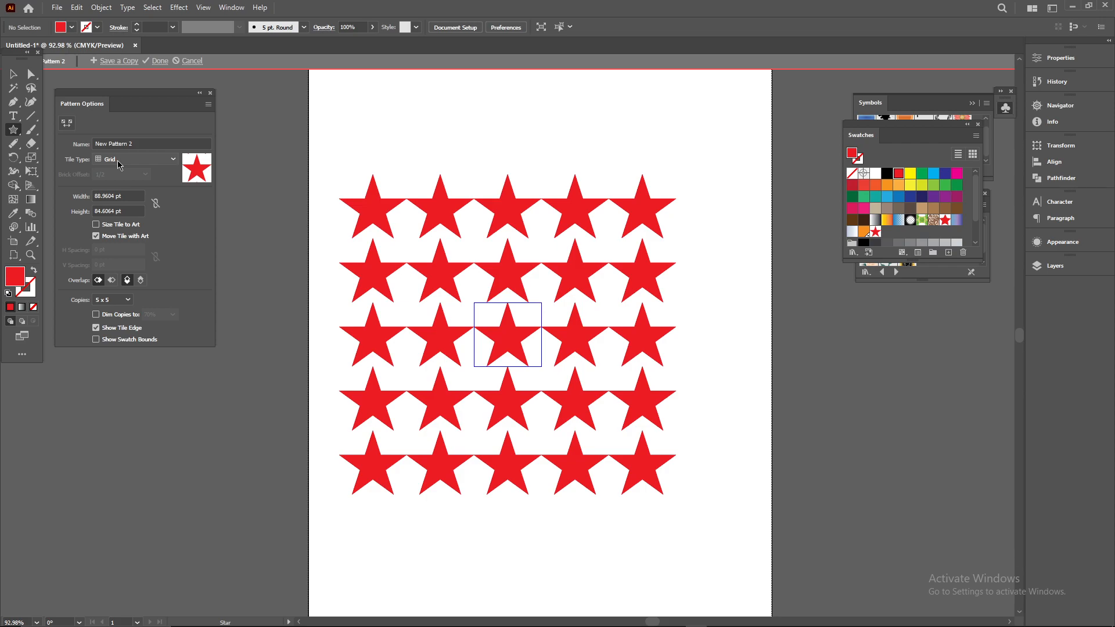
click(119, 165)
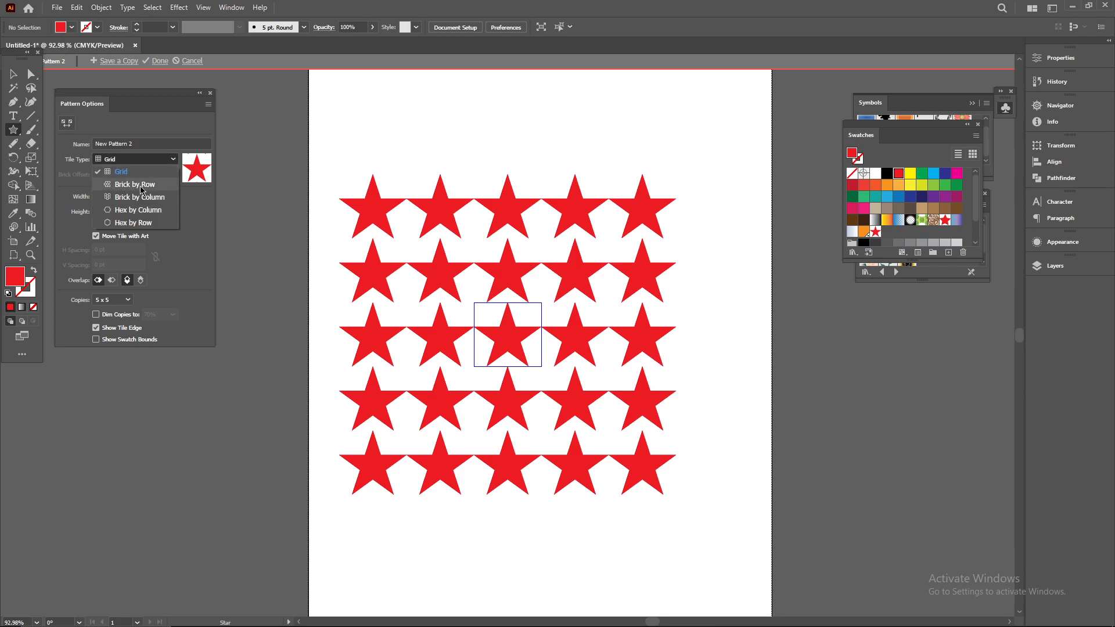
click(141, 186)
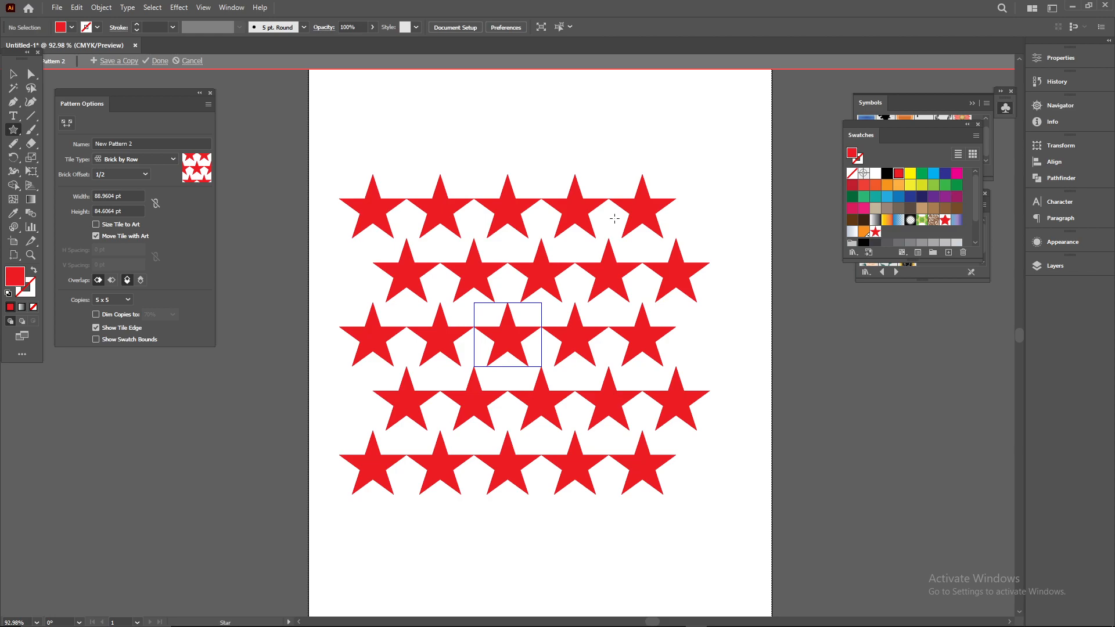
Try the Brick by Column, Hex by Column and Hex by Row tile types on the star pattern.
click(167, 160)
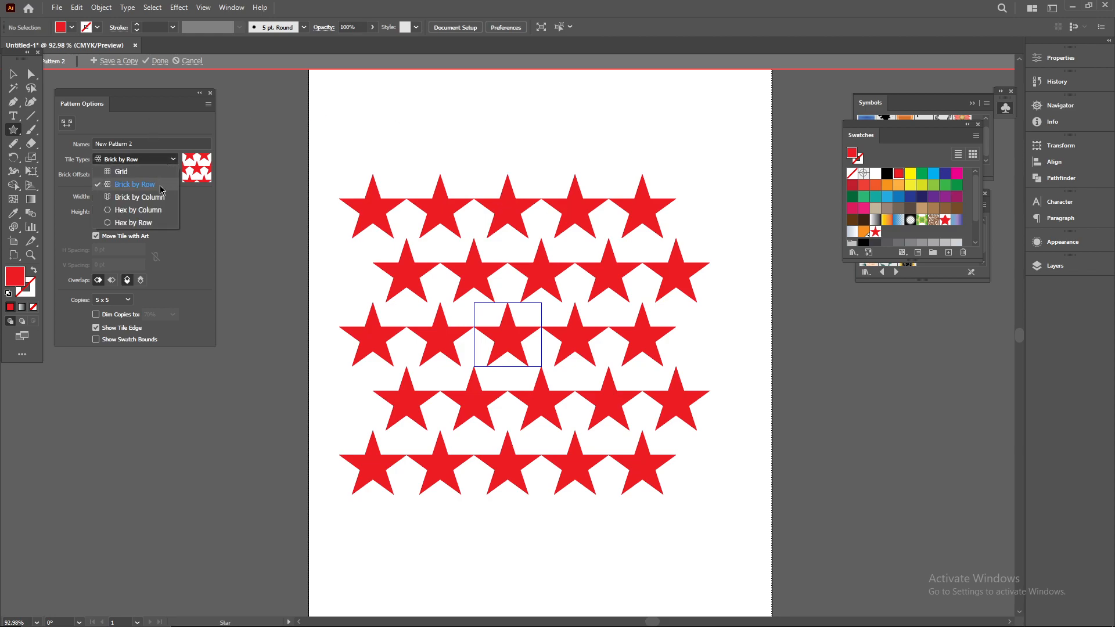
click(158, 198)
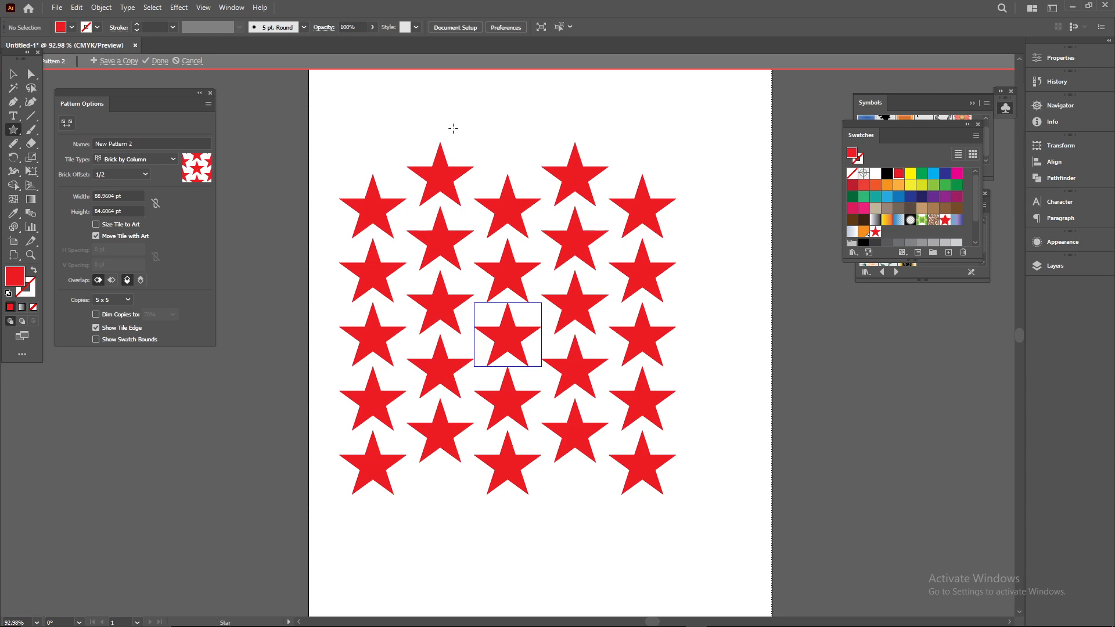
click(164, 159)
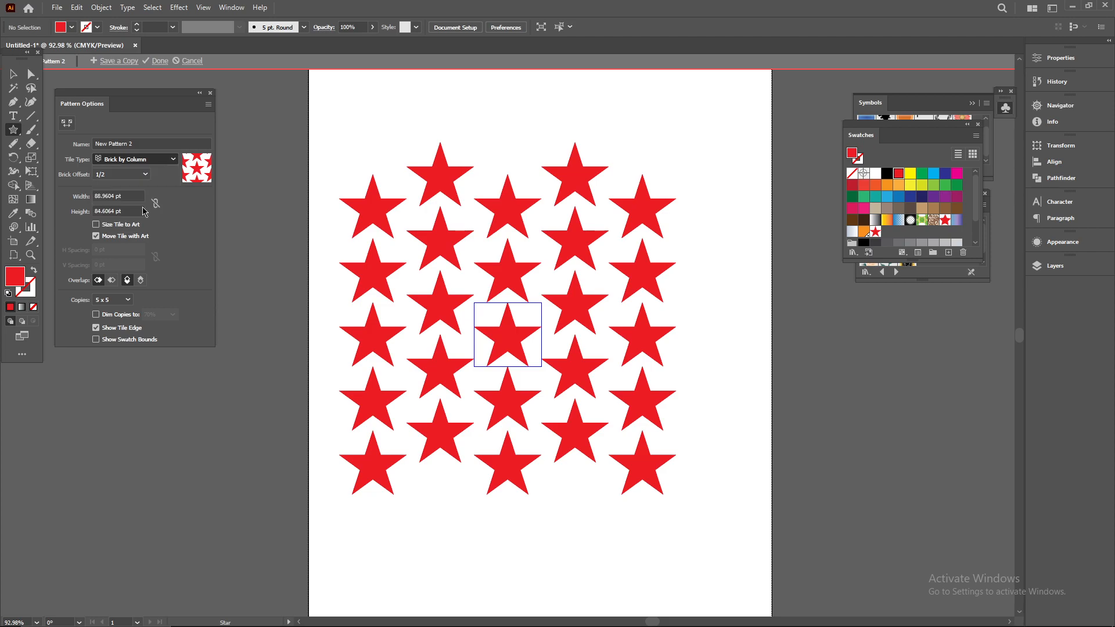
click(142, 210)
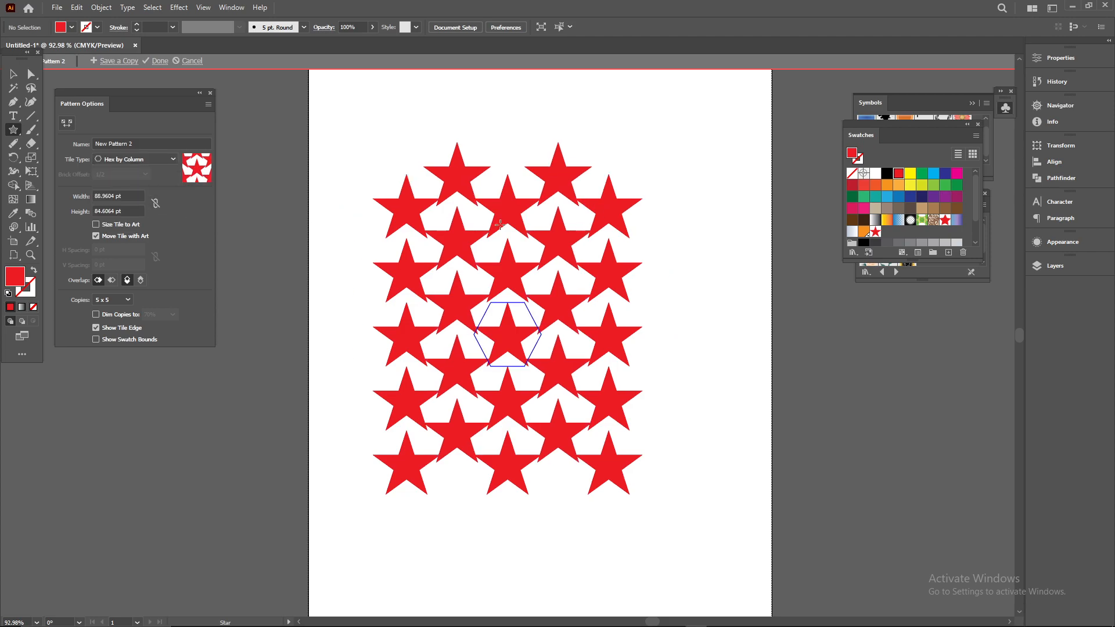
click(163, 166)
click(148, 223)
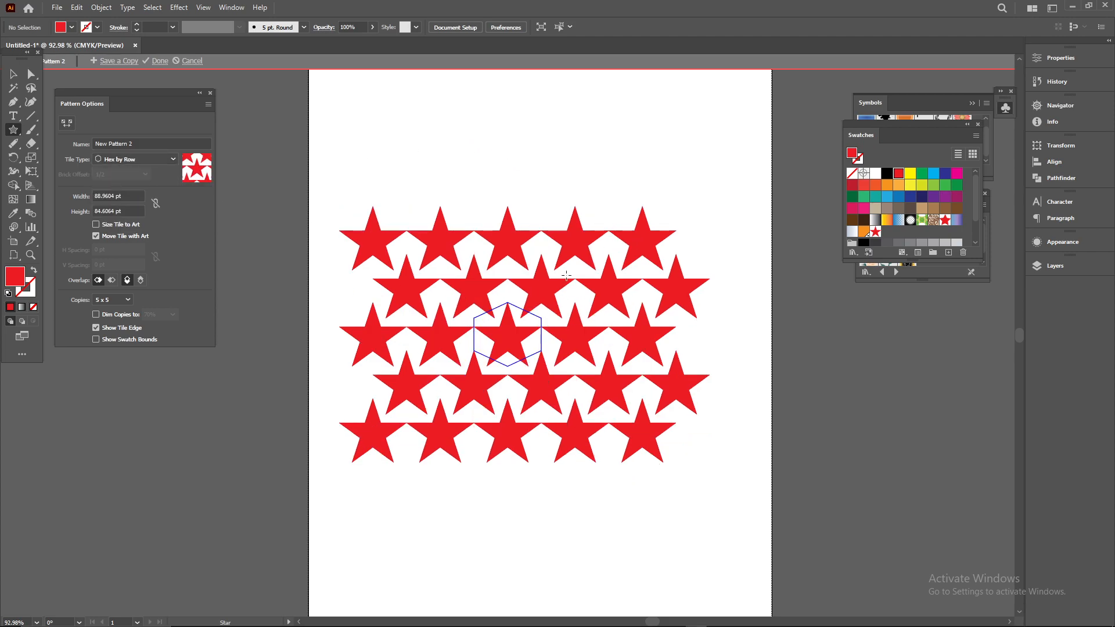
Set the pattern's tile type to Grid and toggle the dimming of its copies on and off.
click(151, 159)
click(145, 172)
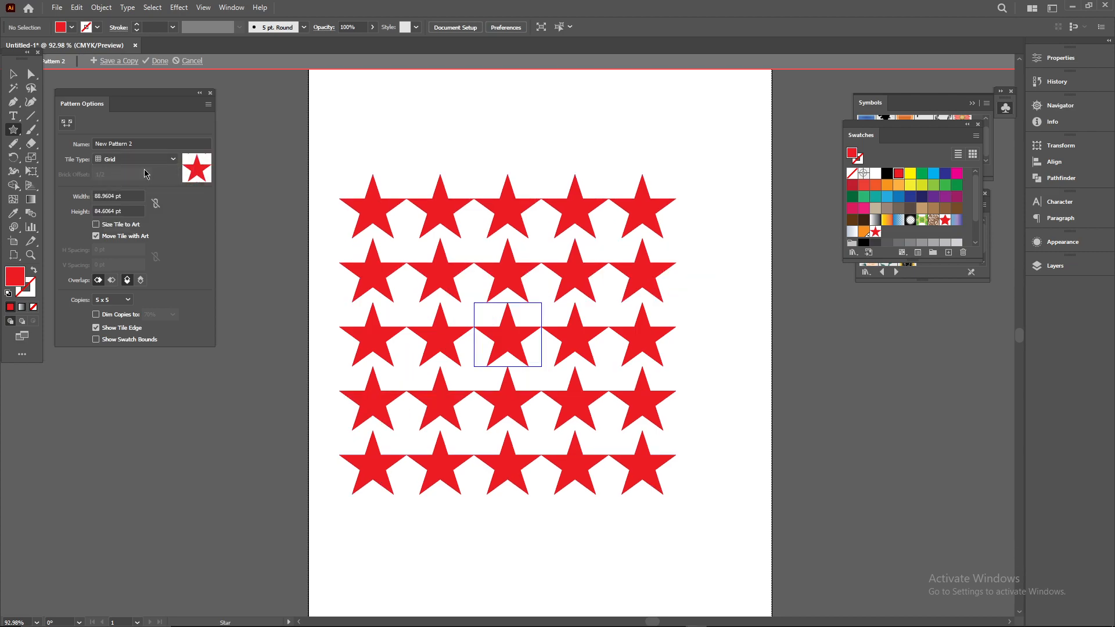
click(96, 315)
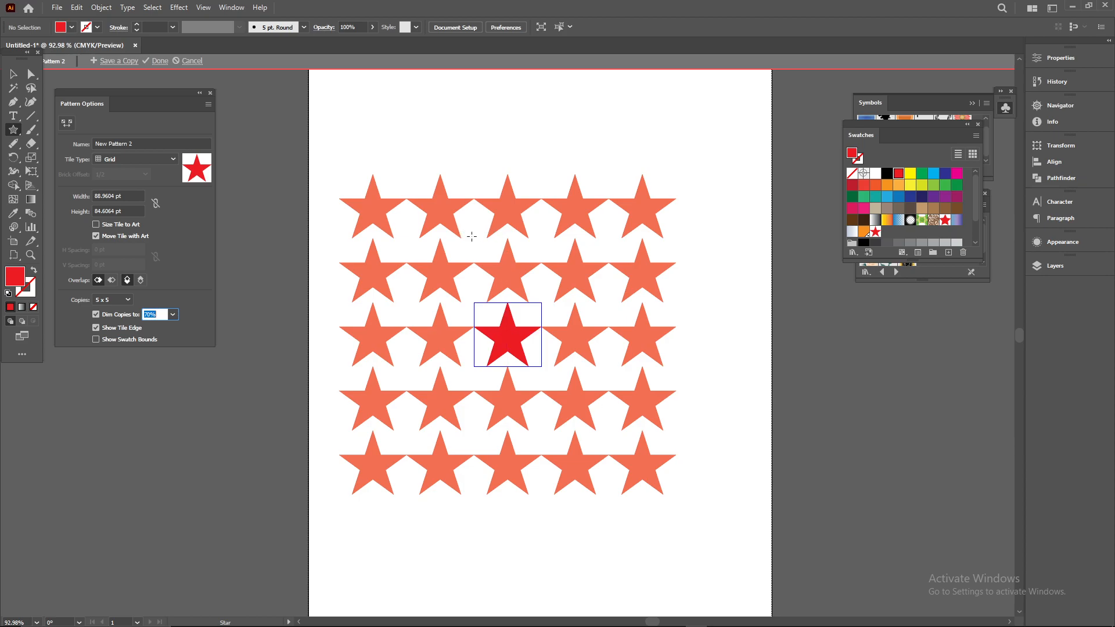
click(97, 315)
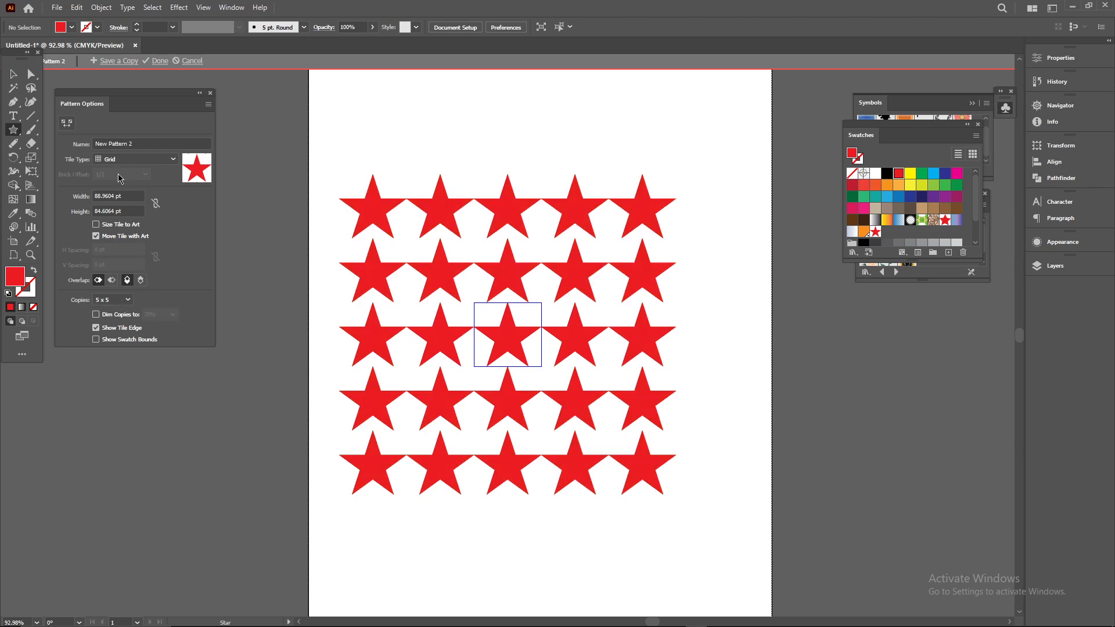
Try a pattern tile width of 50 pt and undo it.
double_click(95, 195)
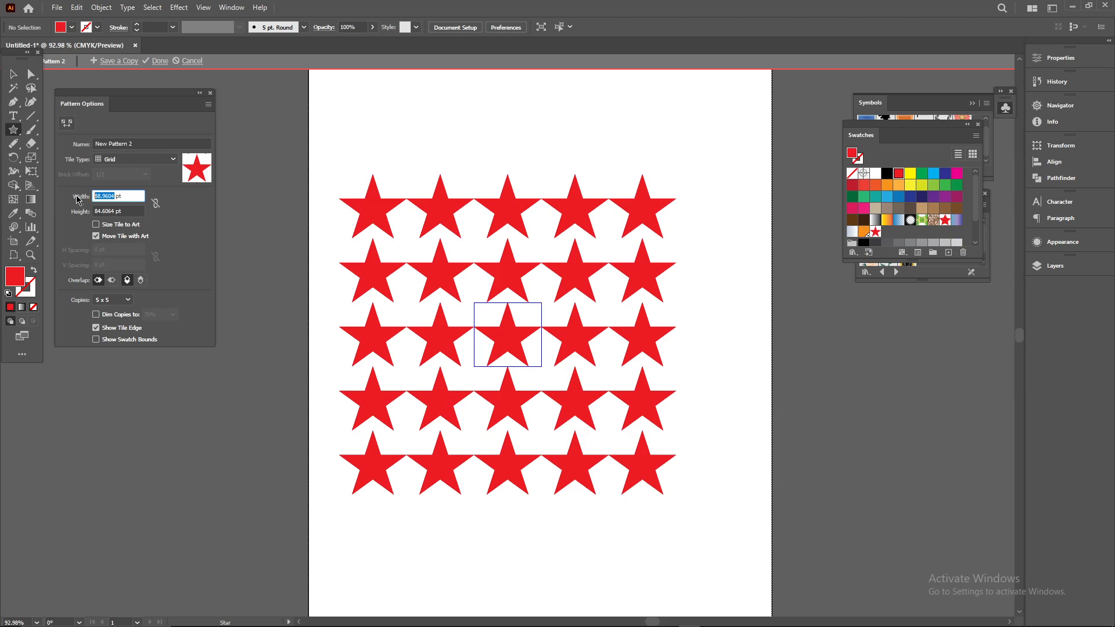
text(50)
key(Return)
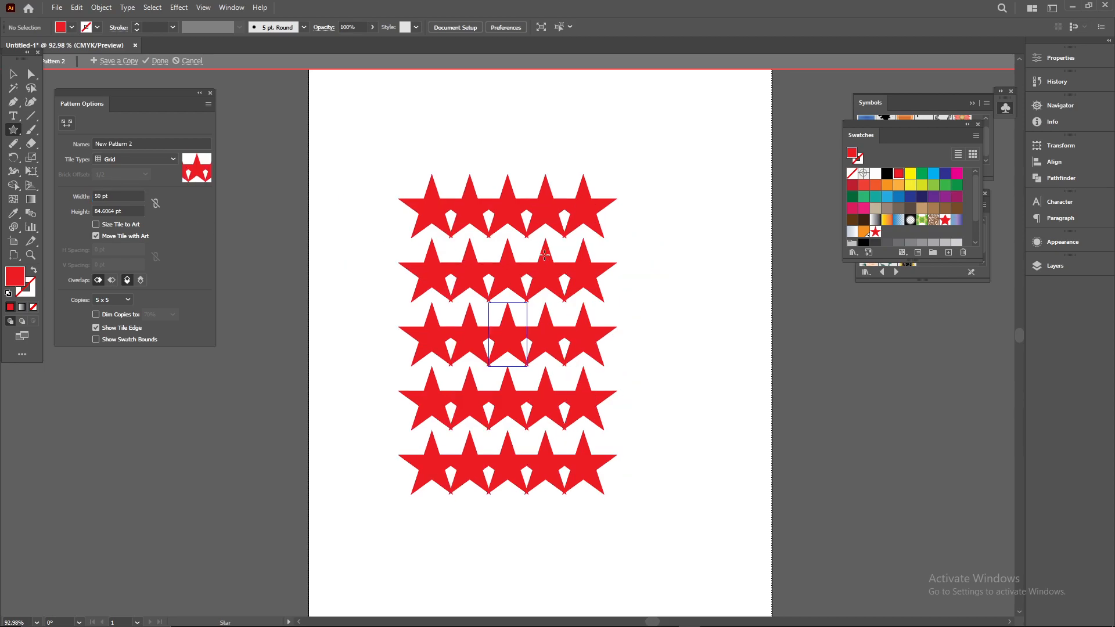
key(ctrl+z)
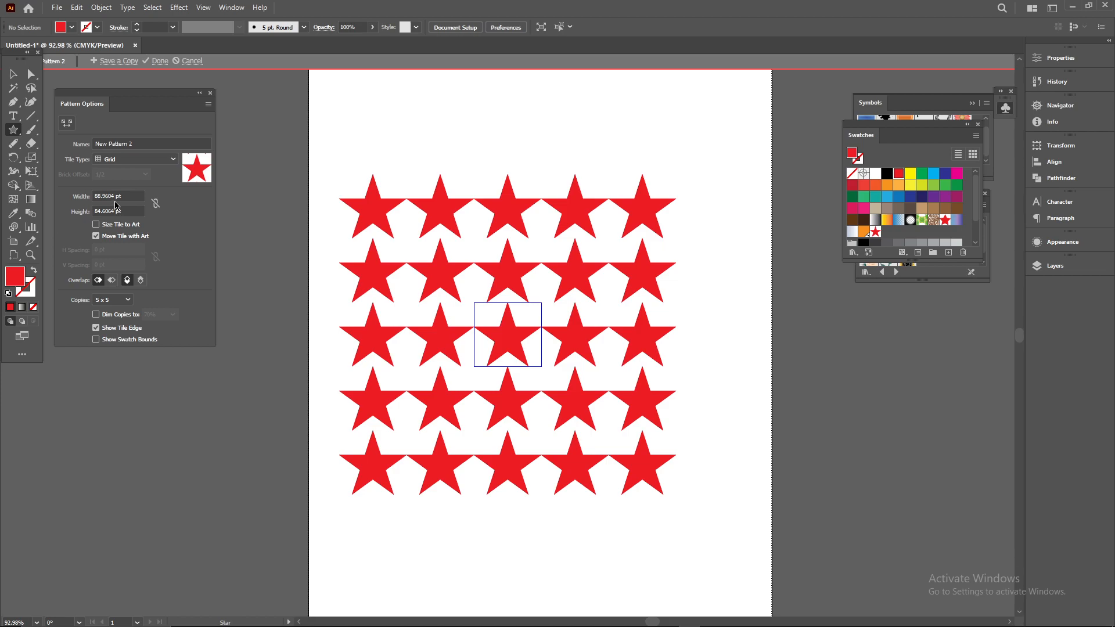
Set the pattern tile's width and height to 100 pt each to space the stars apart.
double_click(97, 196)
text(100)
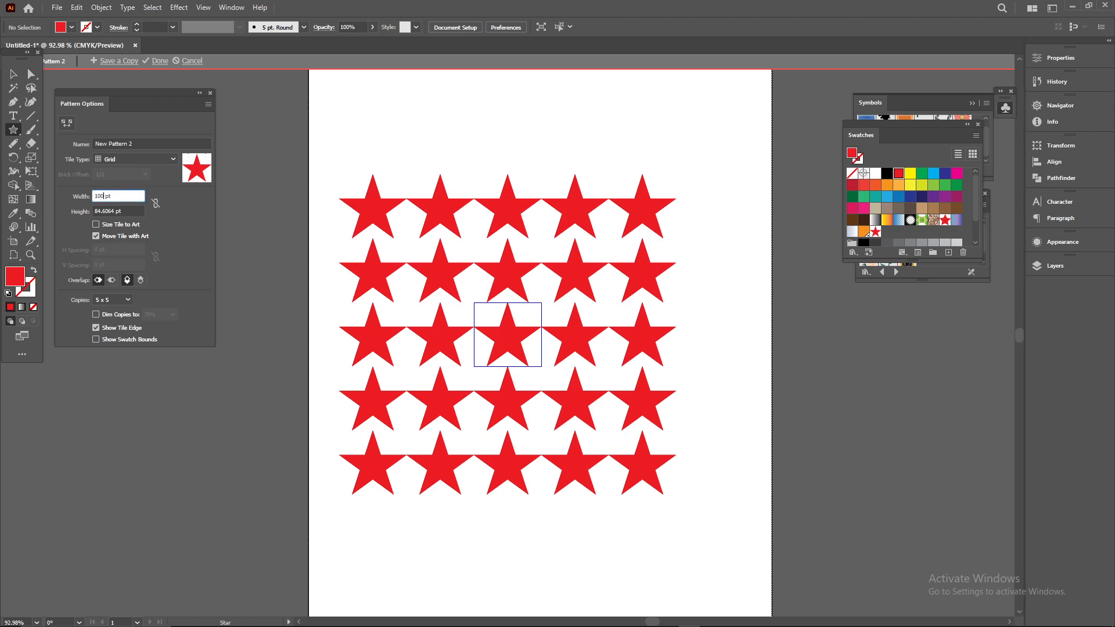
key(Return)
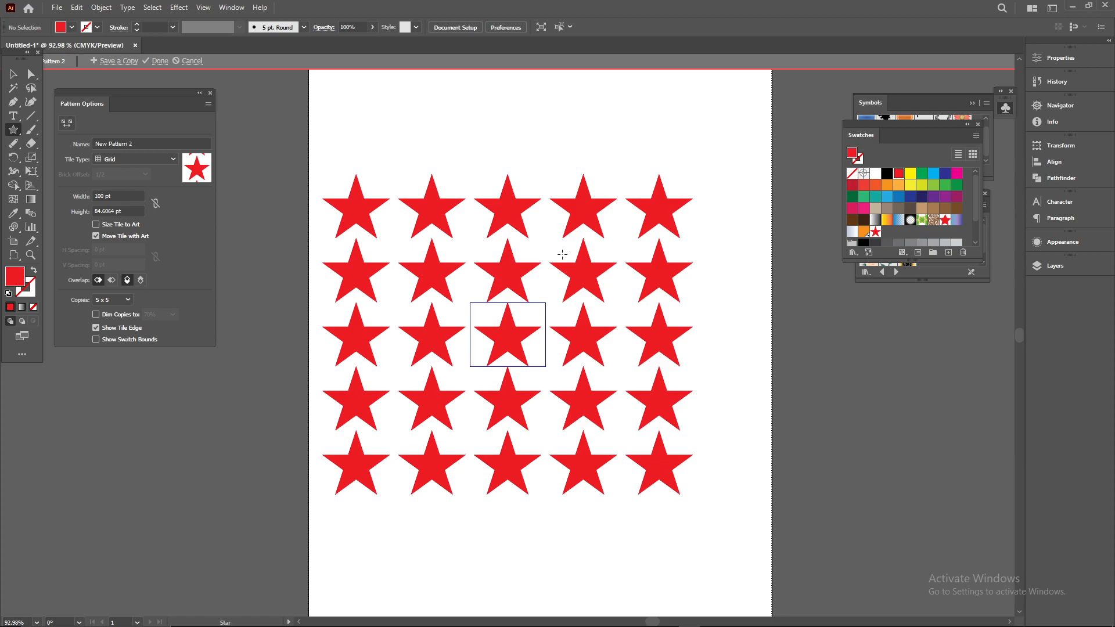
drag(115, 211, 88, 213)
text(100)
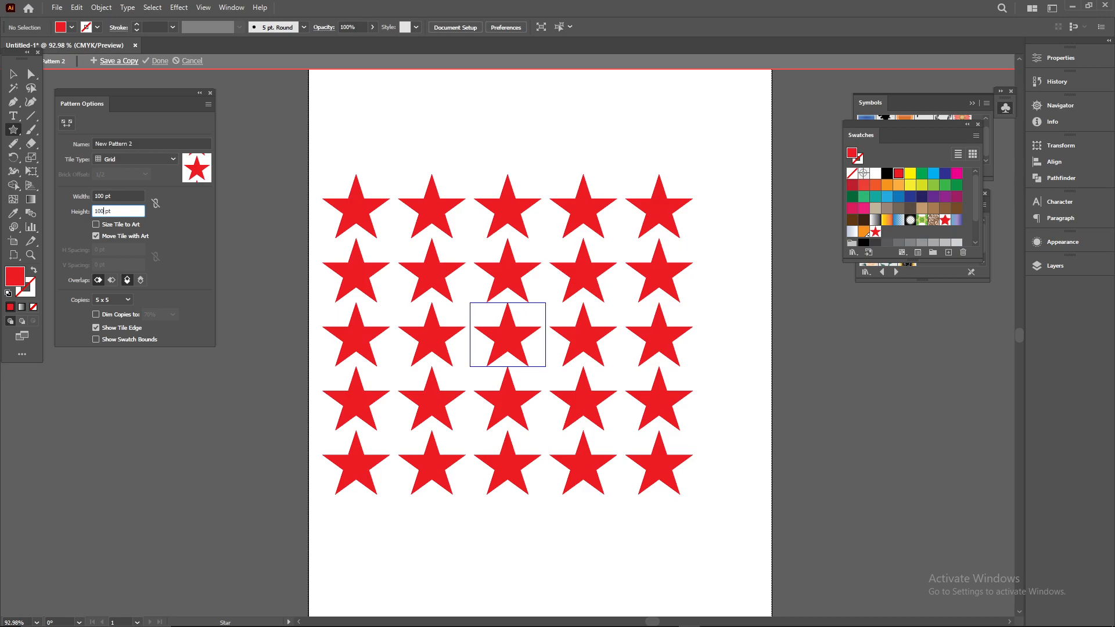
key(Return)
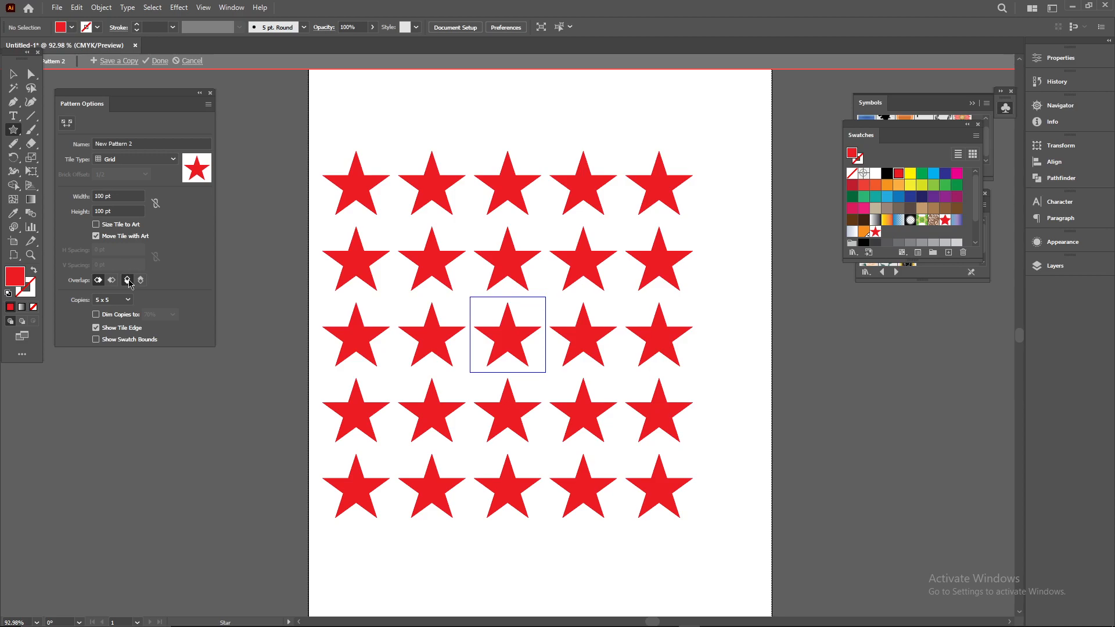
Preview the star pattern with 1 x 1, 3 x 3 and 5 x 5 copies.
click(125, 301)
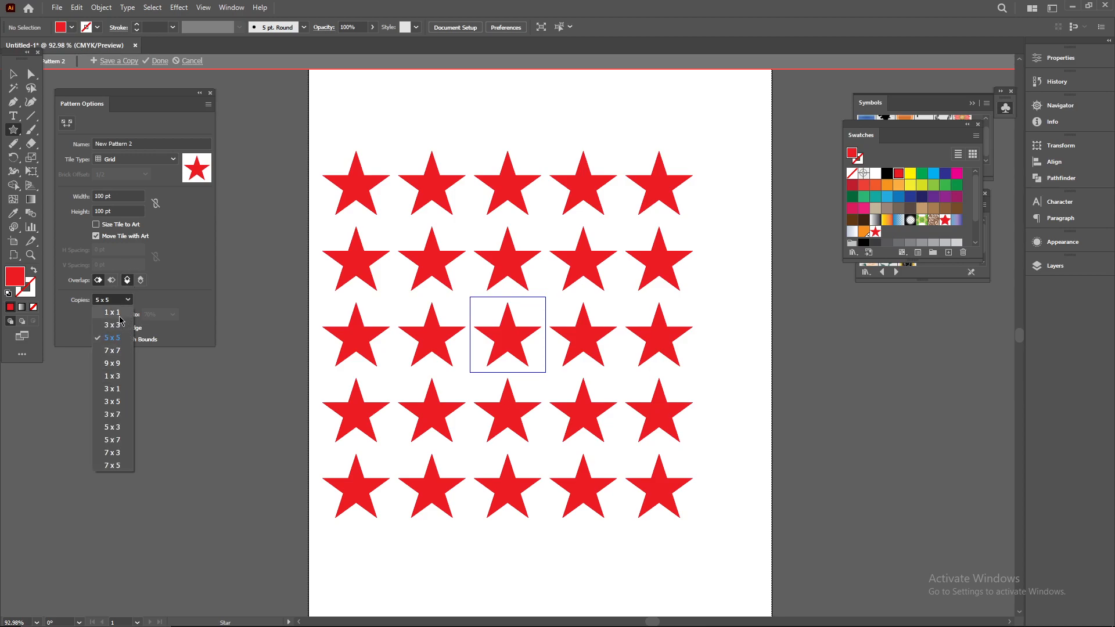
click(121, 313)
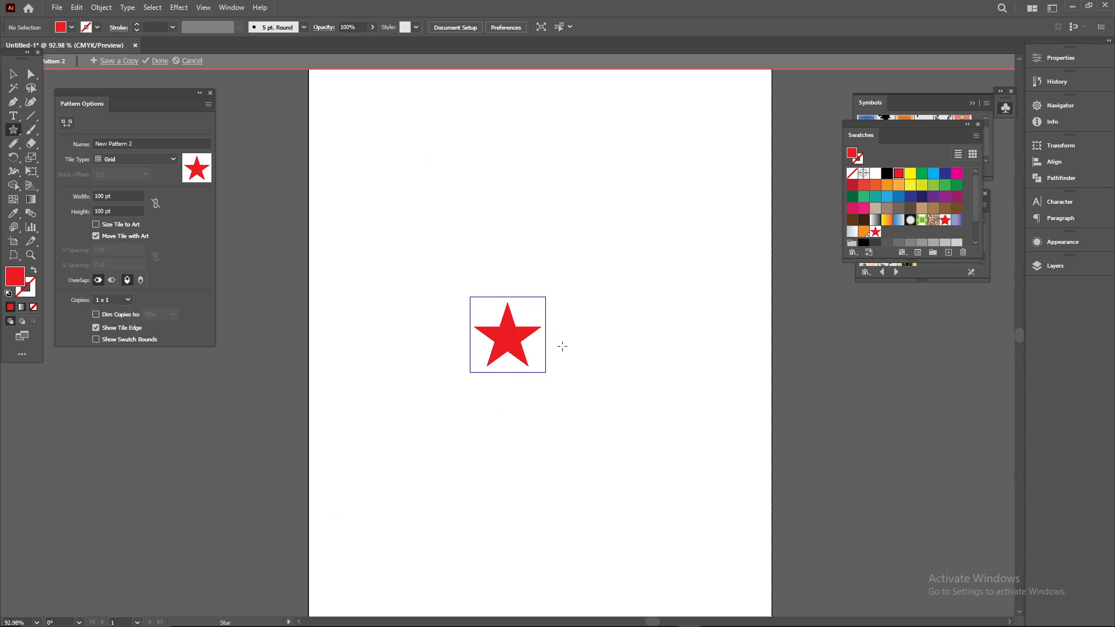
click(113, 300)
click(112, 326)
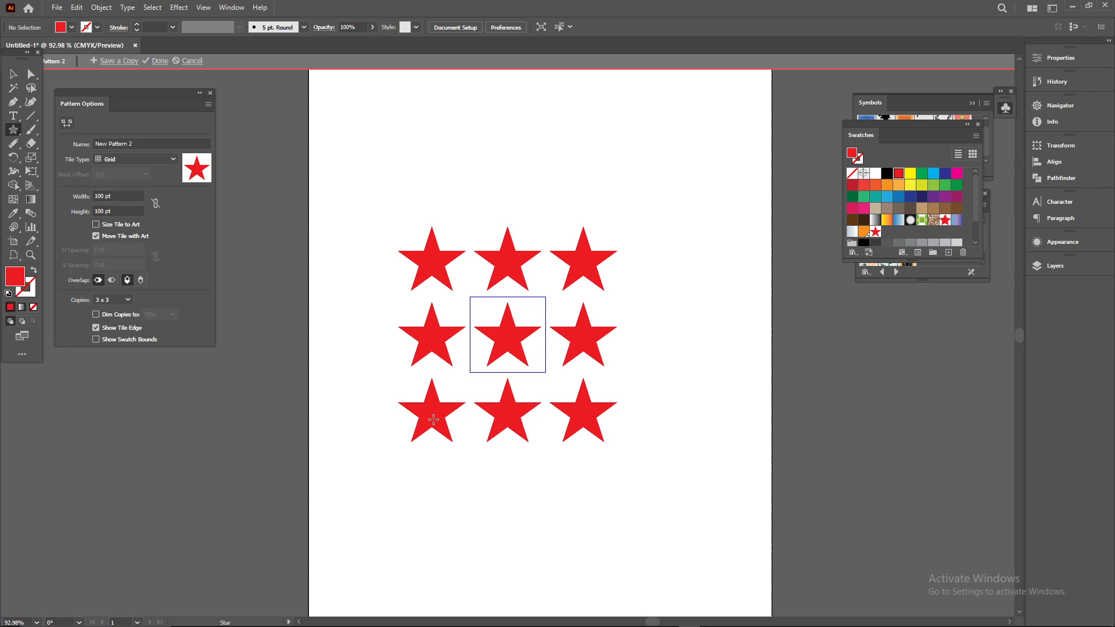
click(128, 300)
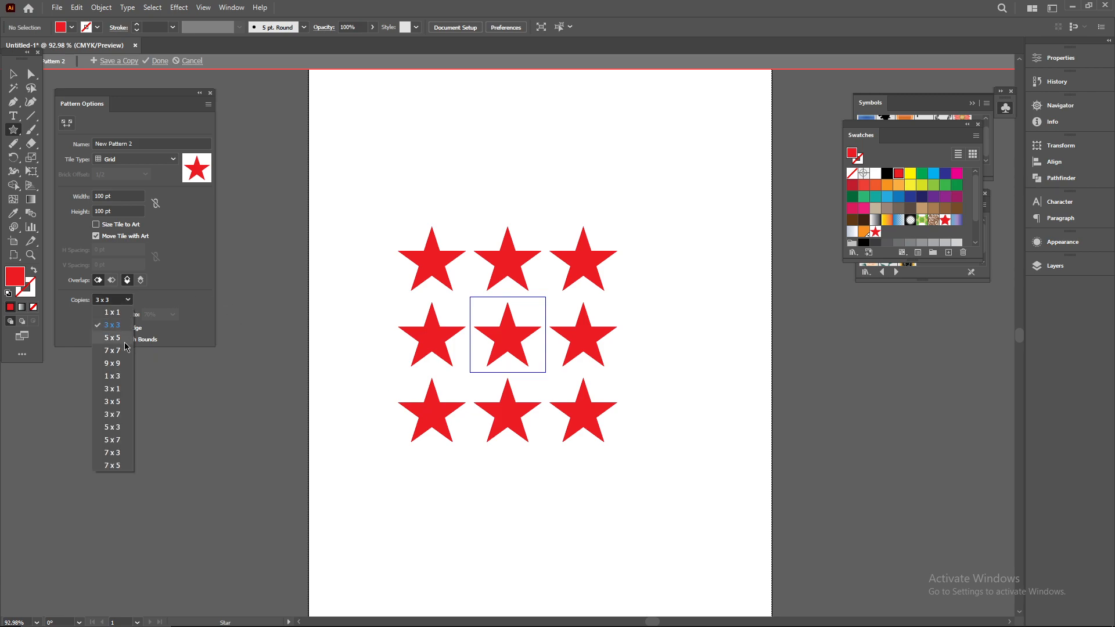
click(112, 337)
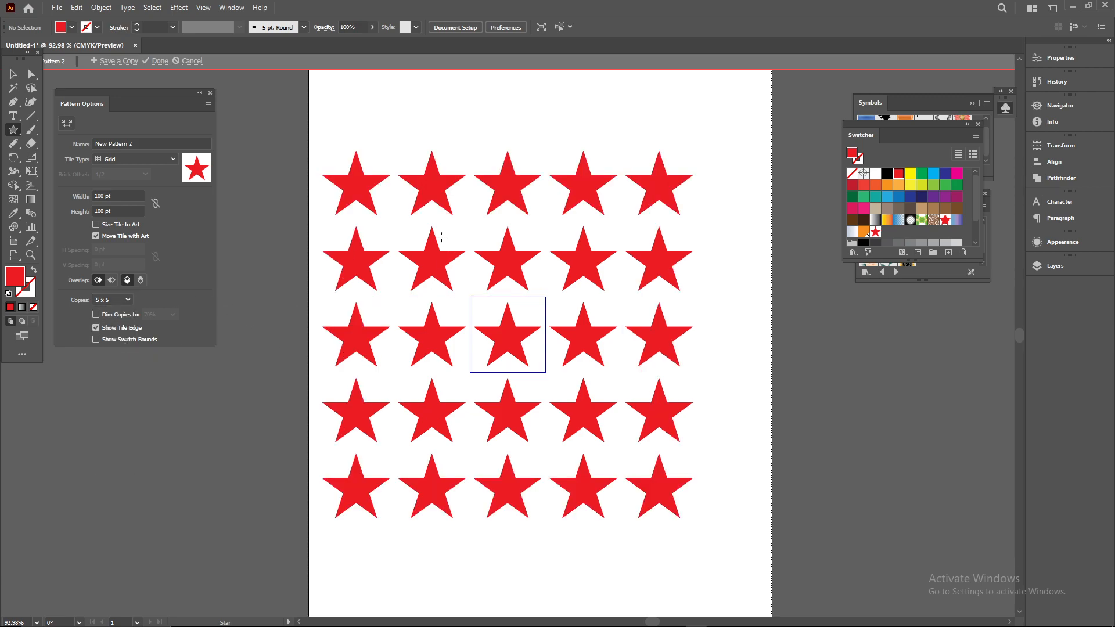
Preview the pattern with 1 x 3 and 3 x 1 copies, and set the copies back to 1 x 1.
click(113, 299)
click(112, 376)
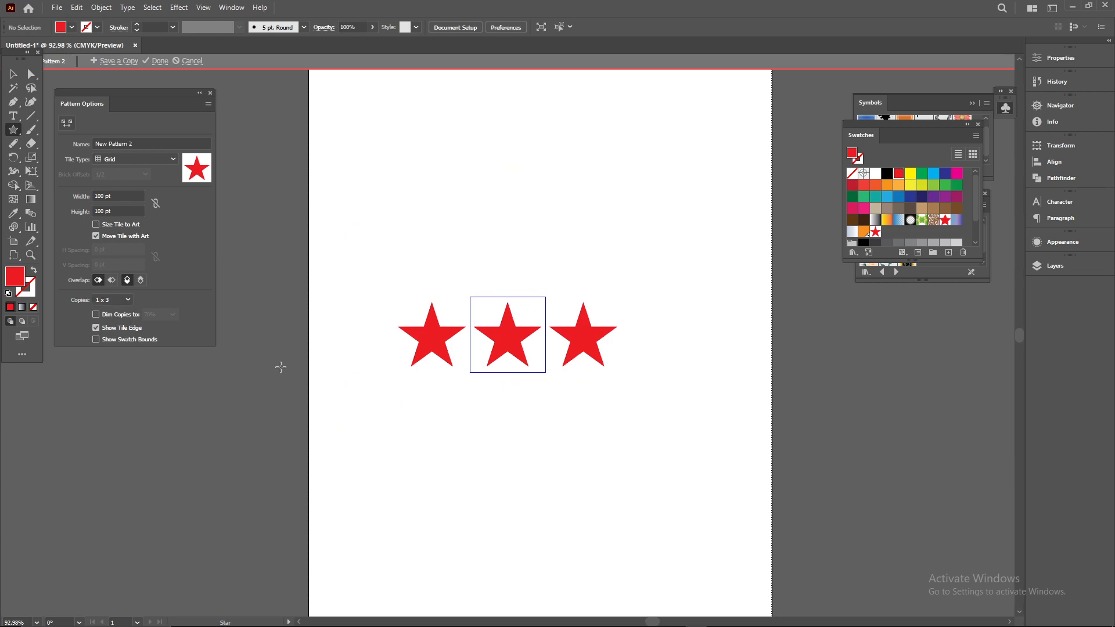
click(117, 300)
click(113, 389)
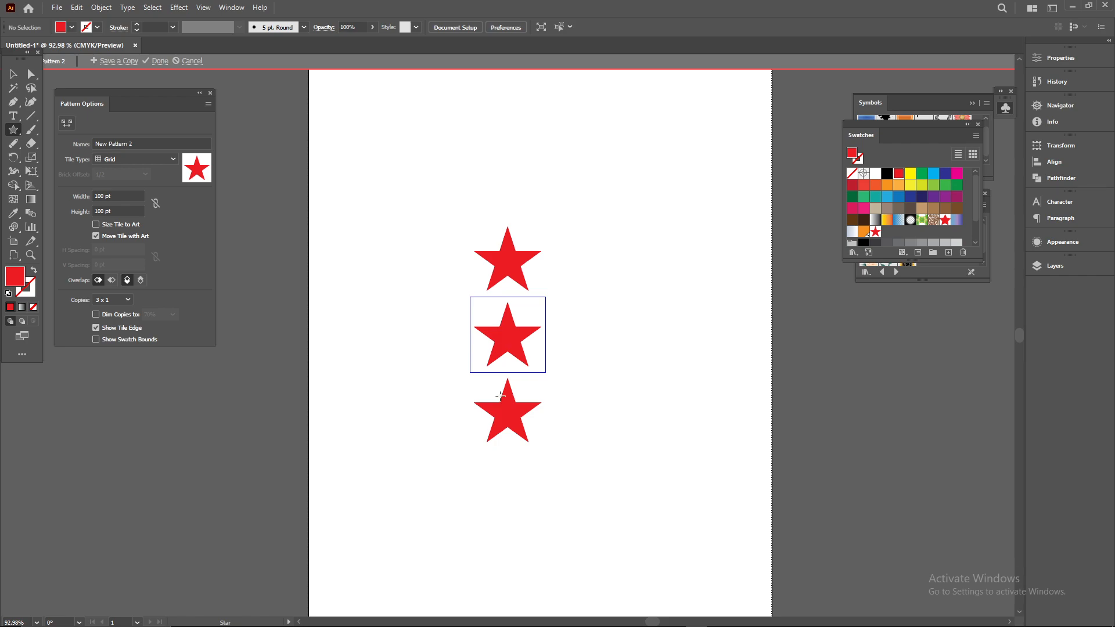
click(125, 300)
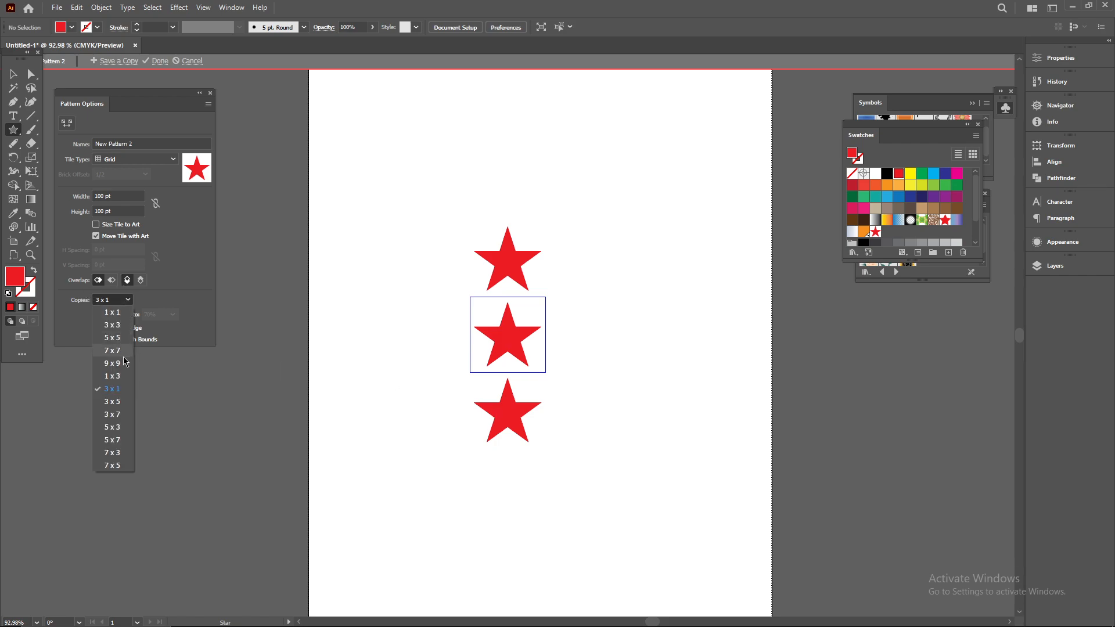
click(175, 317)
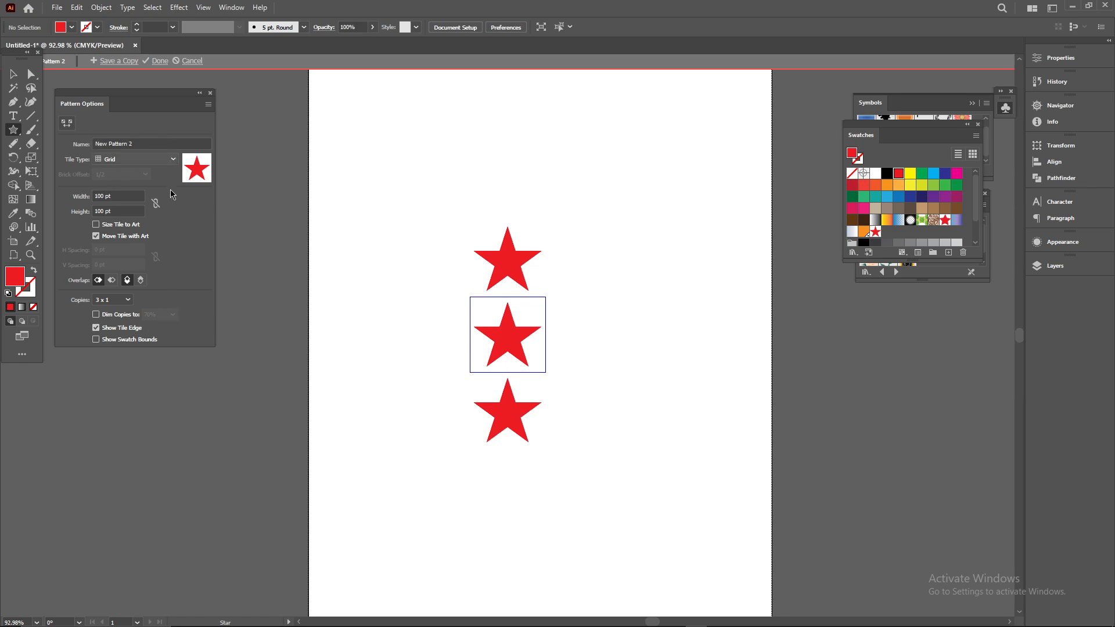
click(119, 300)
click(120, 315)
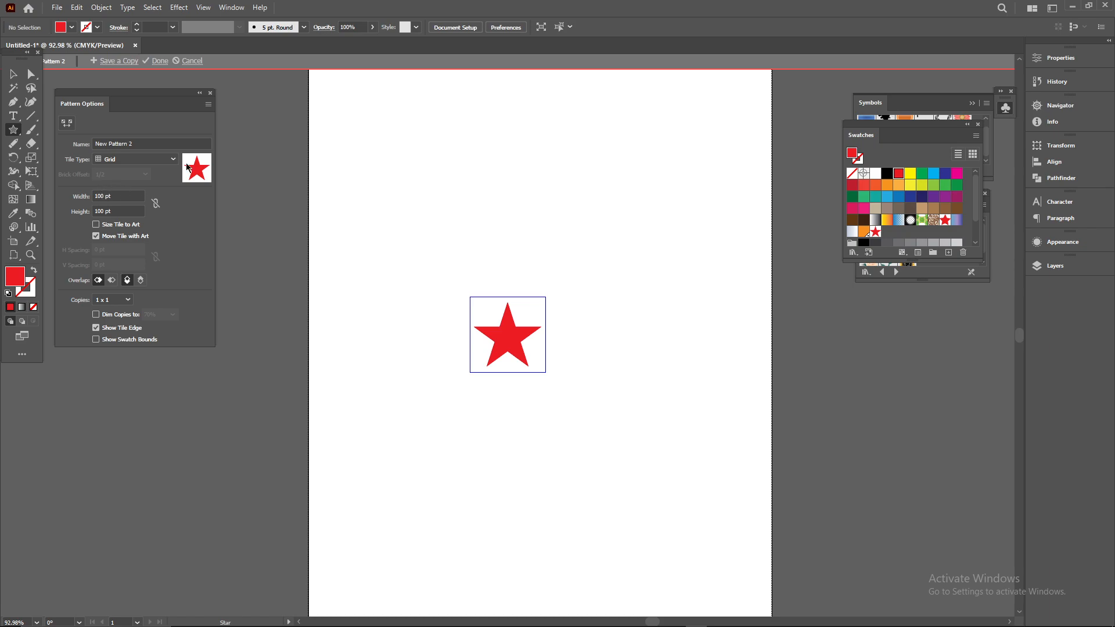
Close the pattern options and delete the star inside the pattern tile.
click(448, 270)
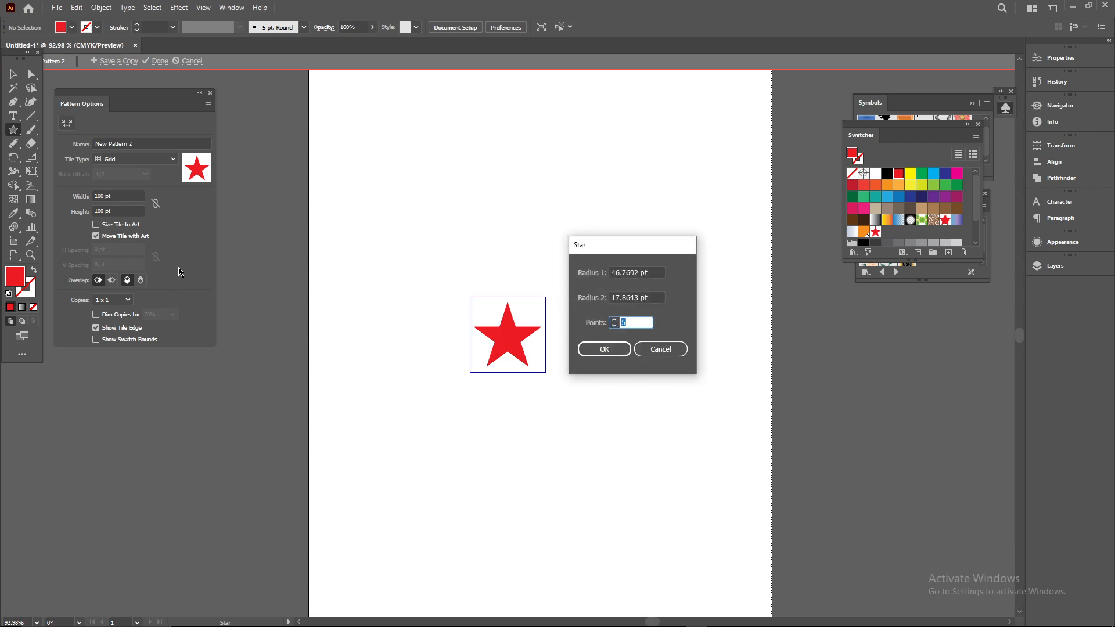
click(662, 348)
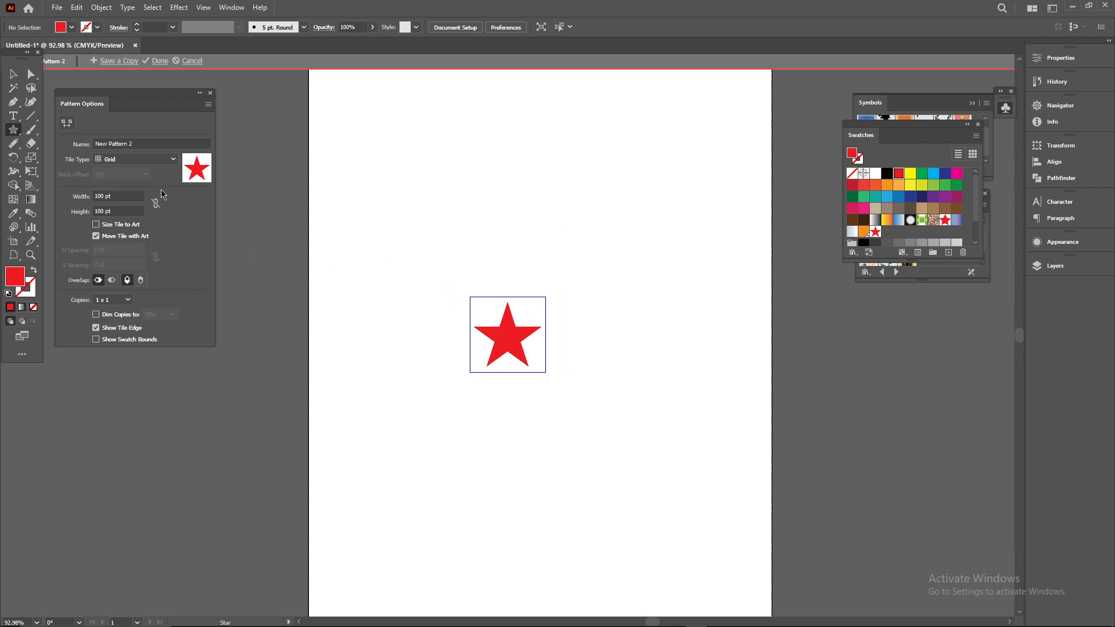
click(211, 94)
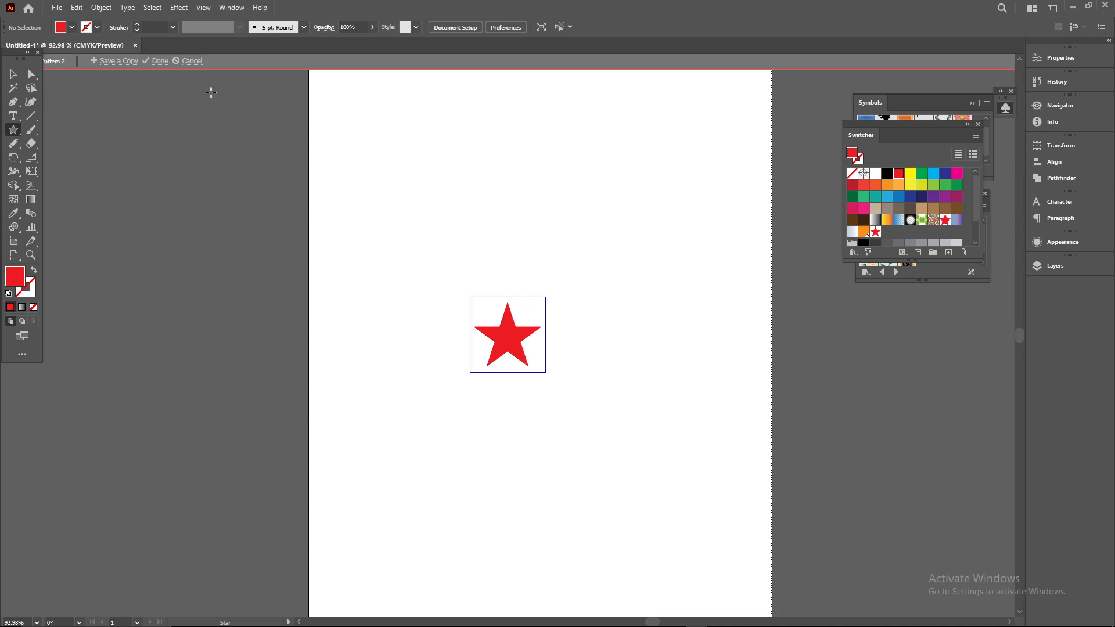
click(18, 73)
drag(511, 340, 469, 317)
key(Delete)
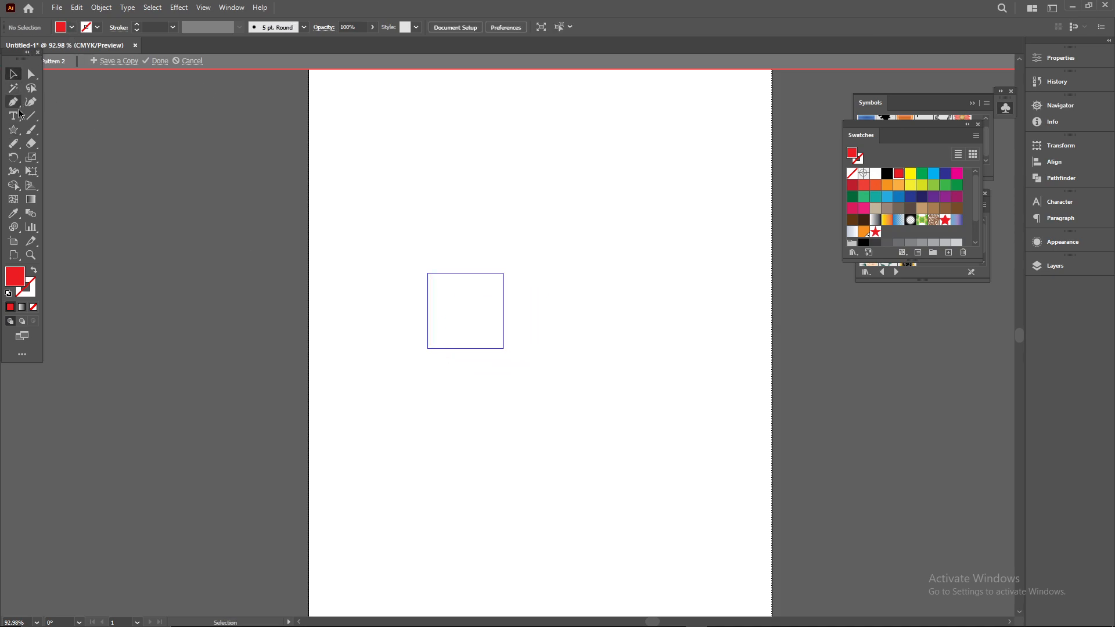
Exit pattern editing mode and delete the original star from the artboard.
drag(14, 129, 64, 129)
click(406, 248)
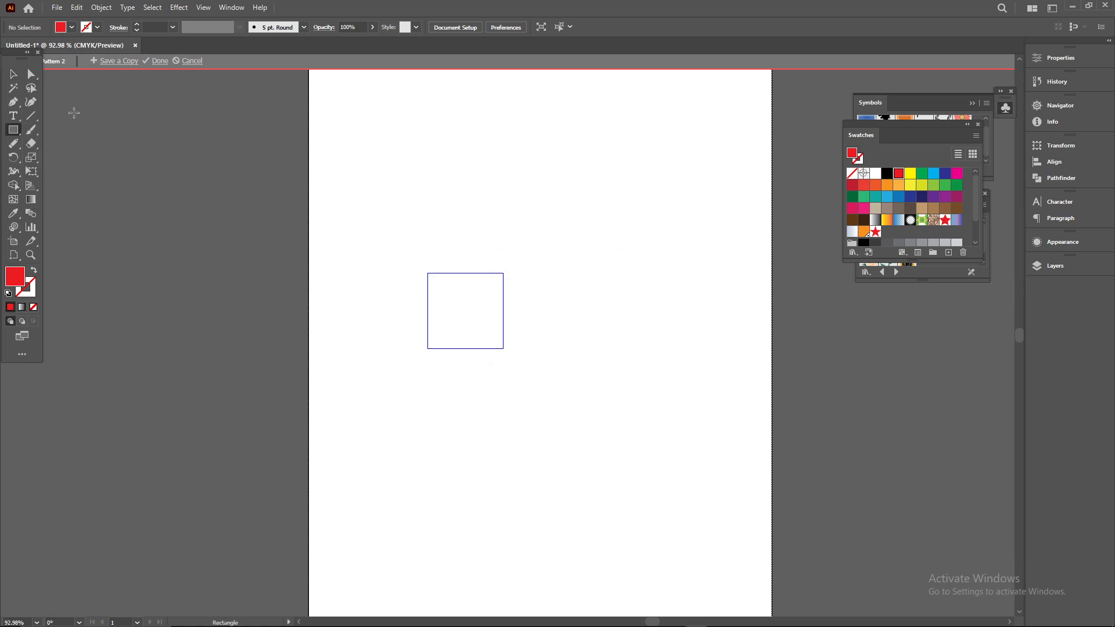
click(13, 75)
double_click(573, 170)
click(493, 267)
key(Delete)
Draw a rectangle about 548 by 412 pt on the artboard and fill it with the red star pattern swatch.
click(13, 129)
drag(341, 153, 755, 465)
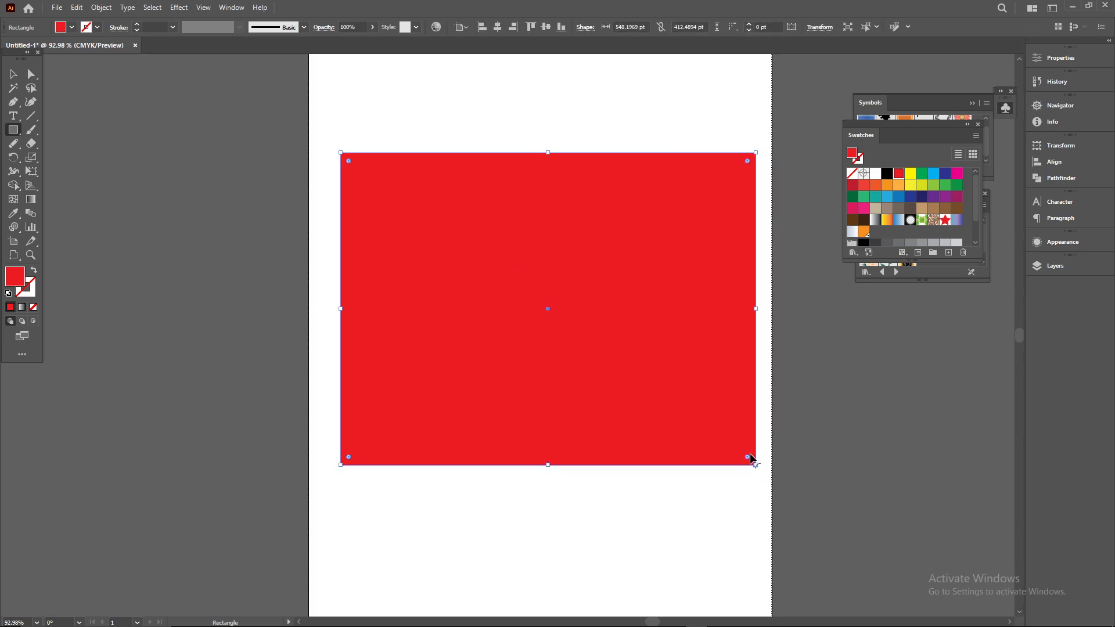
click(72, 29)
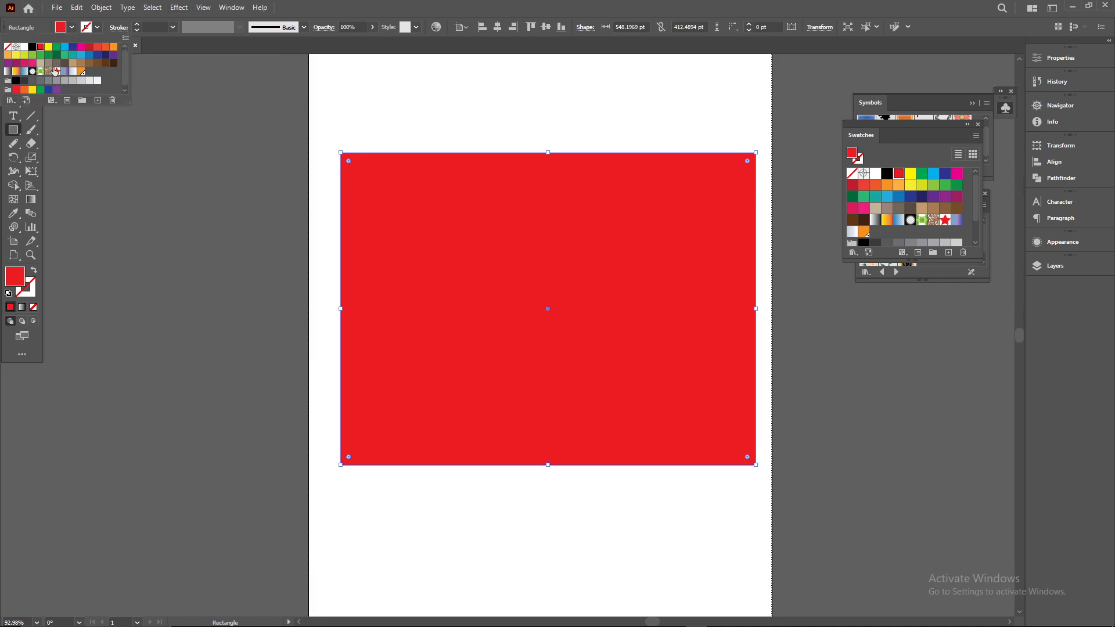
click(57, 72)
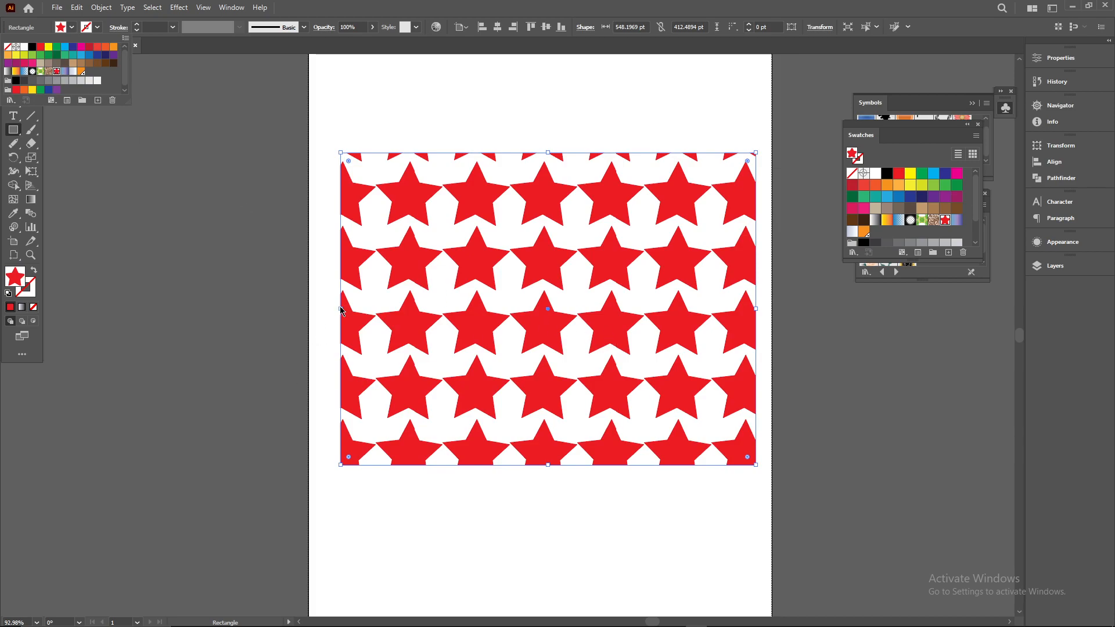
key(Escape)
key(v)
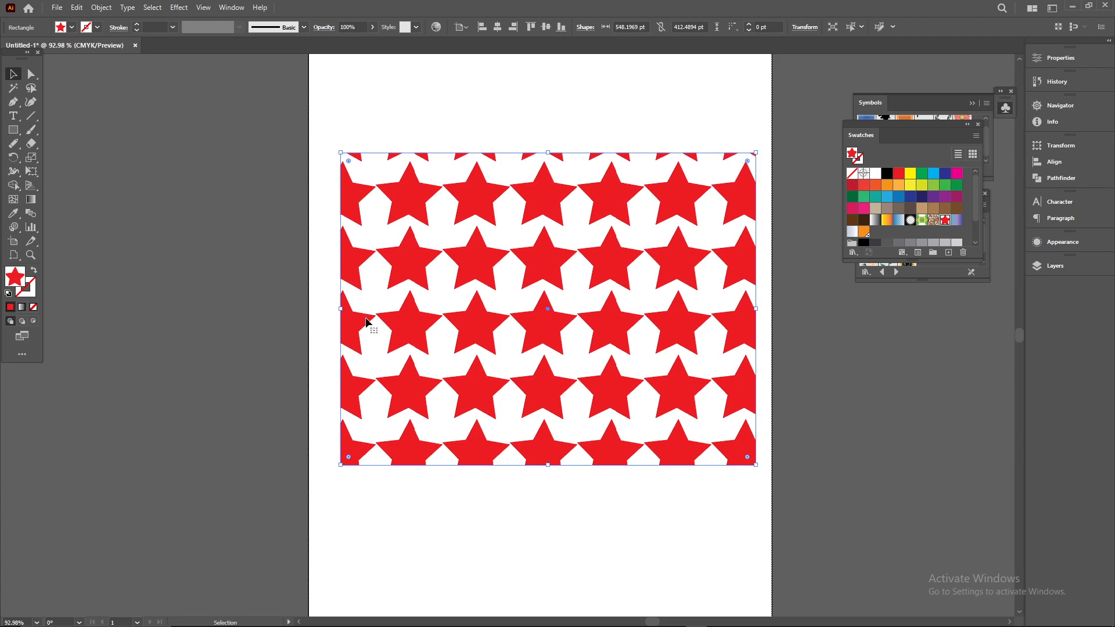
Resize the star-patterned rectangle from its left edge to a width of about 303 pt.
drag(340, 309, 225, 309)
drag(5, 308, 566, 320)
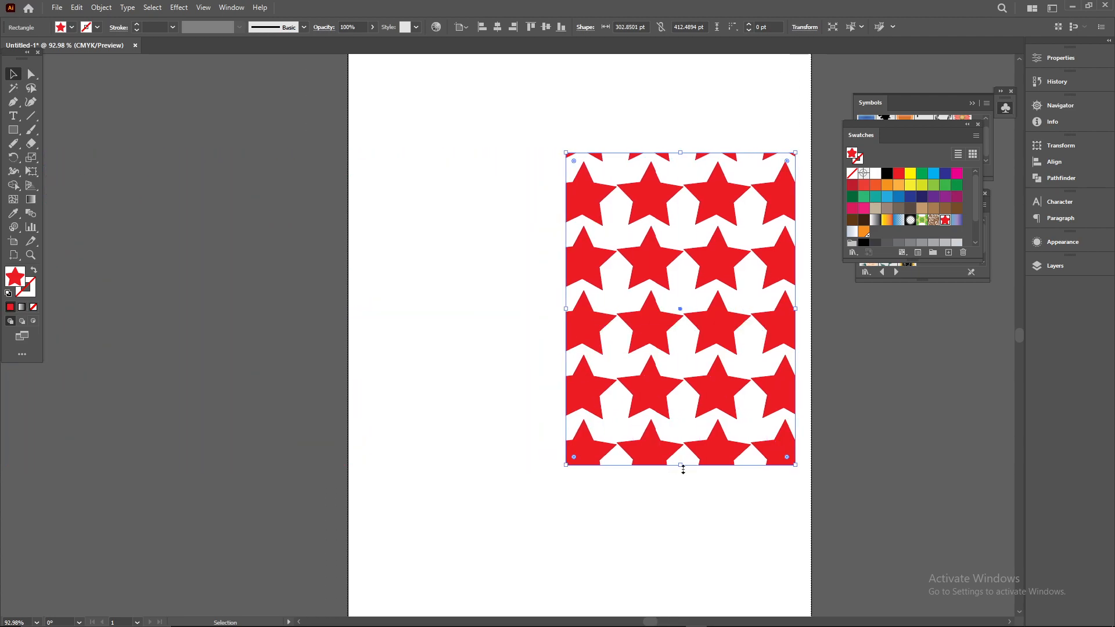
Move the star-patterned rectangle to the artboard's left edge and enlarge it to 612 pt wide and about 643 pt high.
drag(677, 464, 461, 393)
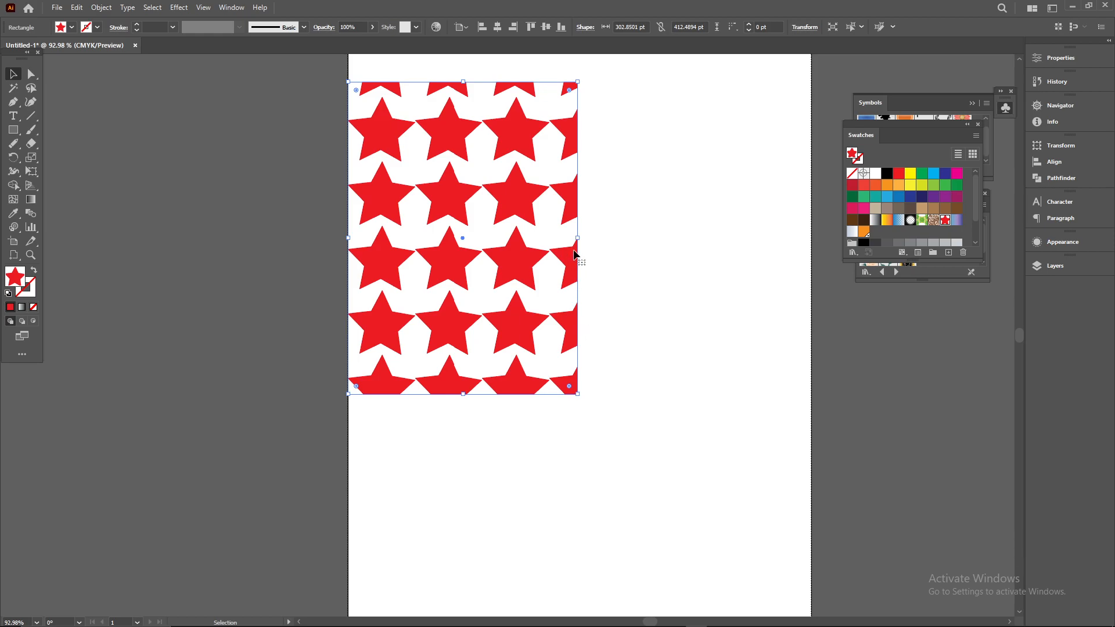
drag(578, 238, 812, 283)
drag(579, 395, 597, 571)
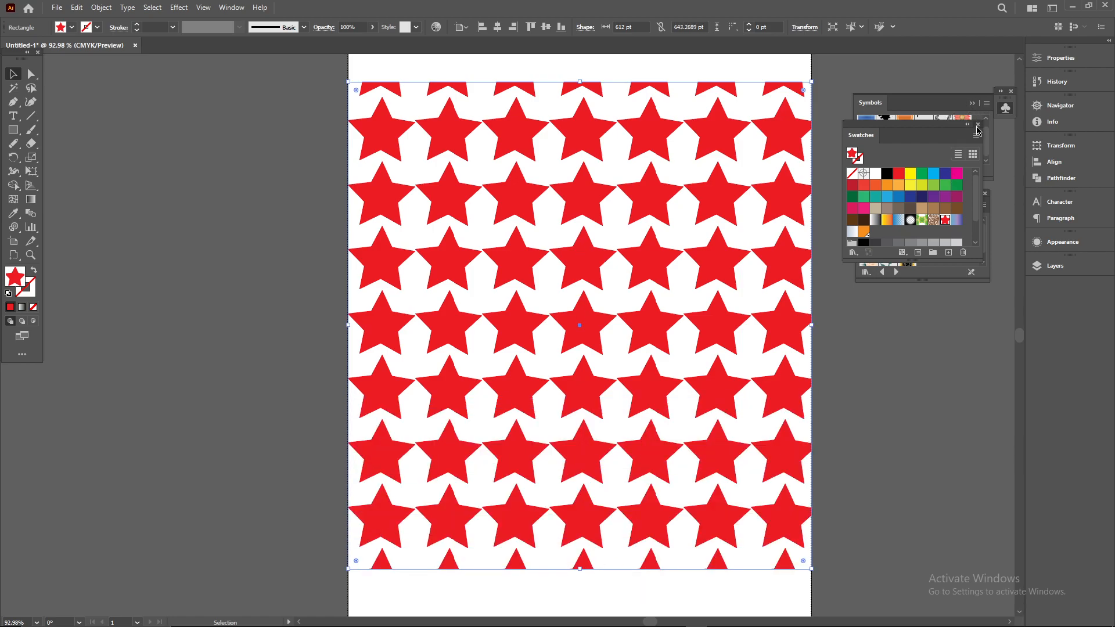
Close the floating Swatches, Symbols and Flowers symbol library panels.
click(978, 125)
click(972, 103)
click(1011, 91)
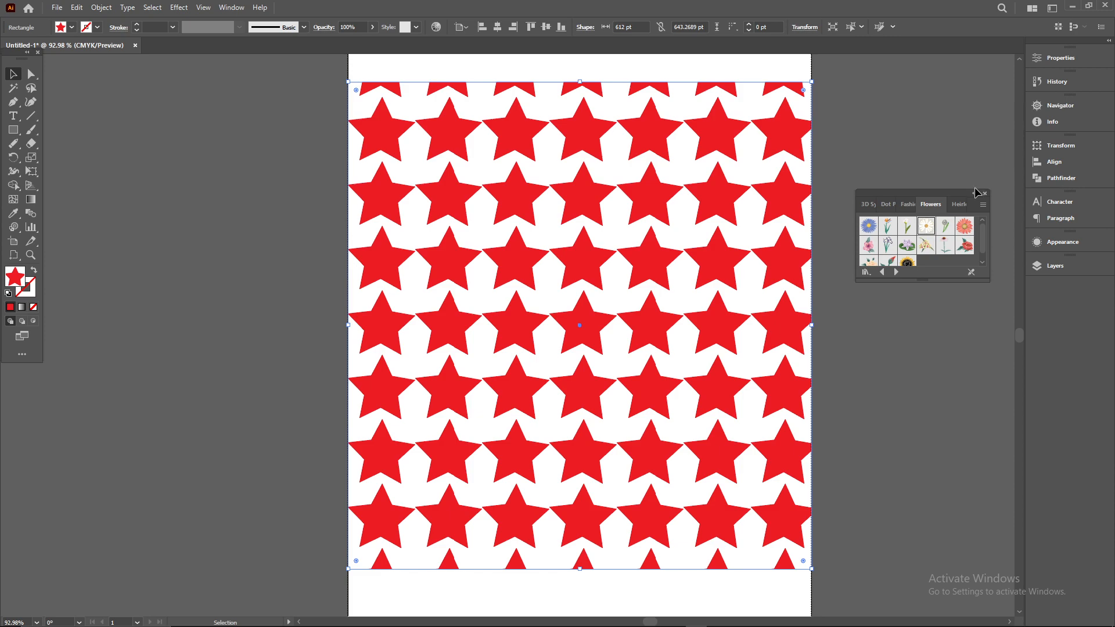
click(986, 194)
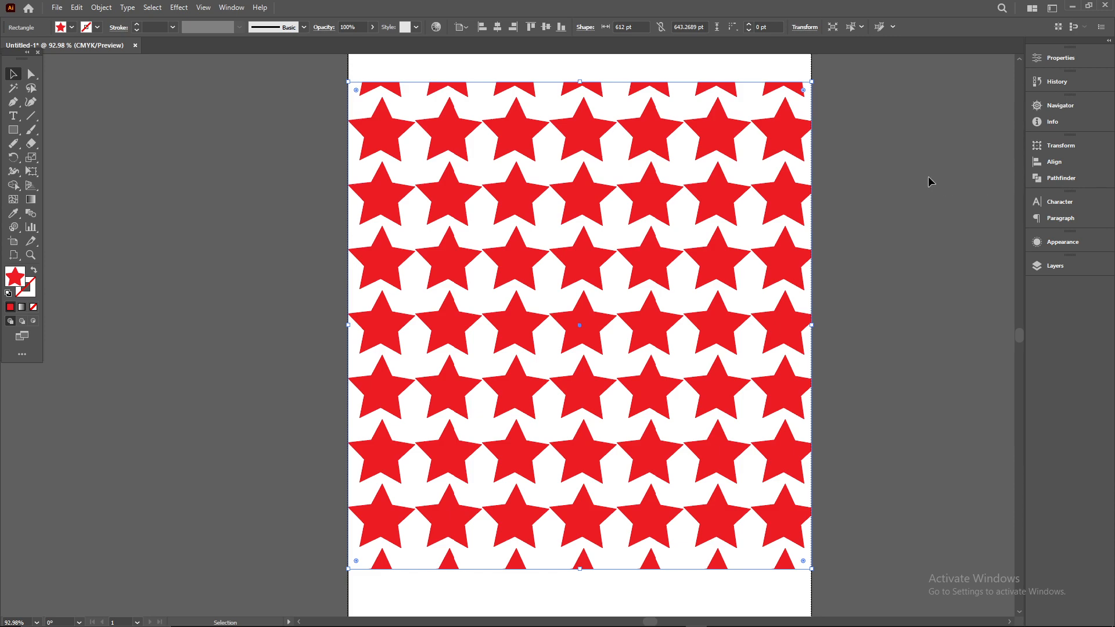
Check the Class-14 topics in Graphics.pdf in the browser, return to Illustrator and delete the star-patterned rectangle.
key(alt+Tab)
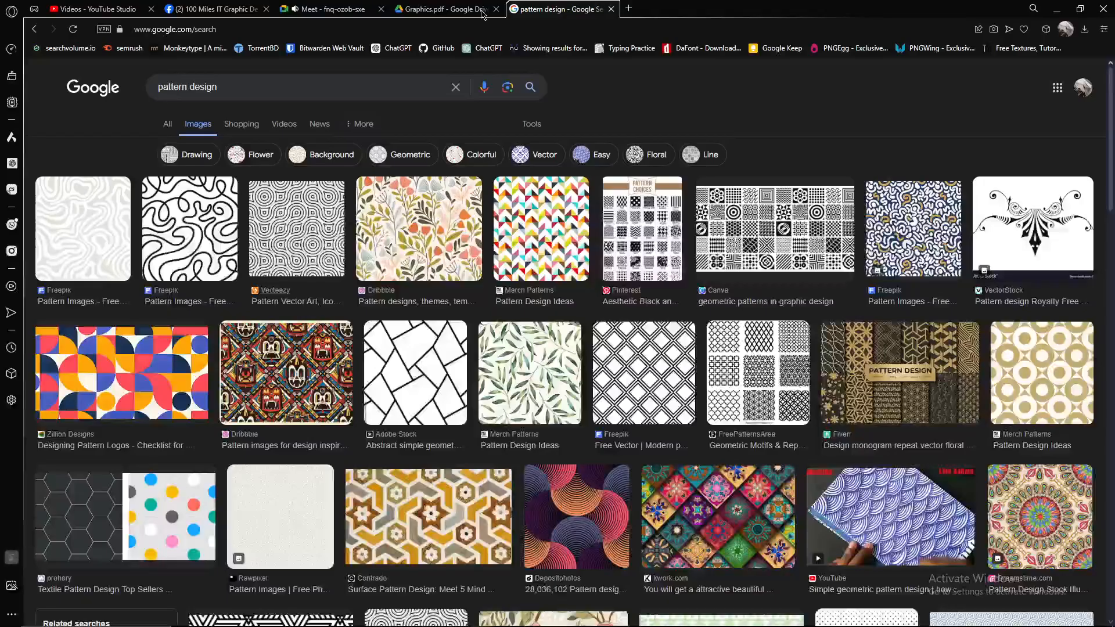
click(471, 9)
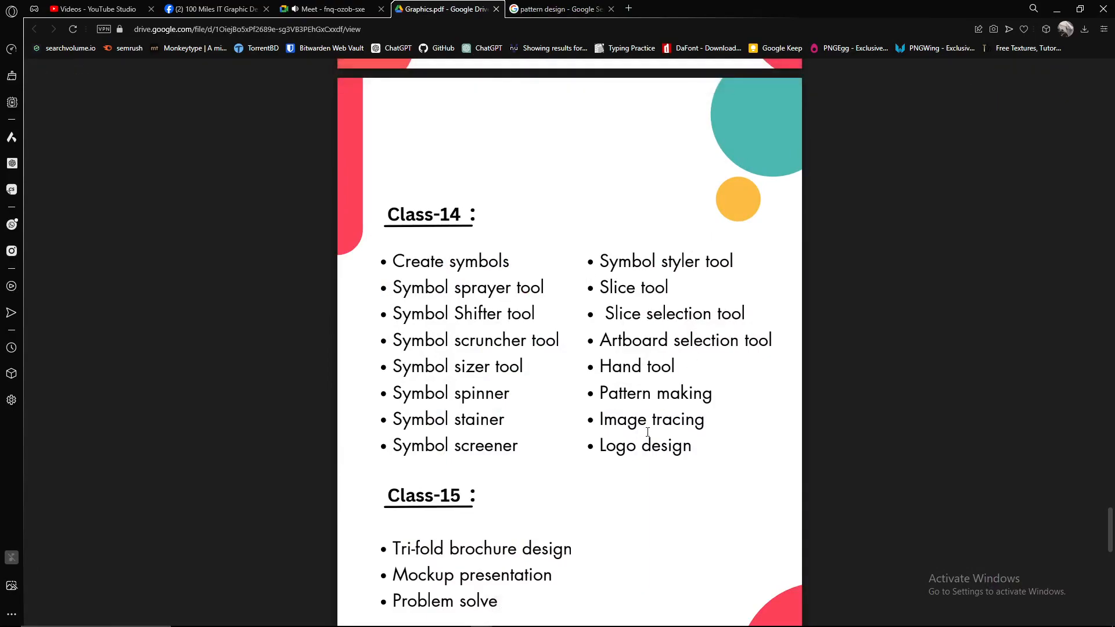
key(alt+Tab)
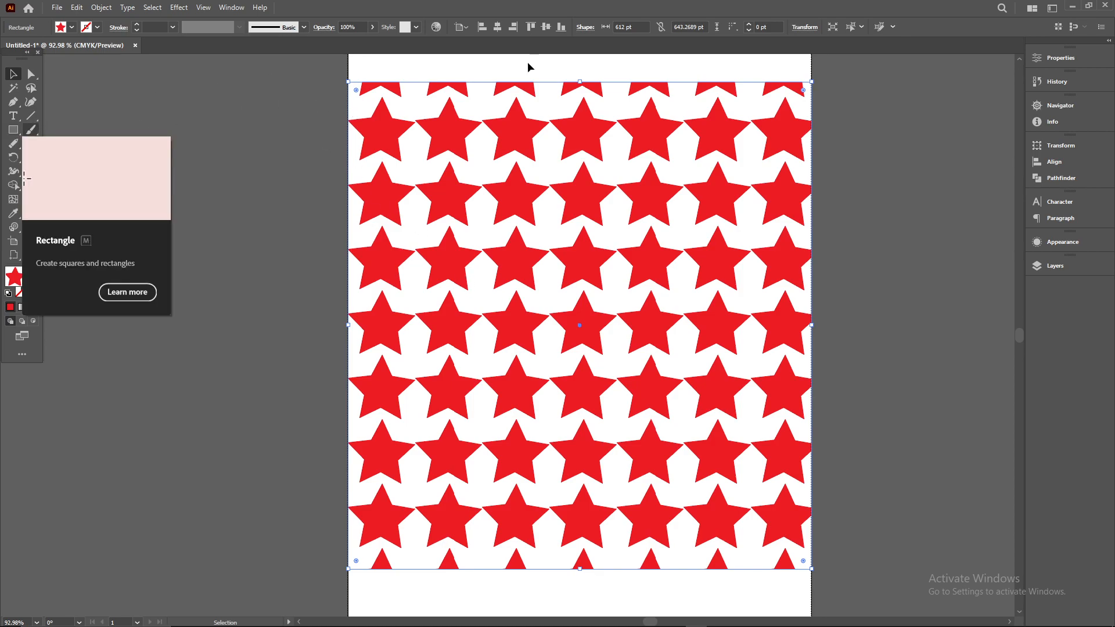
key(Delete)
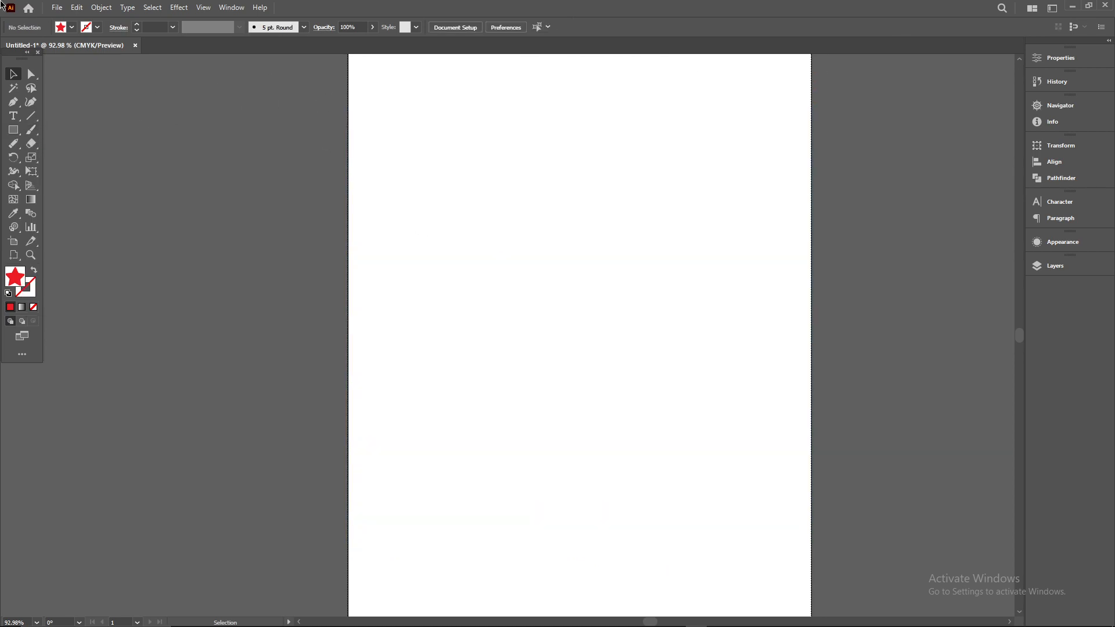
Draw a five-pointed star about 89 by 85 pt in the artboard's upper area and fill it with solid red.
drag(13, 130, 56, 184)
click(526, 210)
click(617, 349)
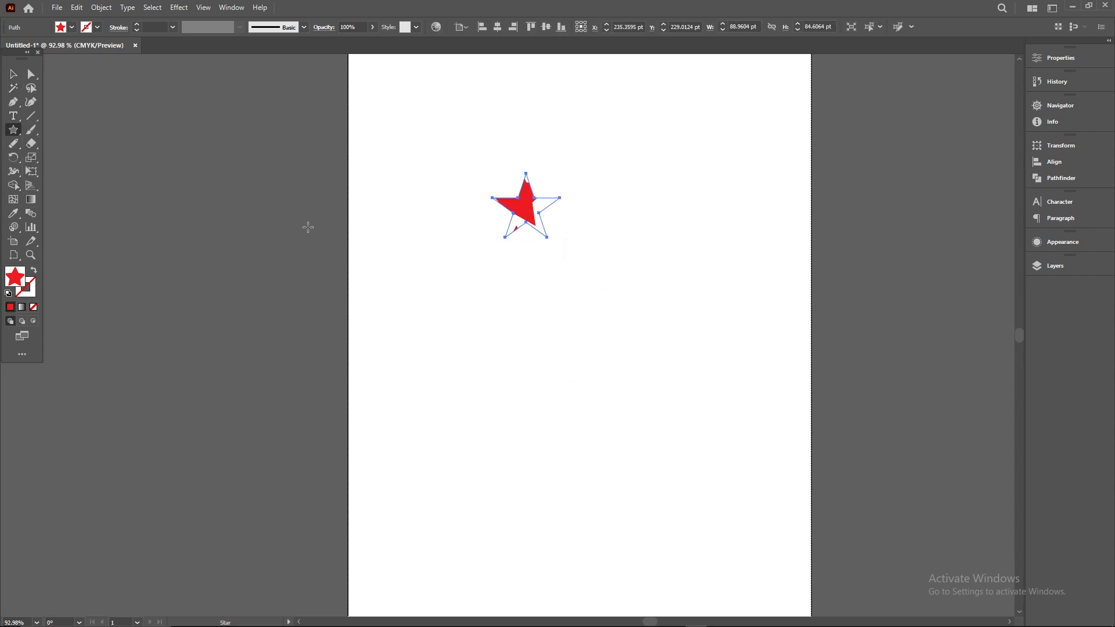
click(71, 26)
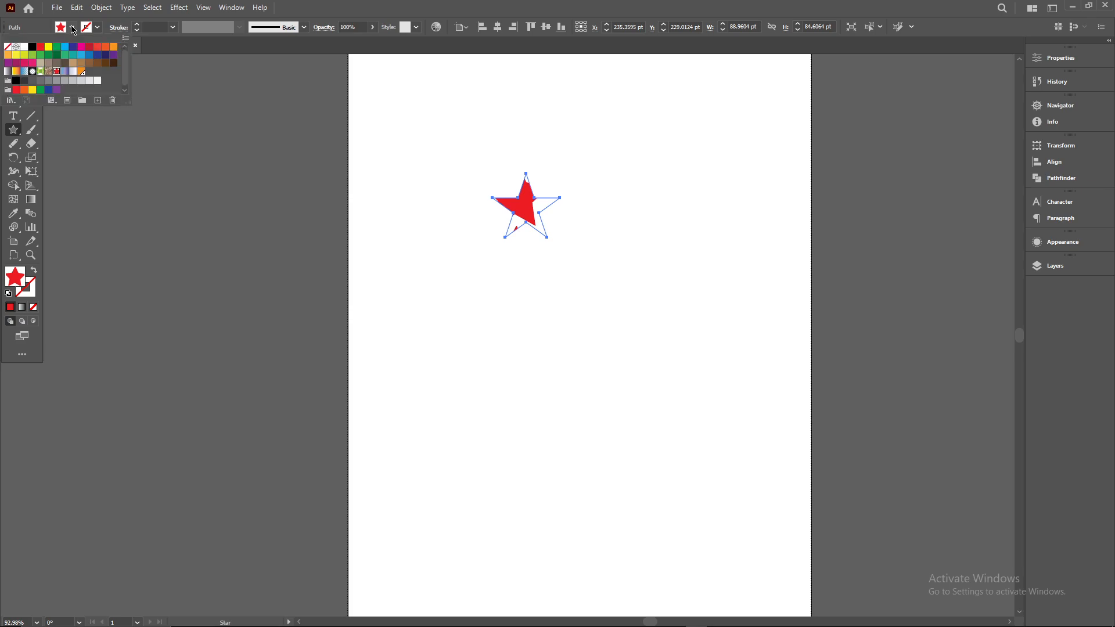
click(40, 47)
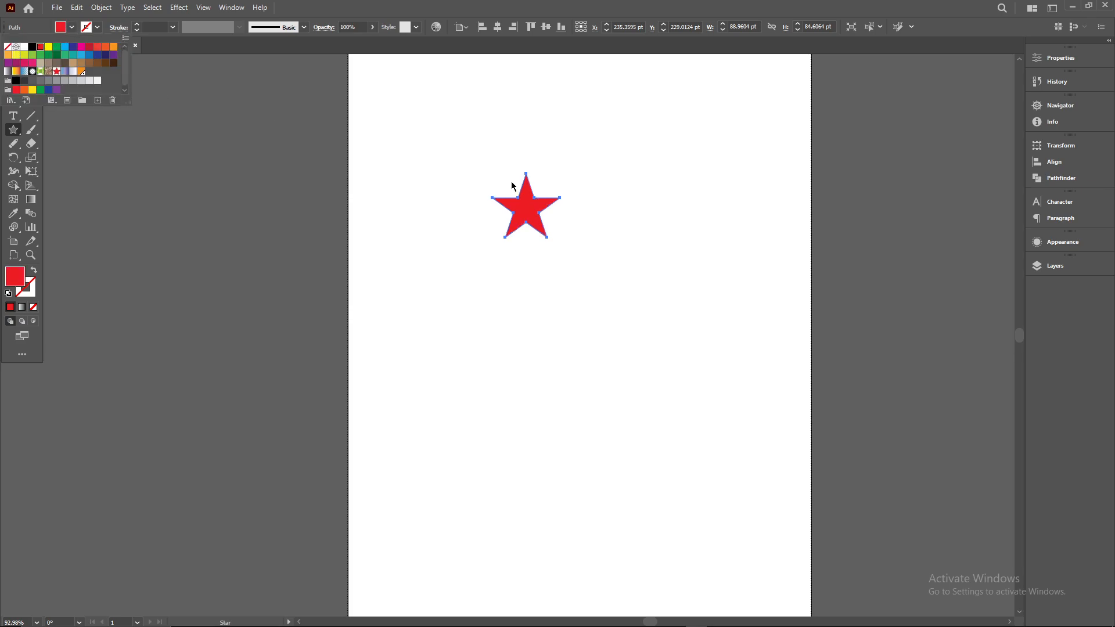
Make a pattern from the red star with a Grid tile type and 5 x 5 copies, and try the Pattern Tile tool.
click(99, 6)
mouse_move(185, 322)
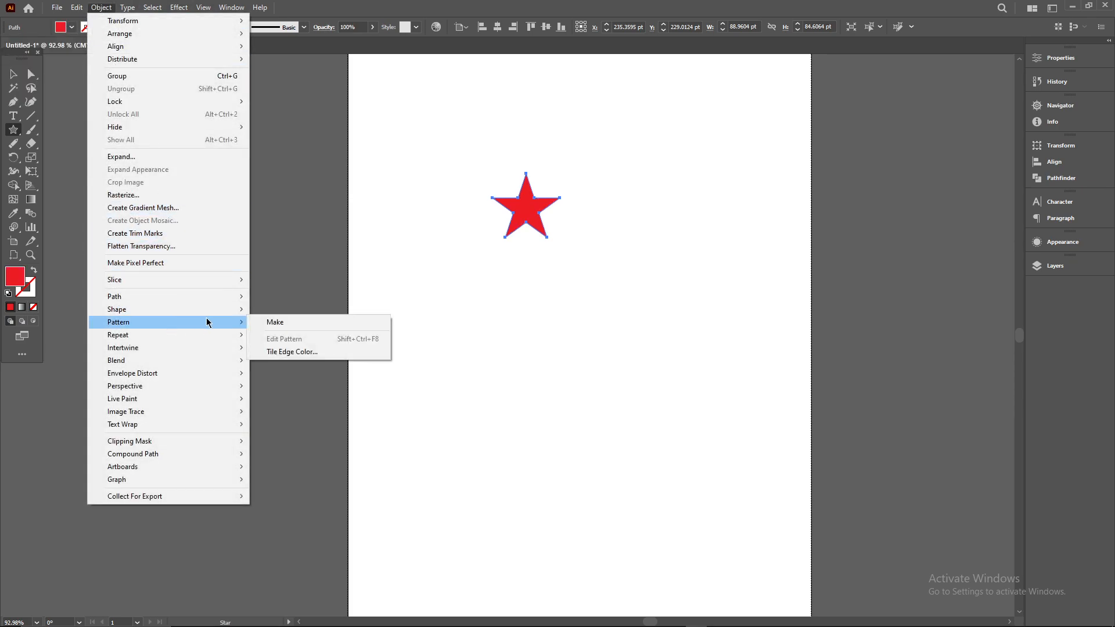
click(317, 324)
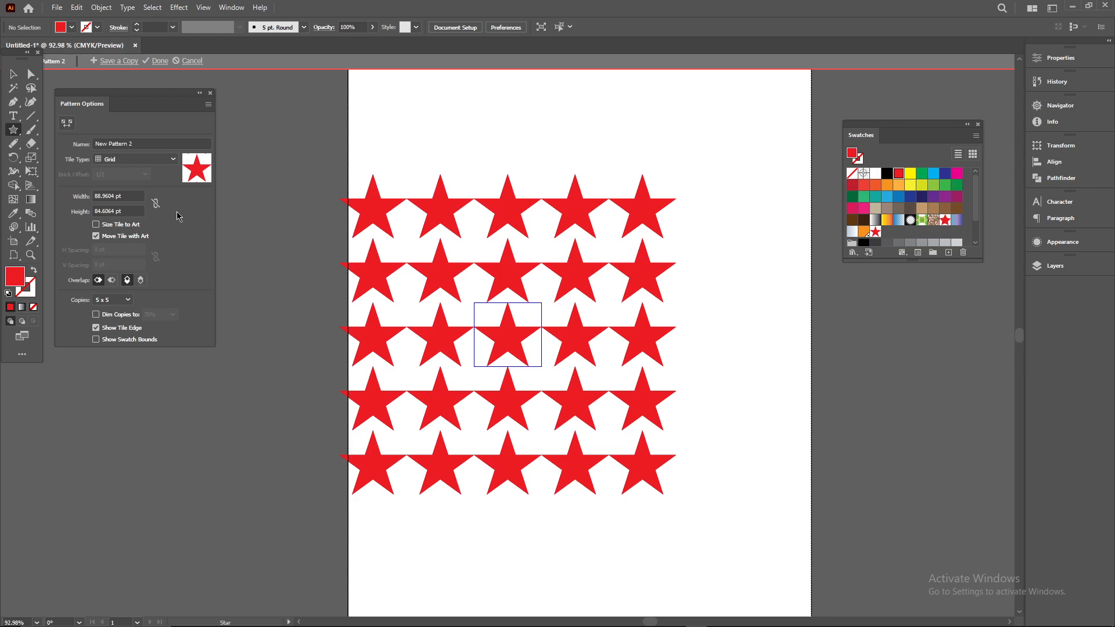
click(68, 128)
click(68, 128)
click(68, 127)
click(68, 127)
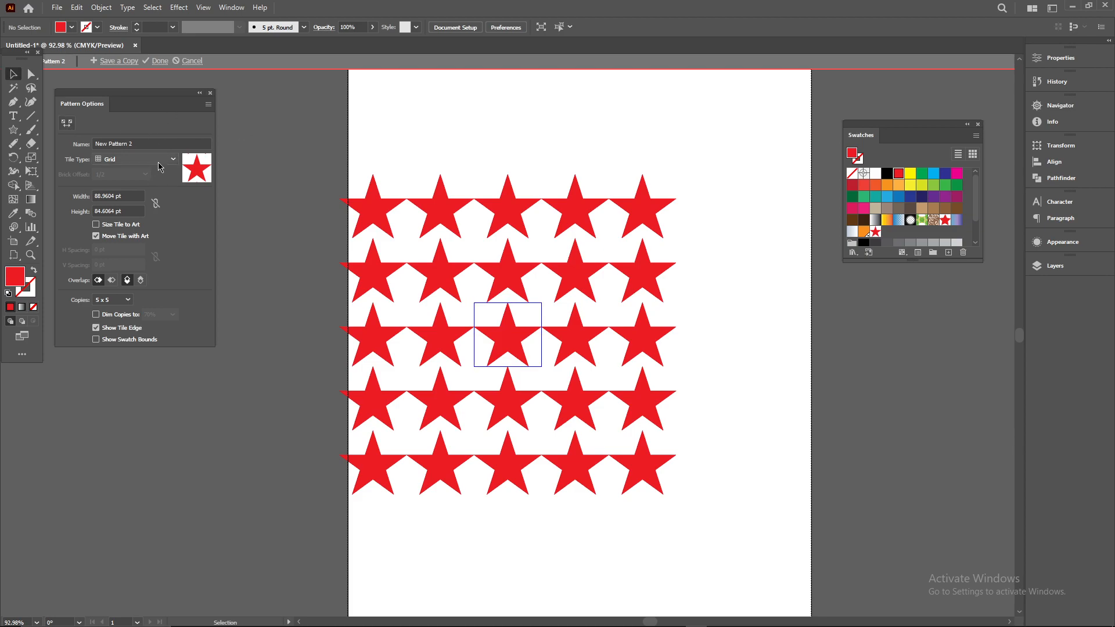
Leave pattern editing mode and delete the red source star from the artboard.
key(ctrl+s)
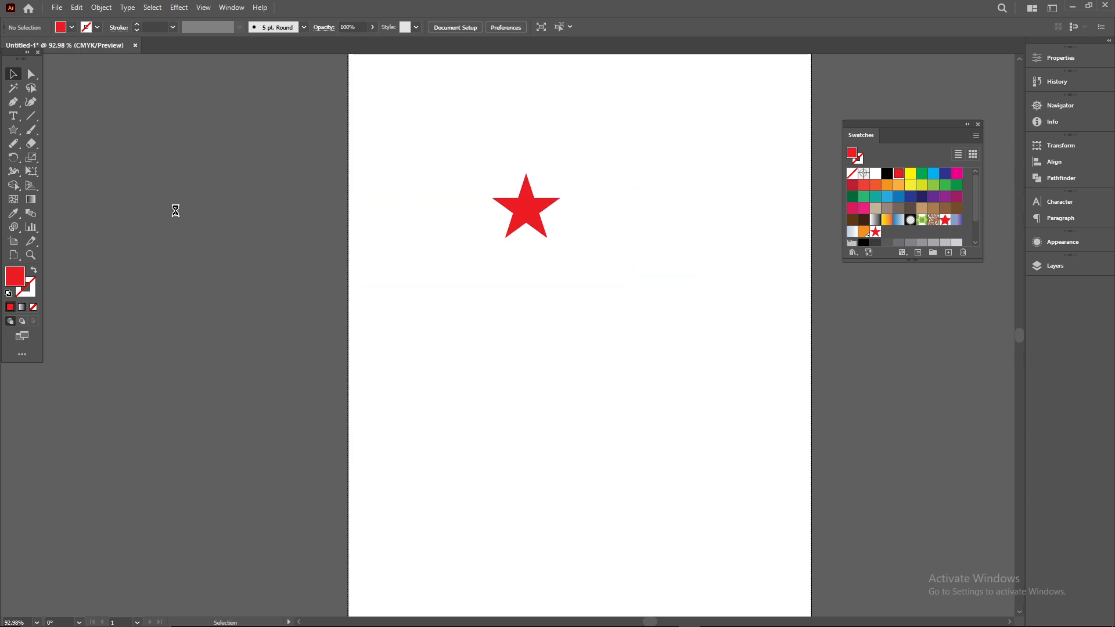
click(516, 350)
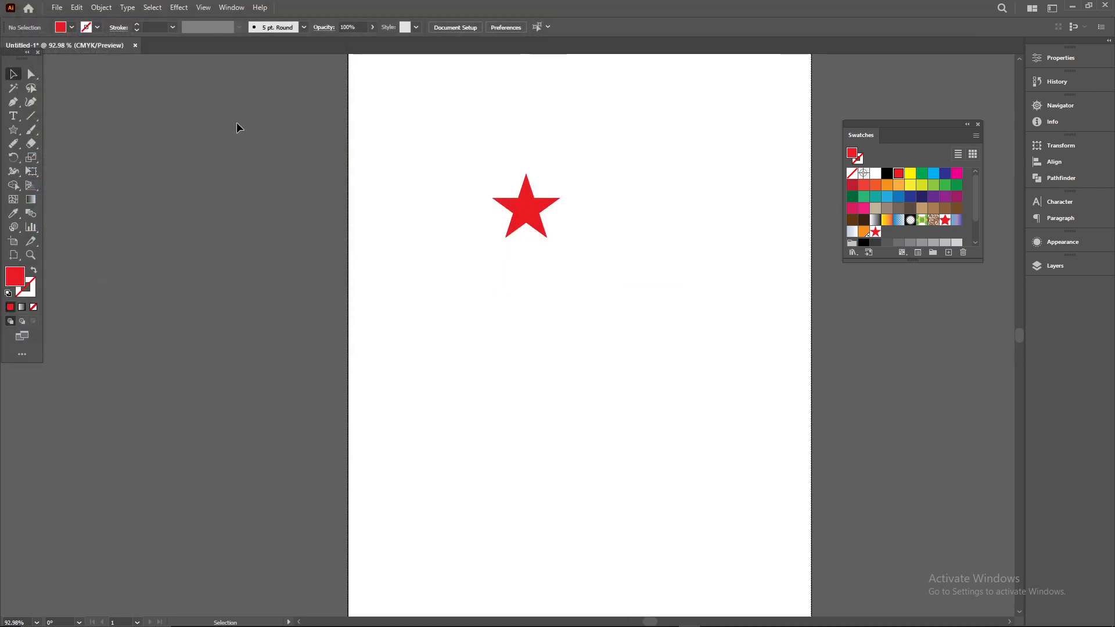
click(535, 222)
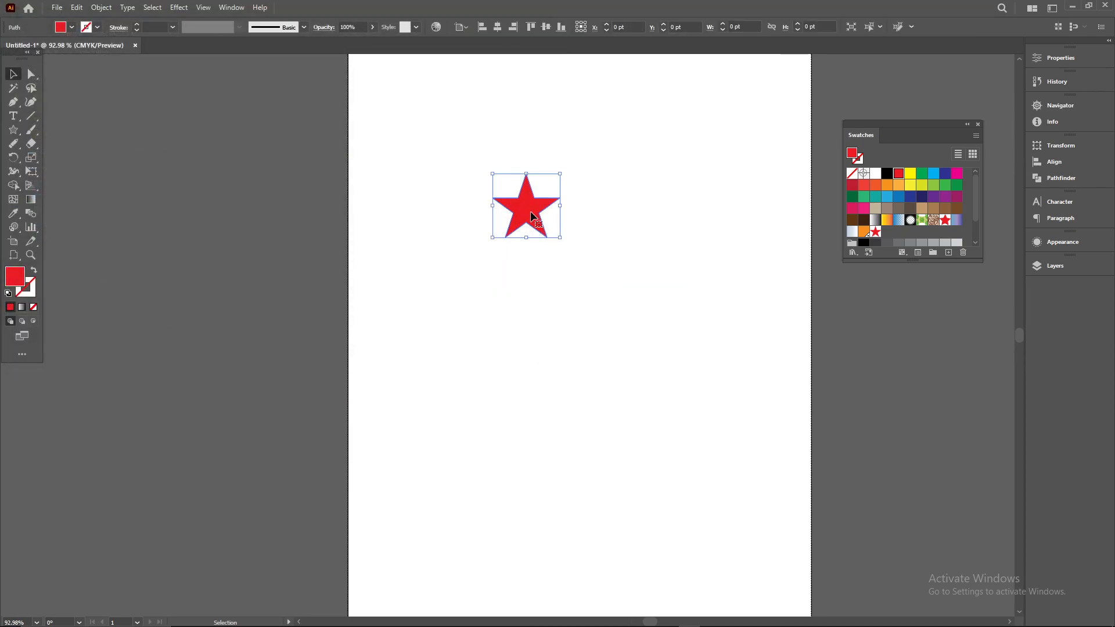
key(Delete)
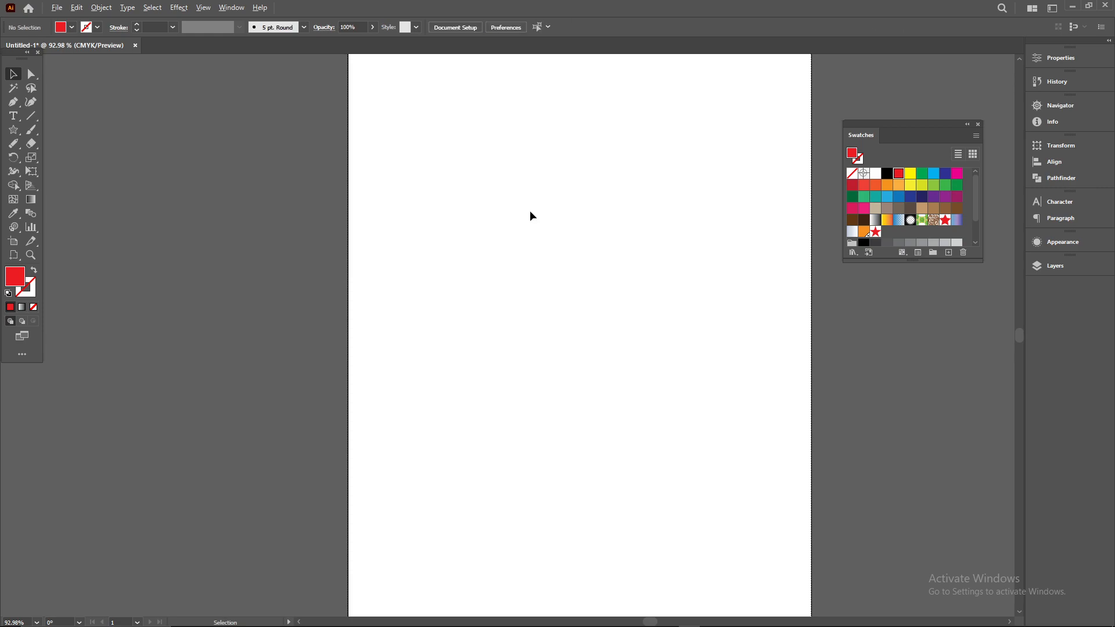
key(alt+Tab)
key(alt+Tab)
Place the image subuwu (1) from the Downloads folder onto the artboard.
click(58, 8)
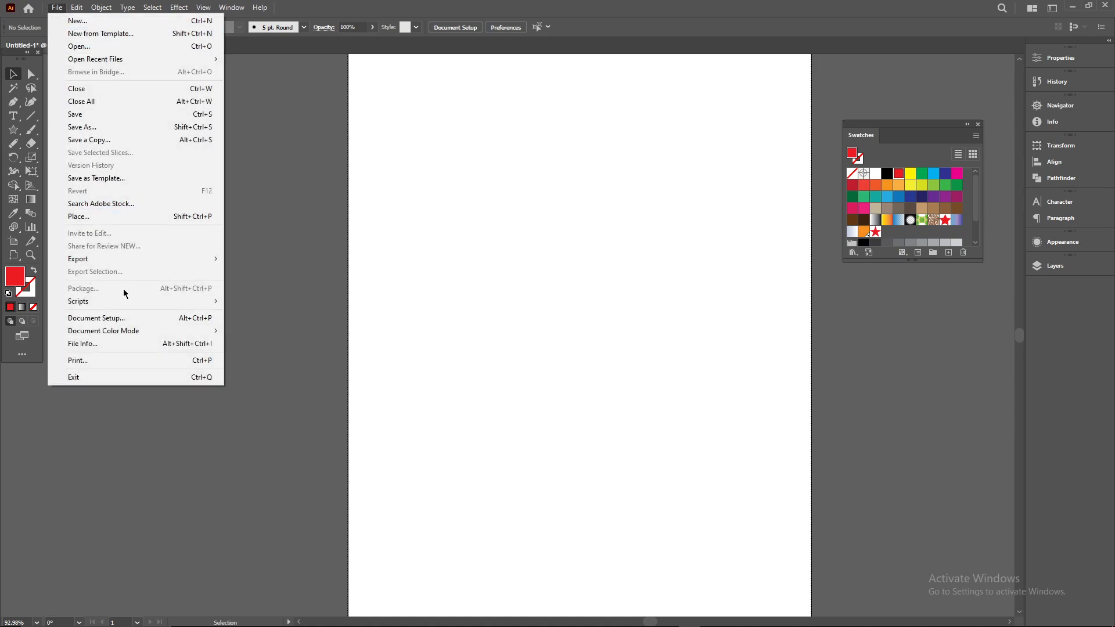
click(145, 218)
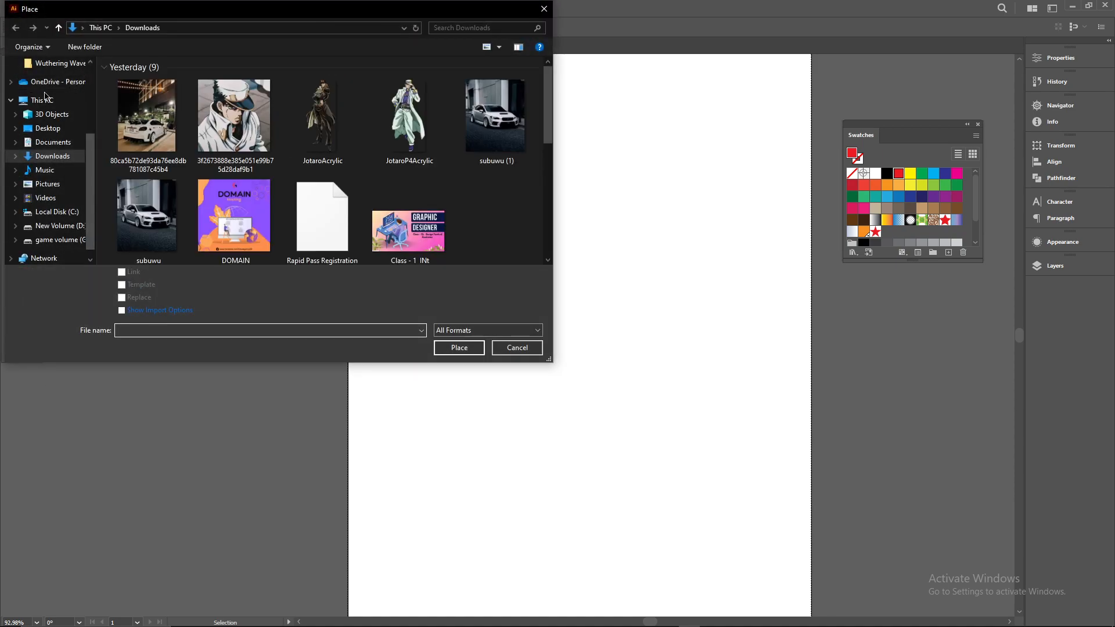
scroll(378, 204, down, 3)
scroll(380, 203, up, 3)
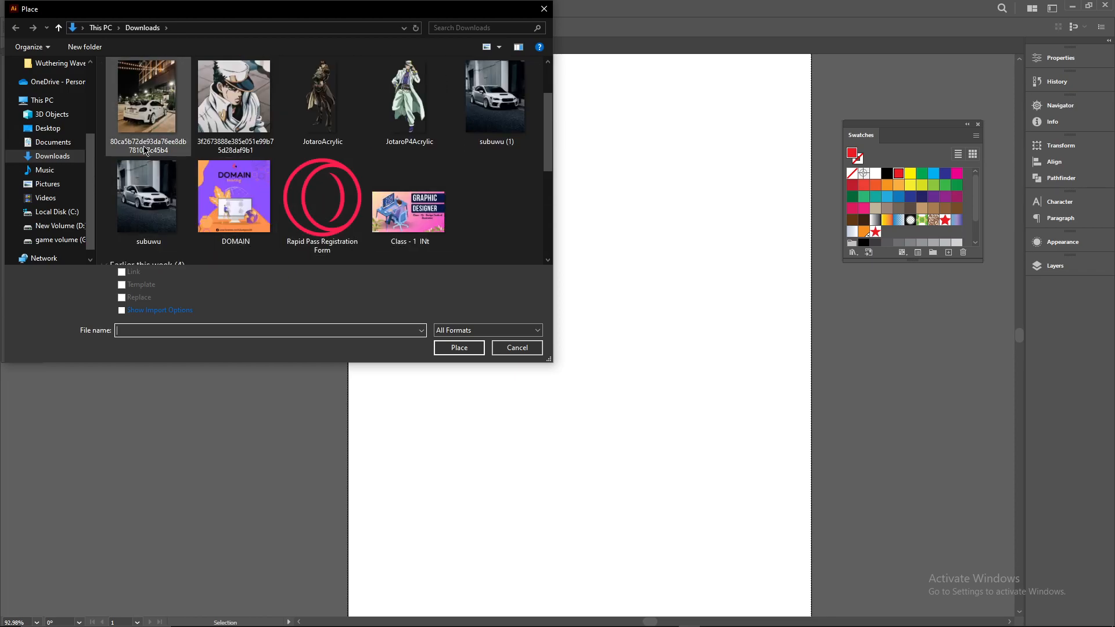
scroll(262, 186, down, 3)
scroll(489, 206, up, 3)
scroll(489, 204, up, 1)
click(494, 116)
click(459, 348)
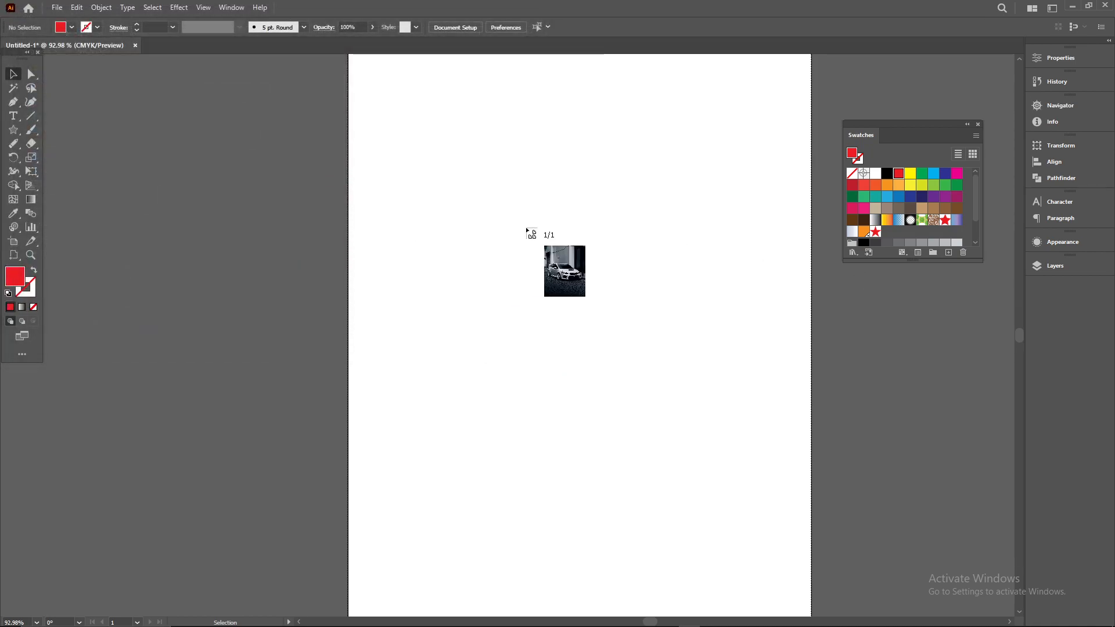
click(520, 242)
Scale the placed car image to about 430 by 536 pt, centre it roughly on the artboard, and close the Swatches panel.
drag(694, 405, 379, 158)
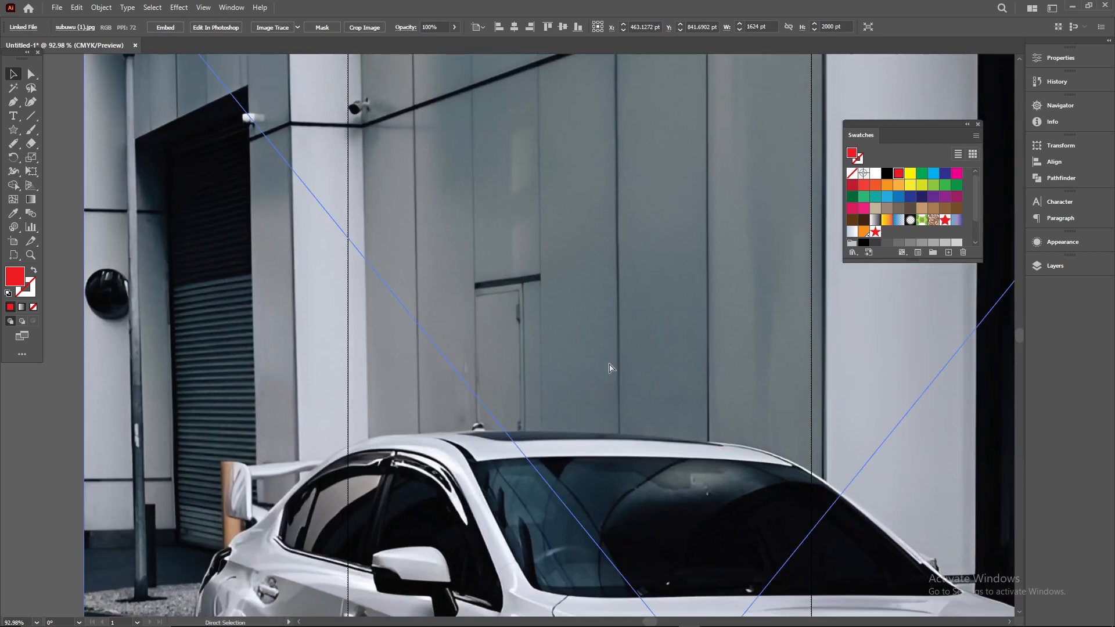
drag(725, 482, 297, 65)
drag(687, 504, 491, 251)
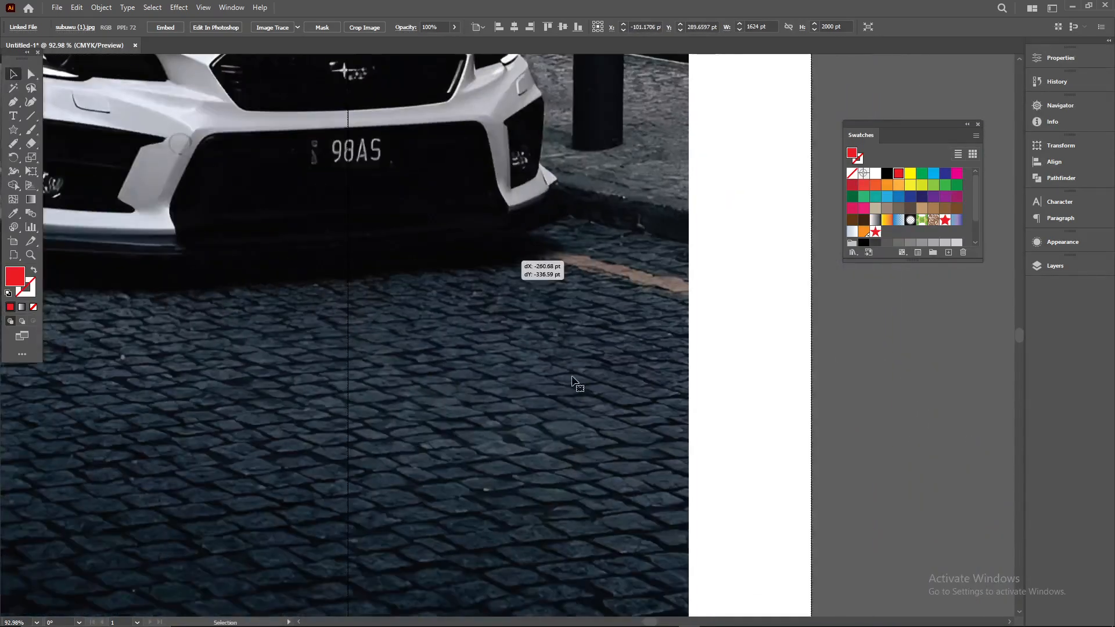
drag(591, 474, 591, 197)
drag(669, 461, 572, 305)
drag(482, 226, 697, 557)
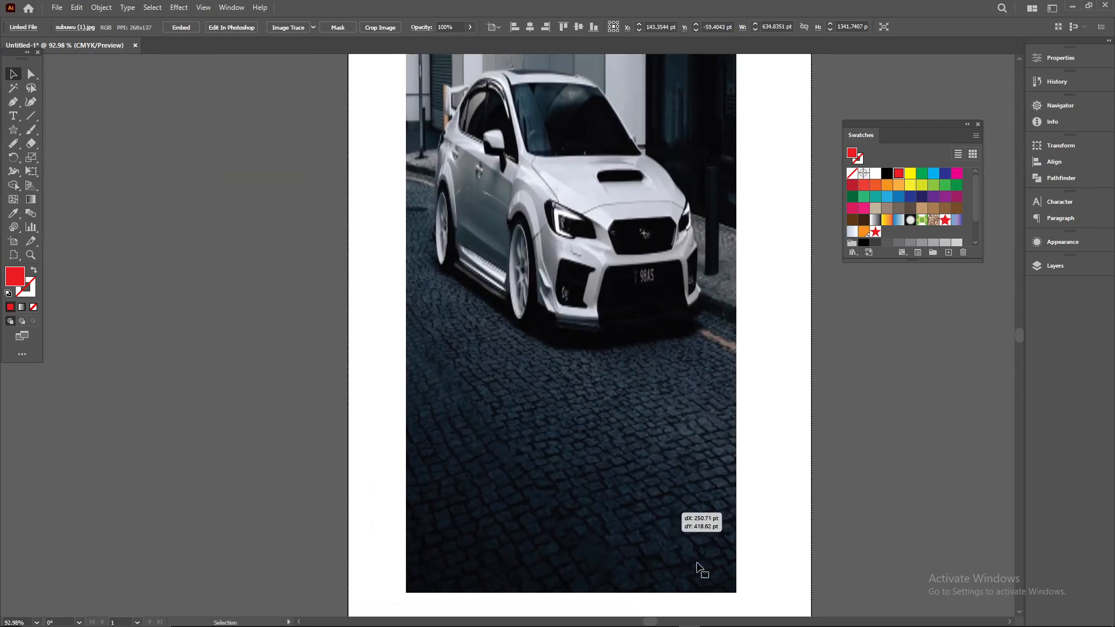
drag(737, 590, 760, 268)
drag(681, 134, 686, 435)
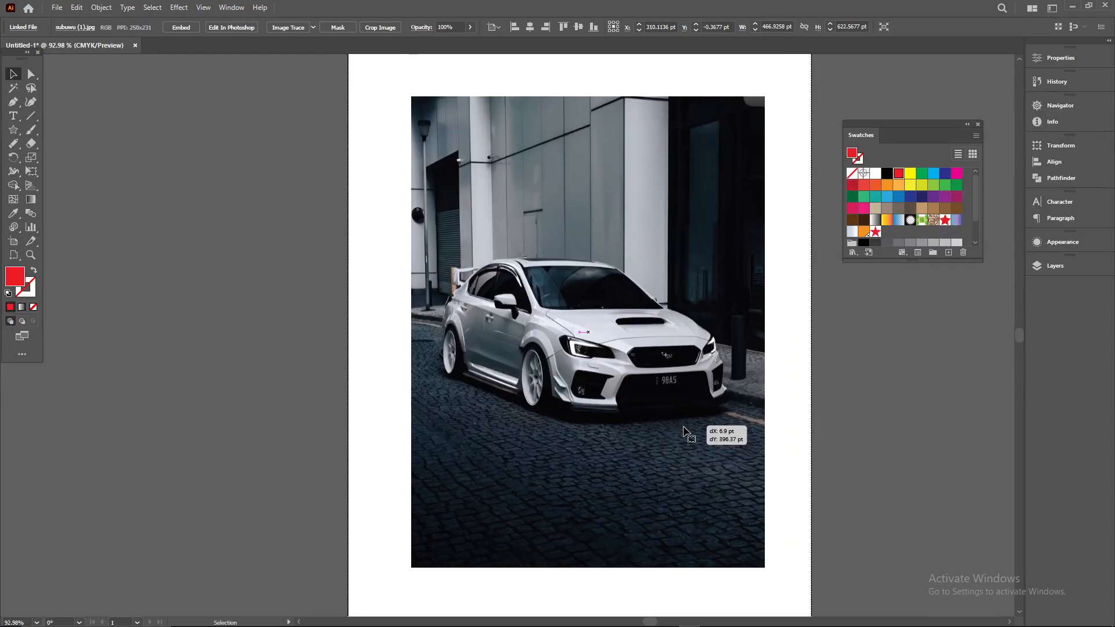
drag(766, 563, 737, 503)
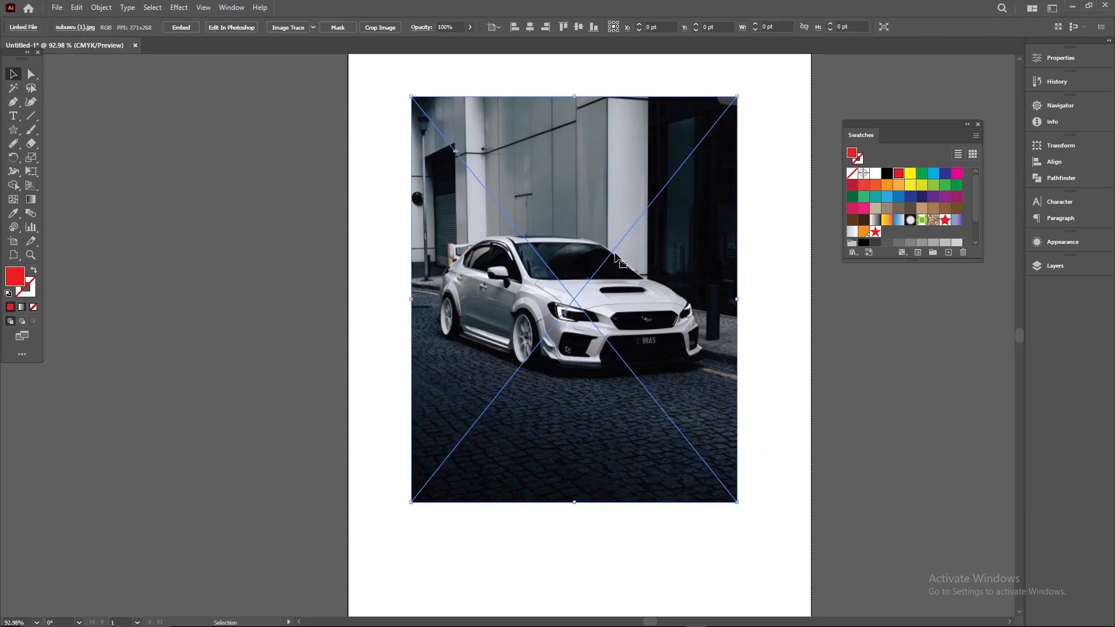
mouse_move(585, 277)
mouse_down()
mouse_move(543, 294)
mouse_move(583, 287)
mouse_up()
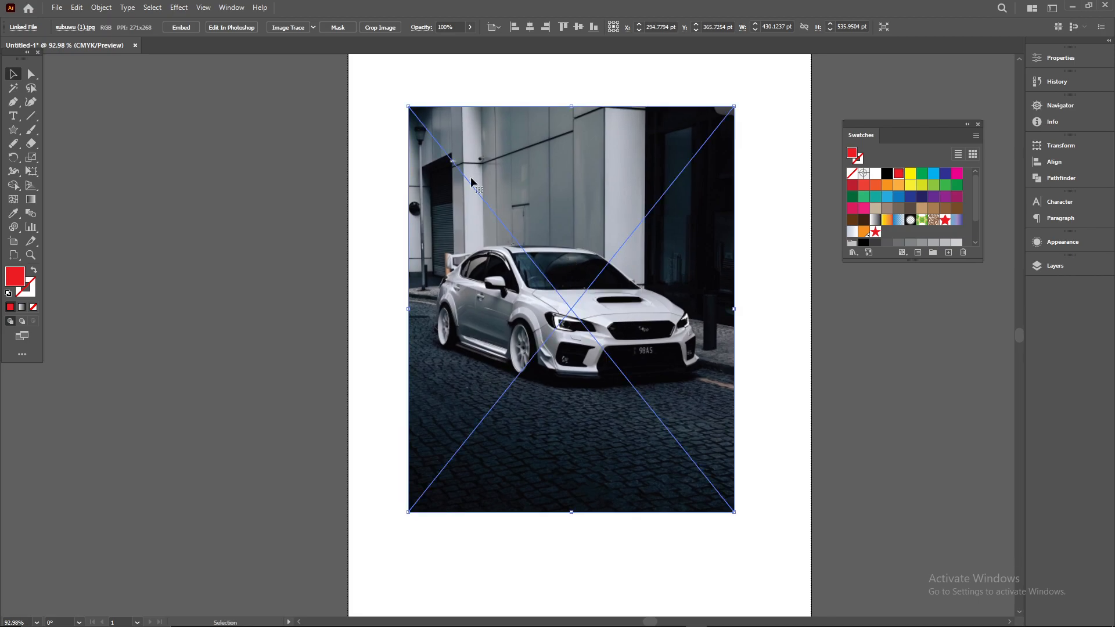
click(979, 124)
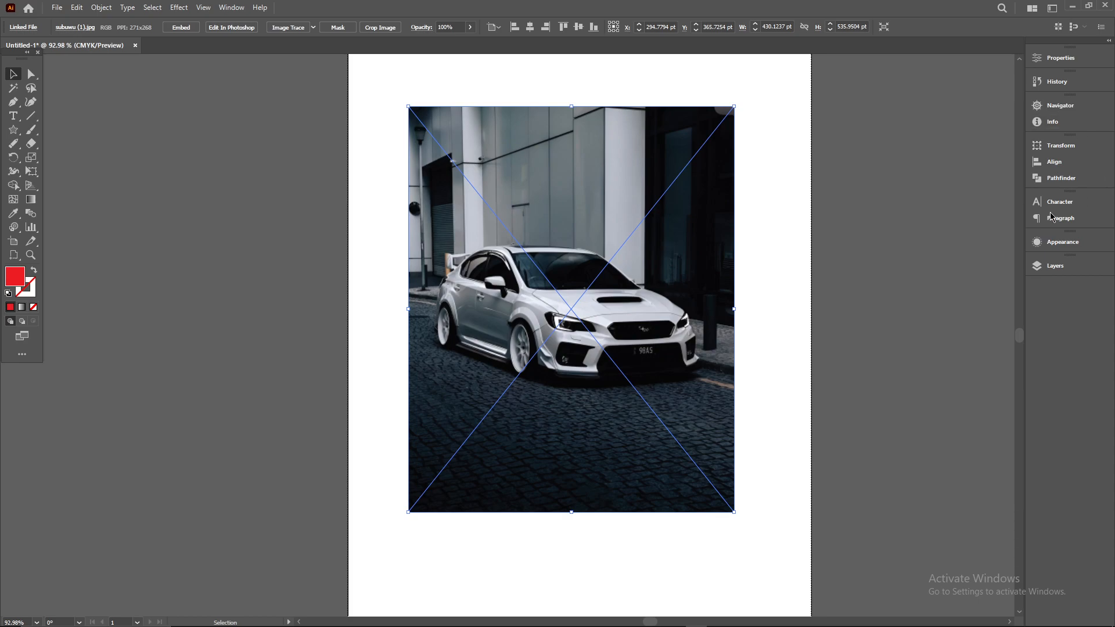
click(297, 32)
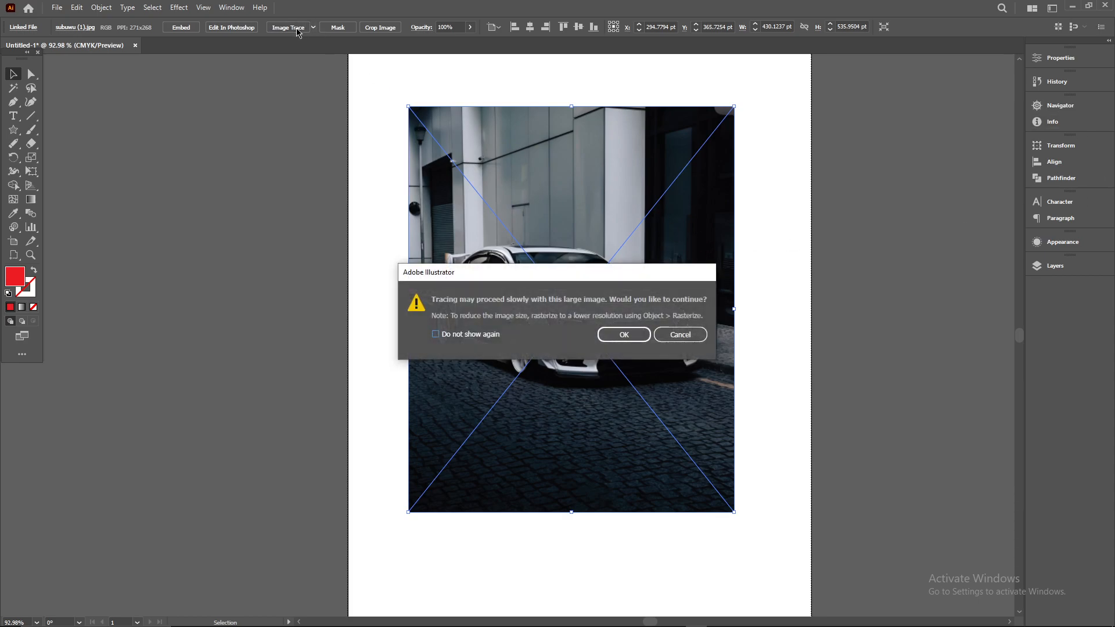
click(693, 332)
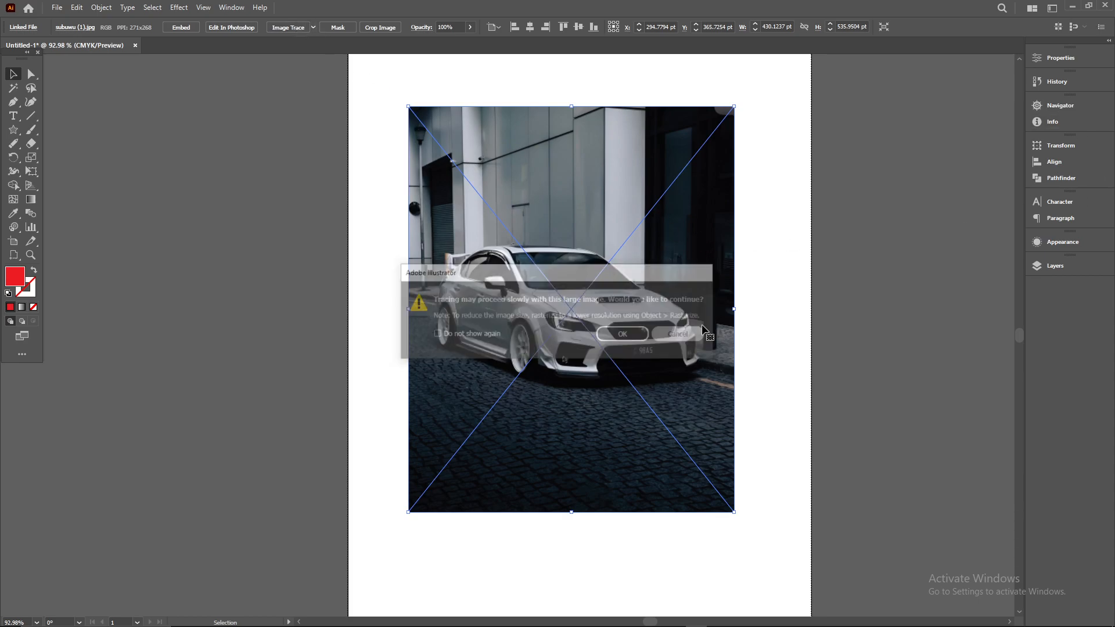
click(749, 301)
click(620, 243)
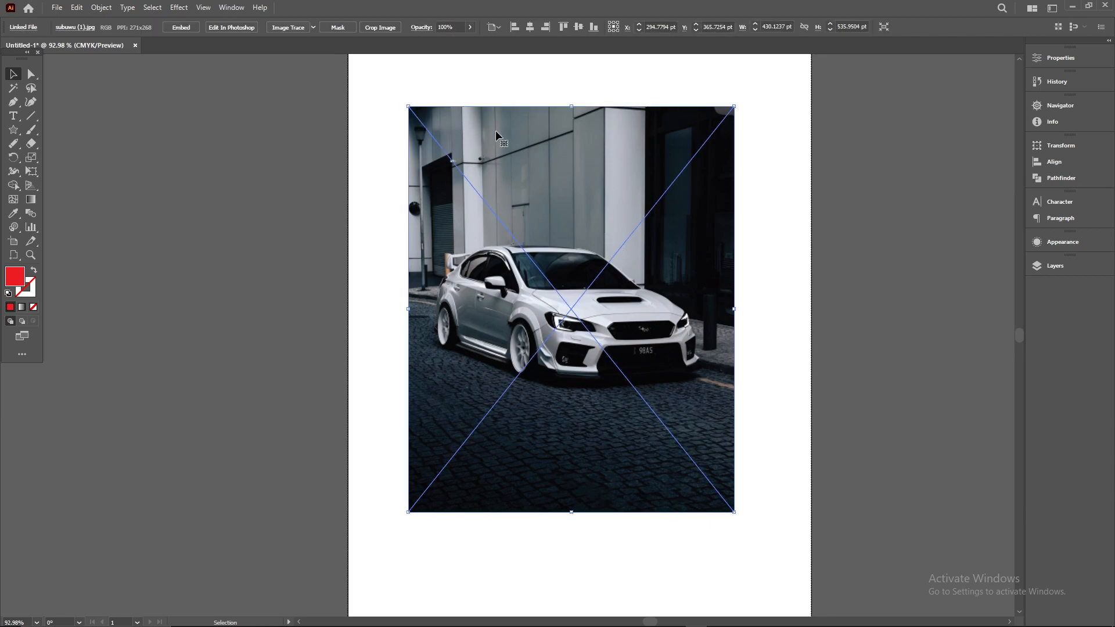
Image Trace the car photo with the default preset, turning off the large-image warning for future traces, and undo the trace.
click(295, 27)
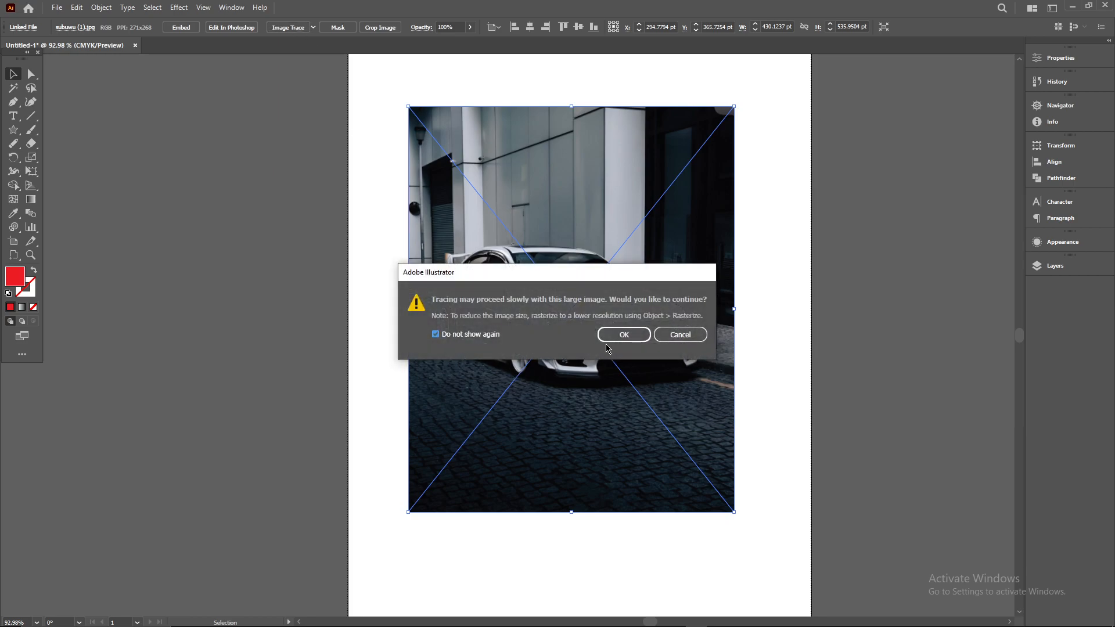
click(627, 336)
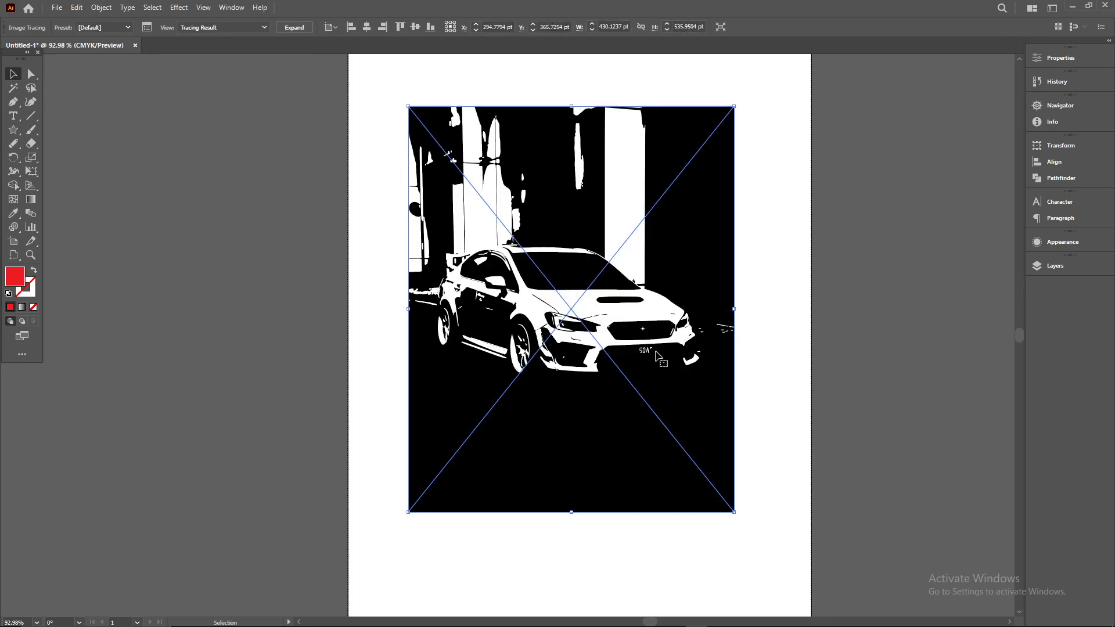
key(ctrl+z)
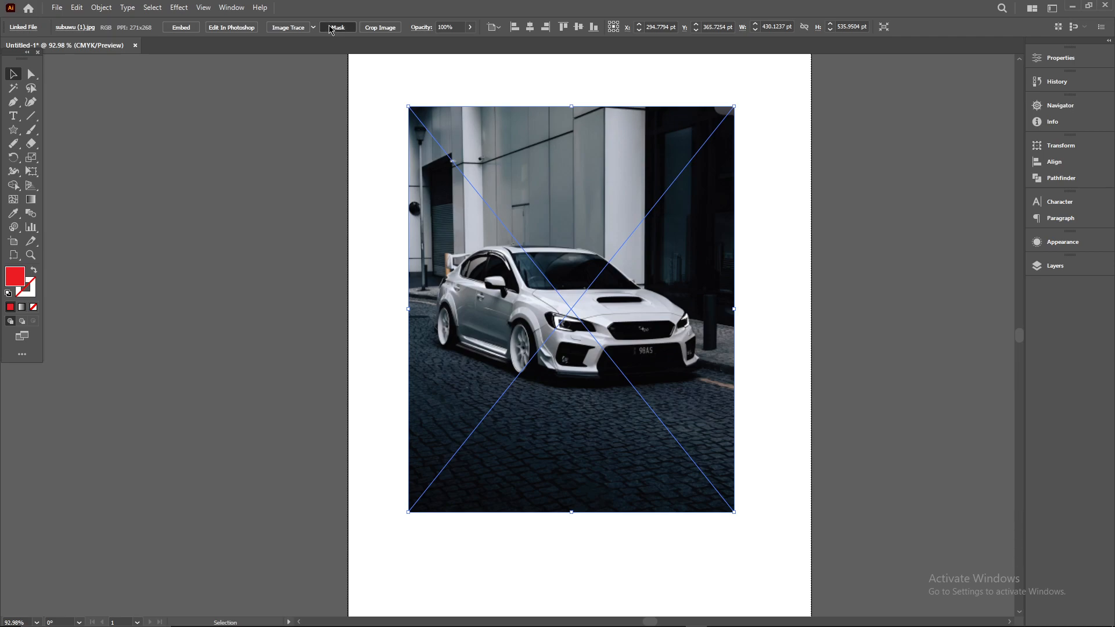
Try tracing the car photo with the 3 Colors preset, stop the processing, and undo the trace.
click(313, 27)
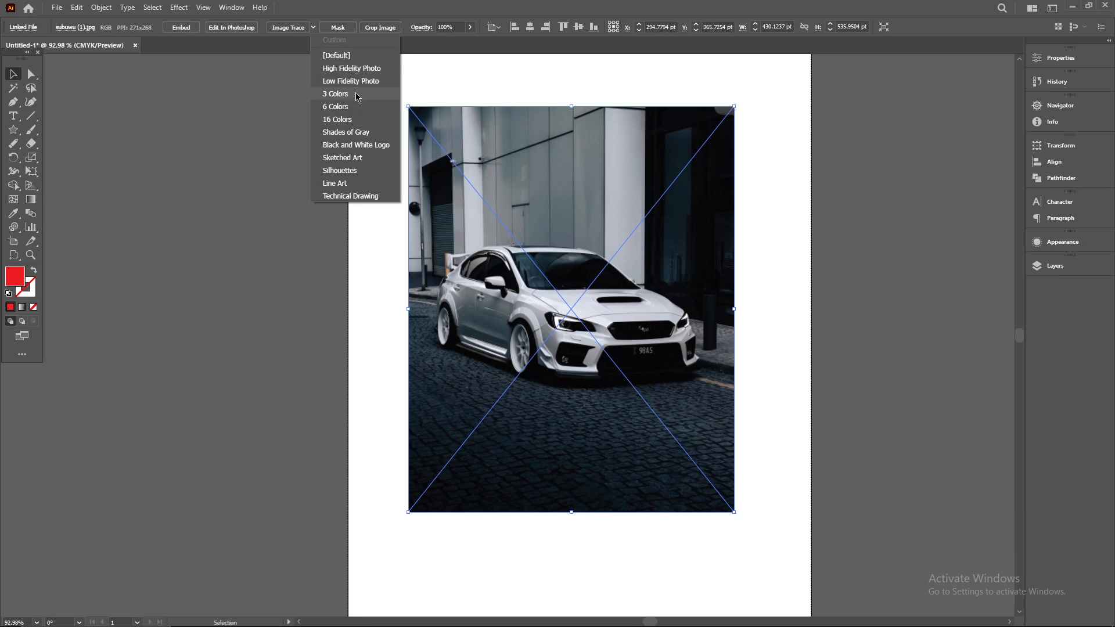
click(355, 94)
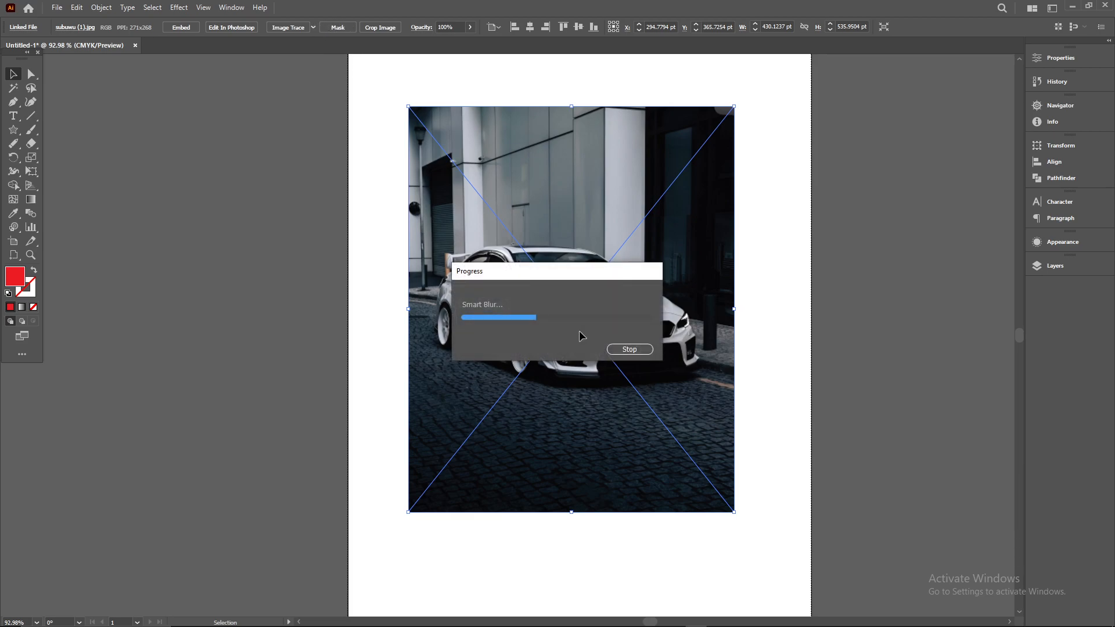
click(629, 349)
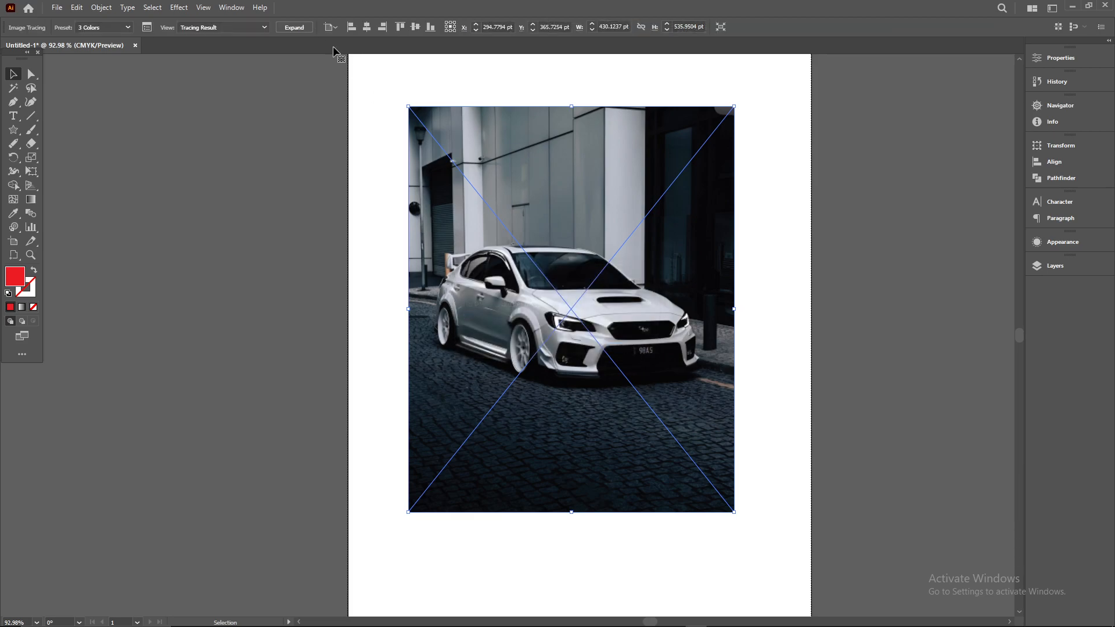
click(265, 28)
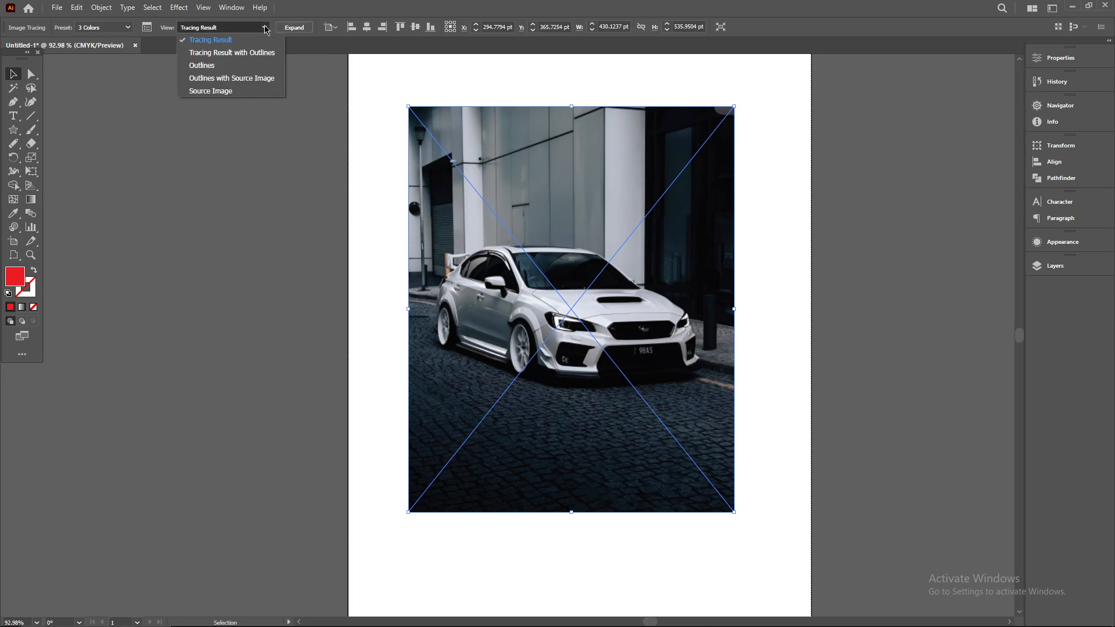
click(389, 78)
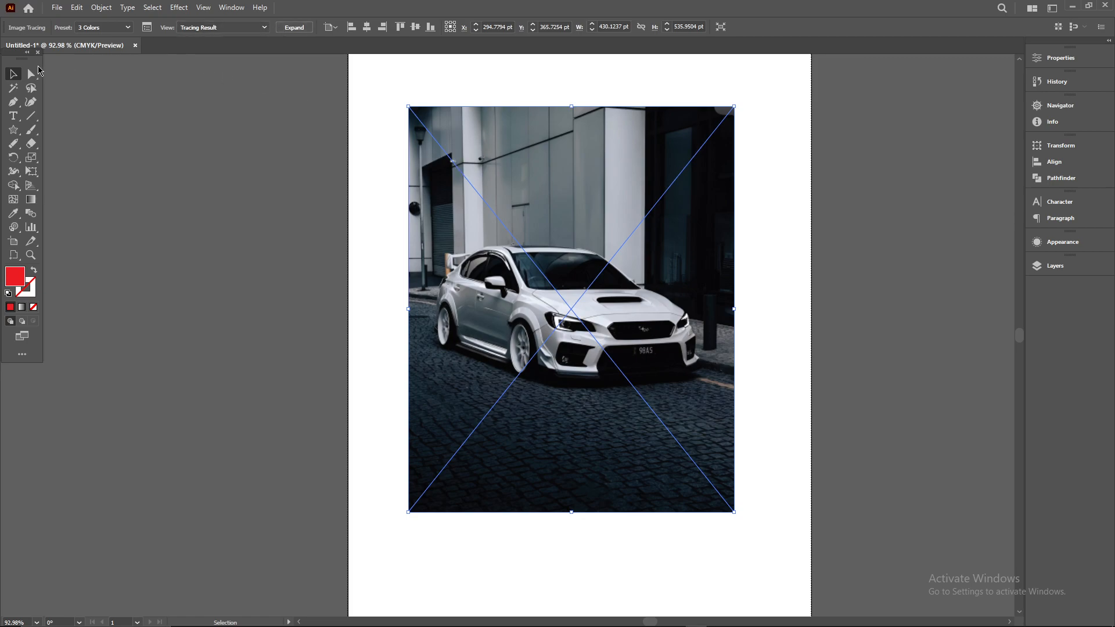
key(ctrl+z)
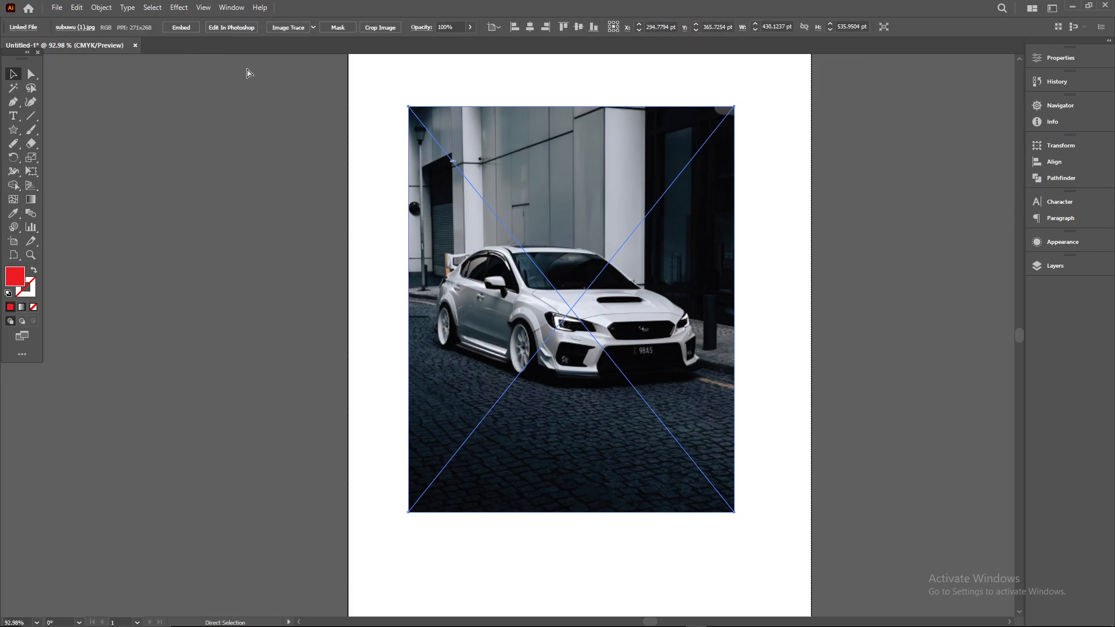
Image Trace the car photo with the High Fidelity Photo preset and compare the Tracing Result with Outlines view with the plain Tracing Result.
click(313, 28)
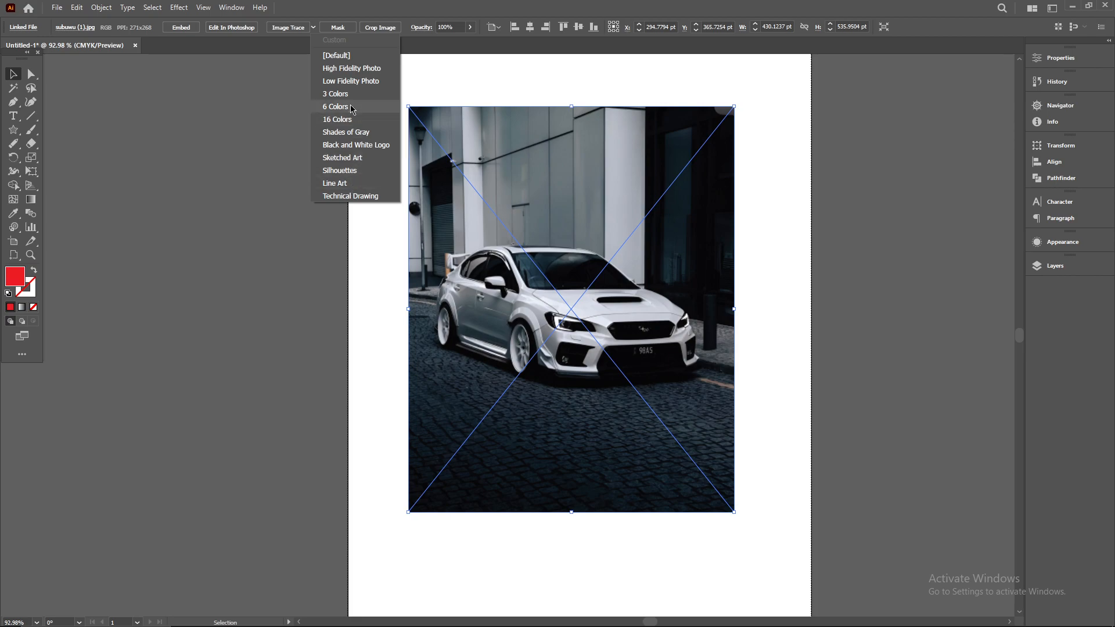
click(364, 71)
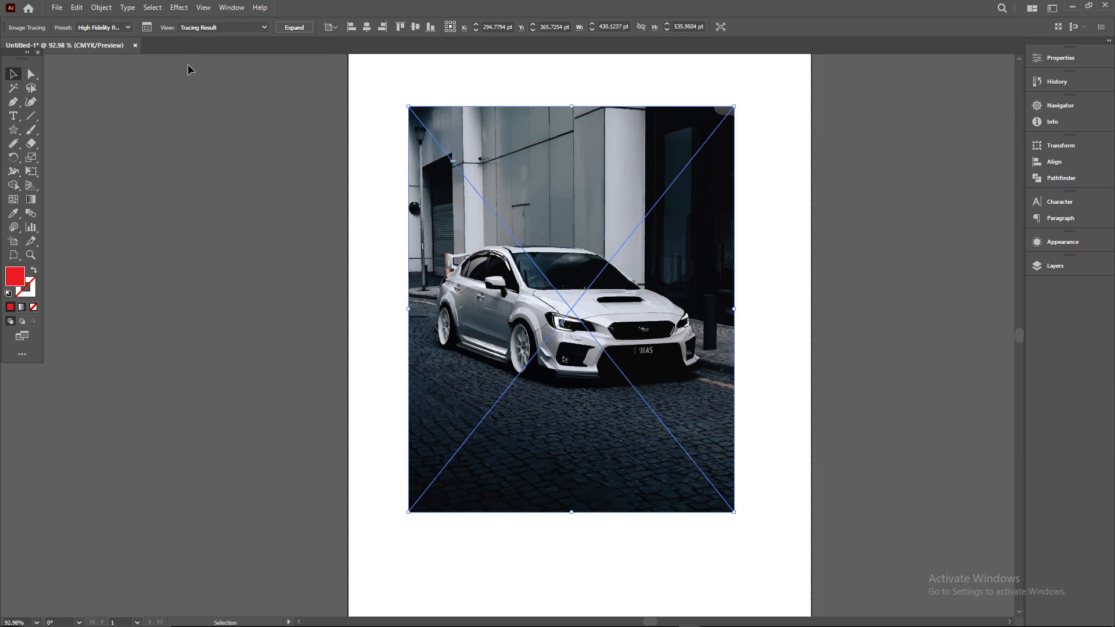
click(212, 27)
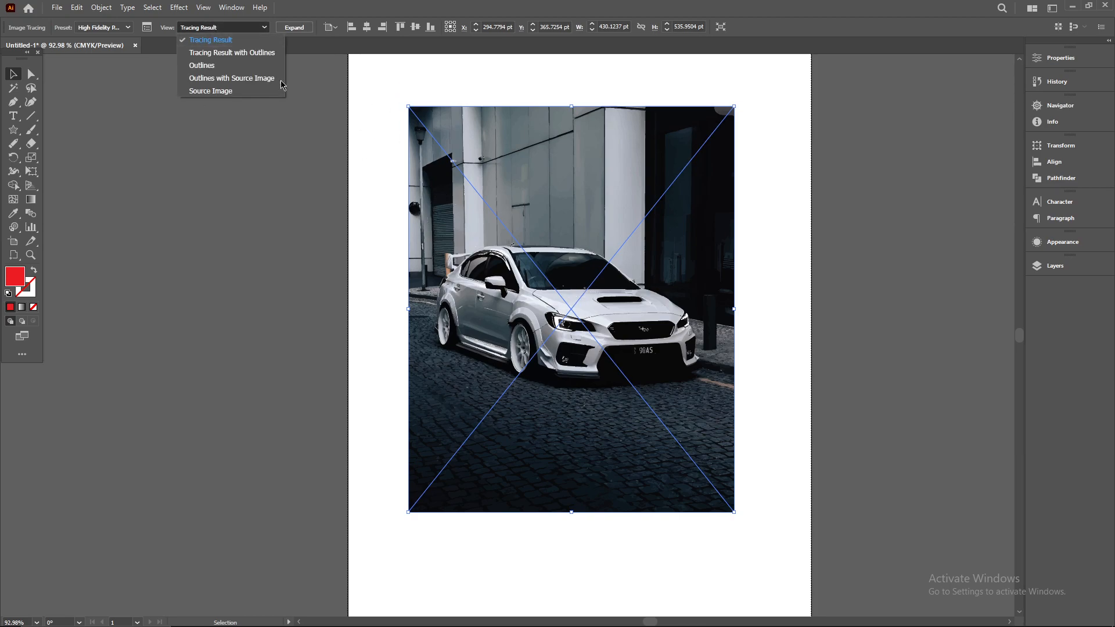
click(265, 52)
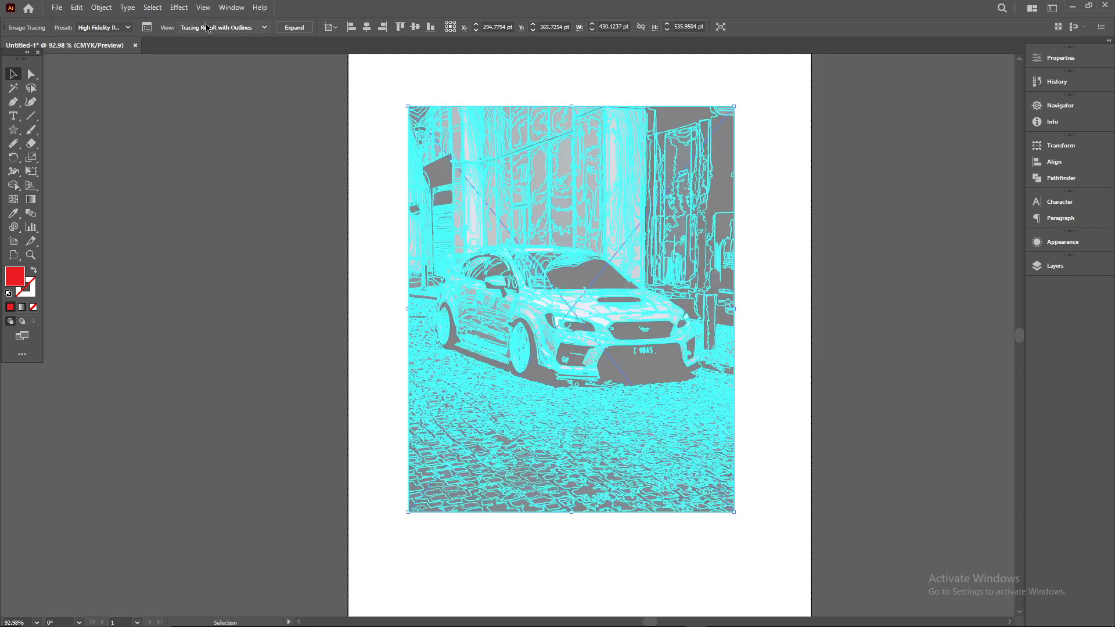
click(209, 27)
click(207, 40)
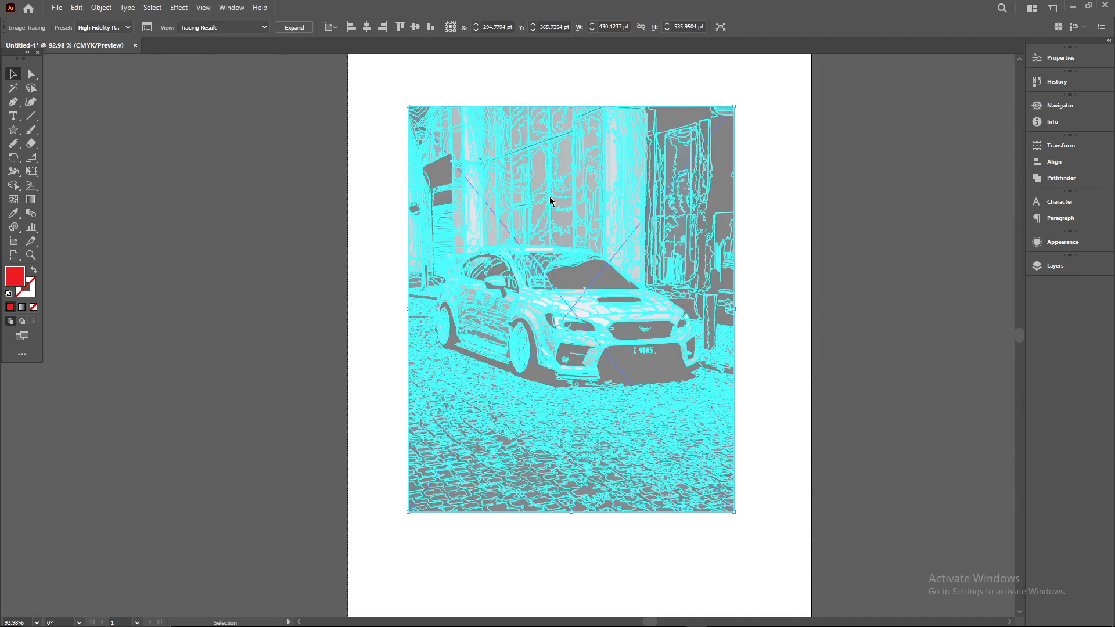
click(220, 29)
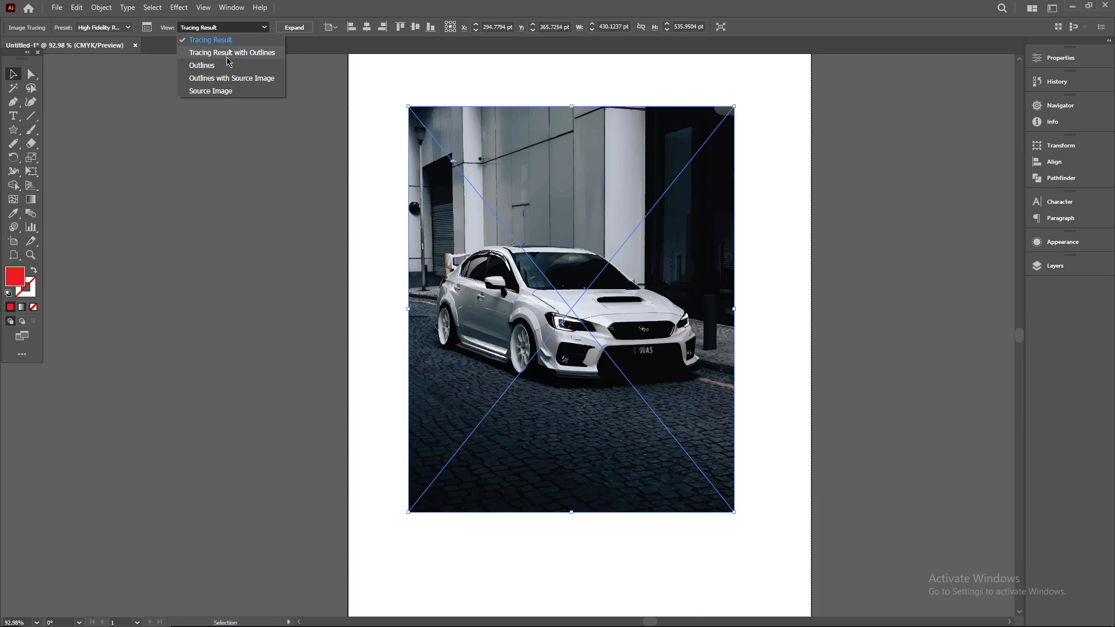
click(224, 52)
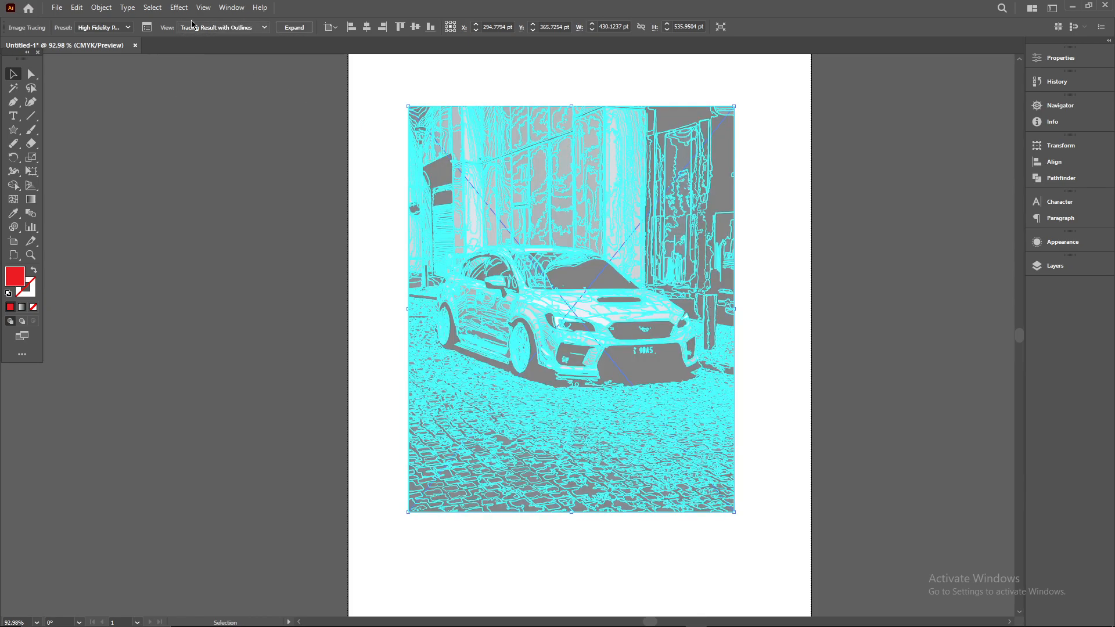
click(221, 27)
click(198, 40)
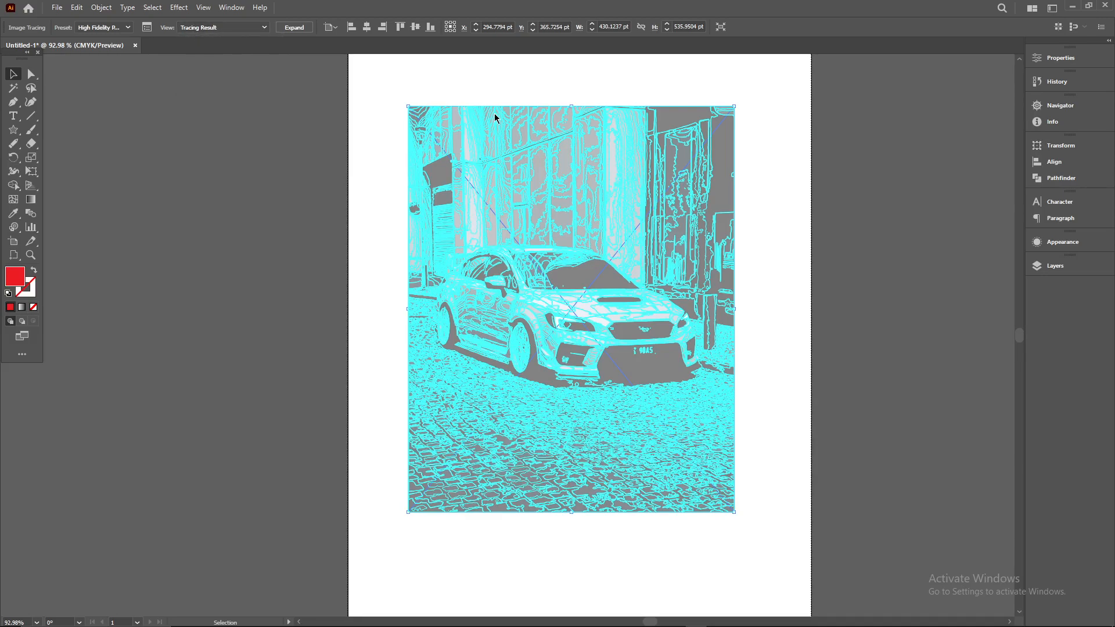
Open the traced car image in isolation mode and move it slightly down and left, to about X 286 pt, Y 388 pt.
click(446, 84)
double_click(653, 155)
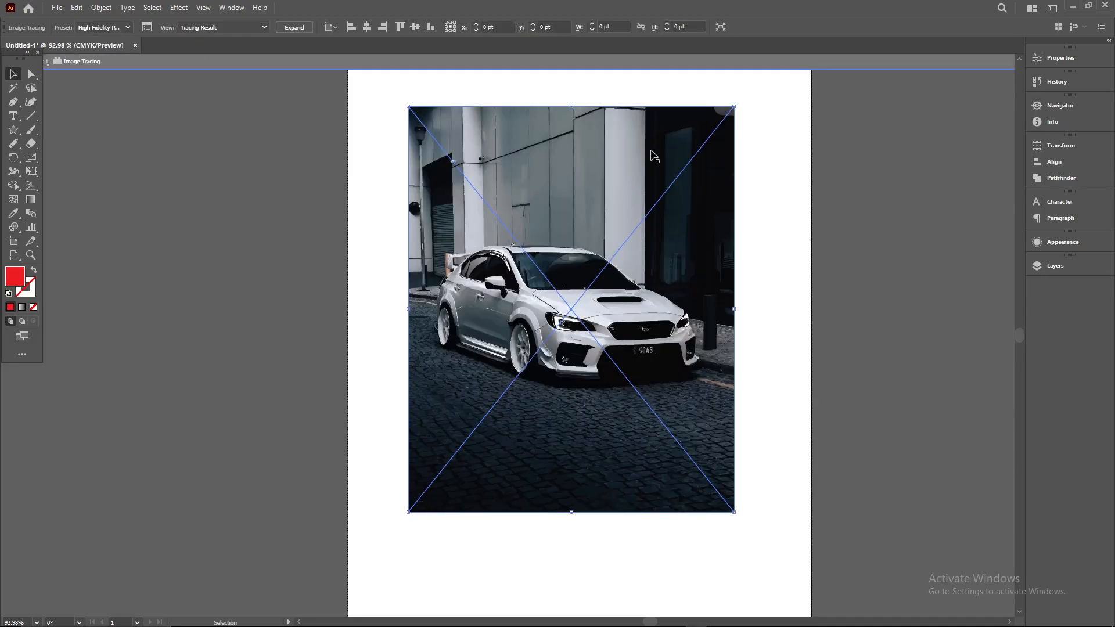
mouse_move(530, 156)
mouse_down()
mouse_move(517, 193)
mouse_move(526, 173)
mouse_up()
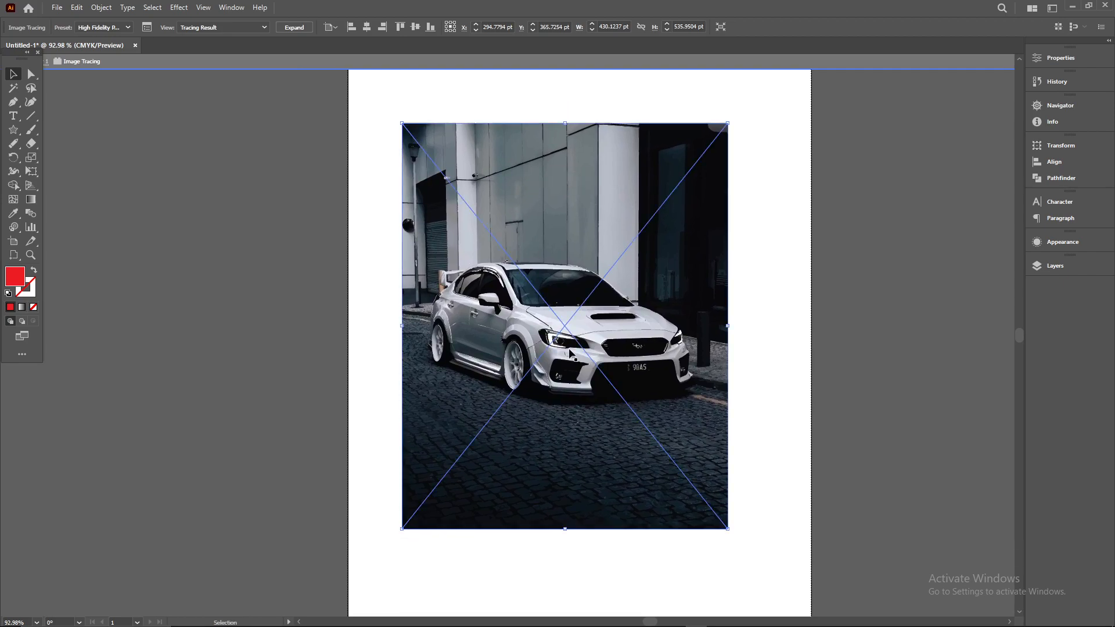
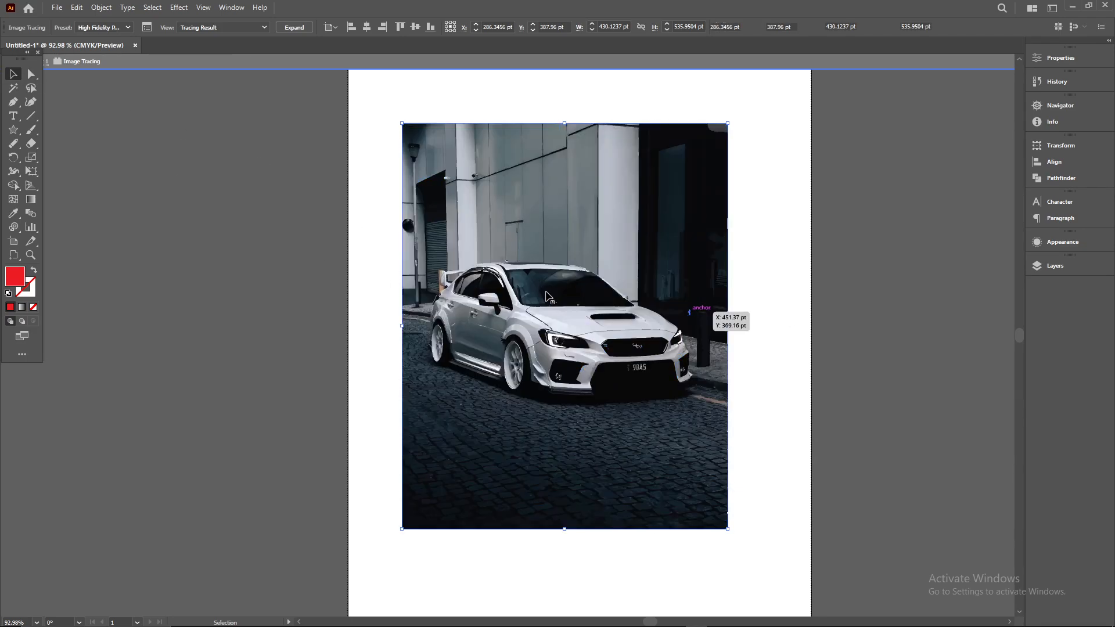
Inside the expanded trace's group, move the pillar strip, the dark window reflection and a grey wall piece onto the blank artboard right of the image.
click(632, 335)
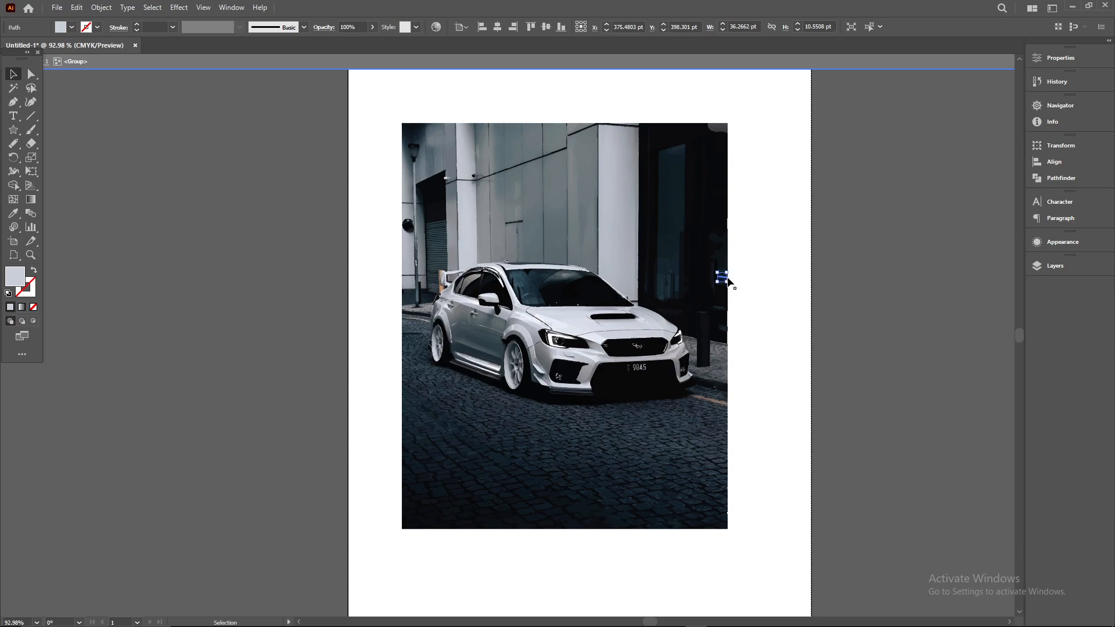
click(722, 277)
drag(564, 317, 622, 326)
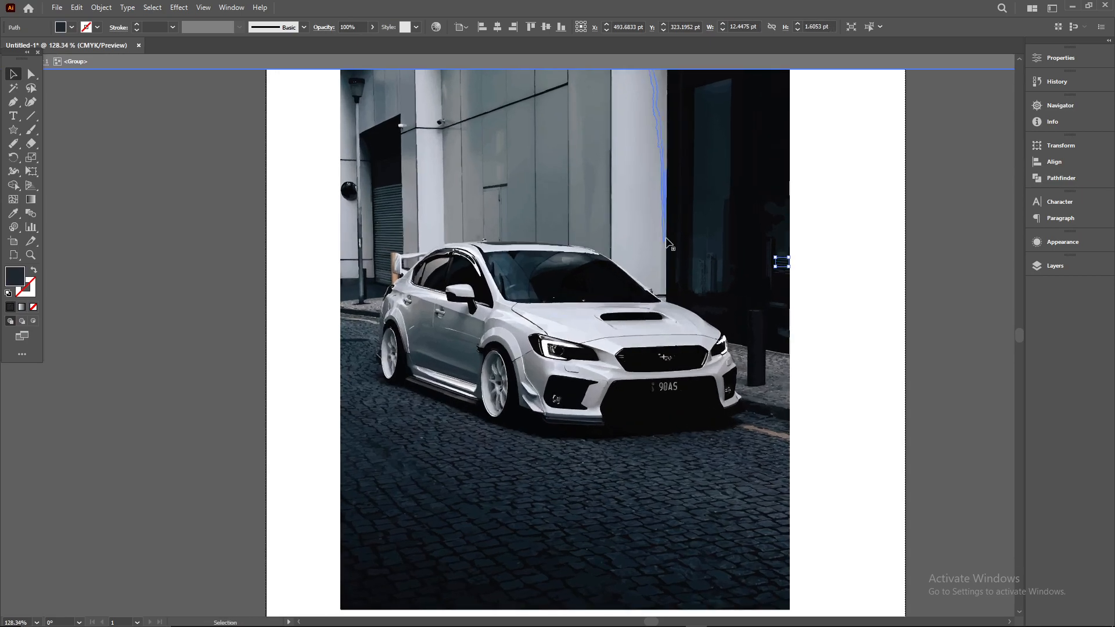
click(663, 216)
drag(657, 121, 821, 151)
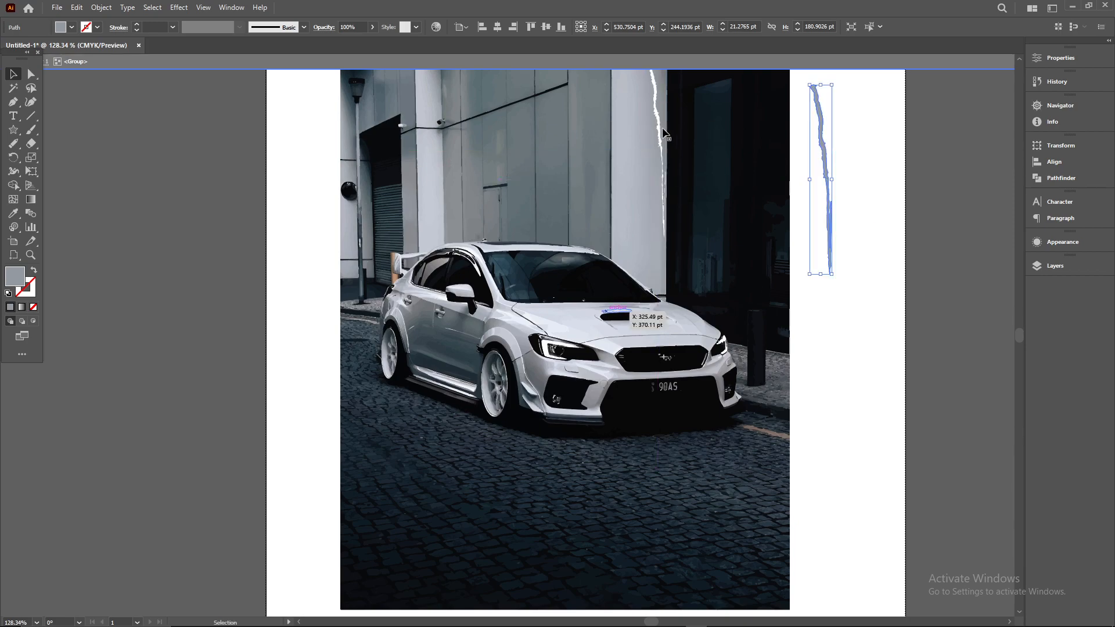
drag(713, 146, 854, 343)
drag(473, 195, 832, 453)
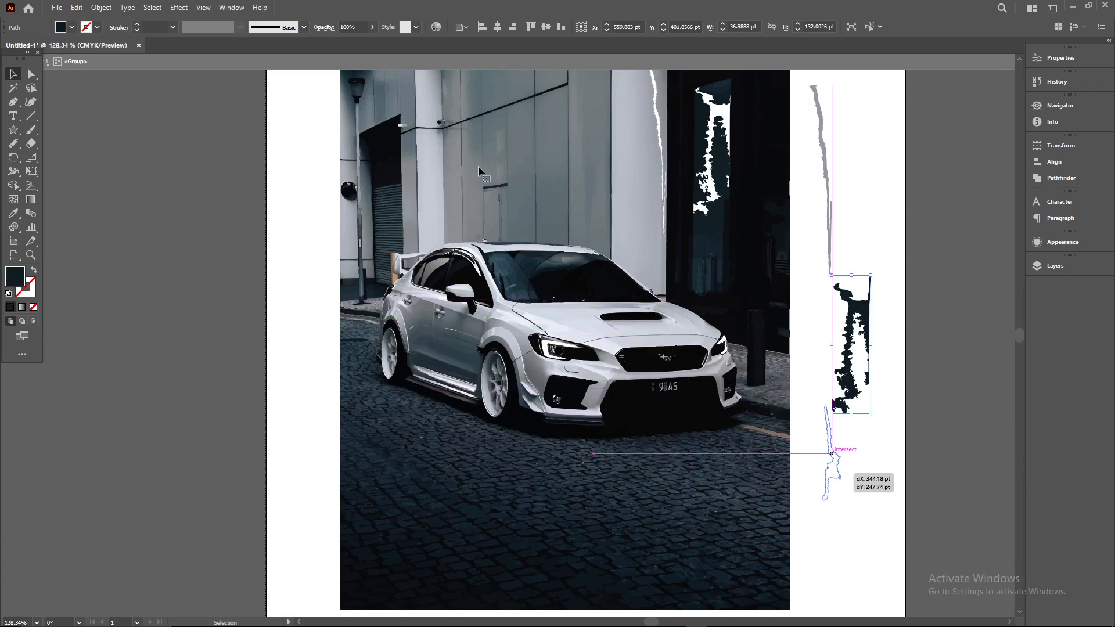
Move the cluster of building paths in the image's upper-left area off the artboard, and shift a small grey wall piece up and left.
click(298, 104)
drag(299, 92, 430, 209)
drag(361, 185, 223, 200)
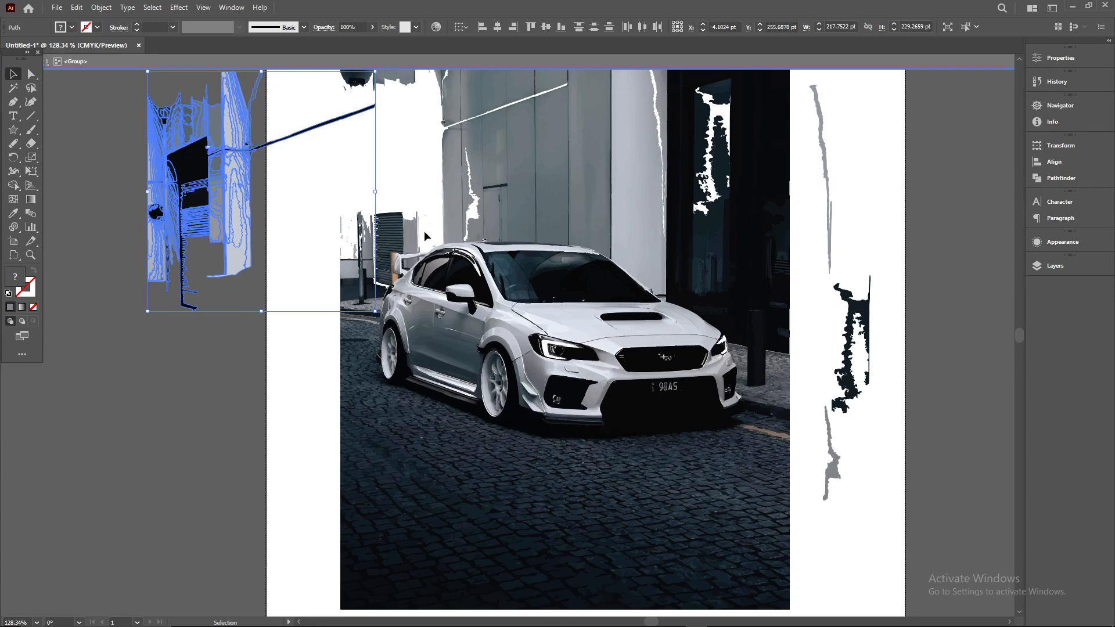
drag(282, 261, 281, 261)
drag(792, 401, 745, 400)
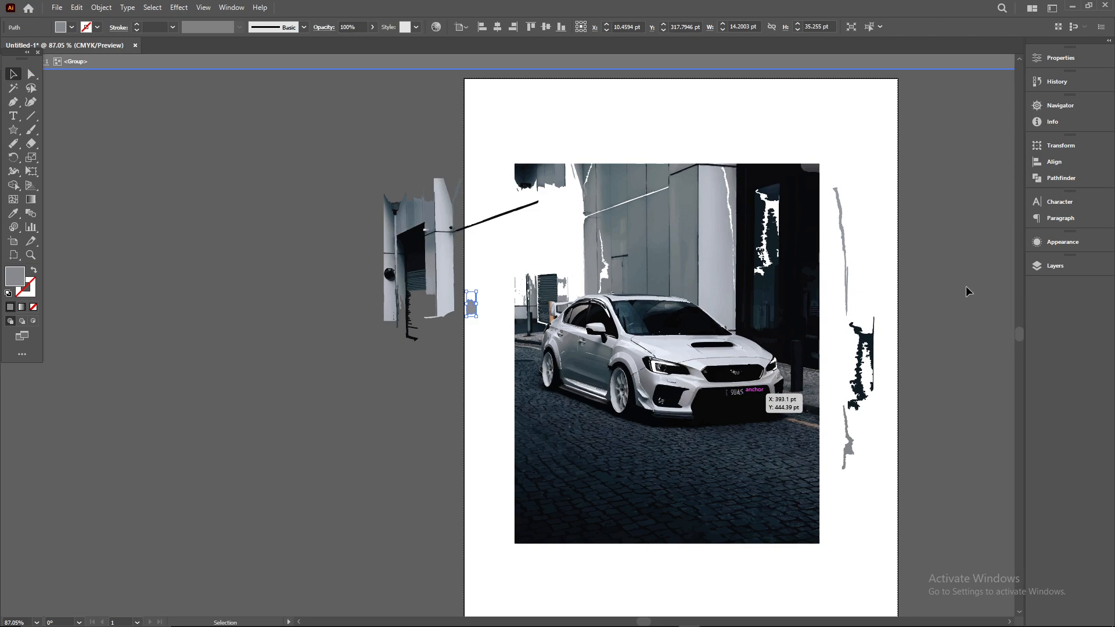
drag(693, 253, 657, 211)
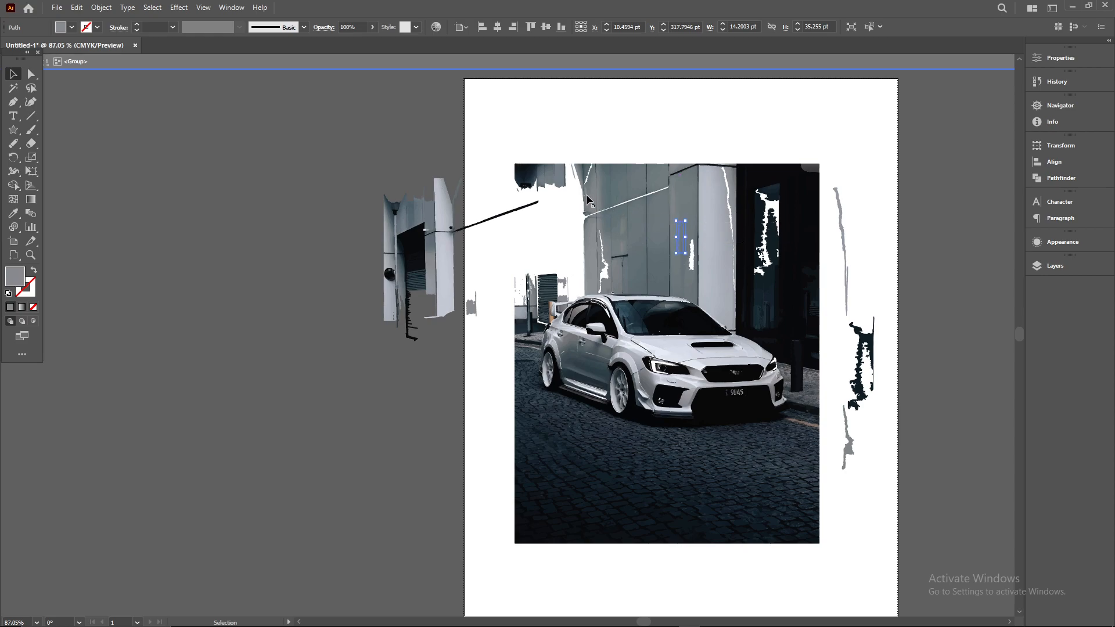
Isolate one small path at the image's upper-left, and return to the expanded group to select a wall path.
double_click(547, 183)
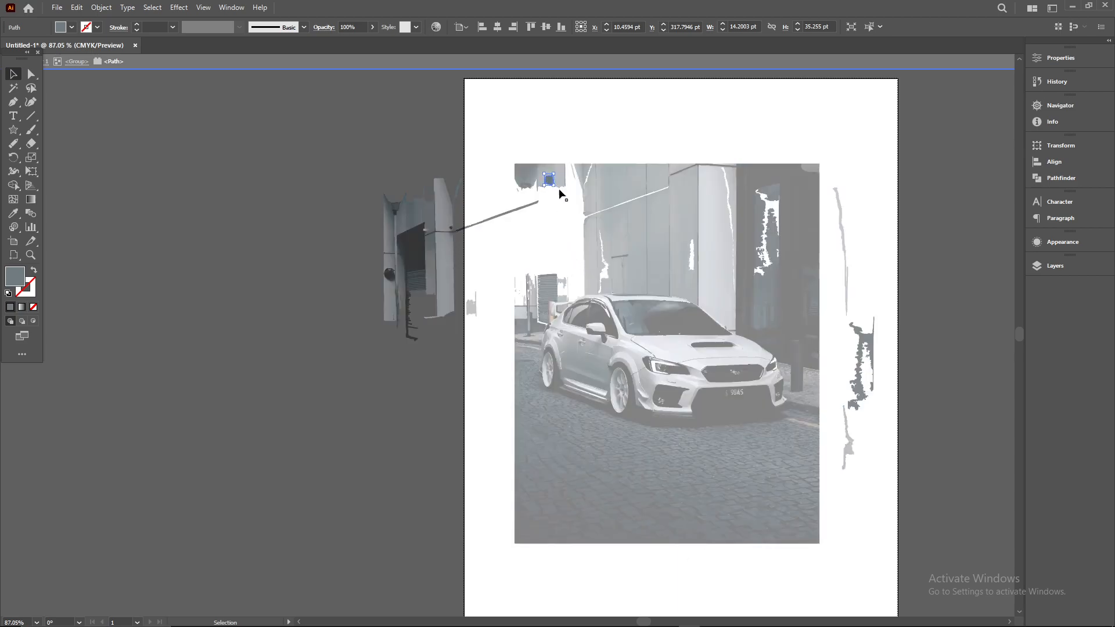
key(Escape)
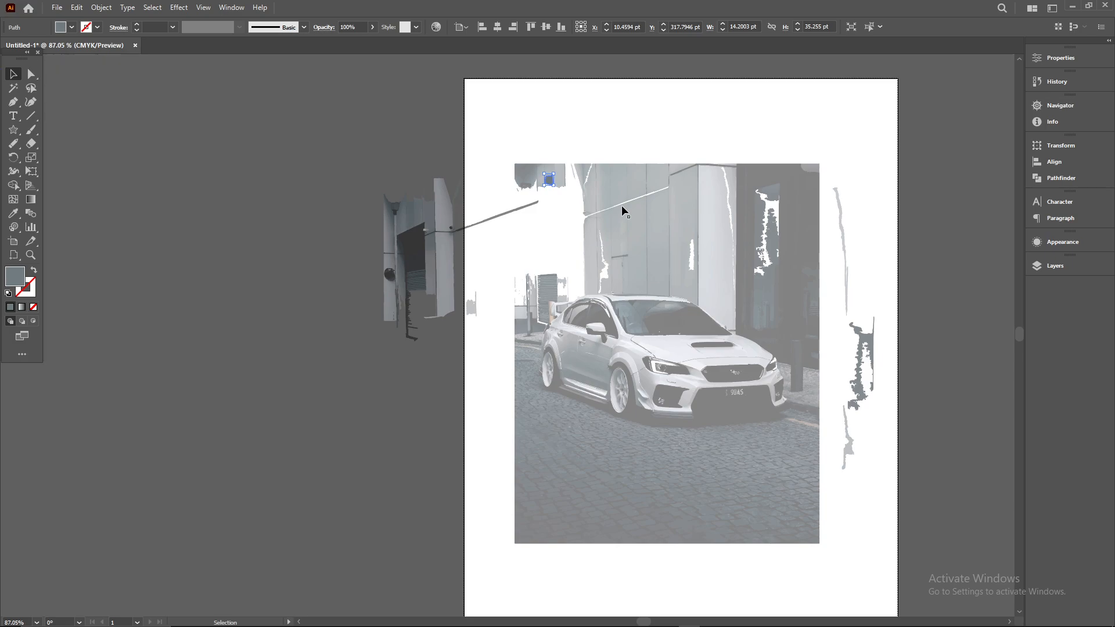
double_click(766, 287)
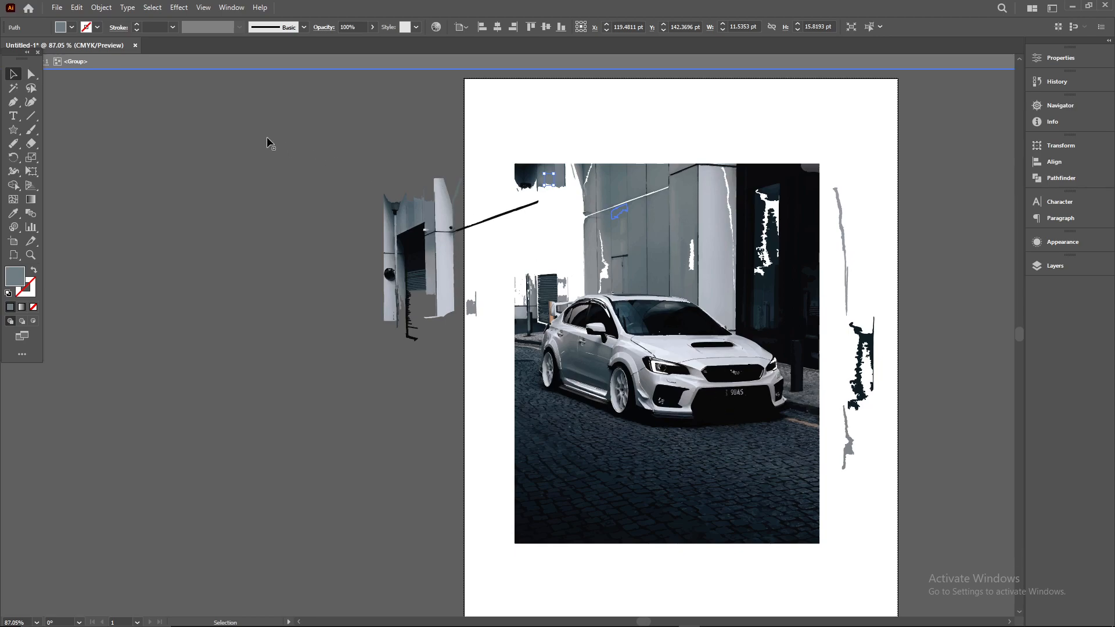
click(620, 212)
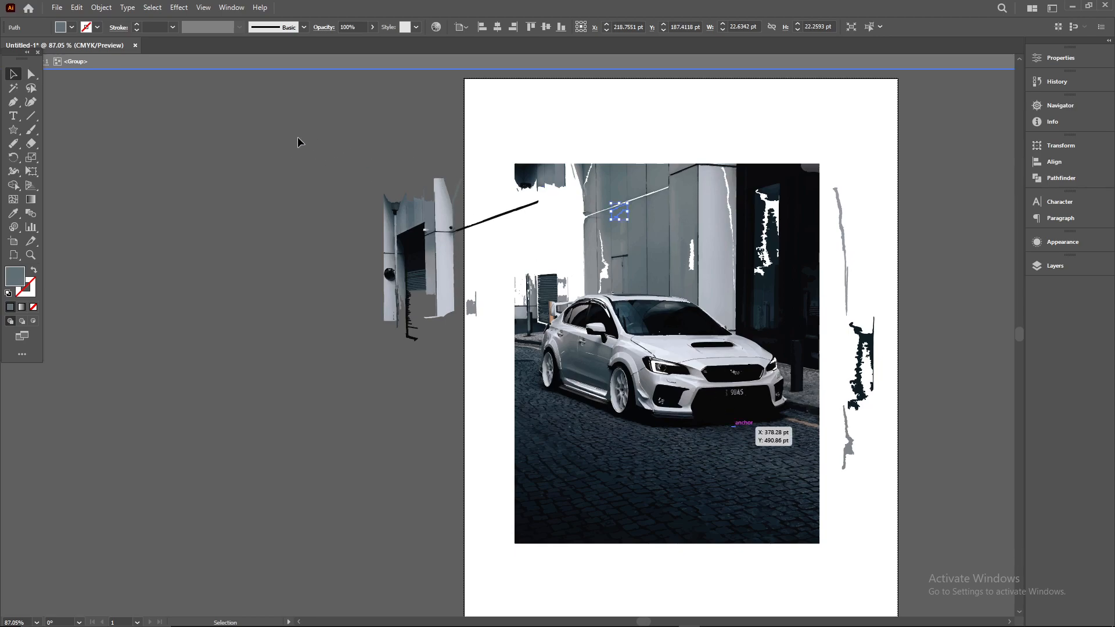
Isolate the small curved path at the image's upper-left for a close look, and exit isolation mode.
double_click(541, 179)
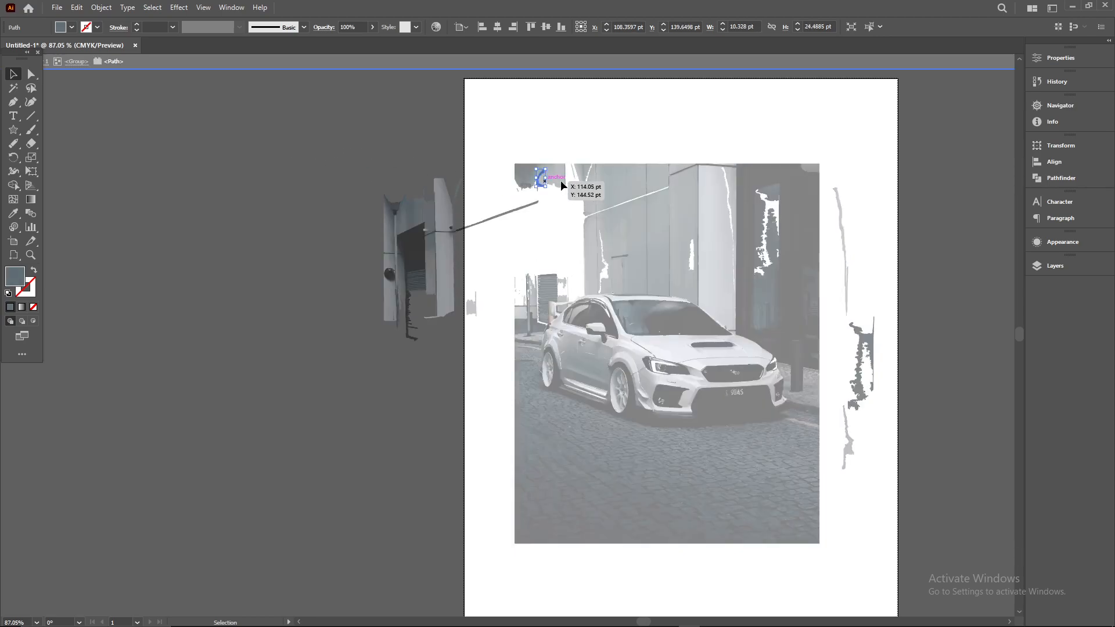
scroll(561, 185, up, 5)
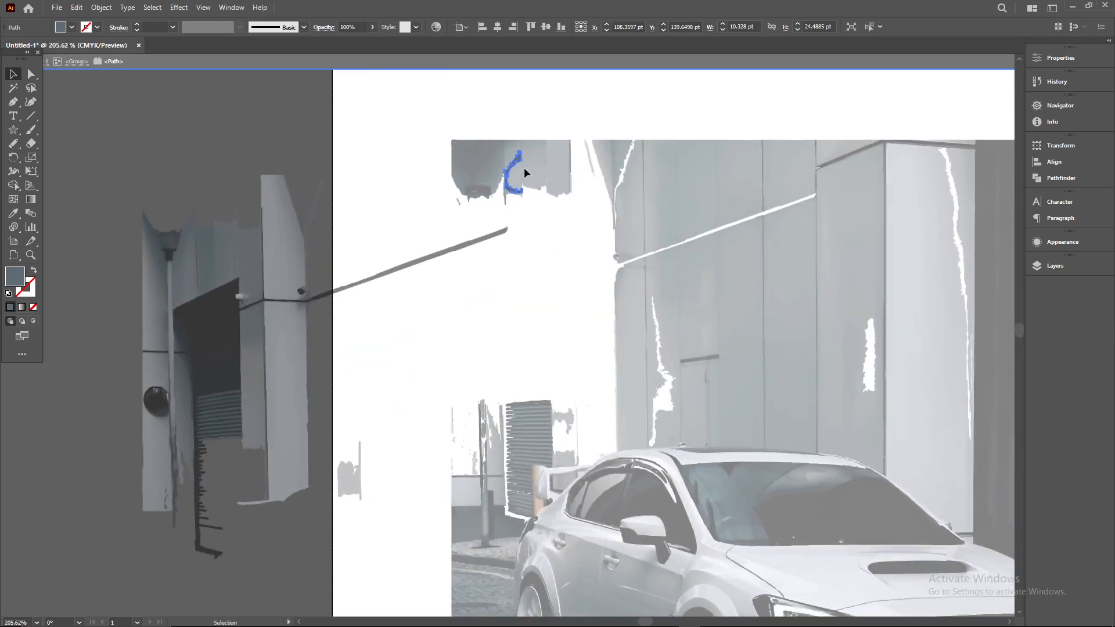
drag(511, 161, 511, 162)
click(561, 242)
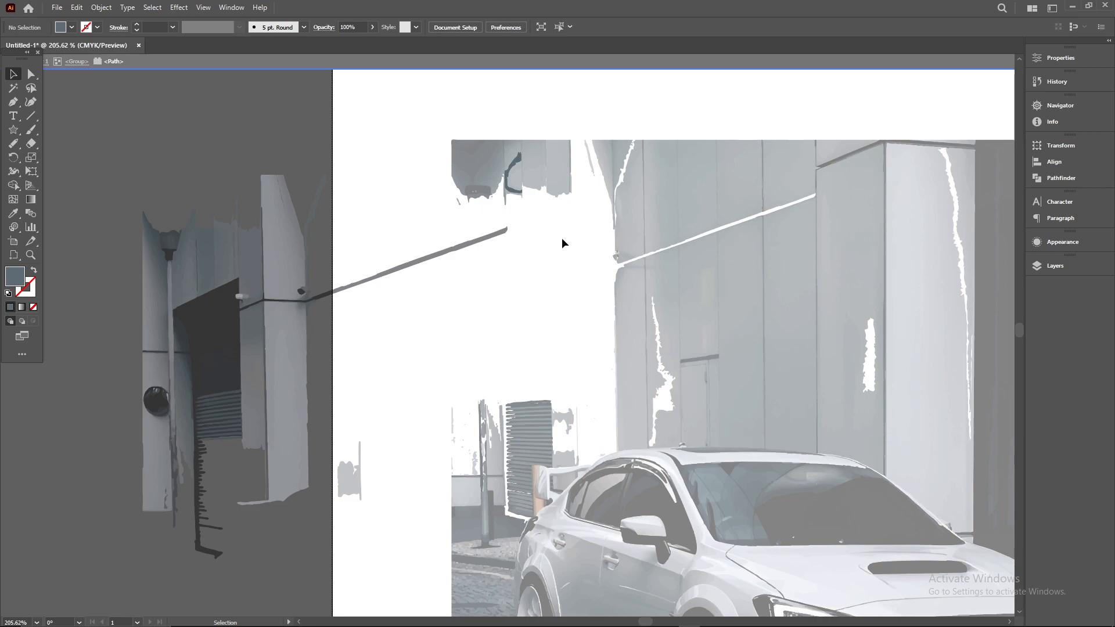
scroll(739, 318, down, 5)
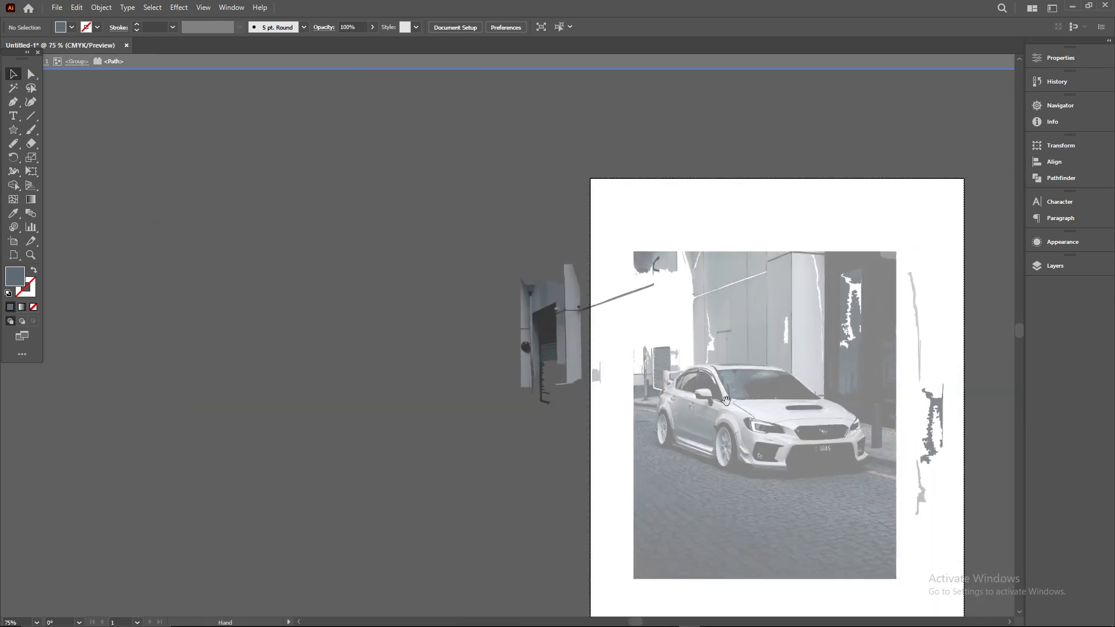
drag(726, 401, 574, 302)
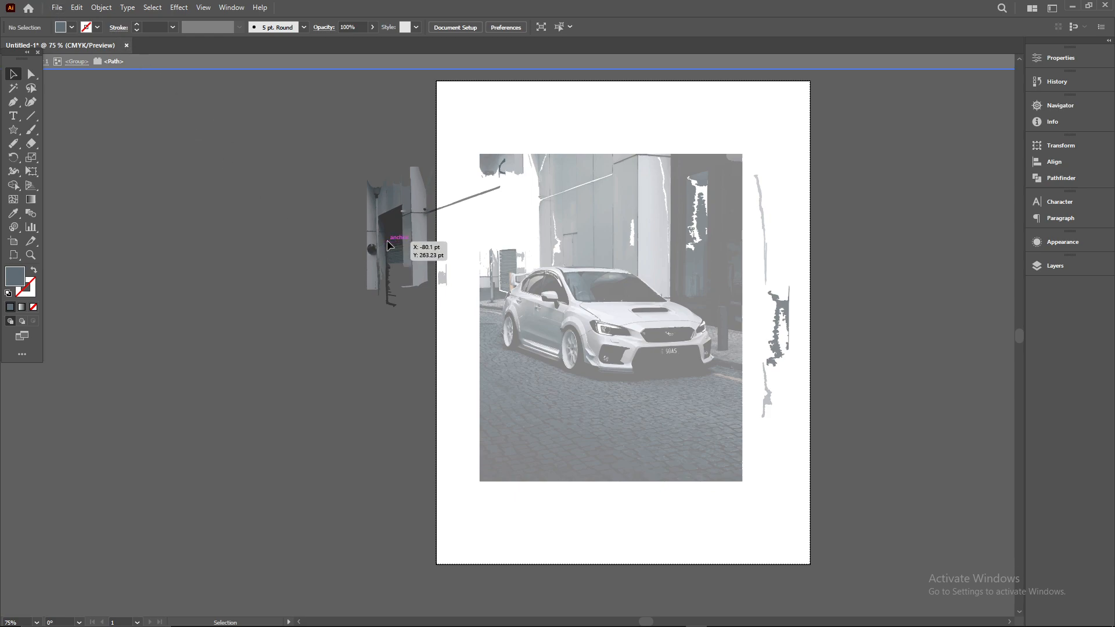
double_click(783, 199)
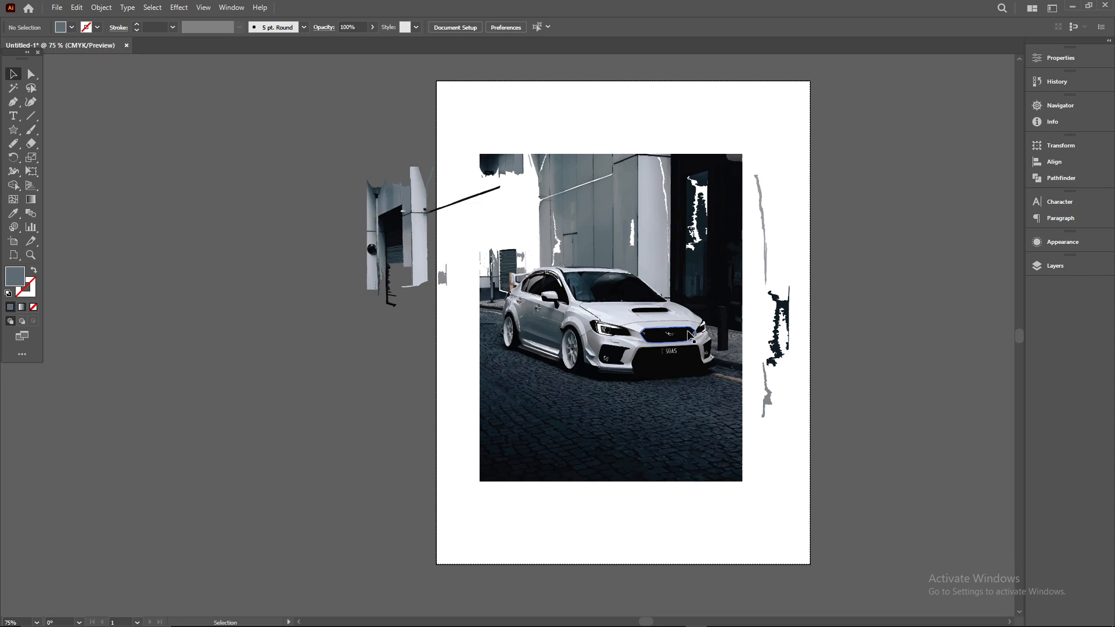
Undo the displacement of the small grey wall path above the car's windshield, restoring it within the expanded group.
key(a)
key(ctrl+z)
key(ctrl+z)
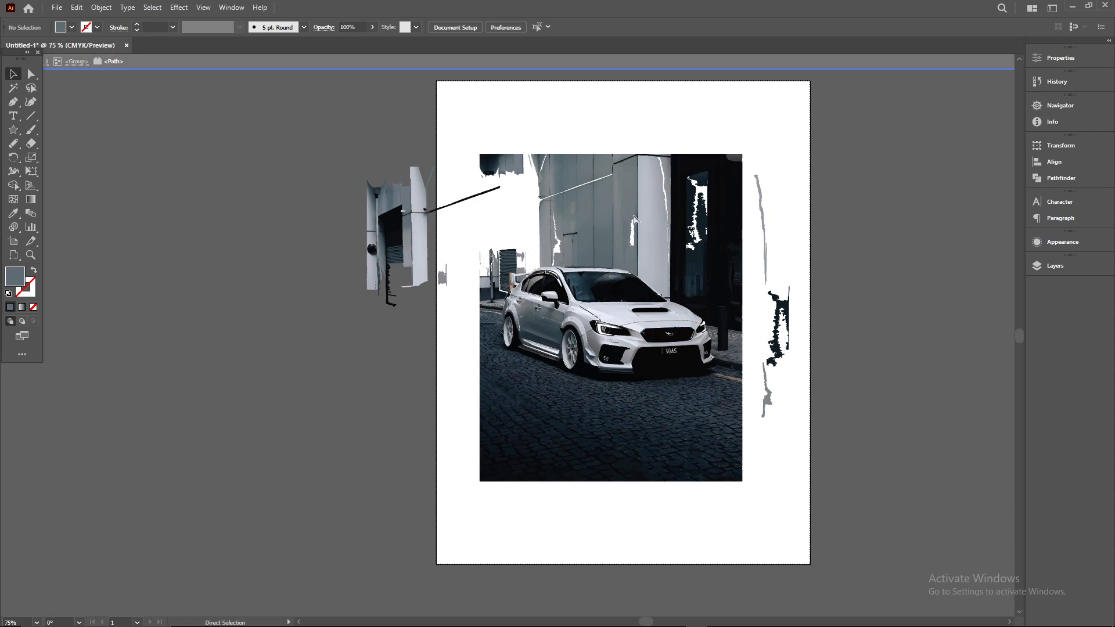
drag(633, 233, 645, 225)
key(ctrl+z)
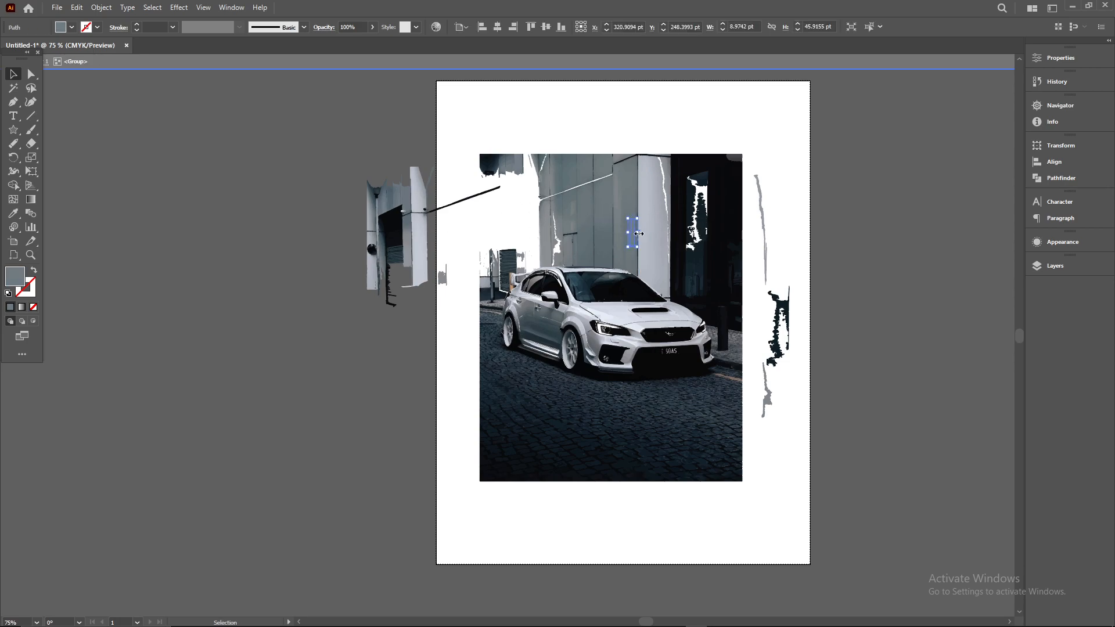
Isolate the narrow dark path in the doorway glass behind the car for a close look, and exit isolation mode.
drag(759, 303, 830, 303)
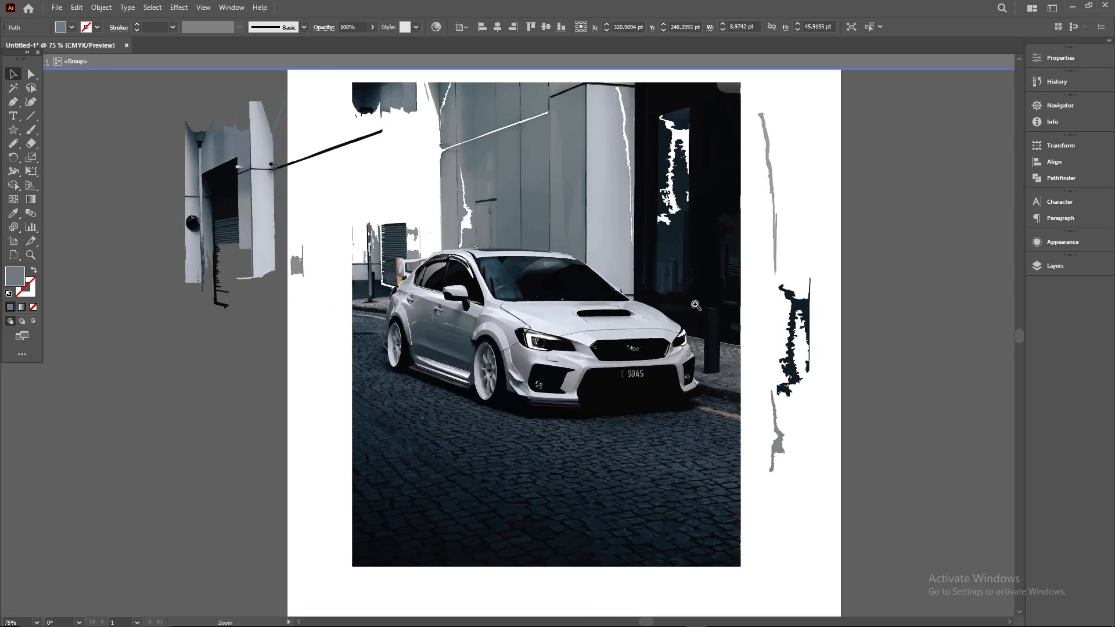
double_click(685, 284)
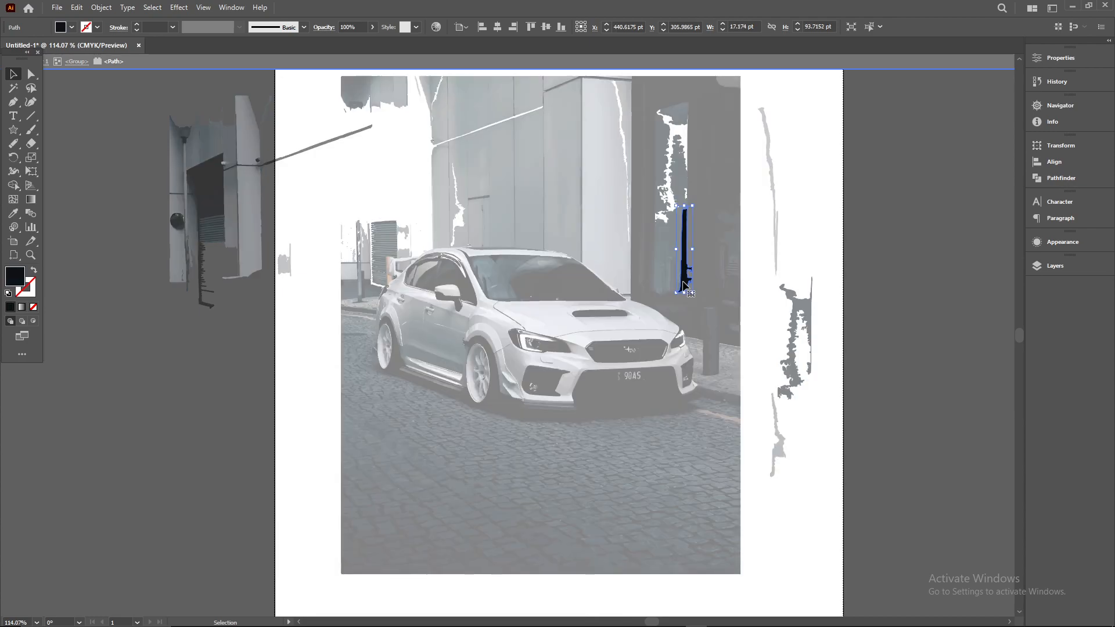
mouse_move(685, 276)
mouse_down()
mouse_move(825, 230)
mouse_move(762, 225)
mouse_move(687, 266)
mouse_move(689, 256)
mouse_up()
click(832, 231)
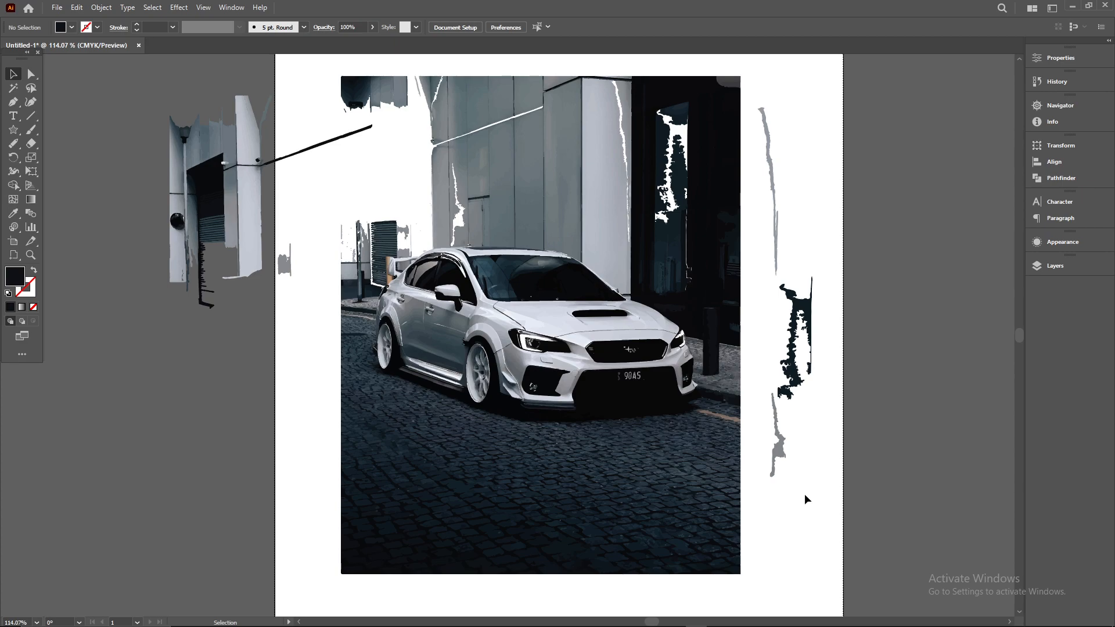
Select the whole expanded car trace together with its scattered pieces, and delete it to clear the artboard.
key(ctrl+space)
drag(823, 549, 687, 508)
drag(638, 475, 668, 494)
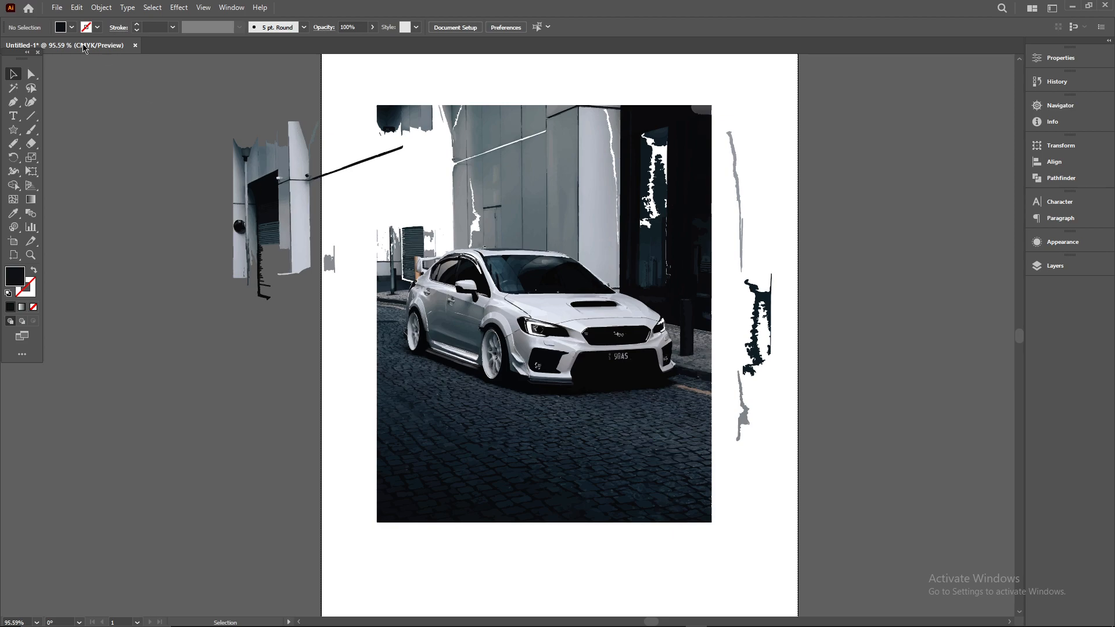
mouse_move(139, 83)
mouse_down()
mouse_move(815, 547)
mouse_move(814, 538)
mouse_up()
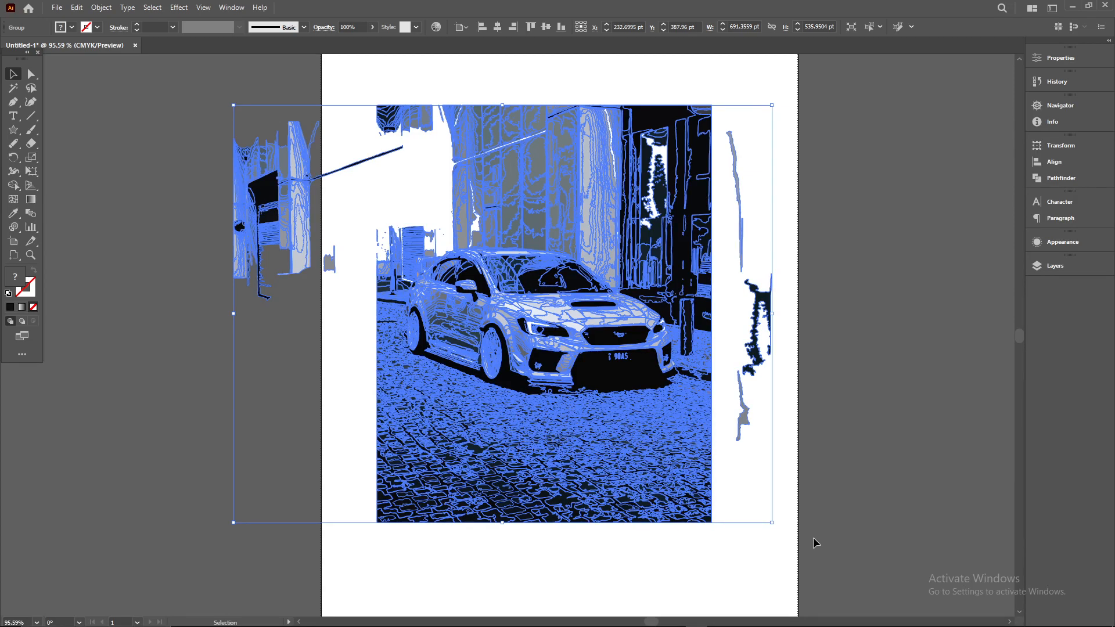
key(Delete)
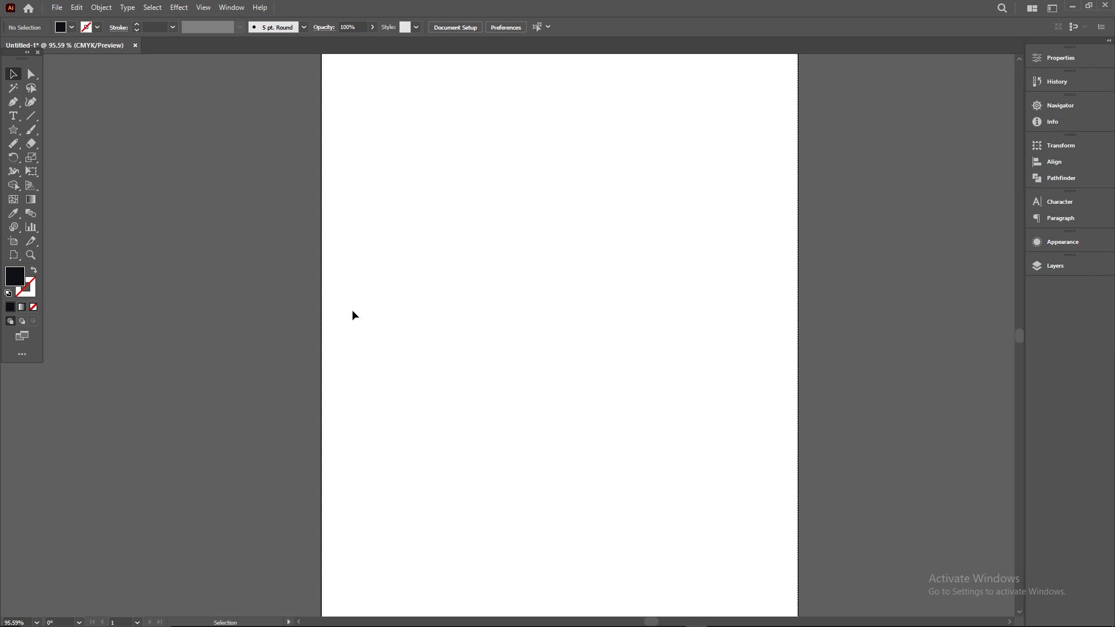
Create a star with 3 points on the blank artboard using the Star tool, and delete it.
click(15, 132)
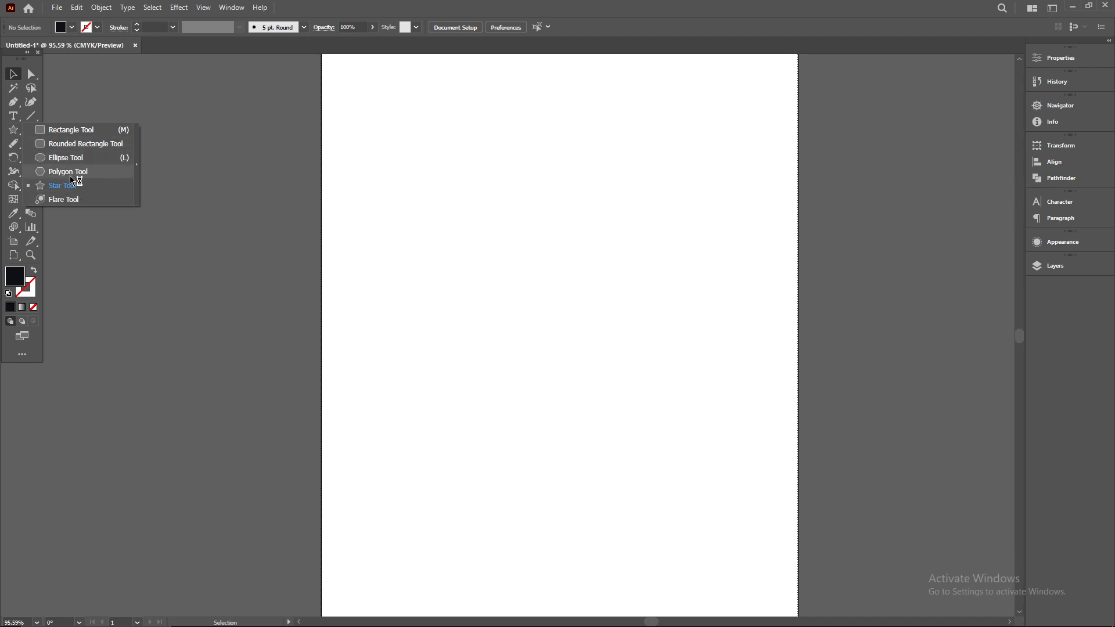
click(65, 186)
click(552, 286)
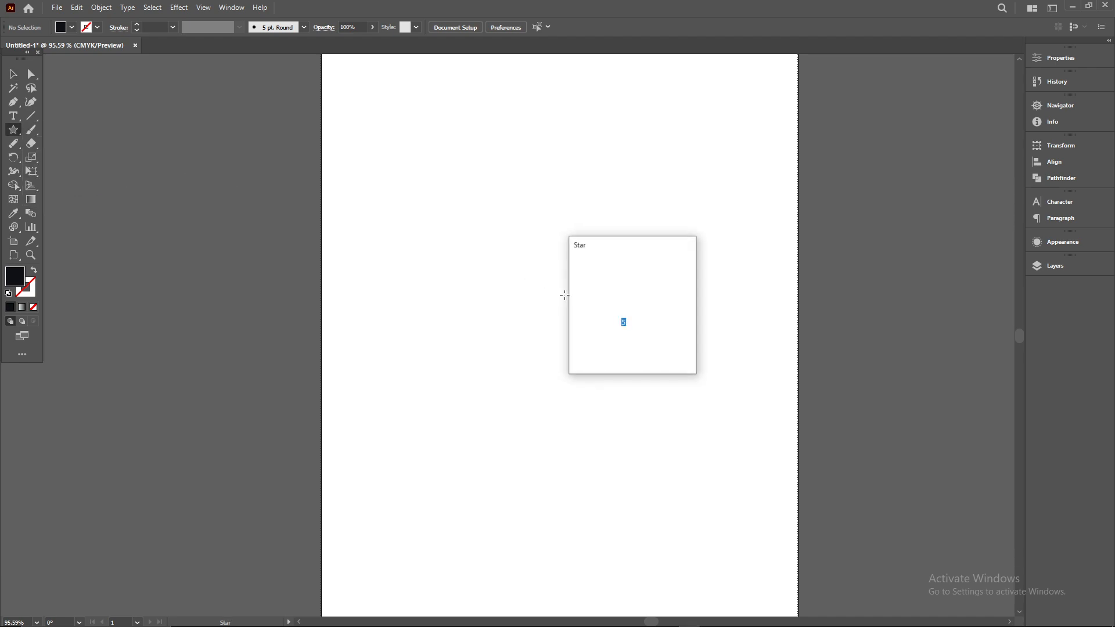
text(3)
click(597, 349)
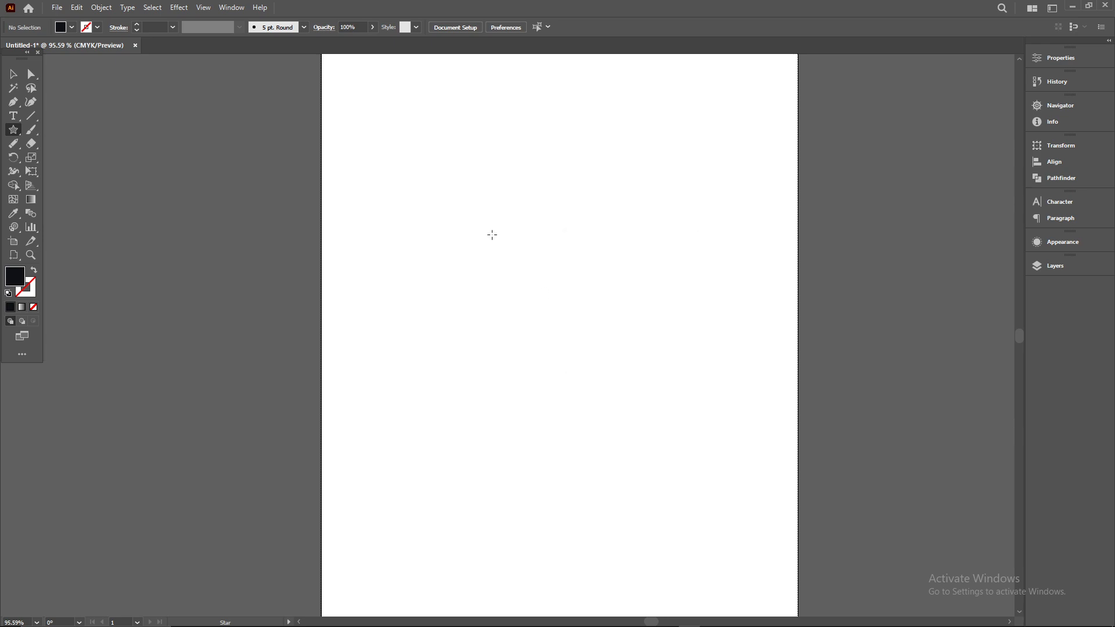
key(Delete)
Open the settings for a new star with 3 points, and select its Radius 2 value for editing.
right_click(471, 232)
click(420, 204)
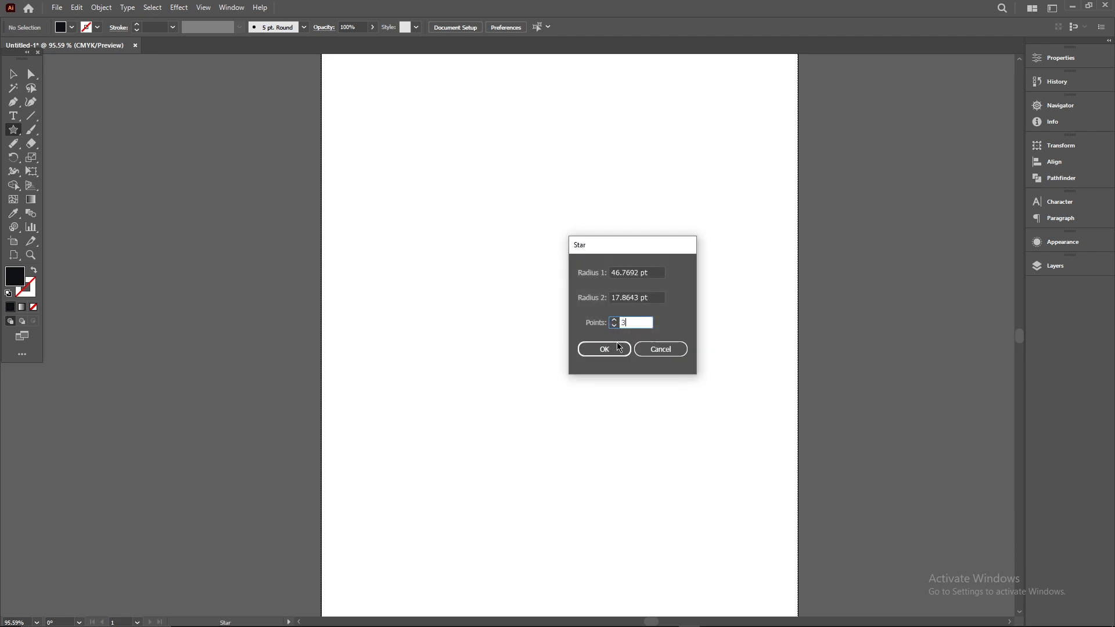
double_click(637, 298)
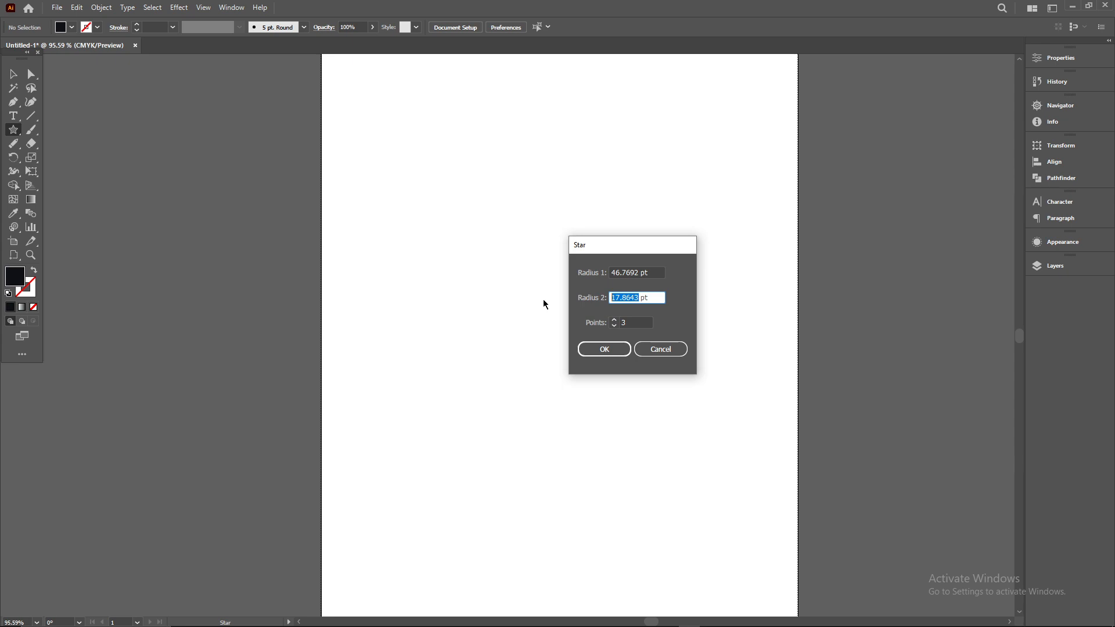
Try creating a three-point star with Radius 1 and Radius 2 both set to 50 pt, and undo it.
text(10)
drag(638, 274, 535, 275)
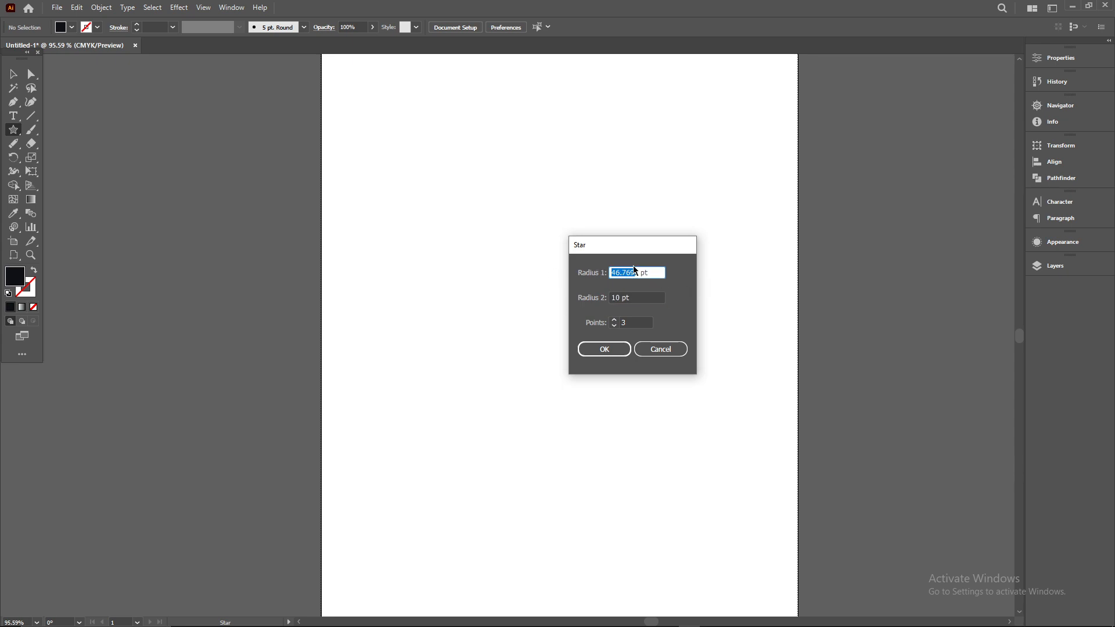
text(50)
key(Tab)
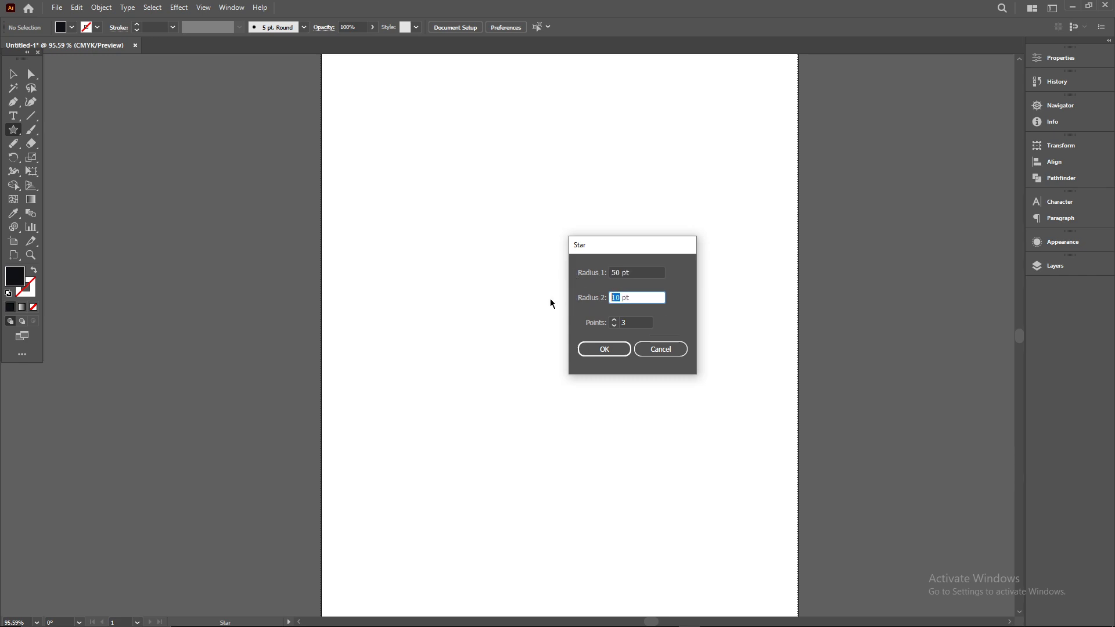
text(50)
click(607, 349)
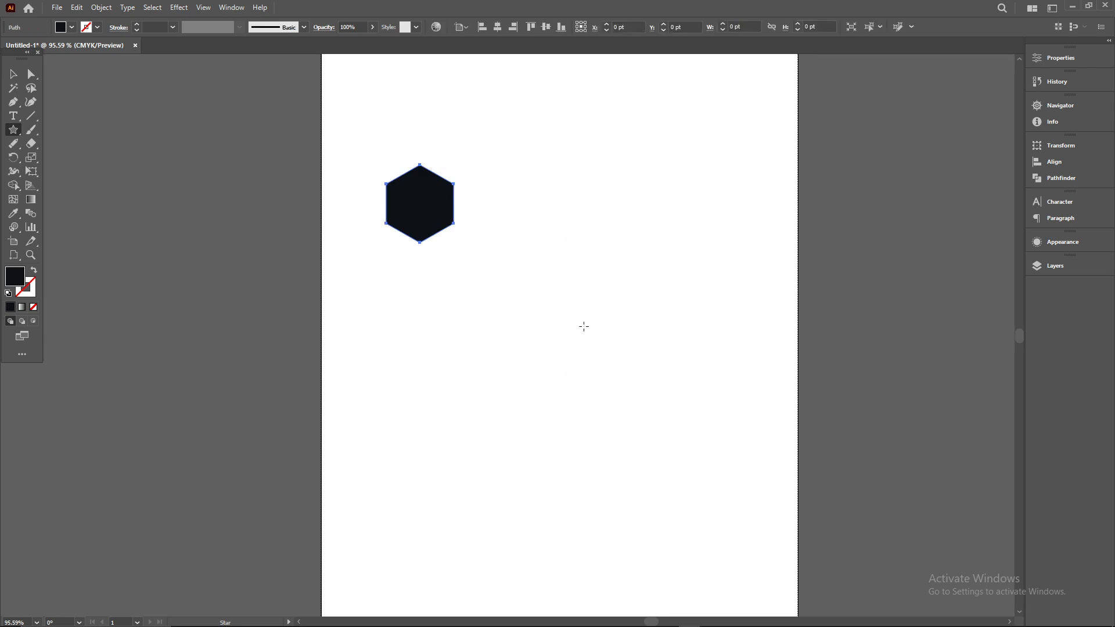
key(ctrl+z)
click(513, 261)
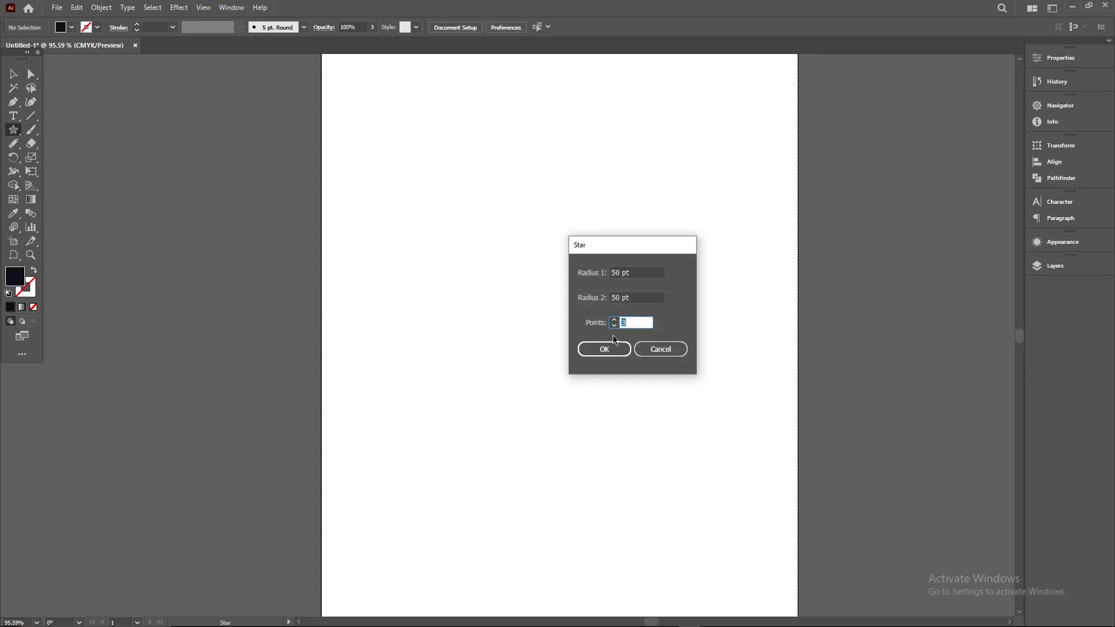
click(662, 349)
click(13, 129)
click(80, 175)
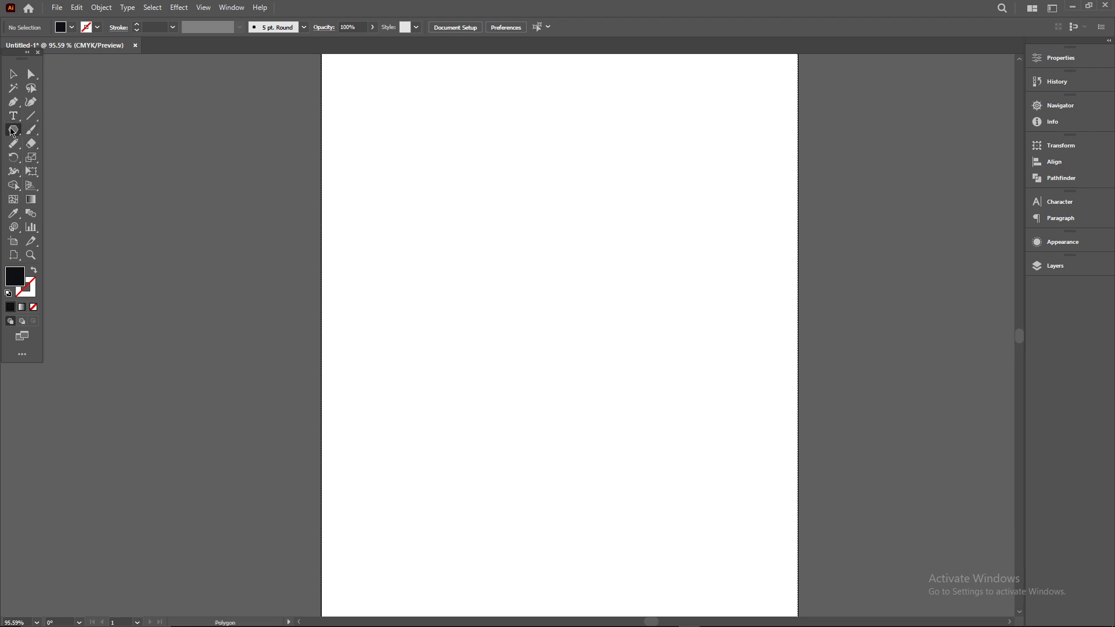
click(13, 129)
click(72, 186)
click(557, 252)
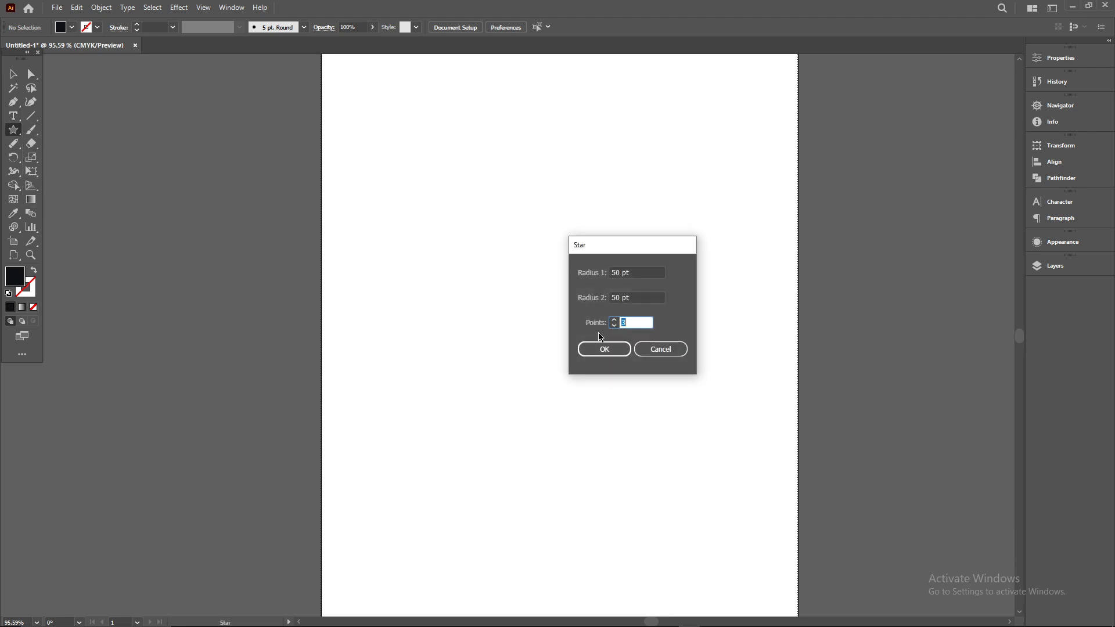
click(605, 344)
drag(593, 272, 642, 342)
key(ctrl+z)
key(ctrl+z)
key(ctrl+z)
Draw a black triangle about 141 by 122 pt with the Star tool, tilt it slightly and move it down on the artboard.
drag(497, 229, 551, 263)
click(13, 75)
drag(580, 216, 542, 198)
key(ctrl+z)
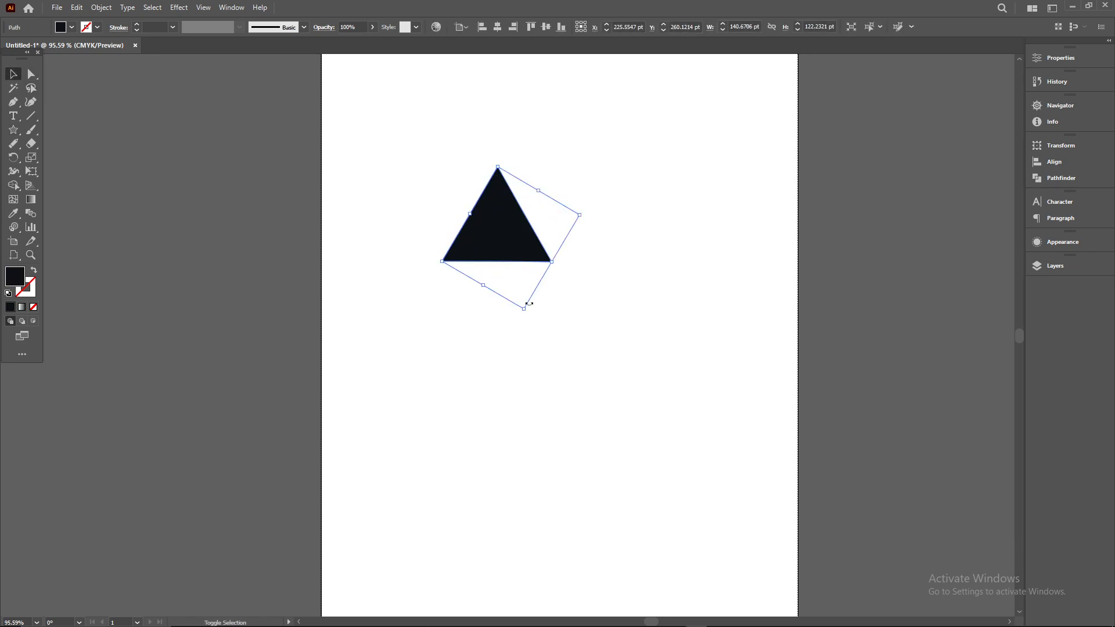
drag(525, 316, 577, 180)
drag(528, 256, 499, 285)
Rotate the triangle freehand with the Rotate tool until its base is nearly level.
click(14, 160)
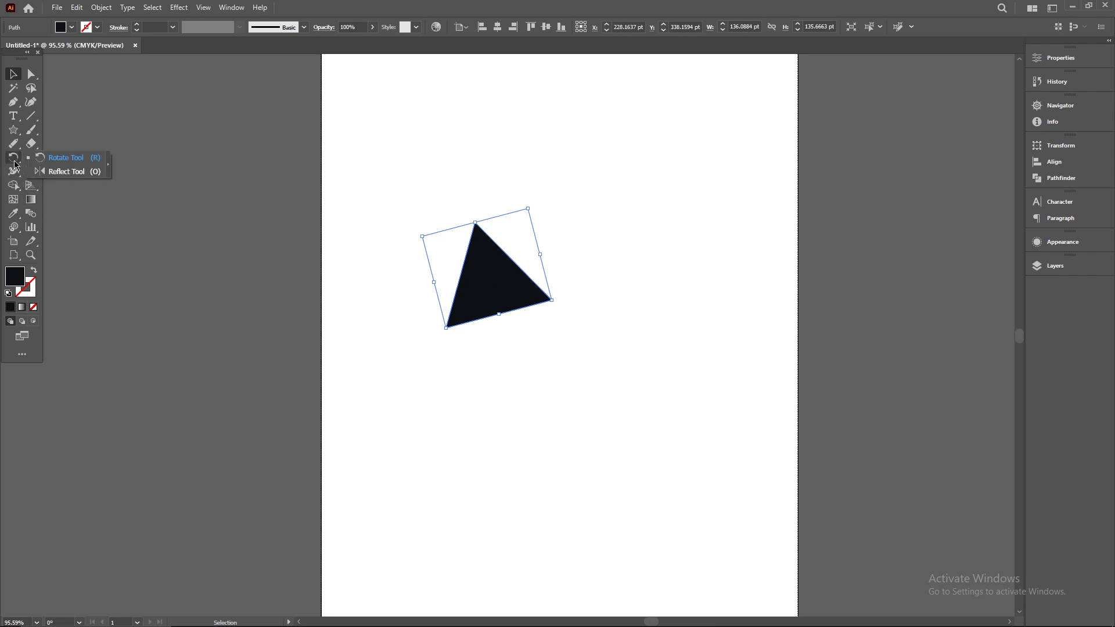
click(94, 164)
scroll(546, 308, up, 2)
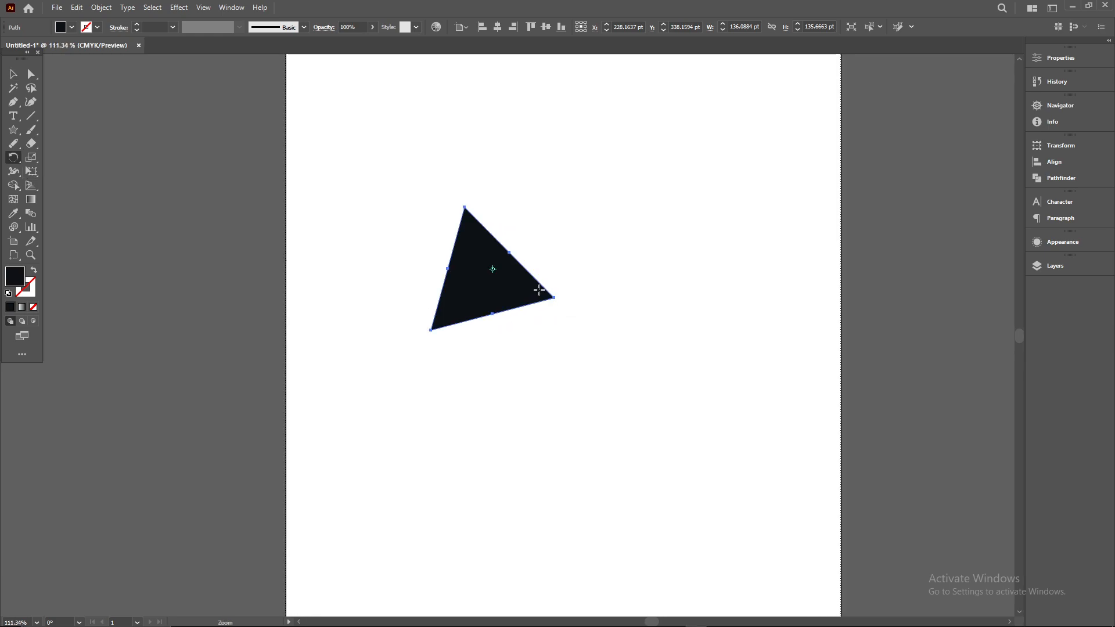
mouse_move(492, 270)
mouse_down()
mouse_move(506, 277)
mouse_move(500, 269)
mouse_up()
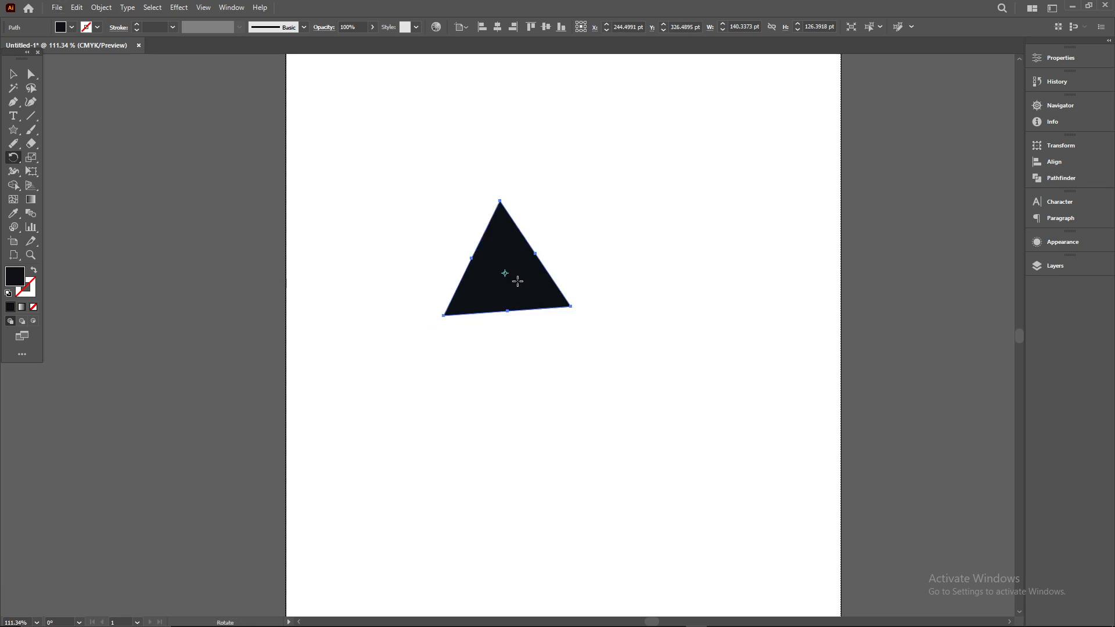
Try a rotated copy of the triangle around its lower-right corner and undo it.
click(571, 308)
alt+click(571, 307)
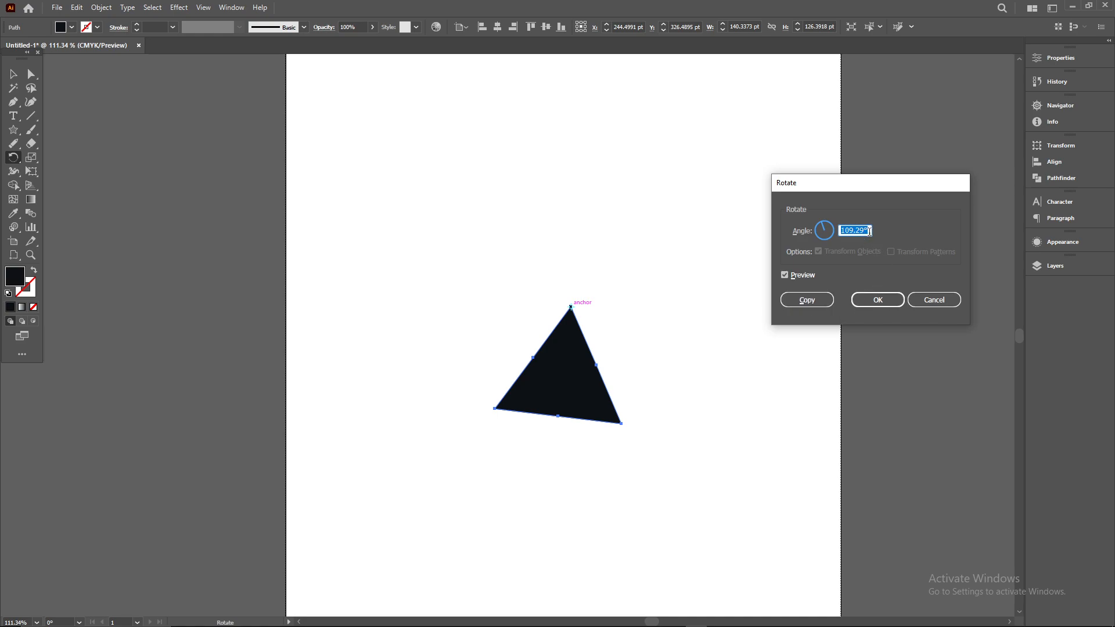
text(3)
click(807, 300)
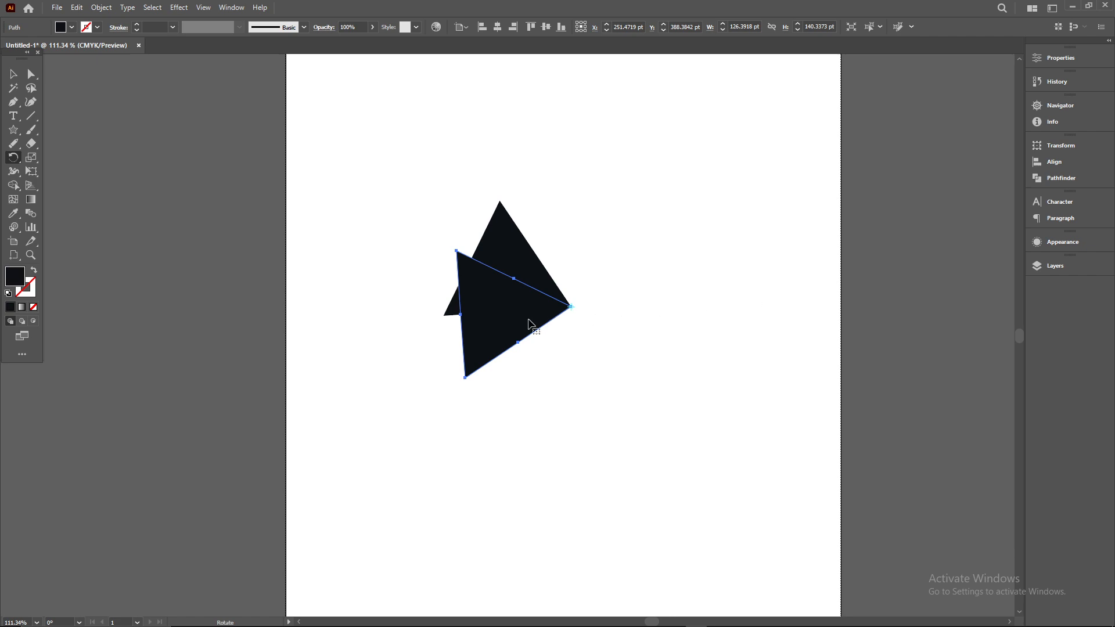
key(ctrl+z)
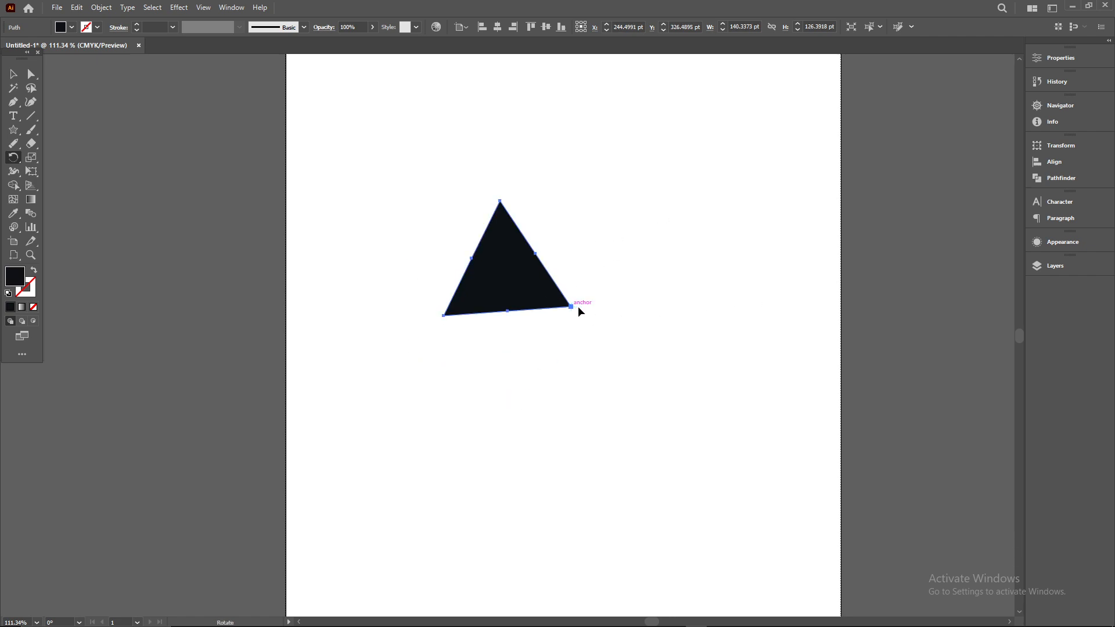
key(super)
key(super)
key(super)
key(super)
Create a copy of the triangle rotated 60° around its lower-right corner.
alt+click(570, 307)
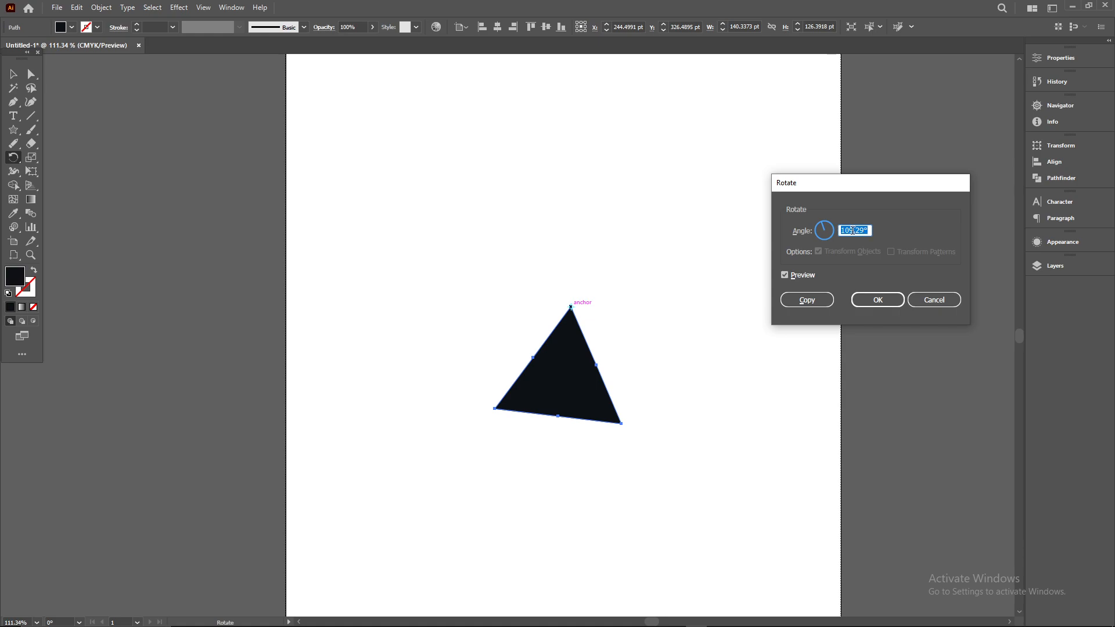
double_click(853, 231)
drag(869, 232, 826, 236)
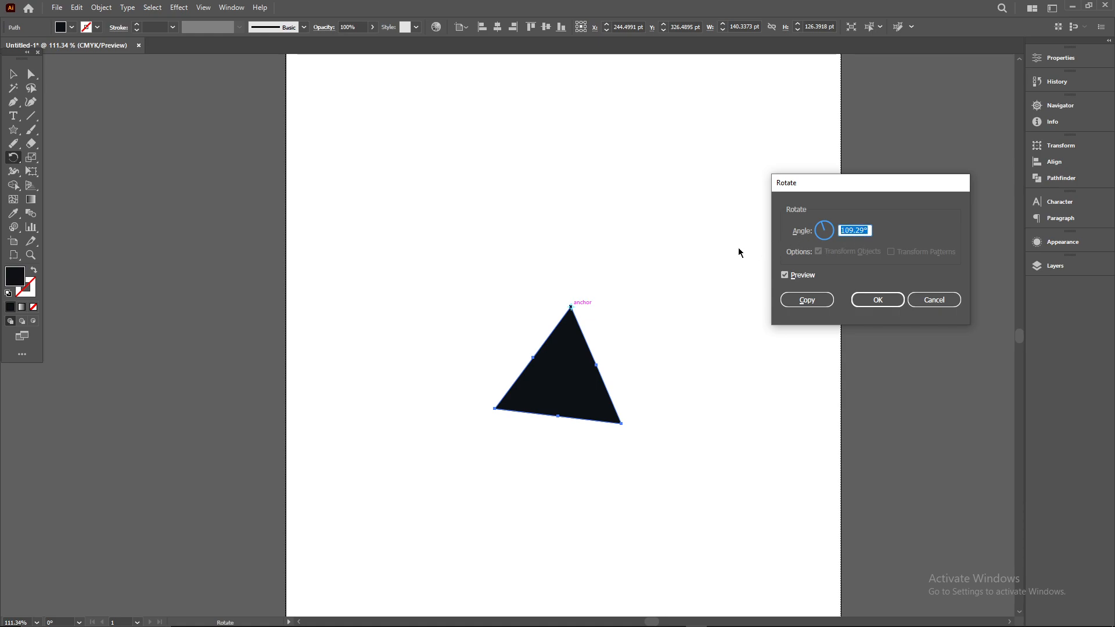
text(60)
key(Return)
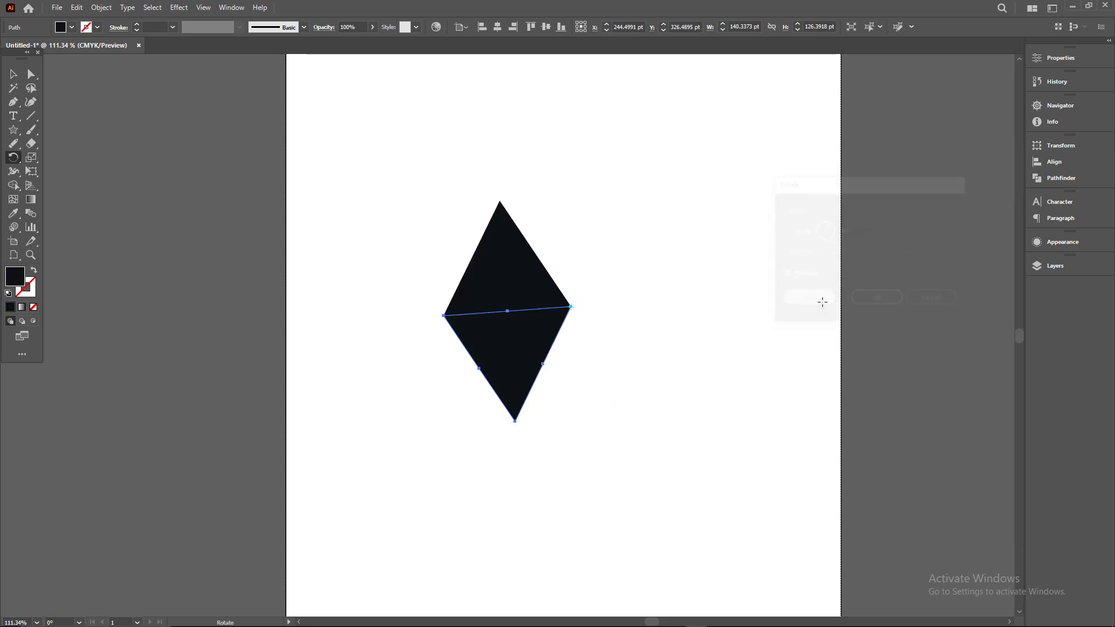
Repeat the rotated copy around the same corner until six triangles complete a hexagon.
key(ctrl+d)
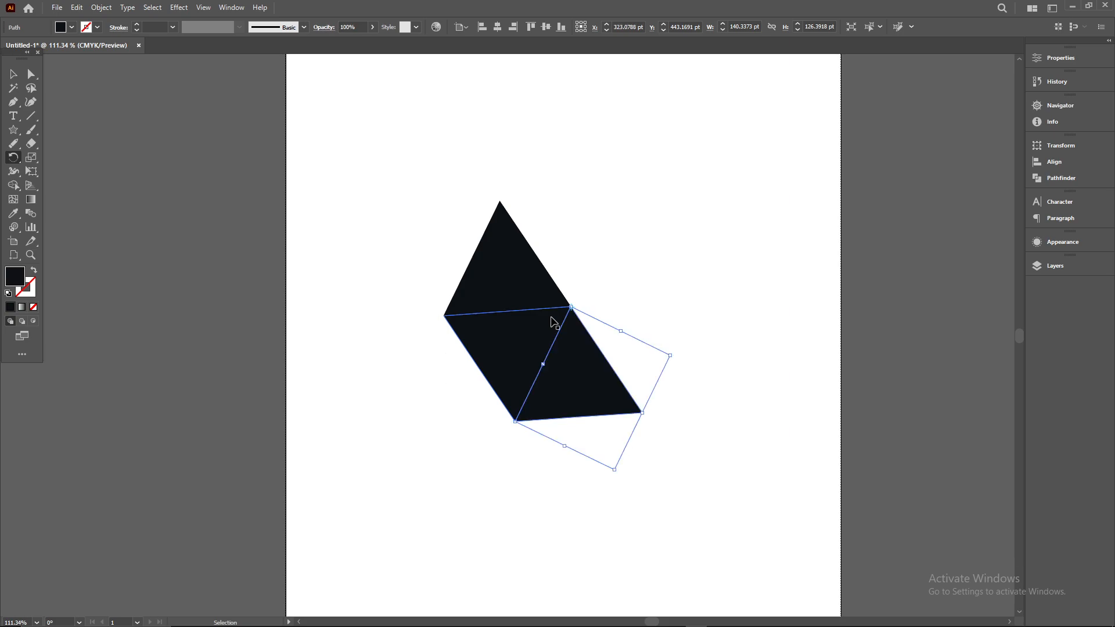
key(ctrl+d)
key(ctrl+d)
key(r)
key(v)
key(ctrl+s)
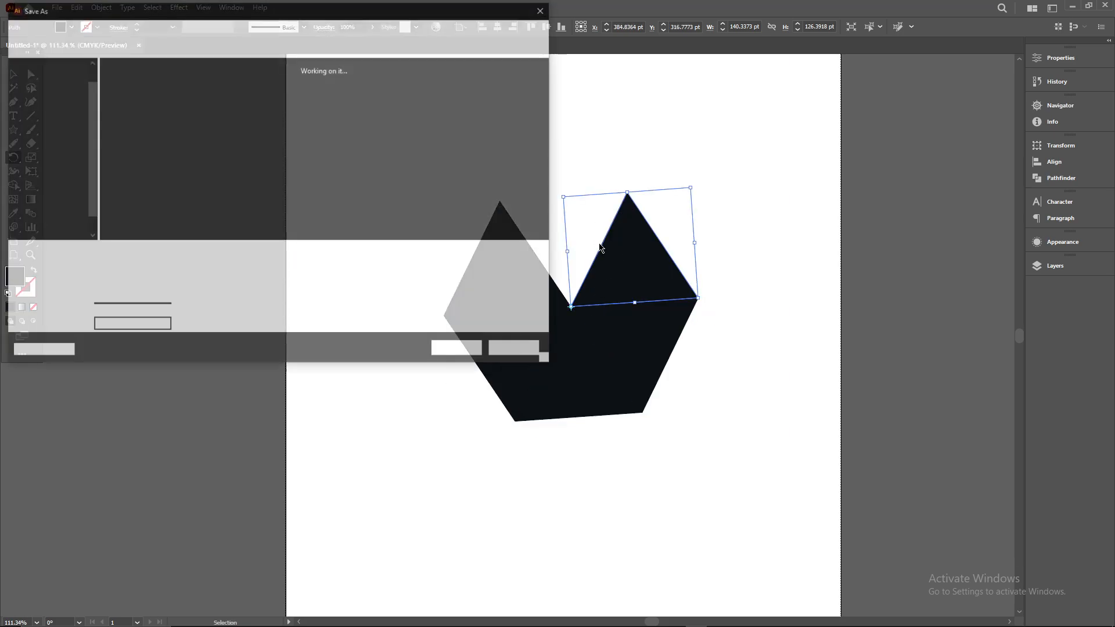
click(514, 352)
key(ctrl+d)
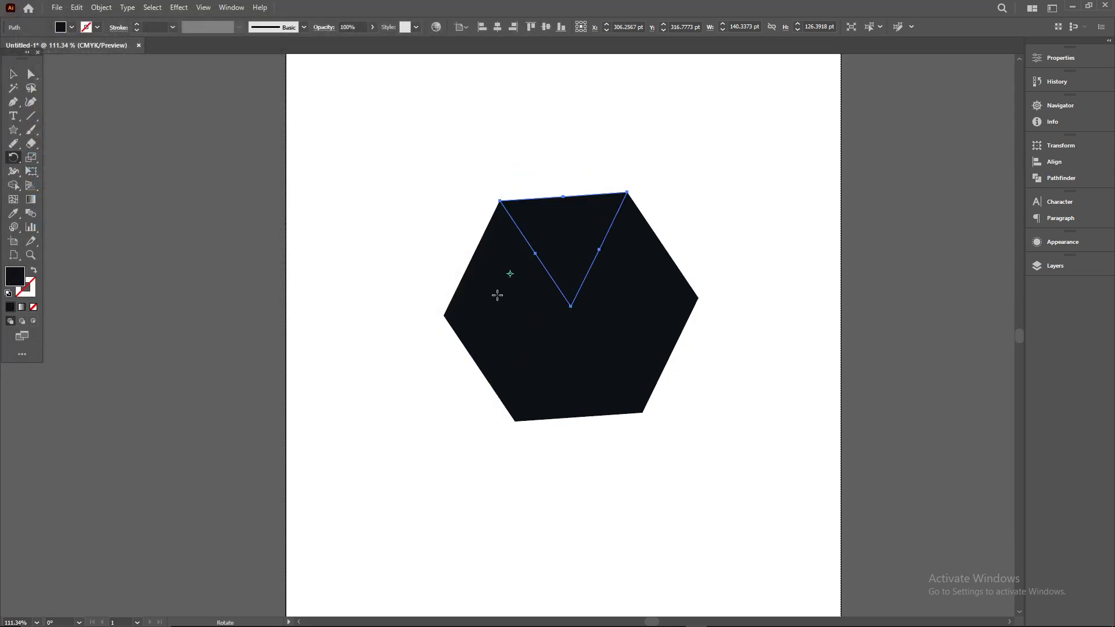
Reflect the hexagon's upper-left triangle across the horizontal axis at its top vertex, and turn it to sit on the hexagon's top edge.
click(13, 74)
click(528, 279)
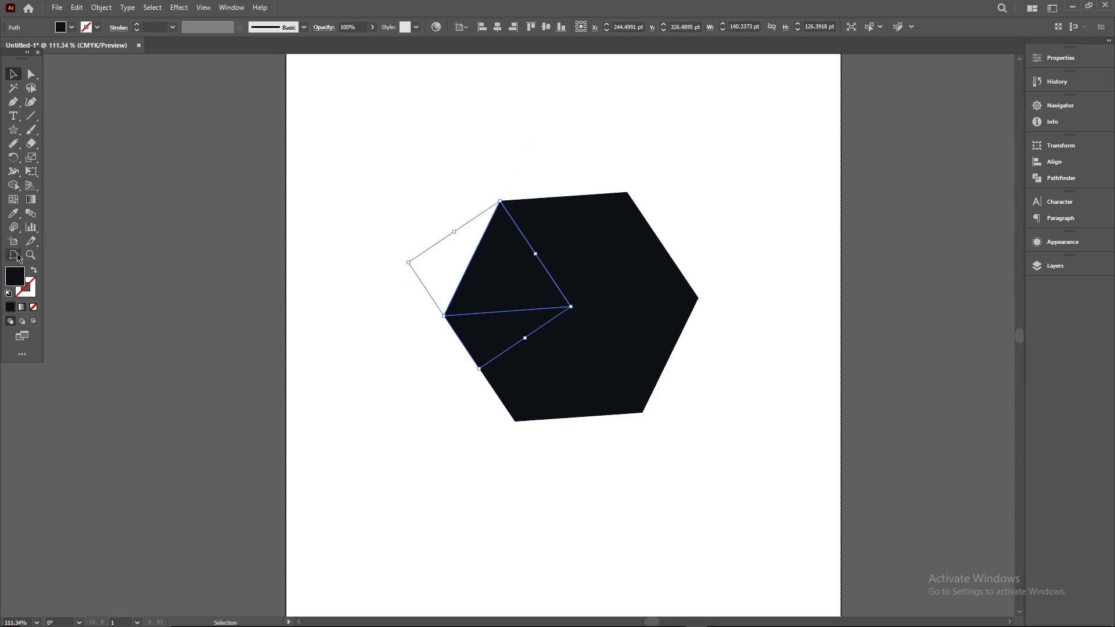
drag(13, 157, 46, 174)
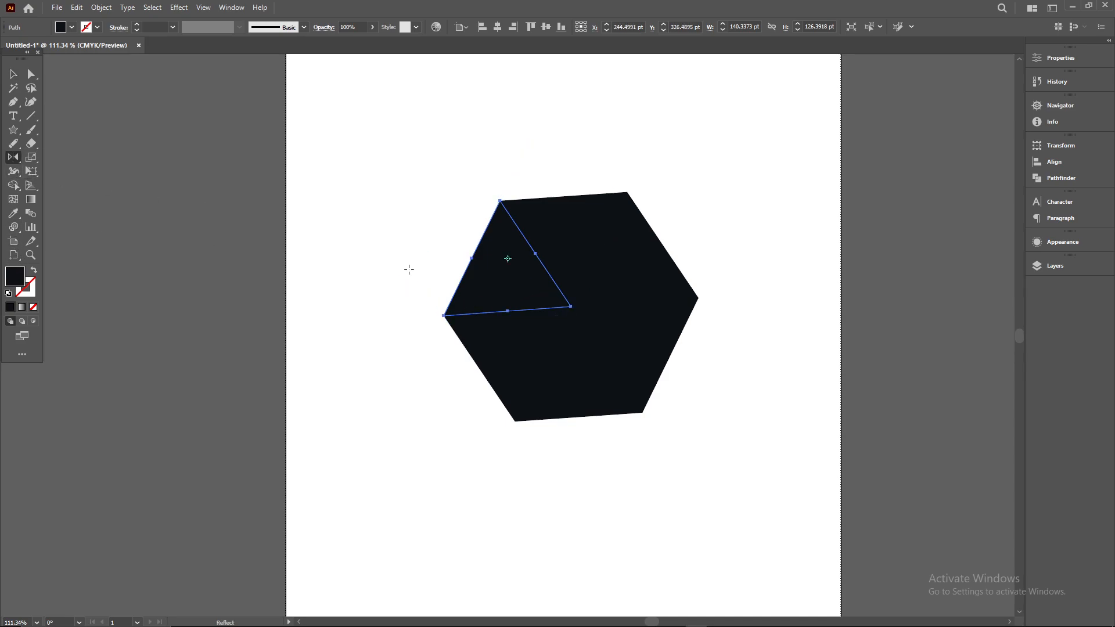
key(ctrl+c)
click(500, 201)
alt+click(500, 201)
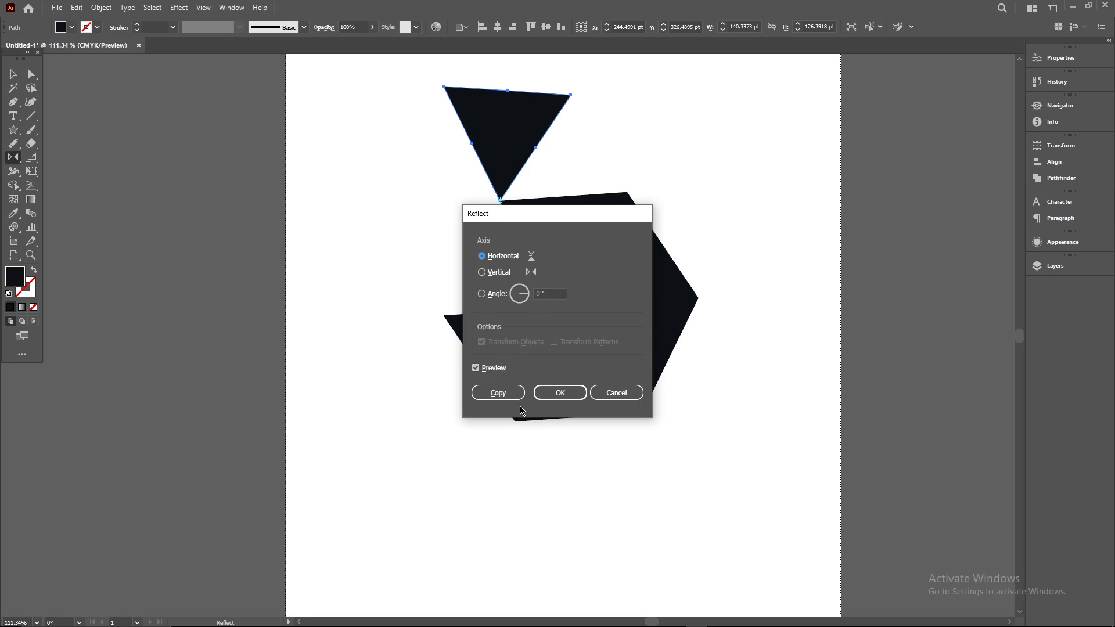
click(559, 393)
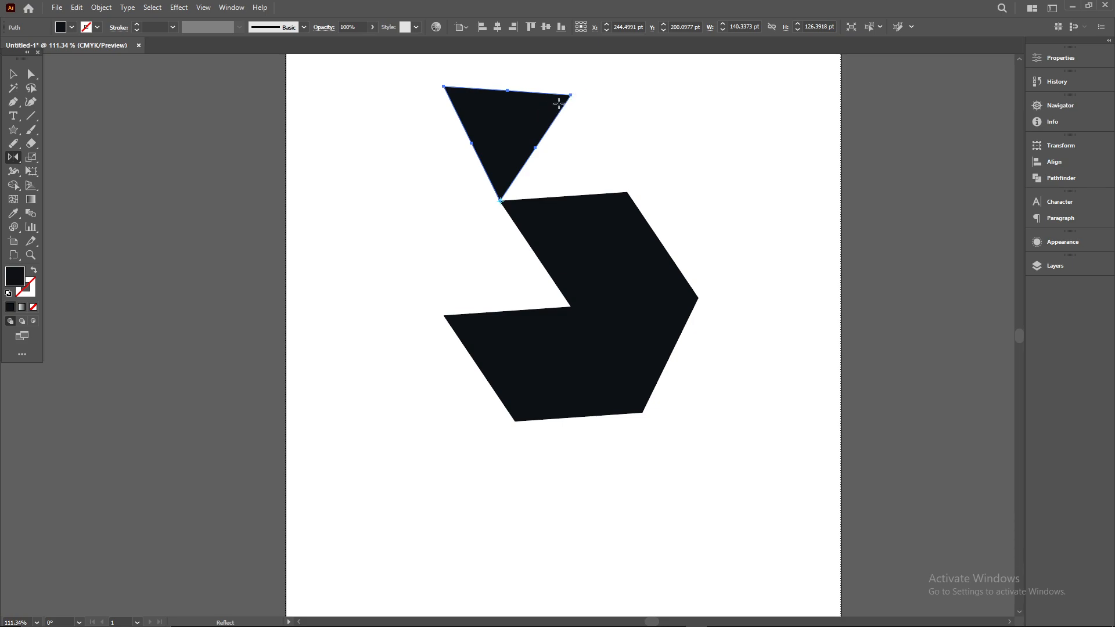
mouse_move(571, 96)
mouse_down()
mouse_move(581, 110)
mouse_move(547, 87)
mouse_move(557, 90)
mouse_up()
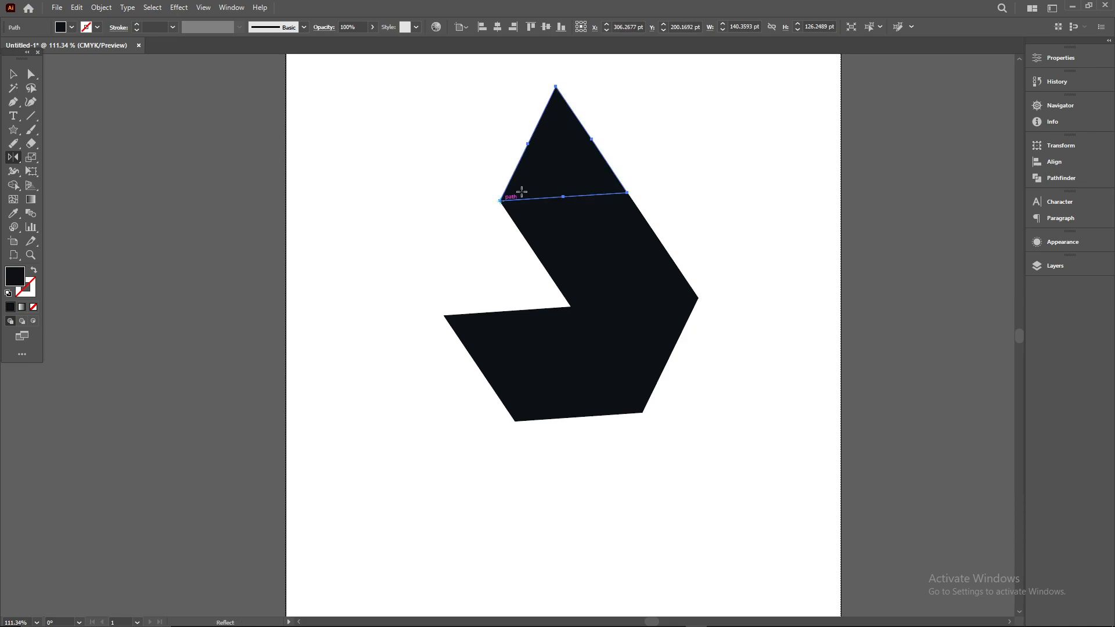
right_click(551, 171)
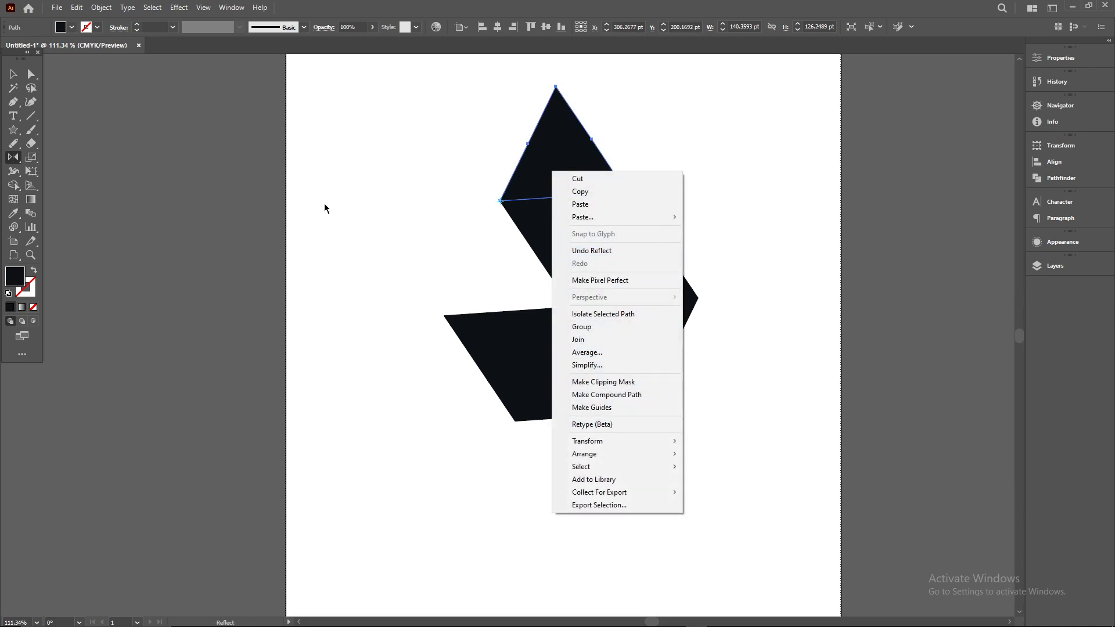
click(406, 259)
Select all the triangles and rotate the whole shape slightly counterclockwise.
click(13, 74)
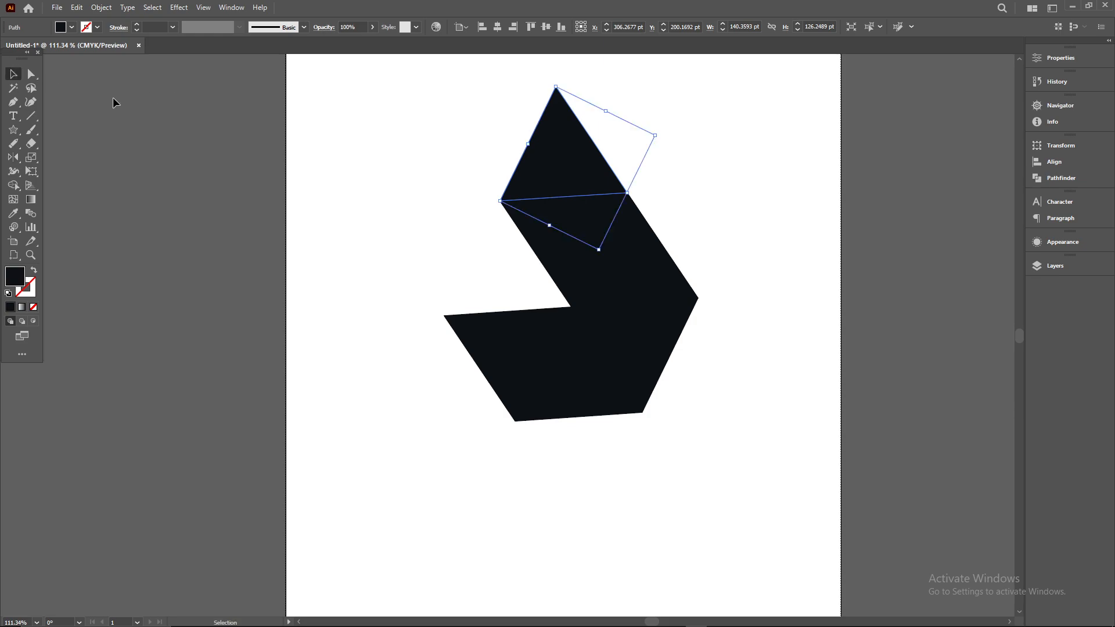
drag(458, 105, 682, 463)
key(a)
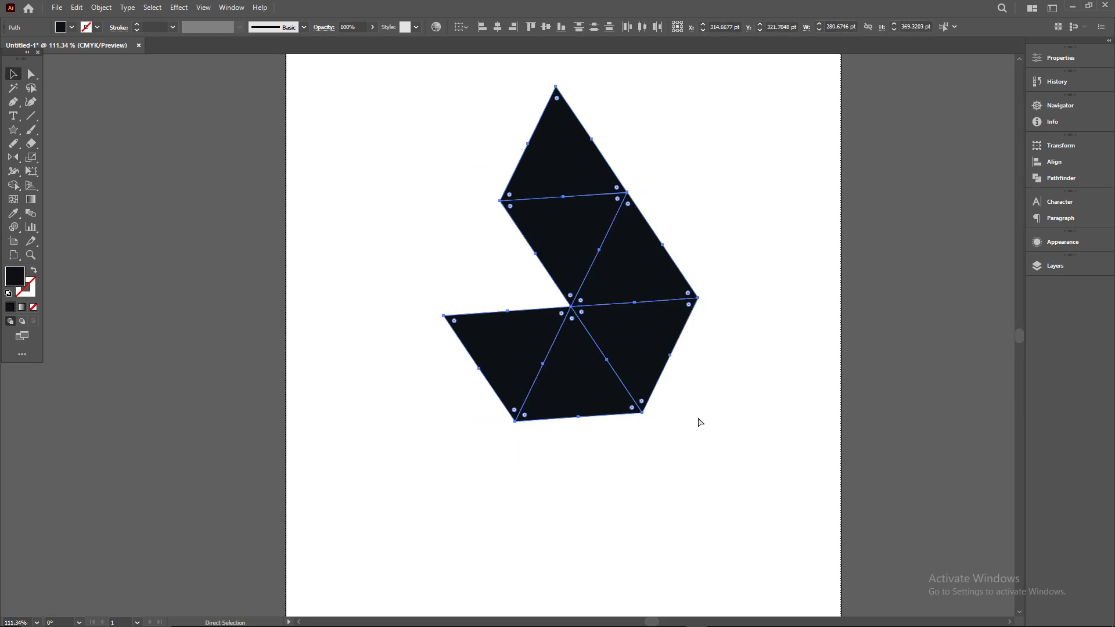
key(v)
drag(704, 424, 752, 354)
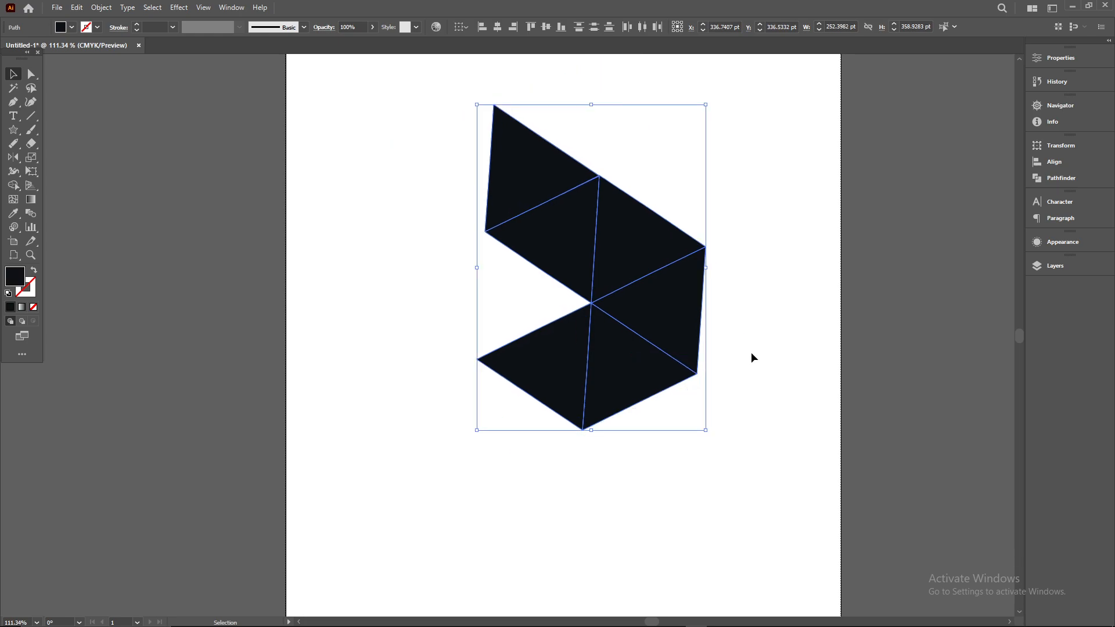
Switch to the Opera browser and search Google Images for "robi" in a new tab.
key(alt+Tab)
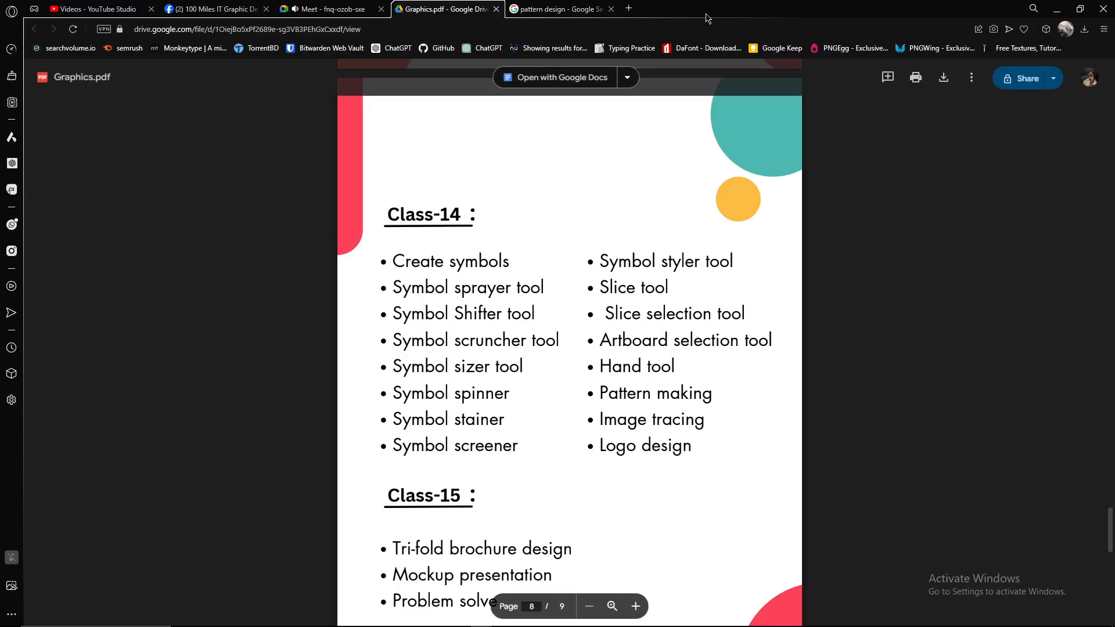
click(628, 8)
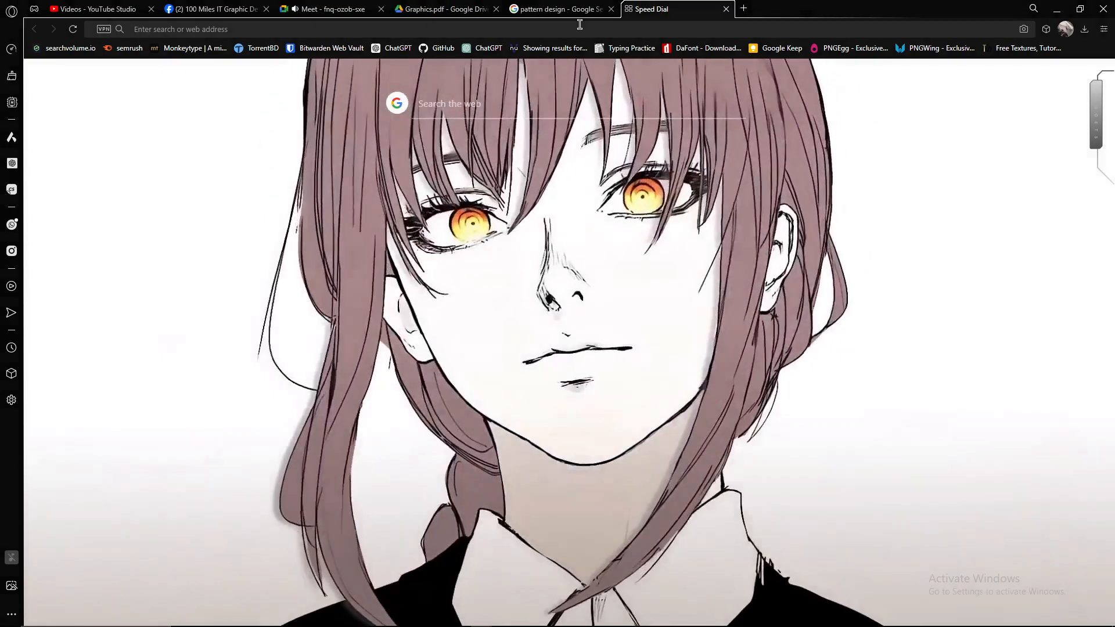
click(580, 25)
text(robi)
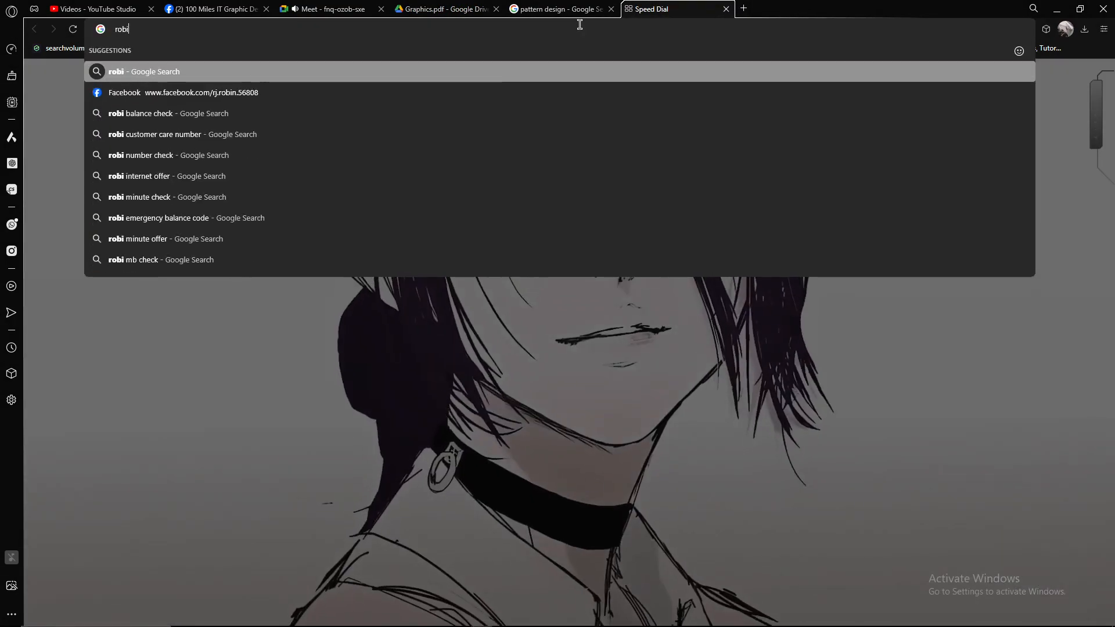
key(Return)
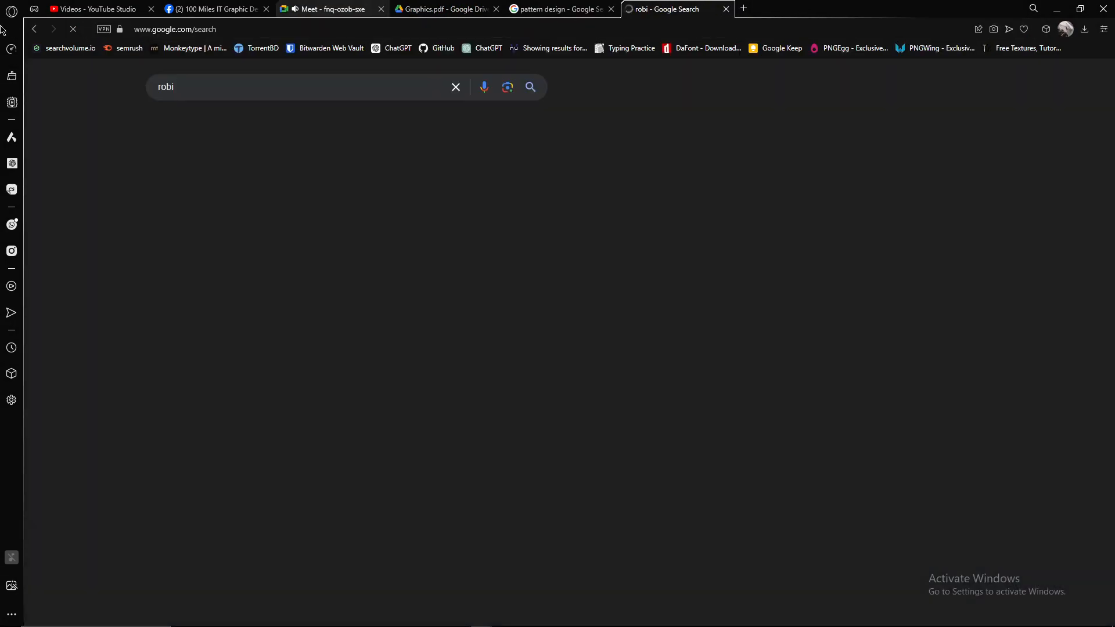
click(212, 127)
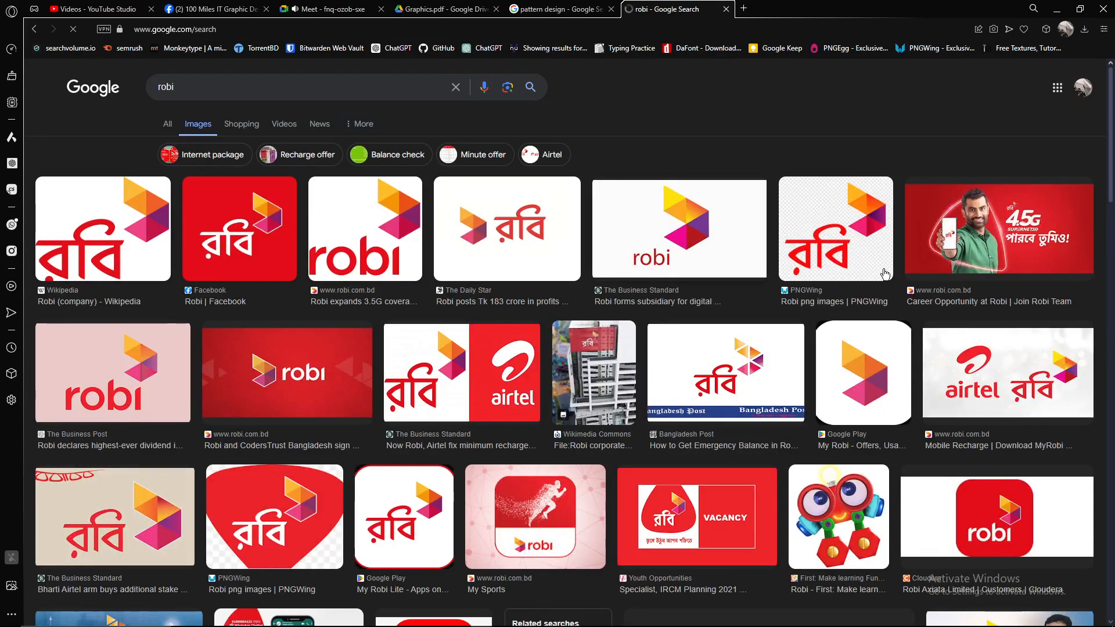
Save the white-background robi logo from The Business Standard result to Downloads as a JPEG image named robi.
click(666, 260)
right_click(937, 314)
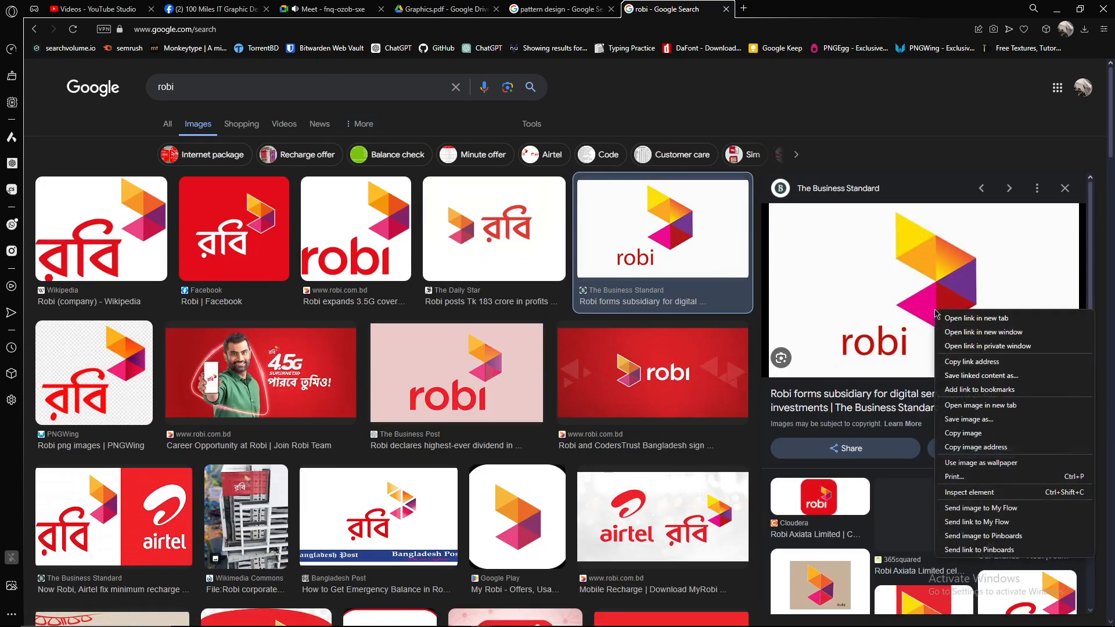
click(967, 419)
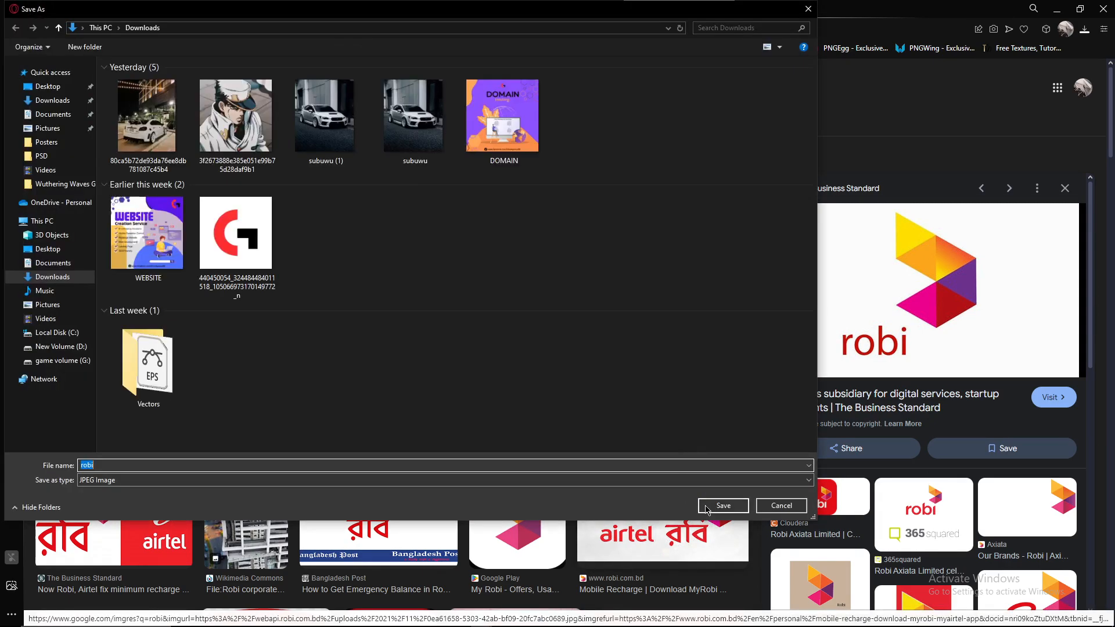
click(708, 510)
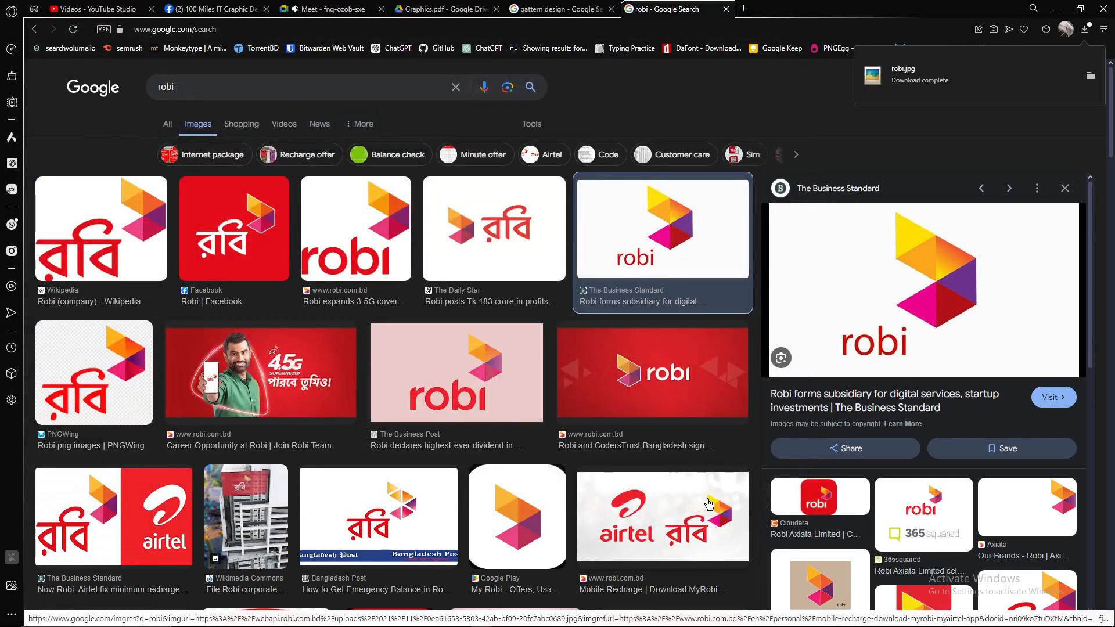
Switch to Illustrator, place the downloaded robi image, and scale it down beside the triangle shape, overlapping the artboard's left edge.
key(alt+Tab)
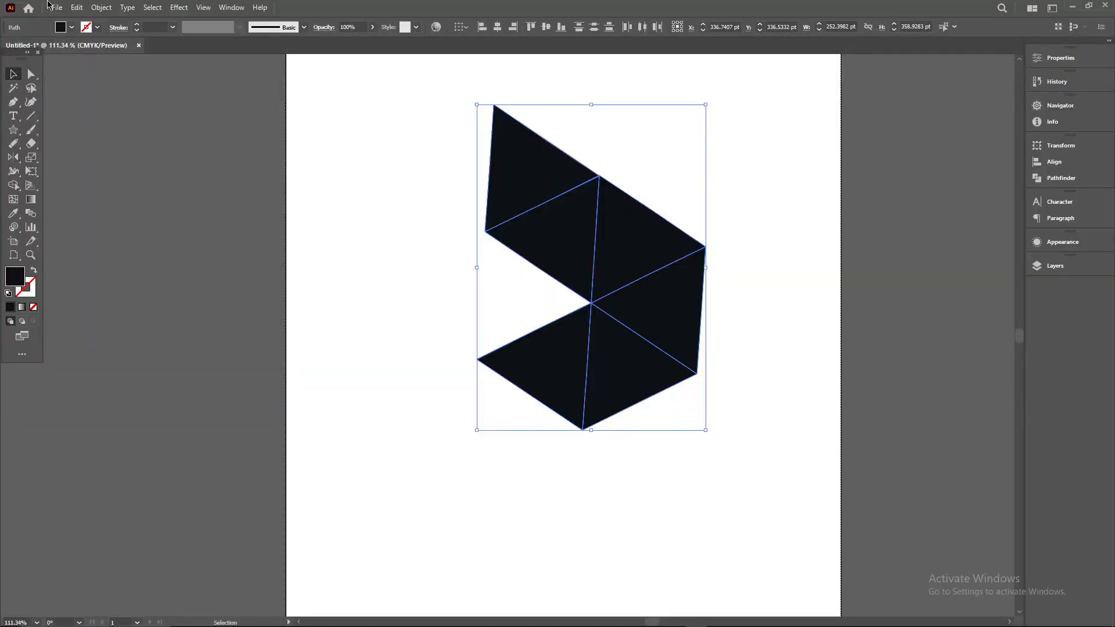
click(58, 9)
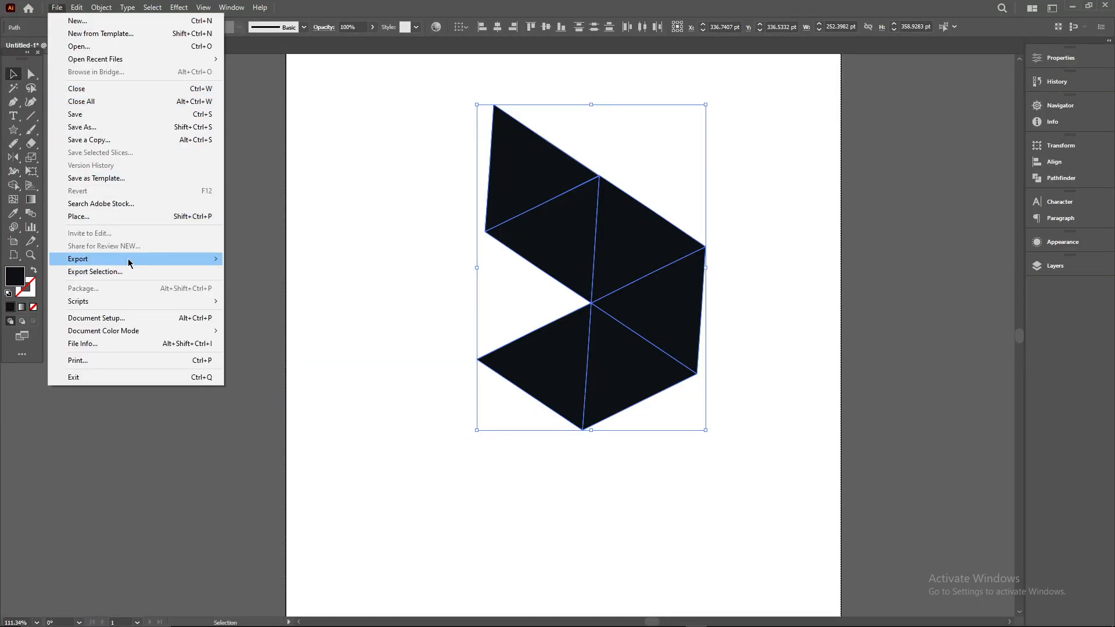
mouse_move(129, 262)
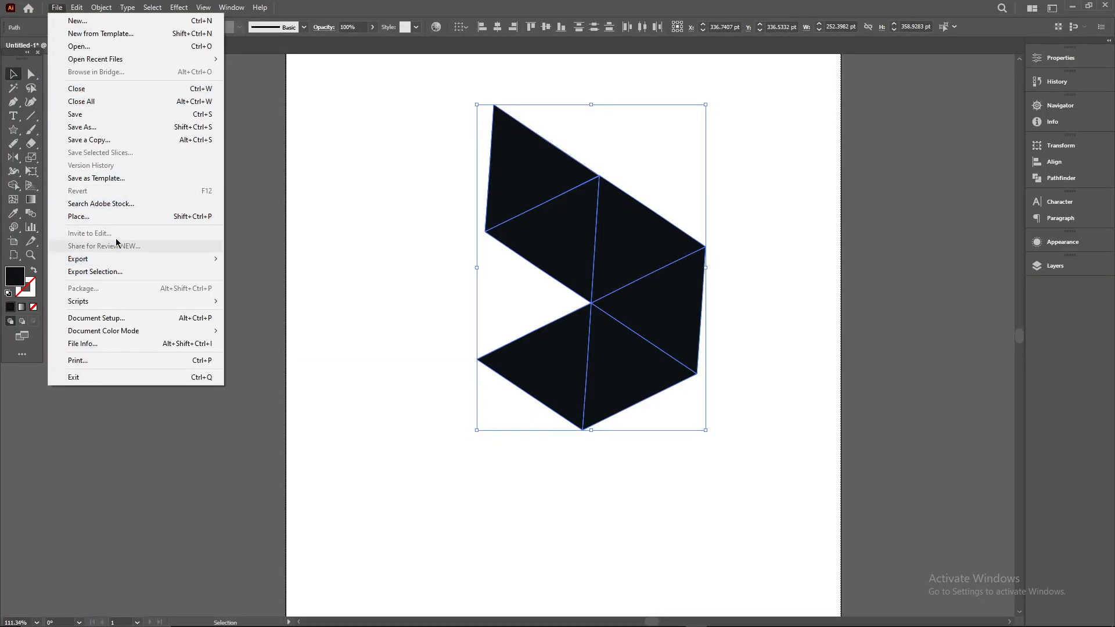
click(146, 217)
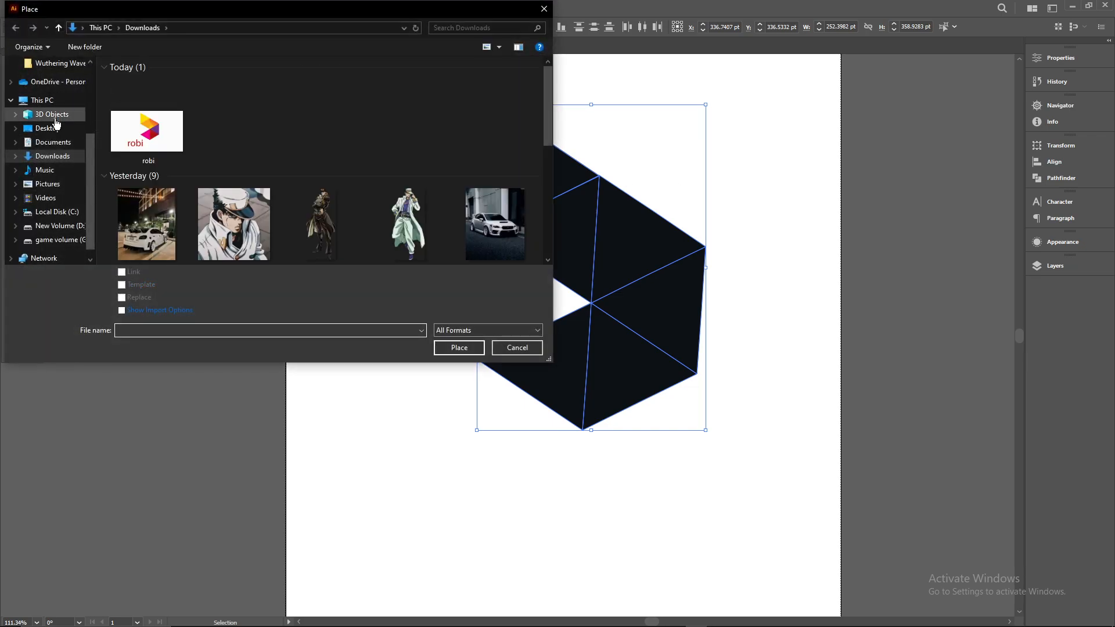
click(459, 349)
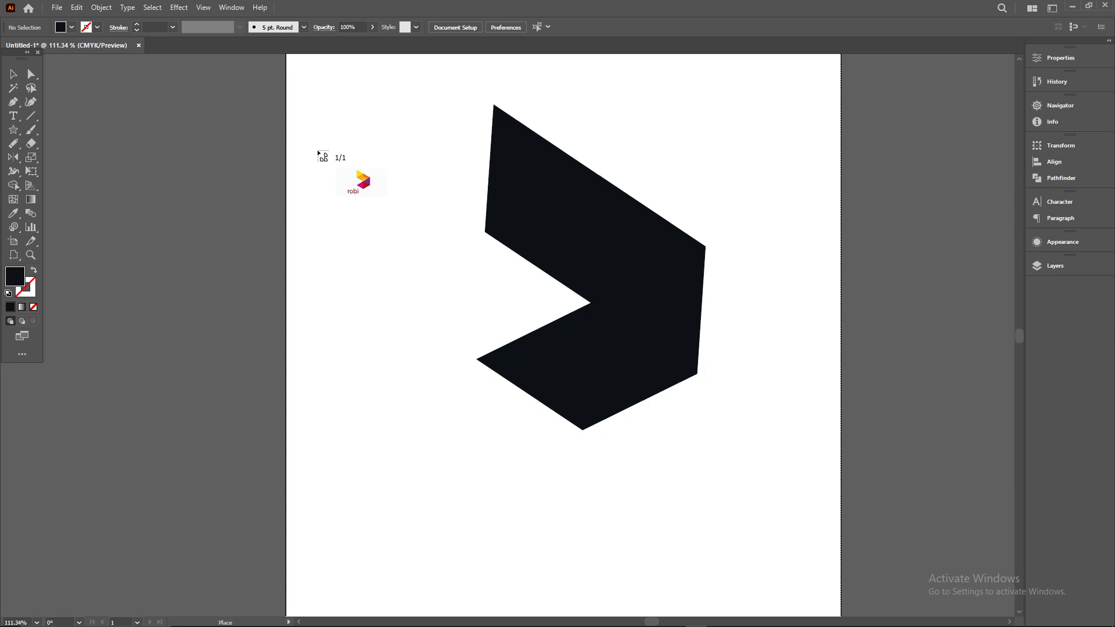
click(232, 135)
drag(592, 330, 373, 208)
drag(321, 181, 220, 158)
Fill the topmost triangle with the yellow sampled from the top of the reference logo.
click(533, 169)
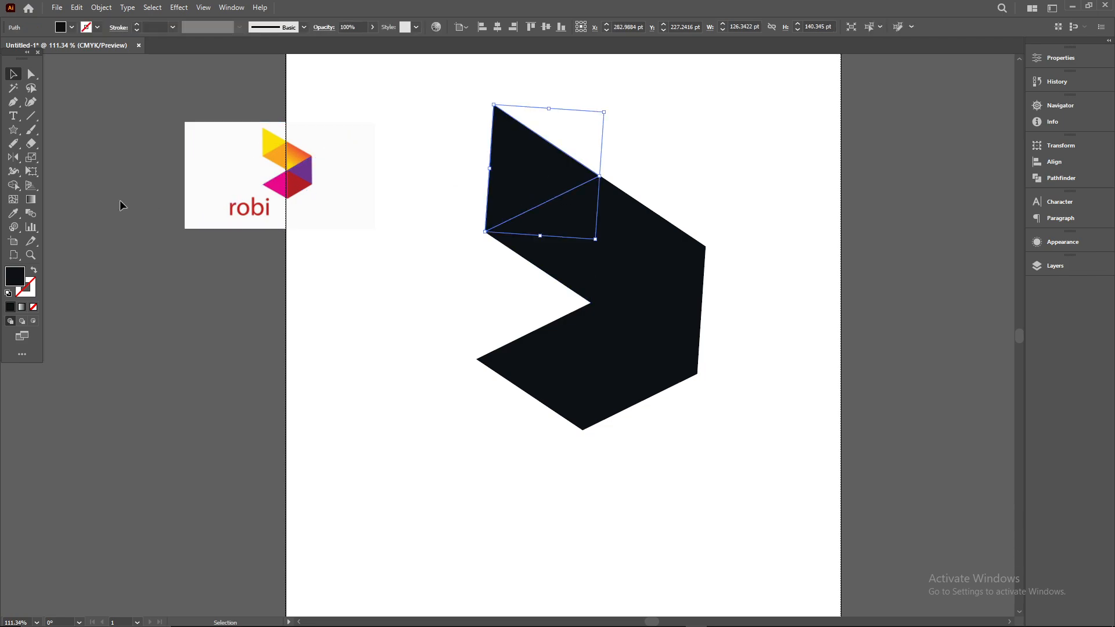
click(19, 189)
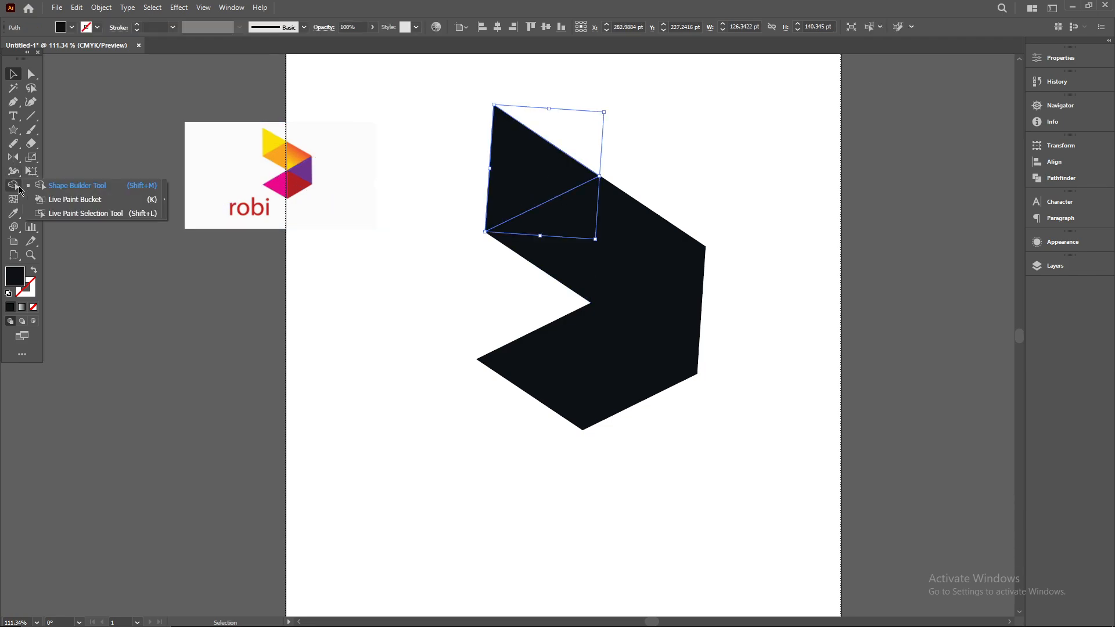
click(70, 200)
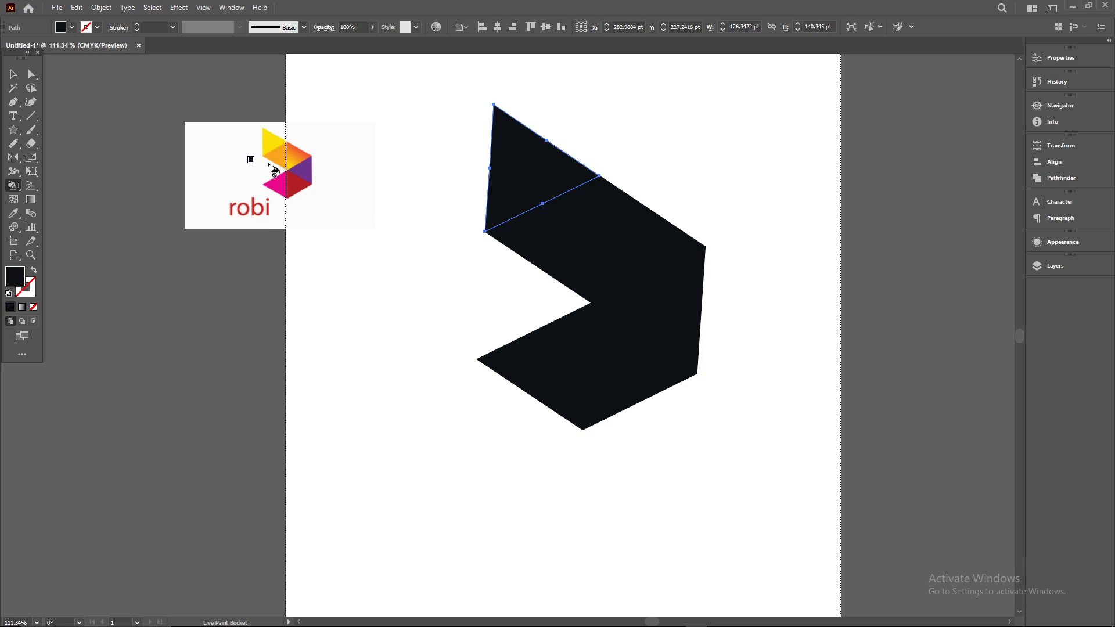
click(13, 186)
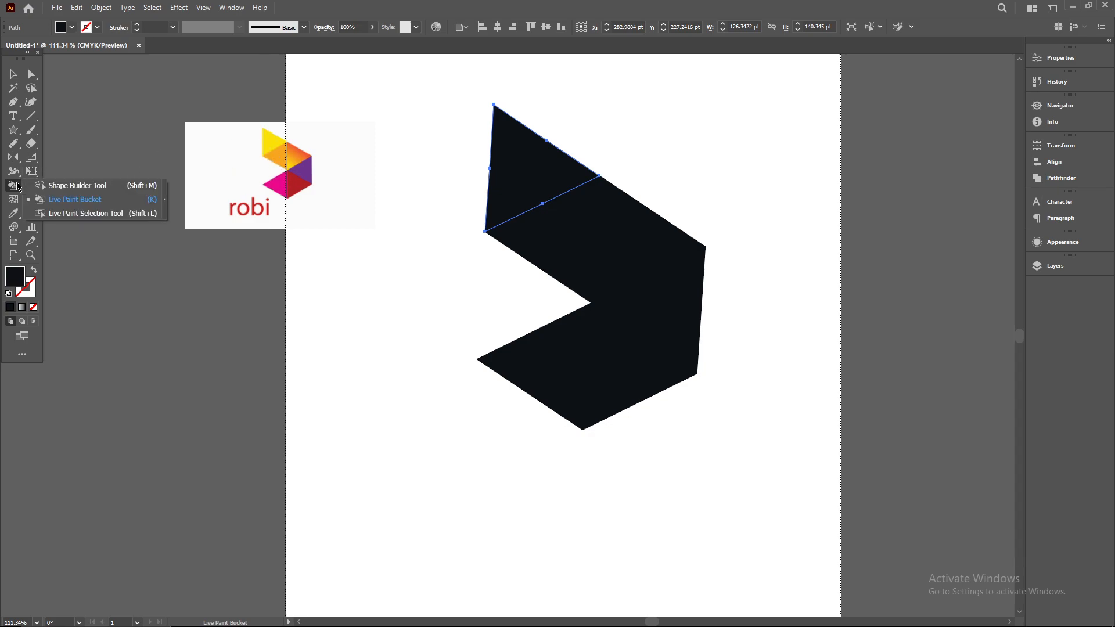
click(13, 213)
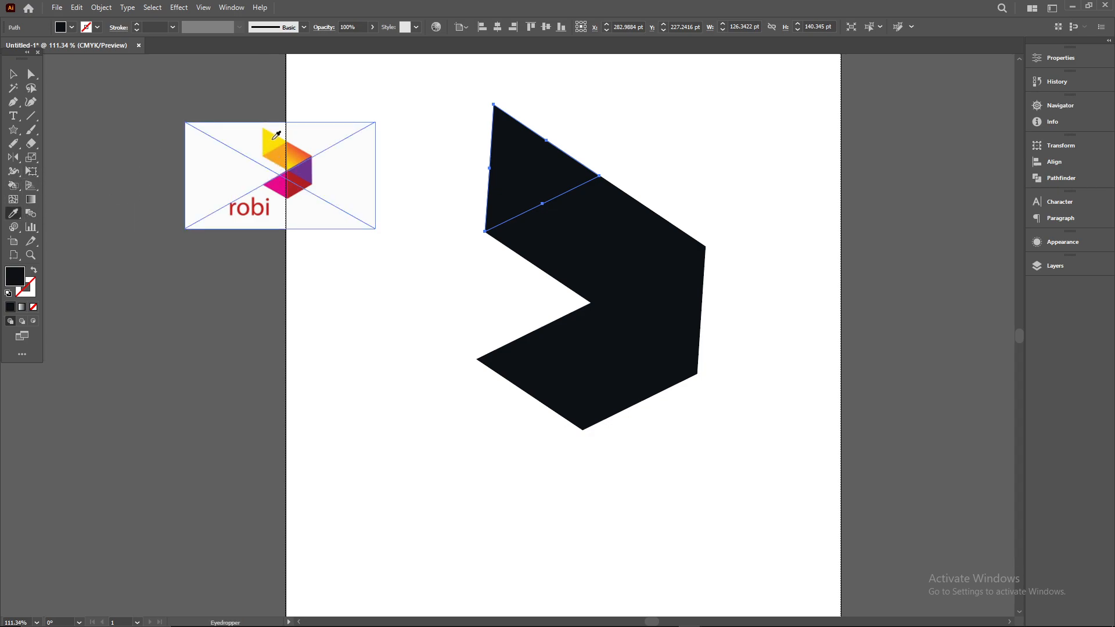
scroll(396, 214, up, 1)
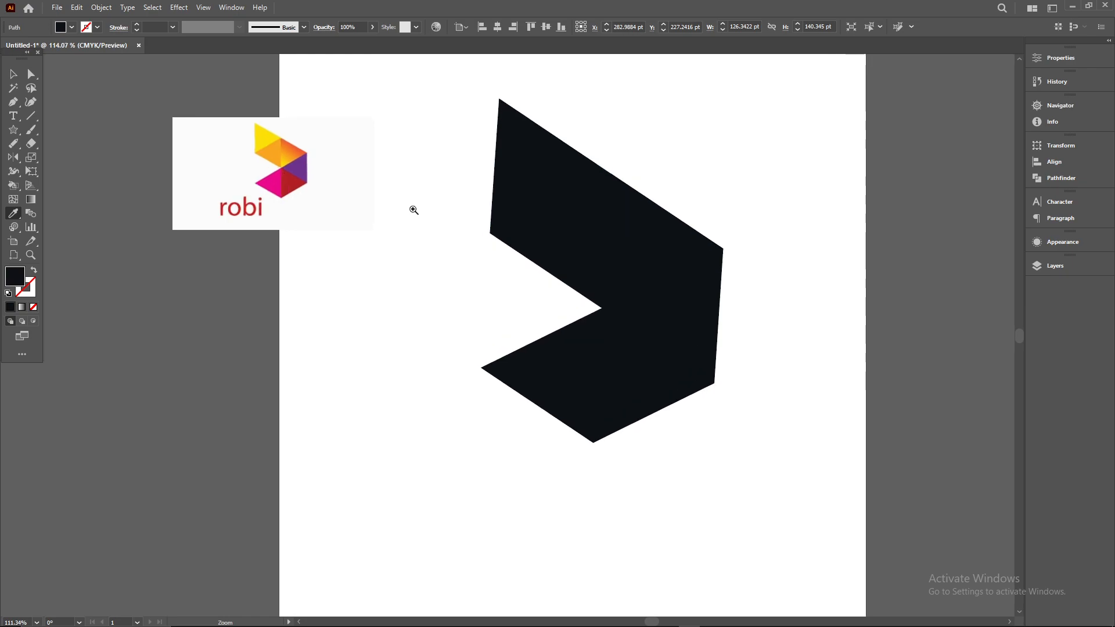
click(262, 130)
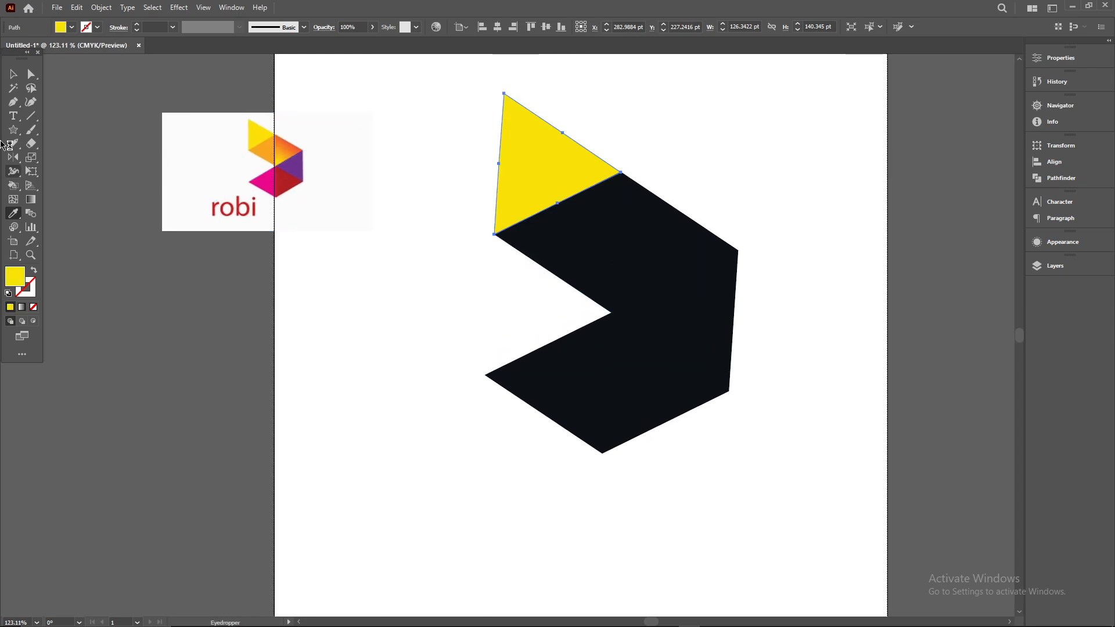
Fill the triangle below the yellow one with the reference logo's orange, and apply the same orange to its right-hand neighbour.
click(13, 74)
click(607, 227)
key(i)
click(268, 148)
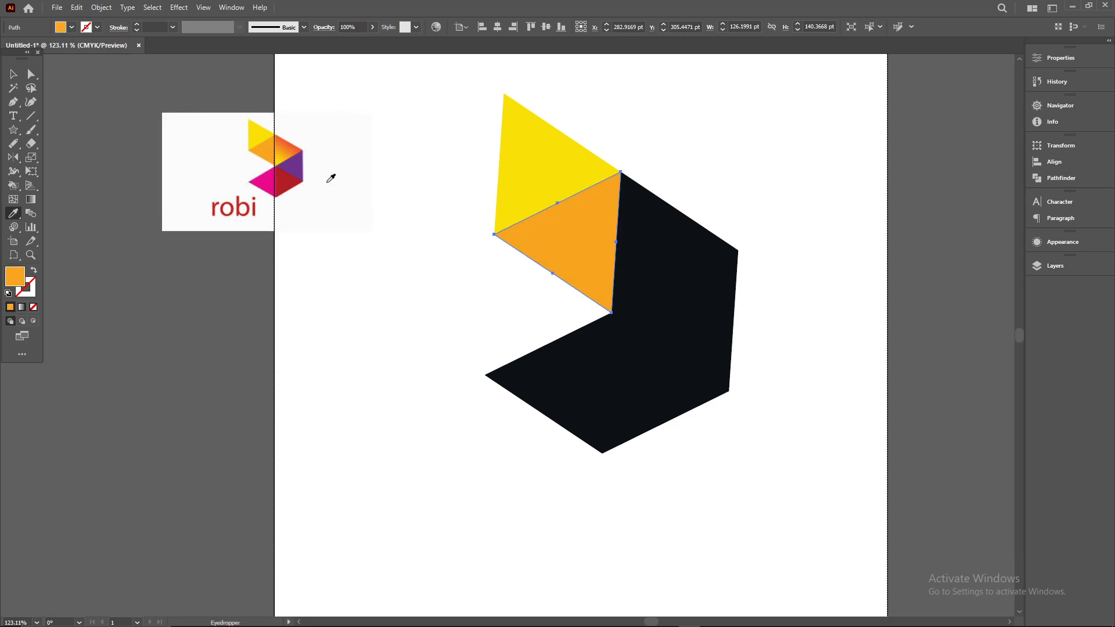
alt+click(672, 244)
Replace the right-hand orange triangle's fill with a white-to-black linear gradient and select its starting colour stop.
key(v)
click(672, 244)
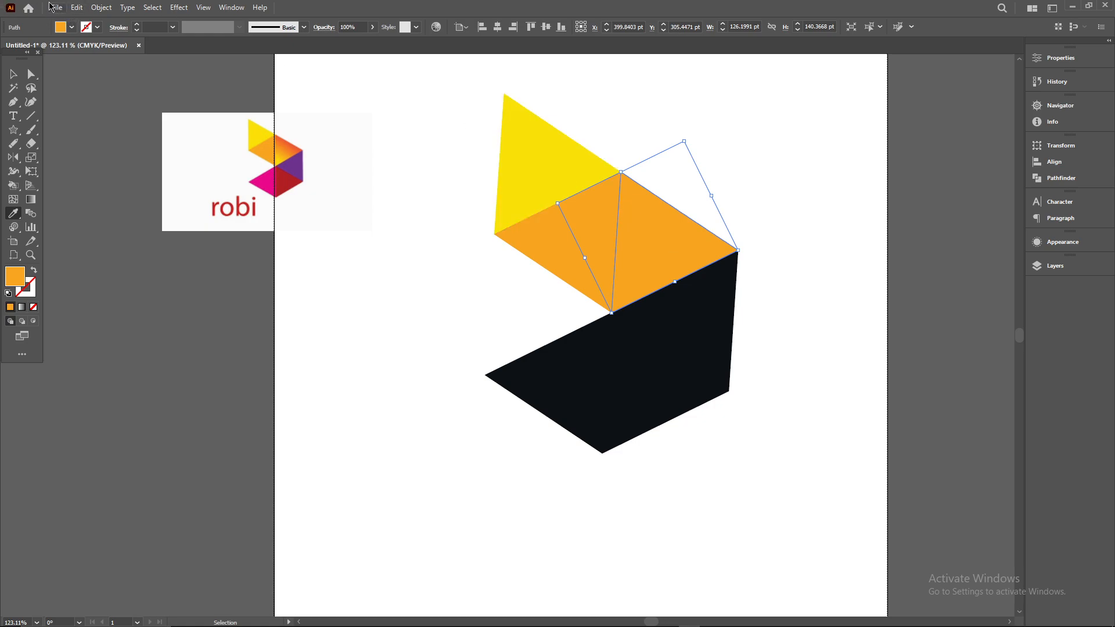
click(72, 28)
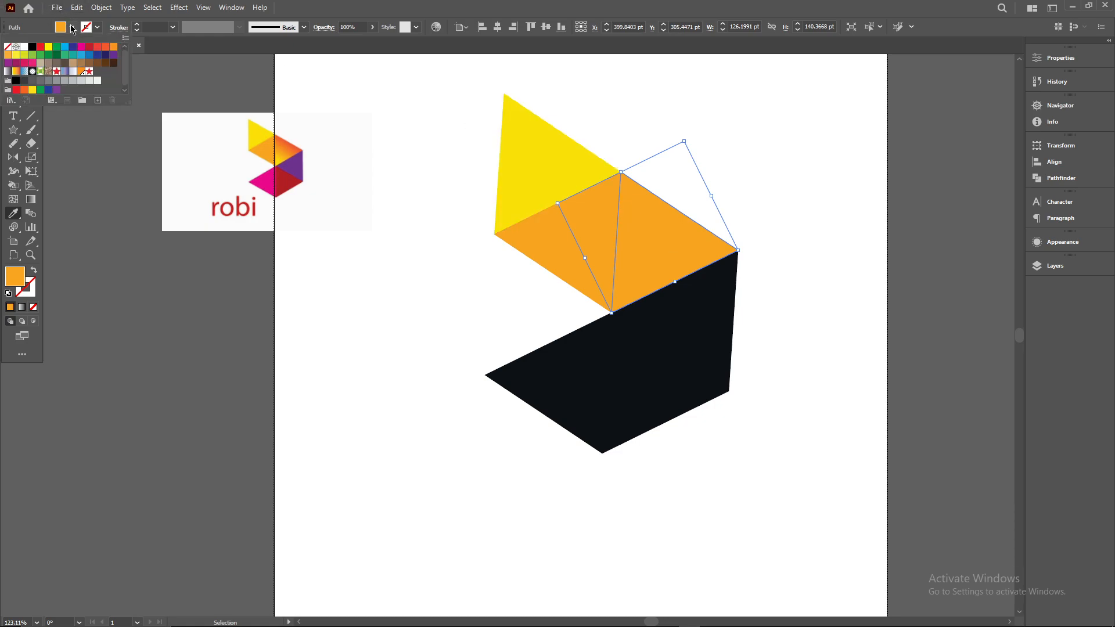
click(73, 28)
key(i)
key(g)
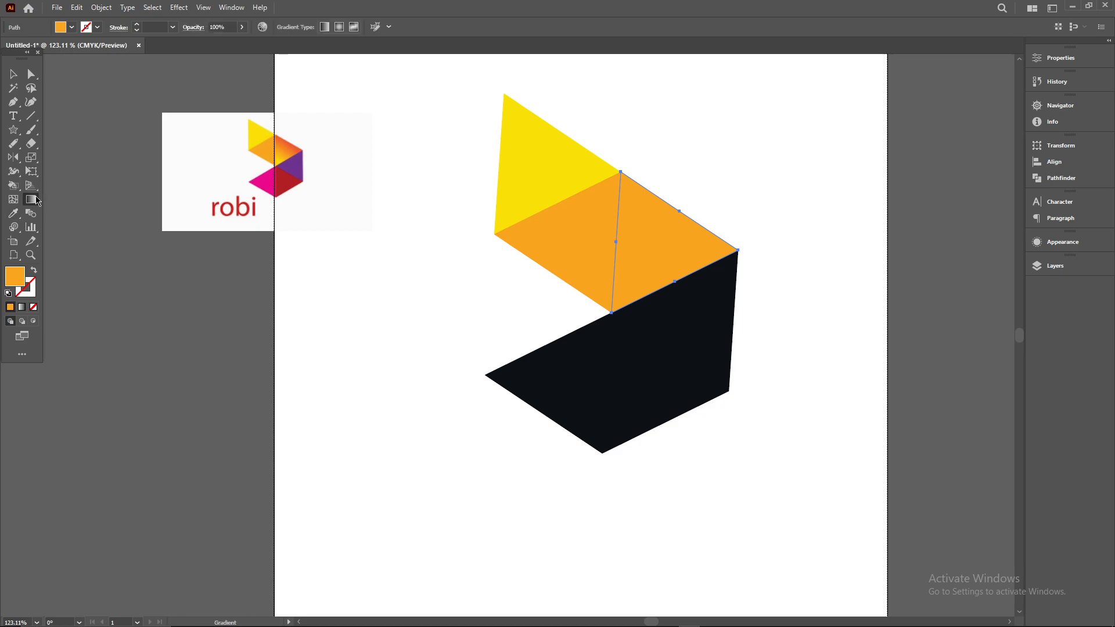
double_click(32, 199)
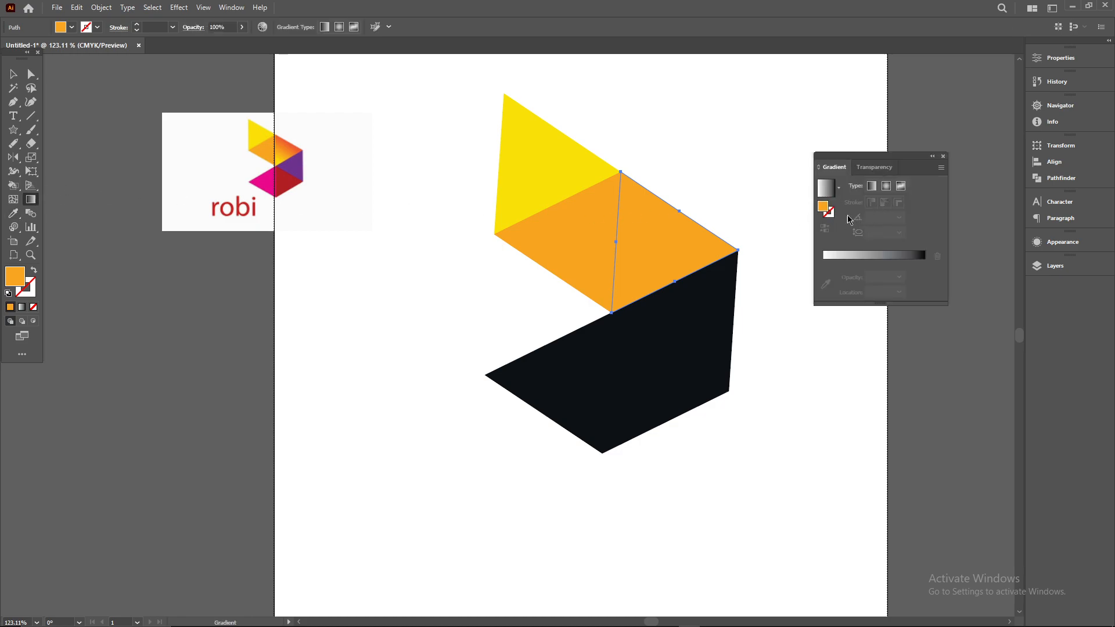
click(827, 258)
click(823, 264)
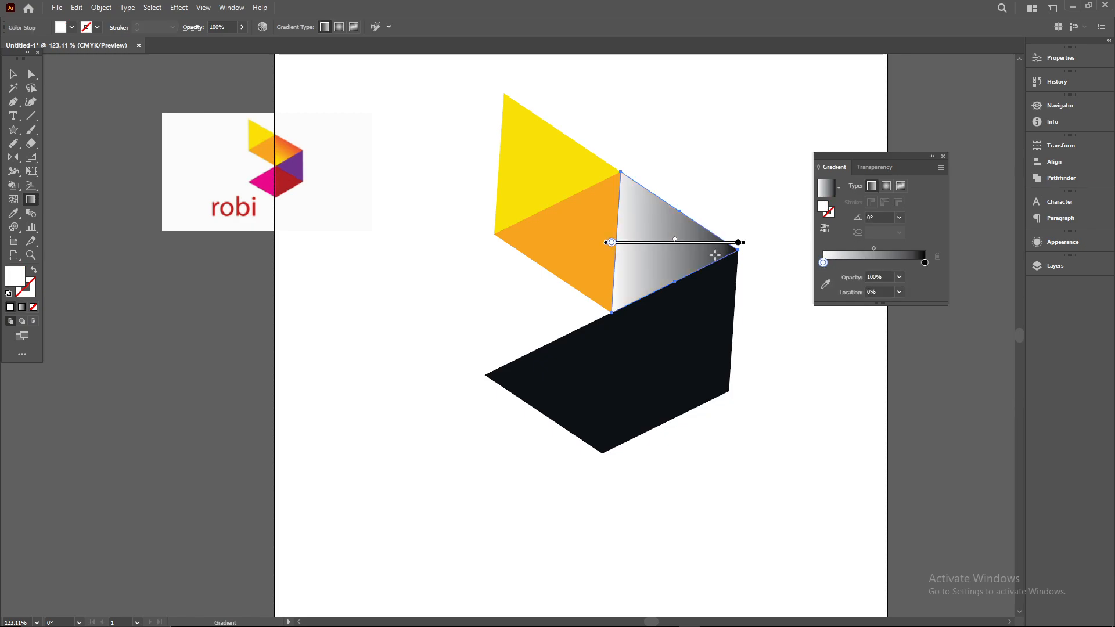
Colour the gradient's start stop with the reference logo's yellow and its end stop with the logo's orange-red.
click(826, 284)
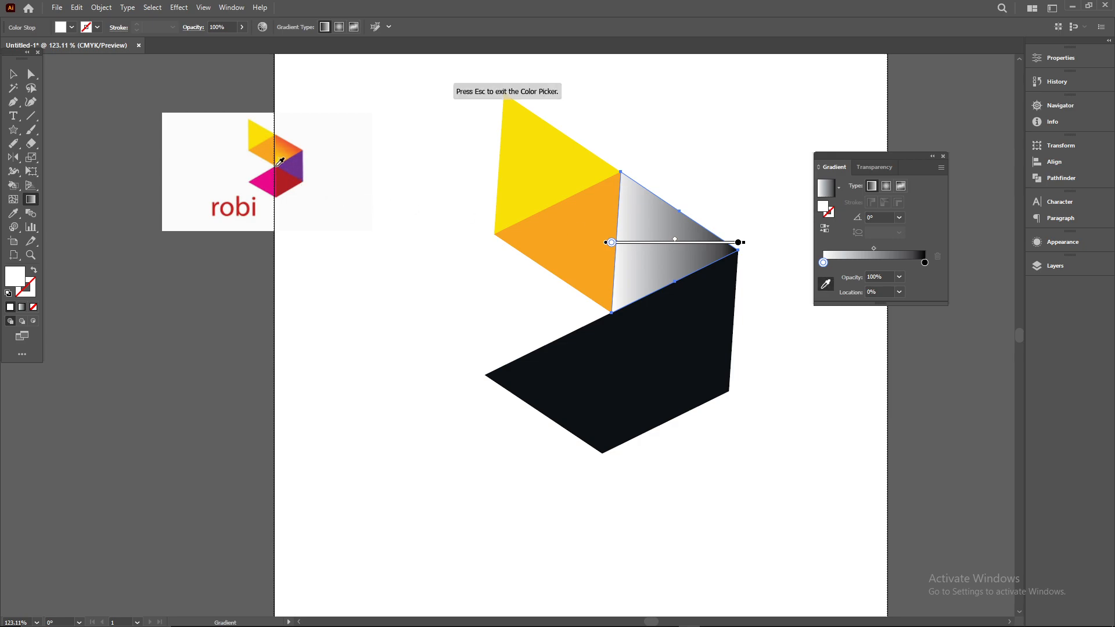
click(259, 132)
click(925, 262)
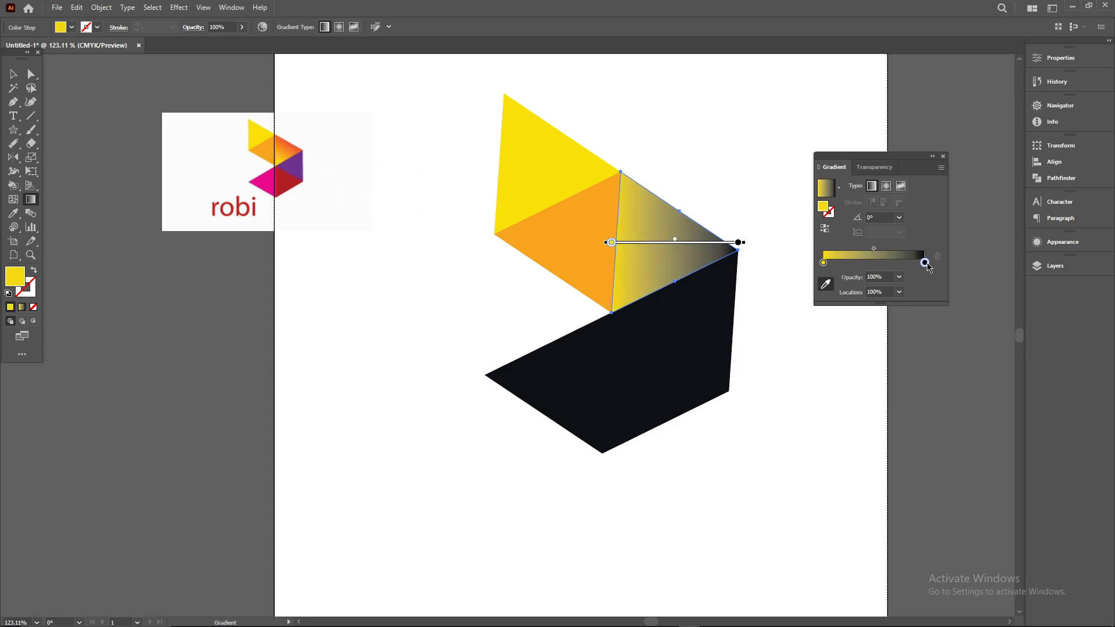
click(285, 141)
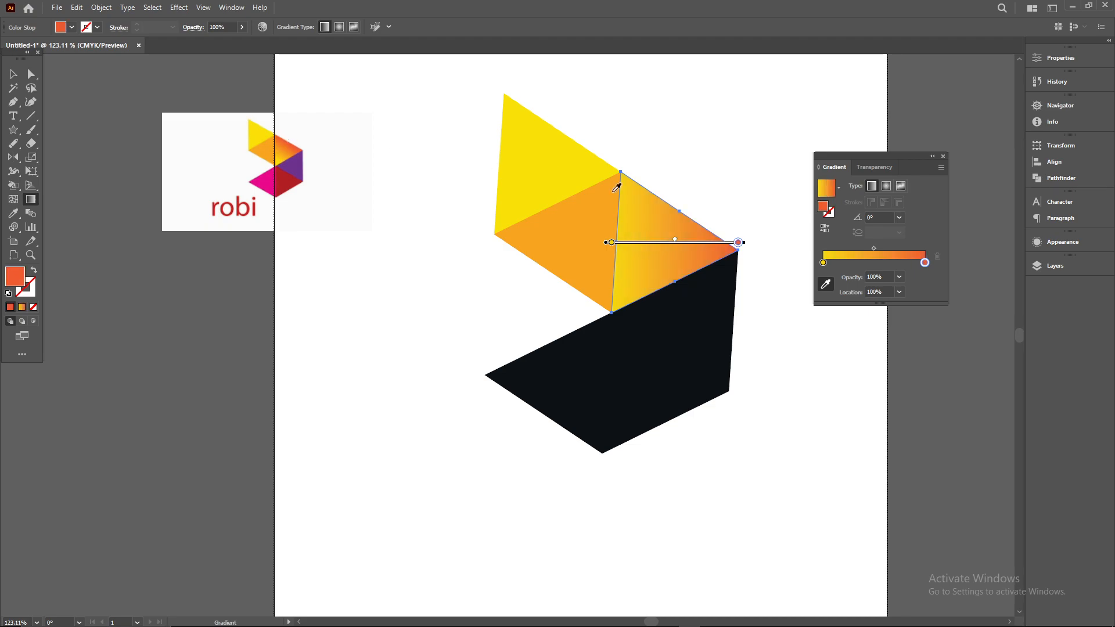
Set the yellow-to-orange-red gradient's angle to 30°.
click(612, 243)
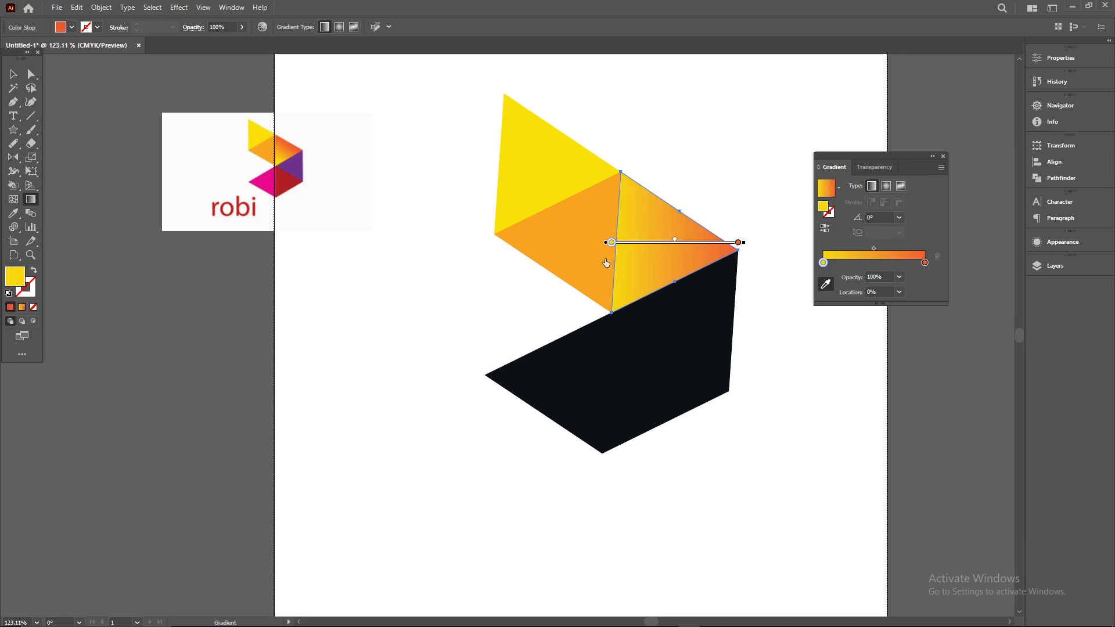
click(899, 217)
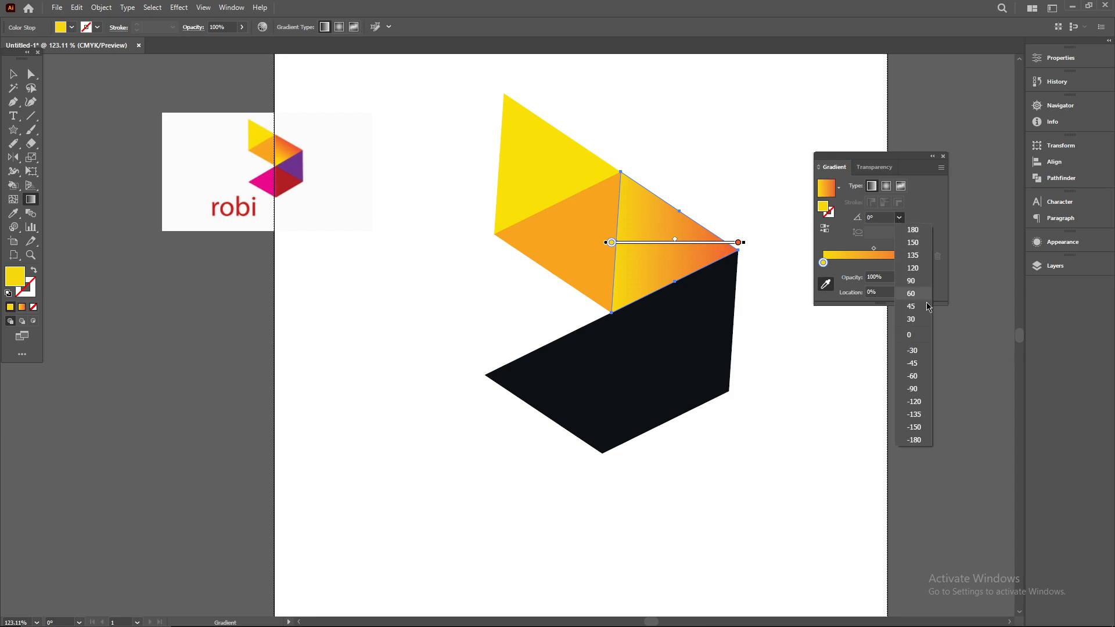
click(912, 318)
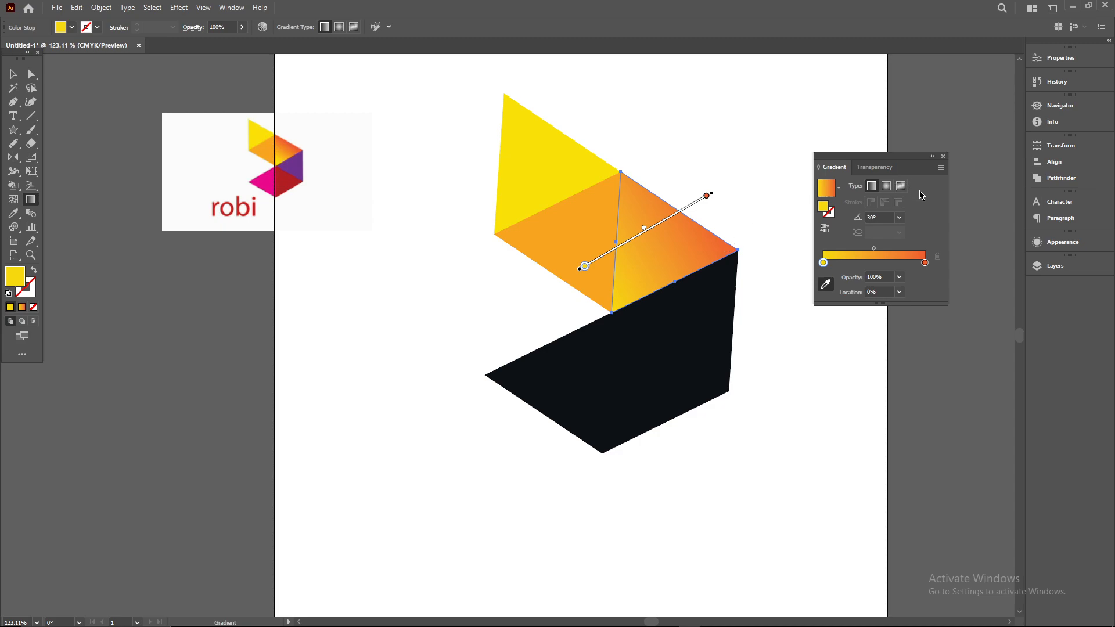
Fill the triangle below the gradient one with the purple sampled from the reference logo.
key(v)
click(696, 319)
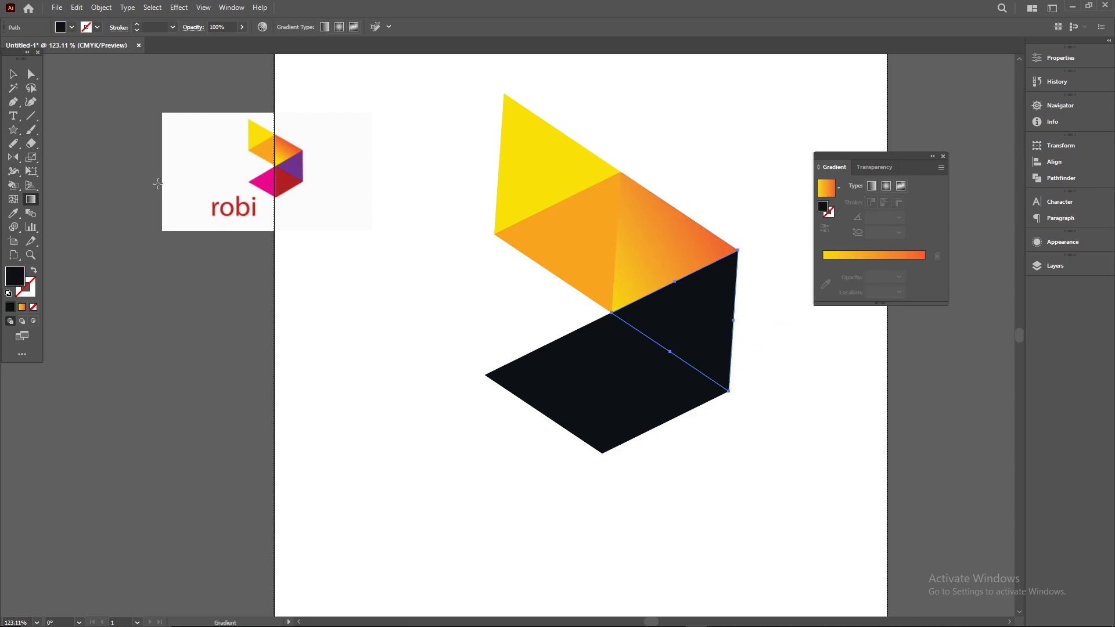
click(14, 190)
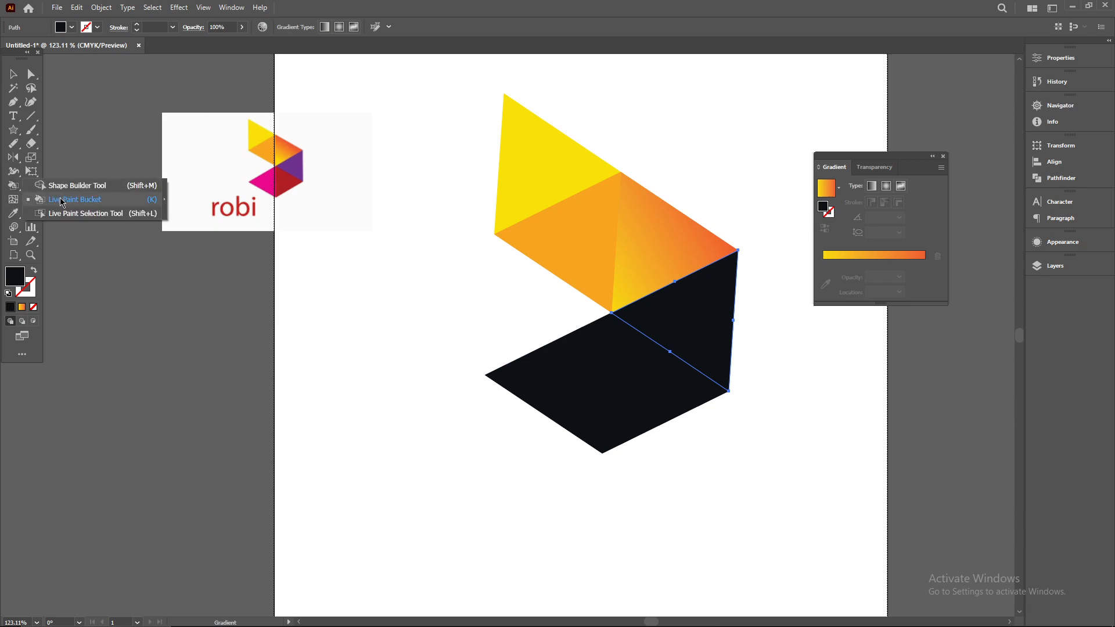
click(62, 201)
click(14, 214)
click(302, 161)
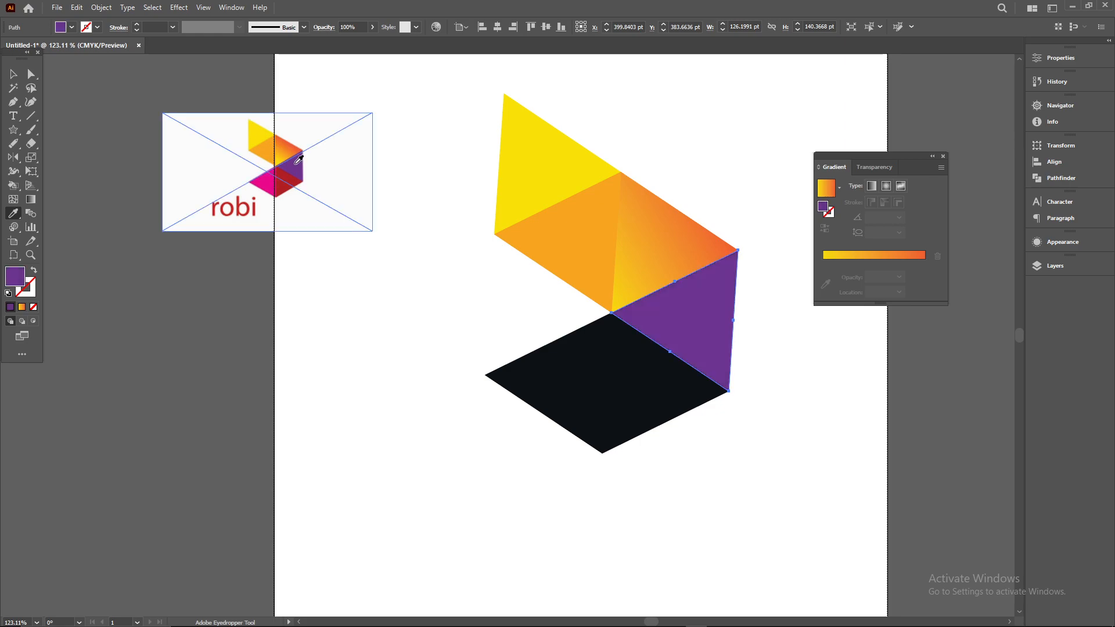
Fill the bottom-right triangle with the reference logo's dark red and the bottom-left triangle with its magenta, and close the gradient settings.
ctrl+click(671, 400)
click(290, 185)
ctrl+click(555, 369)
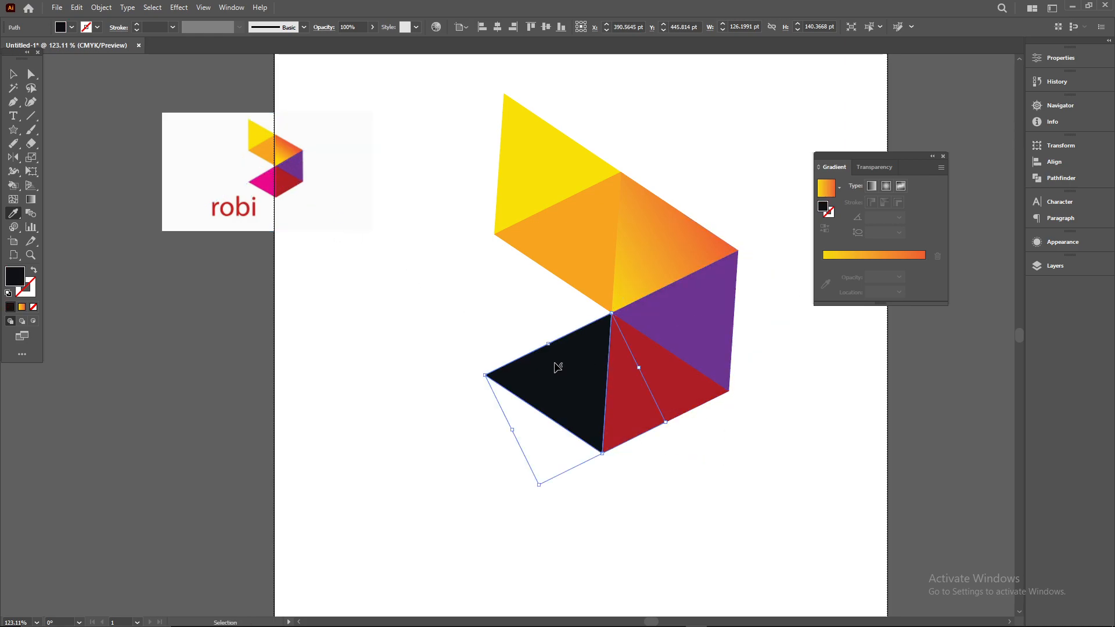
click(263, 181)
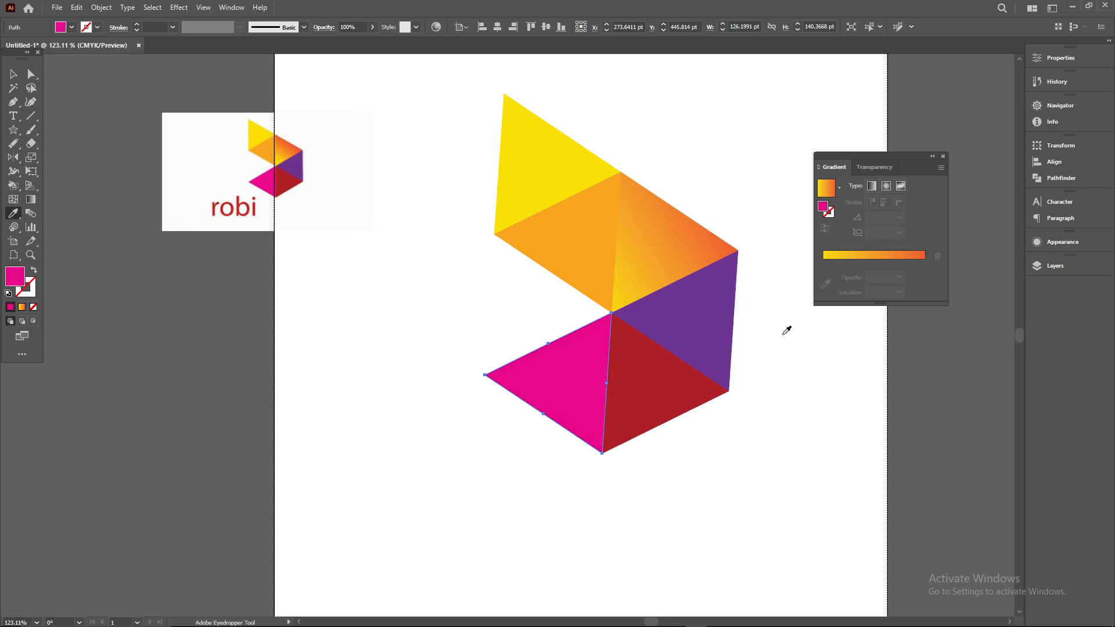
click(943, 156)
click(14, 76)
click(797, 430)
Move the reference image off the artboard, and delete all six coloured triangles and the reference image.
drag(858, 429, 759, 420)
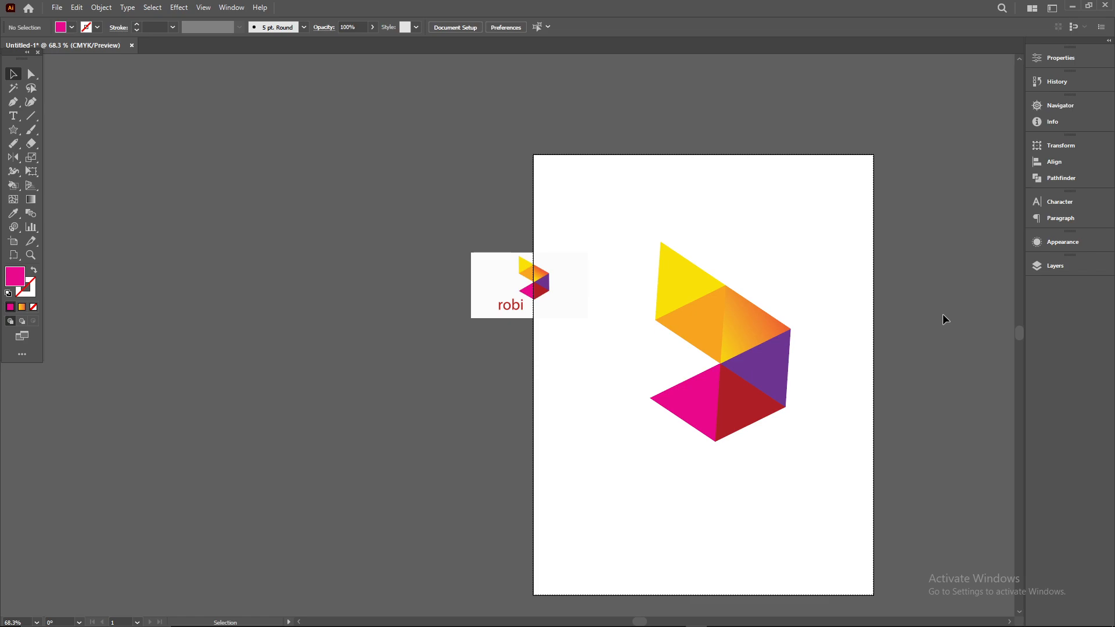
drag(500, 277, 340, 218)
drag(625, 230, 845, 489)
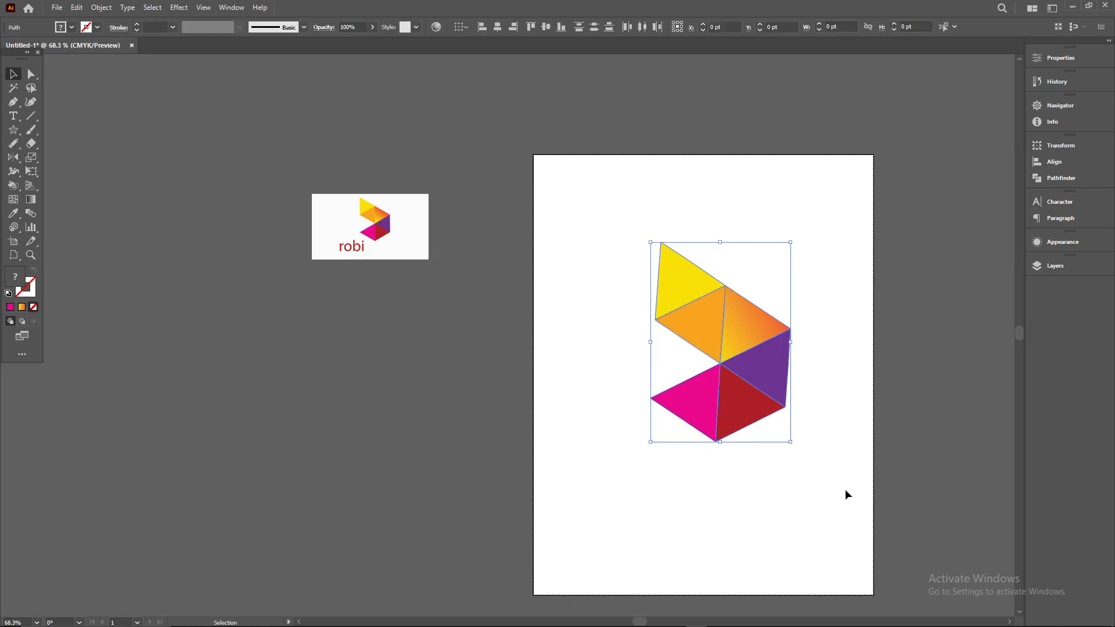
key(Delete)
click(361, 236)
key(Delete)
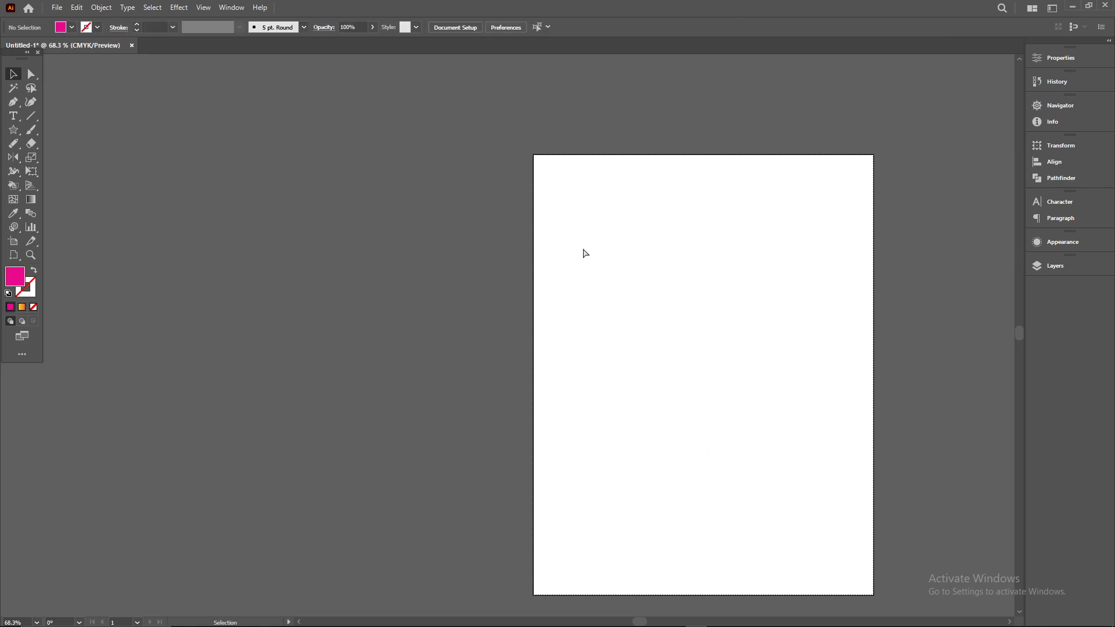
drag(591, 257, 690, 299)
drag(686, 319, 515, 226)
click(31, 172)
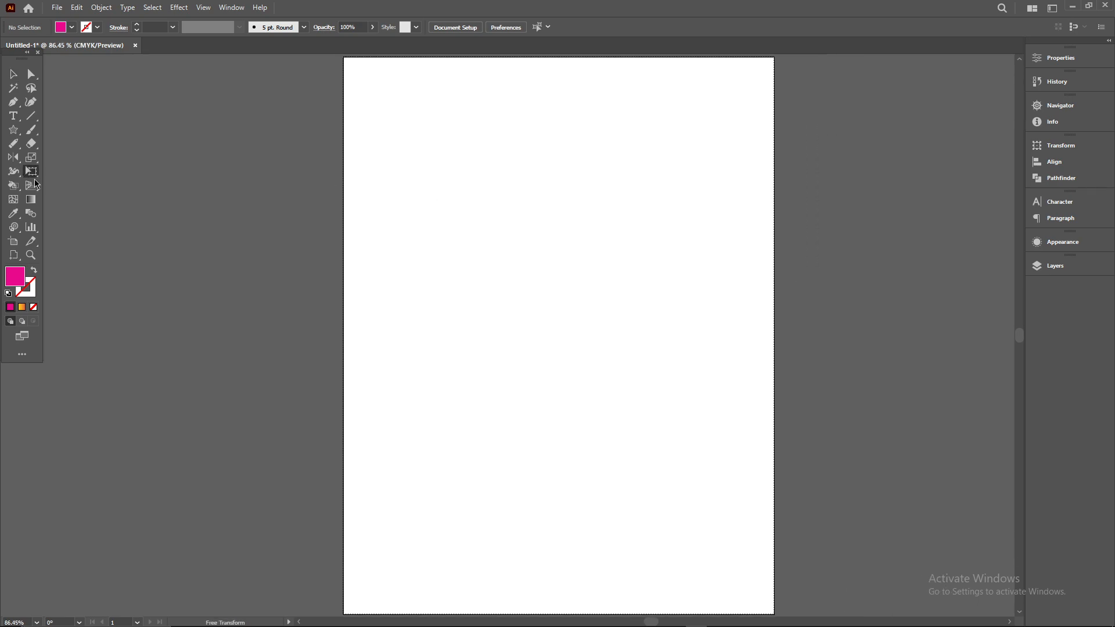
right_click(15, 131)
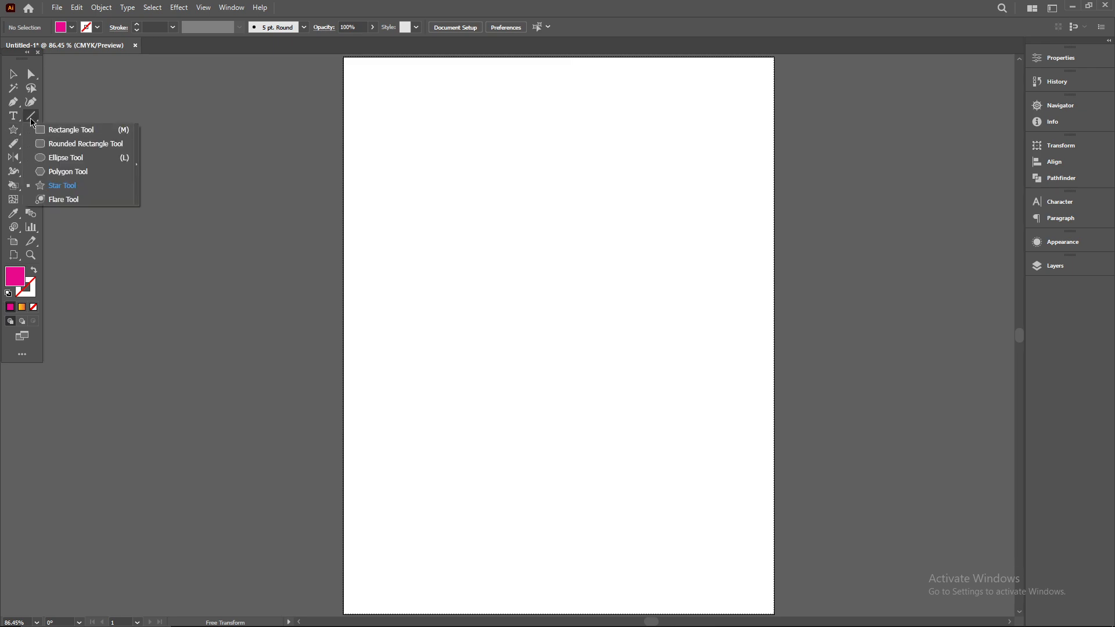
right_click(32, 118)
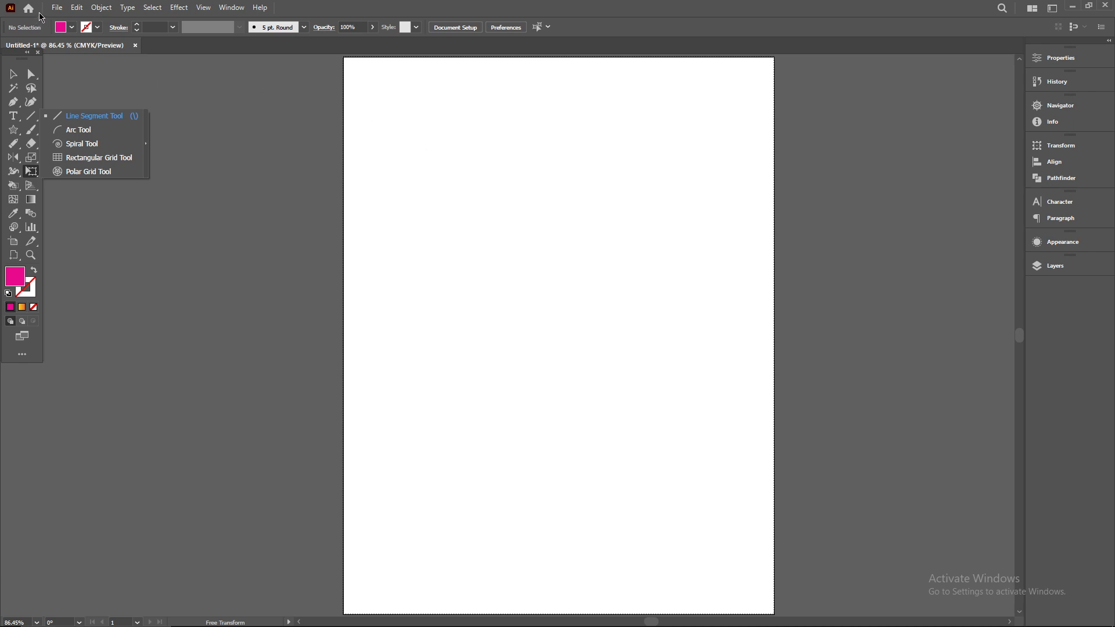
click(57, 8)
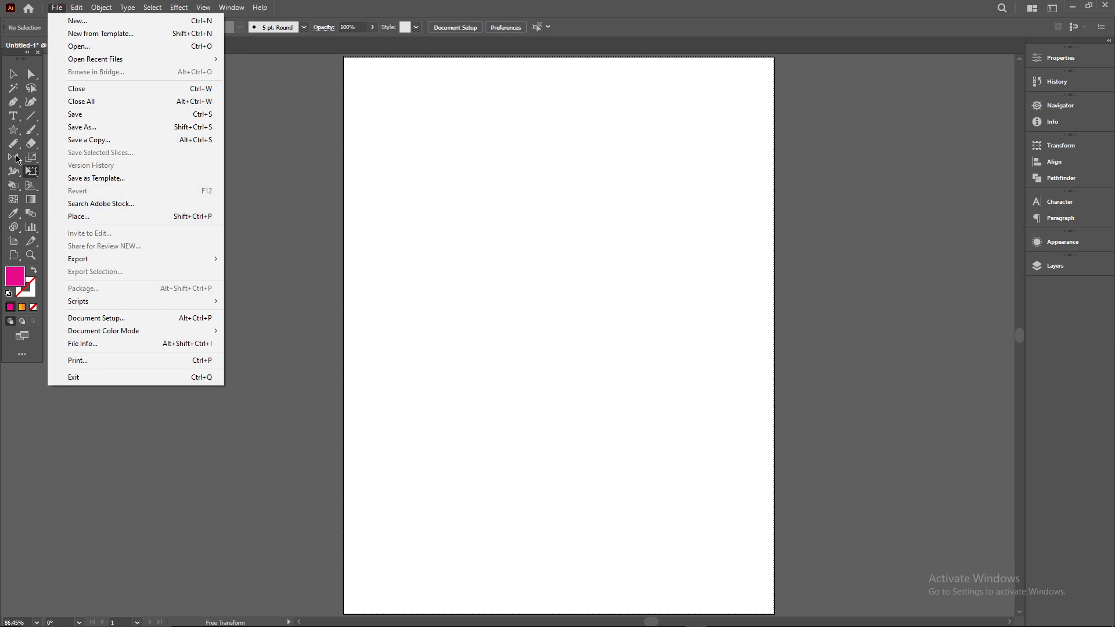
Draw a straight vertical line about 165 pt long in the upper part of the artboard with the Line Segment tool.
click(14, 129)
click(32, 118)
click(32, 119)
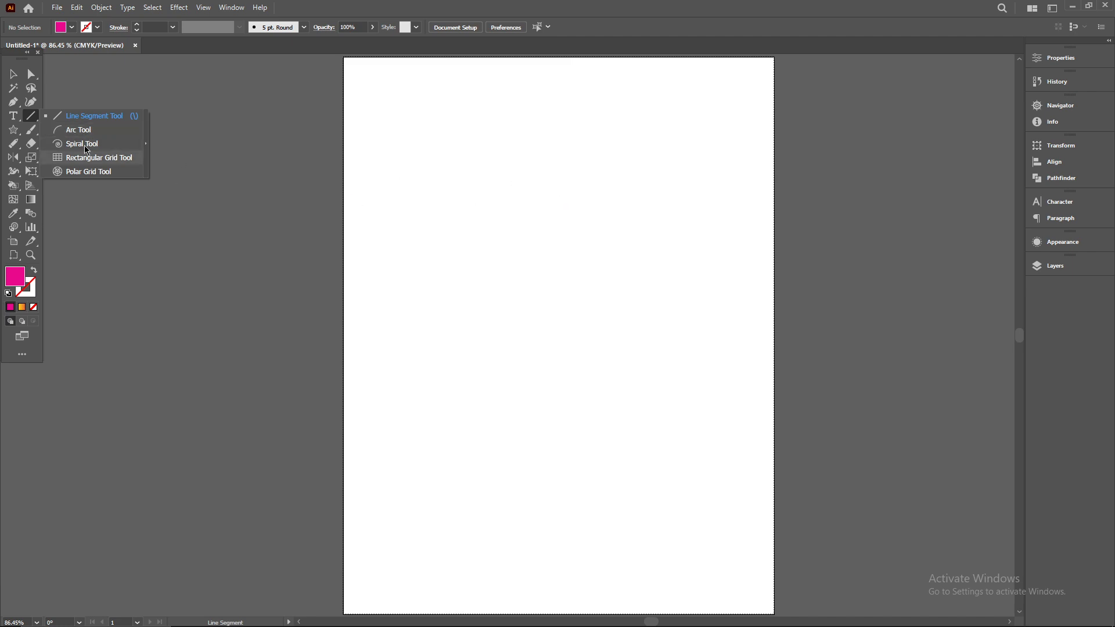
scroll(505, 229, up, 2)
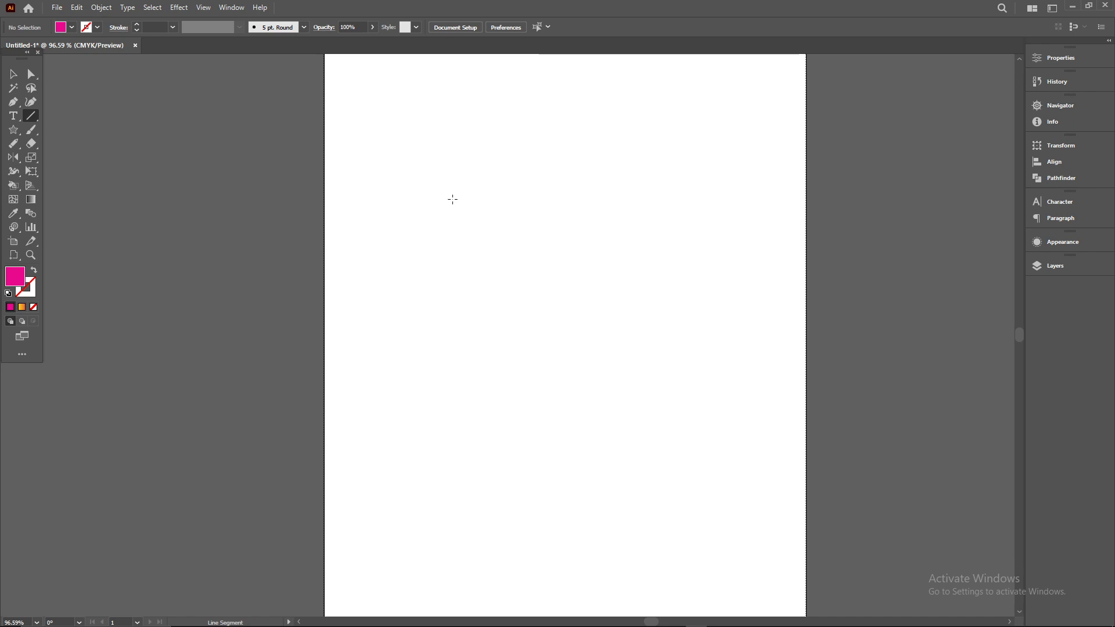
drag(441, 164, 441, 293)
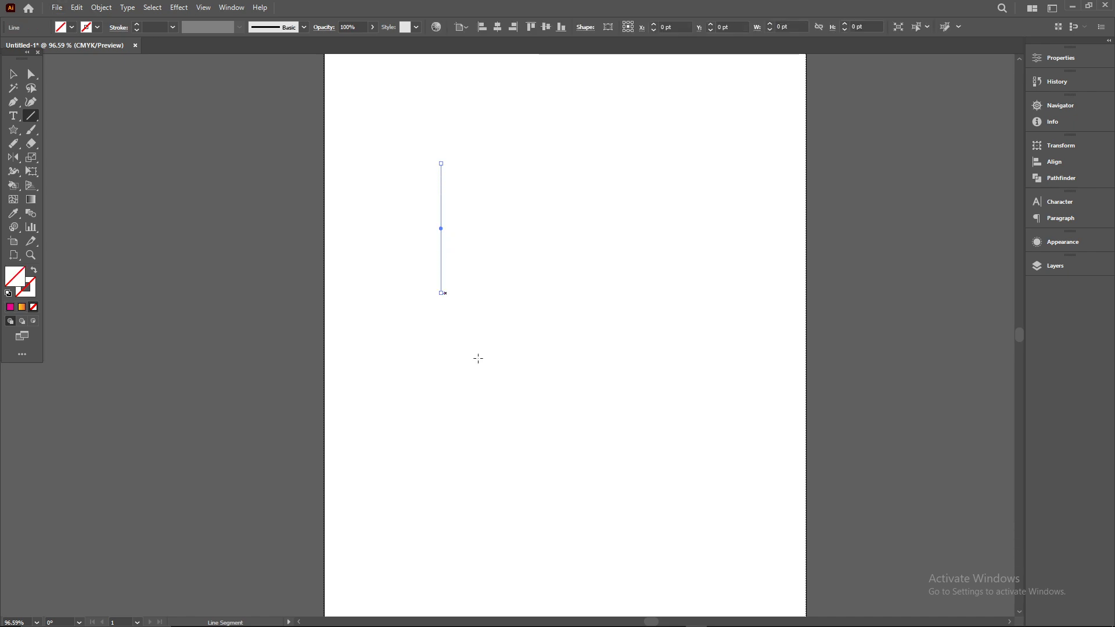
Give the vertical line a black stroke with a weight of 2 pt.
click(97, 28)
click(32, 47)
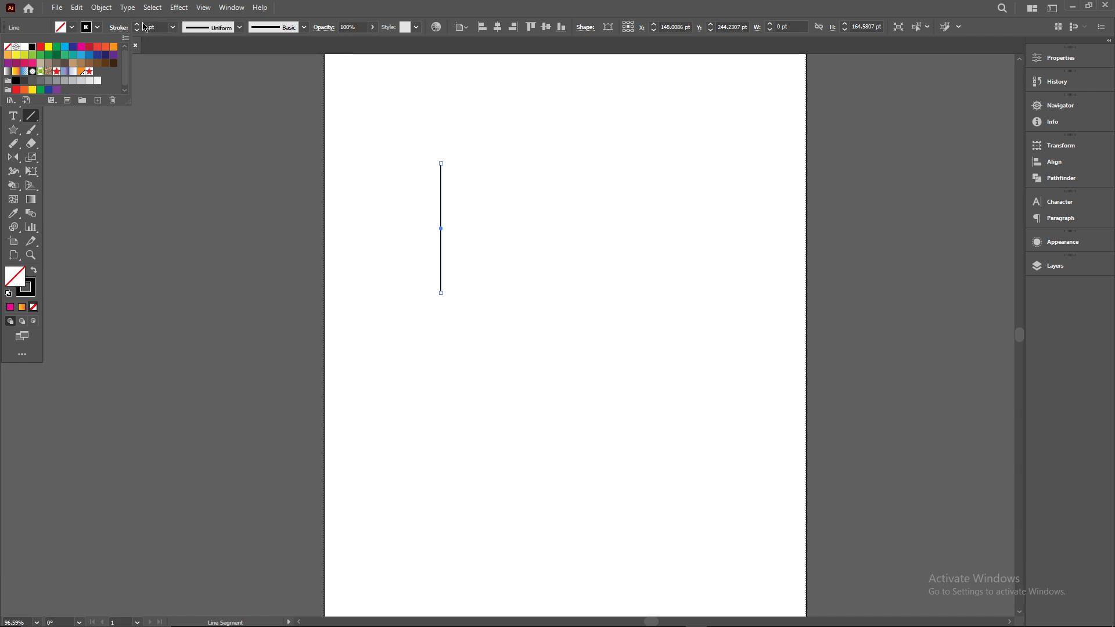
click(137, 24)
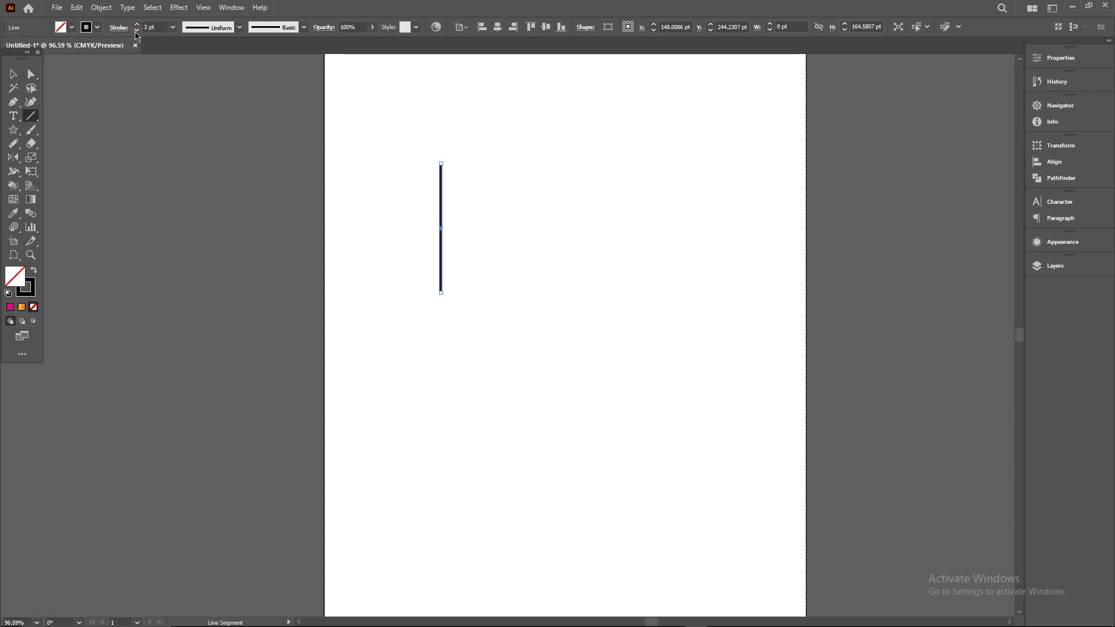
scroll(498, 232, up, 2)
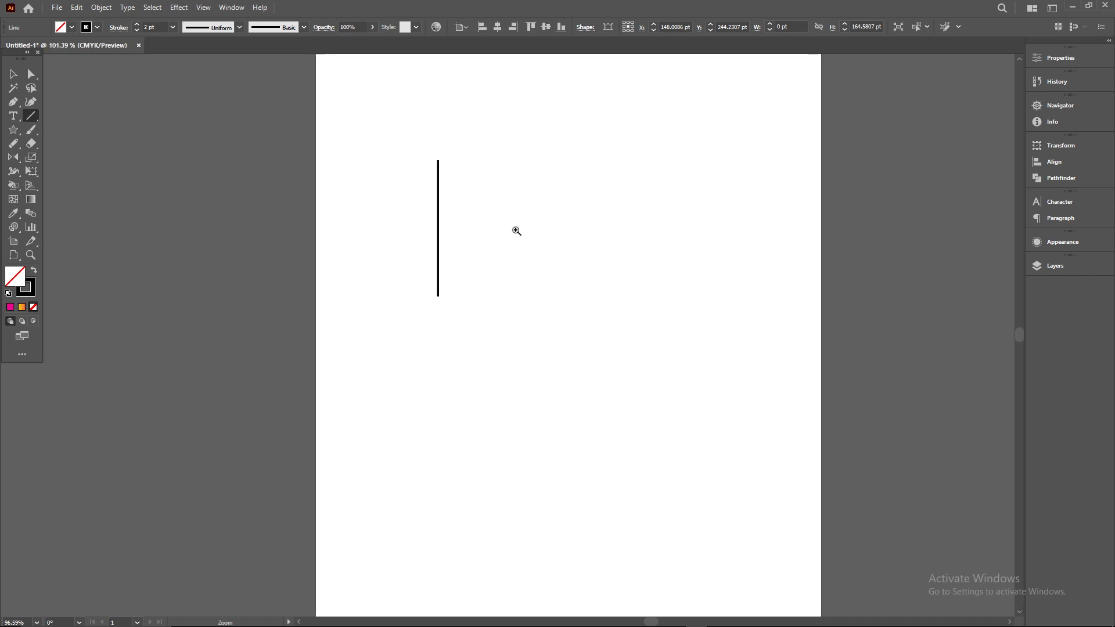
Draw an unfilled circle about 86 pt in diameter over the upper part of the vertical line, with most of it right of the line.
right_click(13, 130)
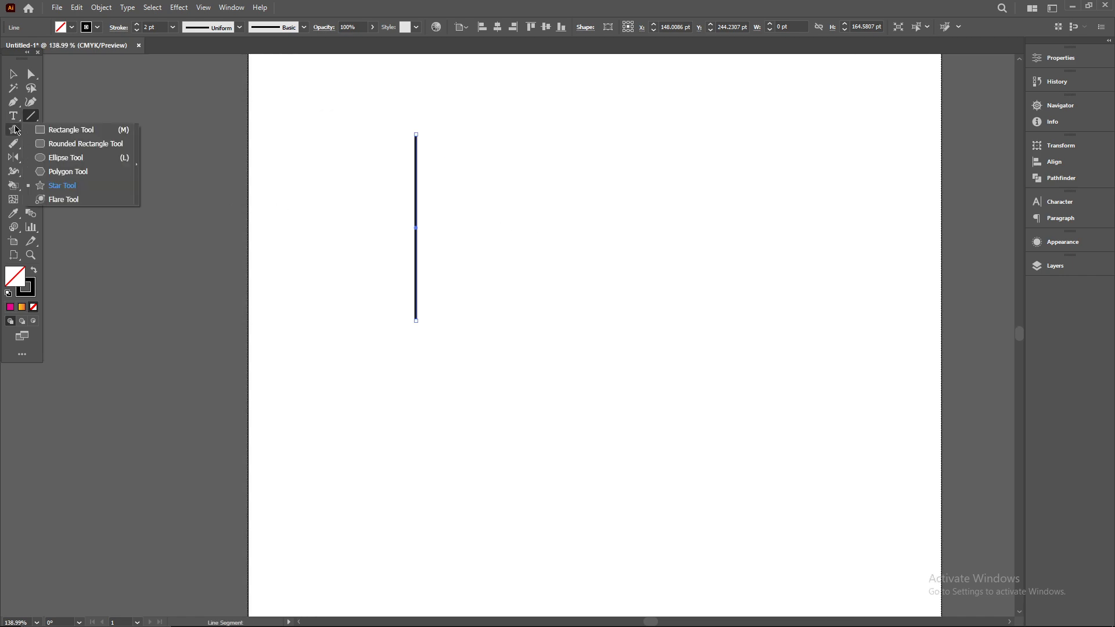
click(64, 166)
mouse_move(390, 142)
mouse_down()
mouse_move(543, 276)
mouse_move(515, 266)
mouse_move(544, 296)
mouse_move(487, 240)
mouse_up()
key(ctrl+z)
mouse_move(437, 191)
mouse_down()
mouse_move(445, 173)
mouse_move(416, 185)
mouse_move(451, 183)
mouse_move(438, 180)
mouse_up()
scroll(580, 304, up, 1)
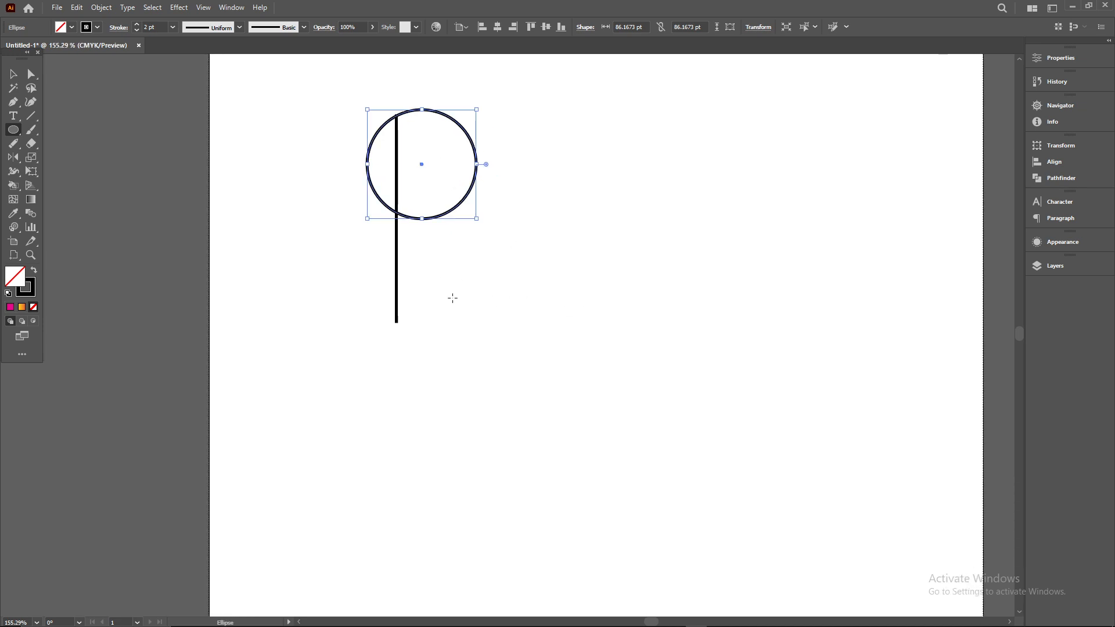
drag(396, 274, 366, 274)
key(ctrl+z)
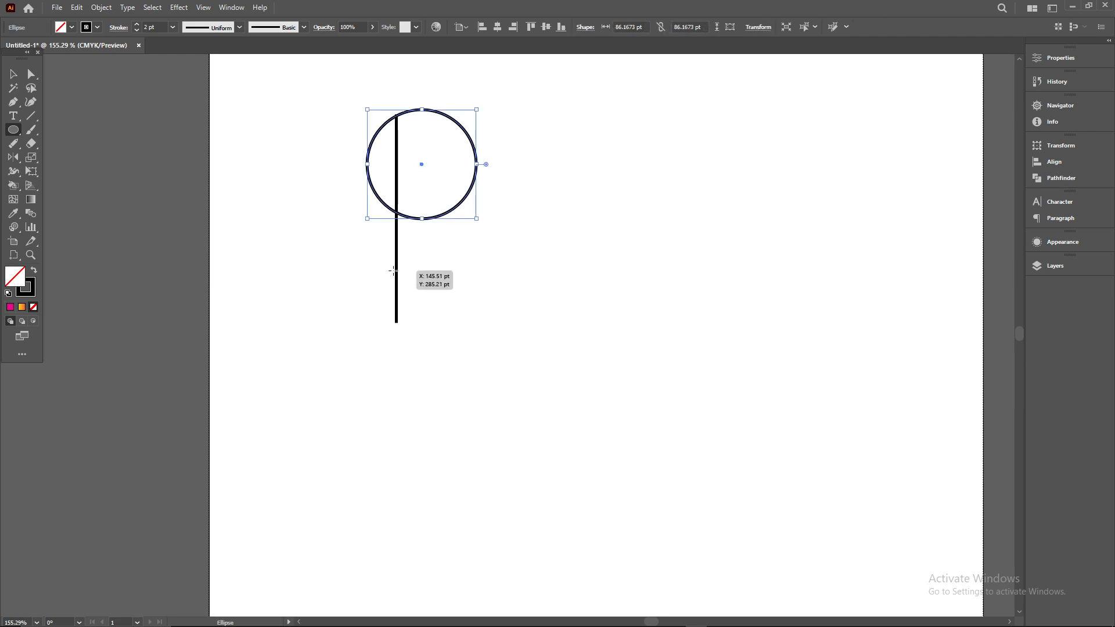
click(396, 271)
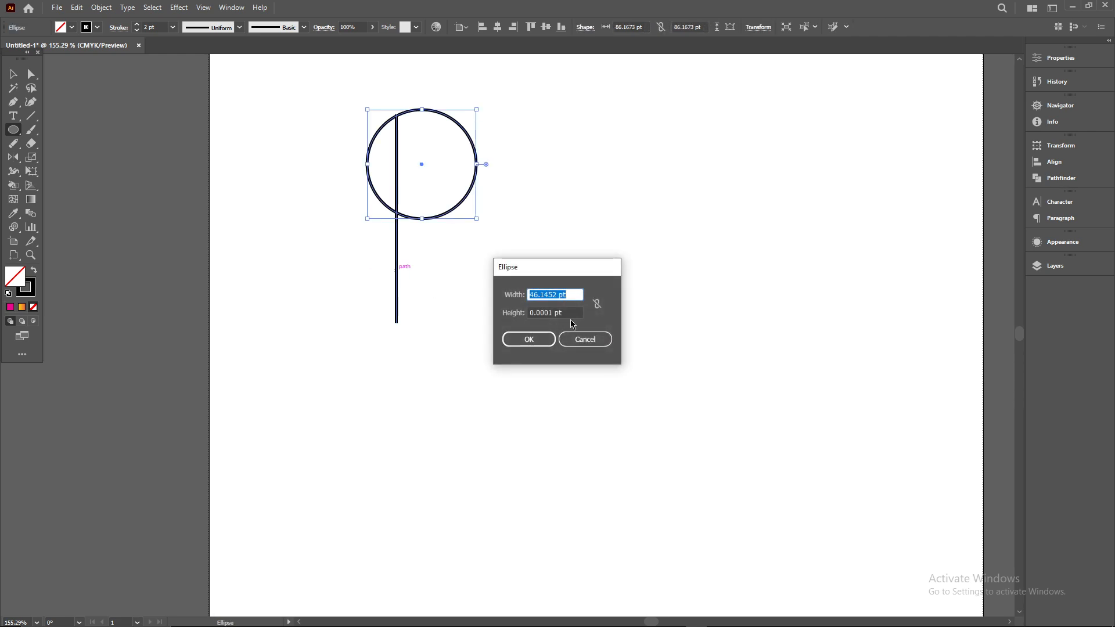
click(587, 339)
ctrl+click(395, 292)
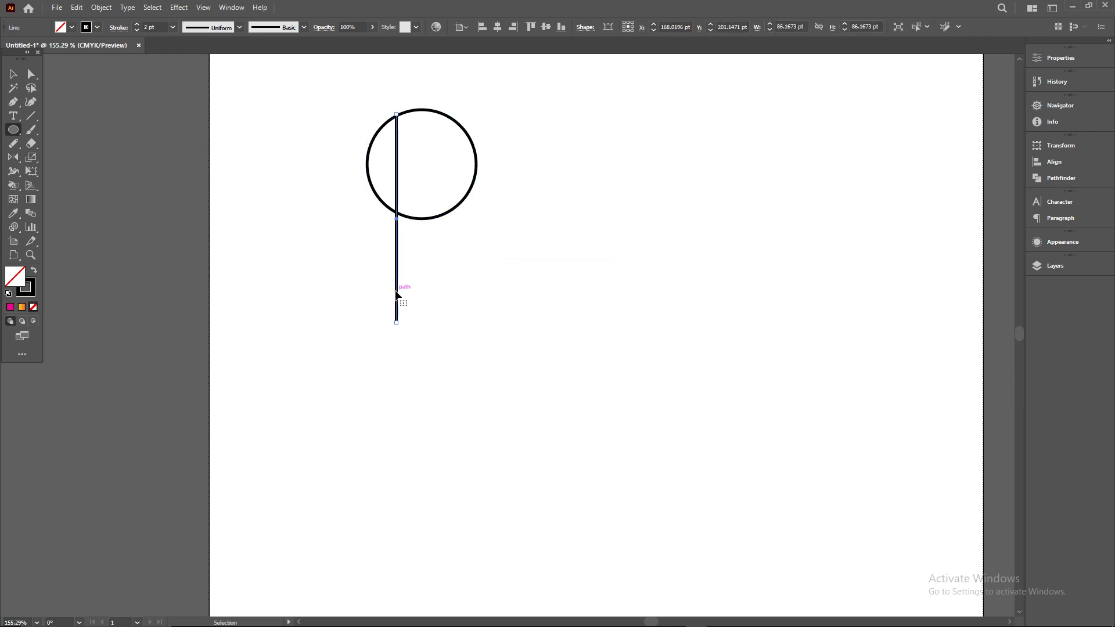
drag(396, 291, 373, 288)
key(ctrl+z)
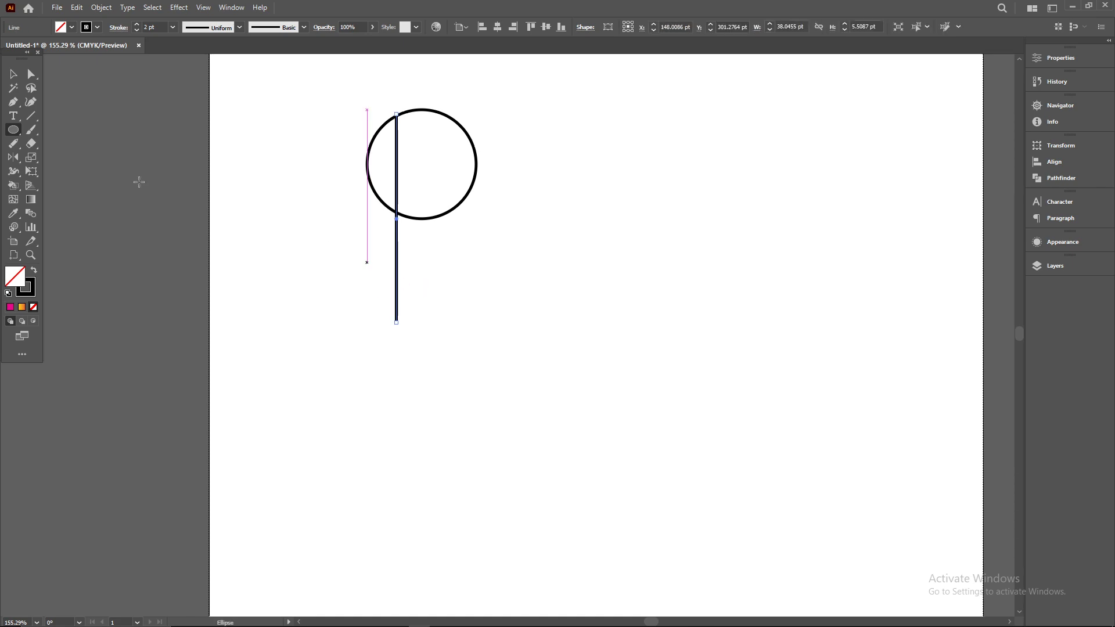
Duplicate the vertical line onto the circle's left edge and shorten the copy from its upper end to about 128 pt long.
drag(396, 256, 367, 256)
drag(369, 115, 367, 159)
click(493, 316)
key(Escape)
scroll(406, 357, up, 3)
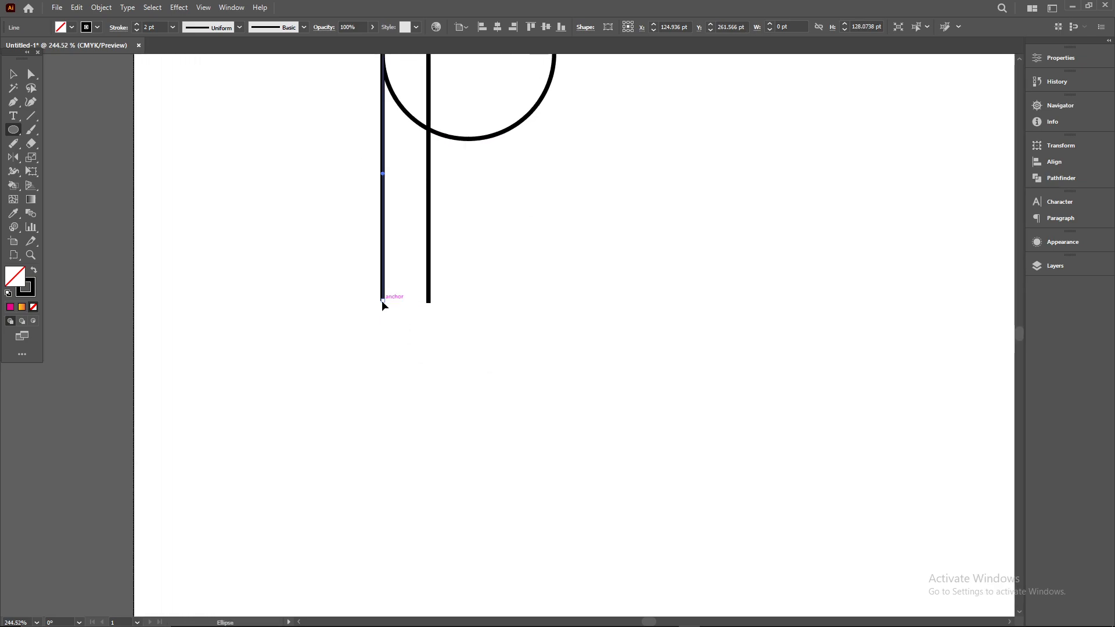
drag(382, 299, 401, 300)
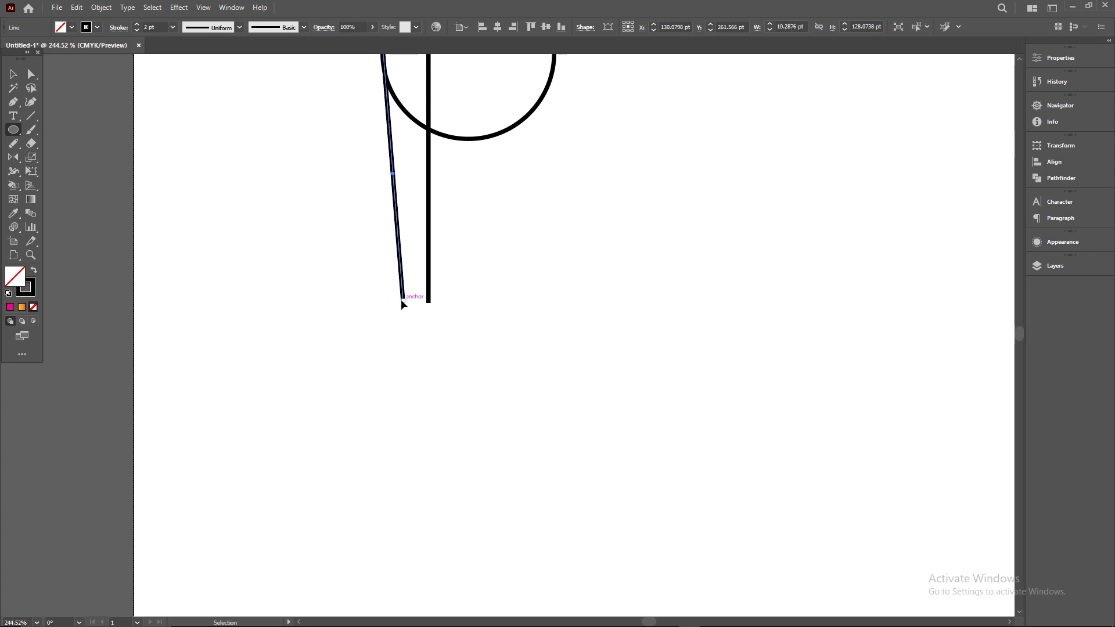
key(Delete)
key(ctrl+z)
key(ctrl+z)
click(31, 116)
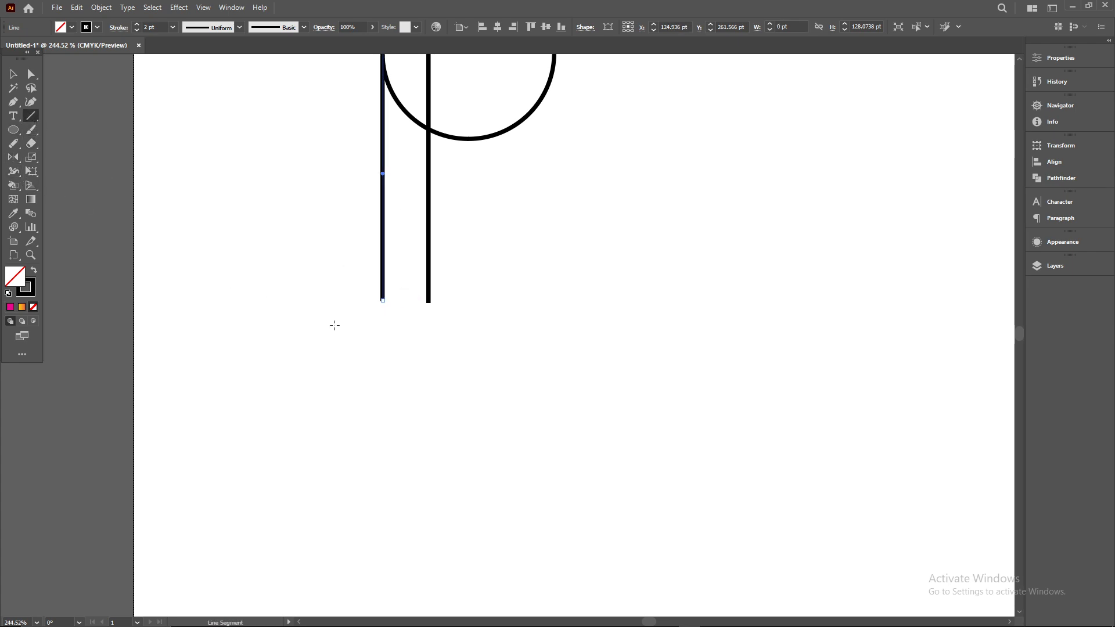
drag(383, 300, 383, 300)
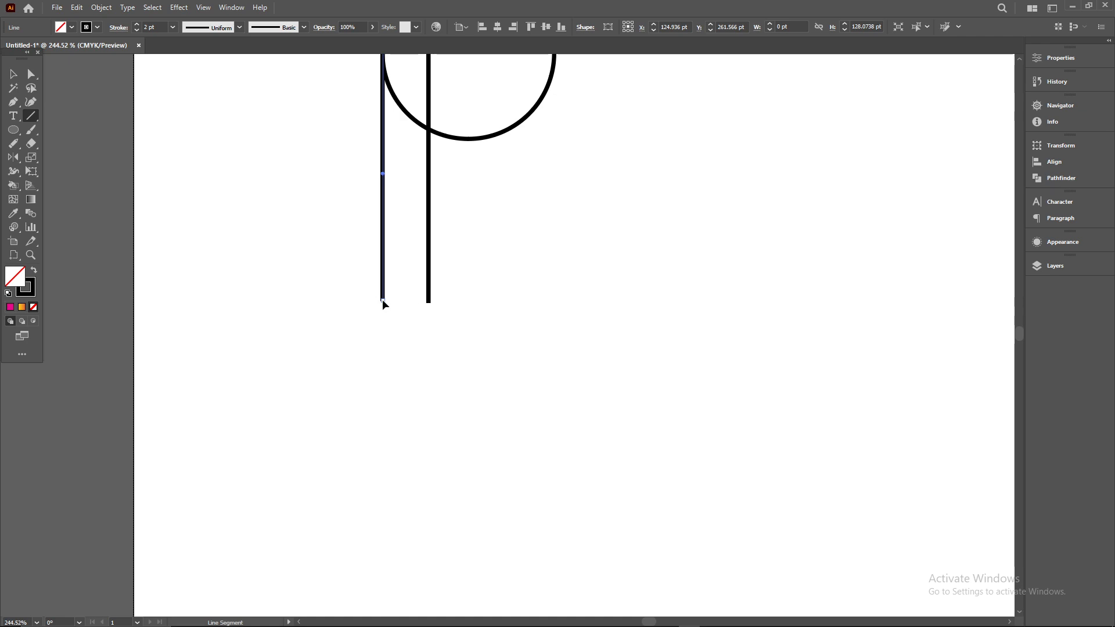
ctrl+click(326, 284)
drag(383, 301, 423, 328)
key(ctrl+space)
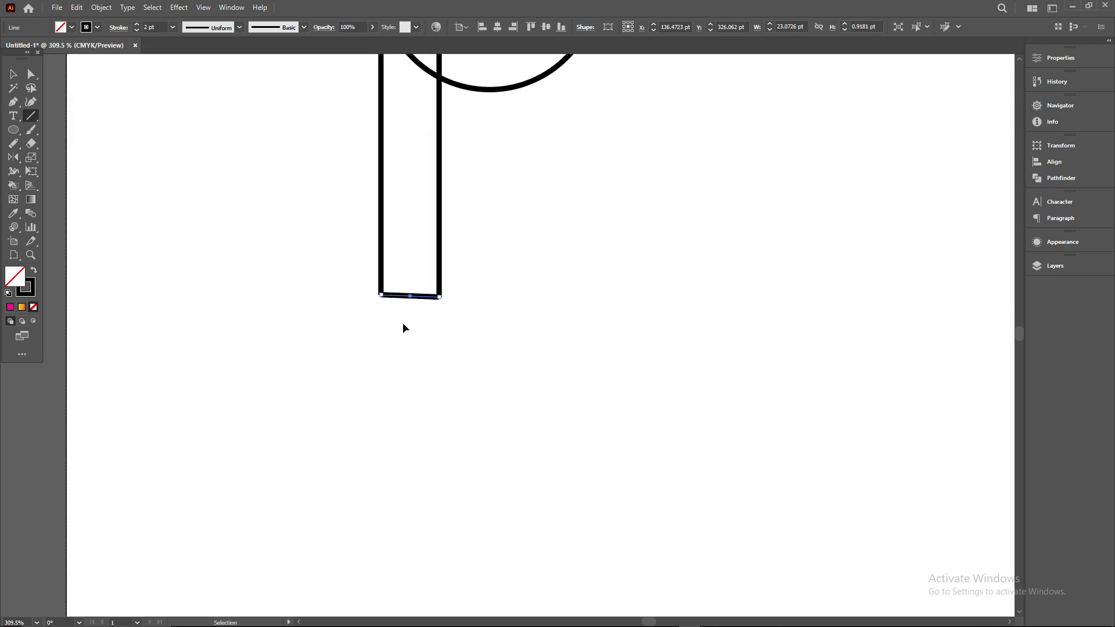
key(Delete)
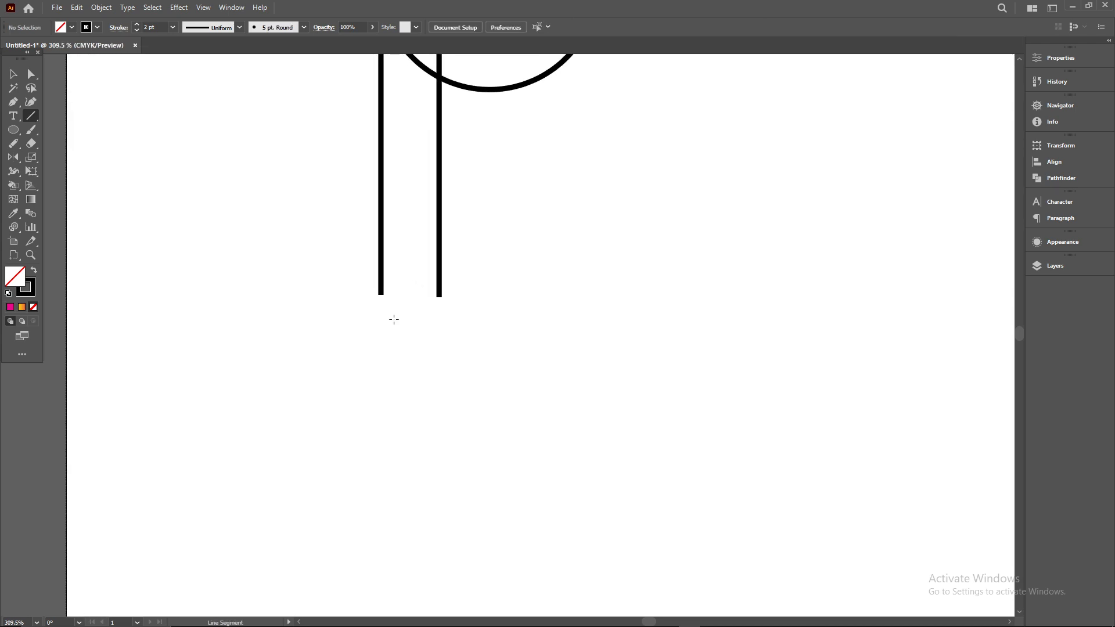
Connect the lower ends of the two vertical lines with a short straight line about 23 pt wide.
drag(381, 295, 381, 299)
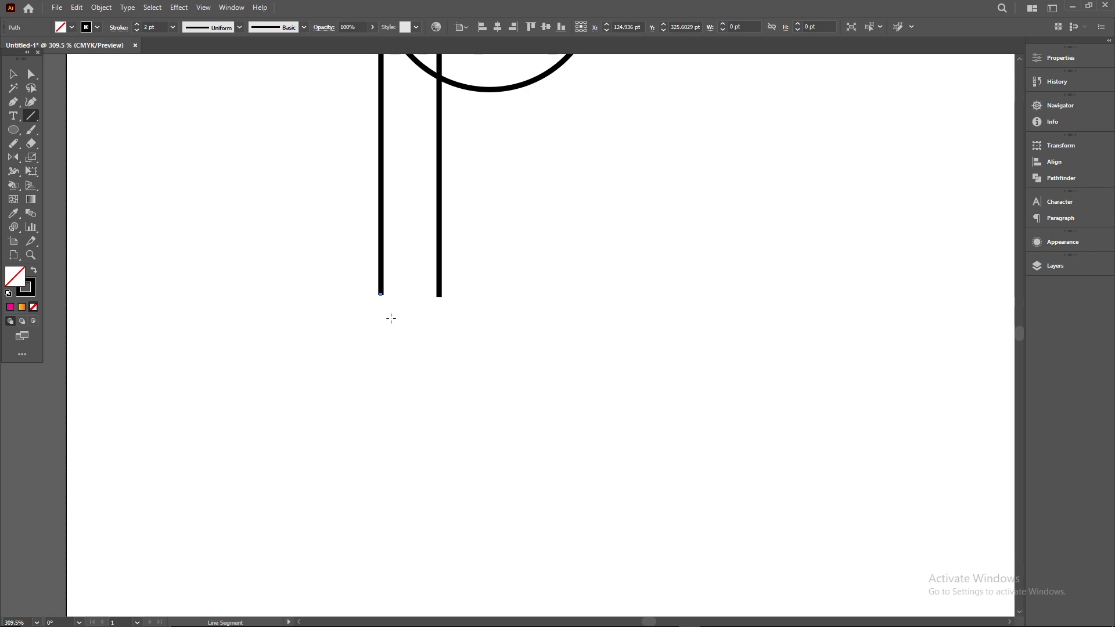
click(437, 296)
click(599, 349)
drag(438, 297, 378, 296)
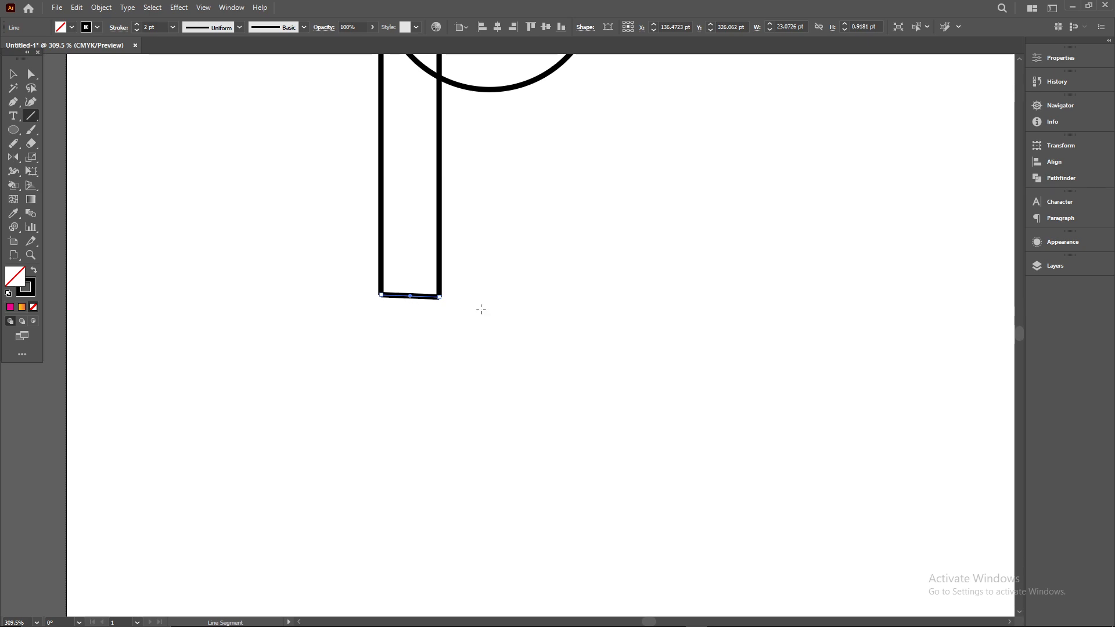
Group the circle, the two vertical lines and the short connecting line.
drag(592, 326, 463, 341)
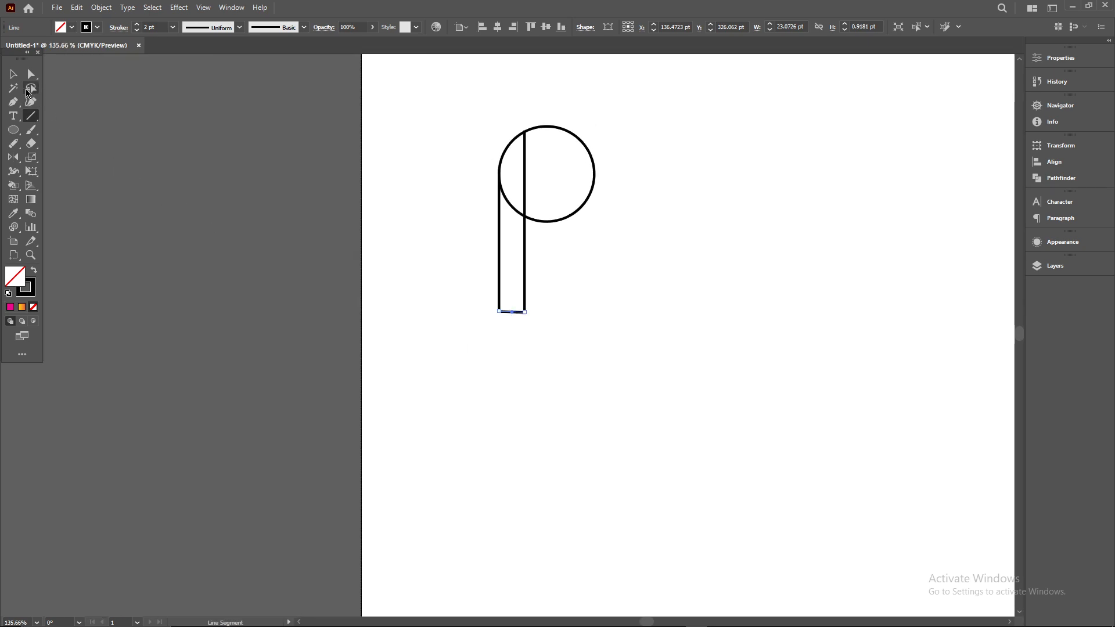
click(13, 74)
scroll(575, 308, up, 1)
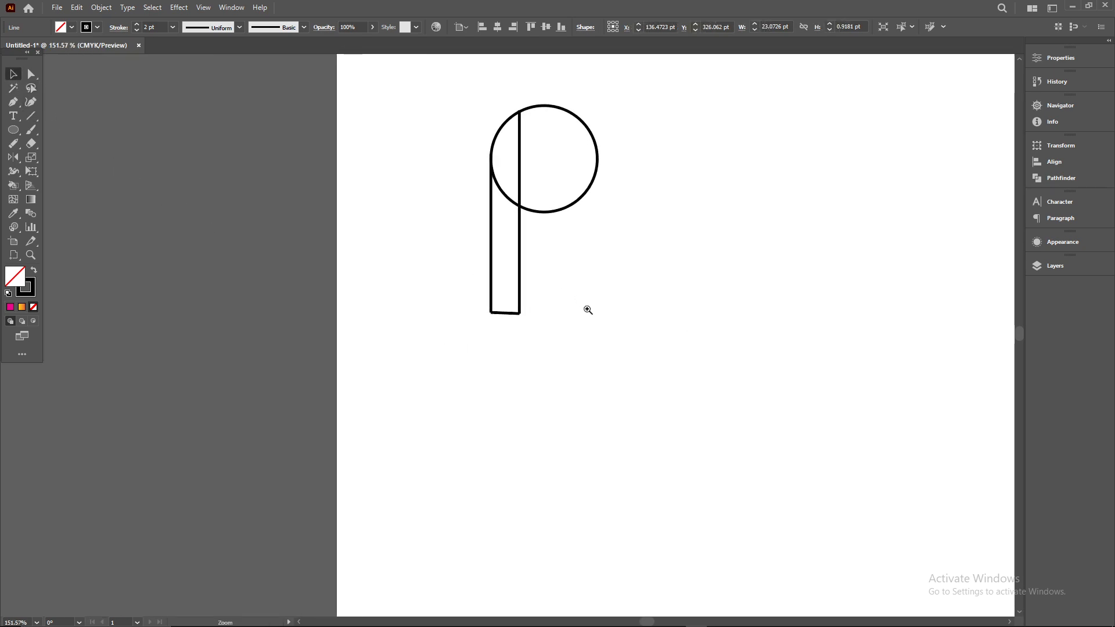
shift+click(492, 250)
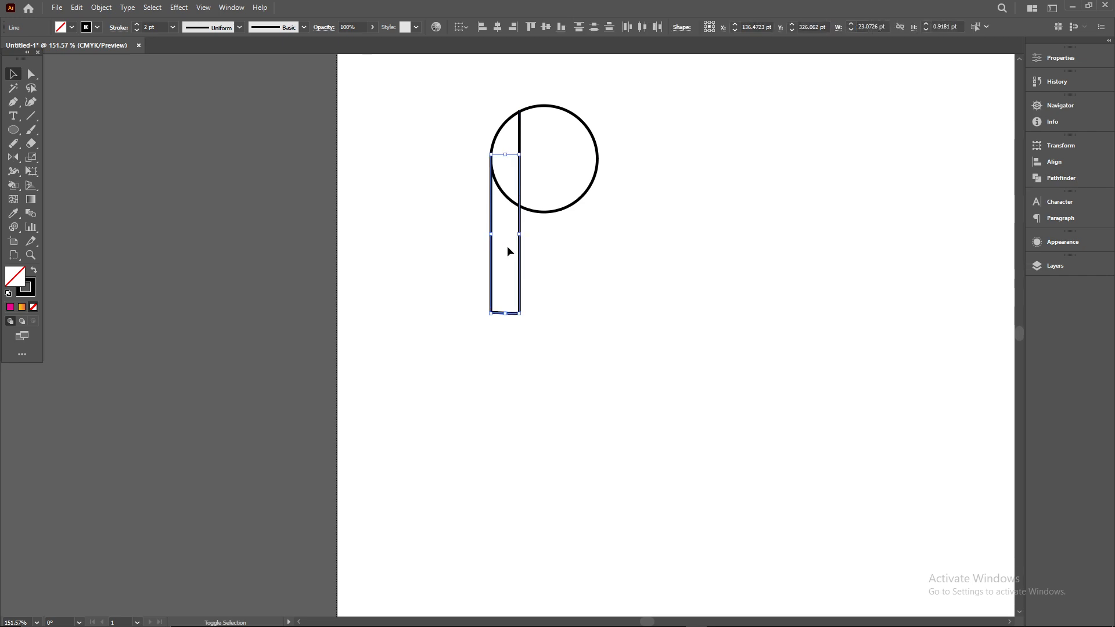
shift+click(519, 248)
shift+click(515, 203)
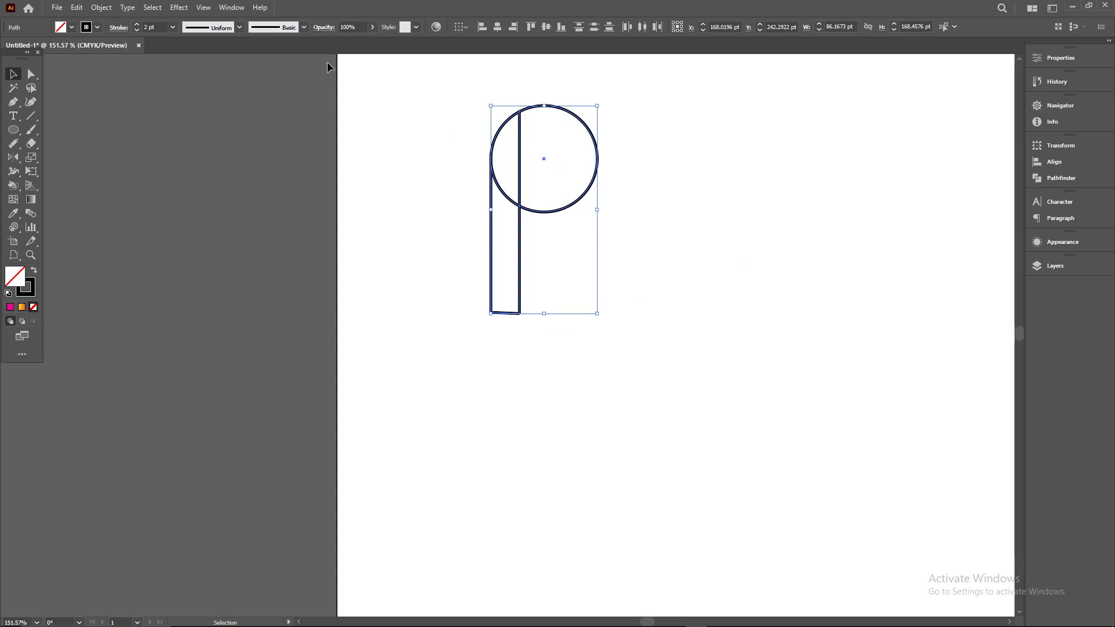
click(100, 7)
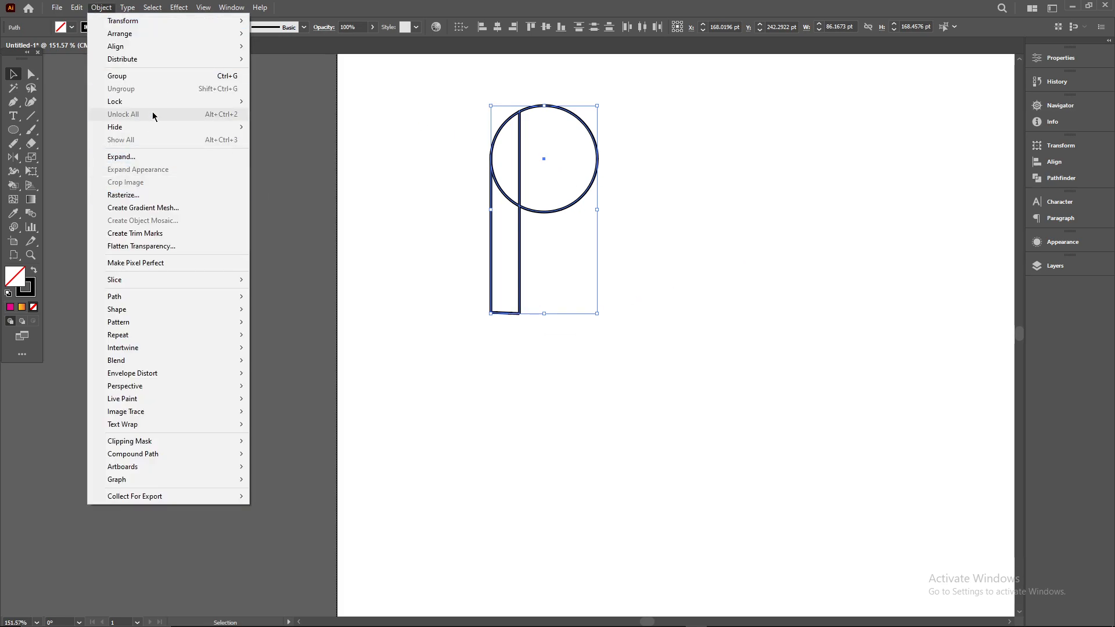
click(155, 76)
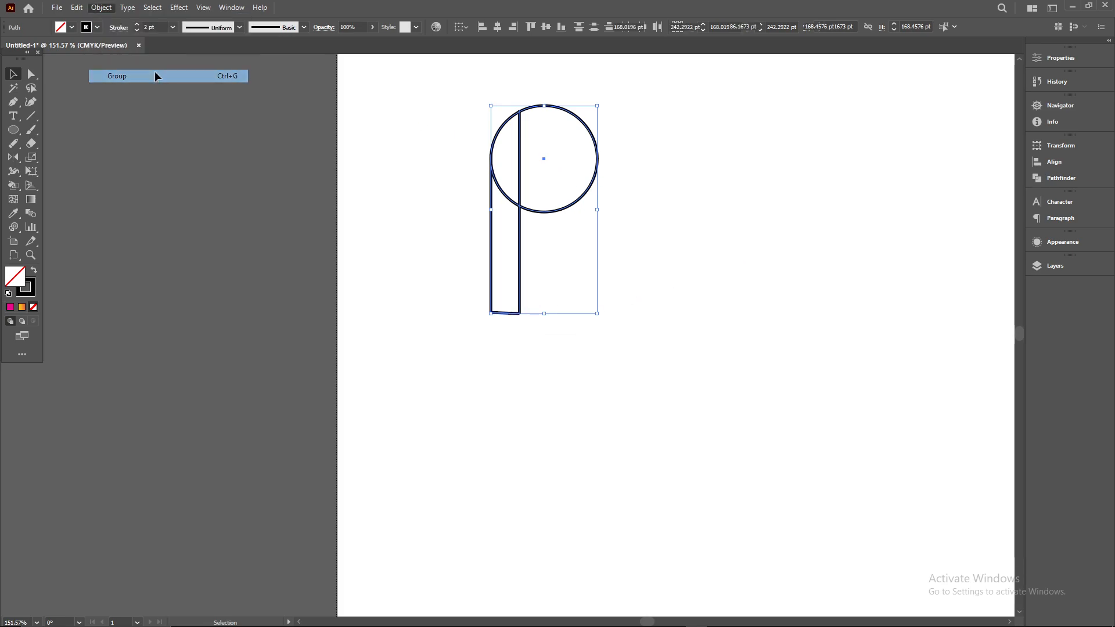
Create a mirrored copy of the whole circle-and-lines shape by reflecting it across the vertical axis.
click(622, 213)
drag(440, 103, 622, 318)
key(a)
key(v)
right_click(635, 197)
right_click(561, 184)
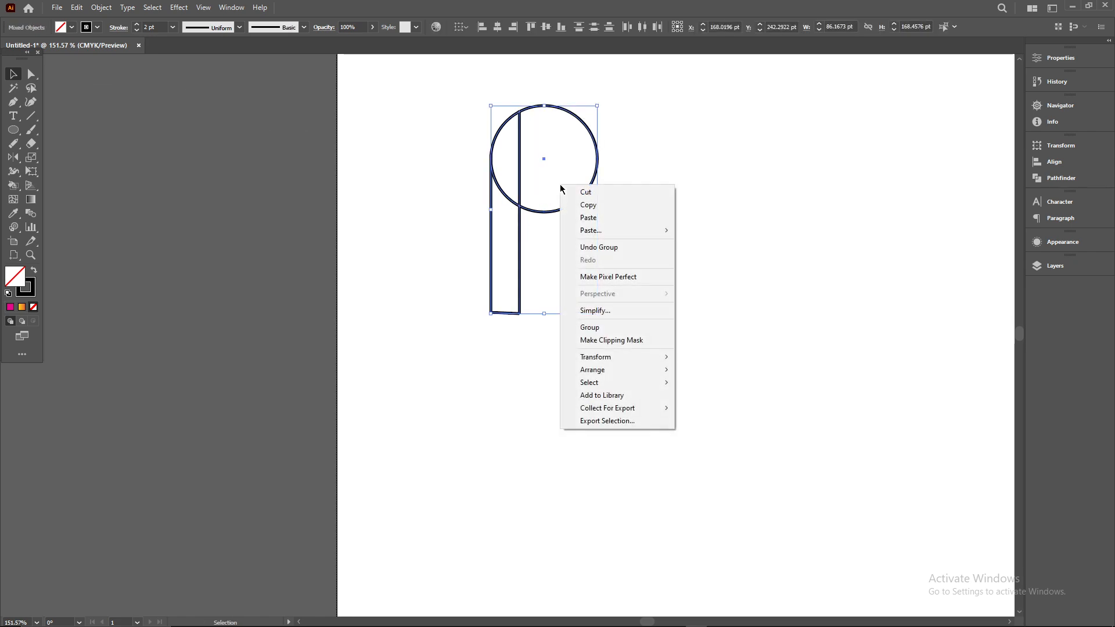
mouse_move(598, 359)
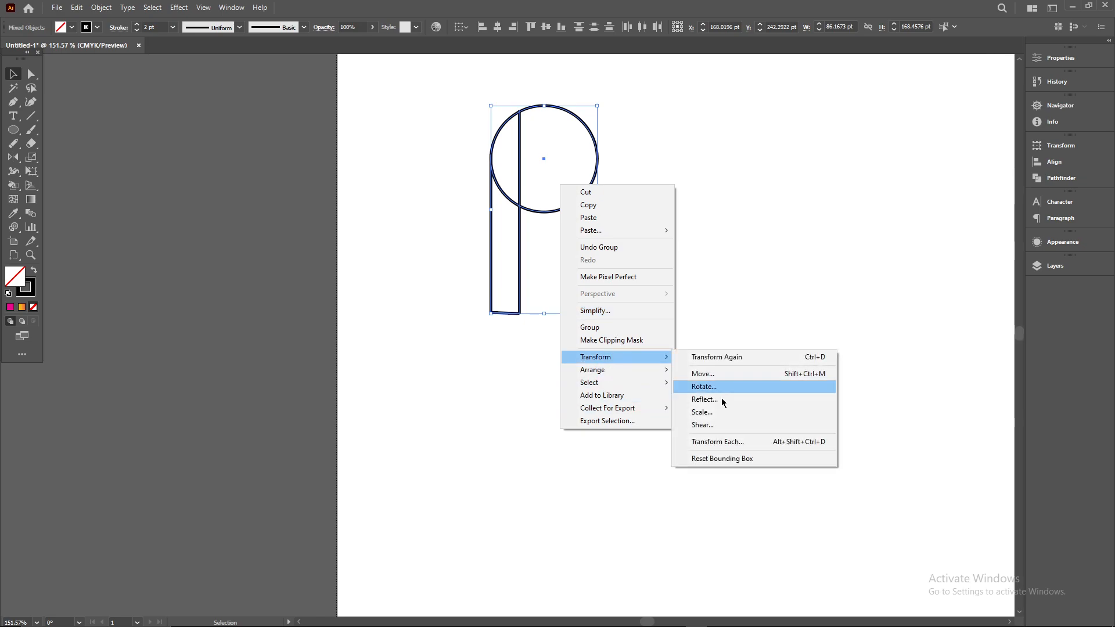
click(739, 401)
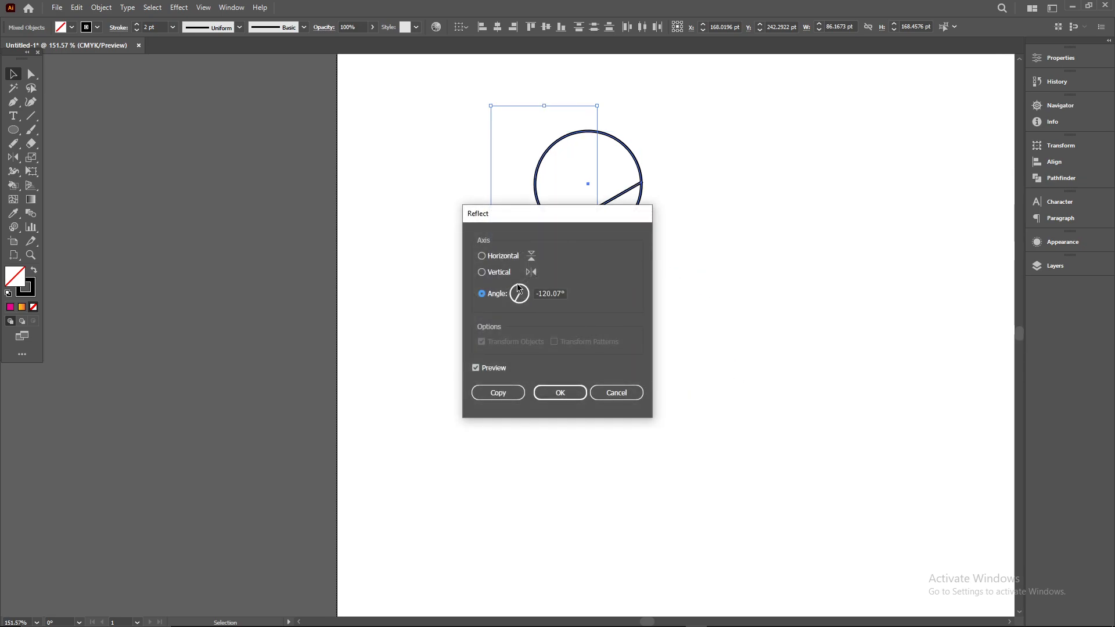
click(482, 272)
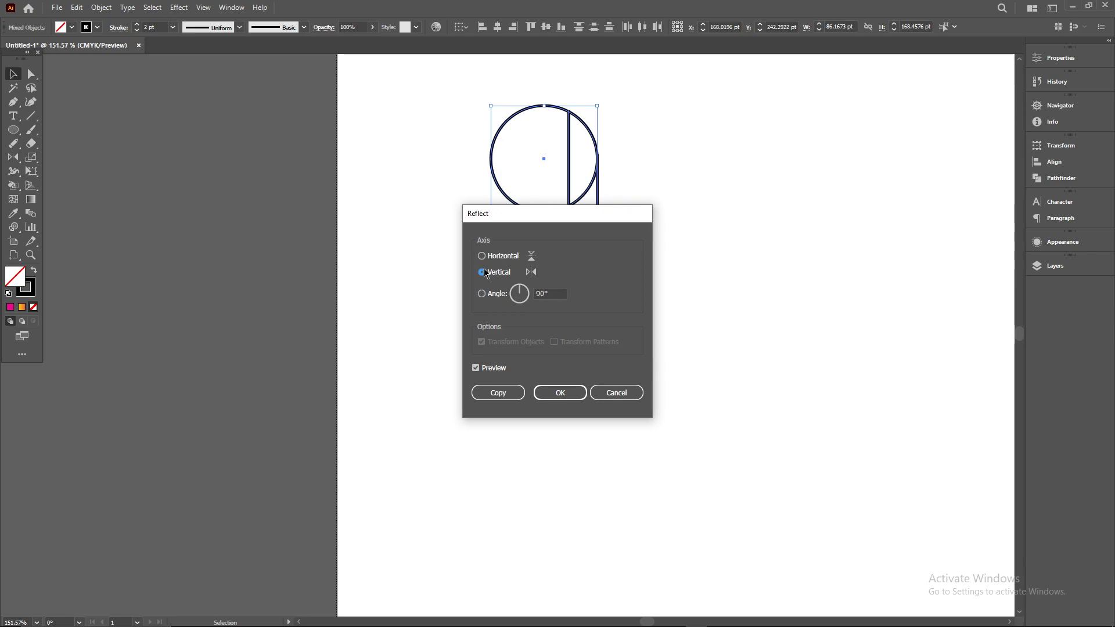
click(516, 391)
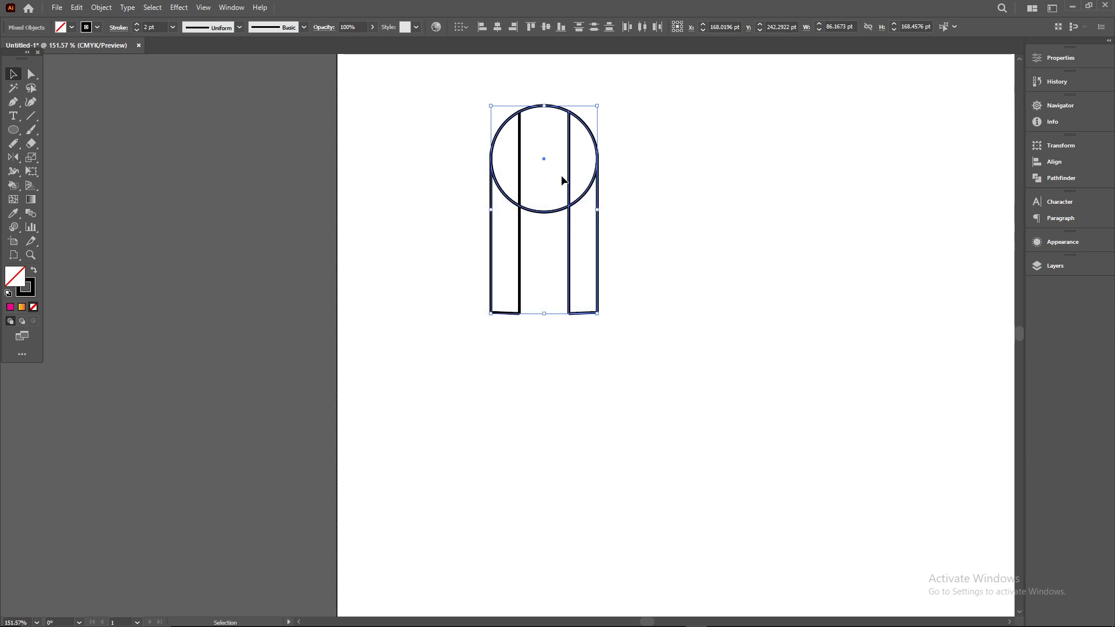
Move the mirrored copy beside the original, reflect it across the horizontal axis, and position it so its circle overlaps the original's lower level.
click(600, 224)
drag(573, 218, 688, 228)
right_click(688, 229)
mouse_move(756, 441)
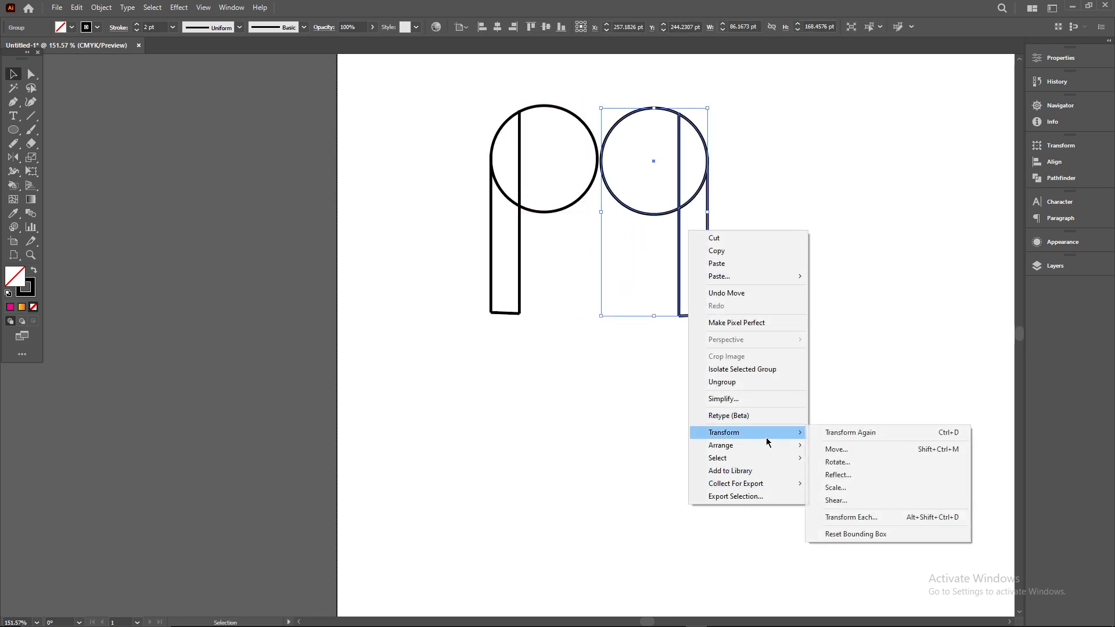
click(870, 474)
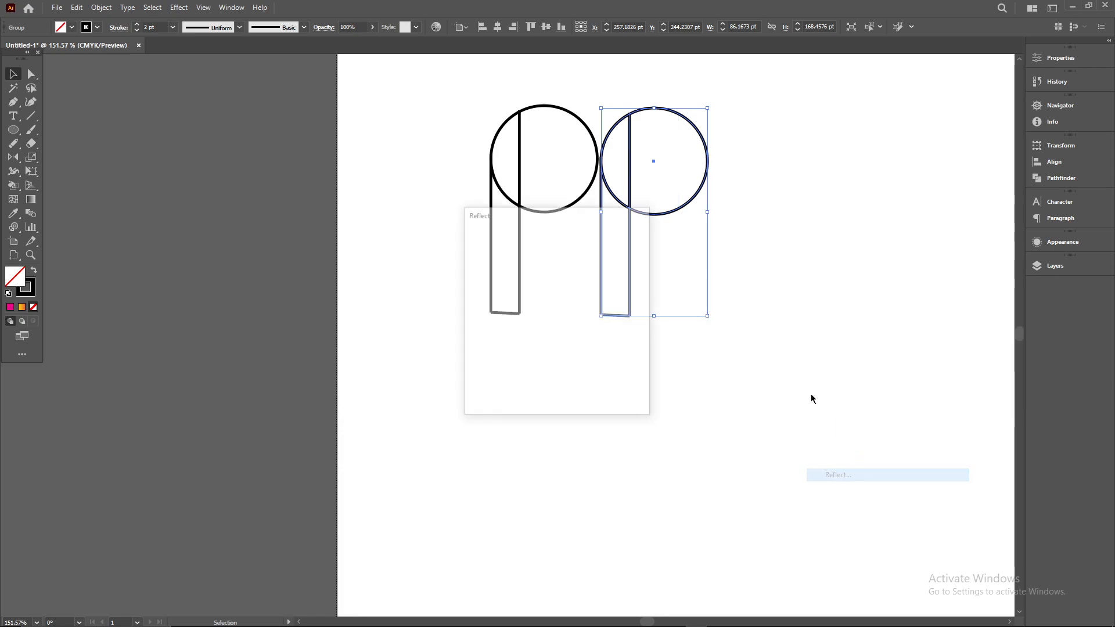
click(492, 257)
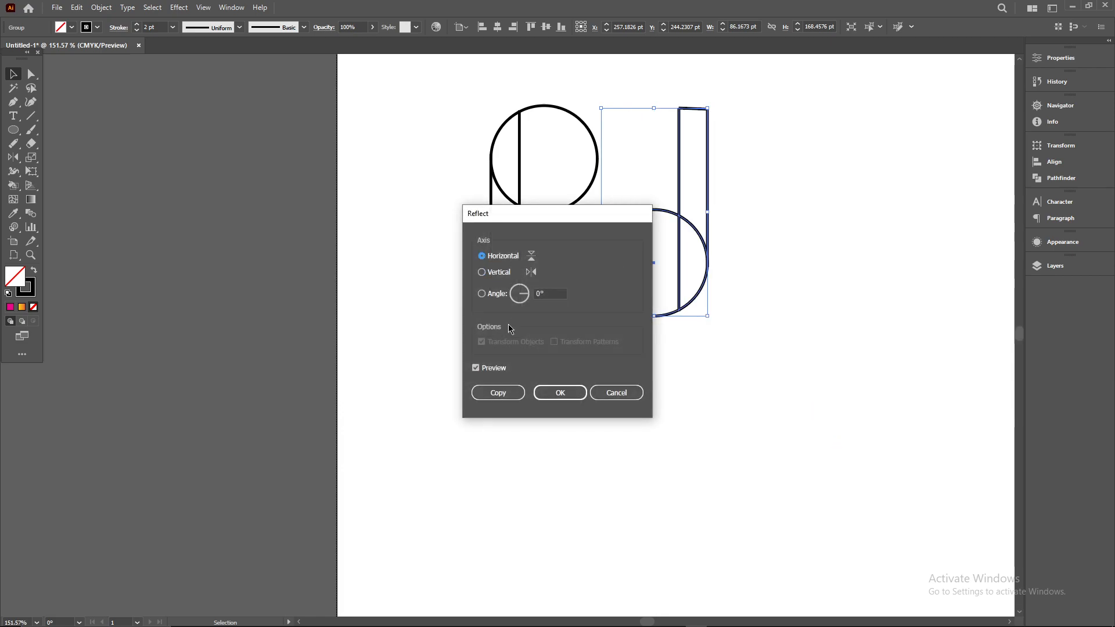
click(560, 393)
drag(708, 260, 682, 265)
click(472, 294)
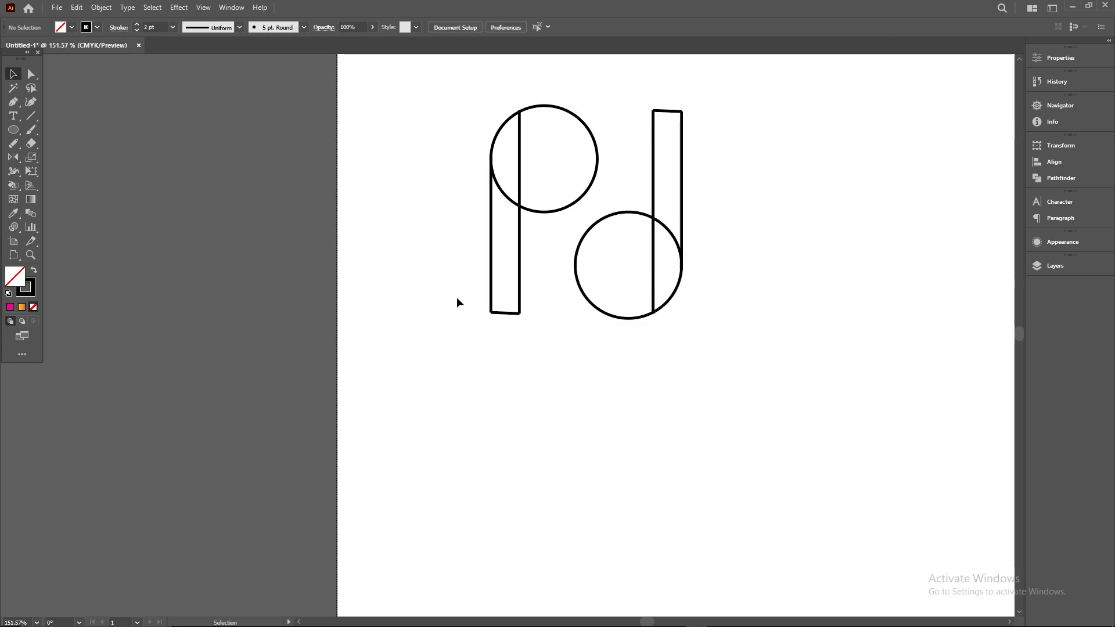
Draw a line about 109 pt wide from the original bar's lower-left corner to the bottom of the lower circle.
click(31, 116)
scroll(633, 383, up, 3)
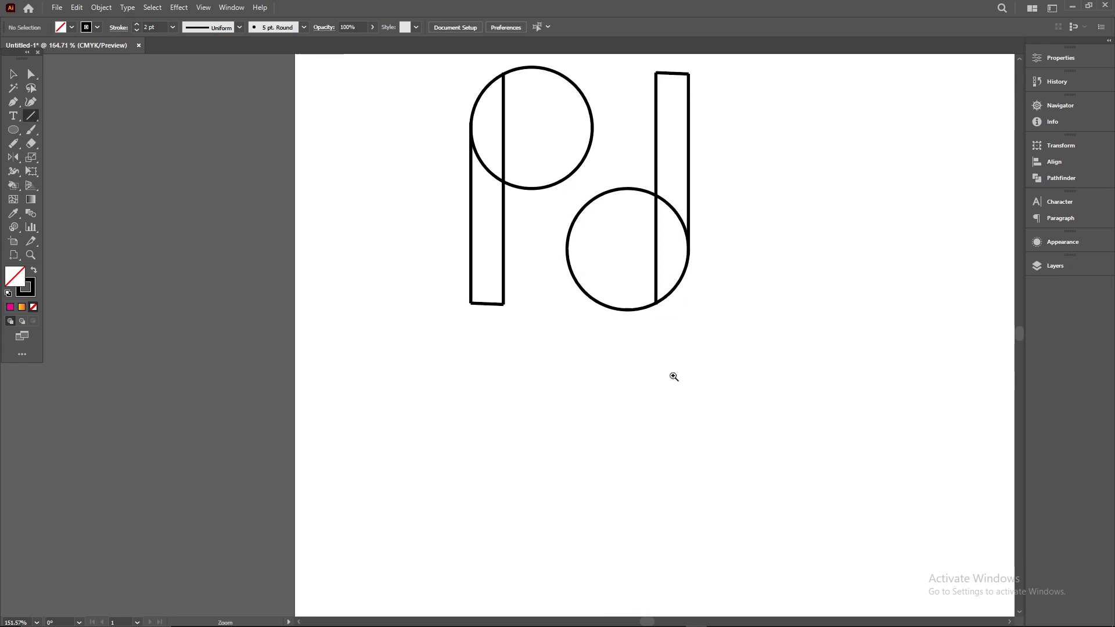
drag(415, 278, 621, 286)
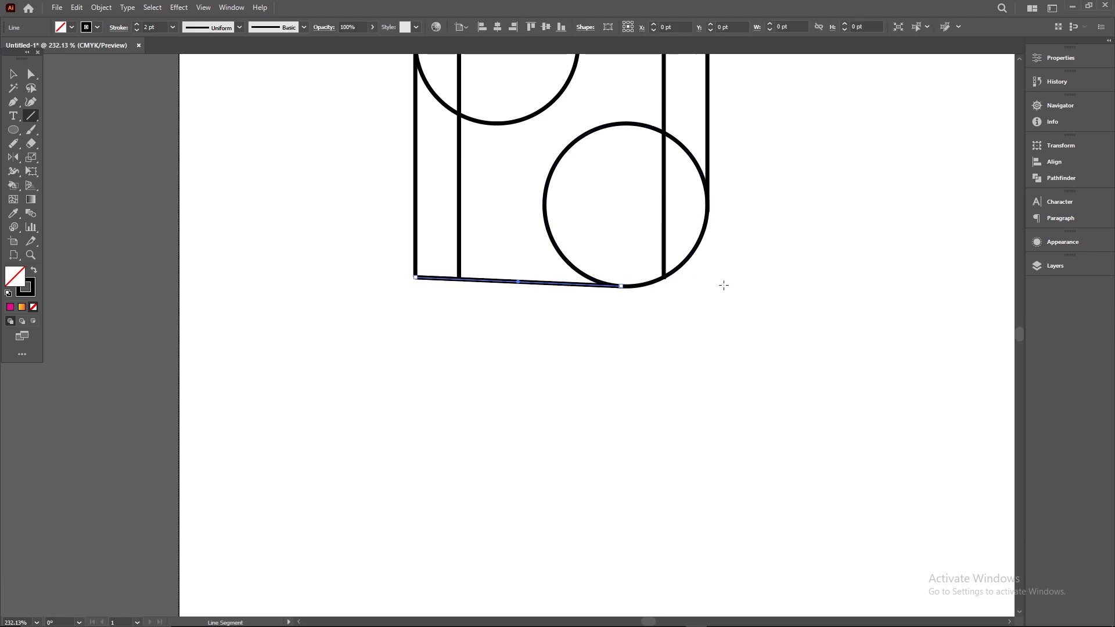
Duplicate the lower connecting line slightly above itself and shorten the copy to about 80 pt wide, ending on the lower circle's edge.
scroll(593, 322, left, 2)
scroll(563, 316, up, 3)
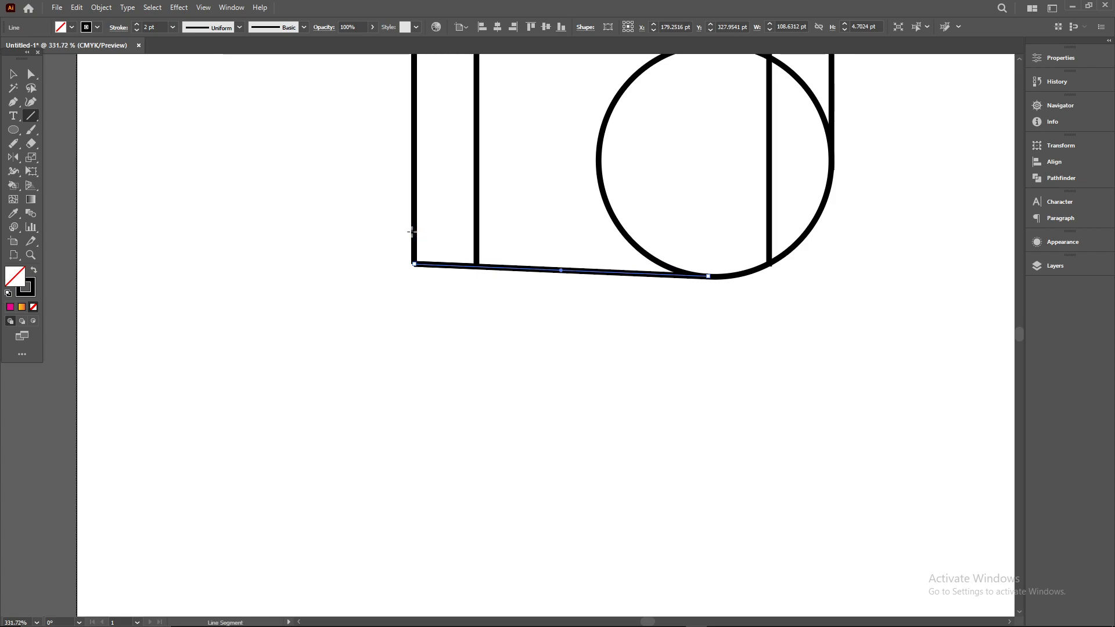
click(413, 233)
click(588, 356)
drag(520, 270, 521, 238)
key(ctrl+z)
drag(707, 243, 630, 239)
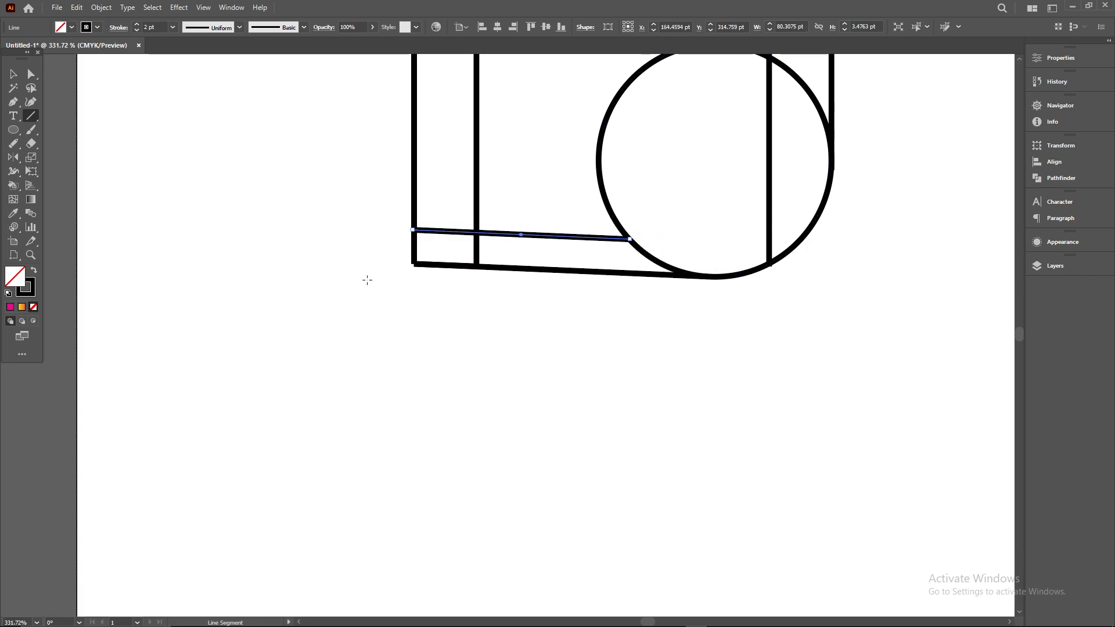
Close the left bar's lower outer corner with a tiny horizontal line about 0.7 pt long.
click(417, 266)
click(586, 352)
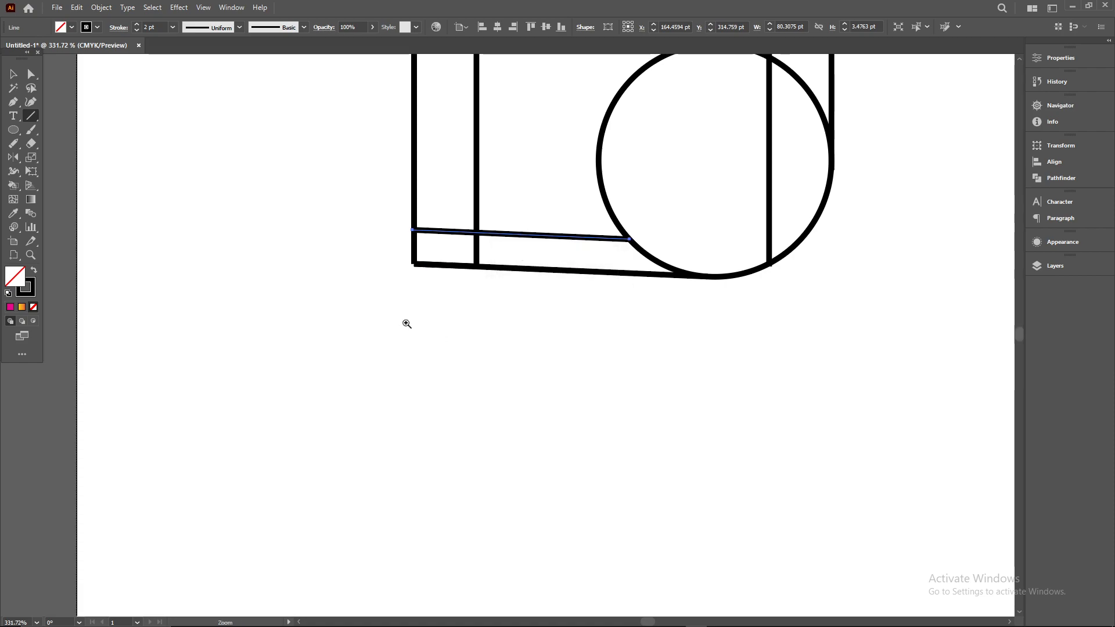
drag(402, 321, 470, 268)
drag(431, 225, 434, 226)
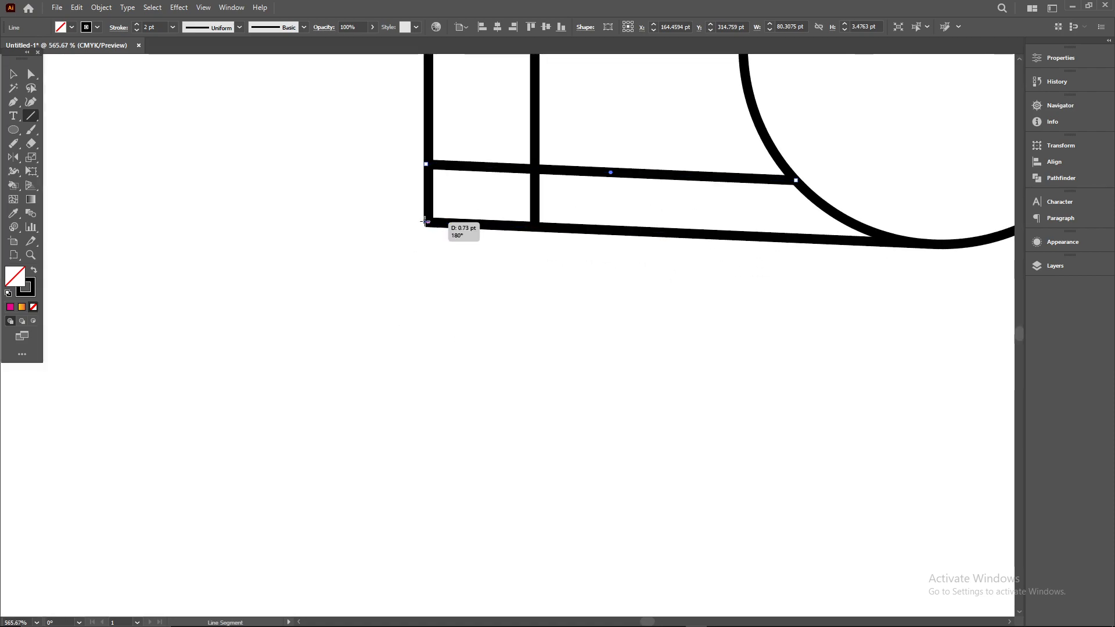
drag(707, 307, 552, 309)
Connect the right bar's upper inner corner to the upper circle with a line about 80 pt wide, plus a shorter parallel copy below it.
mouse_move(766, 350)
mouse_down()
mouse_move(682, 413)
mouse_move(555, 626)
mouse_up()
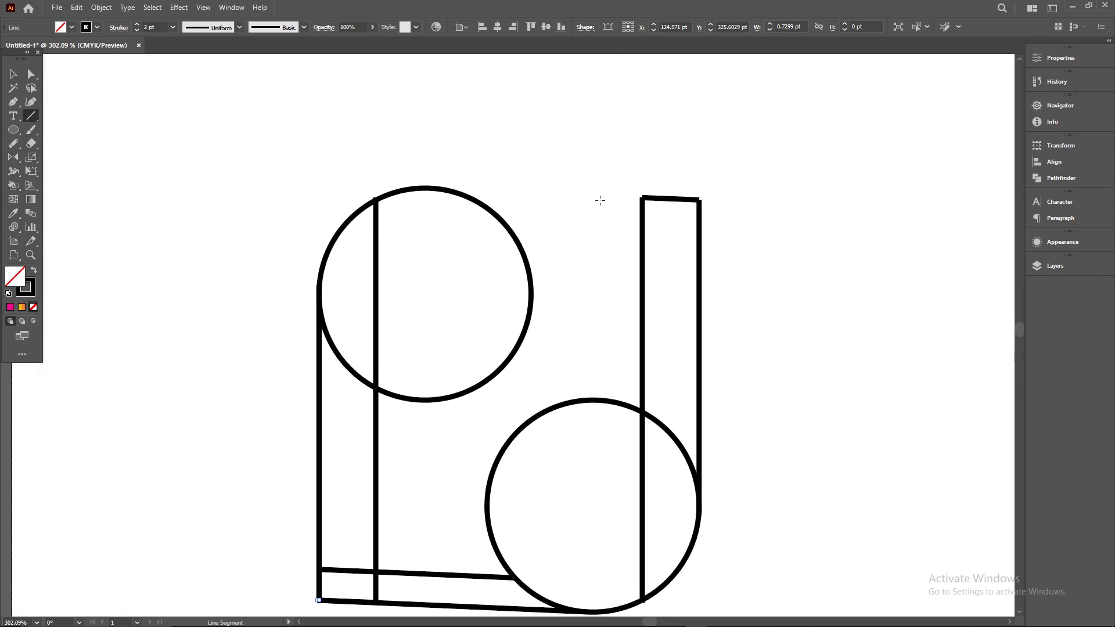
drag(642, 198, 447, 190)
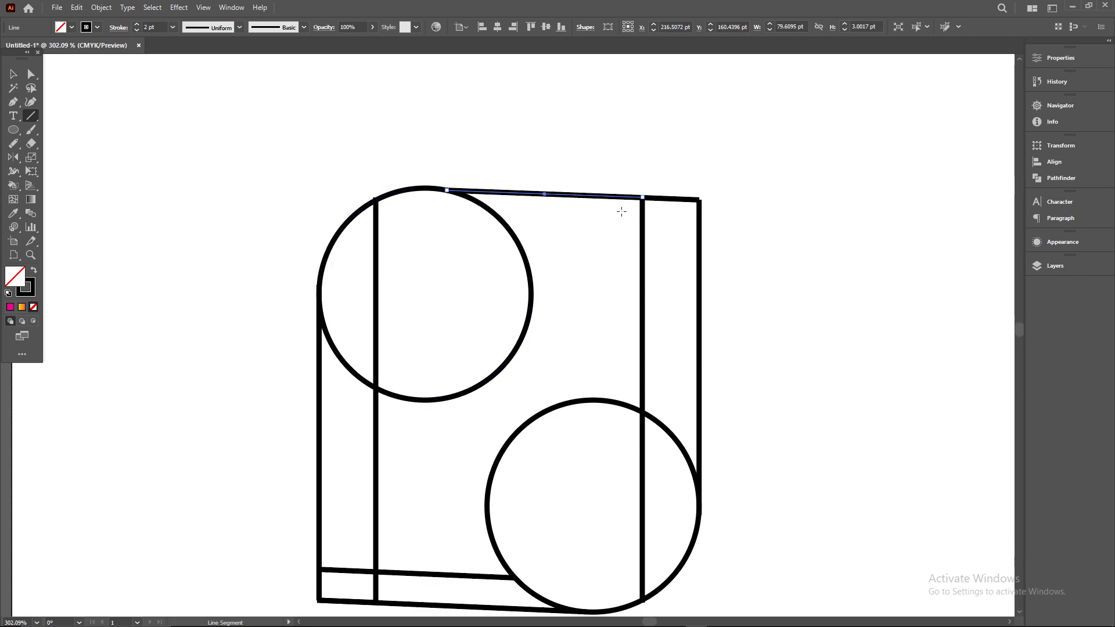
key(ctrl+space)
drag(557, 200, 560, 224)
drag(448, 218, 499, 219)
click(12, 74)
click(757, 241)
Select the whole outline design and set up the Shape Builder tool with a black fill.
scroll(954, 283, down, 3)
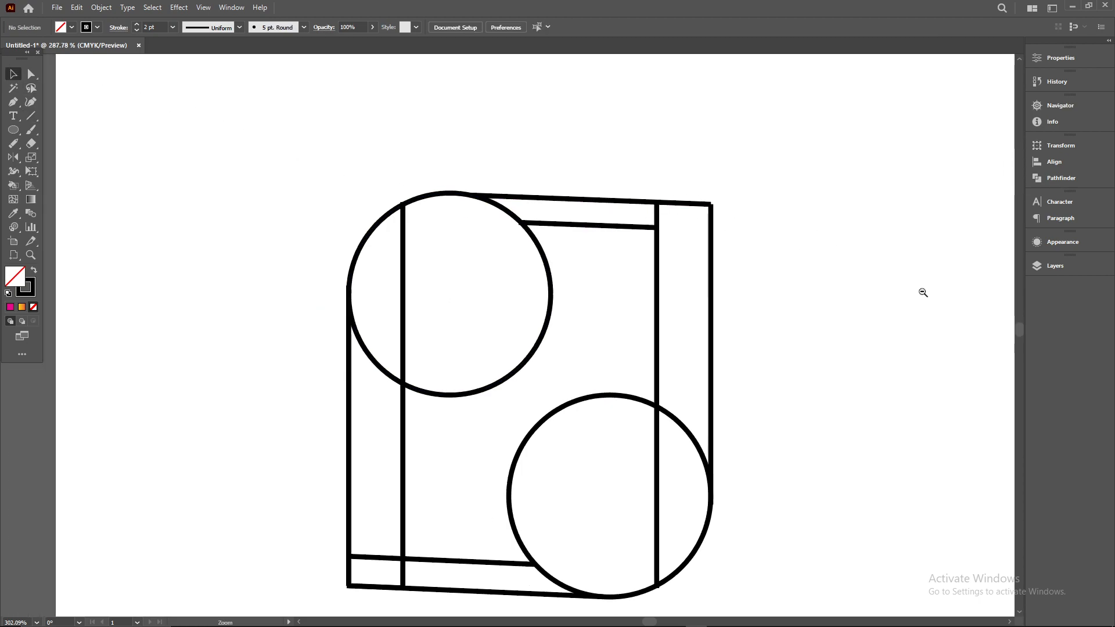
drag(869, 466, 873, 491)
key(space)
drag(971, 498, 802, 378)
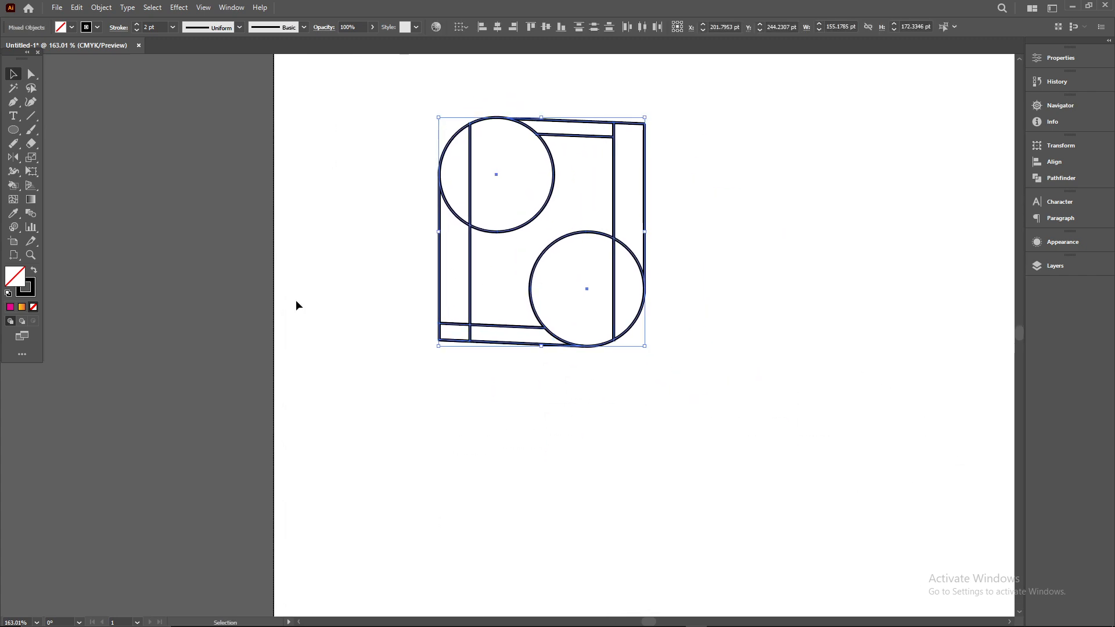
click(13, 185)
click(55, 187)
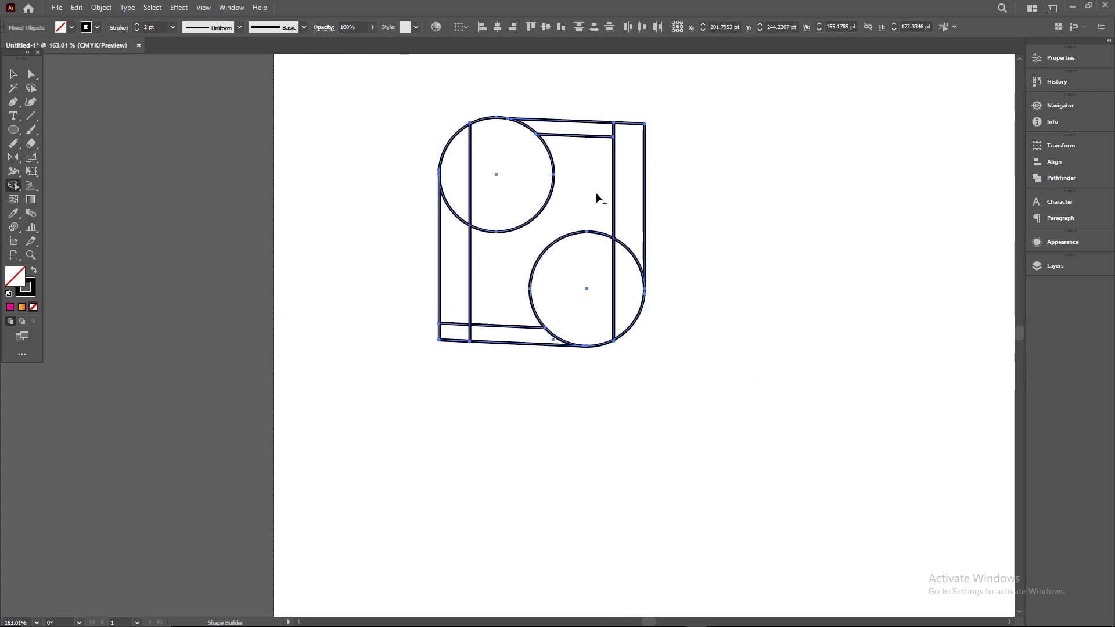
click(71, 29)
click(32, 46)
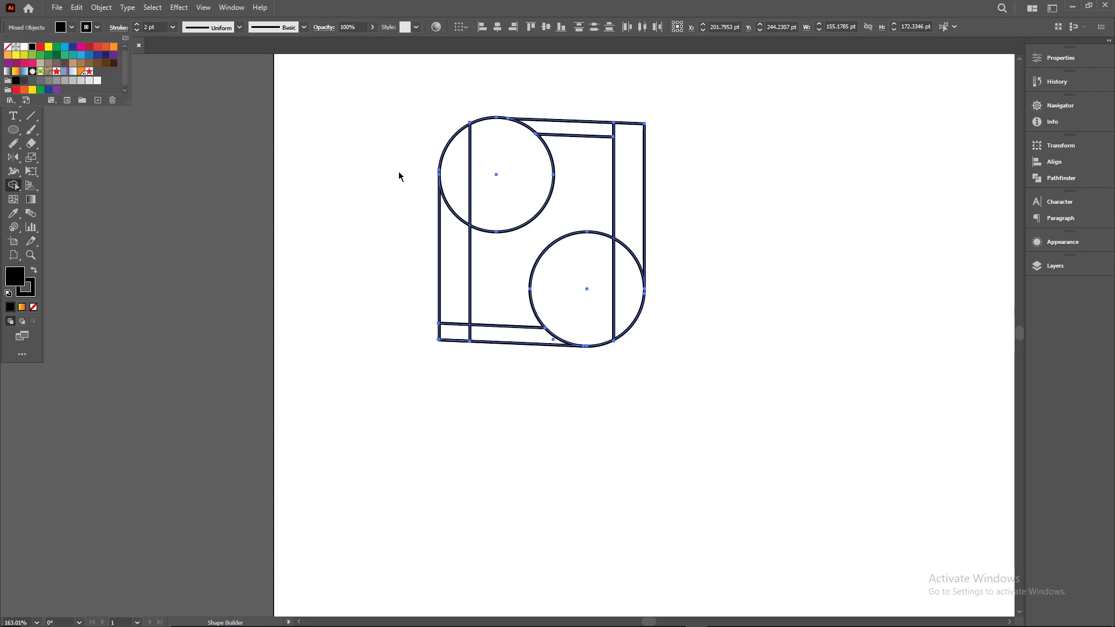
Fill the upper circle, left bar, lower strip, right bar and inner part of the lower circle with black using Shape Builder.
click(457, 180)
click(452, 178)
mouse_move(458, 244)
mouse_down()
mouse_move(460, 338)
mouse_move(578, 333)
mouse_move(626, 308)
mouse_move(631, 199)
mouse_up()
drag(615, 132, 495, 148)
drag(761, 189, 444, 279)
key(ctrl+z)
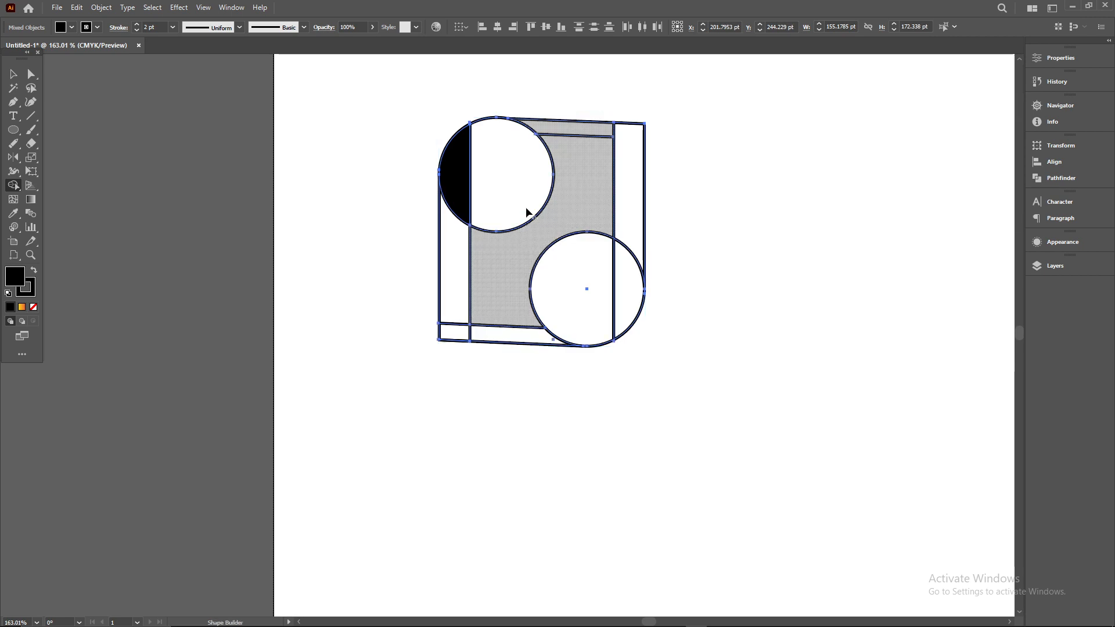
click(516, 195)
click(449, 257)
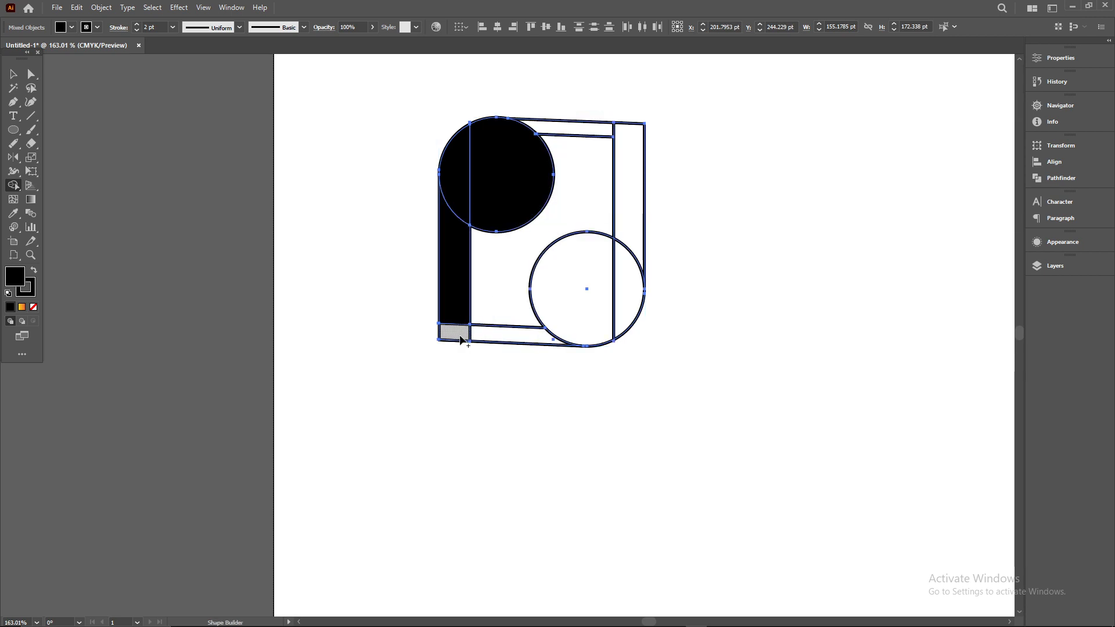
click(459, 340)
click(511, 334)
click(582, 321)
click(624, 227)
Extend the ends of the two upper connecting lines slightly so they overlap the upper circle and the right bar.
drag(687, 172, 807, 199)
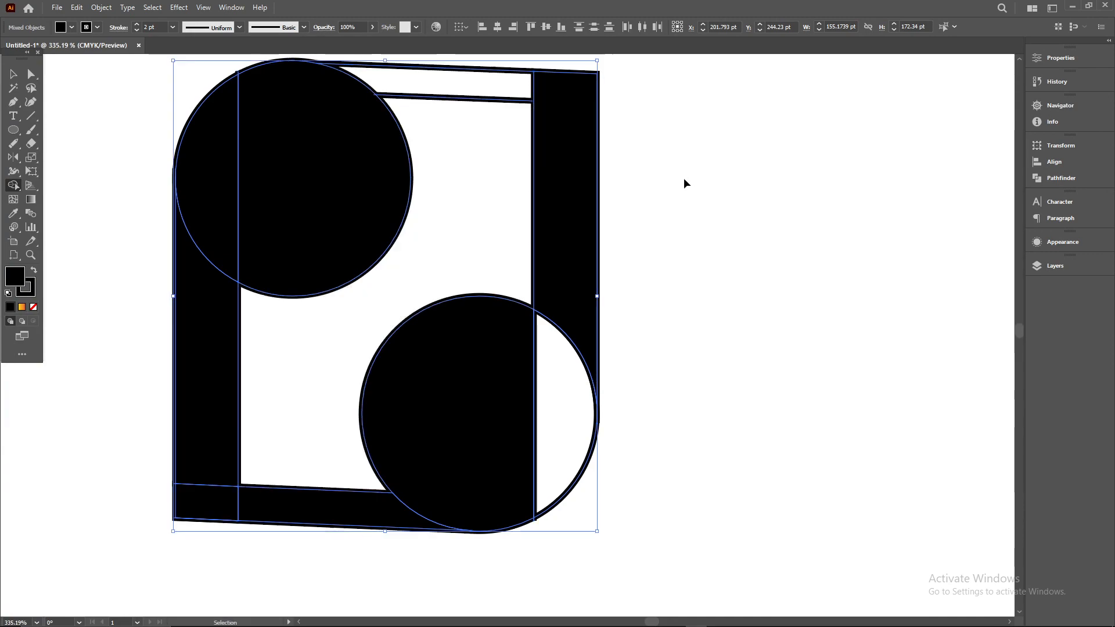
drag(688, 183, 763, 195)
drag(439, 266, 672, 469)
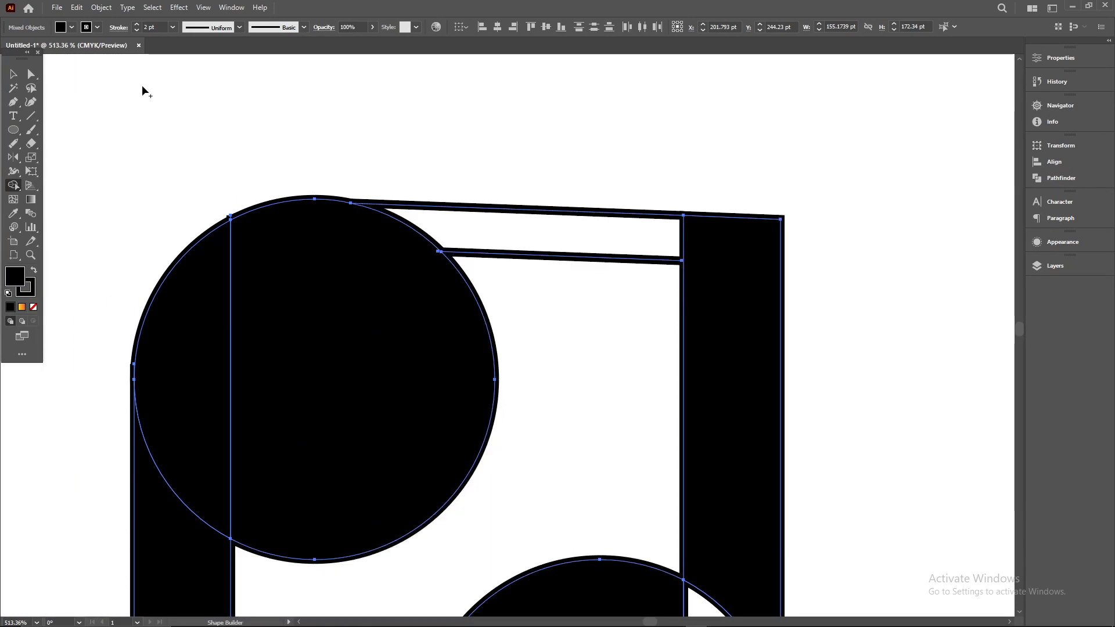
click(32, 116)
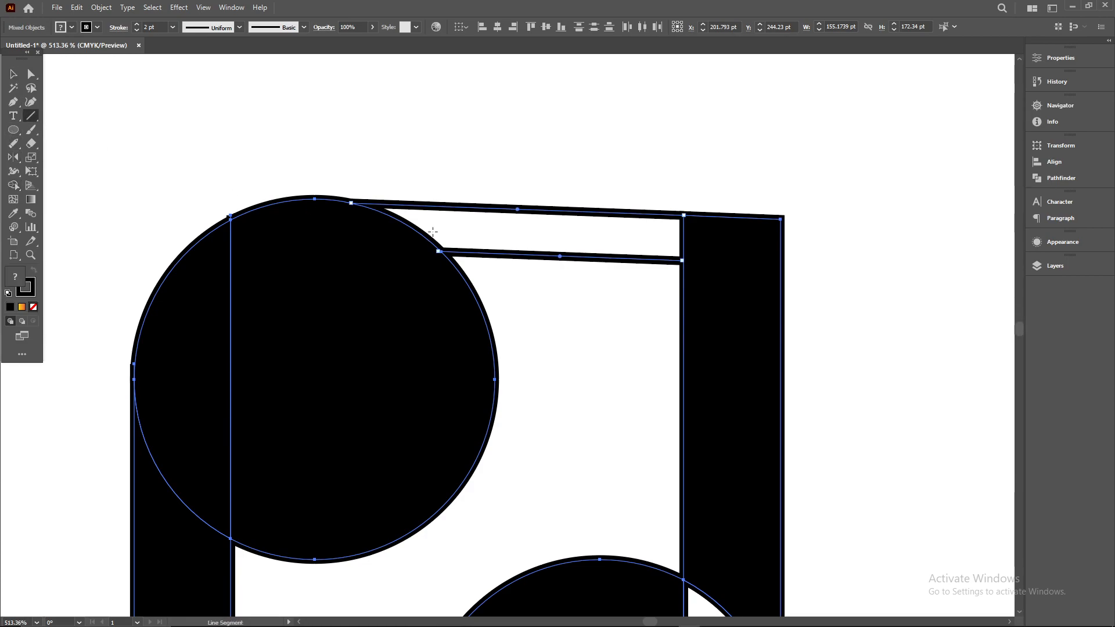
drag(352, 204, 343, 203)
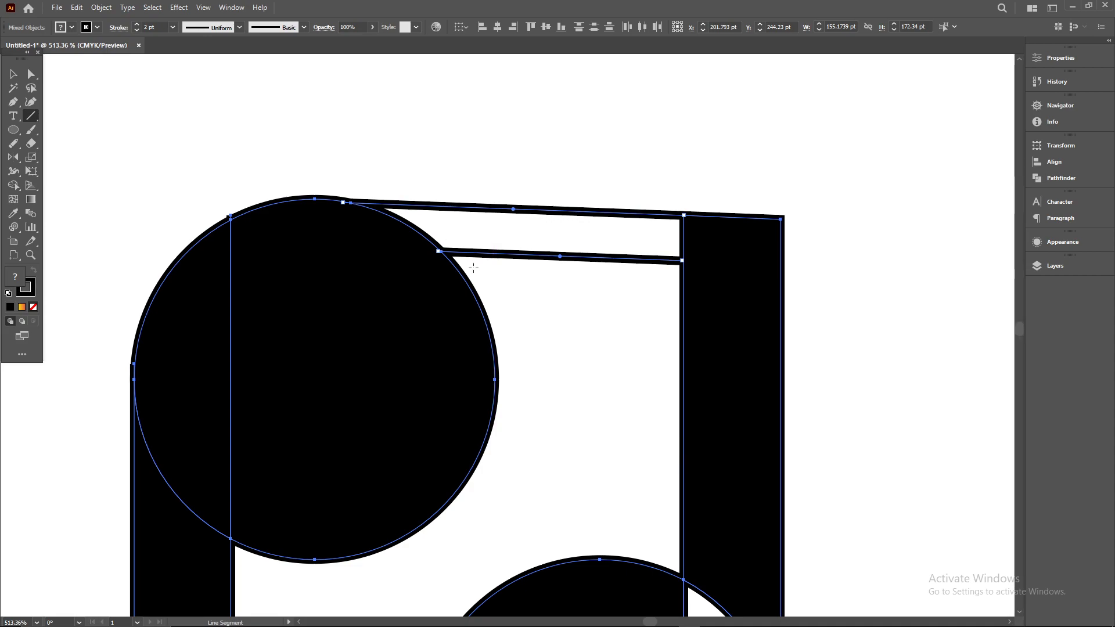
mouse_move(440, 252)
mouse_down()
mouse_move(426, 247)
mouse_move(435, 252)
mouse_up()
drag(682, 261, 691, 261)
Fill the upper strip and the remaining segment of the lower circle with black using Shape Builder.
click(14, 186)
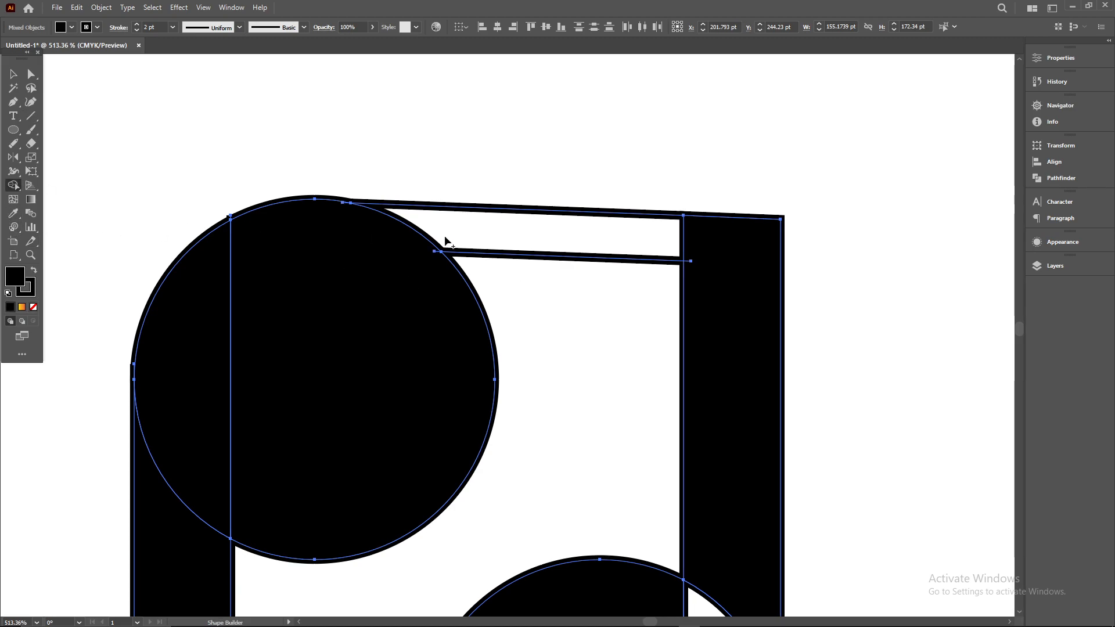
click(552, 235)
drag(926, 348, 826, 350)
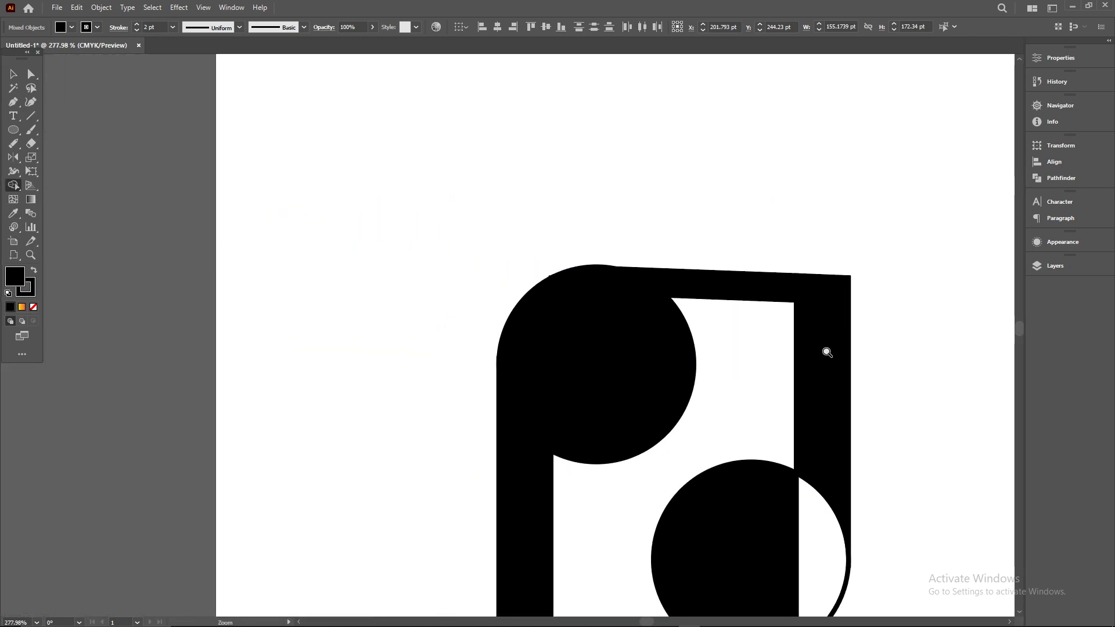
drag(953, 496, 848, 289)
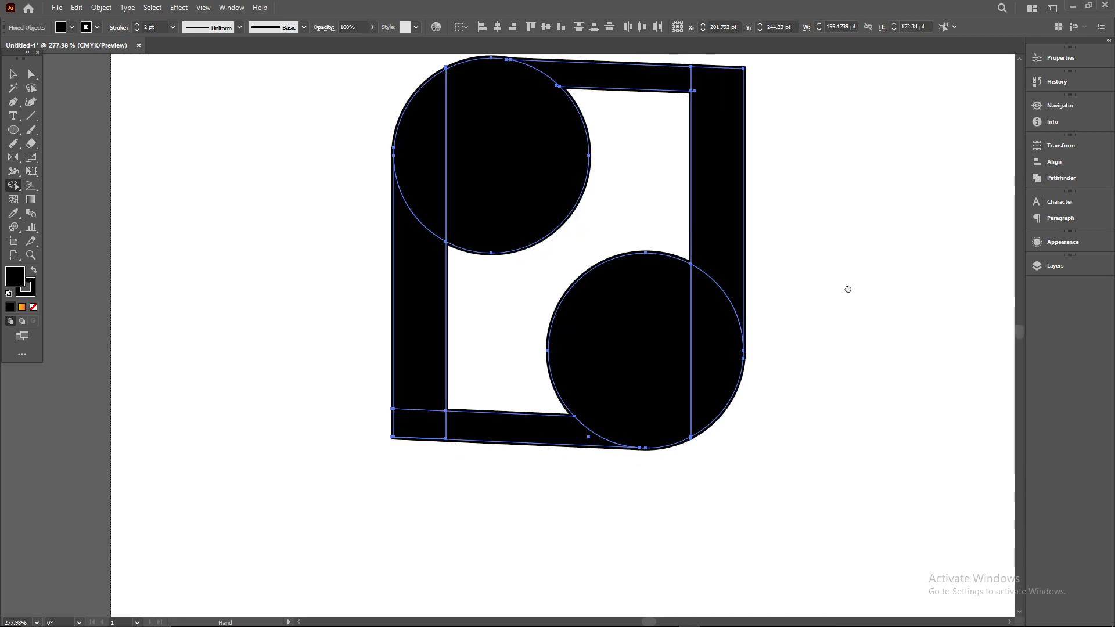
Group all parts of the filled design and move the group about 40 pt to the left.
click(14, 73)
scroll(951, 337, down, 2)
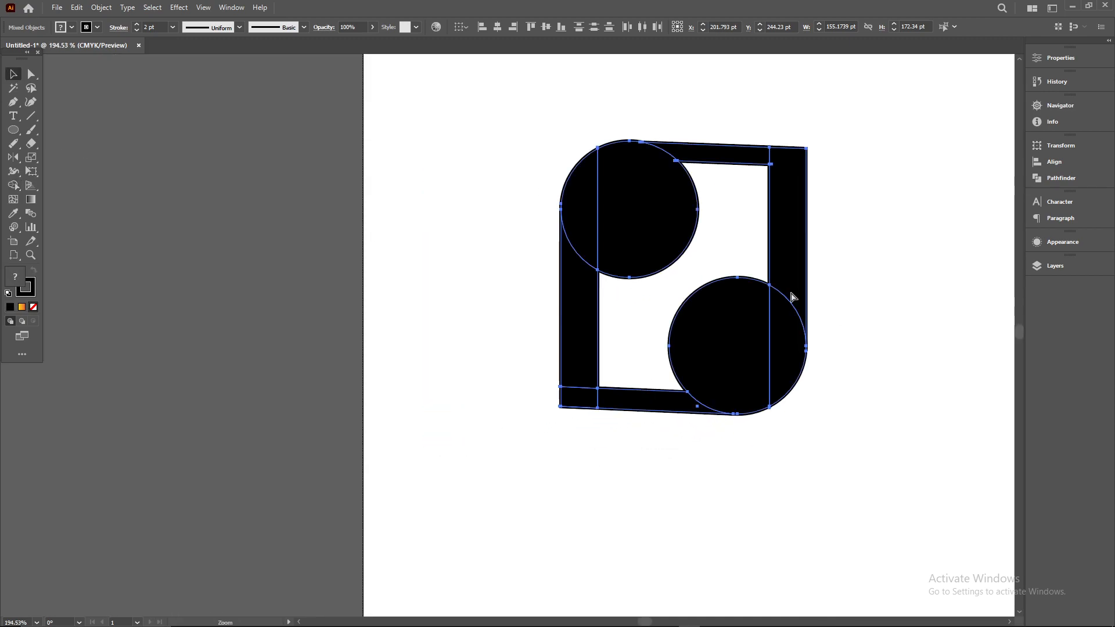
drag(715, 243, 907, 423)
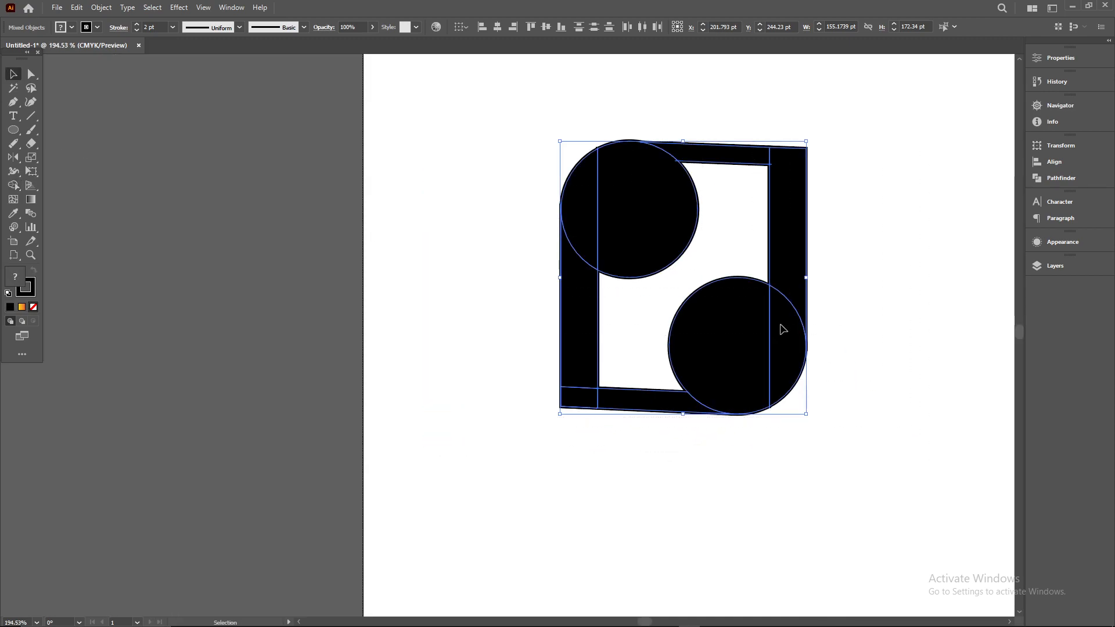
click(110, 7)
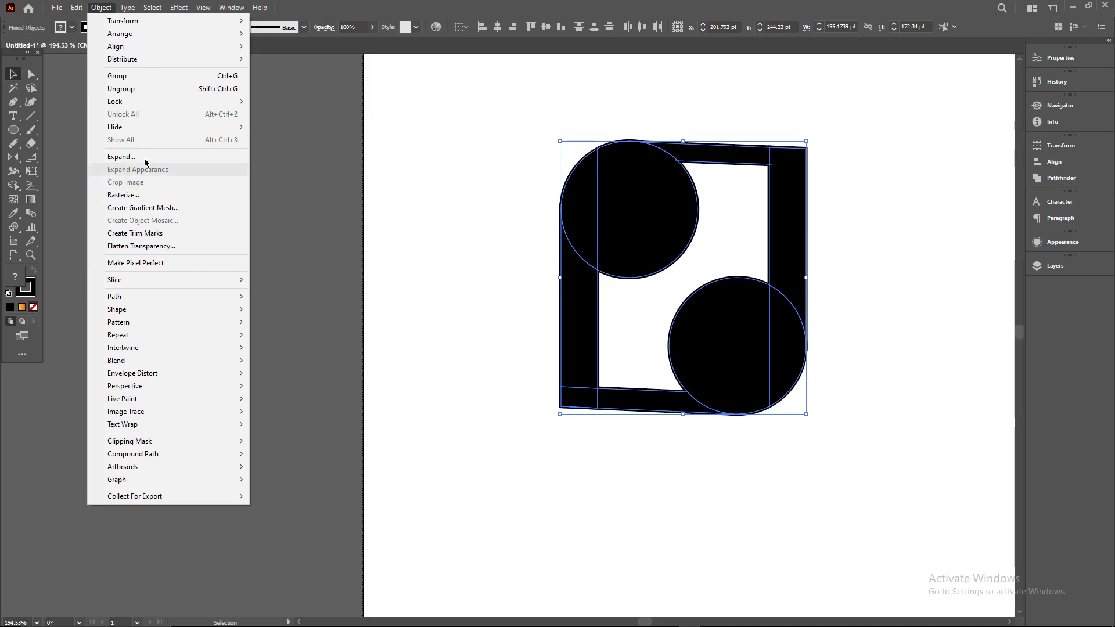
click(181, 77)
click(527, 207)
click(651, 227)
drag(651, 225, 587, 226)
key(ctrl+space)
drag(828, 359, 866, 360)
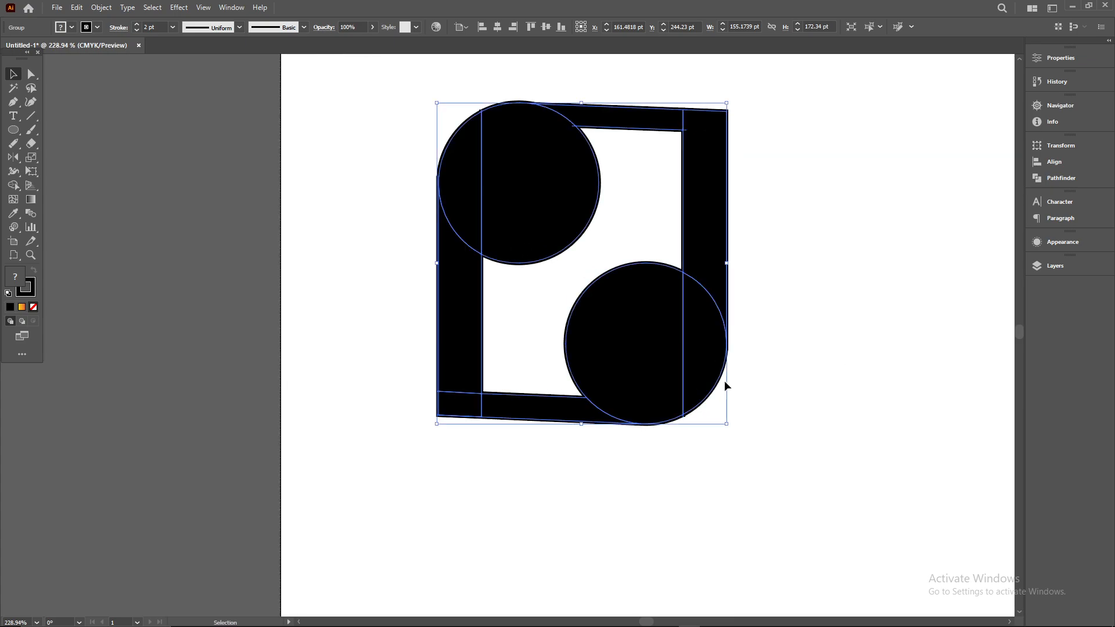
Rotate the grouped design slightly to level its upper and lower edges, and move it to the horizontal middle of the artboard.
click(797, 428)
key(ctrl+space)
drag(866, 400, 896, 376)
key(space)
drag(817, 431, 342, 307)
drag(420, 255, 566, 268)
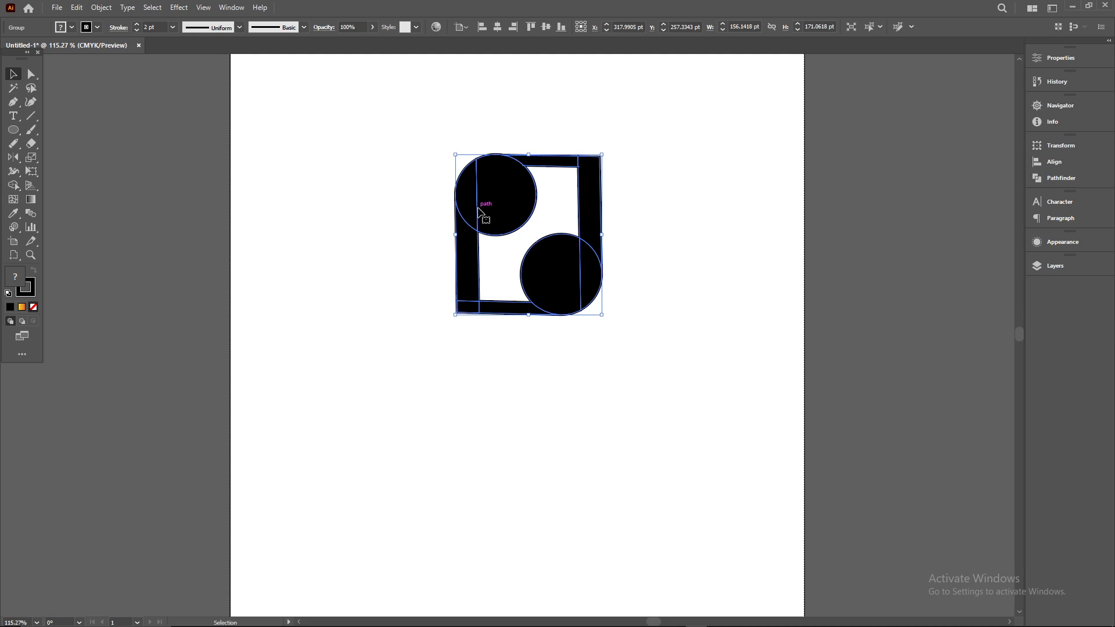
click(630, 412)
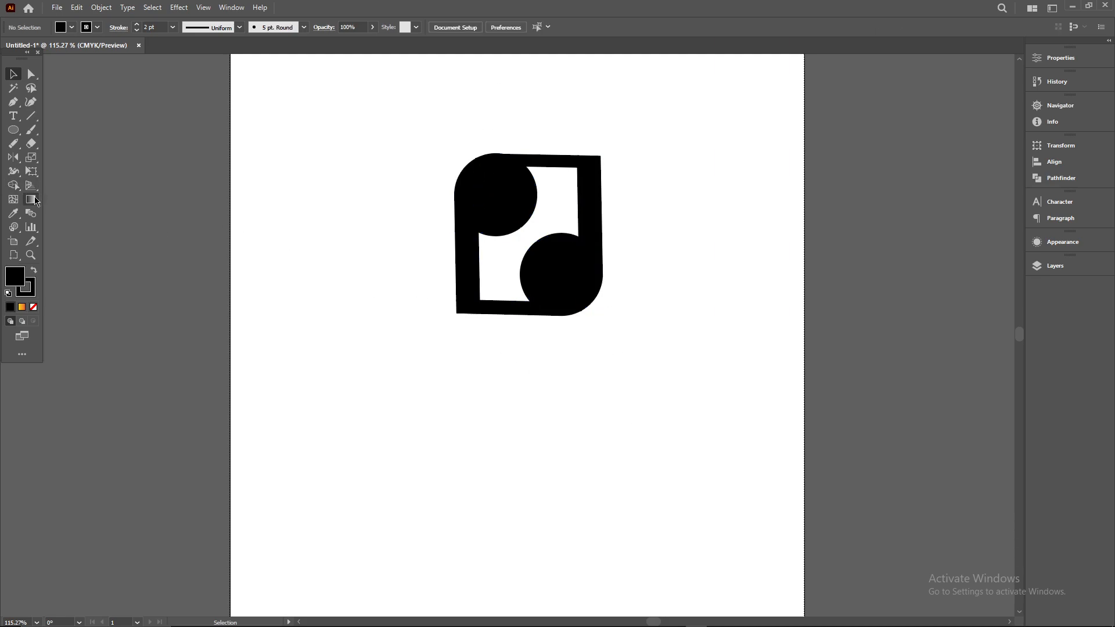
Add the text "IT co." below the black design.
click(13, 116)
click(450, 376)
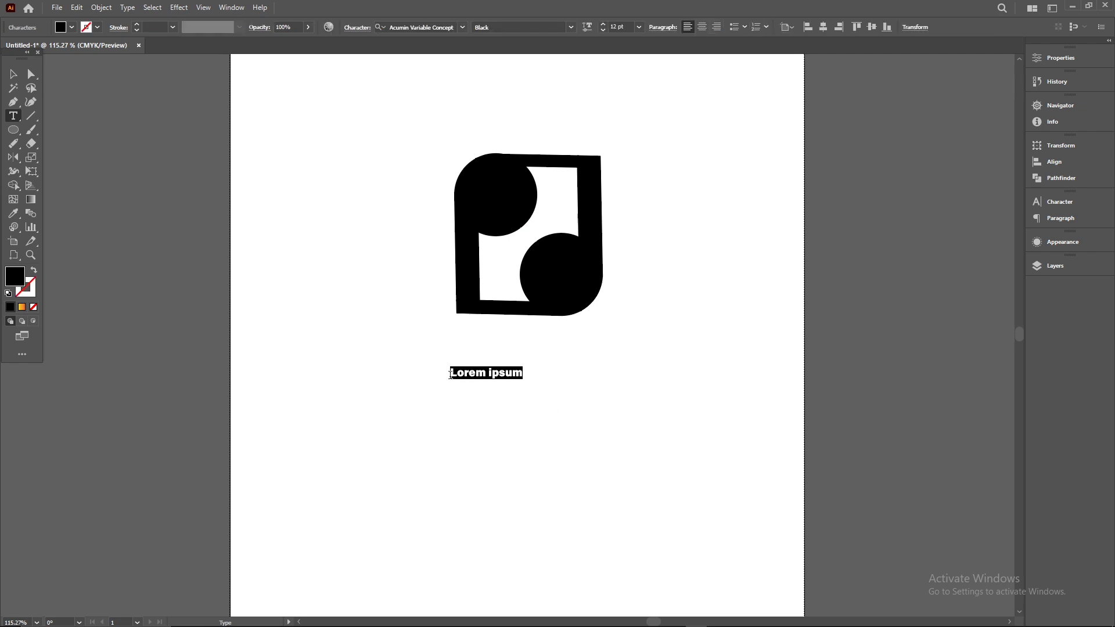
key(BackSpace)
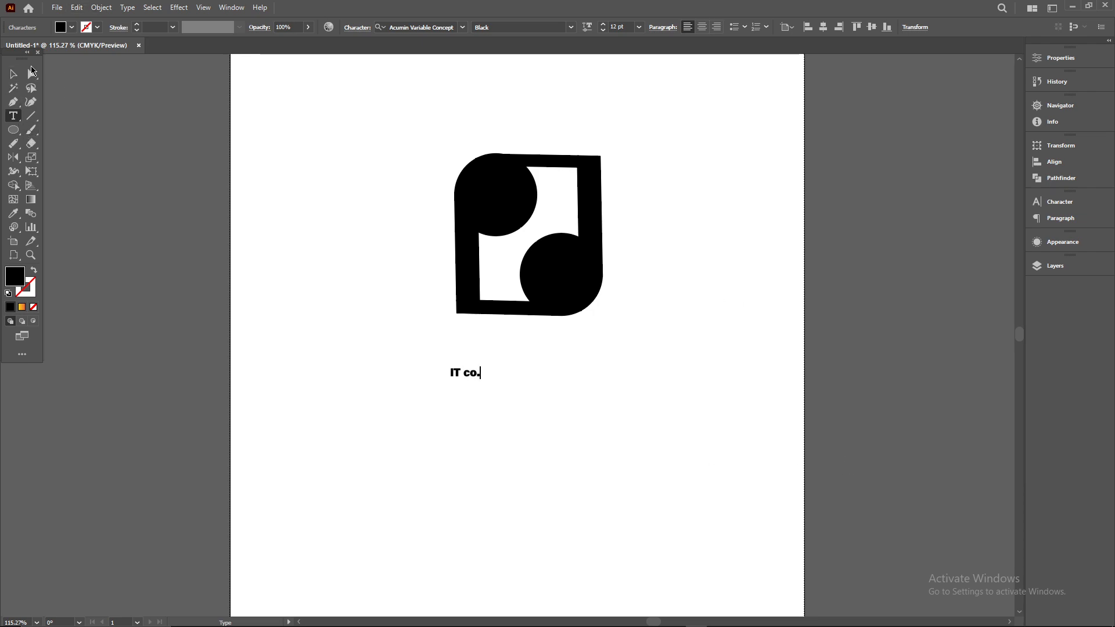
click(462, 27)
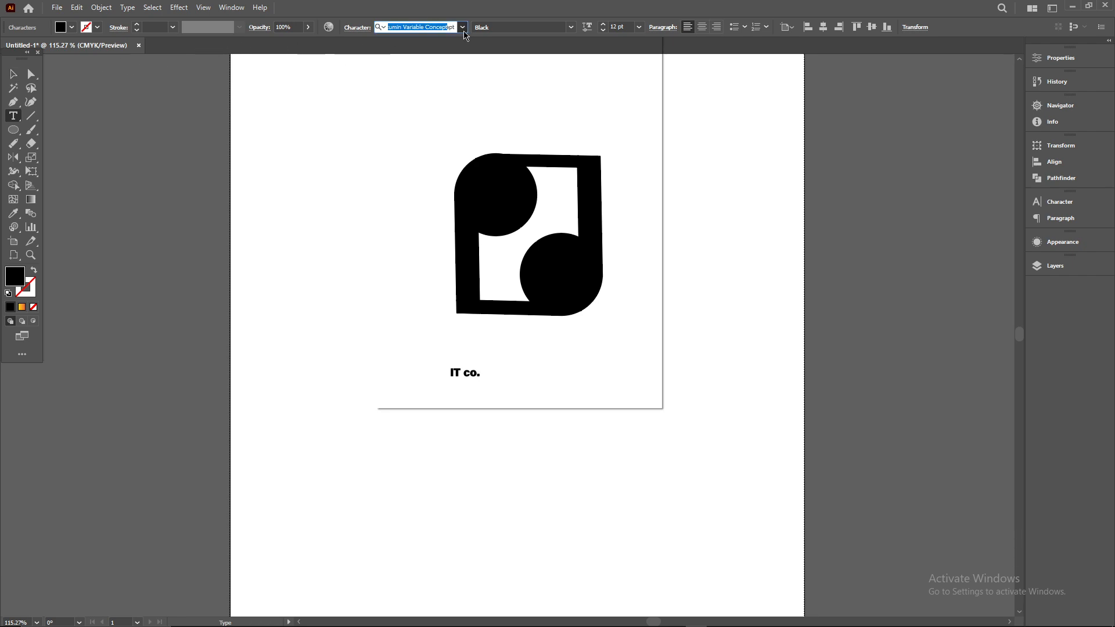
click(14, 75)
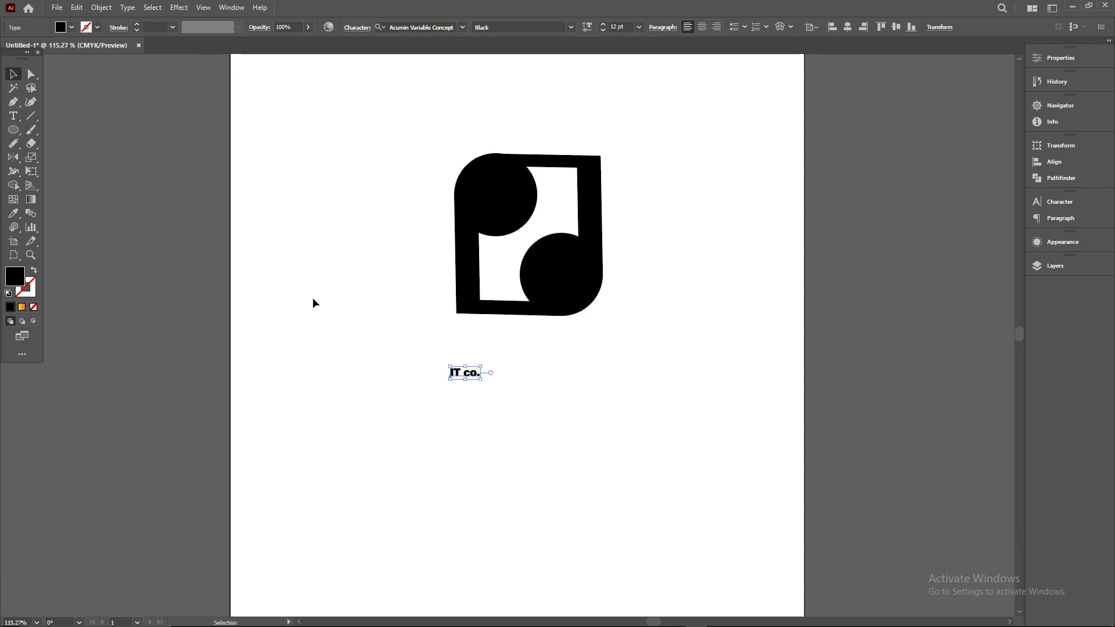
Move the "IT co." text to the right of the black design and set its font to Segoe UI Emoji.
drag(459, 382, 735, 242)
click(462, 28)
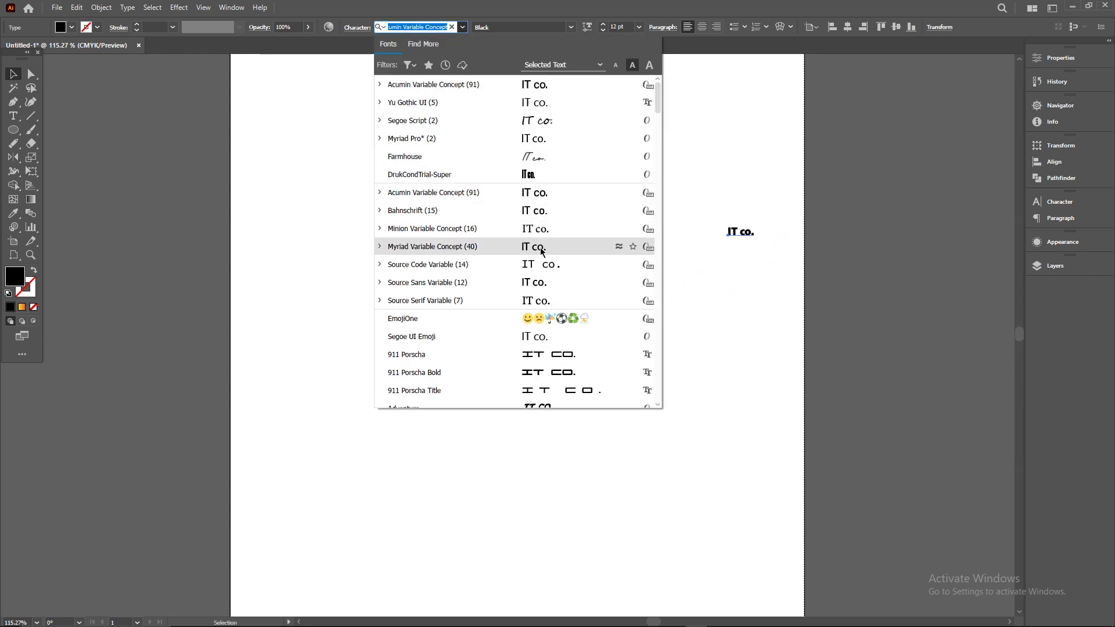
click(381, 248)
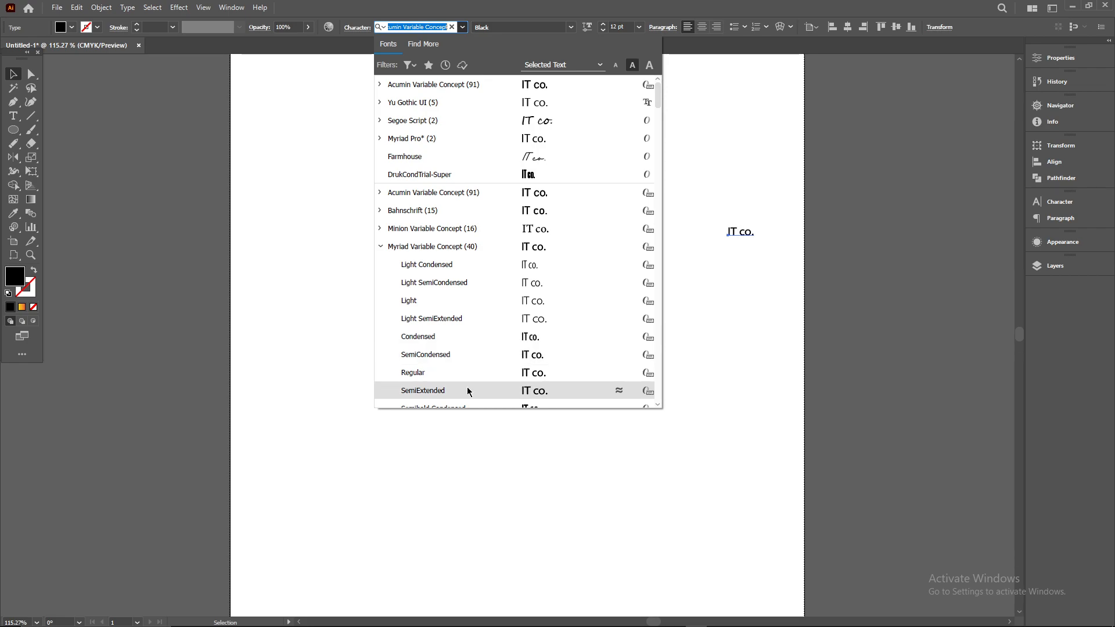
scroll(468, 387, down, 8)
scroll(509, 240, down, 5)
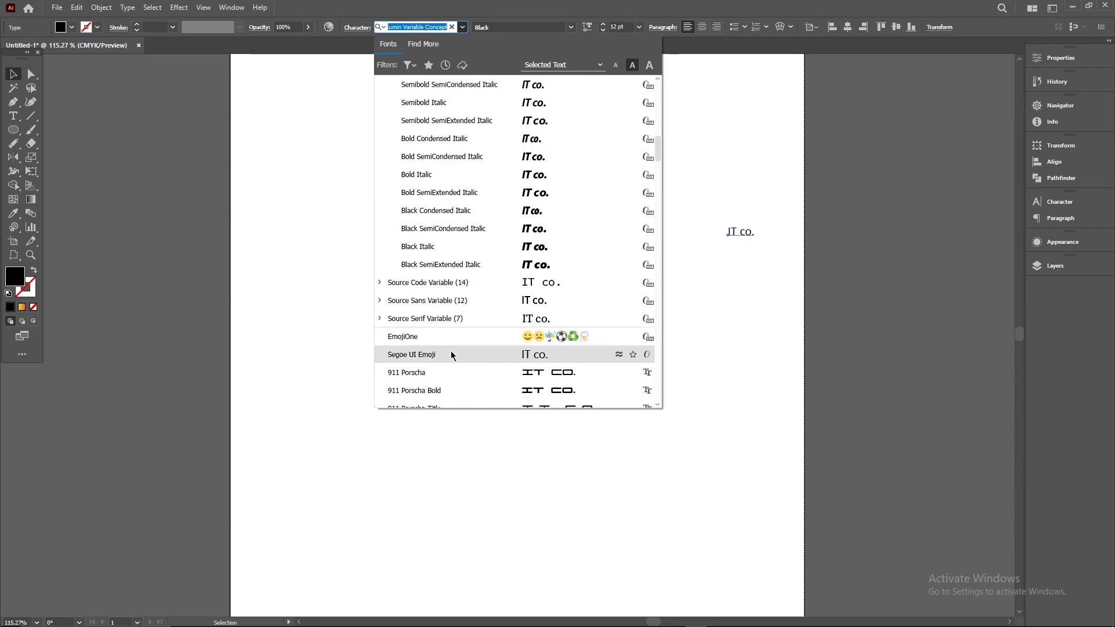
click(451, 351)
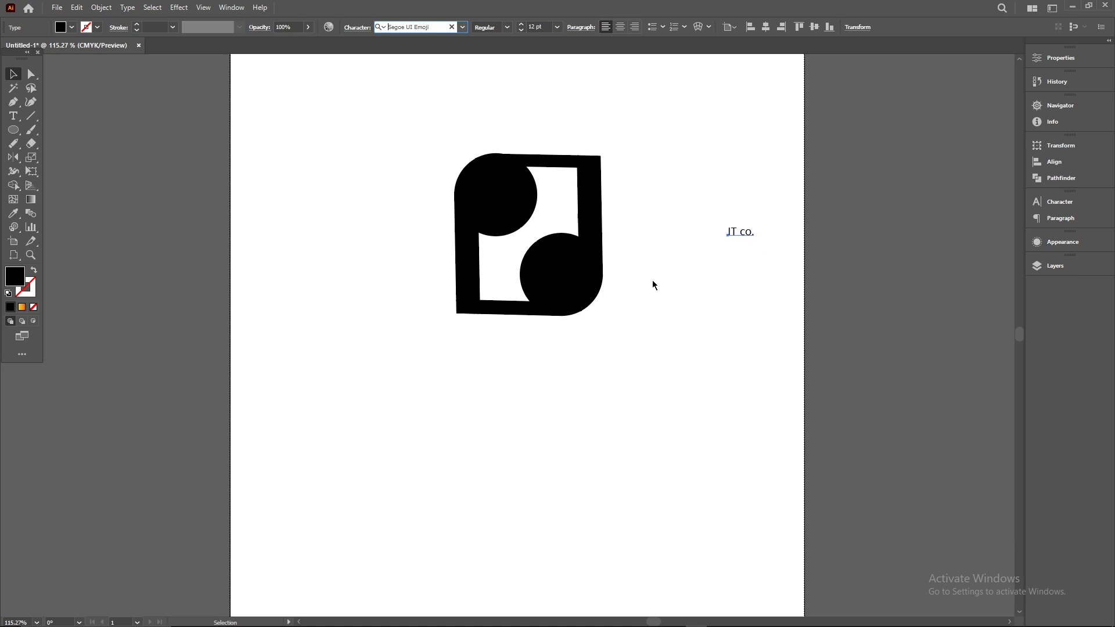
click(278, 72)
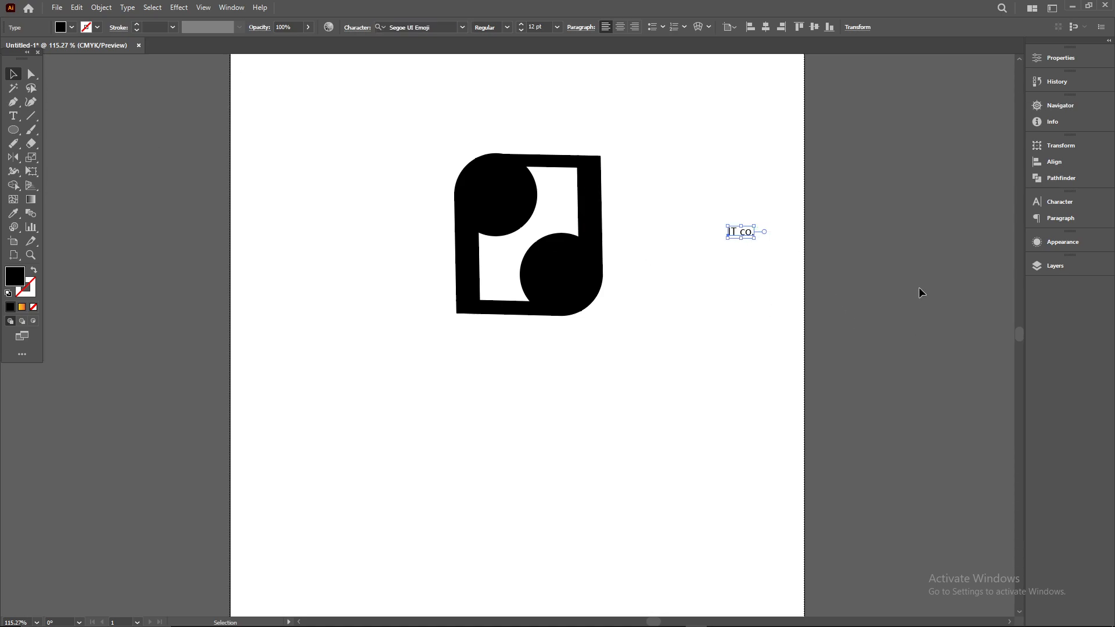
Place the "IT co." text directly beneath the black design, enlarged to nearly the design's width.
drag(743, 232, 538, 359)
click(603, 296)
drag(602, 315, 602, 313)
click(652, 316)
drag(561, 358, 557, 353)
click(696, 367)
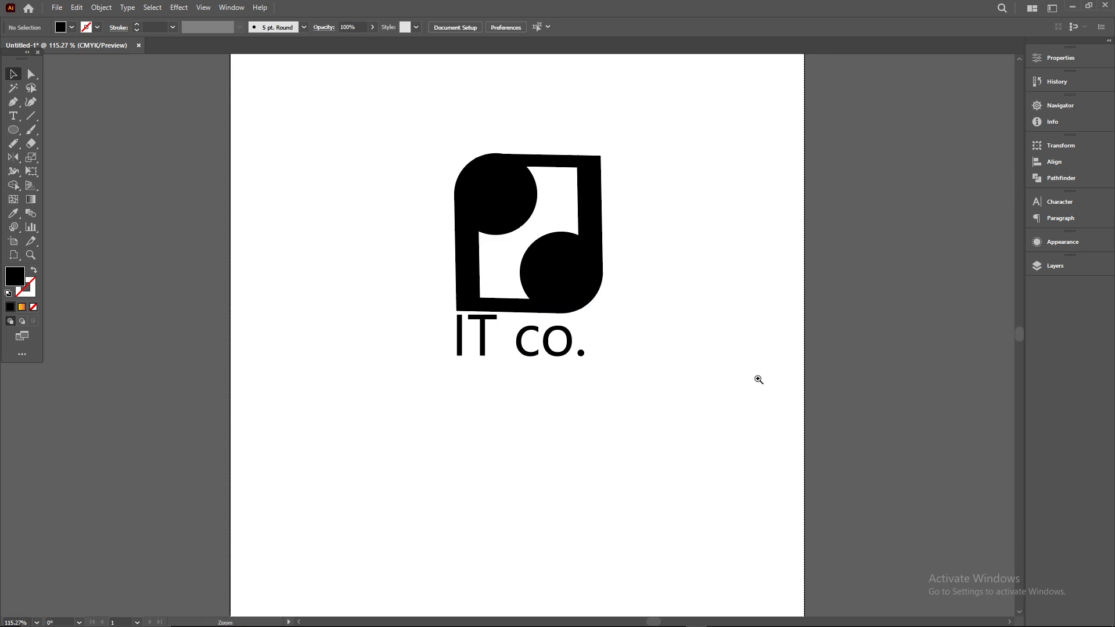
scroll(694, 369, down, 2)
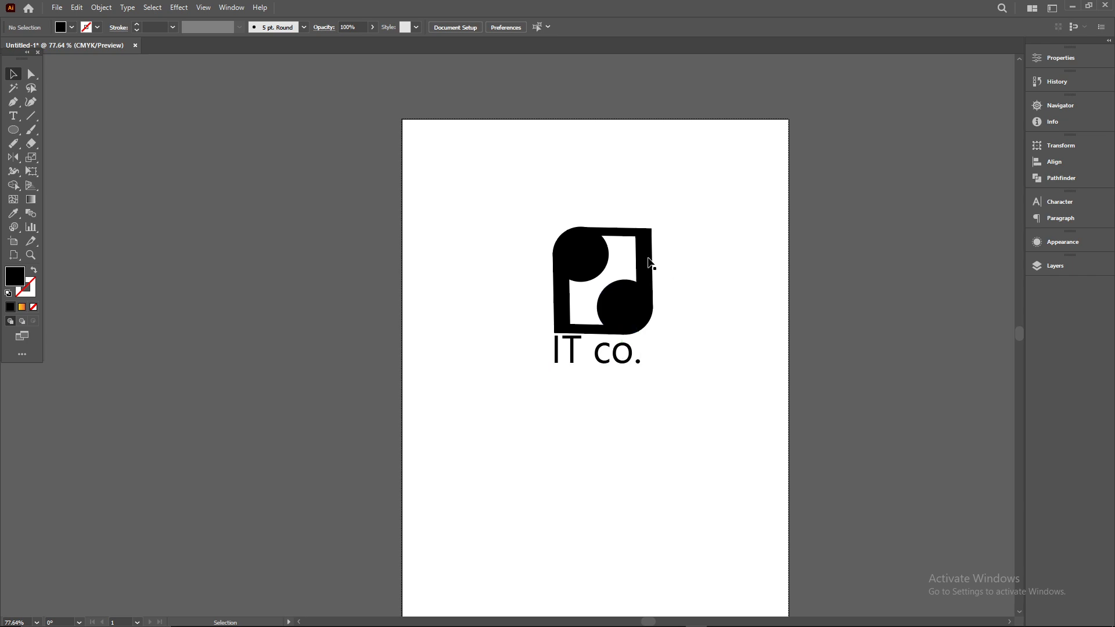
drag(511, 198, 694, 423)
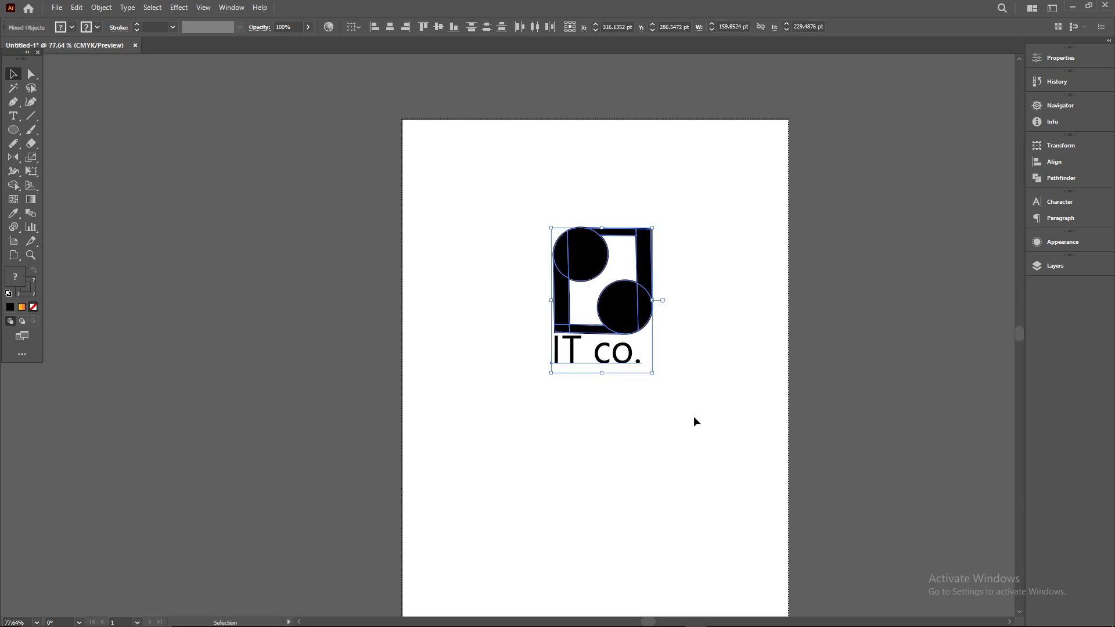
key(Delete)
key(ctrl+z)
click(768, 329)
Move the black design off the artboard onto the pasteboard at its left and delete the "IT co." text.
drag(642, 295, 313, 228)
drag(481, 322, 696, 393)
key(Delete)
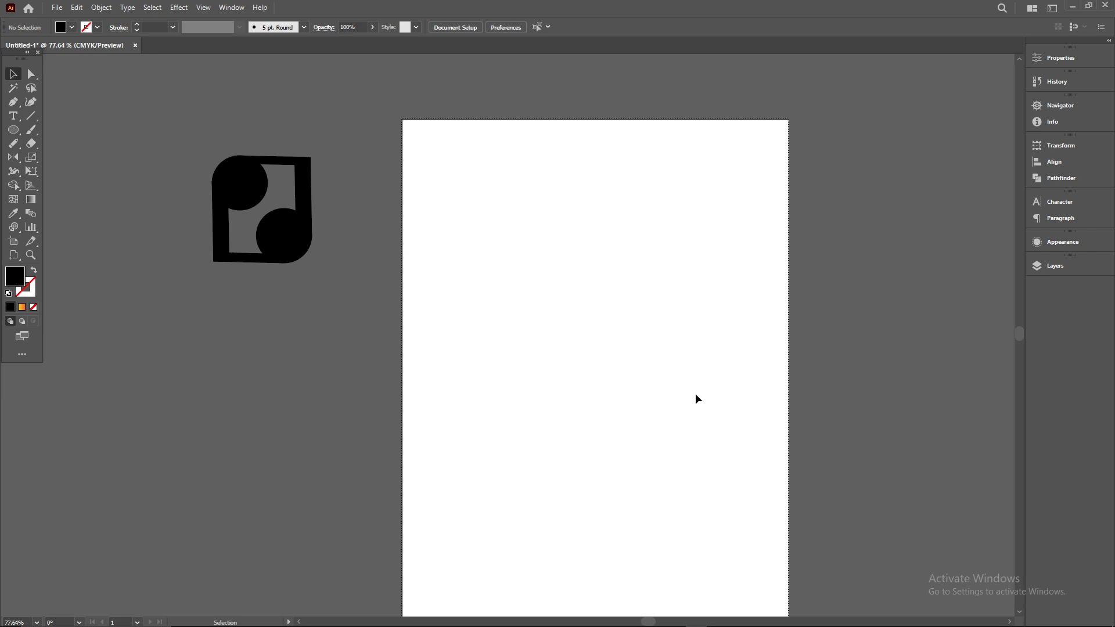
With no fill, draw a vertical line about 288 pt long and duplicate it into seven evenly spaced lines spanning about 168 pt.
click(35, 234)
click(31, 115)
click(58, 116)
click(72, 28)
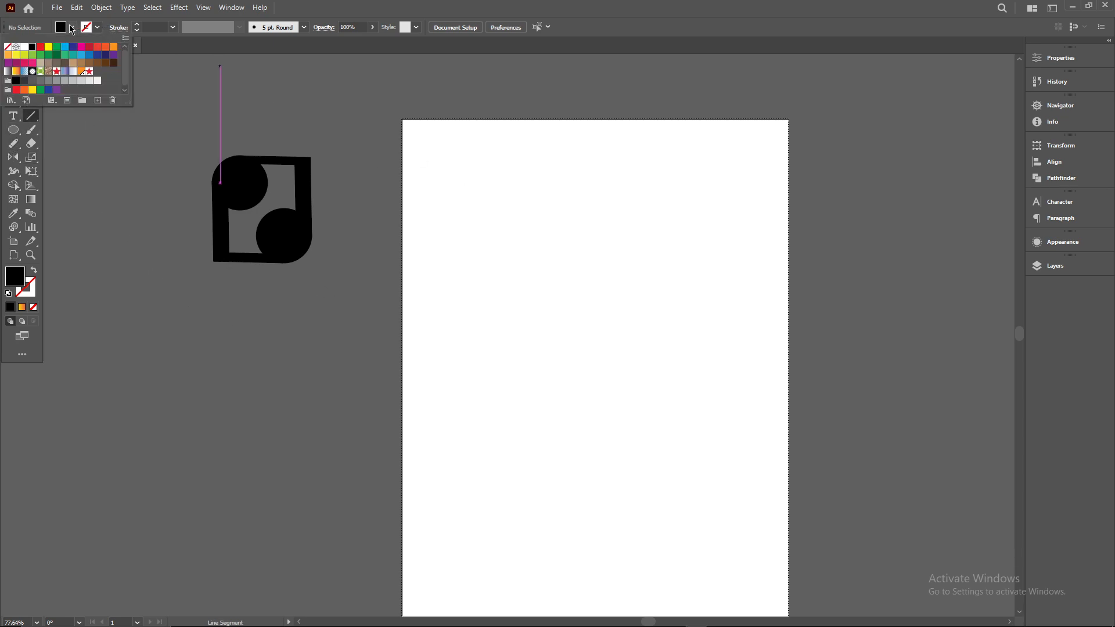
click(7, 46)
click(608, 266)
scroll(608, 265, up, 2)
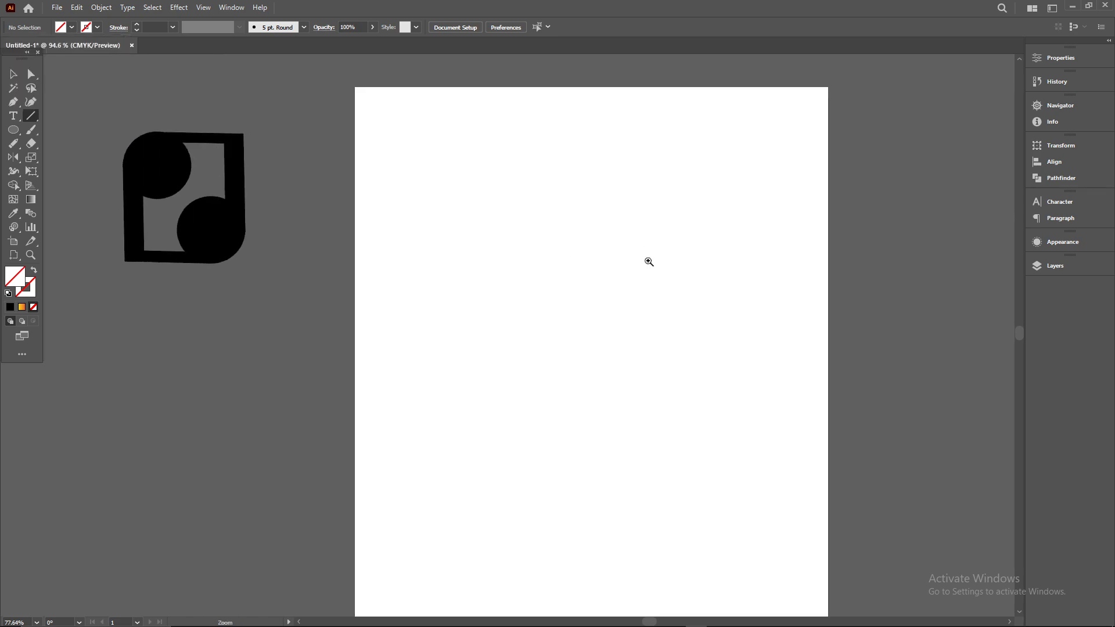
drag(522, 242, 525, 266)
drag(533, 347, 524, 472)
drag(523, 358, 677, 357)
mouse_move(428, 201)
mouse_down()
mouse_move(757, 529)
mouse_move(805, 549)
mouse_up()
Give all seven vertical lines a black stroke.
click(13, 74)
drag(389, 168, 784, 561)
click(97, 28)
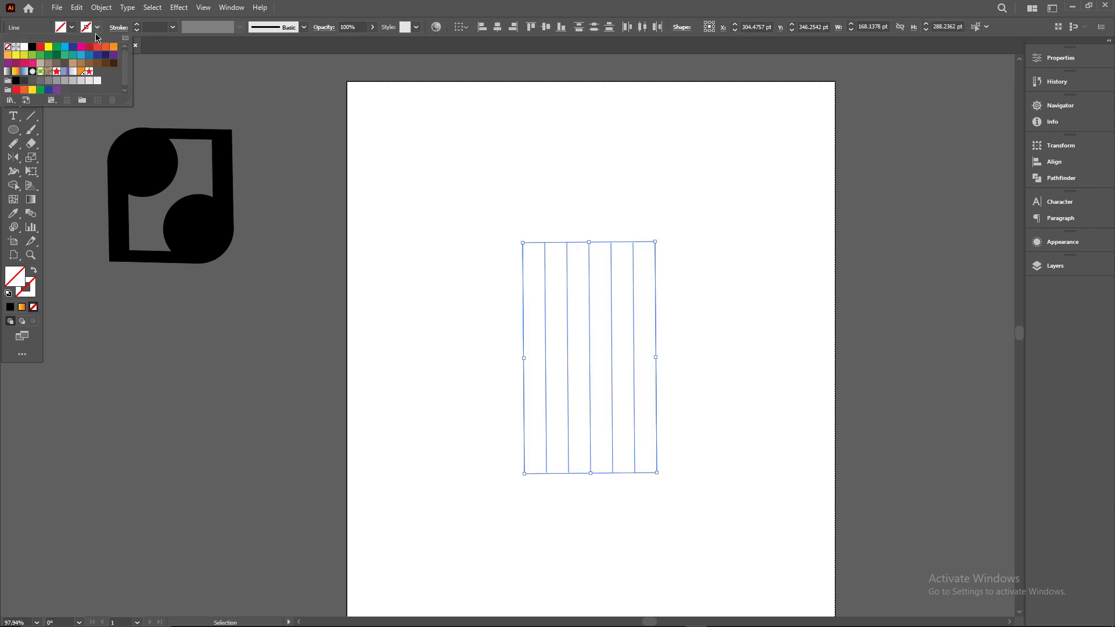
click(32, 47)
click(661, 287)
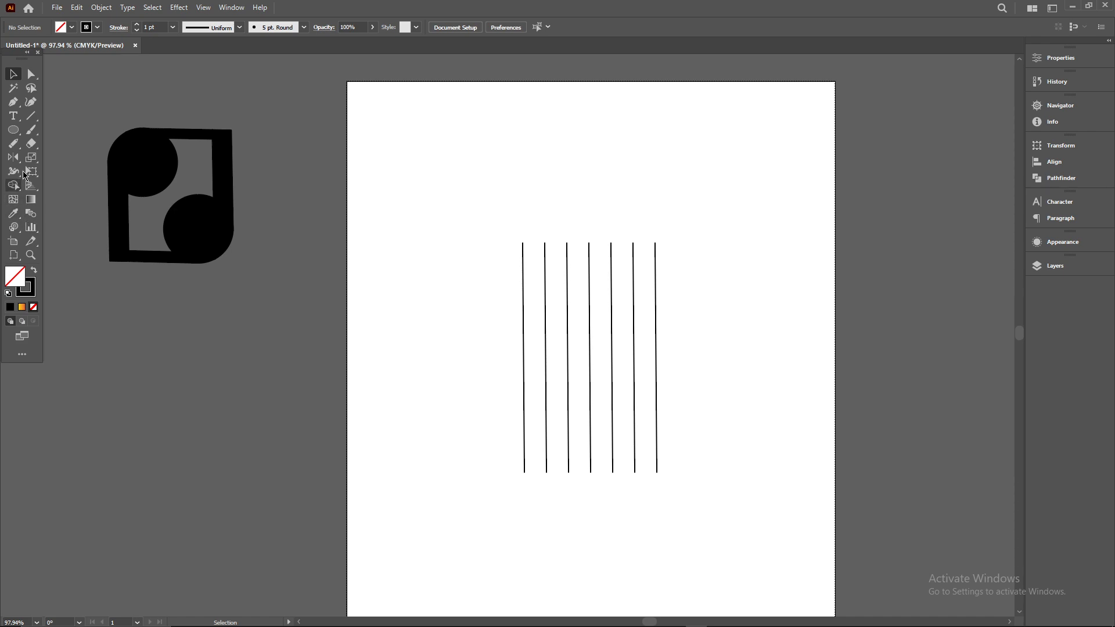
Draw a horizontal line about 313 pt long across the upper part of the vertical lines and duplicate it downward into eleven evenly spaced lines.
click(31, 115)
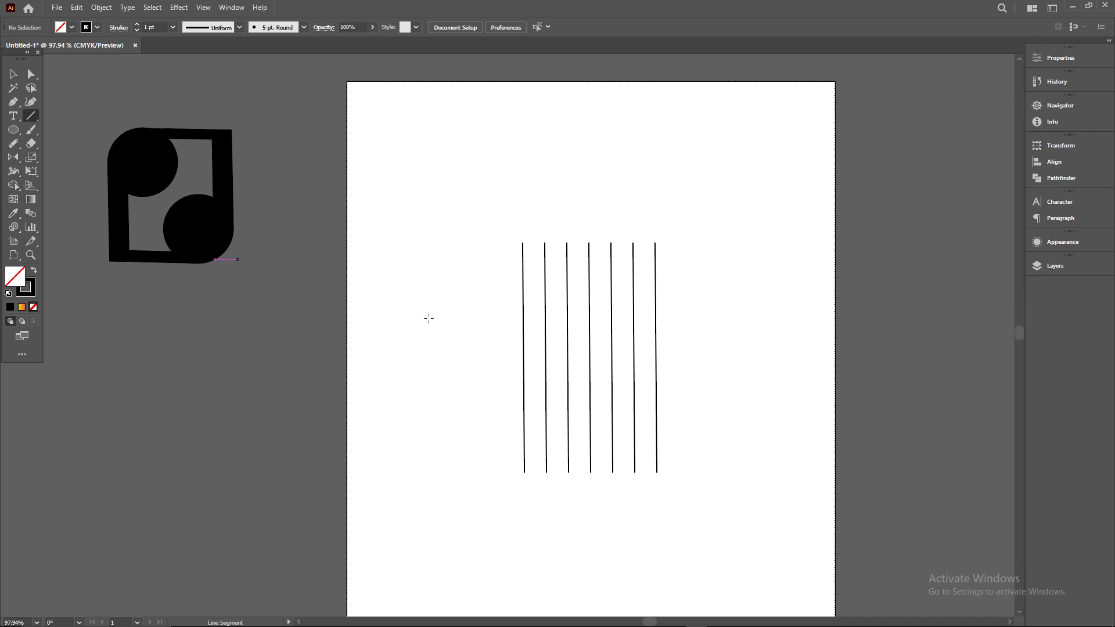
drag(474, 265, 723, 269)
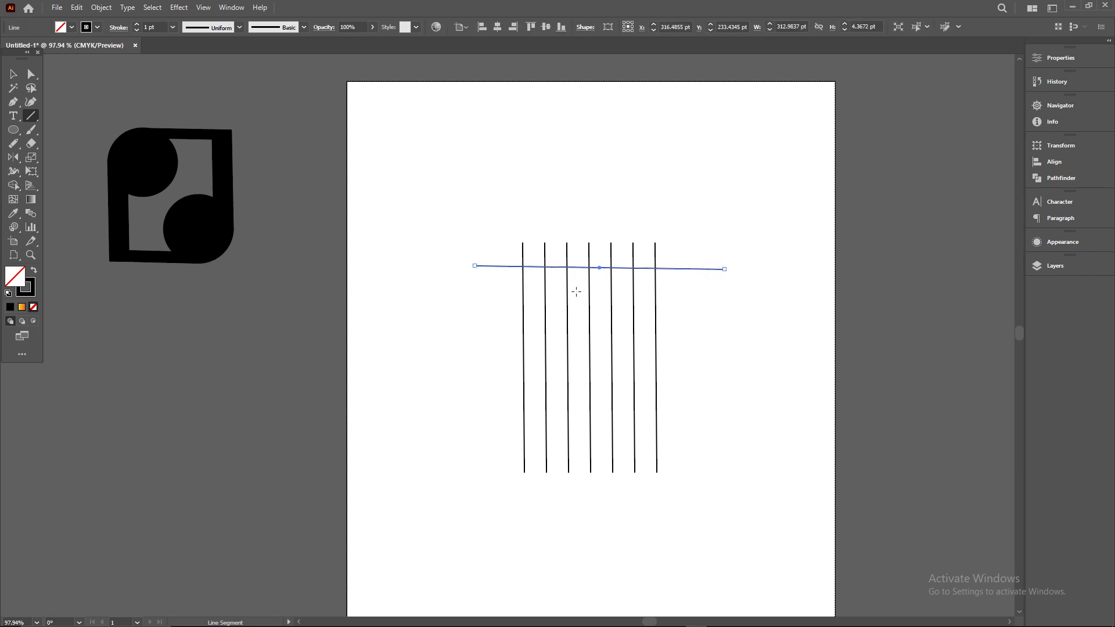
drag(600, 267, 600, 285)
key(ctrl+d)
key(ctrl+d)
key(ctrl+d)
key(ctrl+d)
key(ctrl+d)
key(ctrl+d)
key(ctrl+d)
key(ctrl+d)
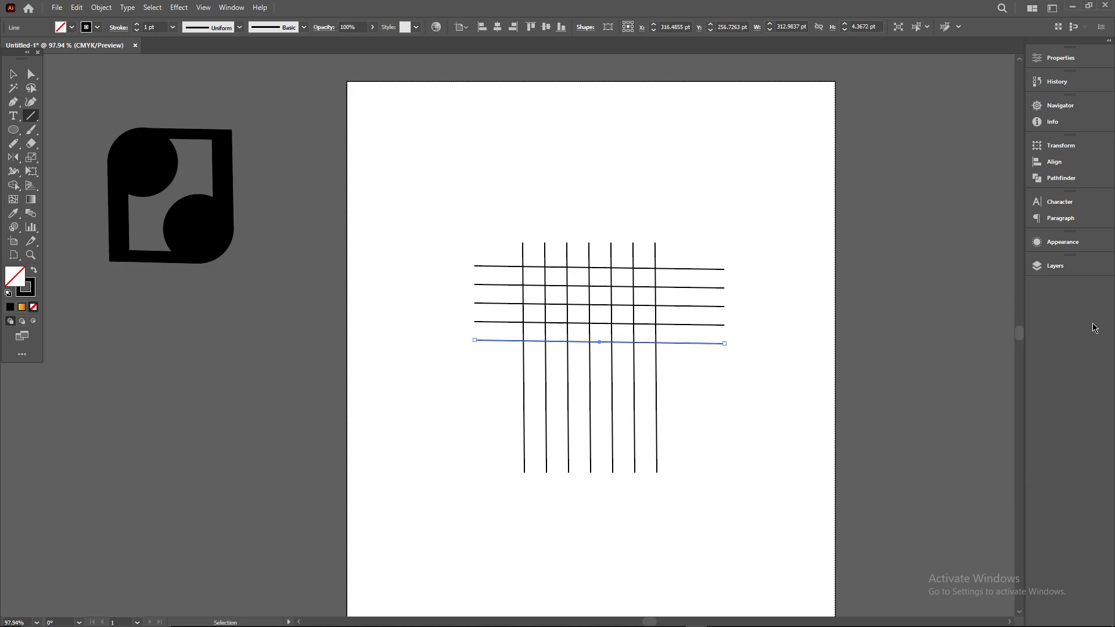
key(ctrl+d)
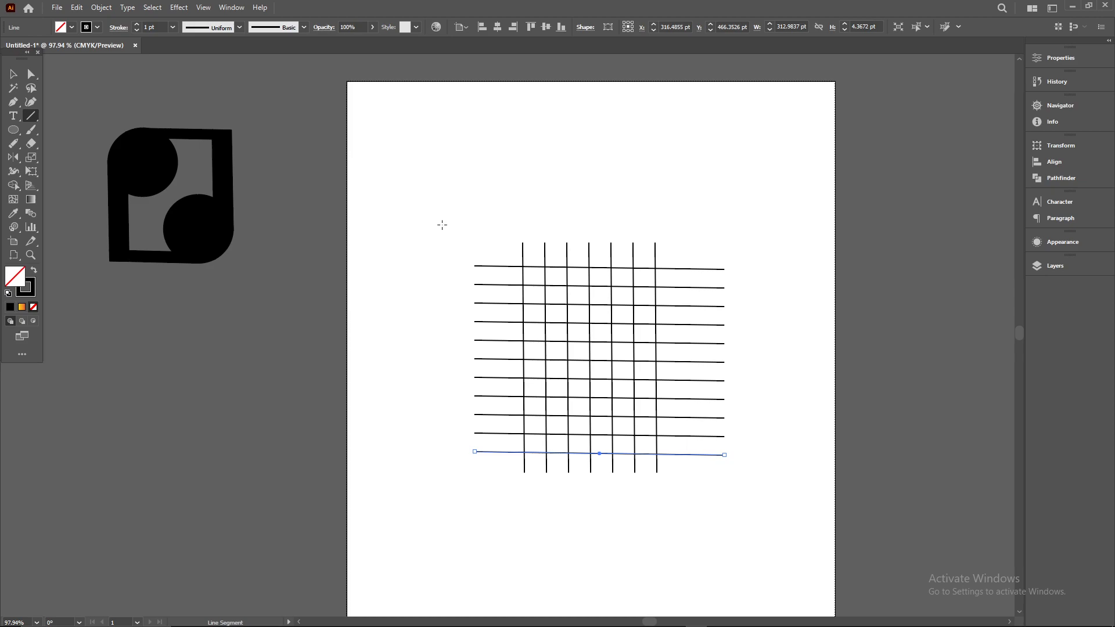
click(13, 73)
drag(505, 221, 676, 249)
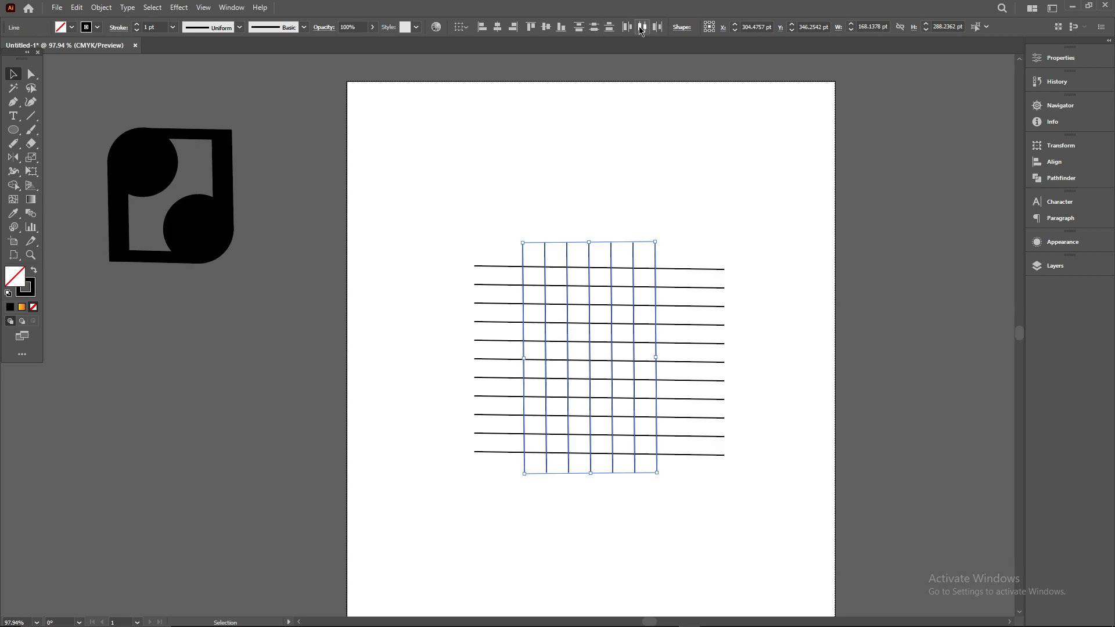
drag(445, 231, 496, 502)
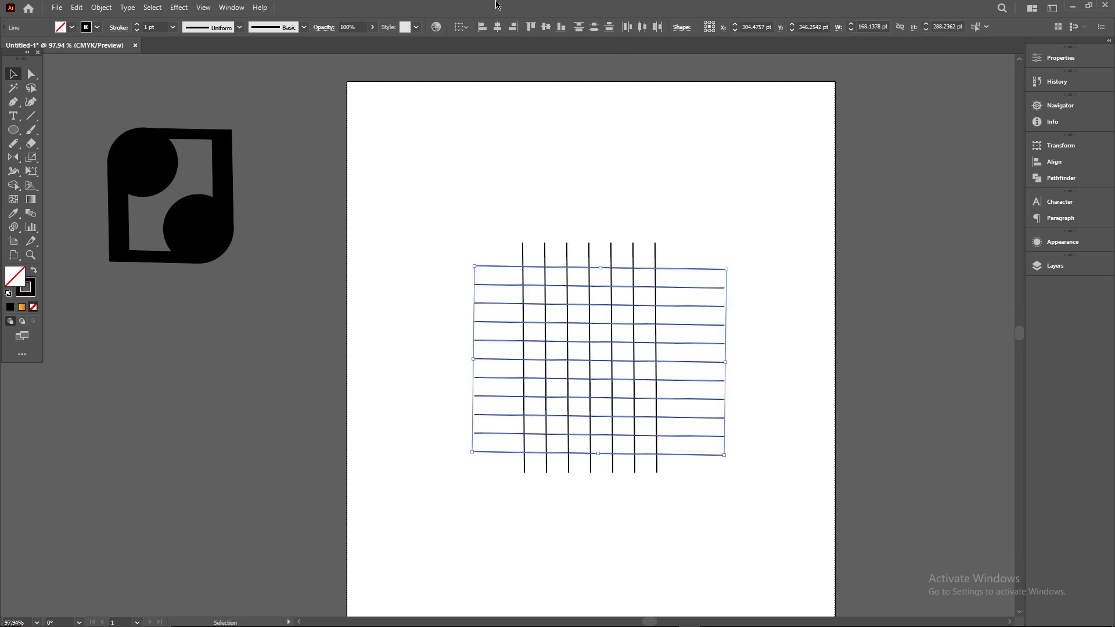
click(769, 248)
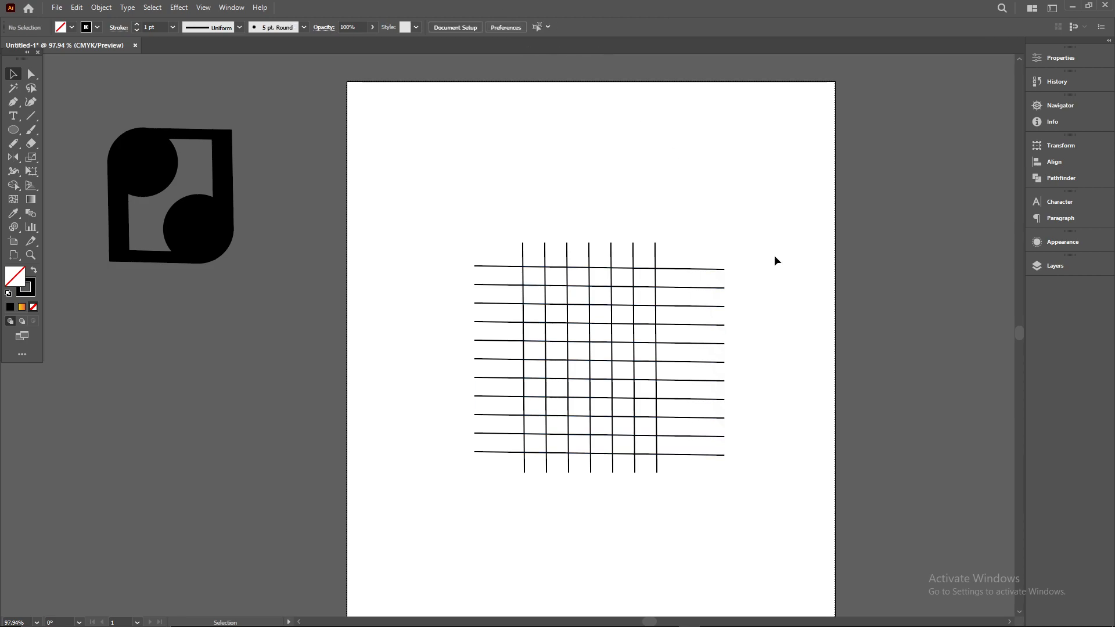
scroll(784, 276, up, 3)
drag(818, 400, 828, 229)
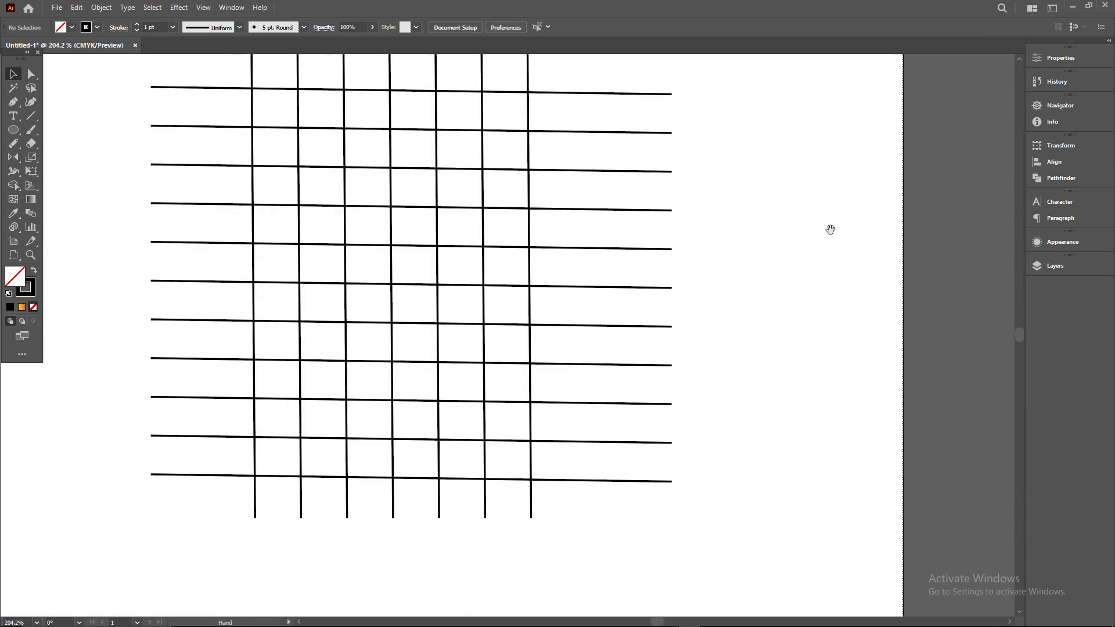
scroll(821, 269, down, 1)
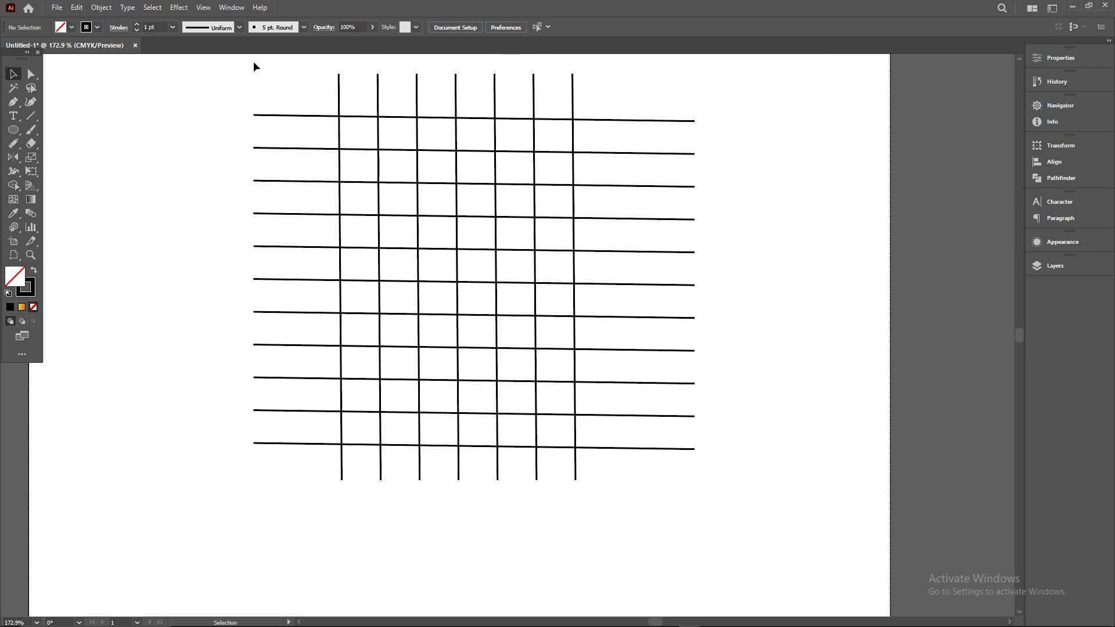
click(13, 186)
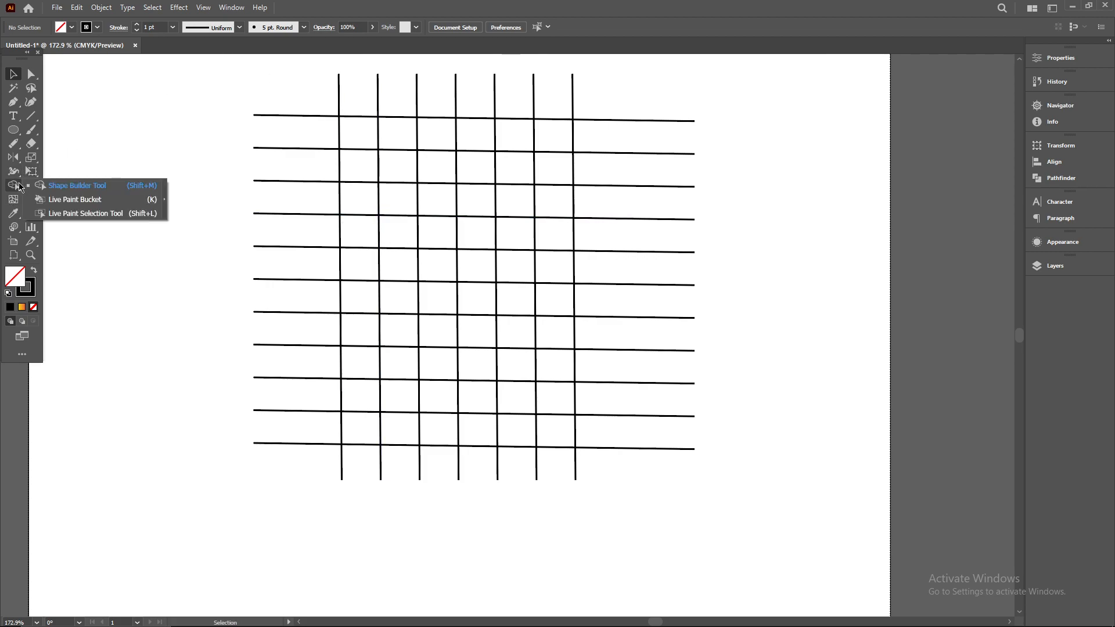
click(72, 185)
click(13, 74)
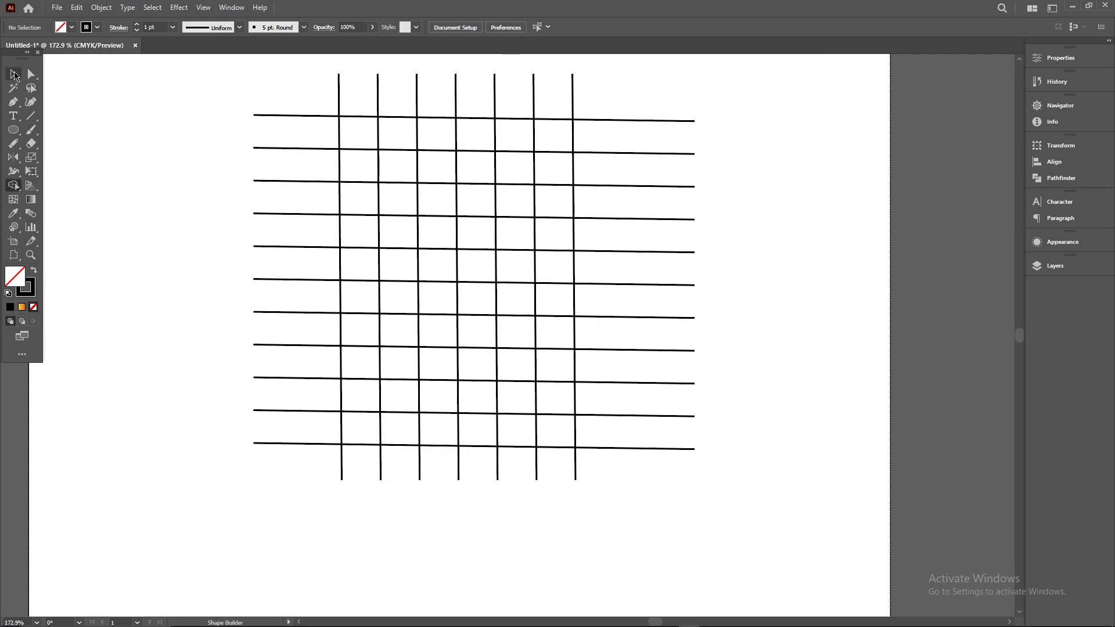
Select the entire line grid for Shape Builder and dock the floating document window back in place.
drag(148, 48, 649, 341)
drag(592, 308, 372, 507)
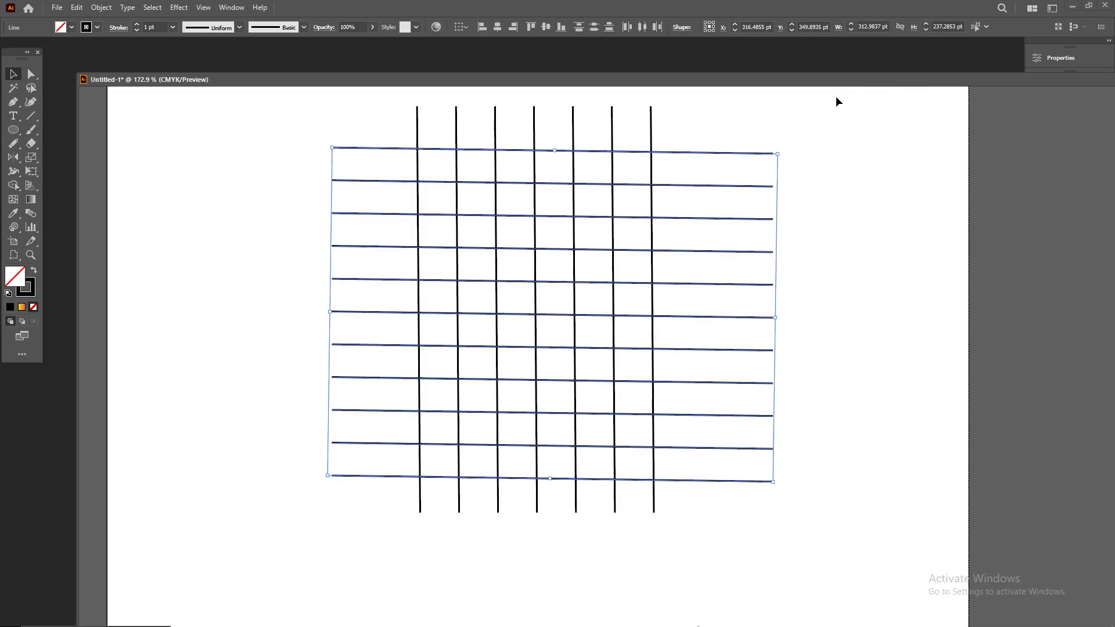
drag(275, 116, 772, 514)
drag(890, 83, 604, 82)
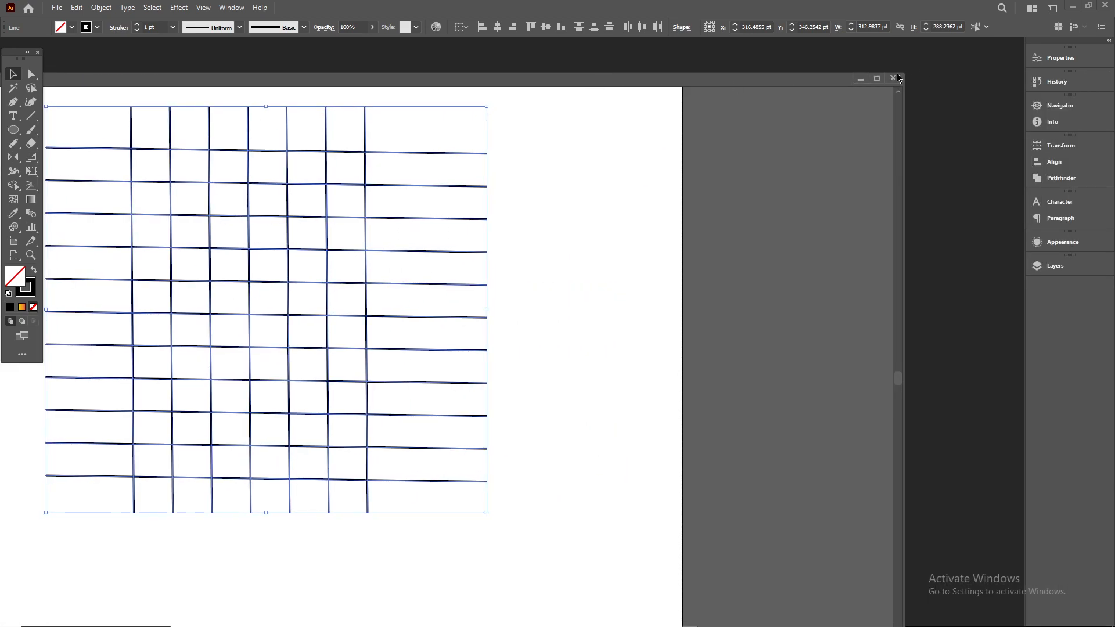
click(878, 78)
click(1089, 6)
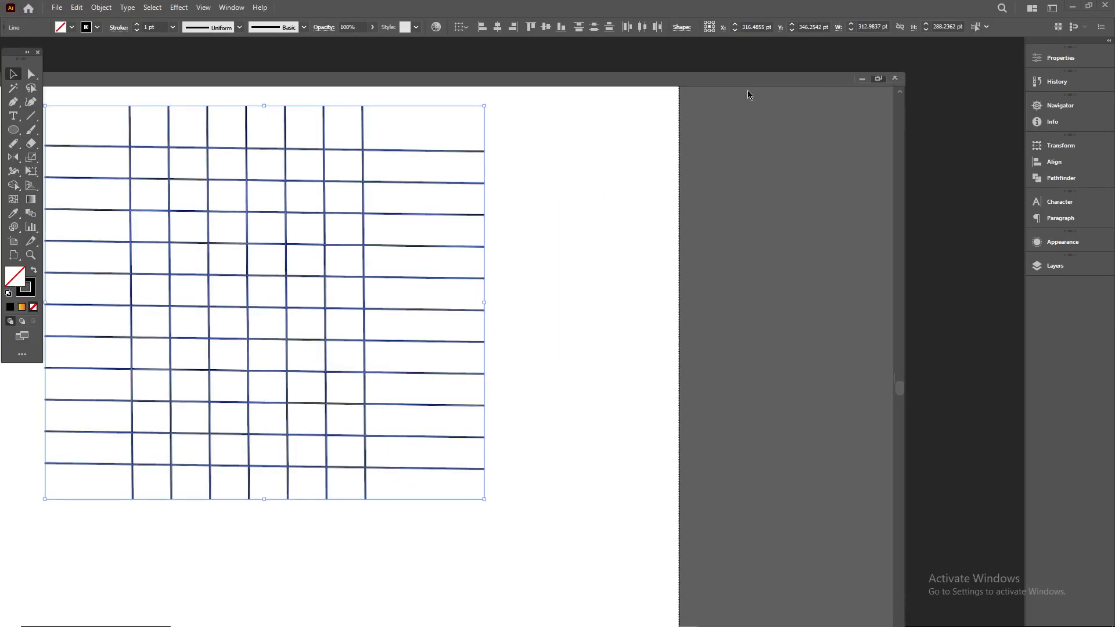
drag(640, 82, 642, 50)
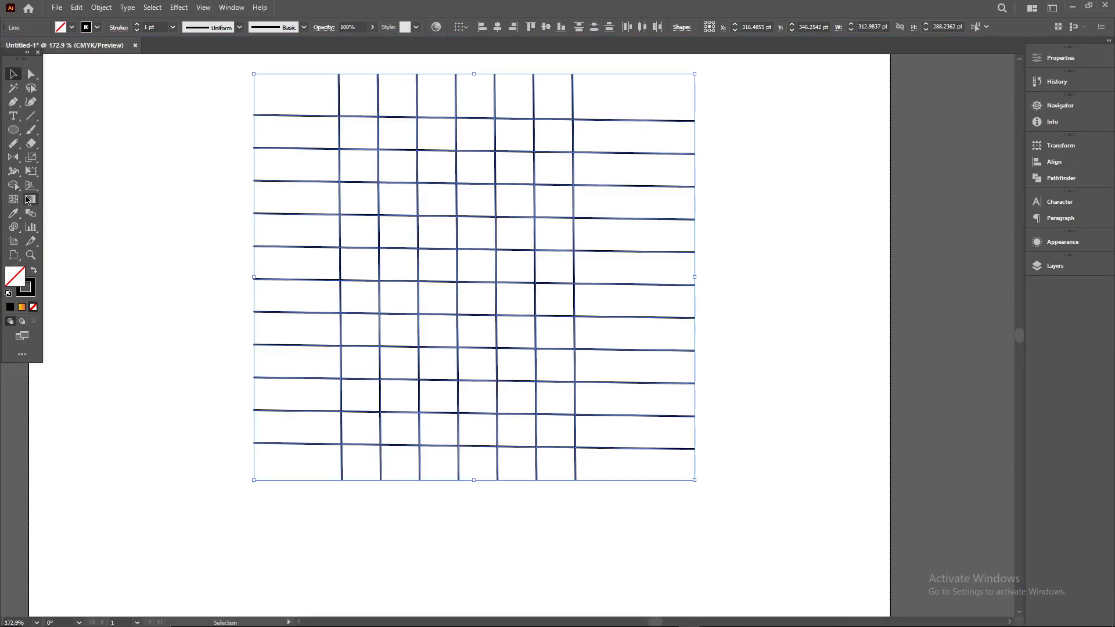
click(13, 185)
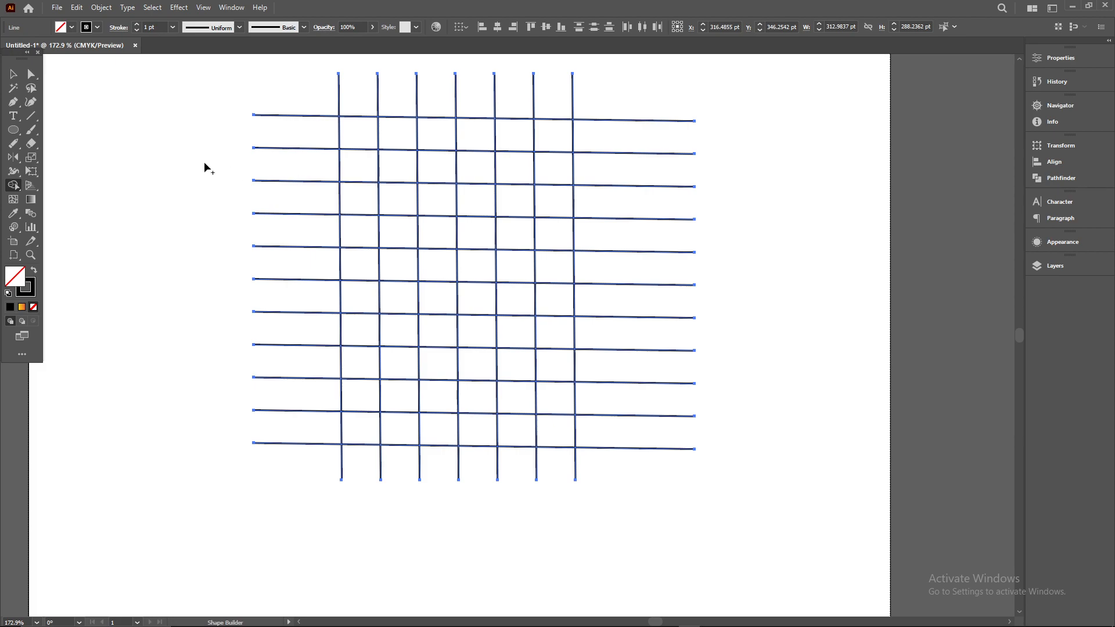
Draw a circle about 234 pt in diameter over the grid, from the upper-left line intersection down to the lowest horizontal line.
click(12, 129)
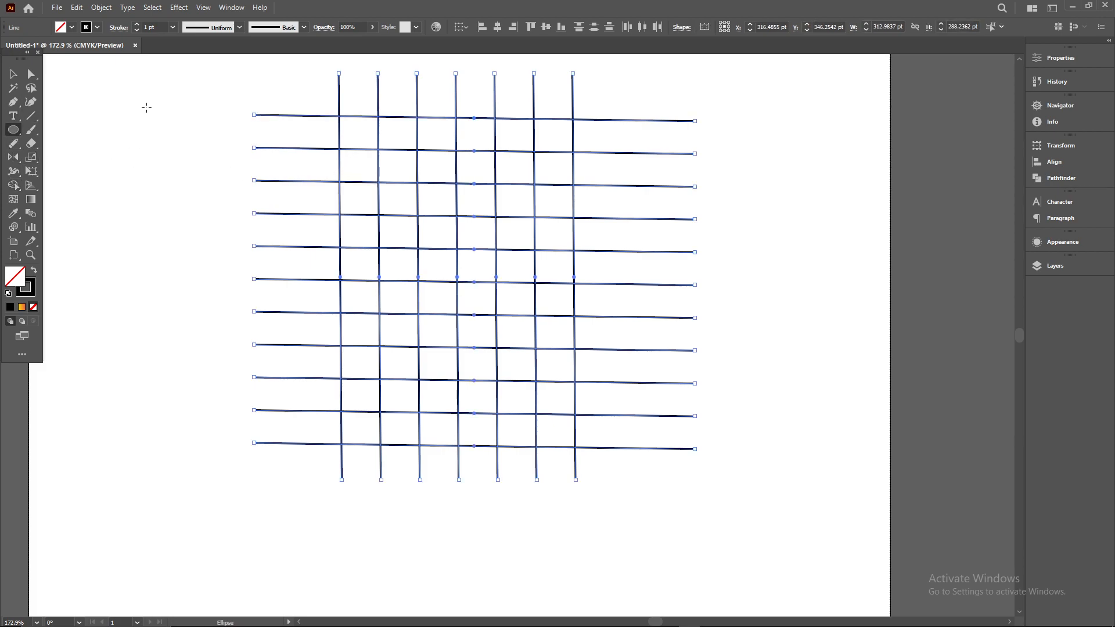
click(417, 180)
click(567, 341)
drag(340, 116, 682, 447)
key(ctrl+z)
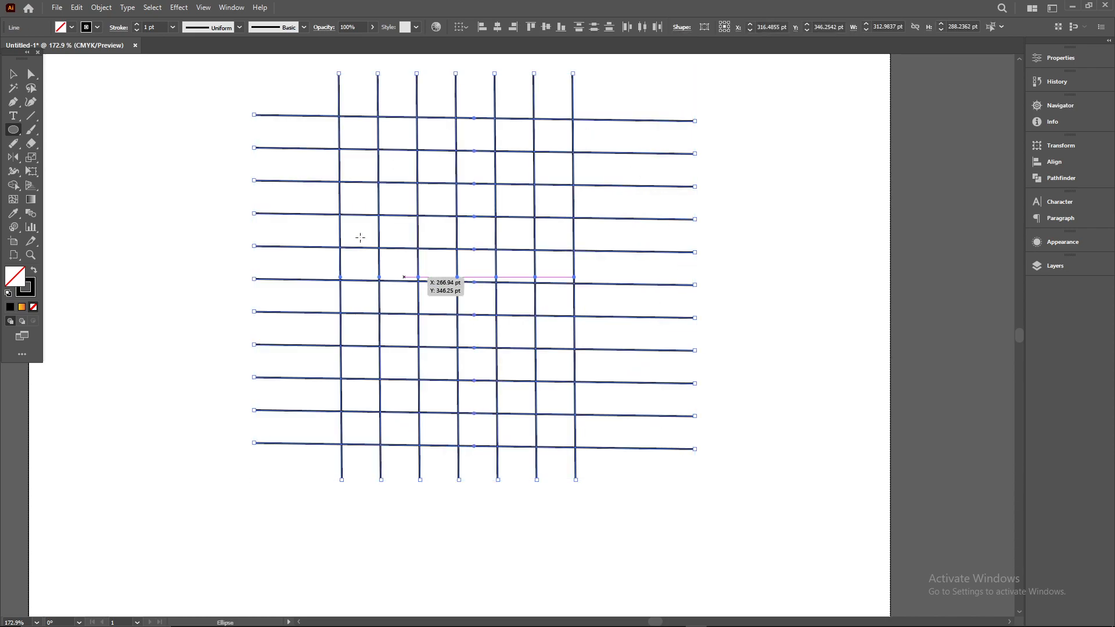
drag(341, 115, 653, 447)
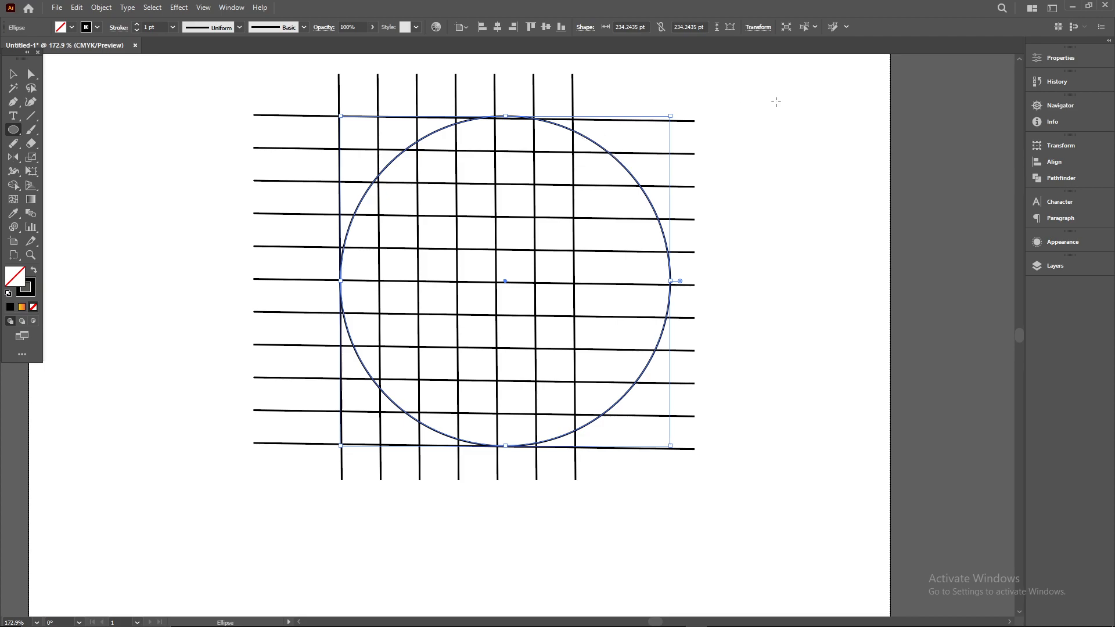
Move the uppermost horizontal line up about 1 pt so it meets the circle's upper edge.
click(13, 75)
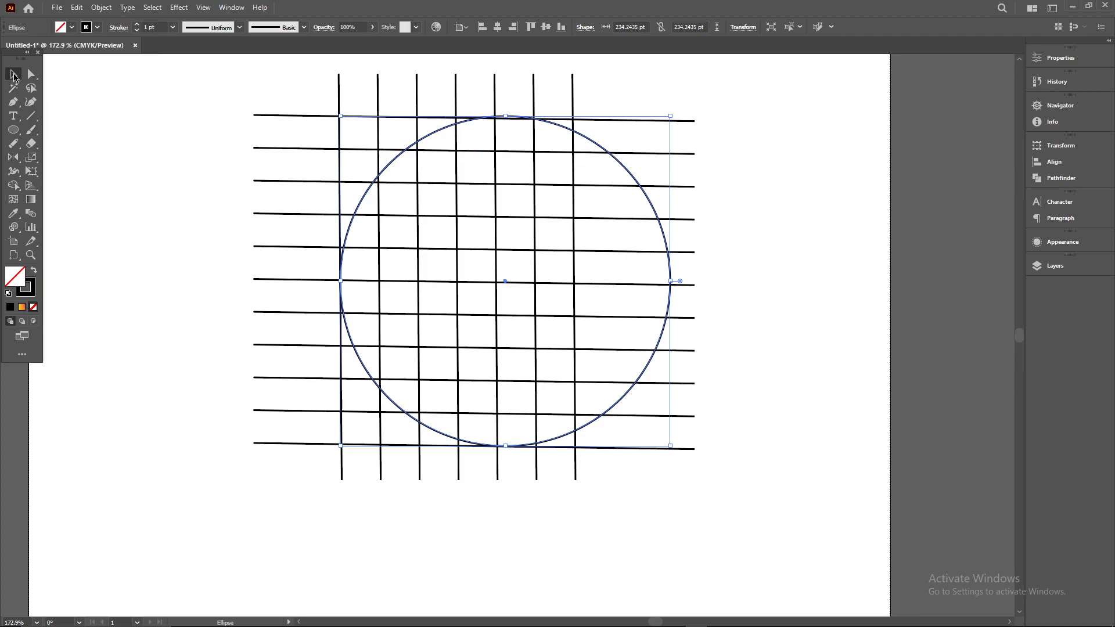
click(321, 114)
key(ctrl+space)
click(844, 242)
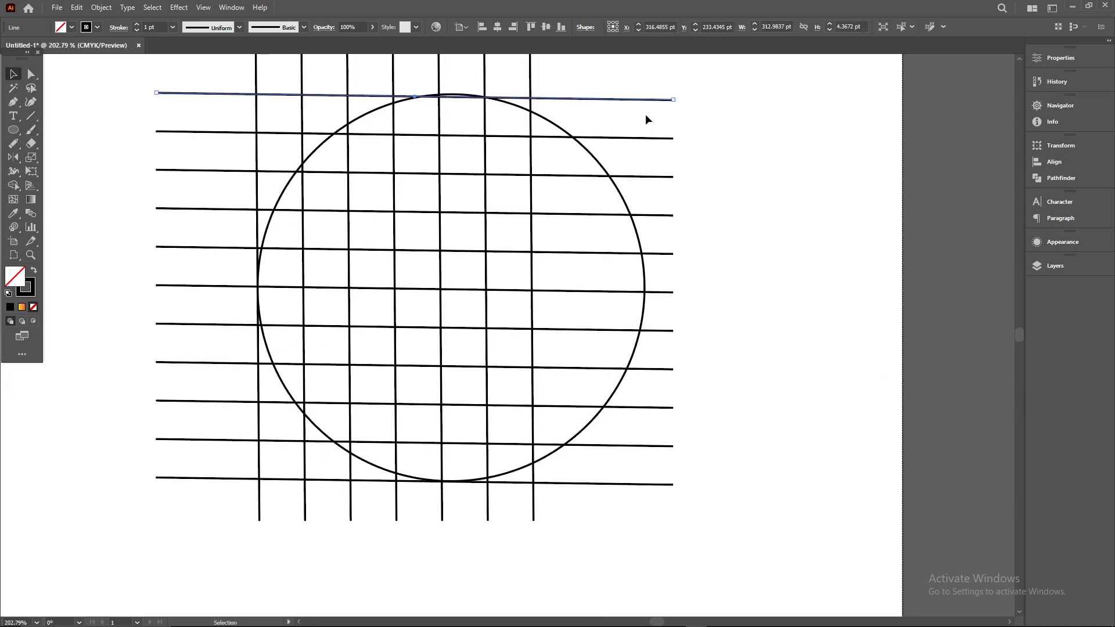
drag(636, 99, 636, 99)
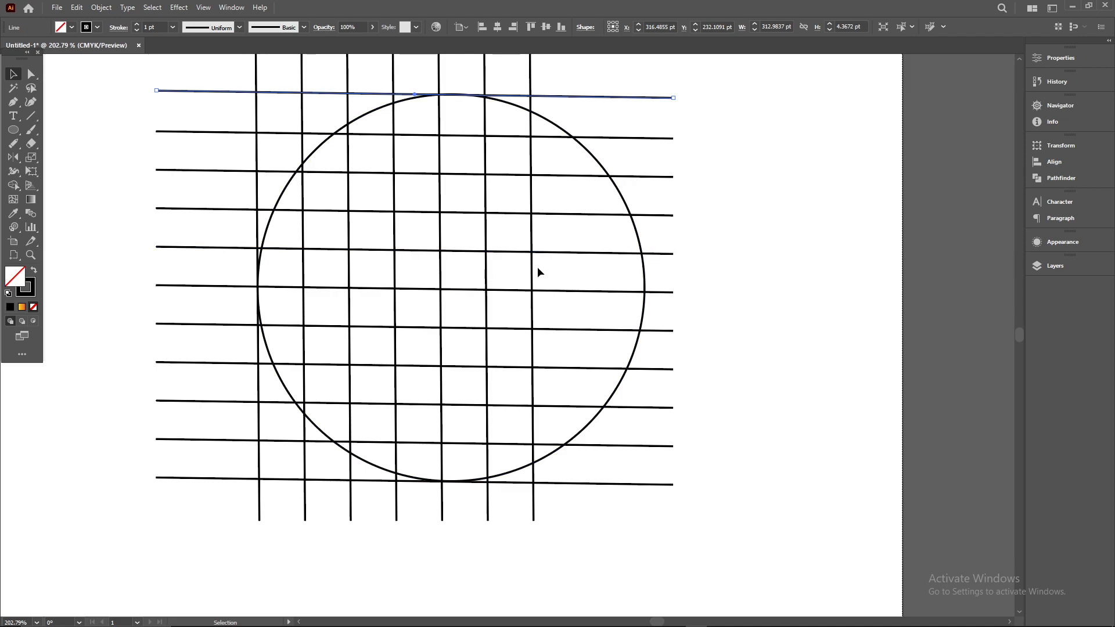
Duplicate the last vertical line three times at even spacing, extending the grid past the circle's right edge.
drag(533, 267, 579, 271)
key(ctrl+d)
key(ctrl+d)
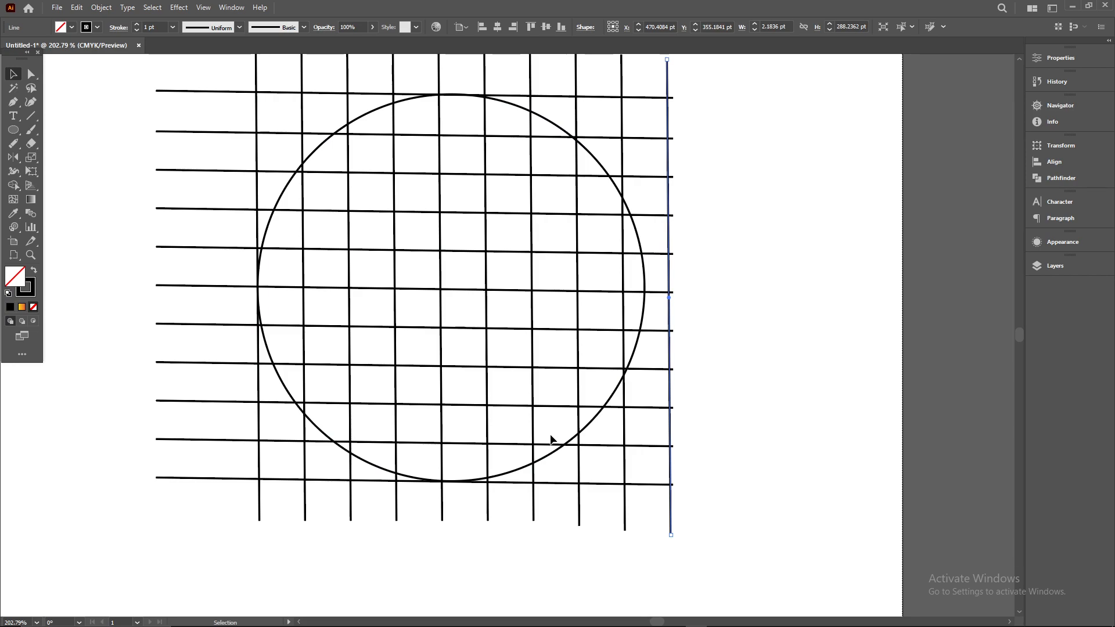
Distribute the eleven horizontal lines at even vertical spacing between the uppermost and lowest lines.
drag(172, 70, 200, 475)
drag(106, 61, 222, 517)
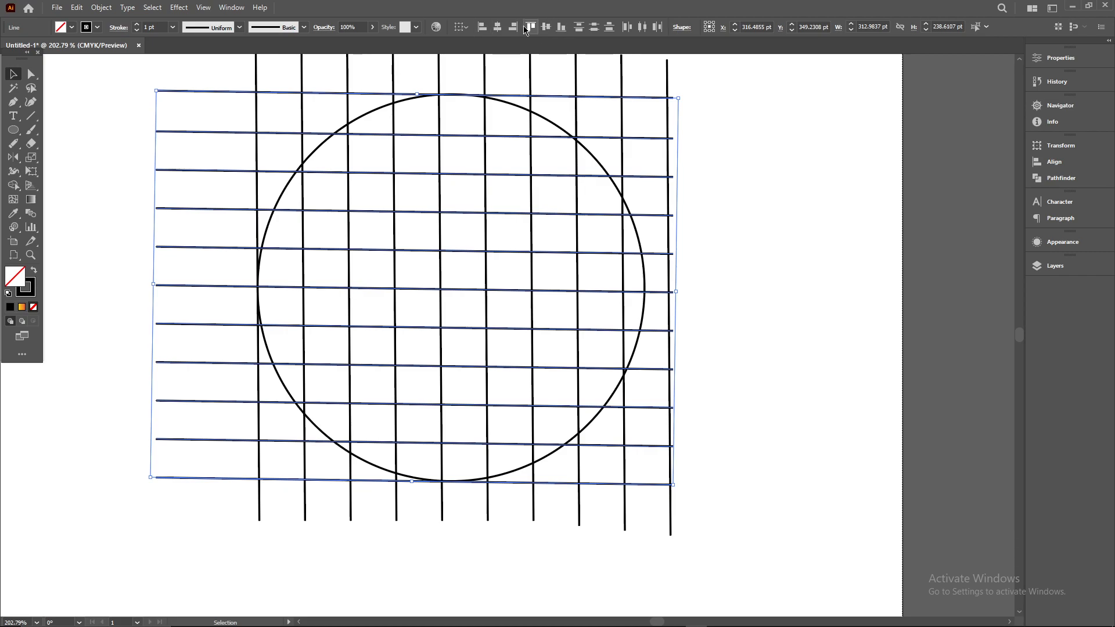
click(594, 27)
click(799, 133)
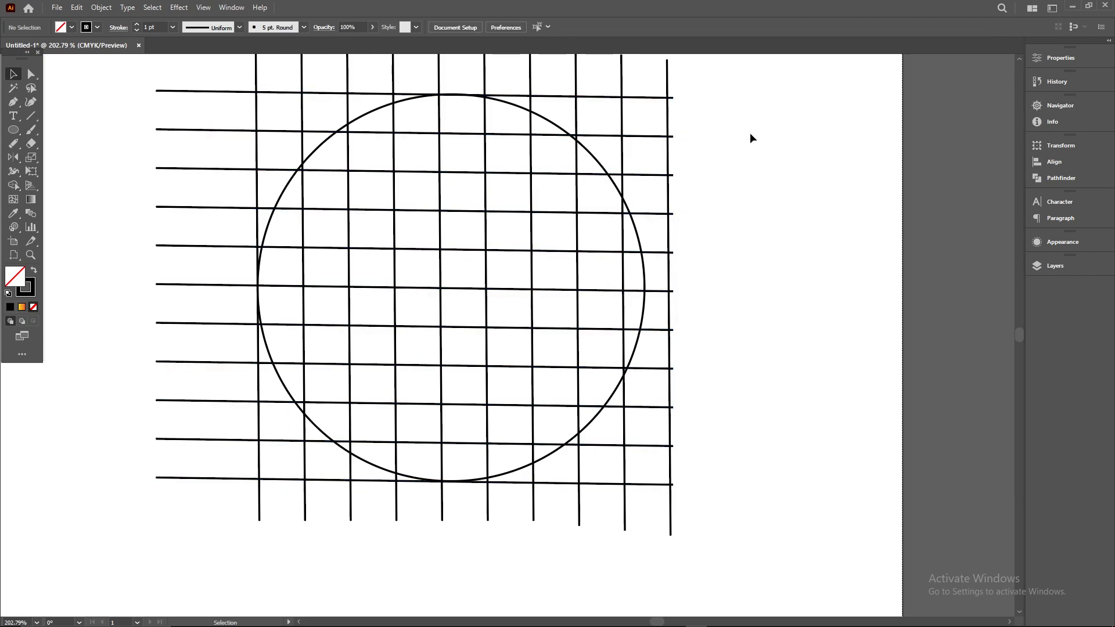
scroll(273, 134, up, 3)
drag(237, 149, 712, 197)
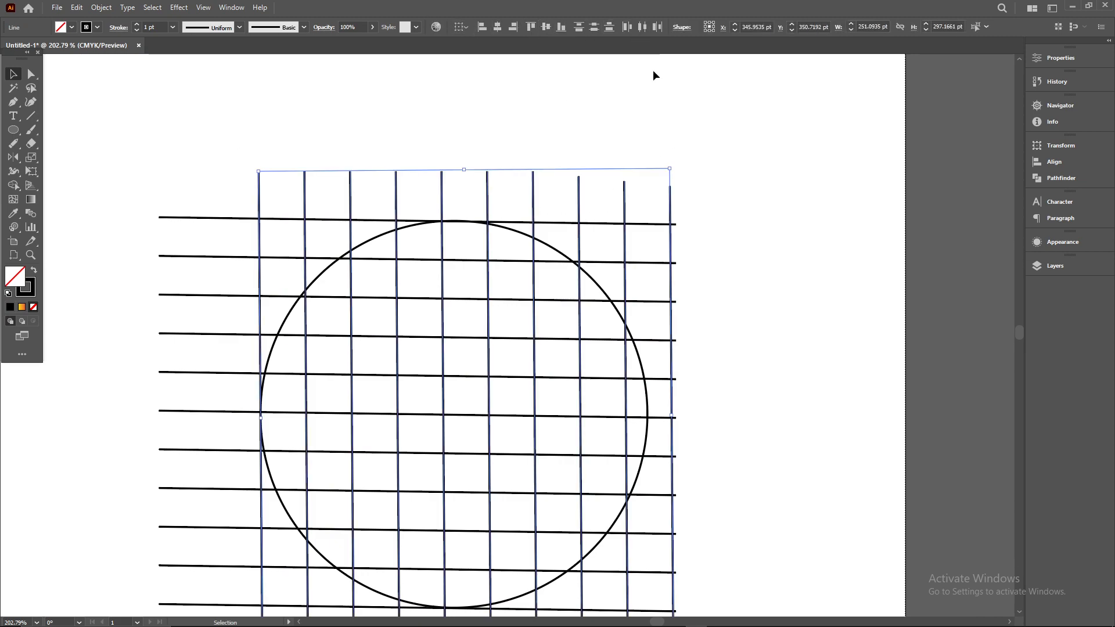
key(space)
drag(689, 442, 593, 267)
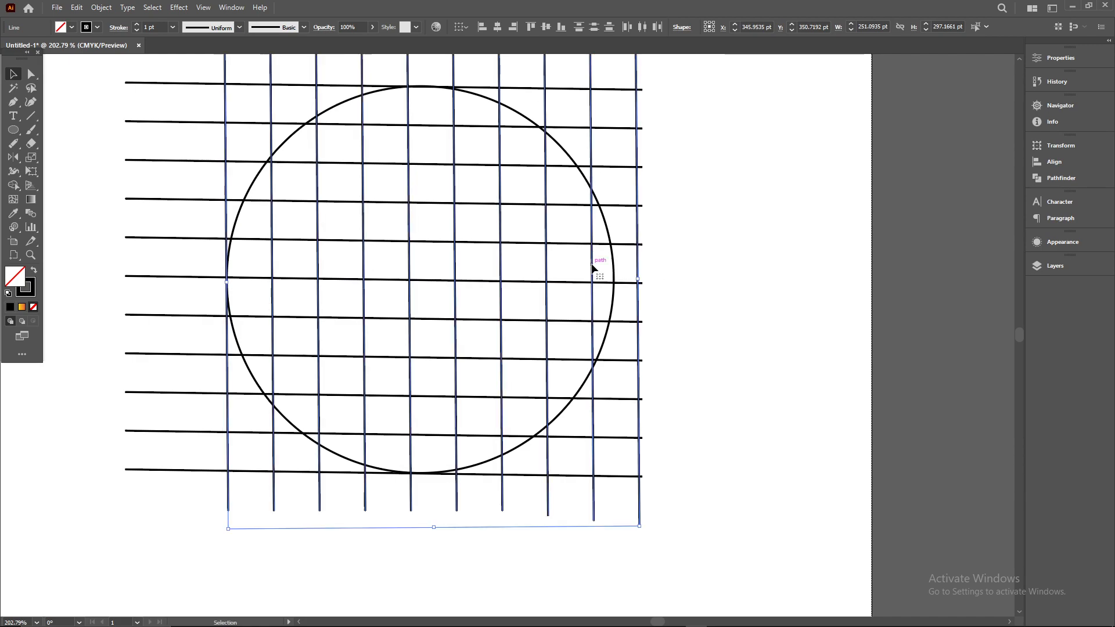
click(629, 275)
drag(588, 284, 572, 285)
key(ctrl+z)
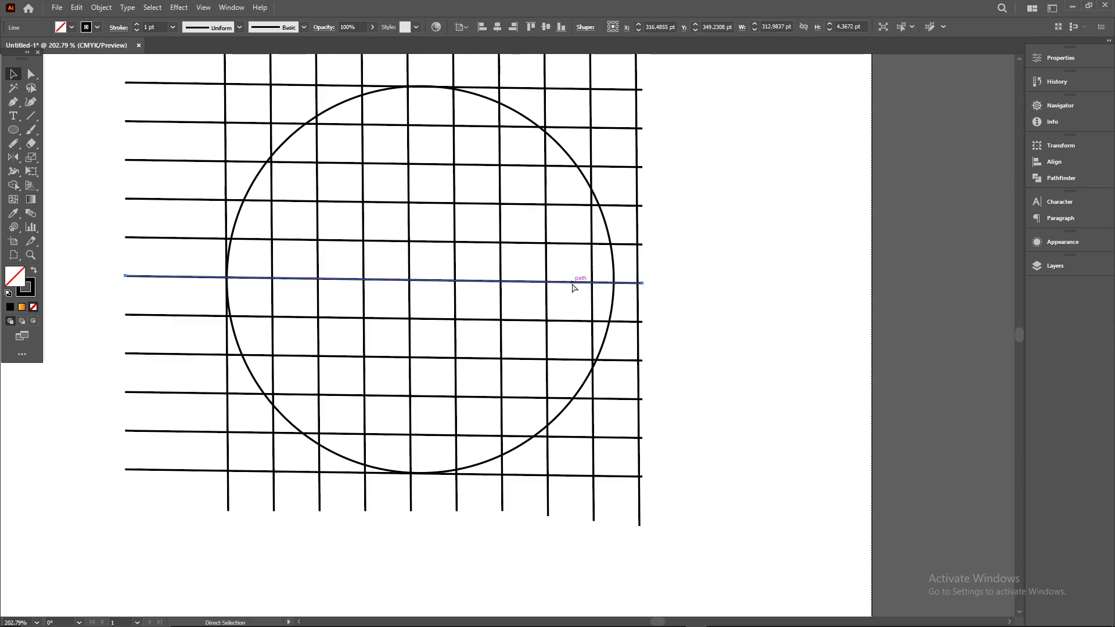
click(665, 268)
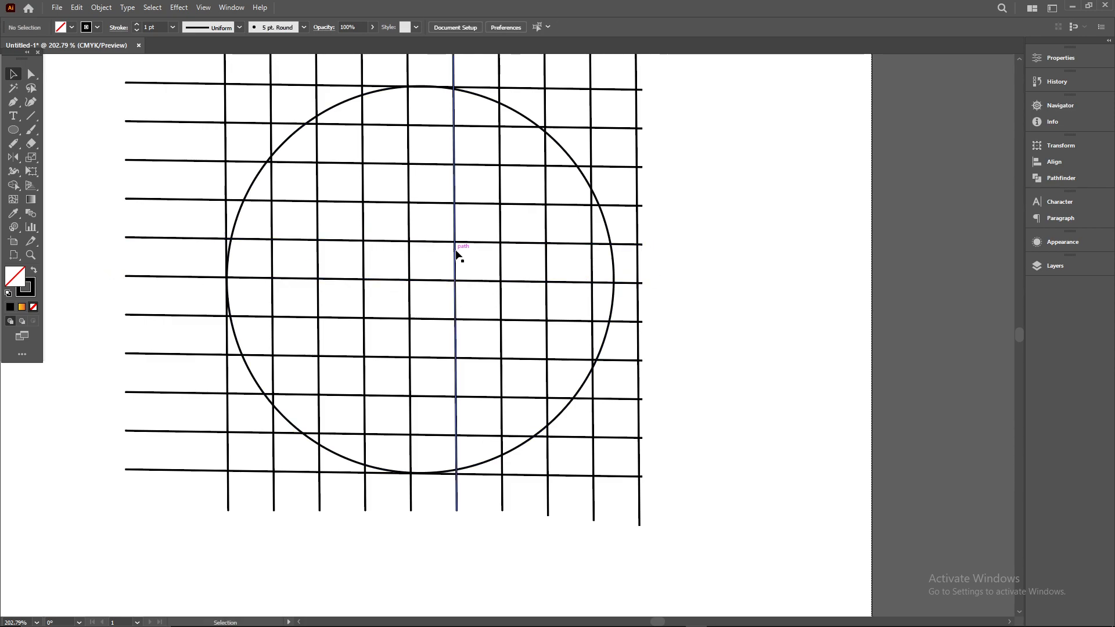
click(13, 185)
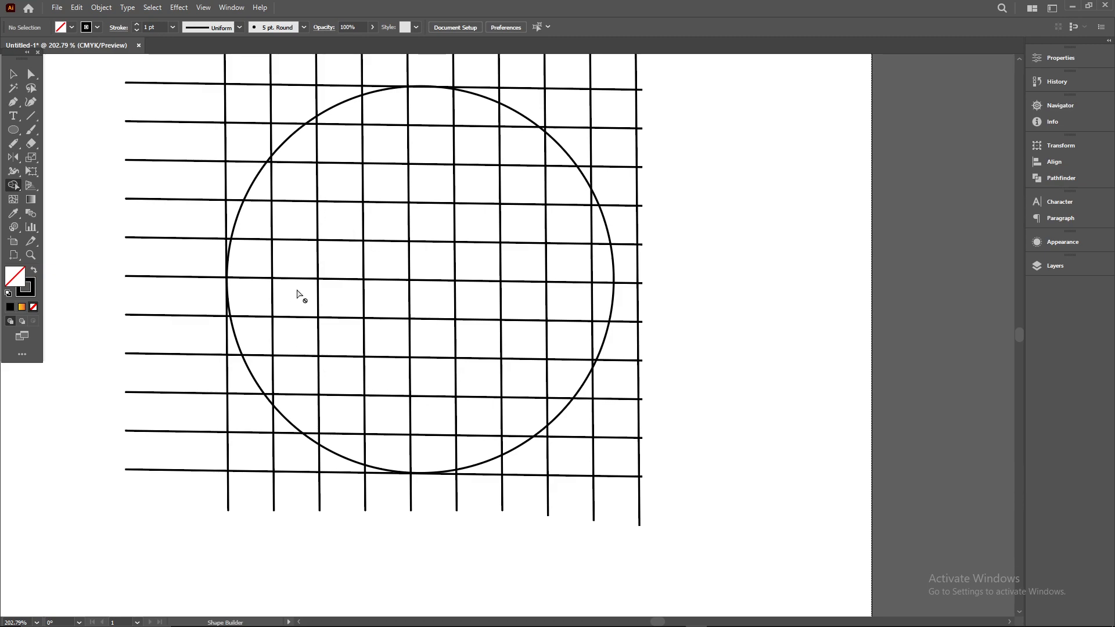
click(13, 76)
key(ctrl+0)
drag(280, 74, 745, 474)
scroll(663, 368, up, 2)
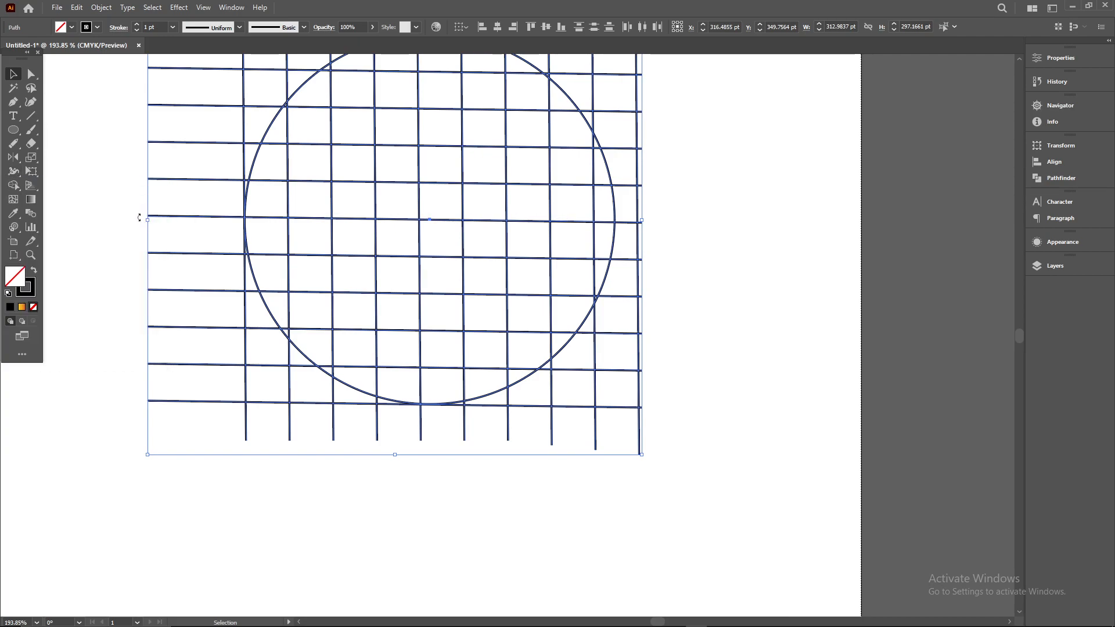
click(702, 218)
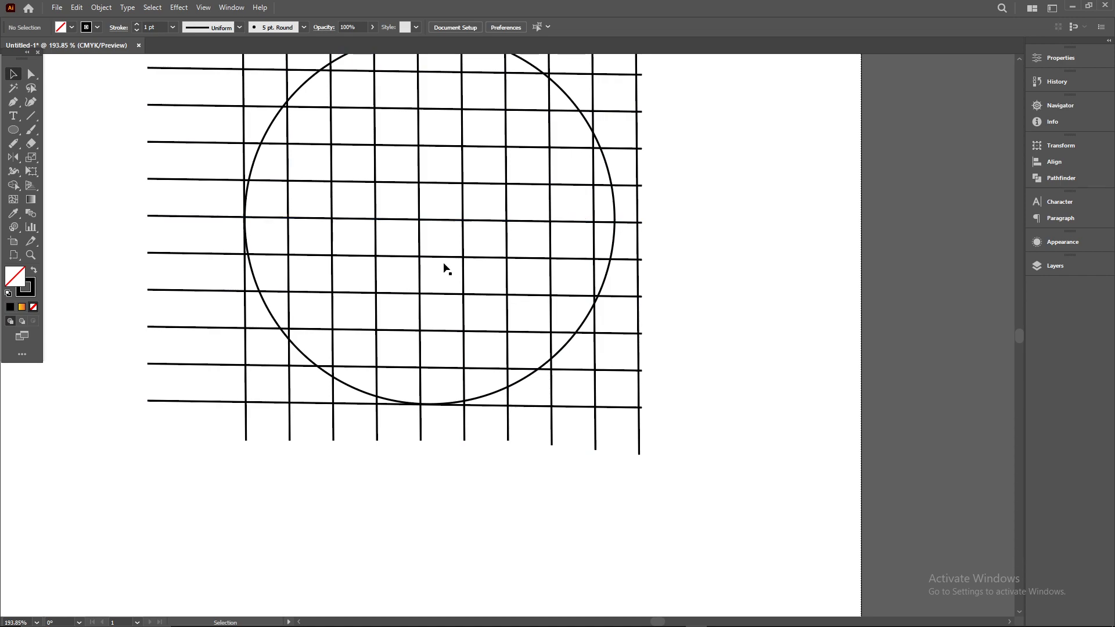
Shrink the circle to about 193 pt in diameter, keeping its upper-left corner fixed, so it reaches the eighth vertical line.
click(590, 323)
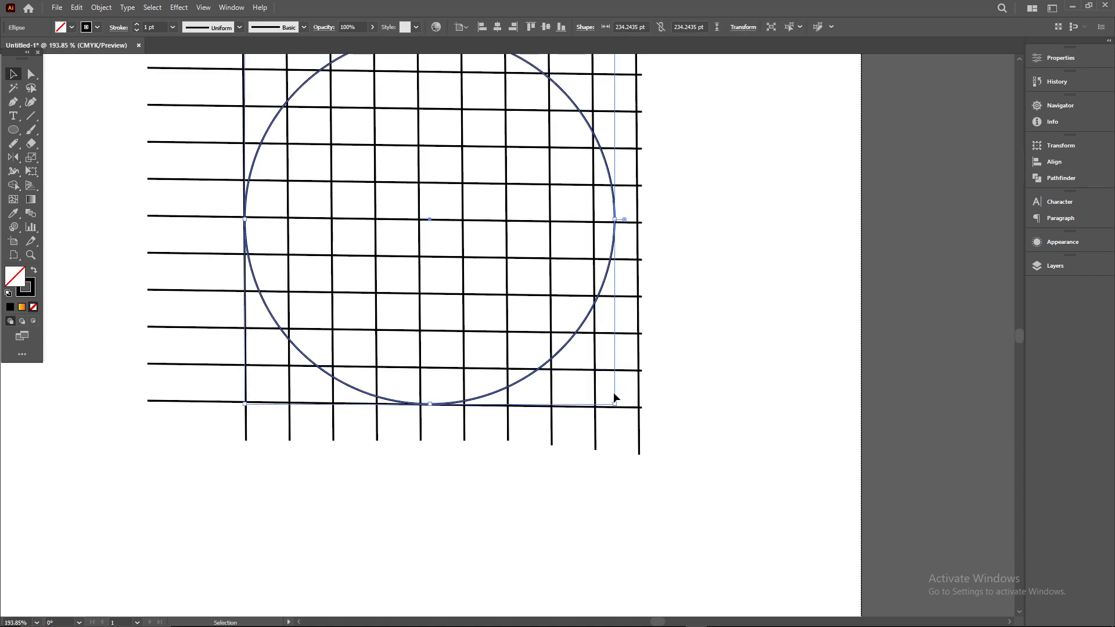
drag(615, 402, 552, 377)
scroll(622, 325, up, 5)
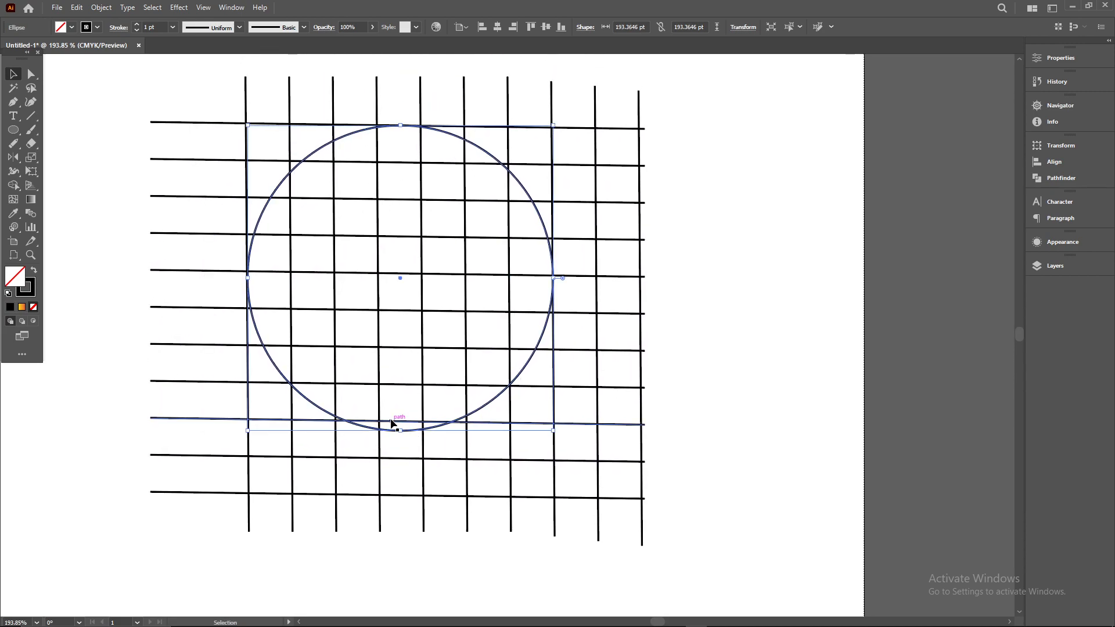
Shift the eighth and ninth horizontal lines down so the ninth meets the circle's lower edge, and delete the two lines below.
drag(222, 419, 222, 428)
drag(192, 384, 192, 391)
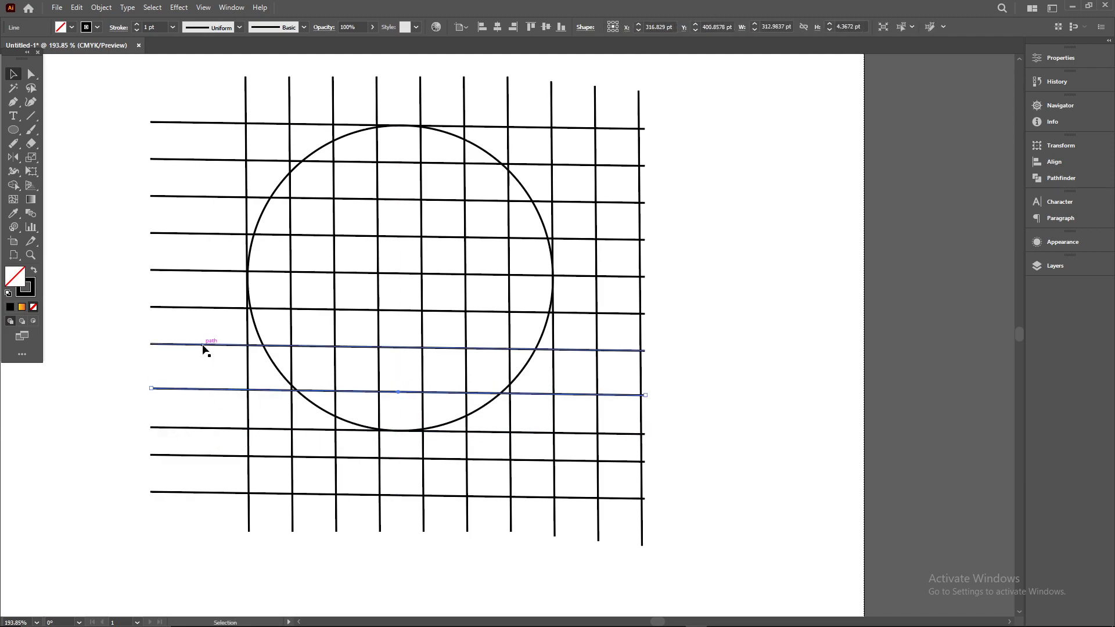
drag(144, 440, 228, 521)
key(Delete)
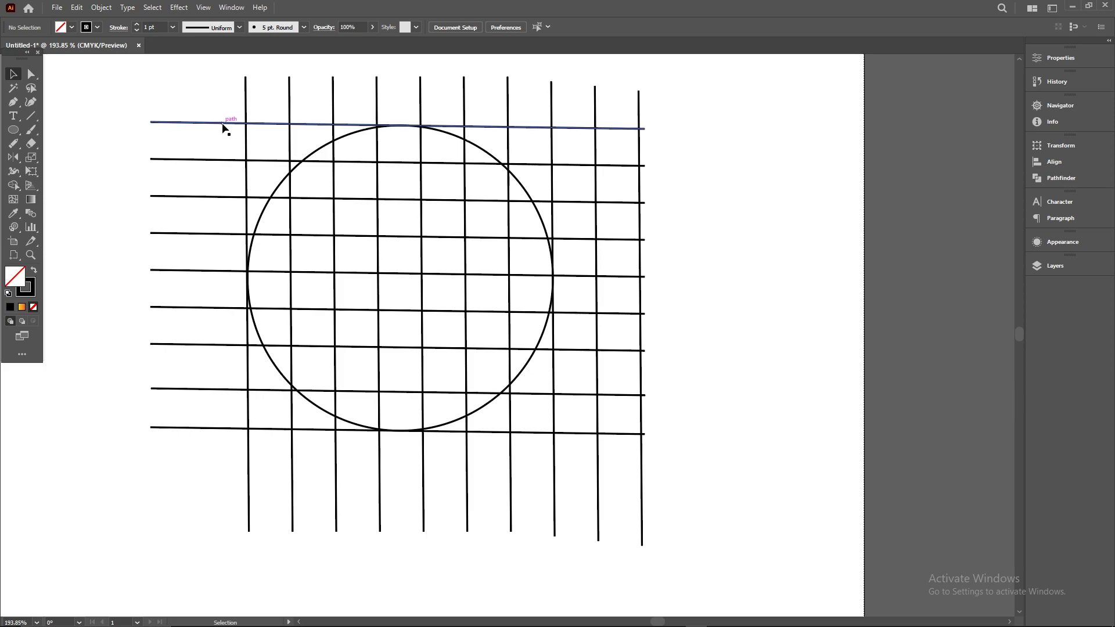
Distribute the remaining nine horizontal lines evenly between the circle's upper and lower edges.
drag(178, 99, 193, 545)
click(926, 321)
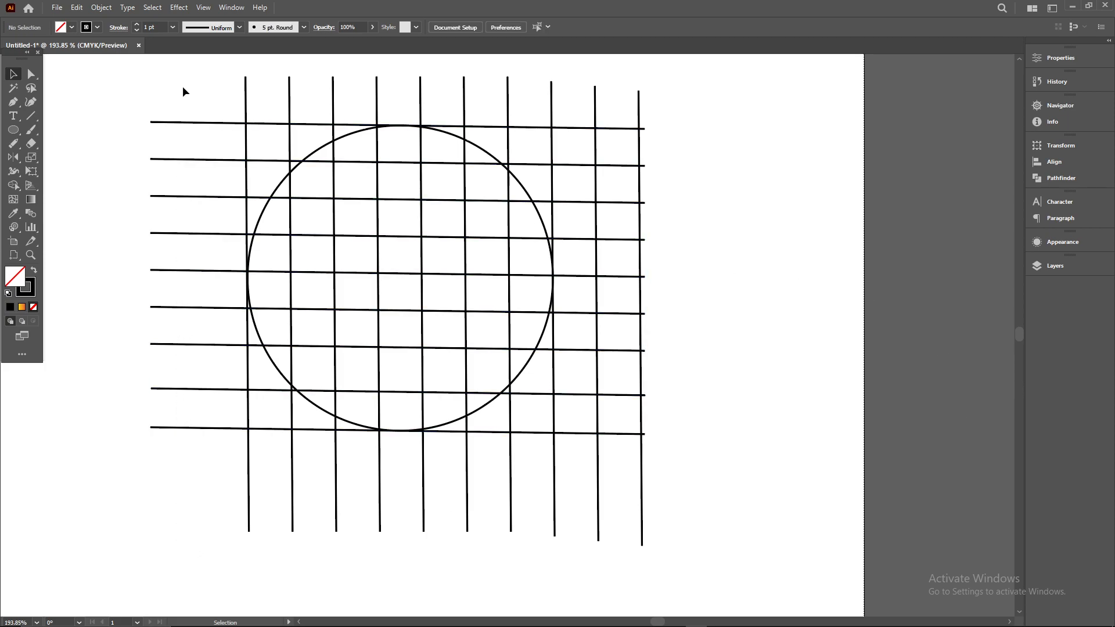
drag(185, 217, 209, 476)
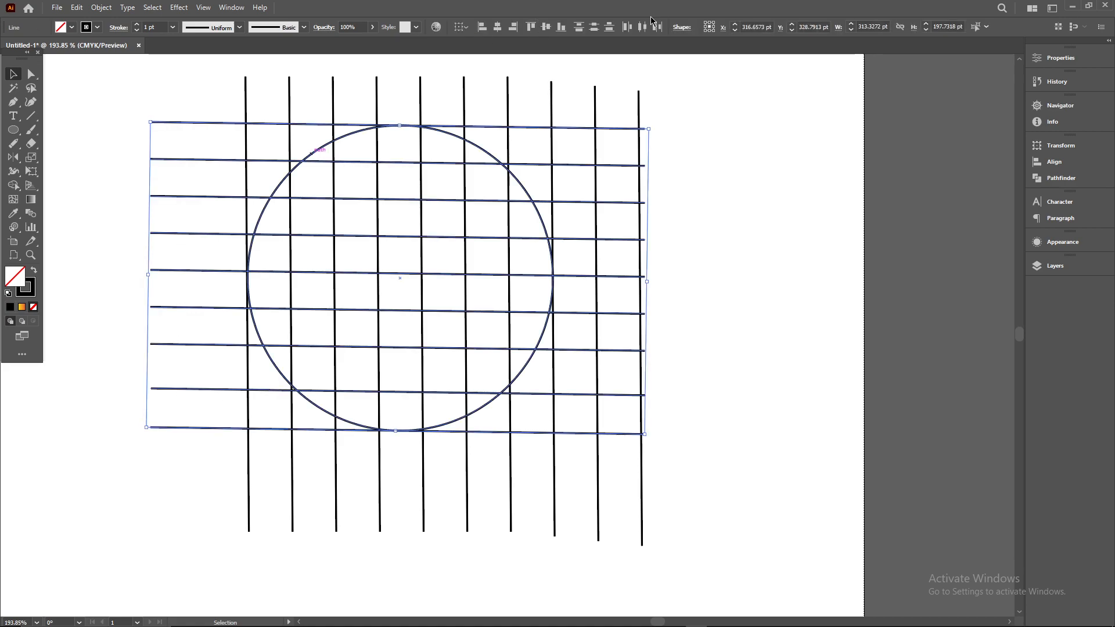
click(597, 28)
click(808, 187)
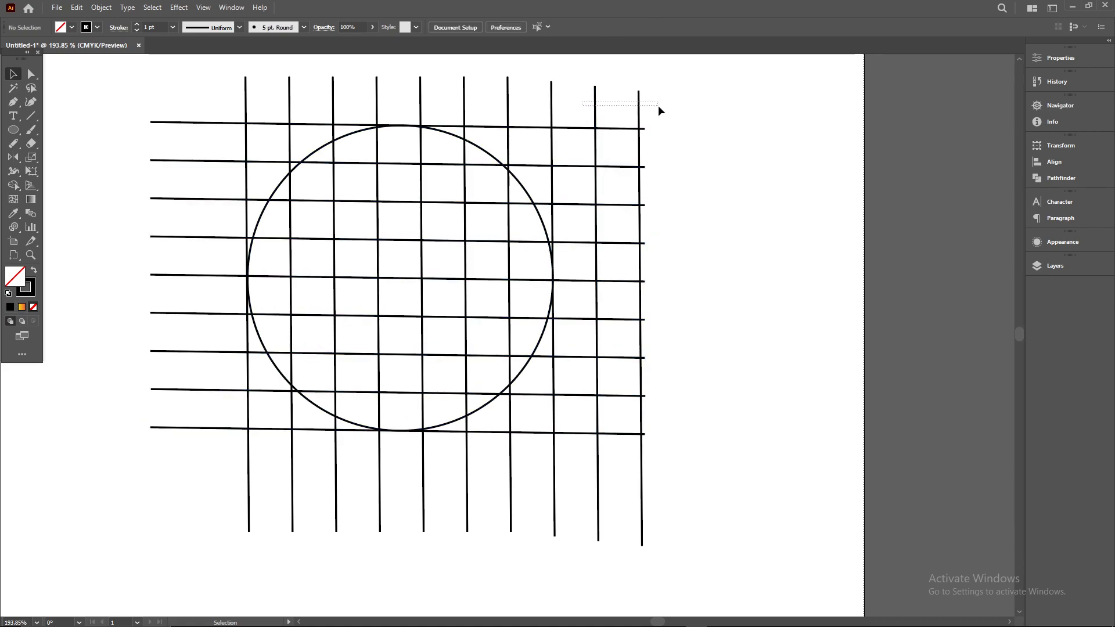
Delete the two vertical lines that lie beyond the circle's right edge.
drag(658, 107, 644, 110)
key(Delete)
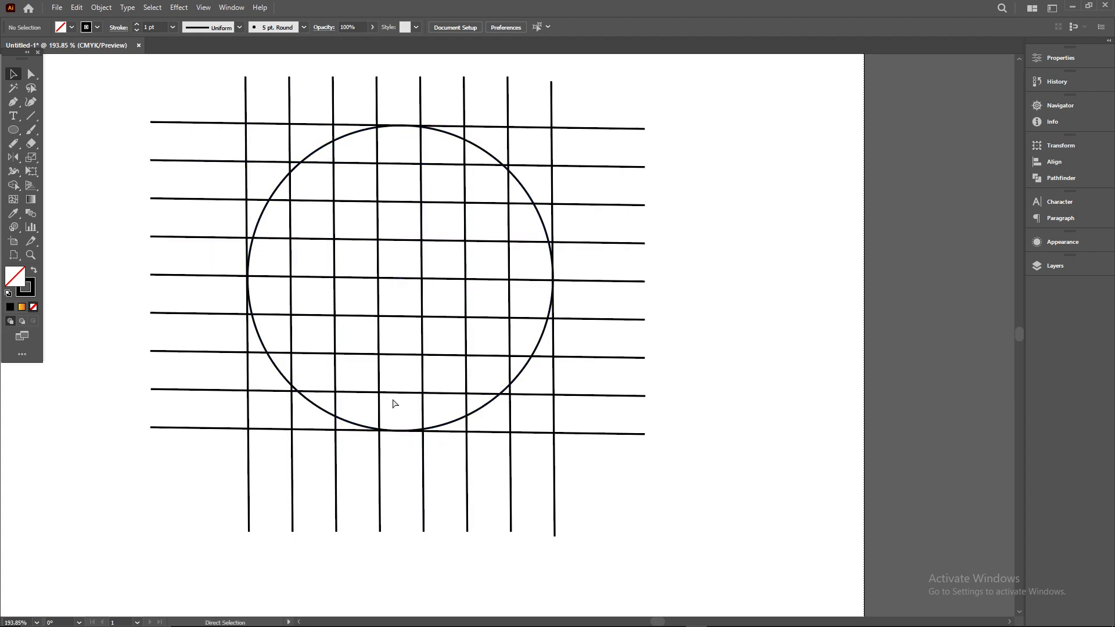
scroll(436, 398, up, 2)
scroll(653, 404, down, 2)
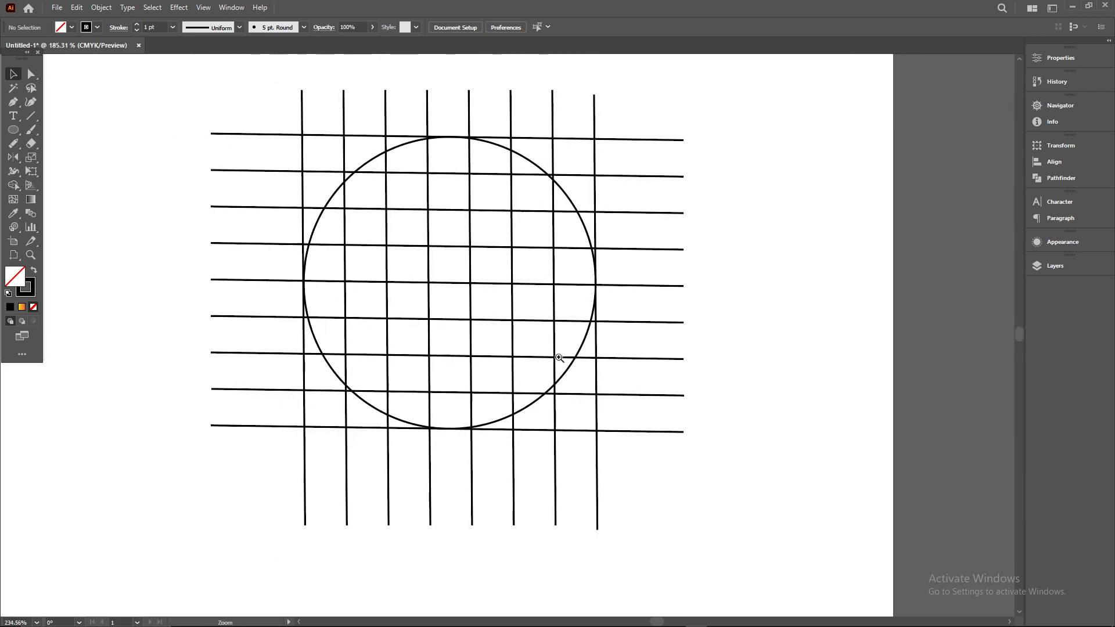
click(321, 216)
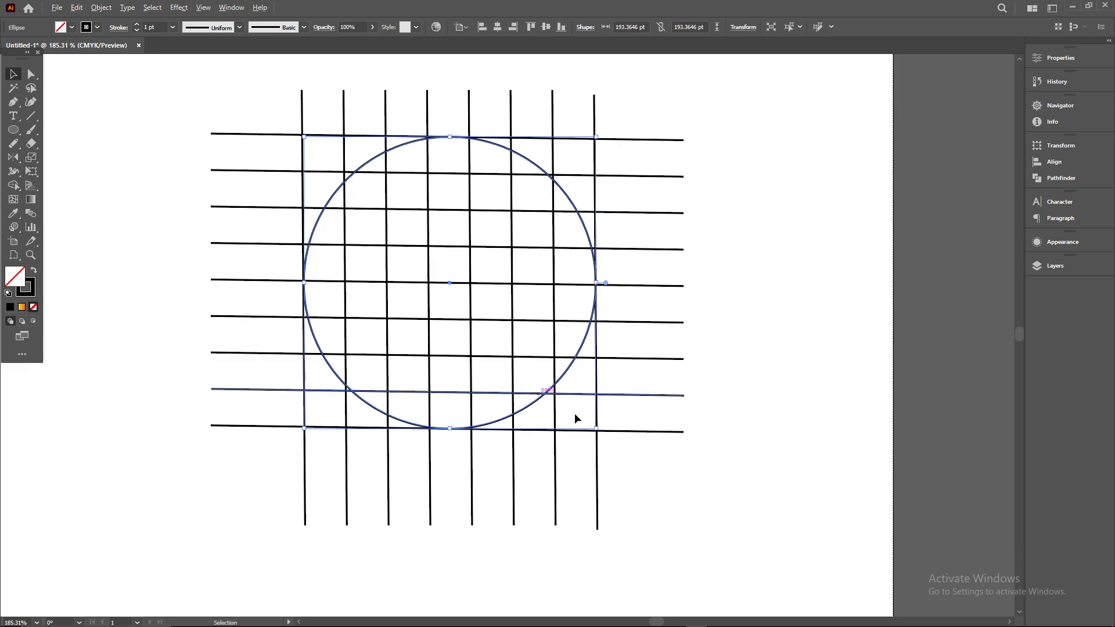
drag(598, 430, 565, 406)
key(ctrl+z)
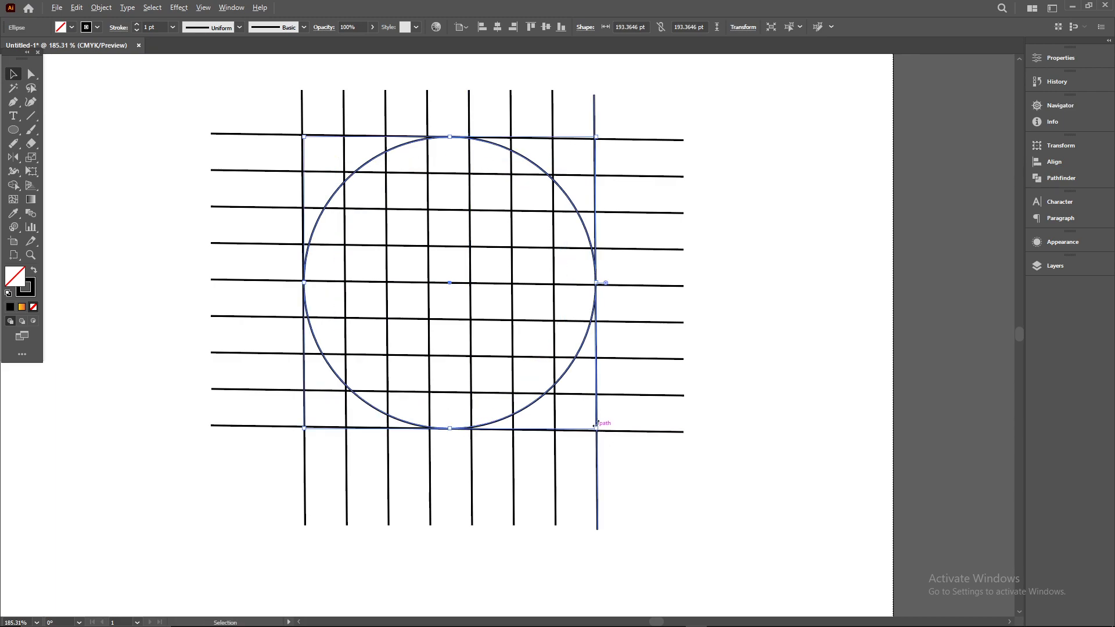
drag(567, 379, 570, 378)
drag(600, 429, 561, 400)
key(ctrl+z)
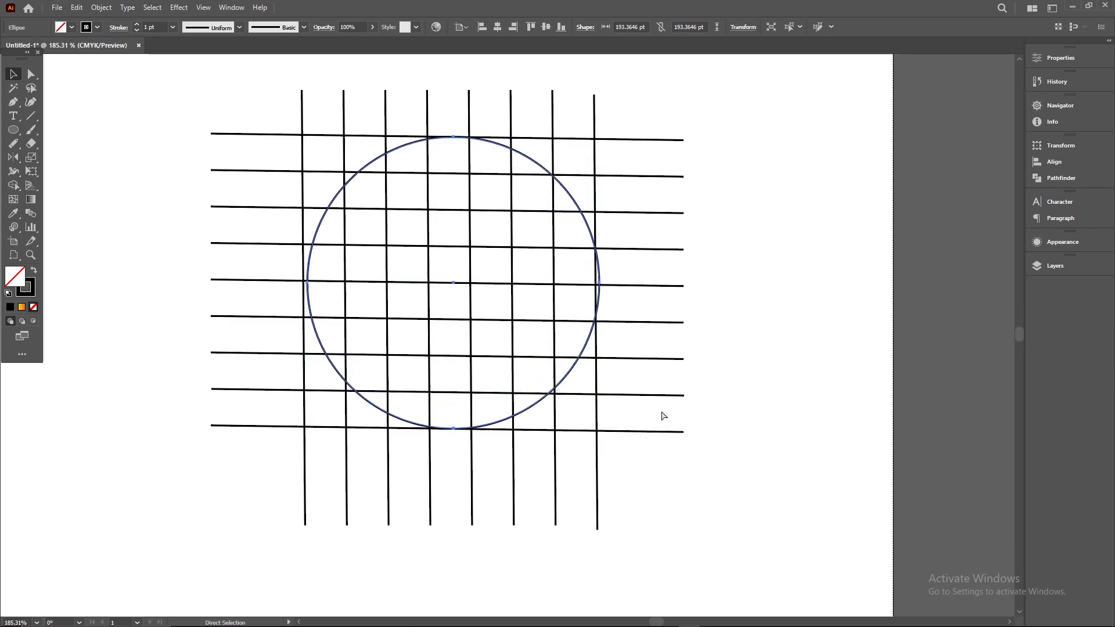
Nudge the circle left so it fits between the outermost vertical lines.
click(744, 409)
ctrl+click(487, 422)
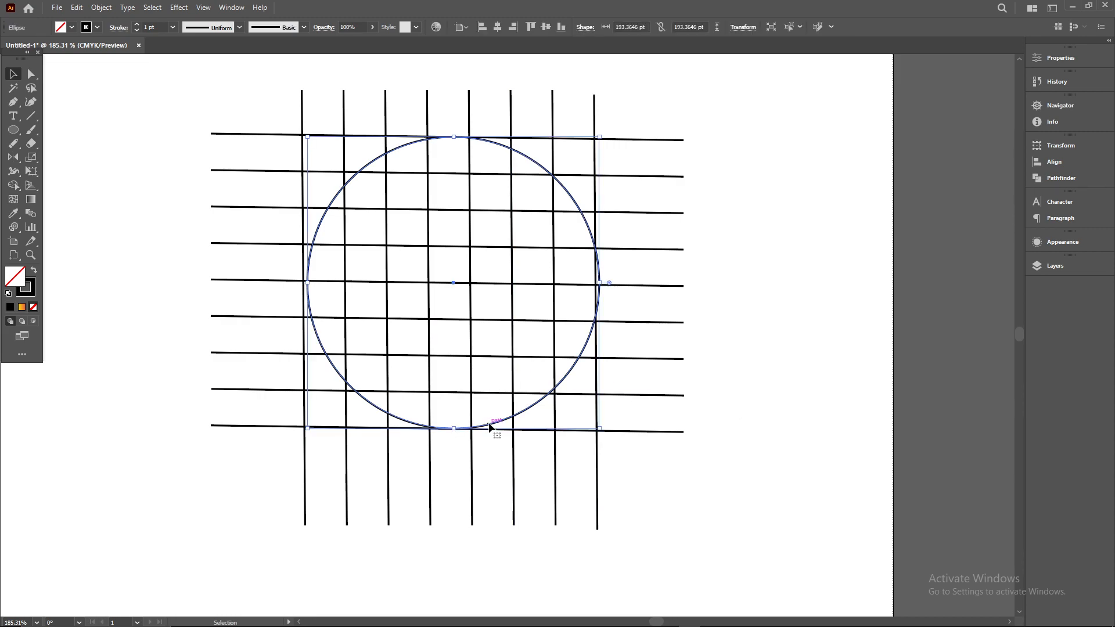
key(Left)
key(Left)
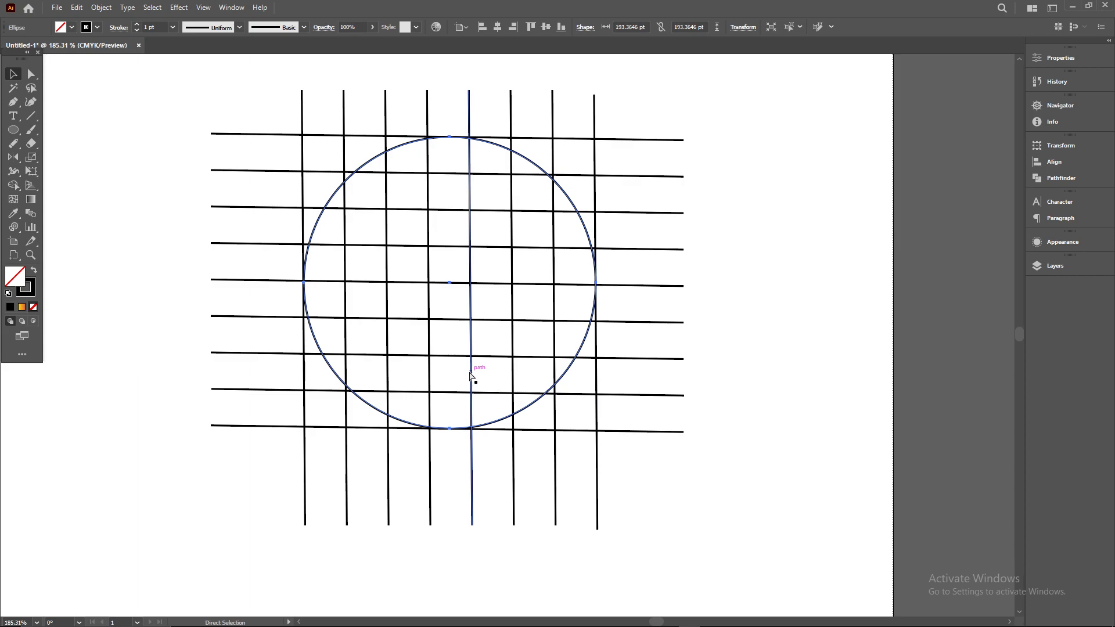
Create a smaller copy of the circle centered inside it, passing through the inner grid intersections.
drag(596, 430, 555, 388)
drag(430, 264, 445, 282)
click(796, 302)
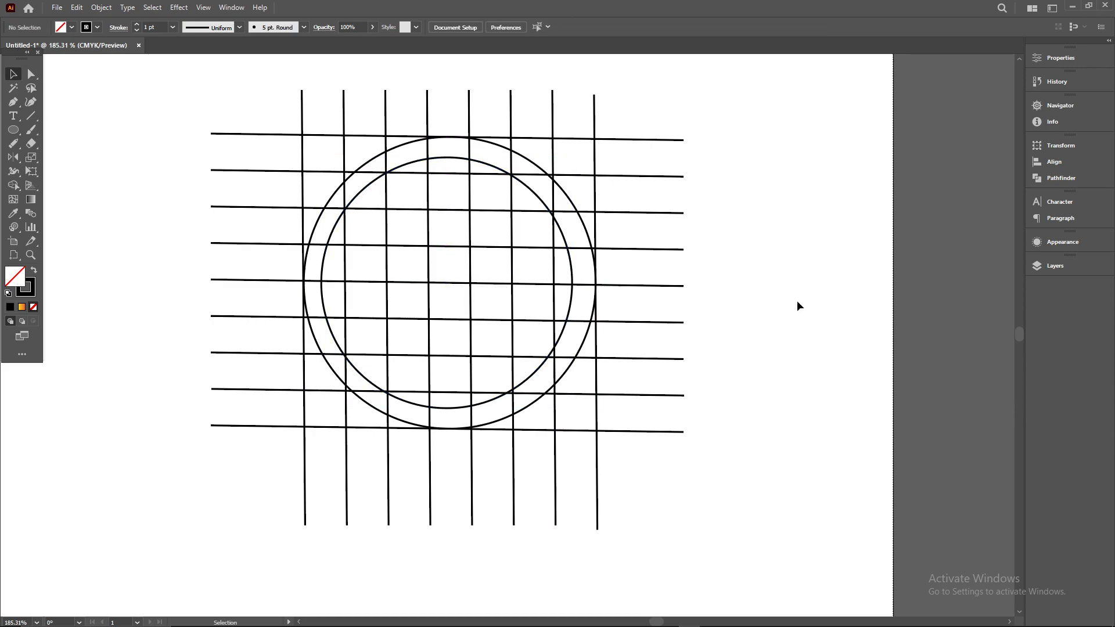
Select all grid lines and both circles and activate Shape Builder.
drag(199, 89, 754, 589)
click(13, 185)
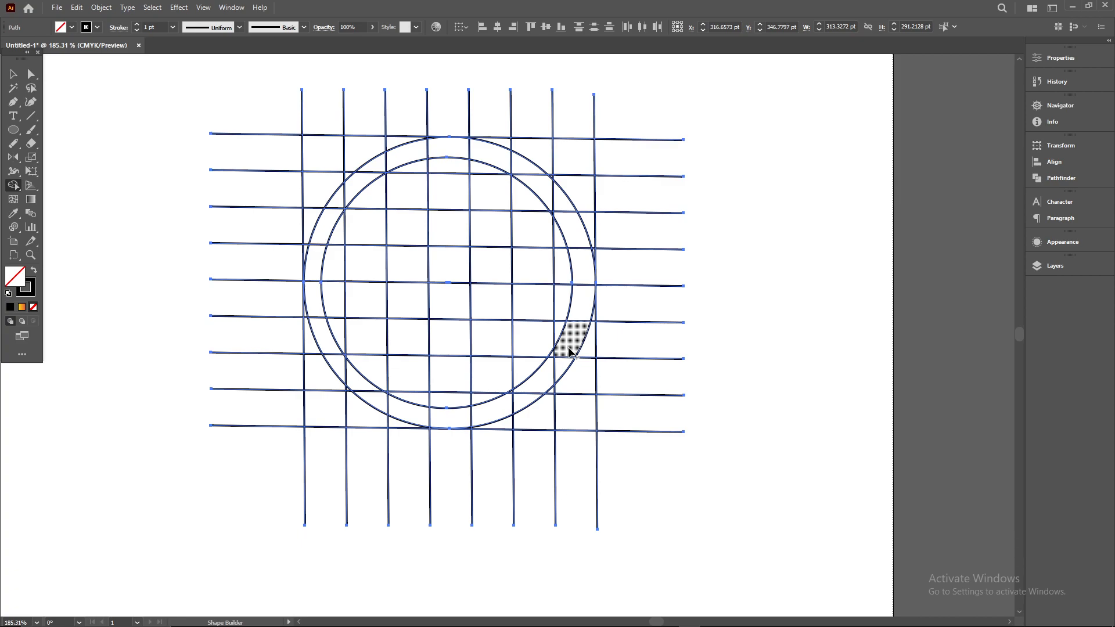
click(100, 7)
mouse_move(72, 6)
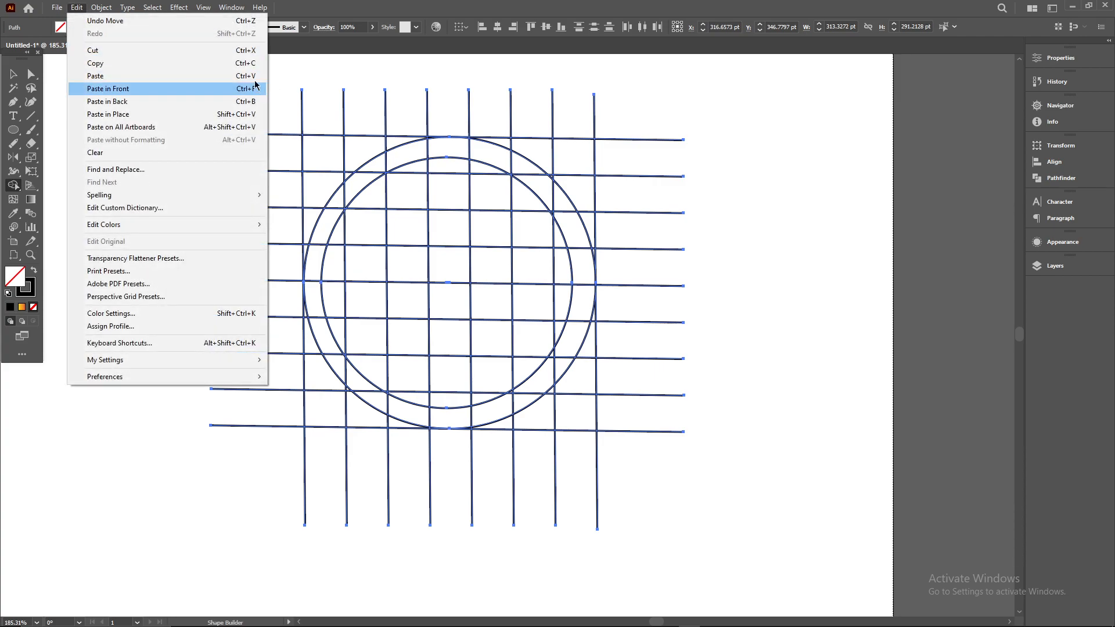
click(12, 74)
scroll(851, 322, down, 3)
key(ctrl+v)
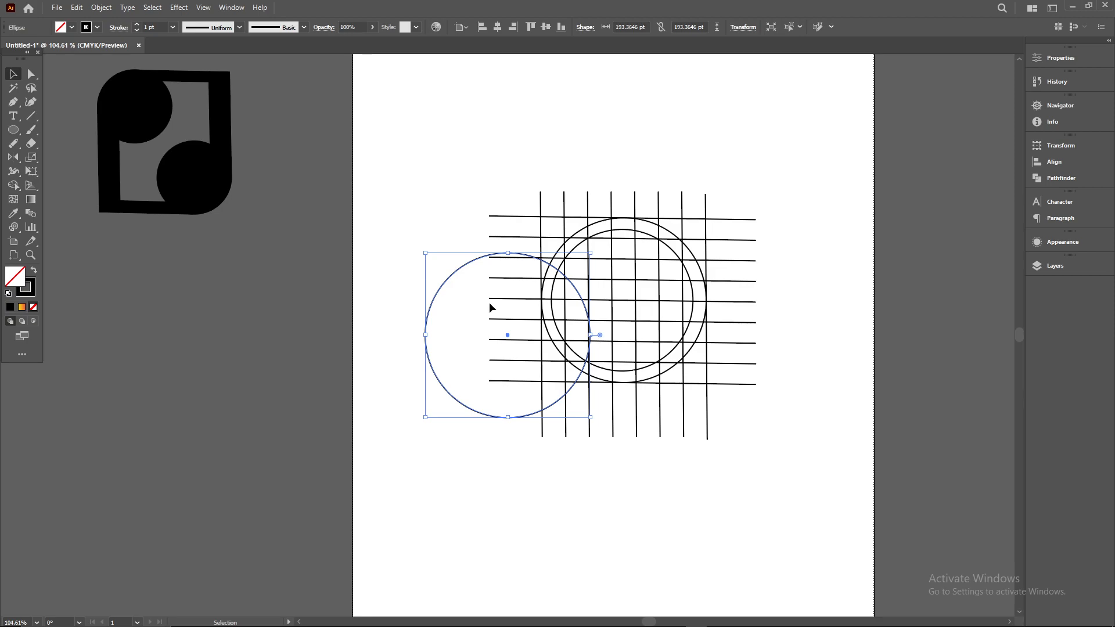
key(ctrl+z)
key(ctrl+space)
drag(790, 274, 943, 270)
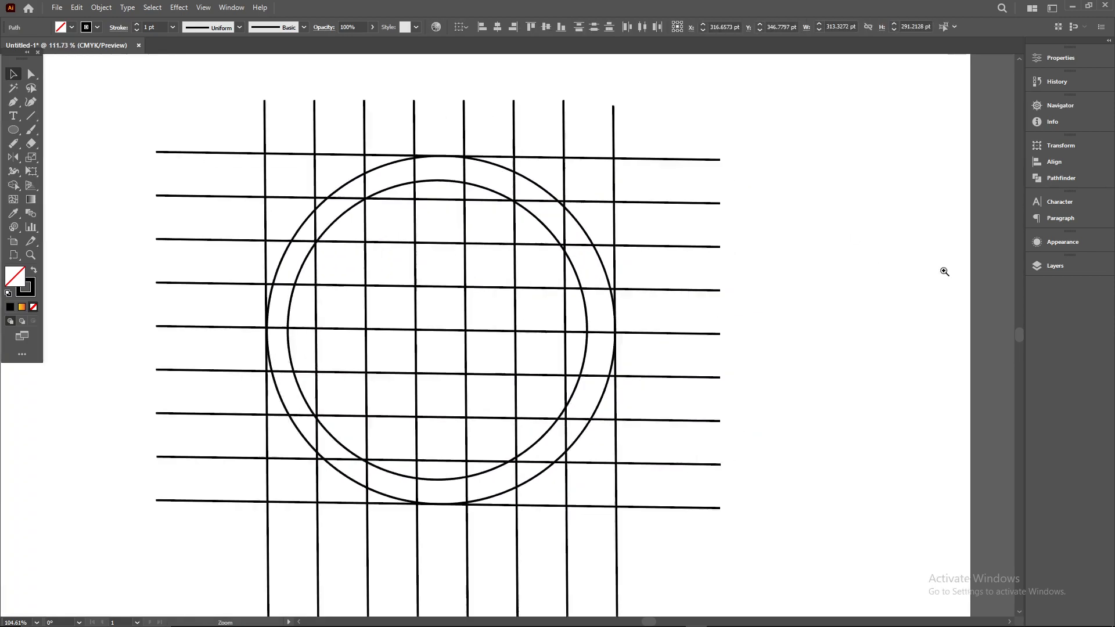
key(space)
drag(458, 386, 515, 351)
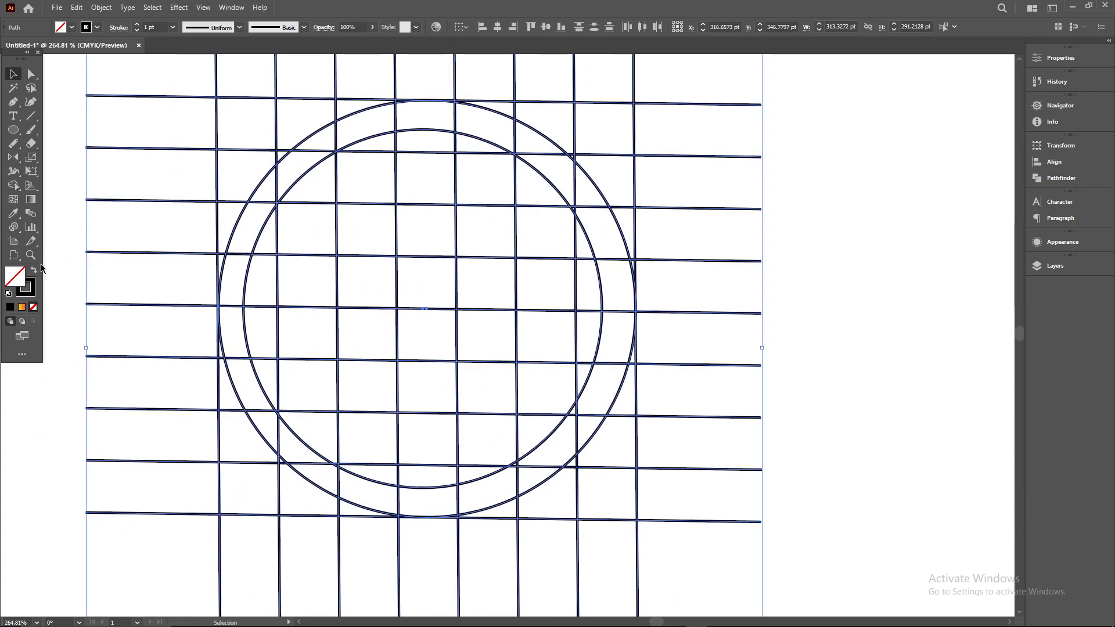
Try to merge the regions along the inner circle's left edge with Shape Builder, and undo the merge.
click(13, 185)
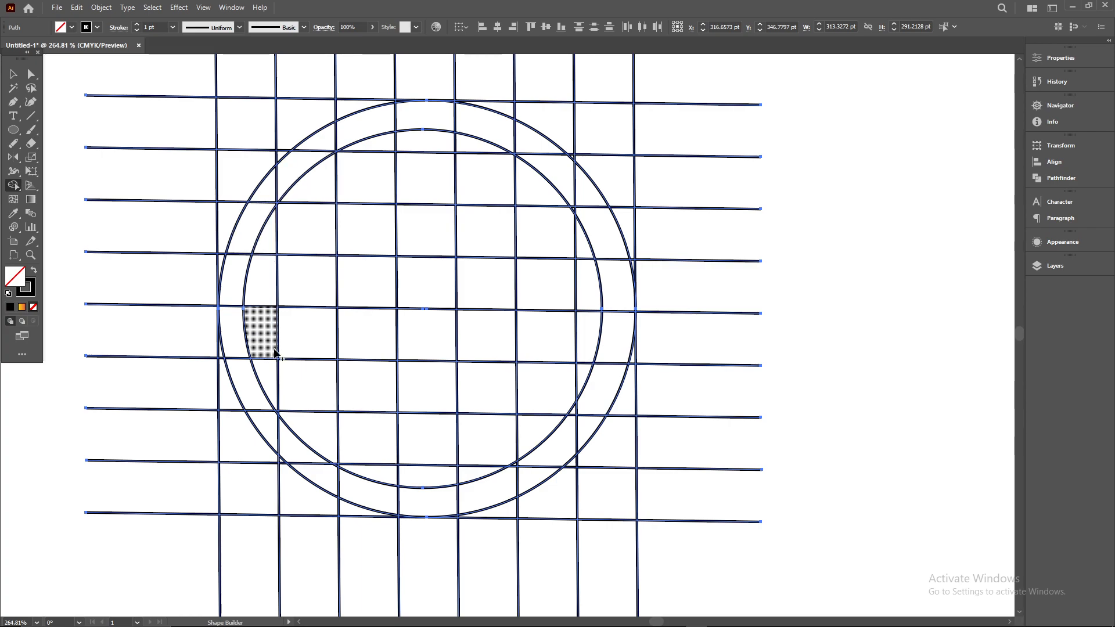
drag(273, 247, 266, 384)
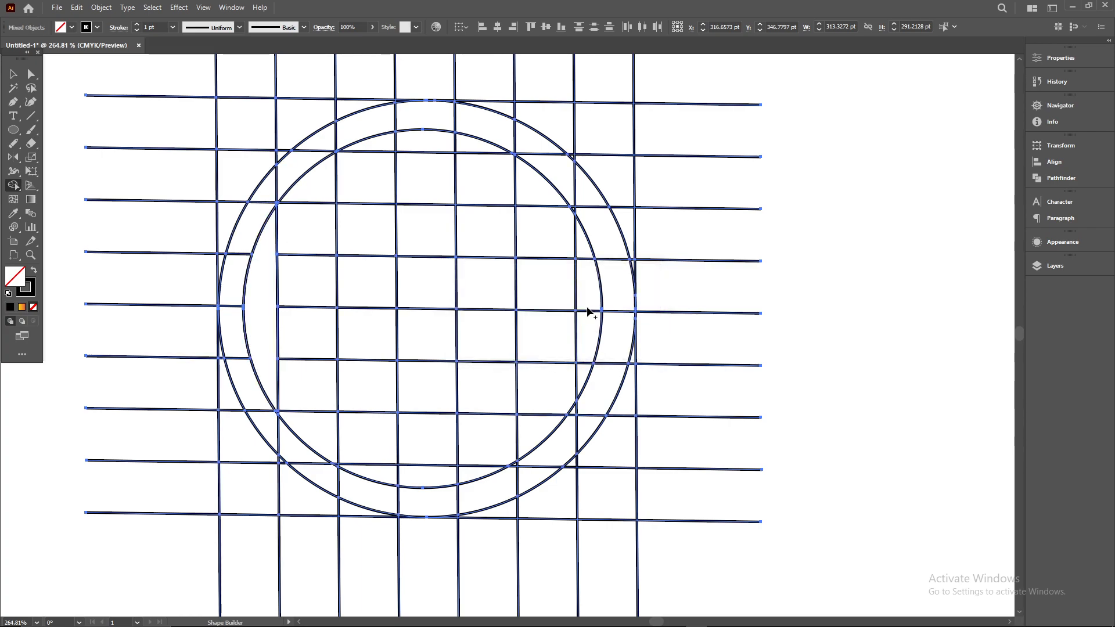
key(ctrl)
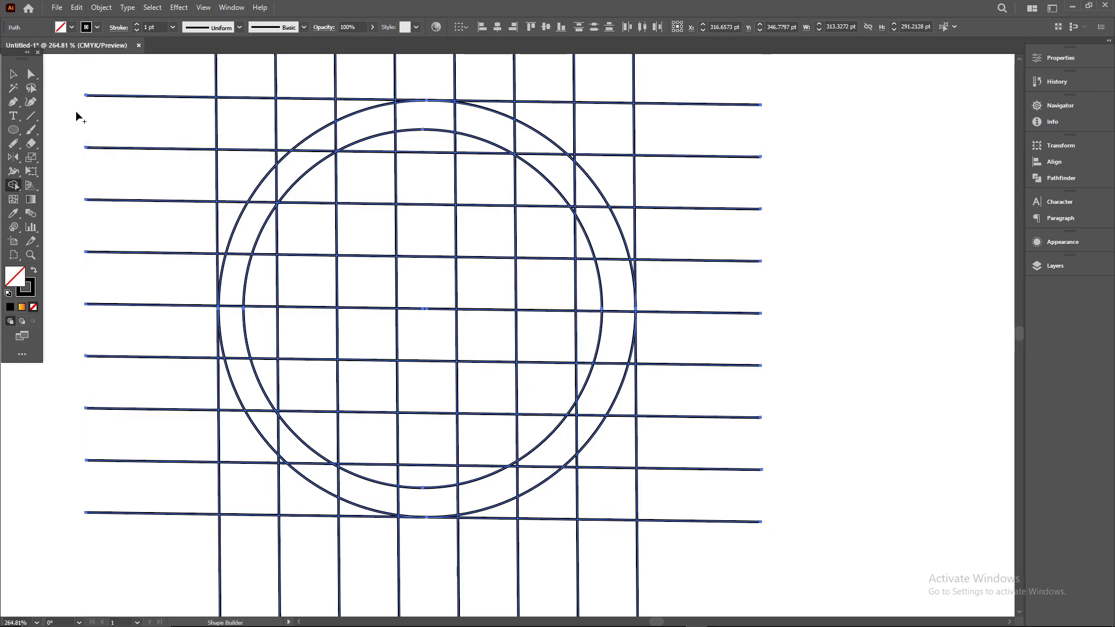
Set the fill of the selected lines and circles to black.
click(72, 28)
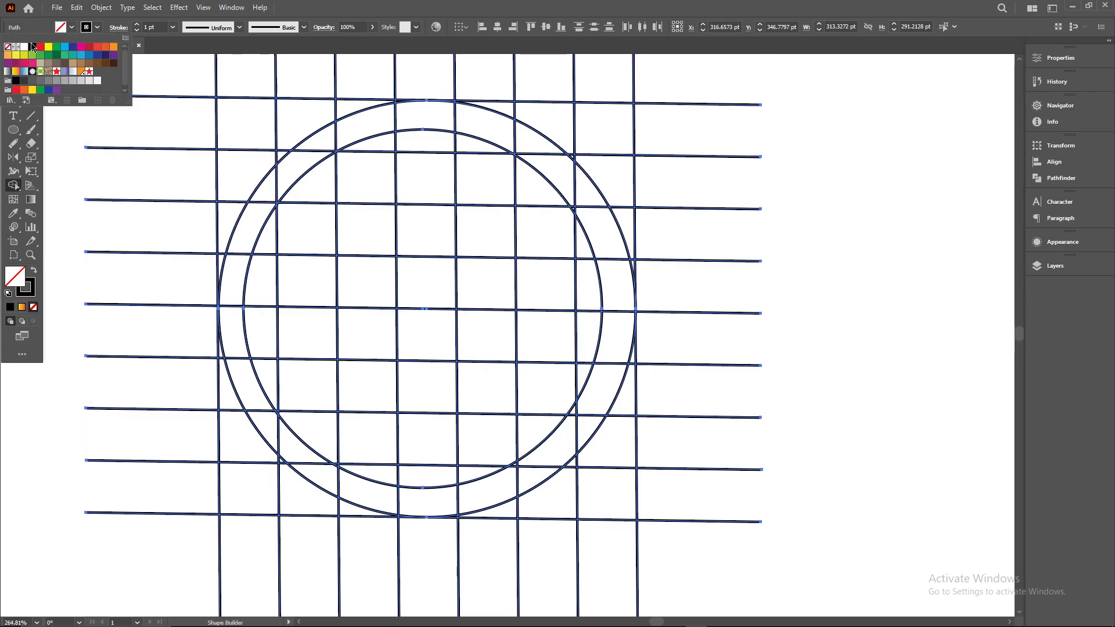
click(55, 47)
click(32, 47)
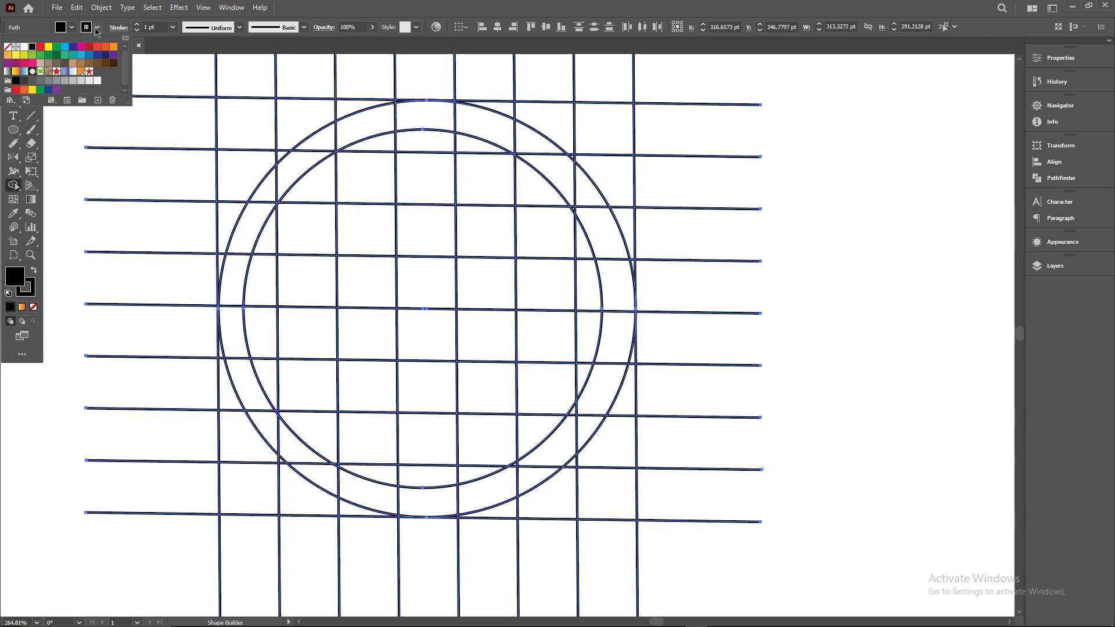
Remove the stroke, and merge the regions along the inner circle's left and right edges into black segments with Shape Builder.
click(98, 29)
click(10, 47)
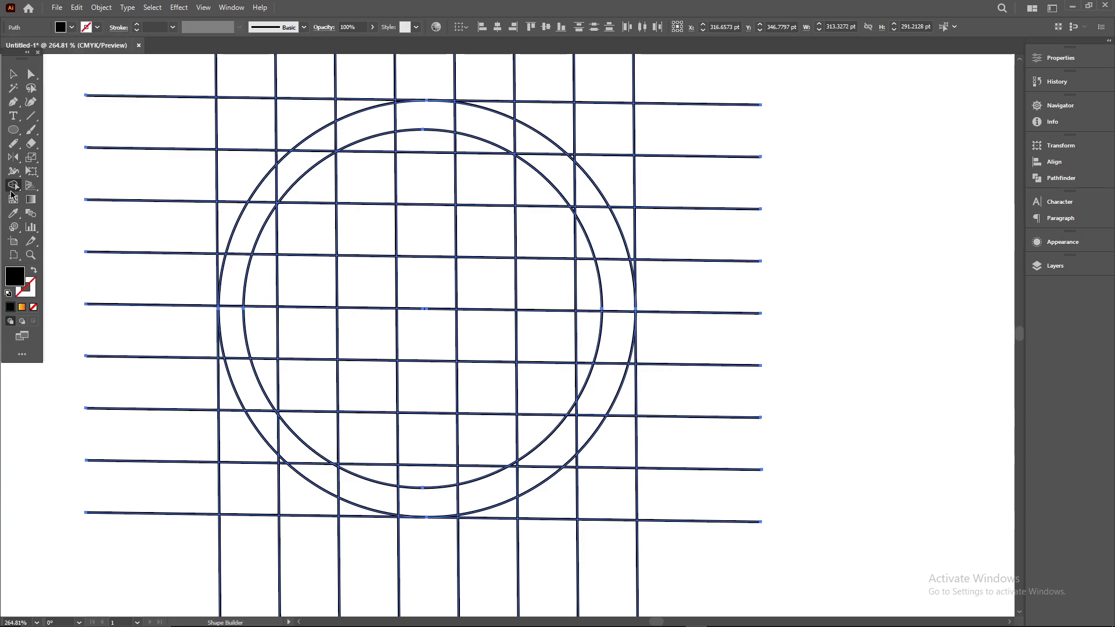
drag(266, 244, 273, 367)
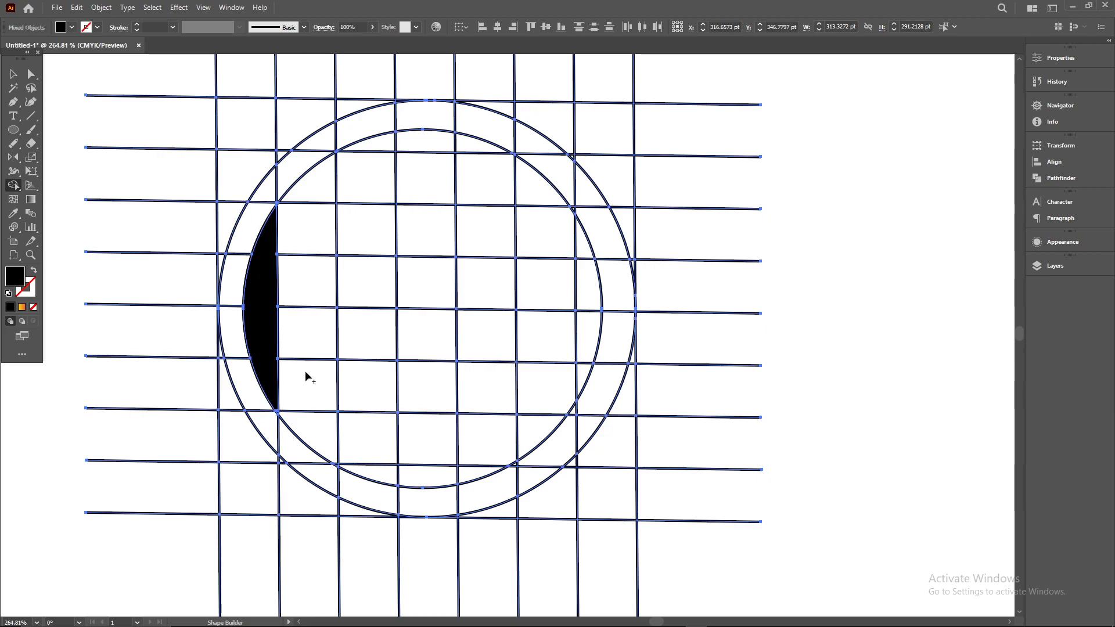
drag(580, 236, 582, 378)
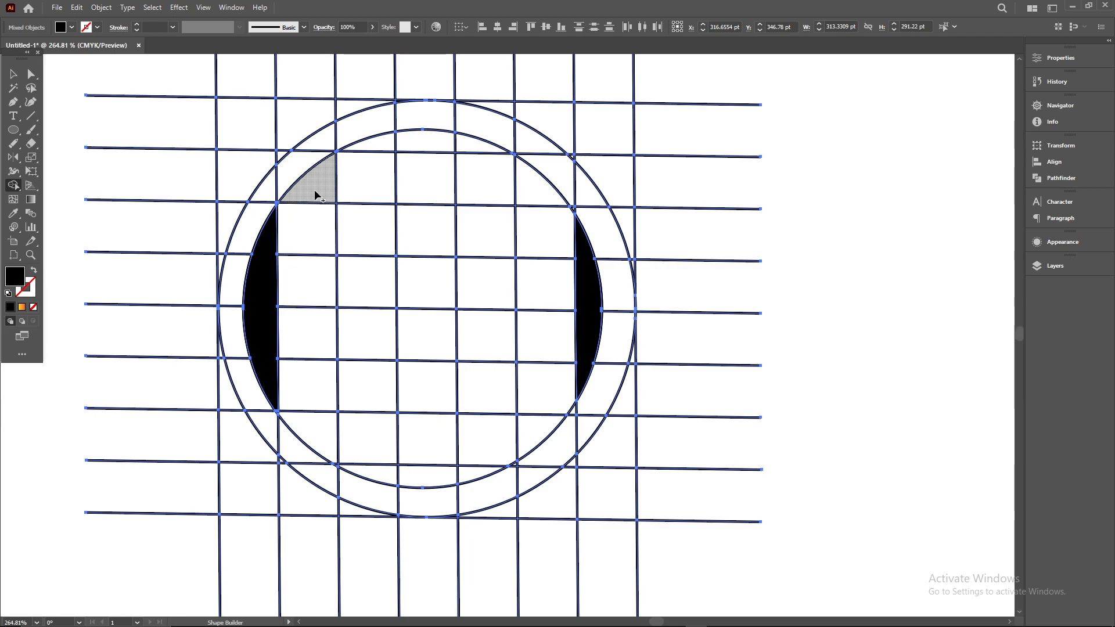
Merge the grid cells into a black T inside the inner circle, and fill one square beside each side segment's lower end.
drag(289, 234, 566, 255)
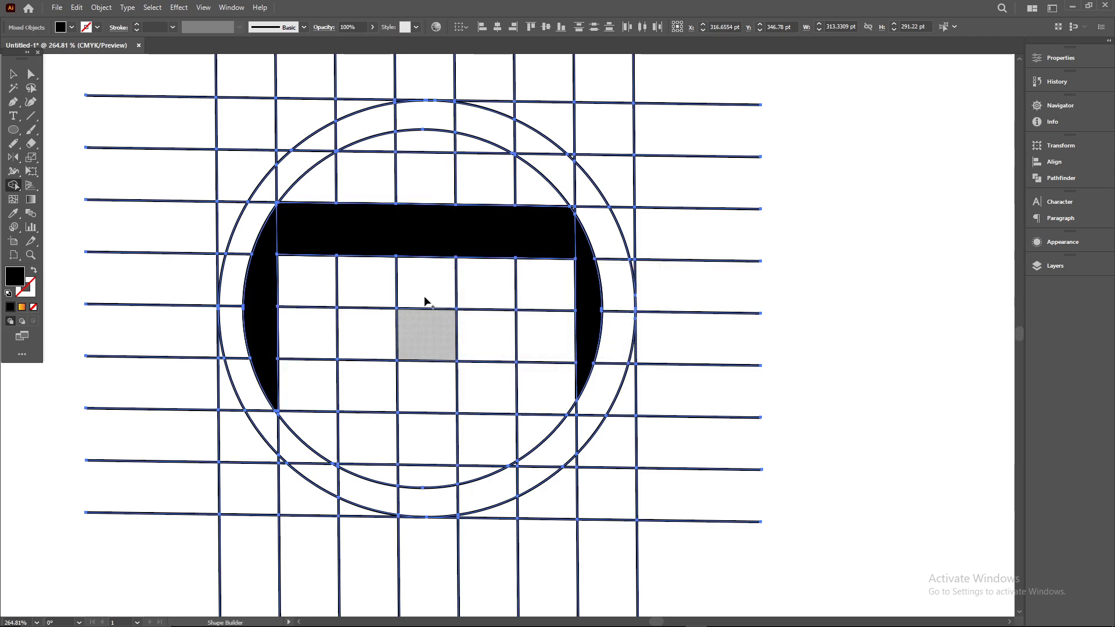
drag(408, 247, 418, 478)
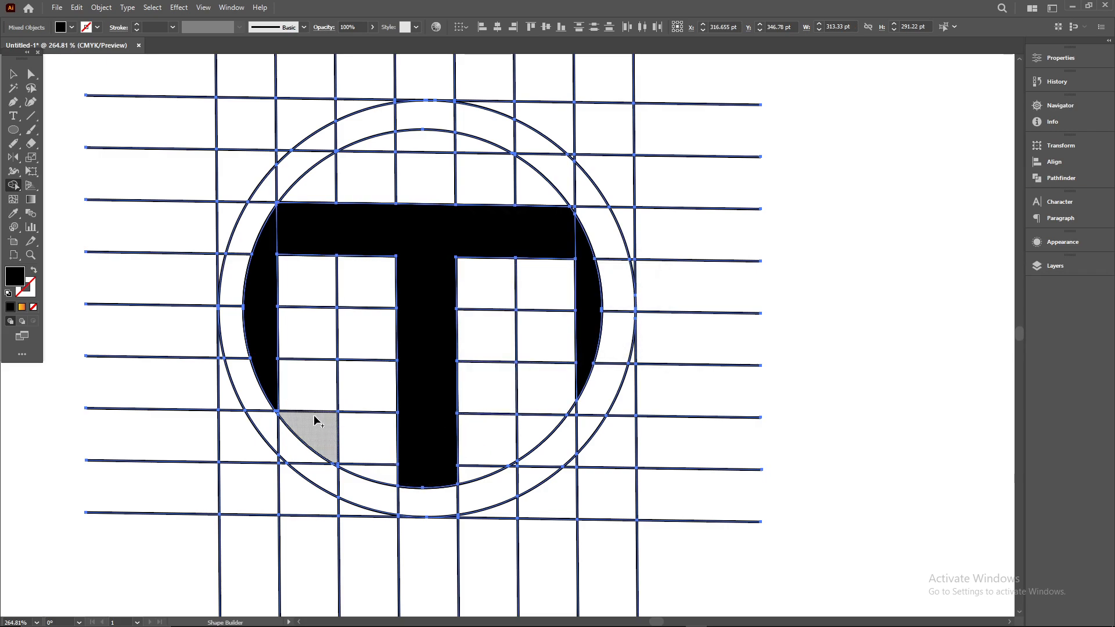
click(302, 386)
click(543, 387)
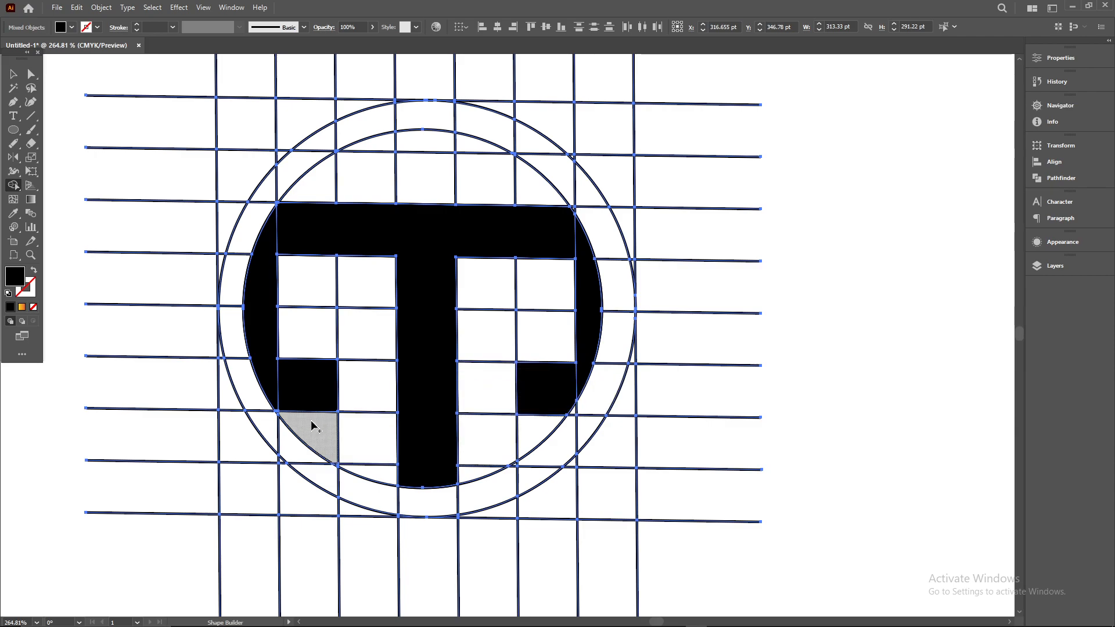
Merge the regions between the two circles into black arcs below and above the T, and deselect the artwork.
scroll(411, 428, down, 2)
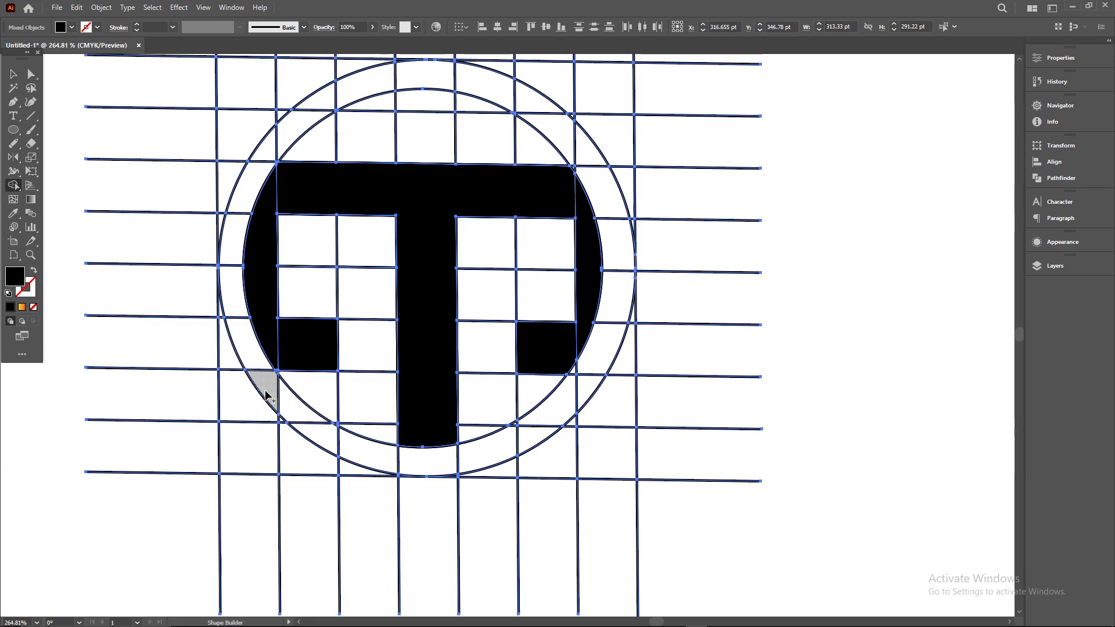
mouse_move(266, 395)
mouse_down()
mouse_move(368, 461)
mouse_move(385, 461)
mouse_move(357, 444)
mouse_move(393, 461)
mouse_move(476, 458)
mouse_move(587, 390)
mouse_up()
drag(297, 265, 285, 379)
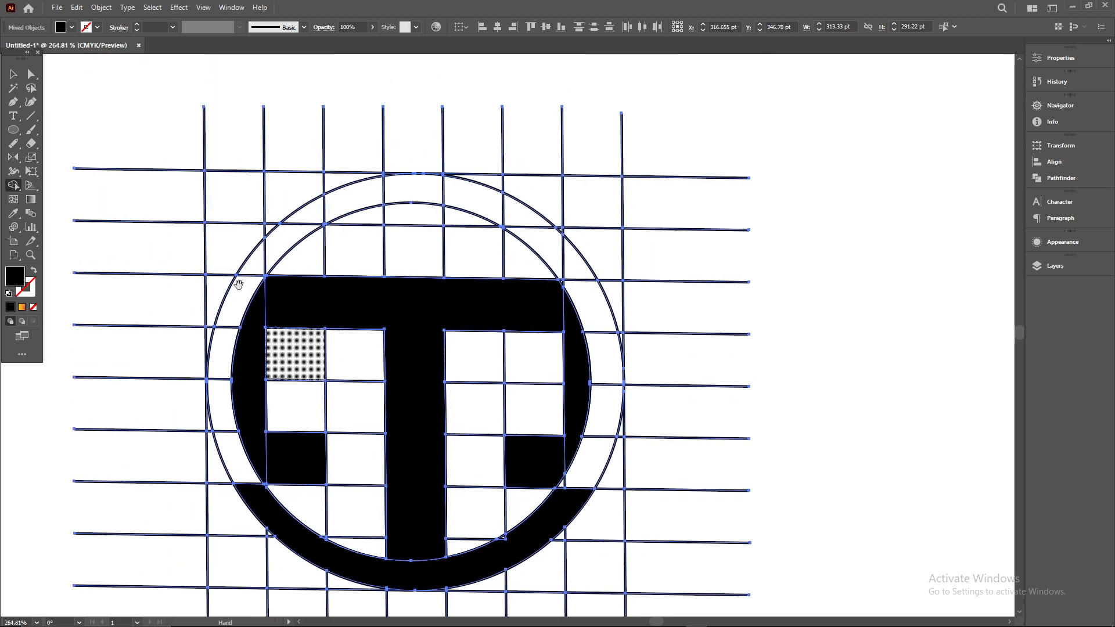
mouse_move(310, 231)
mouse_down()
mouse_move(446, 193)
mouse_move(525, 222)
mouse_move(570, 276)
mouse_up()
key(v)
click(787, 336)
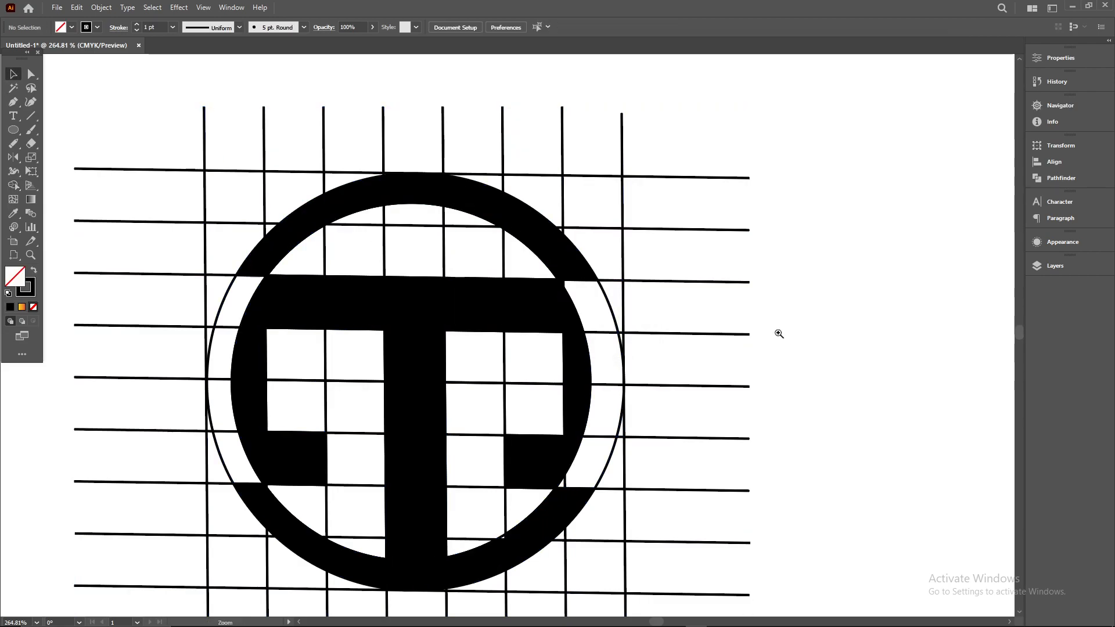
Delete the outermost vertical lines and the vertical line ends above the circle.
key(ctrl+0)
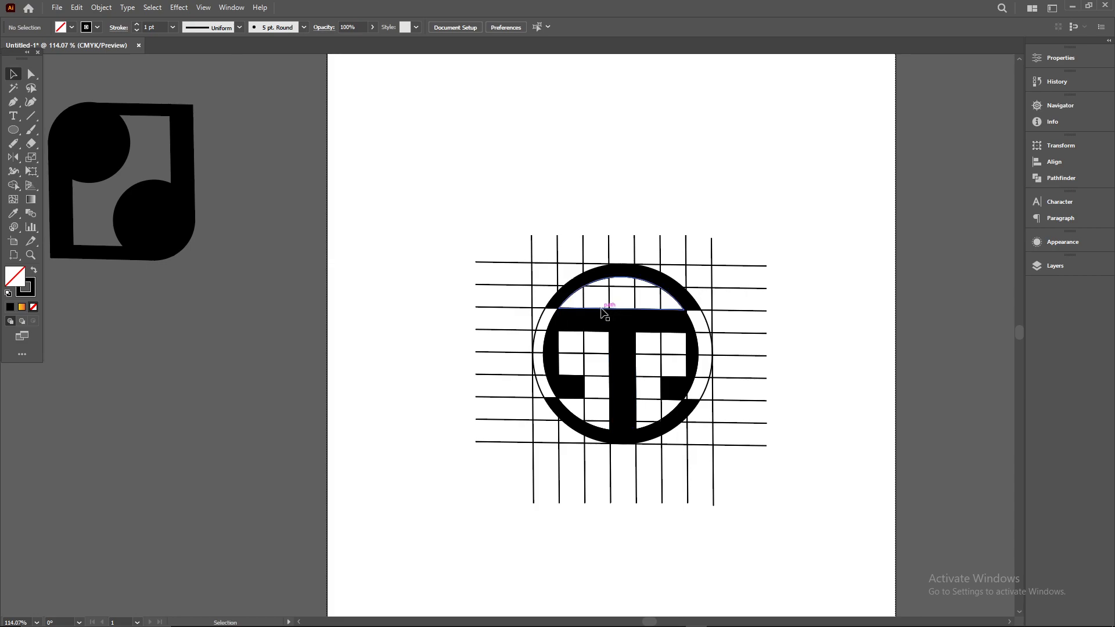
drag(661, 308, 740, 307)
drag(662, 418, 585, 367)
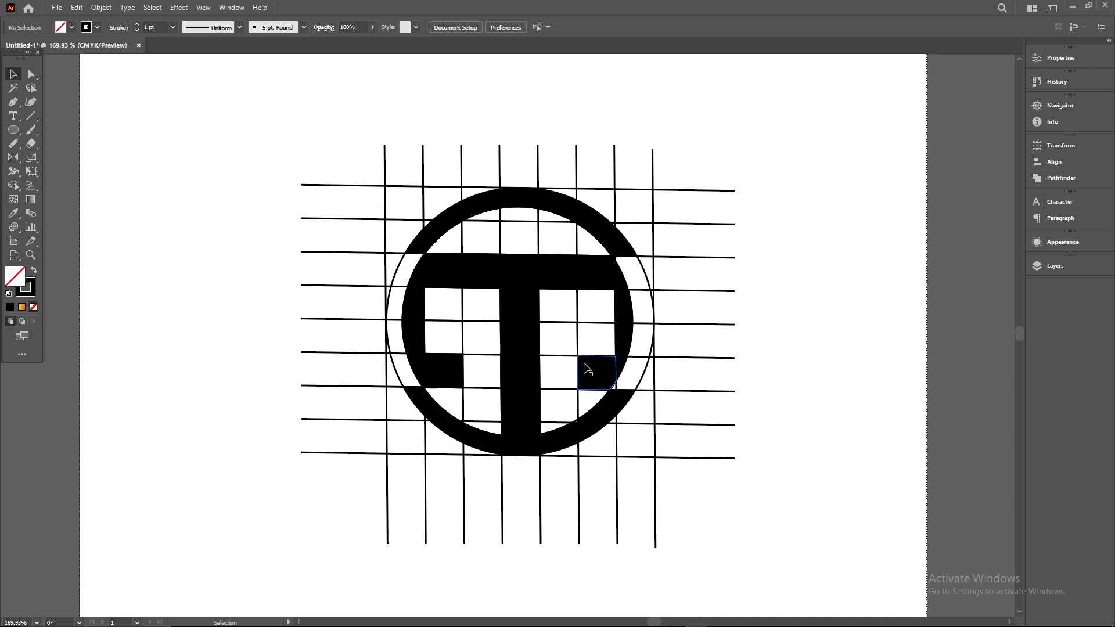
click(586, 369)
drag(375, 136, 673, 169)
key(Delete)
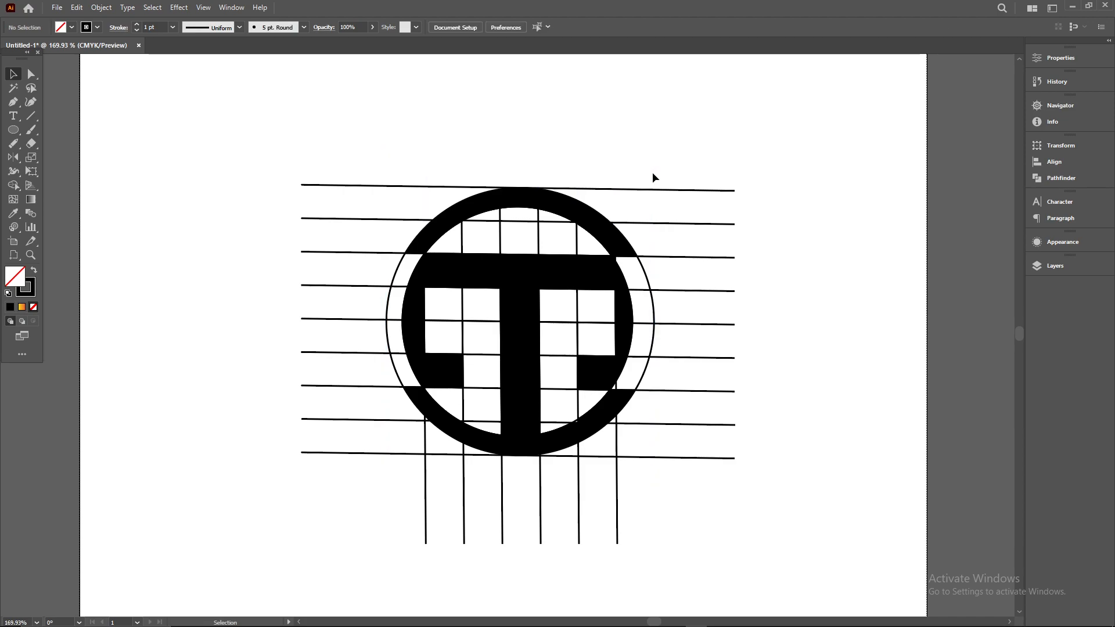
Delete the remaining line ends outside the circle below it and on both sides.
drag(336, 130, 691, 530)
key(Delete)
key(Delete)
drag(591, 148, 738, 152)
click(744, 454)
key(Delete)
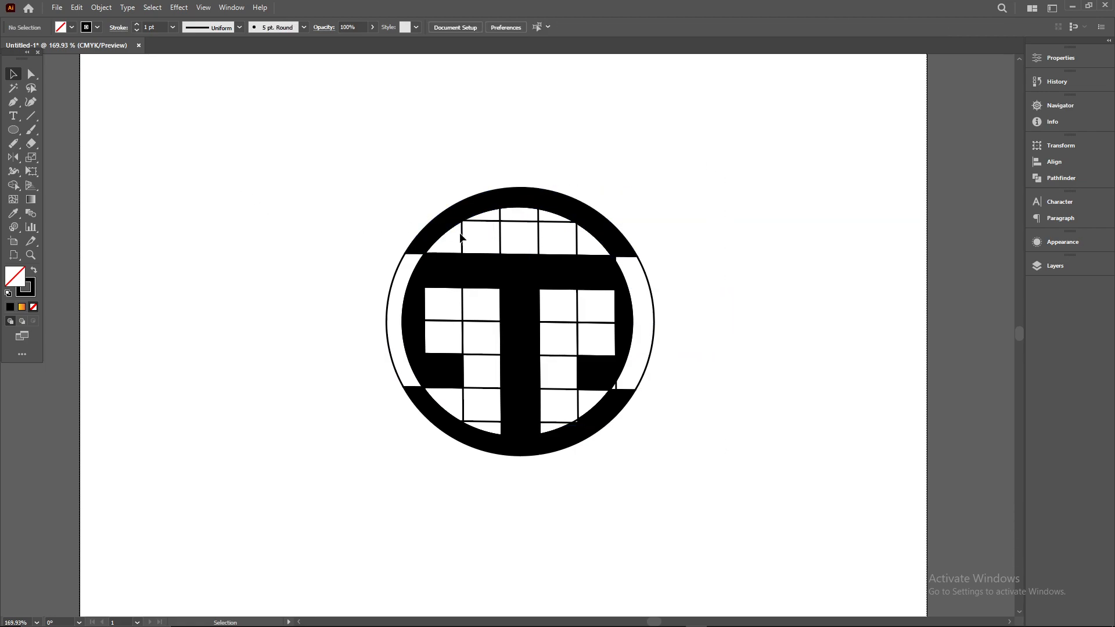
Try to erase the horizontal line in the upper opening with Path Eraser, and undo the erasing.
right_click(14, 145)
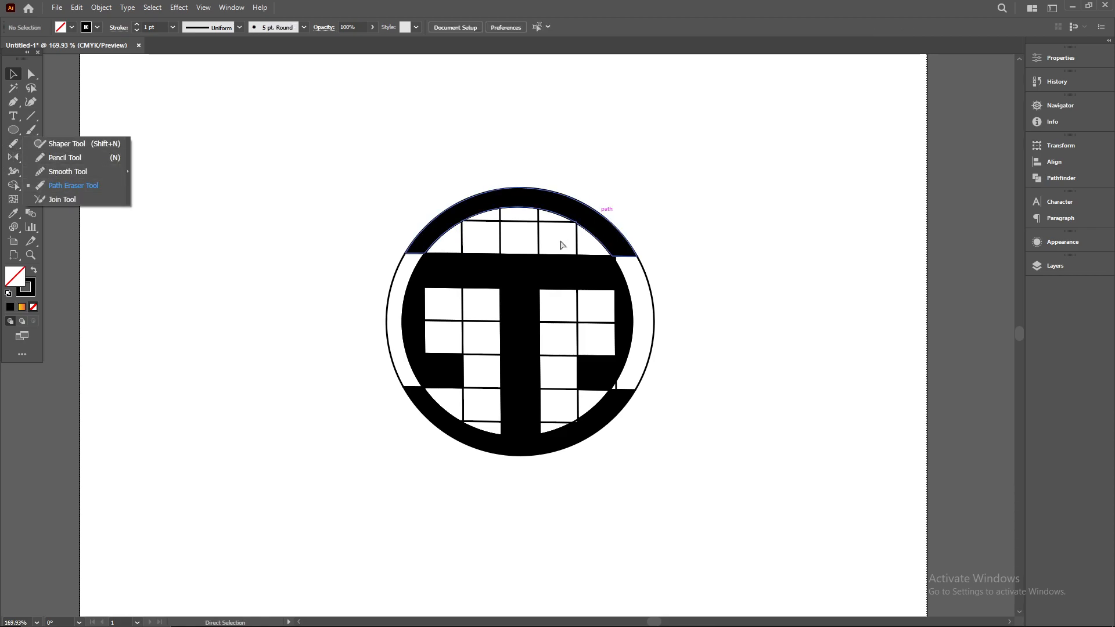
scroll(534, 259, up, 2)
click(445, 232)
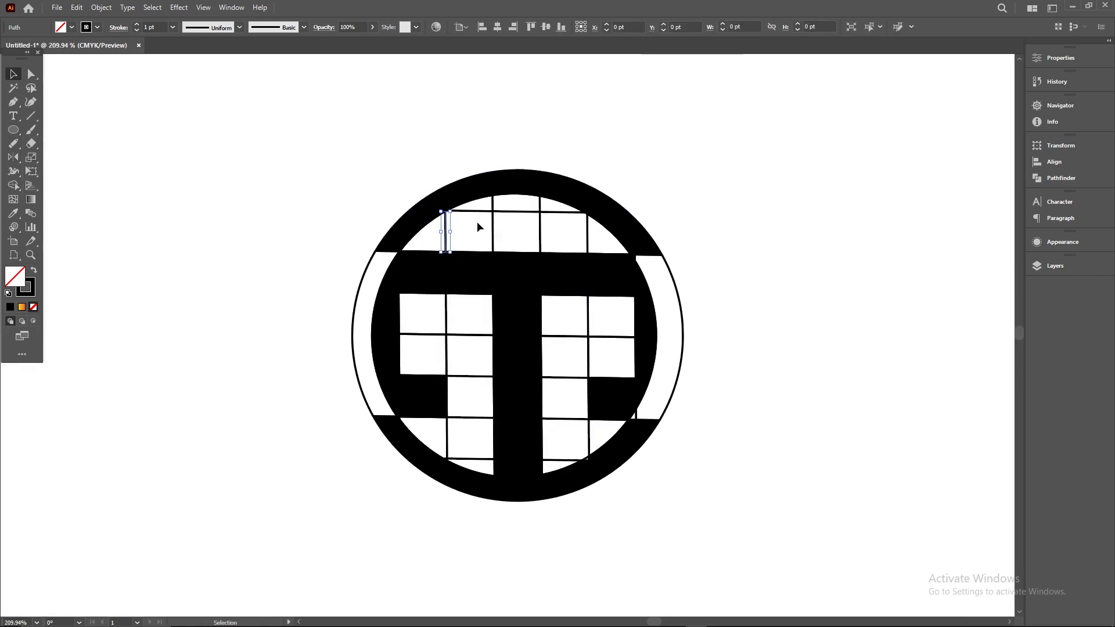
double_click(481, 212)
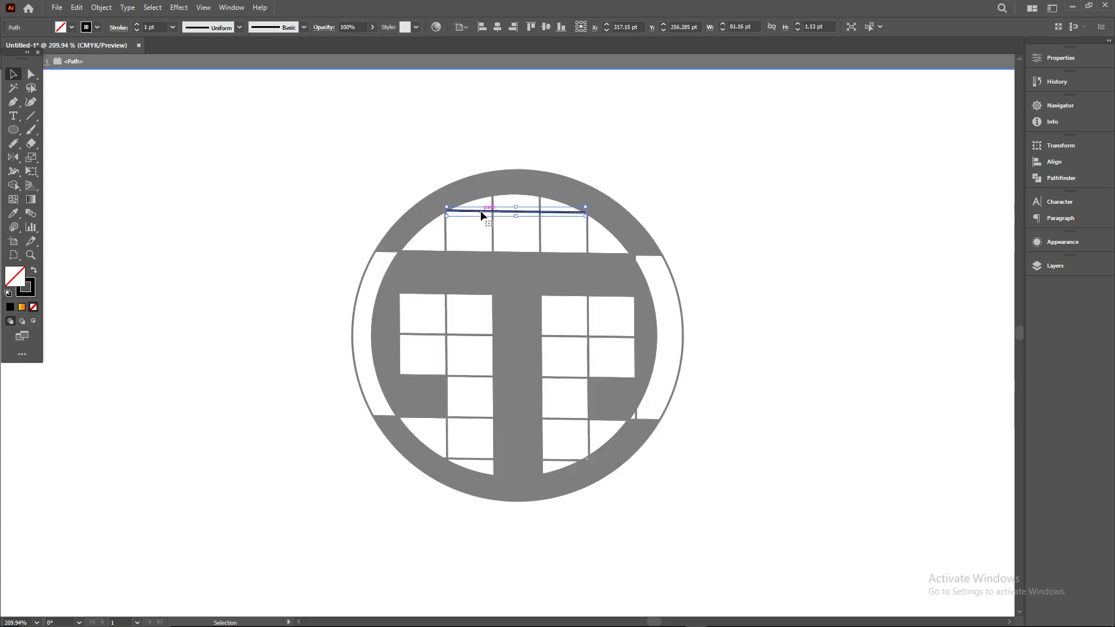
click(16, 144)
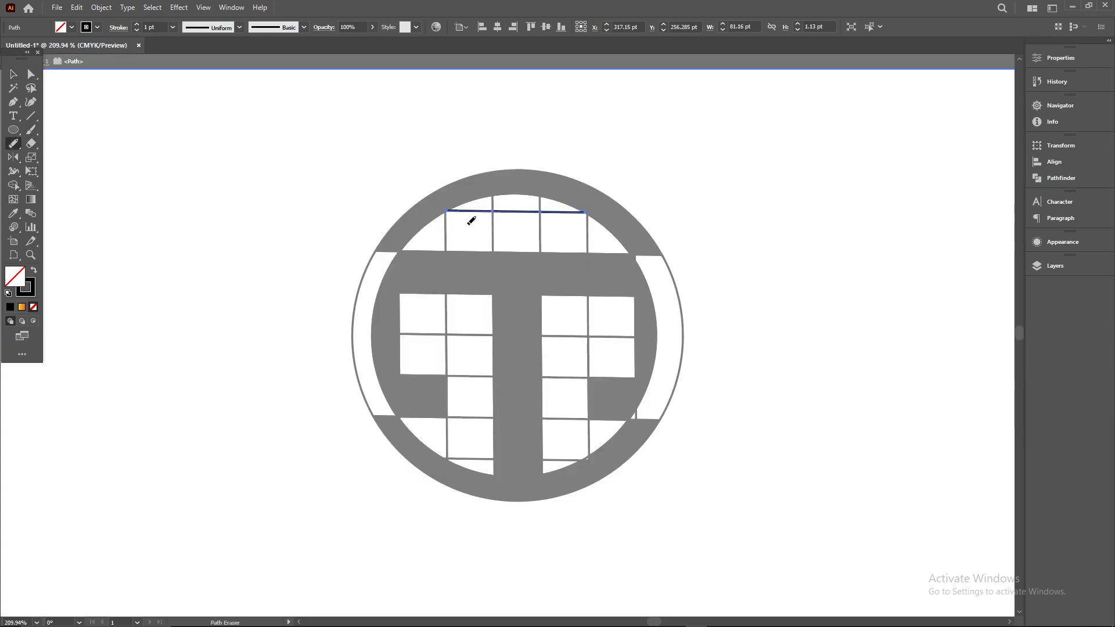
drag(476, 213, 483, 209)
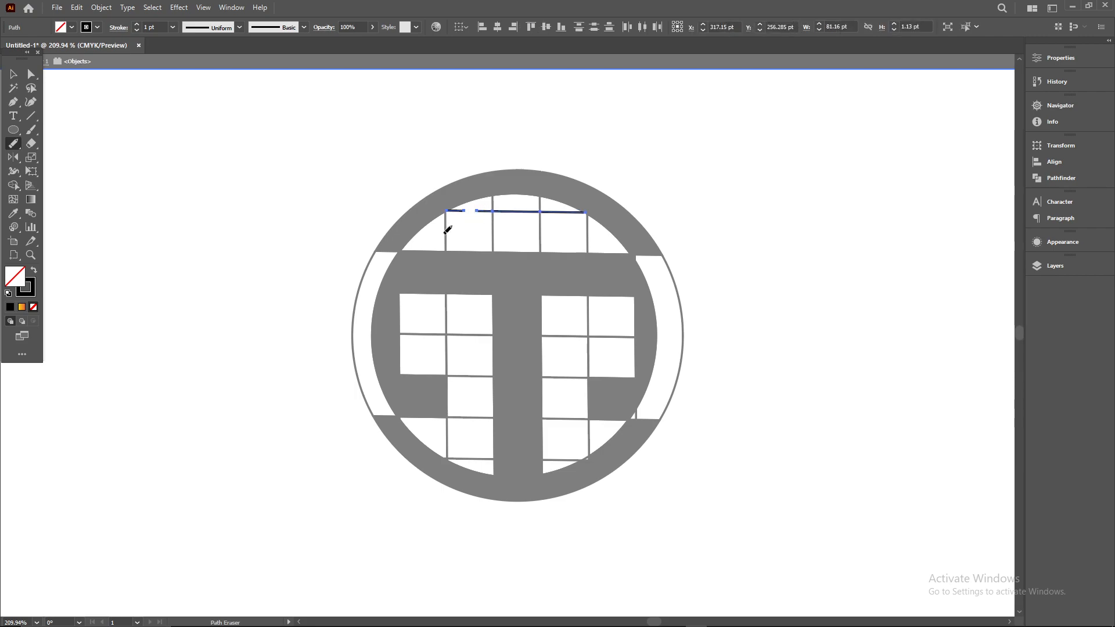
key(ctrl+z)
key(ctrl+z)
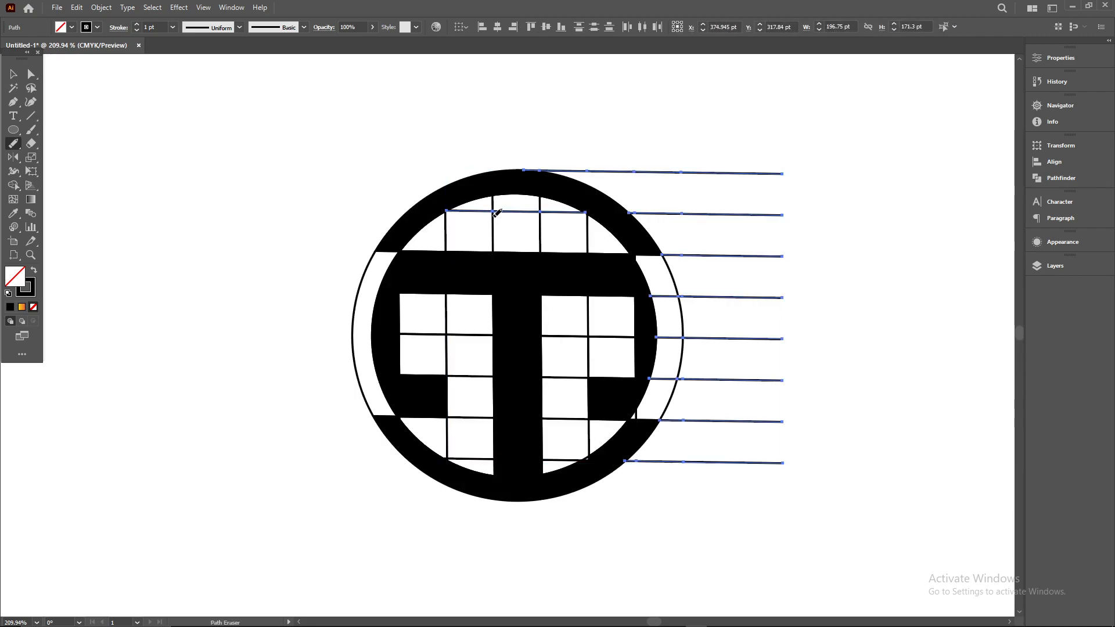
Delete the restored horizontal lines, the grid lines in the upper and lower openings, and the thin outline of the outer circle.
click(11, 71)
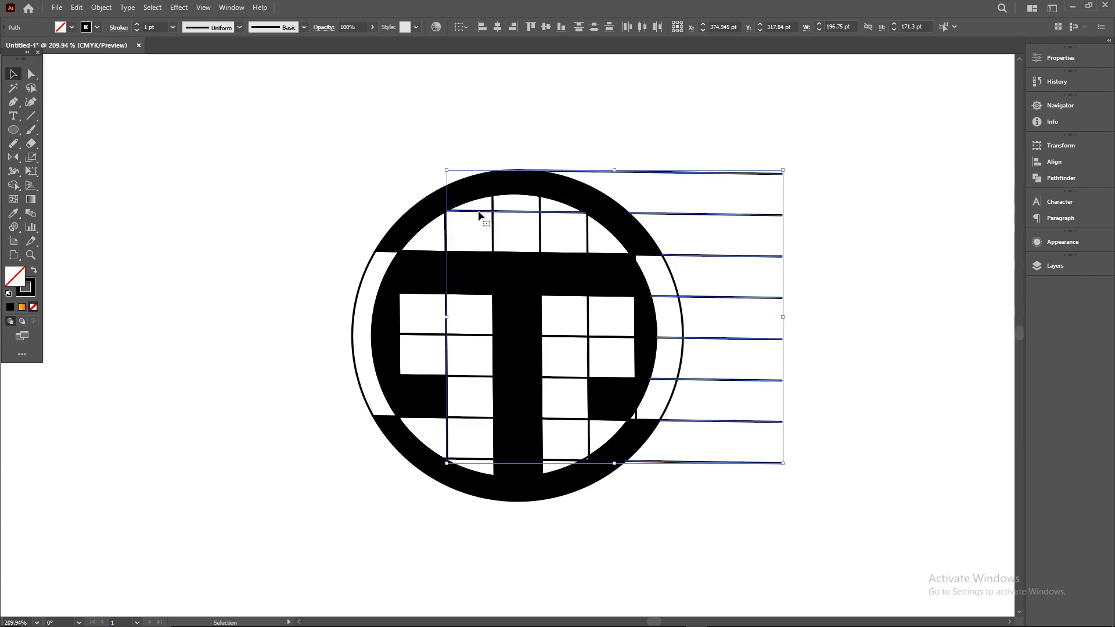
key(ctrl+shift+a)
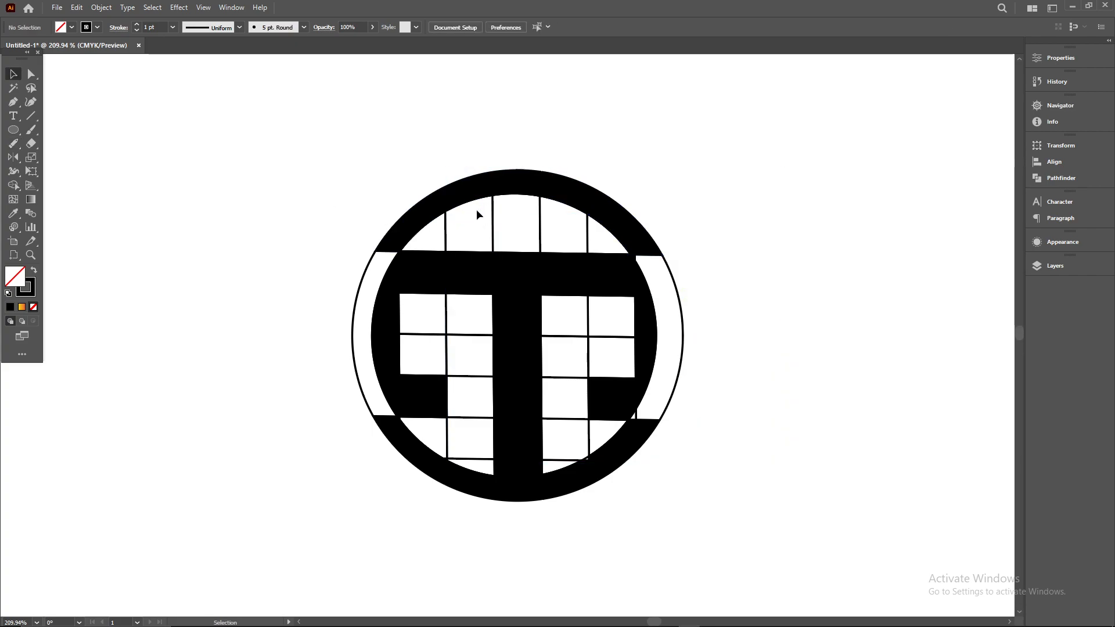
click(494, 220)
shift+click(446, 233)
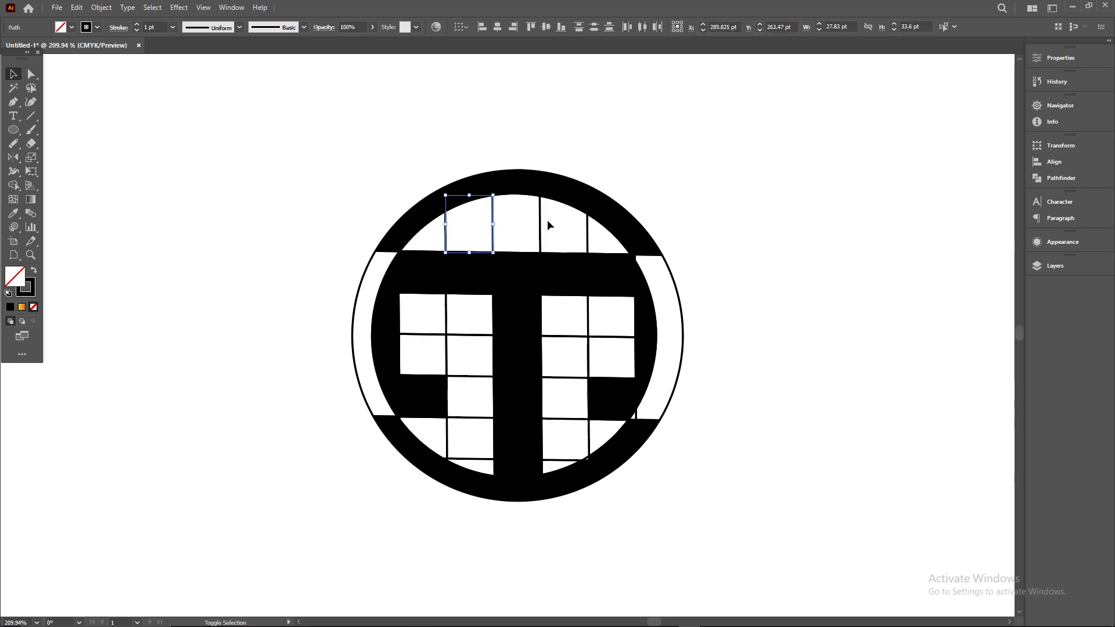
shift+click(588, 232)
shift+click(540, 229)
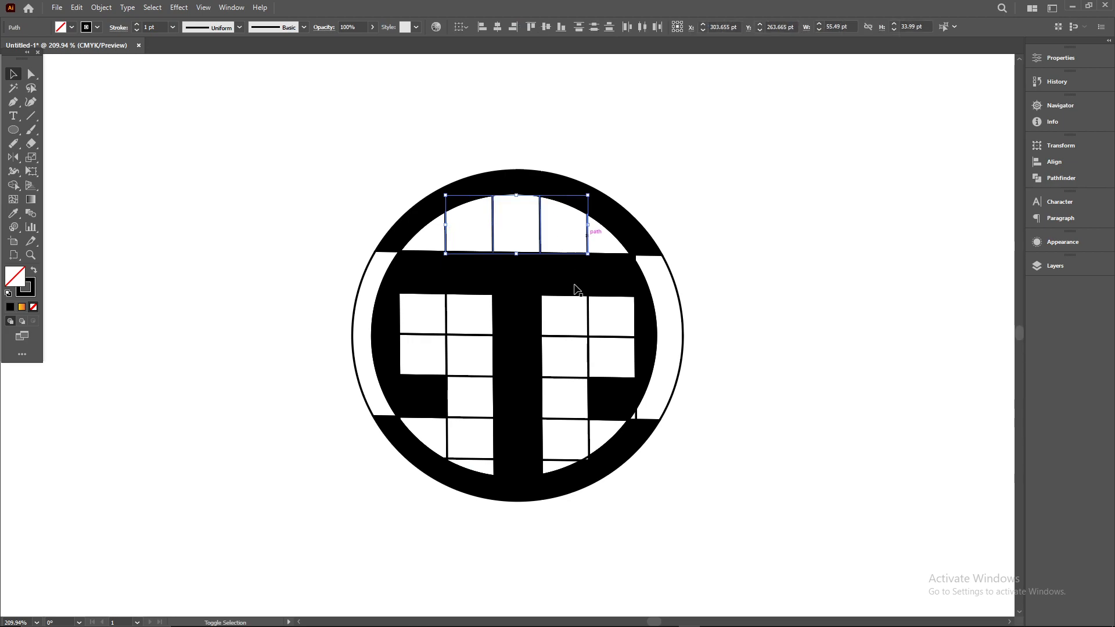
shift+click(588, 338)
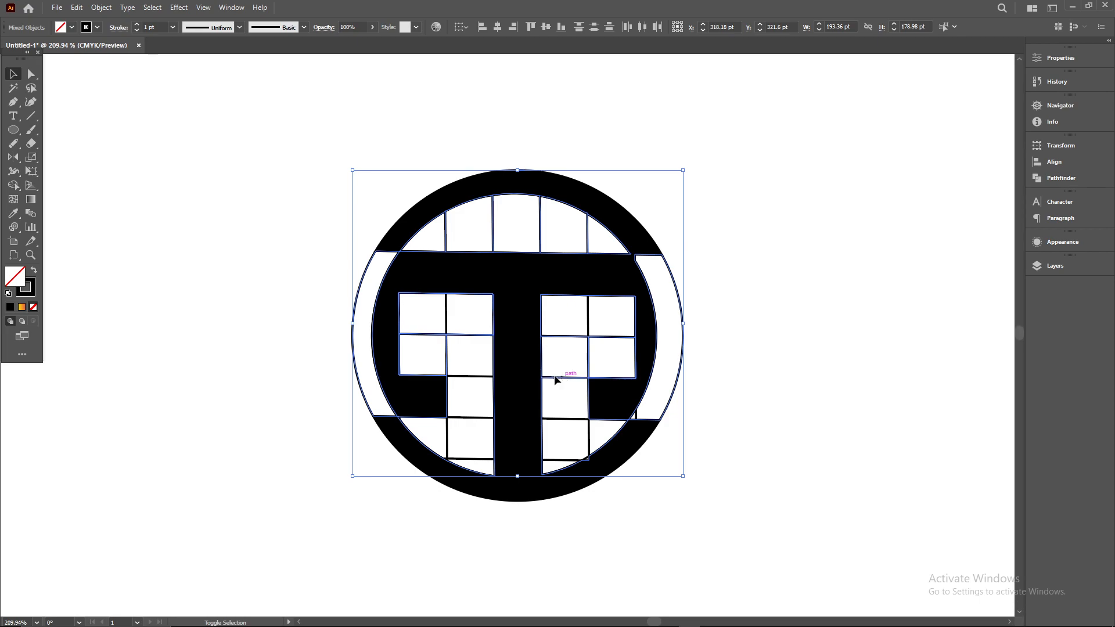
shift+click(471, 417)
shift+click(465, 460)
shift+click(578, 461)
shift+click(574, 418)
key(Delete)
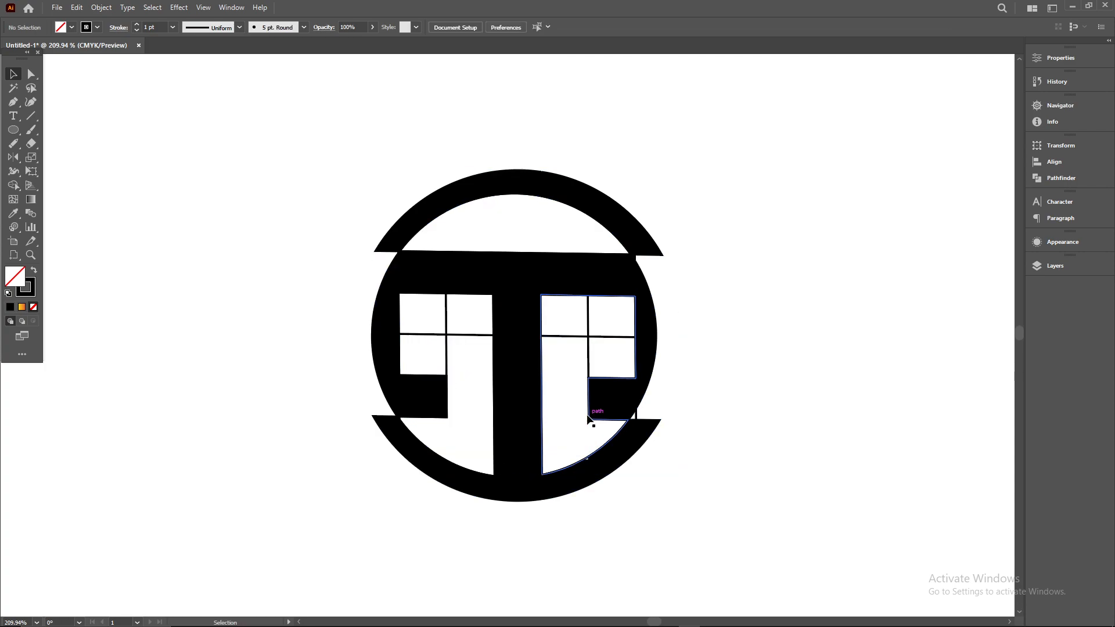
Delete the remaining crossed grid lines in the openings on both sides of the T's stem.
scroll(661, 418, up, 4)
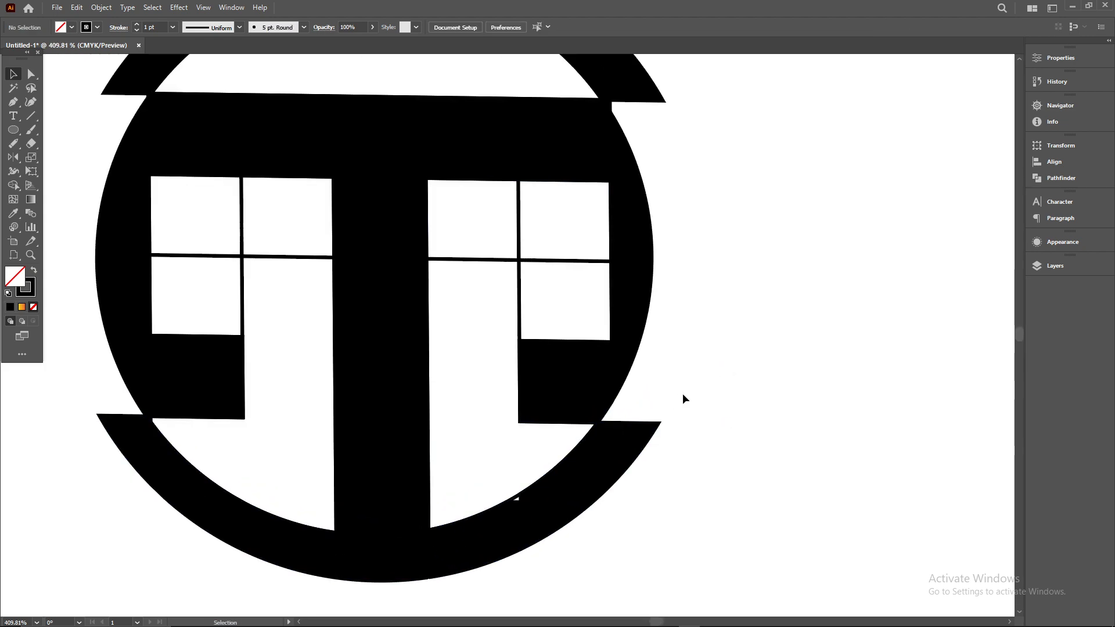
shift+click(503, 258)
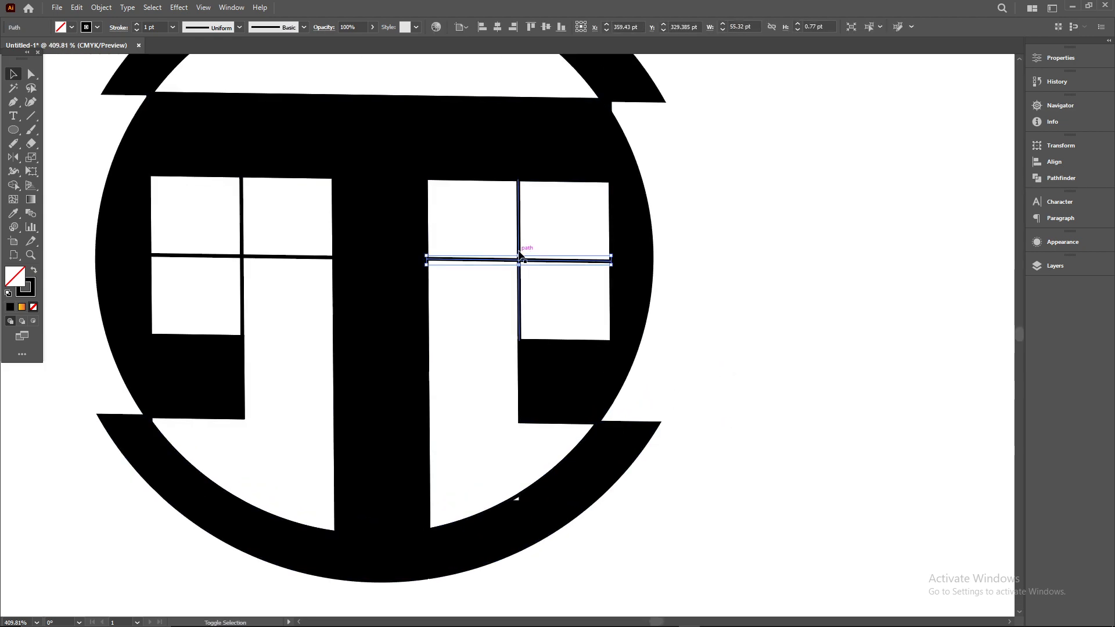
key(Delete)
click(519, 247)
key(Delete)
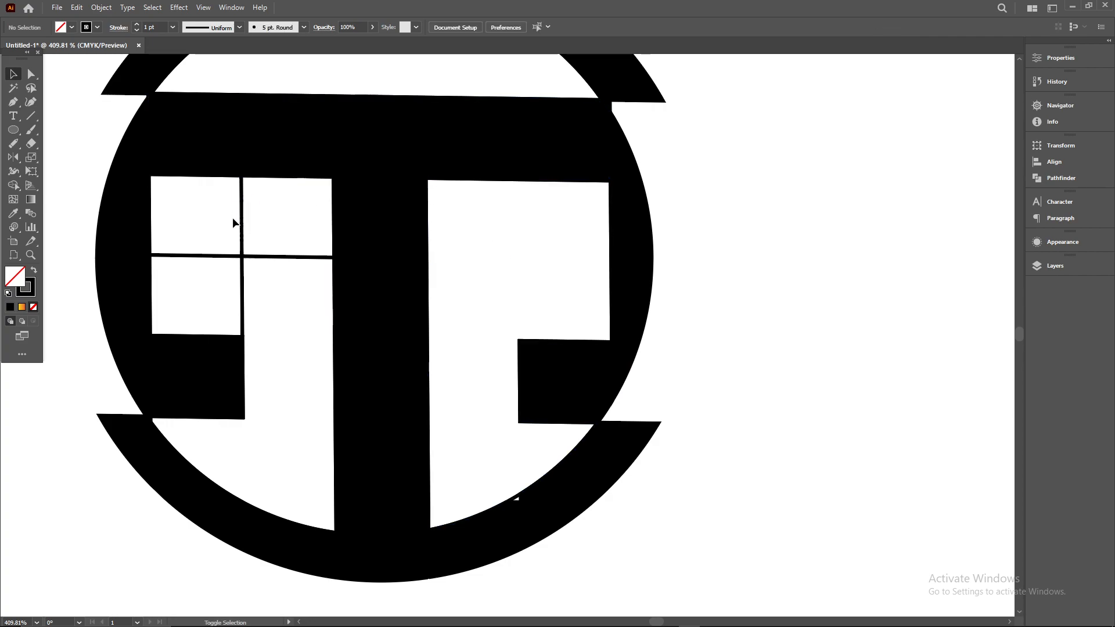
shift+click(241, 255)
shift+click(229, 256)
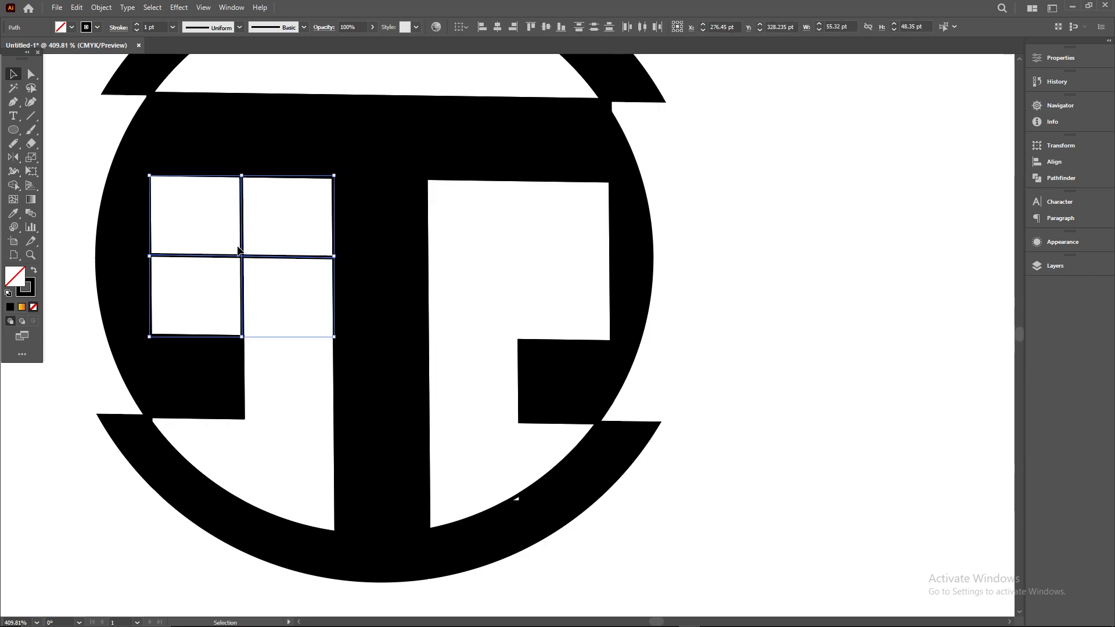
key(Delete)
Select the whole T logo and move it off the artboard, below the earlier logo on the left.
drag(404, 276, 295, 284)
drag(415, 271, 503, 311)
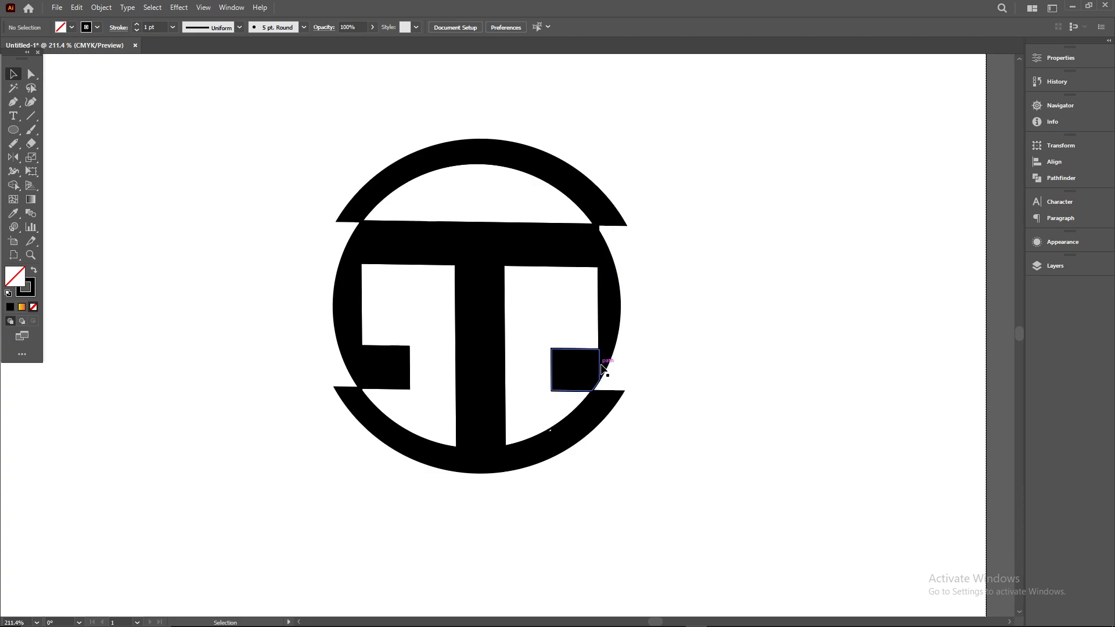
drag(719, 385, 641, 393)
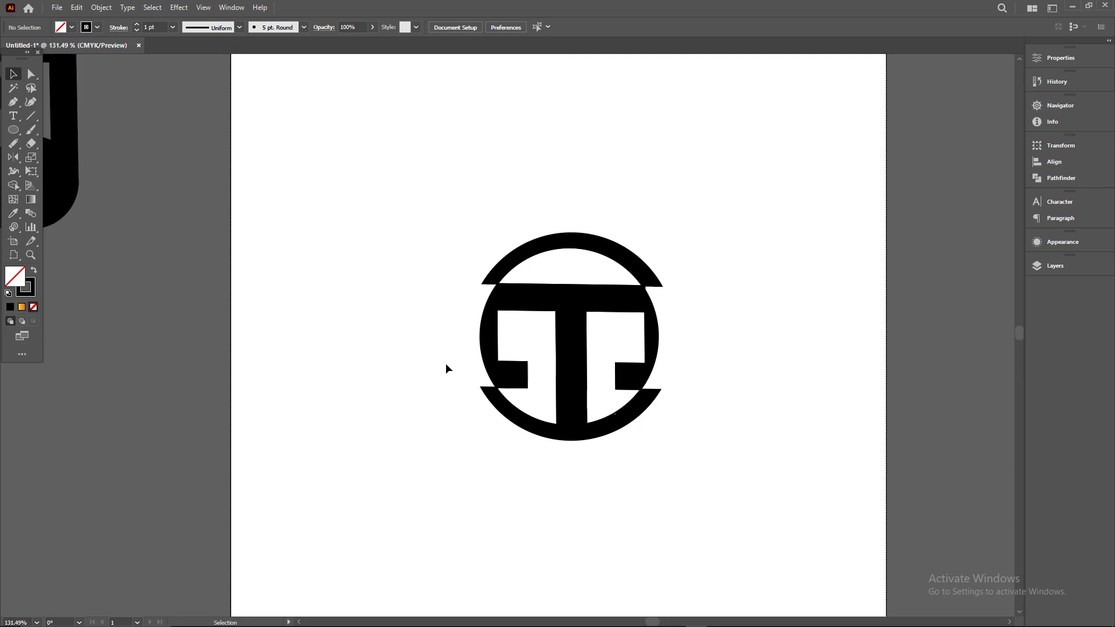
drag(398, 217, 671, 467)
drag(579, 356, 61, 429)
click(56, 7)
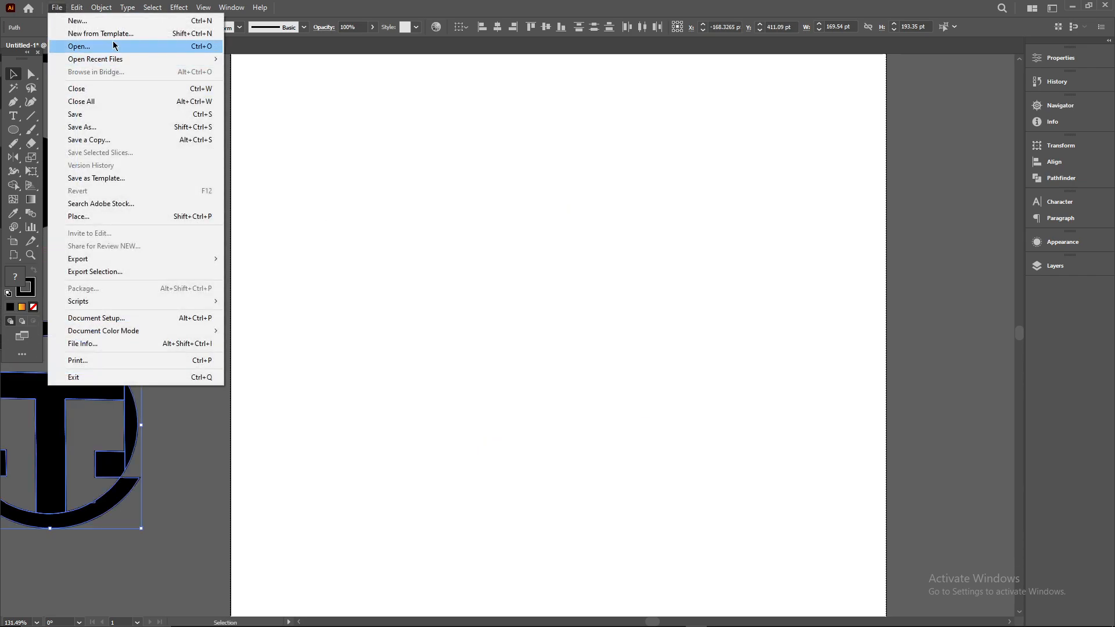
click(123, 220)
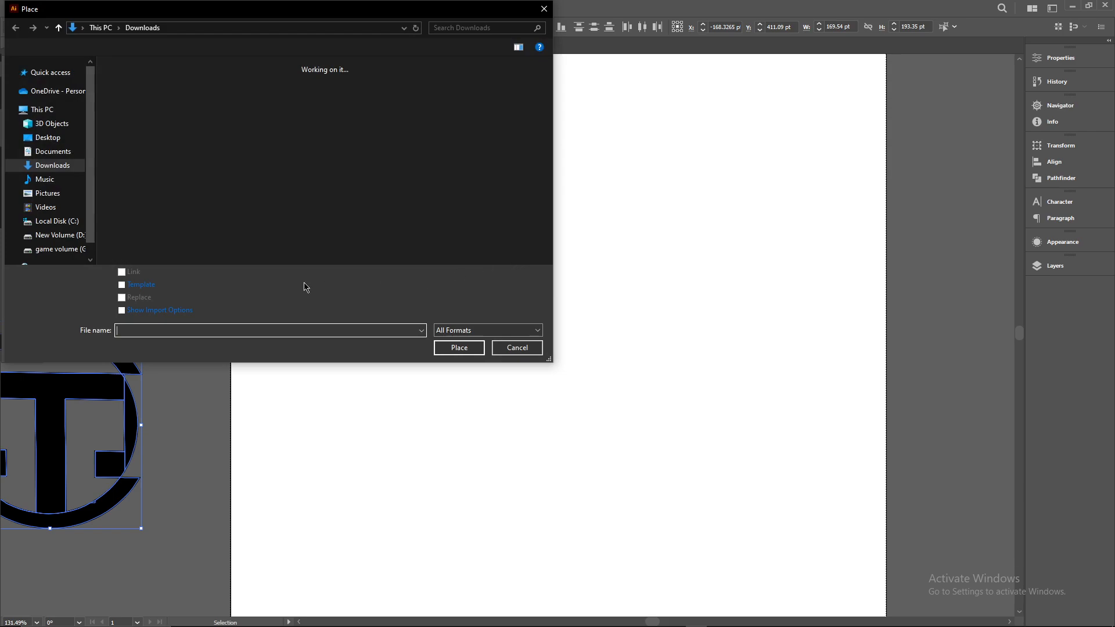
scroll(453, 224, down, 5)
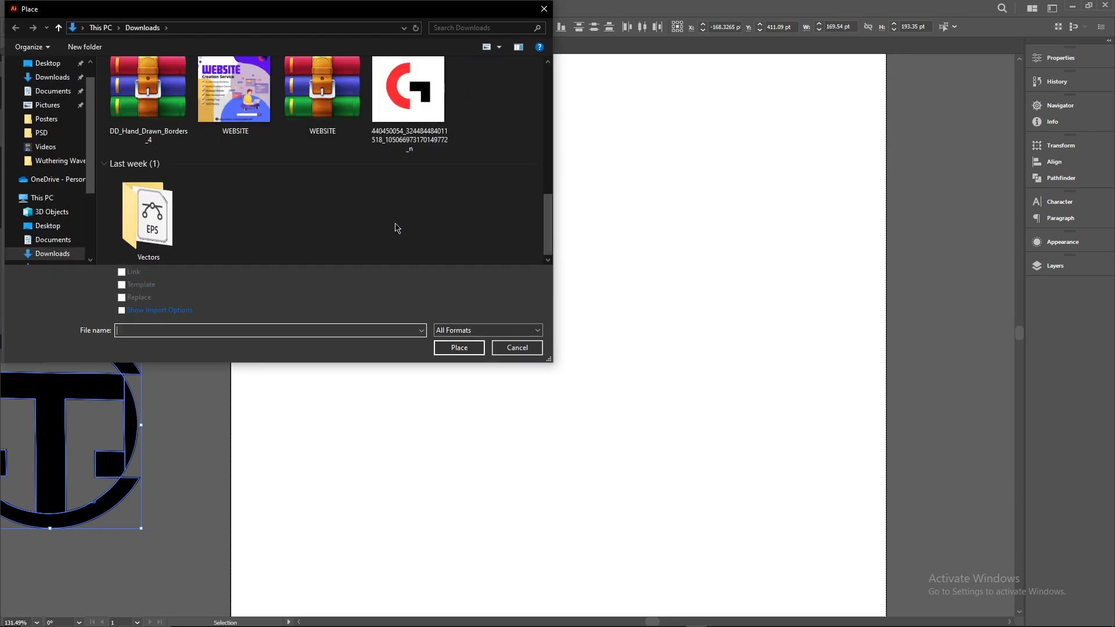
scroll(397, 228, up, 5)
scroll(385, 224, down, 5)
scroll(371, 221, up, 3)
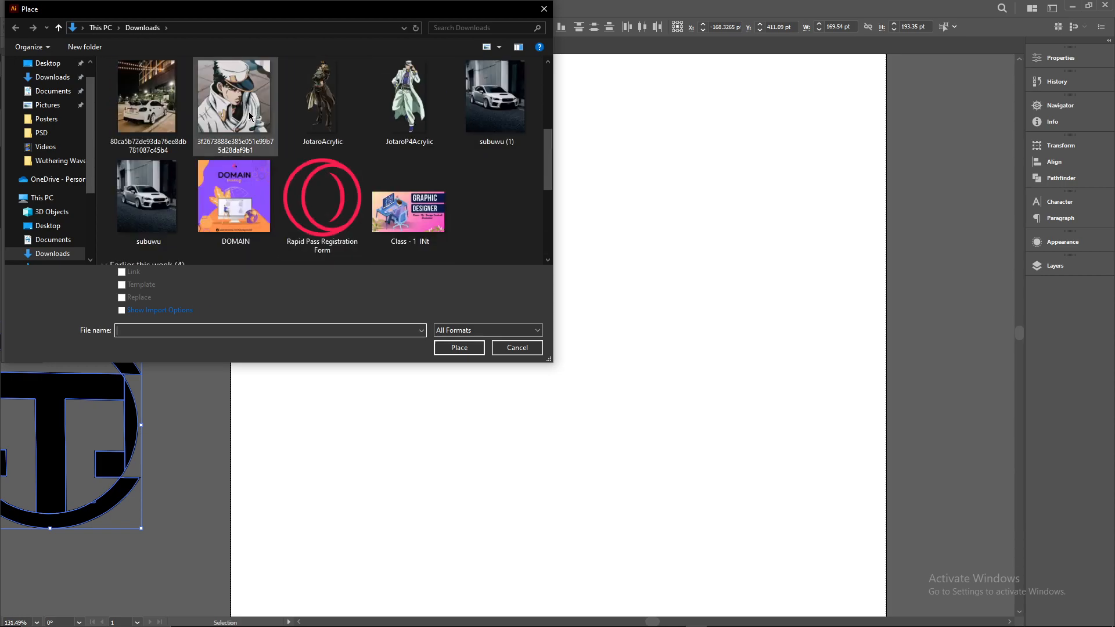
scroll(249, 115, down, 5)
click(544, 9)
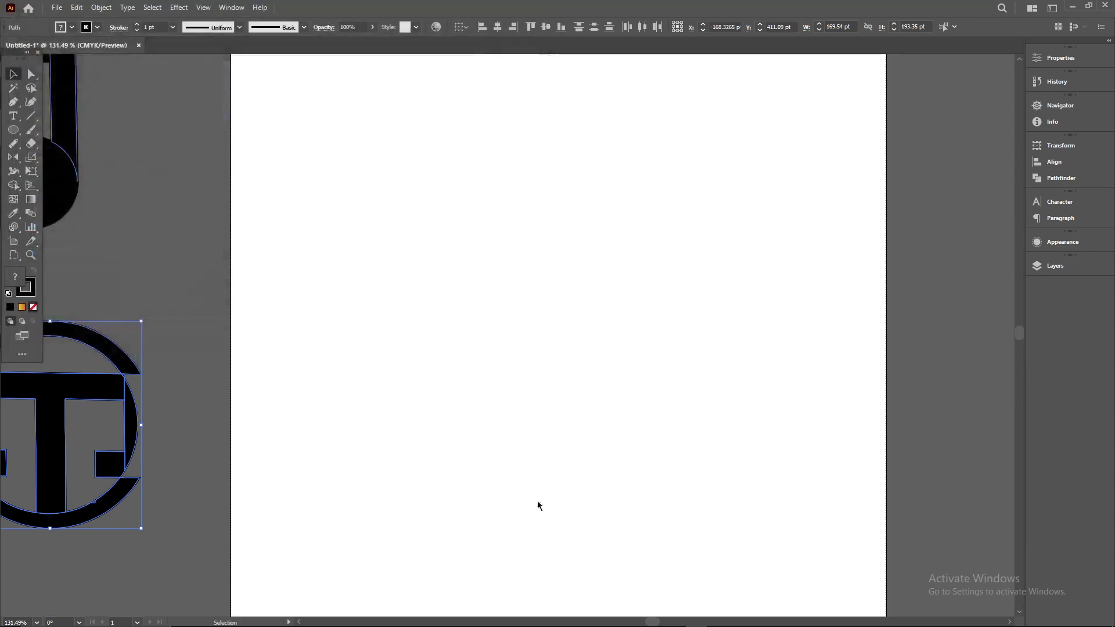
Switch to the Opera browser and search Google Images for "face for logo".
mouse_move(481, 618)
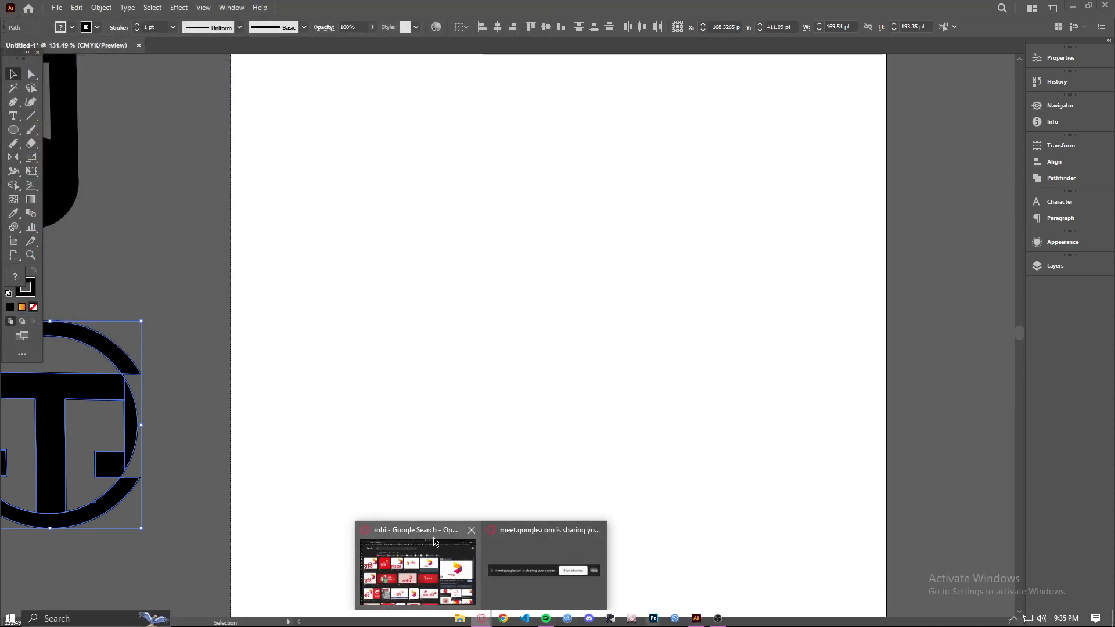
click(440, 555)
click(638, 23)
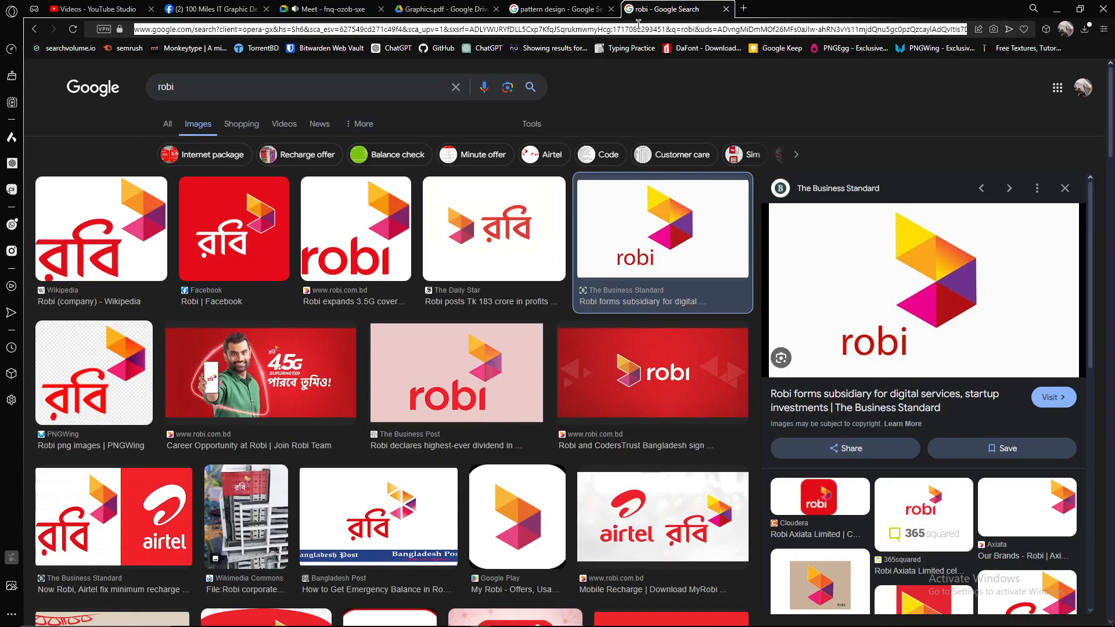
text(face f)
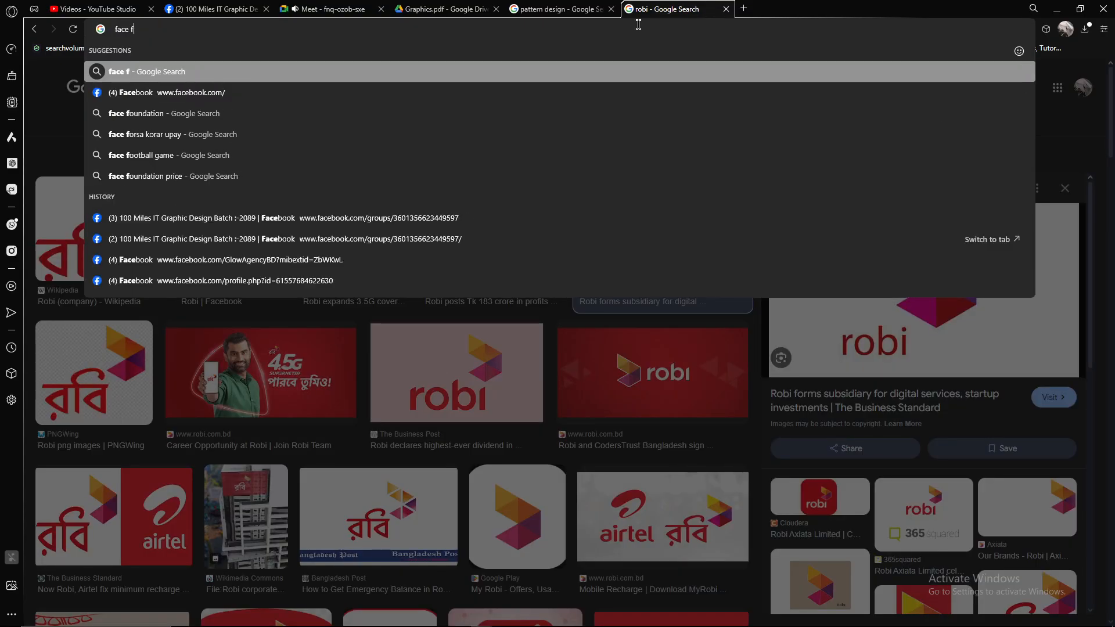
text(or lo)
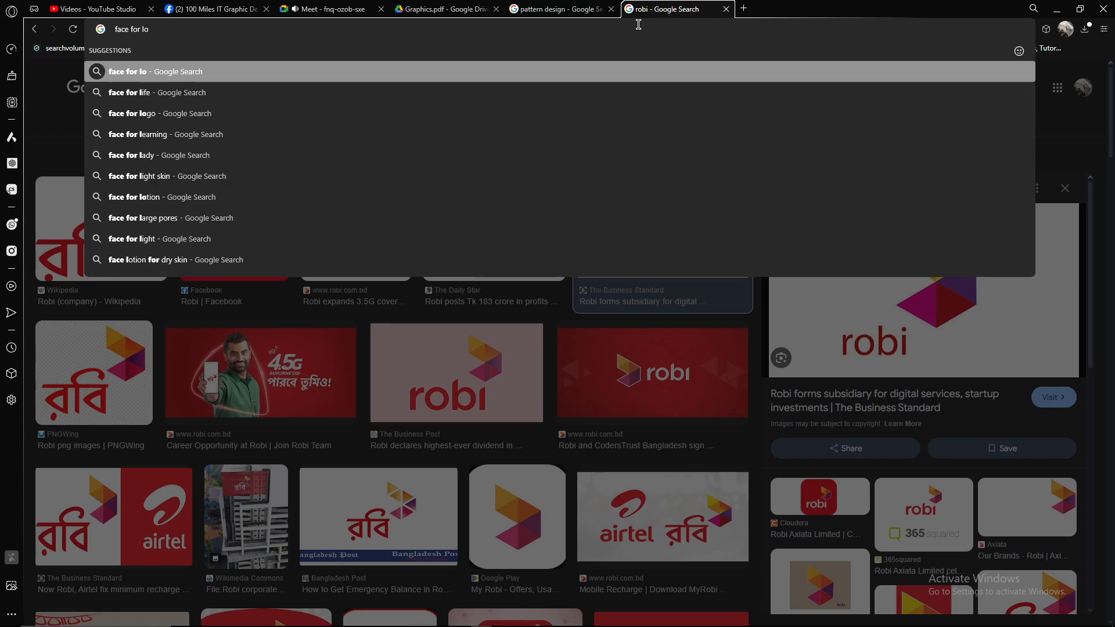
key(Down)
key(Down)
key(Return)
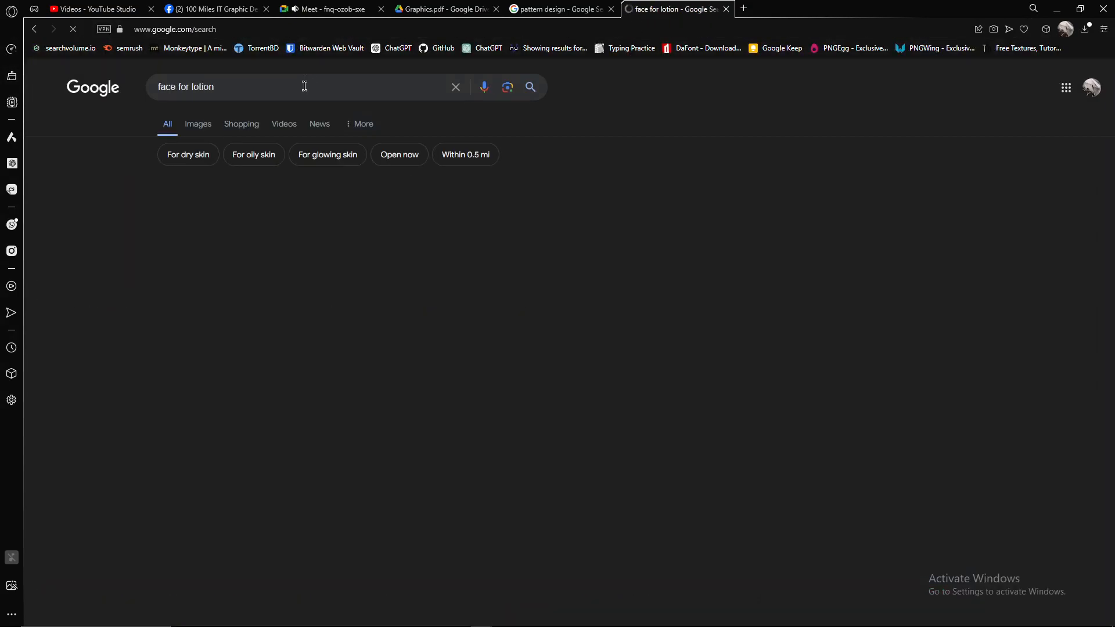
drag(214, 88, 196, 95)
key(BackSpace)
text(ogo)
key(Return)
click(197, 125)
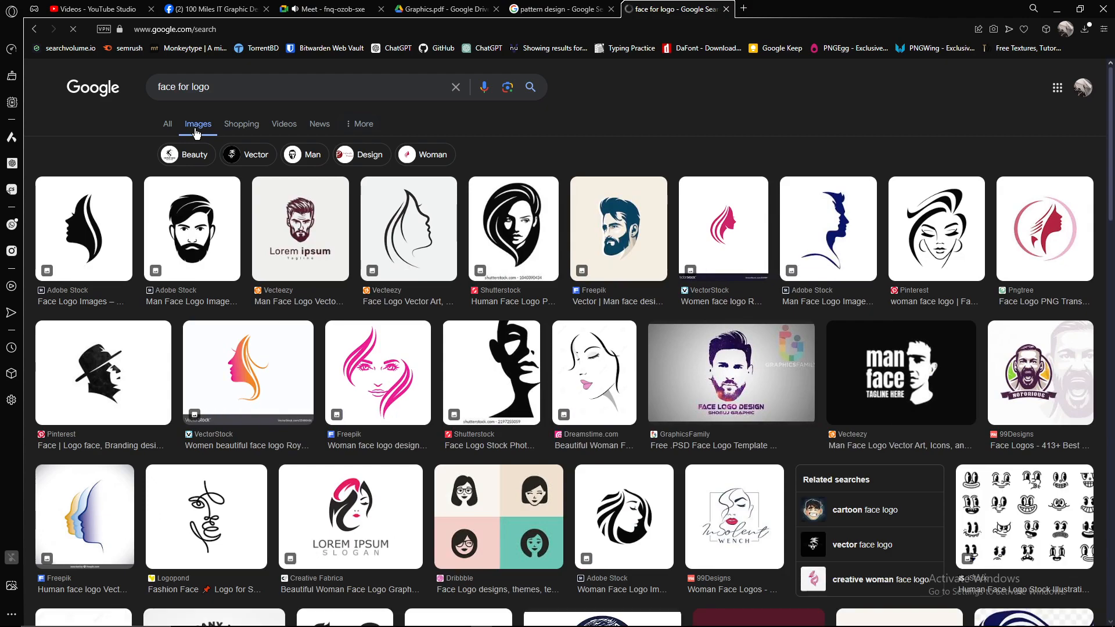
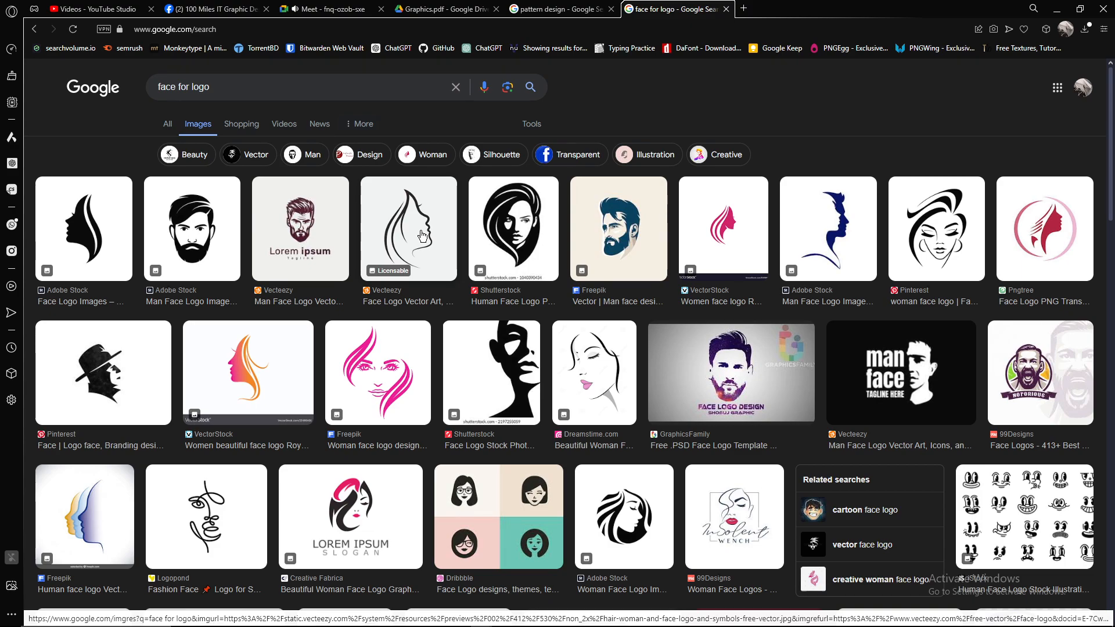
Open the Vecteezy line-art image of a woman's profile and save it to Downloads as a JPEG under its suggested file name.
click(422, 235)
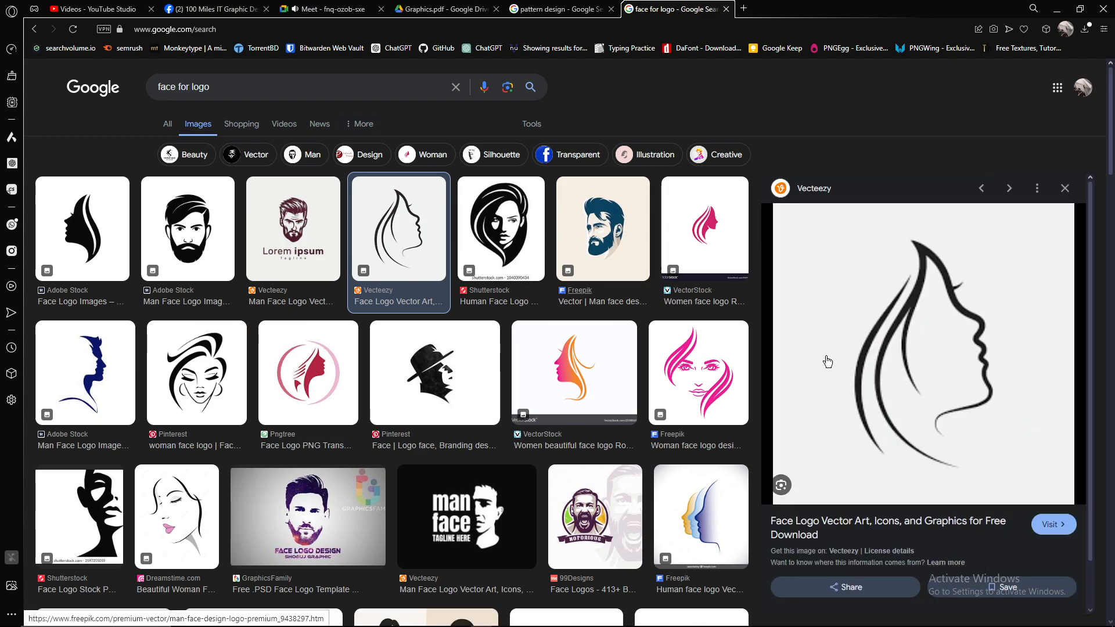
key(alt+Tab)
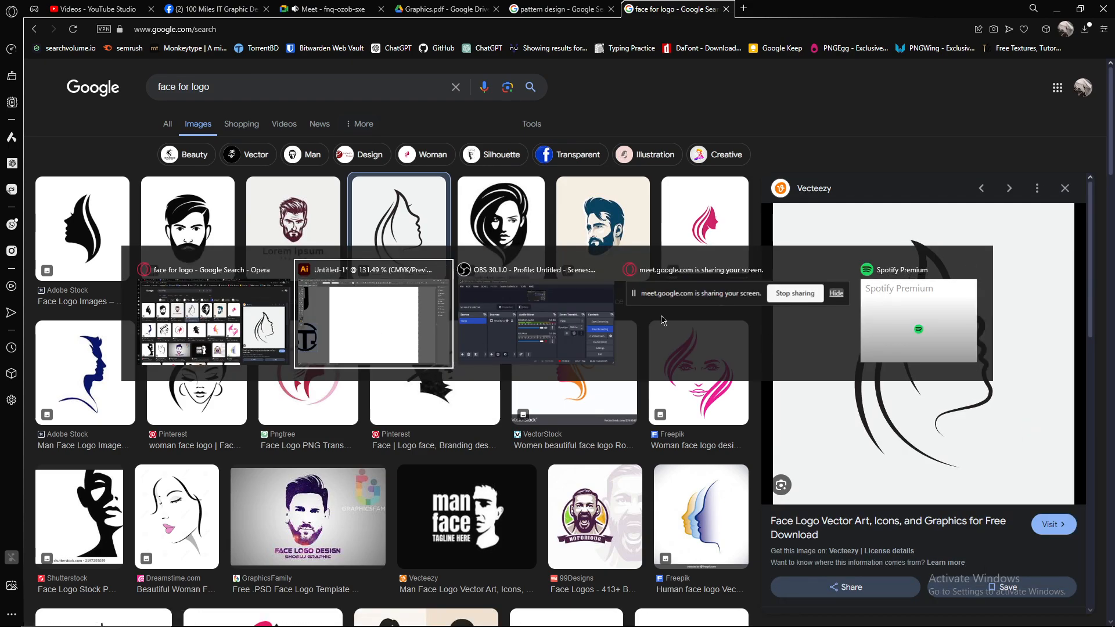
key(alt+shift+Tab)
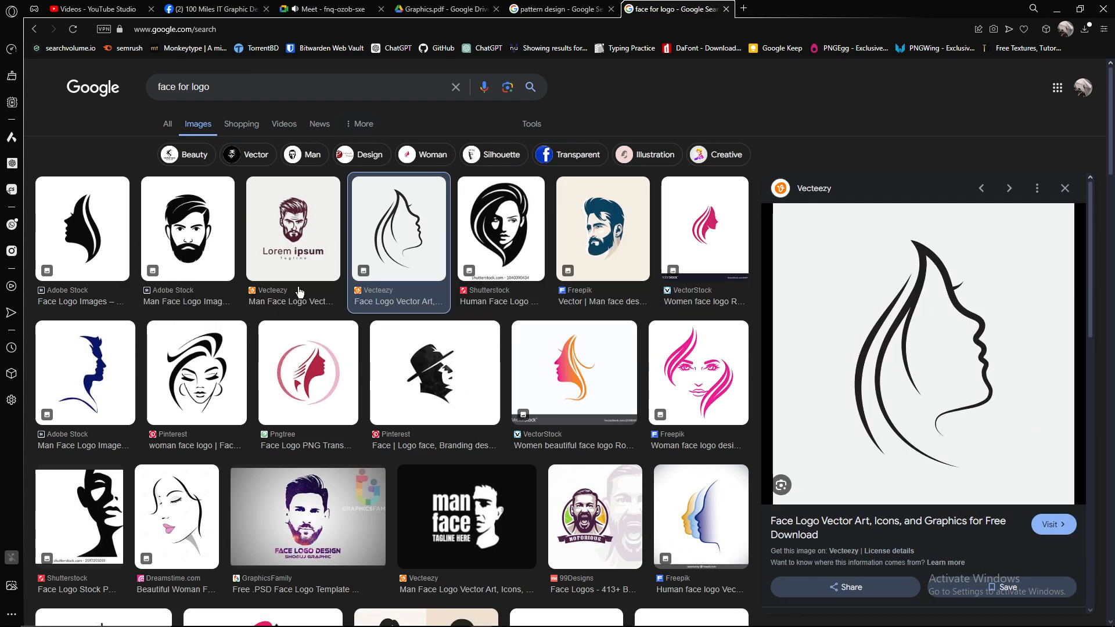
right_click(970, 330)
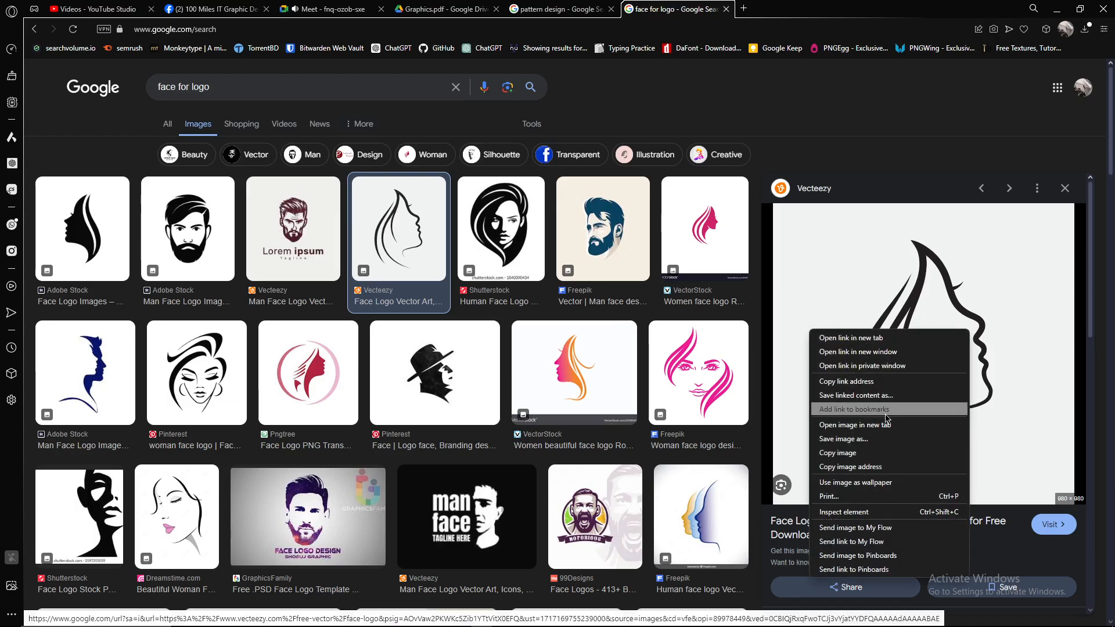
click(883, 439)
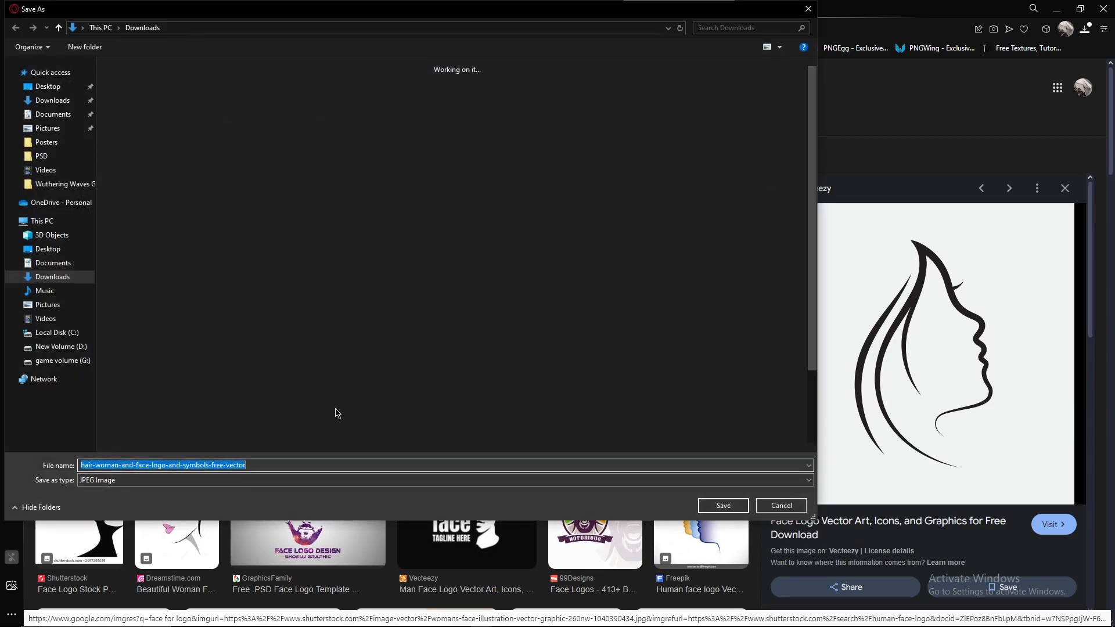
click(724, 507)
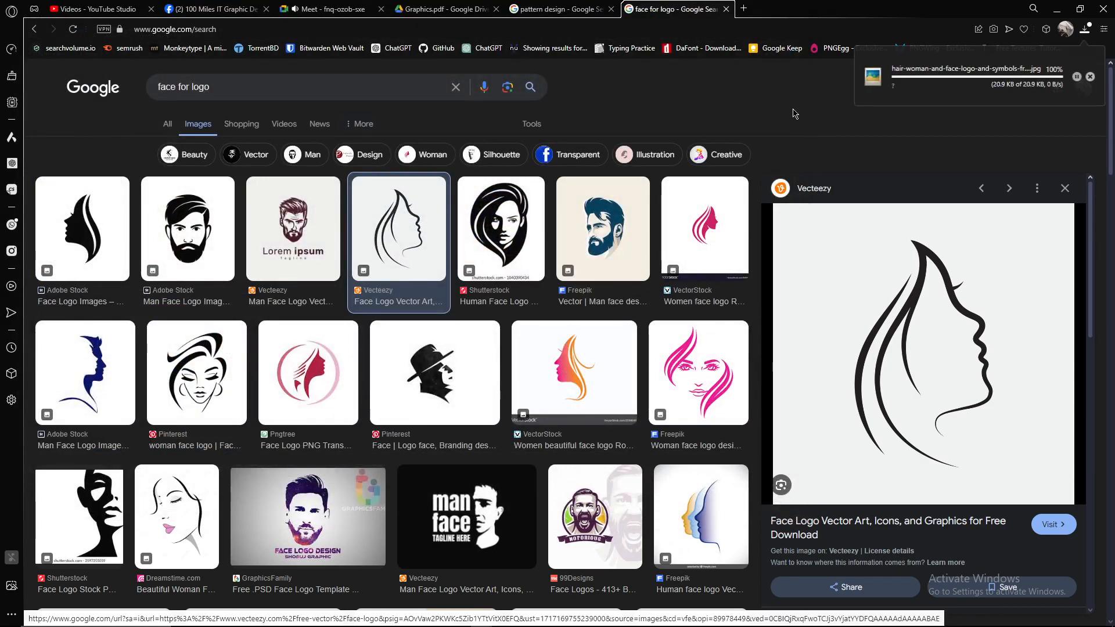
Switch to Illustrator and place the linked image hair-woman-and-face-logo-and-symbols-free-vector on the artboard.
key(alt+Tab)
click(58, 7)
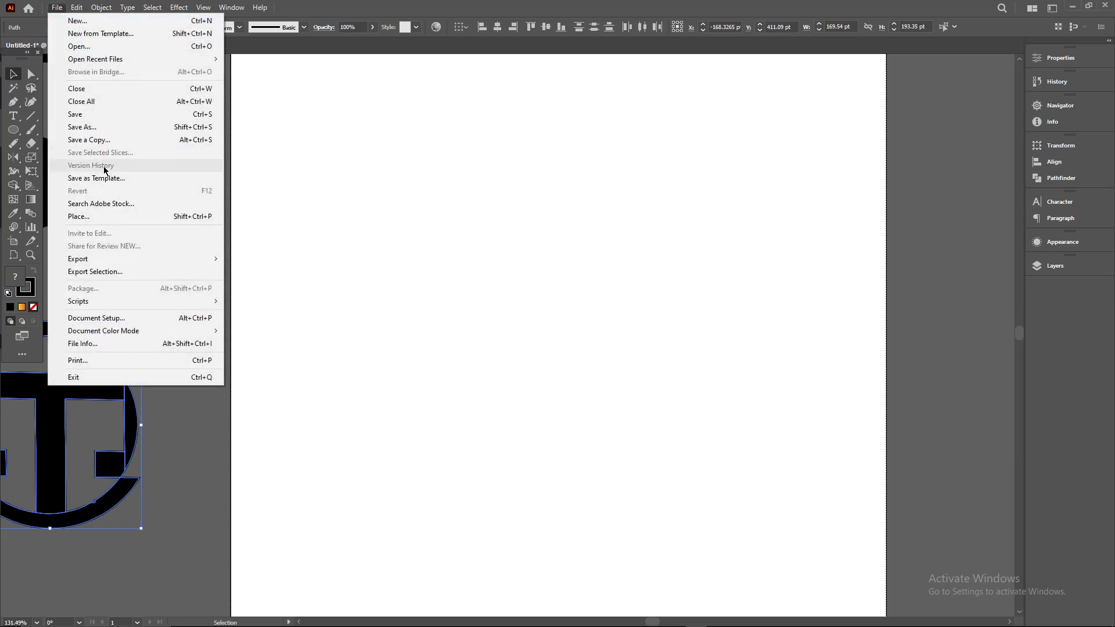
click(78, 216)
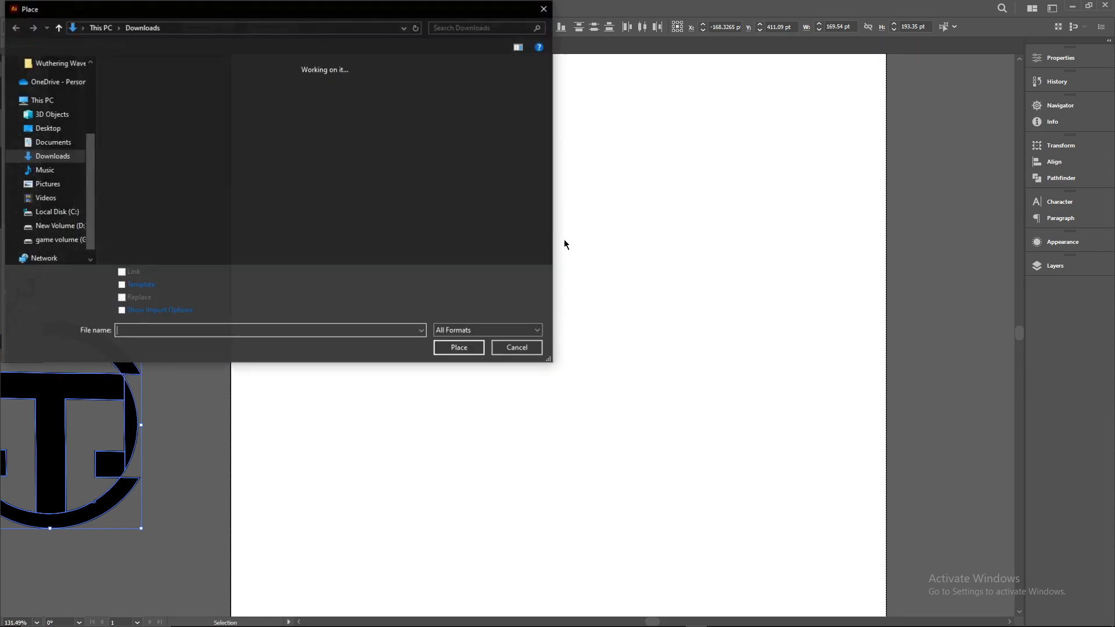
click(133, 113)
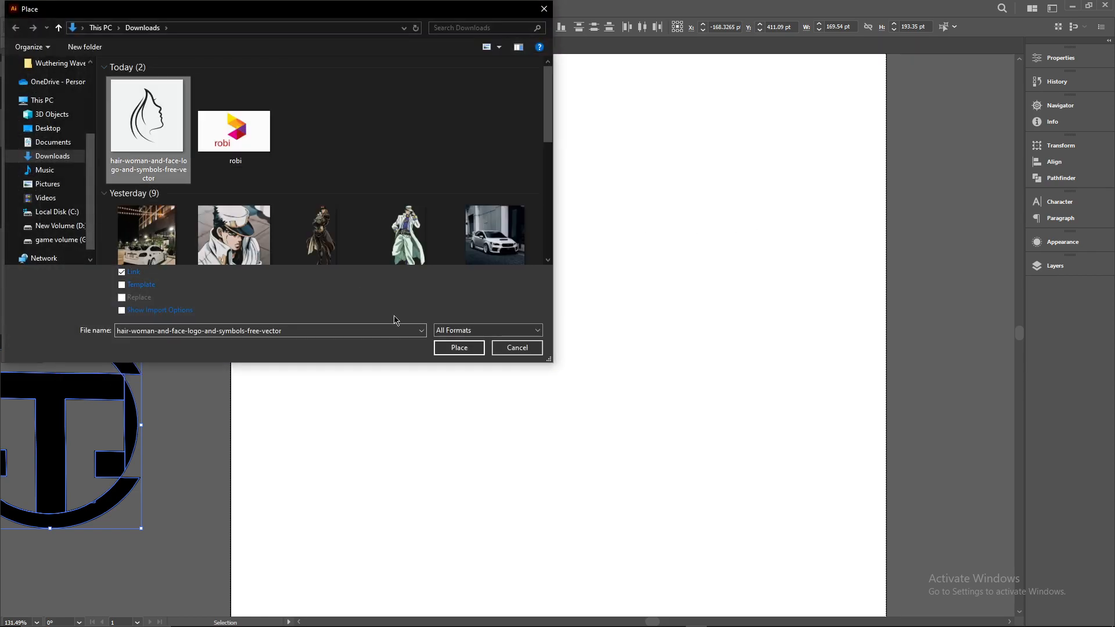
click(459, 348)
click(504, 240)
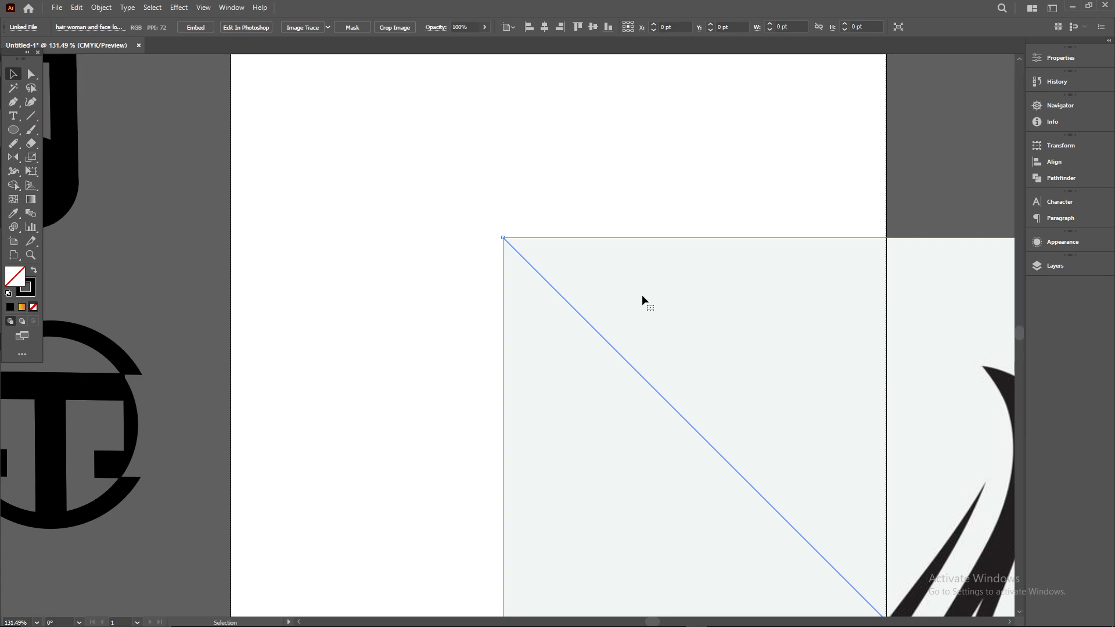
Scale the placed face image down to about 477 pt square and position it near the middle of the artboard.
drag(828, 460, 378, 152)
scroll(841, 347, down, 5)
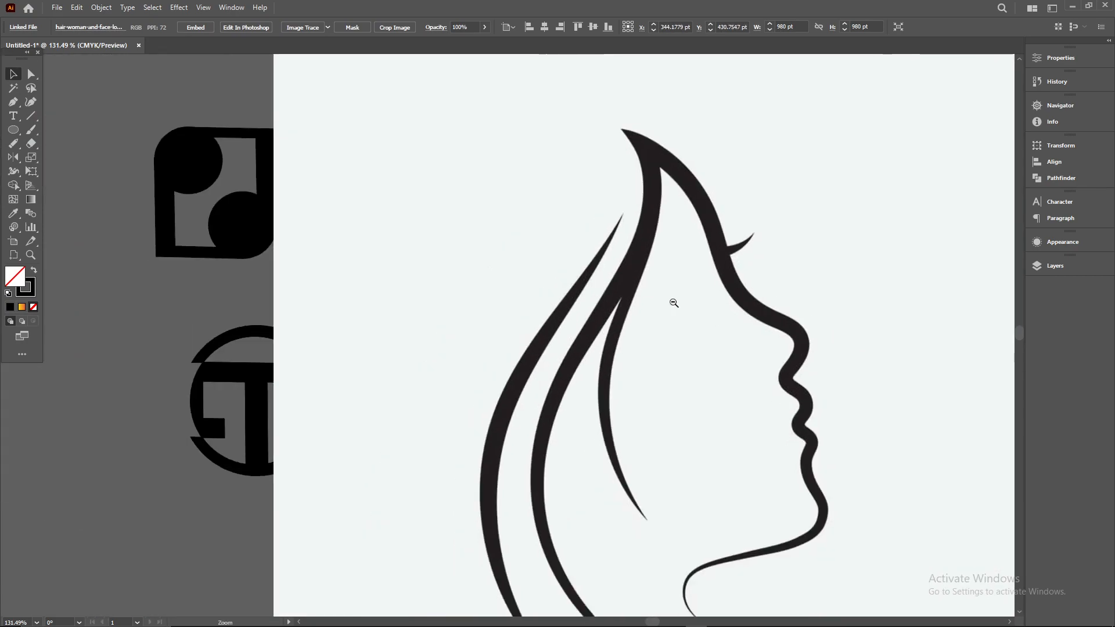
drag(887, 566, 402, 162)
drag(332, 110, 716, 380)
key(Return)
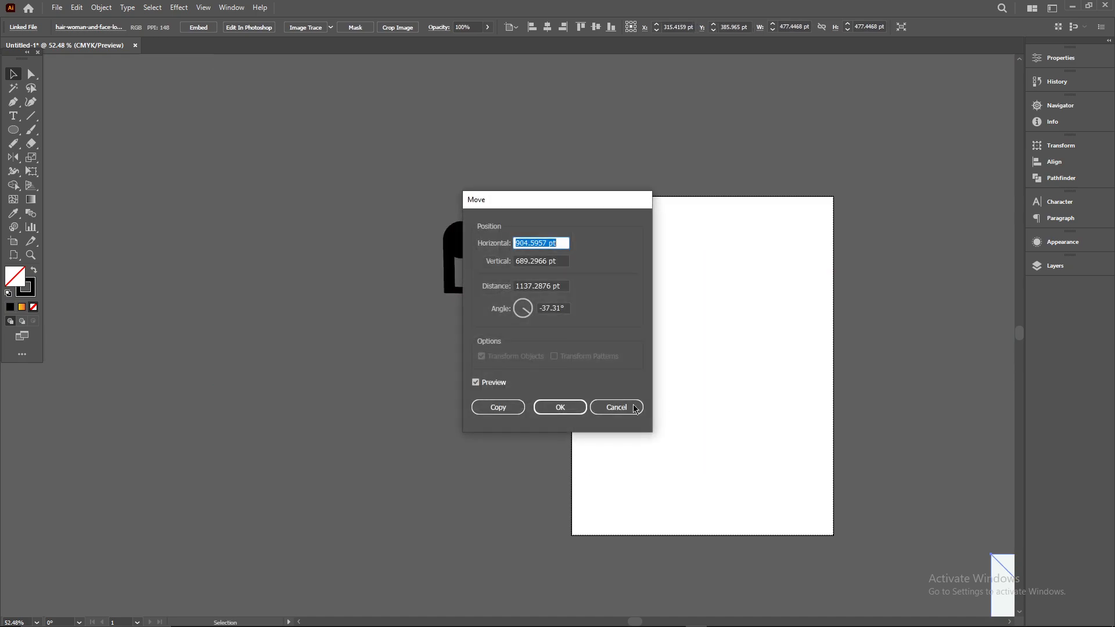
click(619, 406)
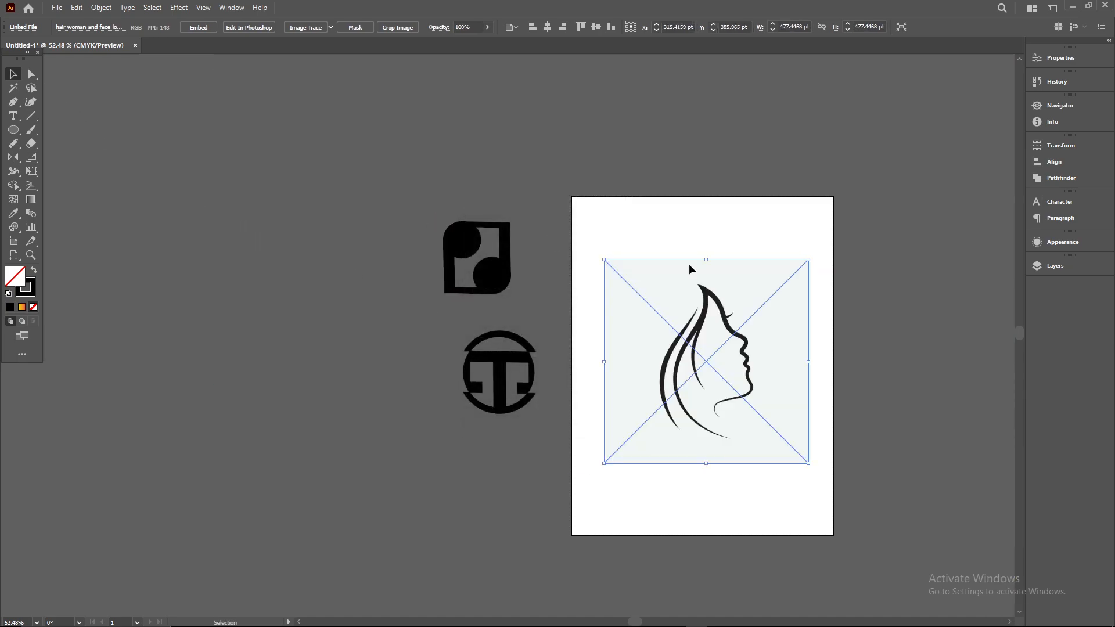
click(840, 305)
Draw an unfilled black-outlined circle about 18 pt across in the blank area above the face image.
drag(887, 310, 1016, 303)
click(14, 130)
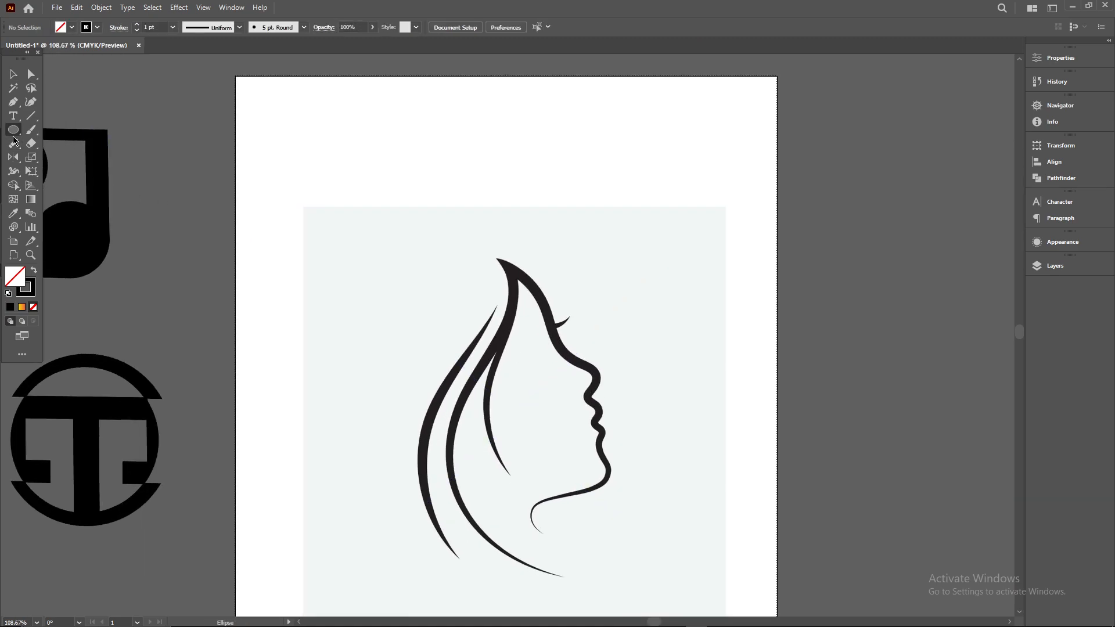
drag(443, 116, 459, 132)
click(14, 73)
drag(451, 123, 713, 177)
click(875, 355)
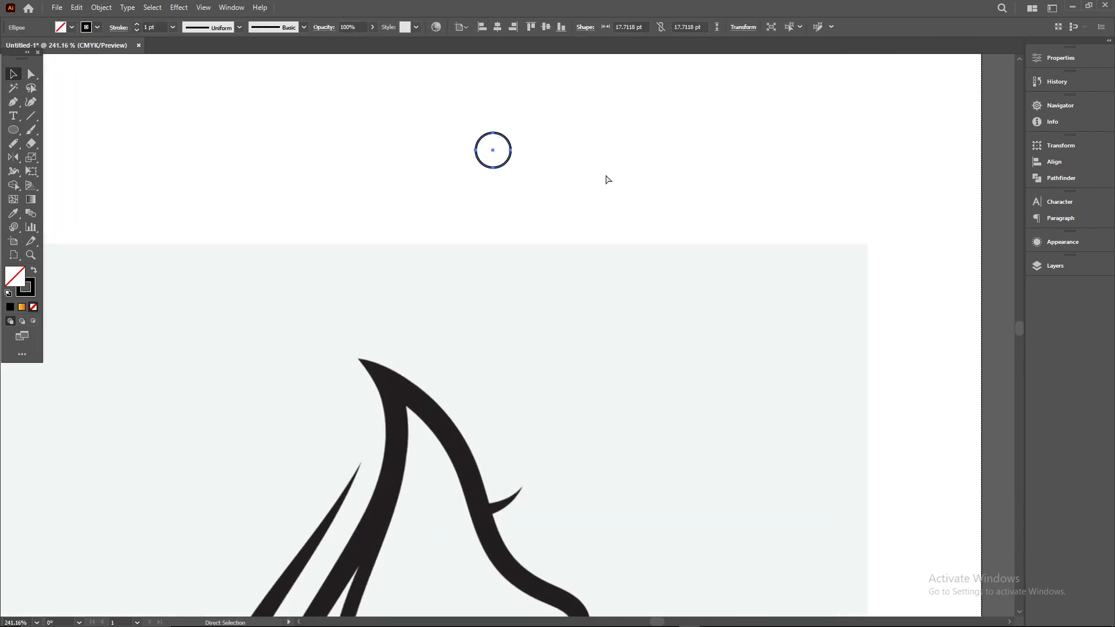
Add a smaller concentric copy of the circle inside it.
mouse_move(510, 166)
mouse_down()
mouse_move(500, 158)
mouse_move(511, 168)
mouse_up()
key(a)
key(v)
drag(509, 167, 505, 163)
click(547, 165)
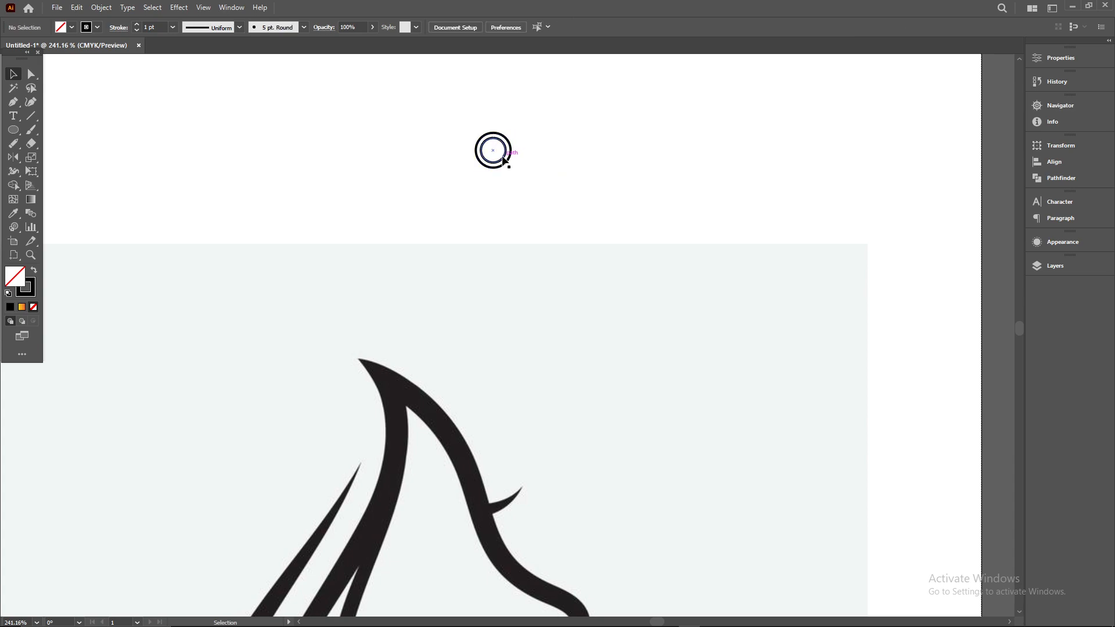
Add further smaller concentric circles inside the first two and group all the rings.
key(a)
click(495, 158)
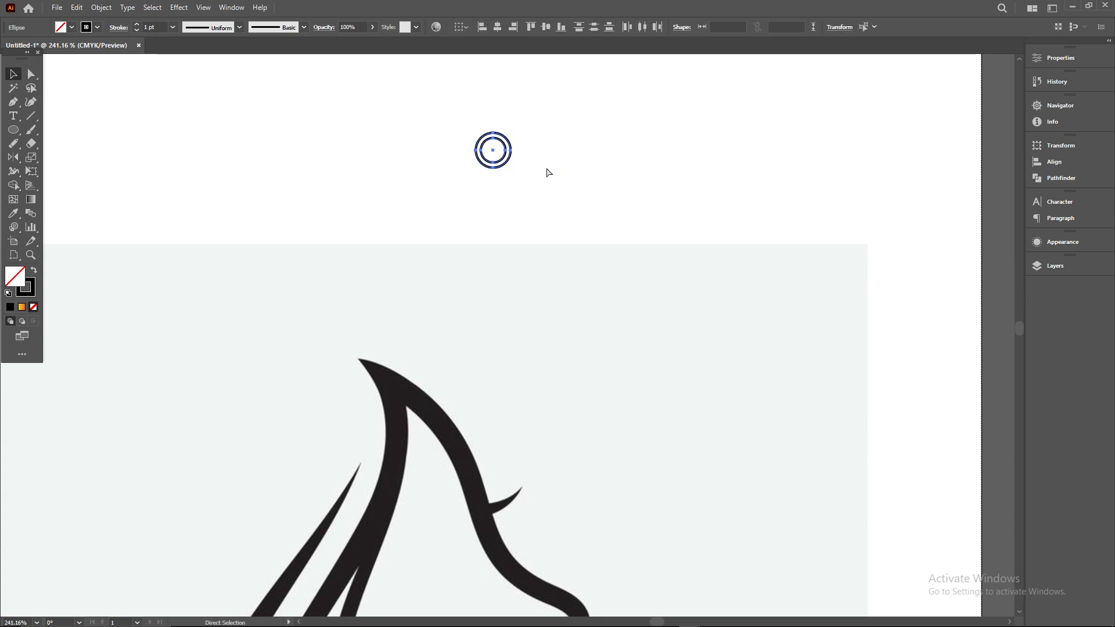
key(v)
mouse_move(510, 167)
mouse_down()
mouse_move(489, 147)
mouse_move(512, 168)
mouse_up()
key(ctrl+z)
click(573, 157)
right_click(489, 152)
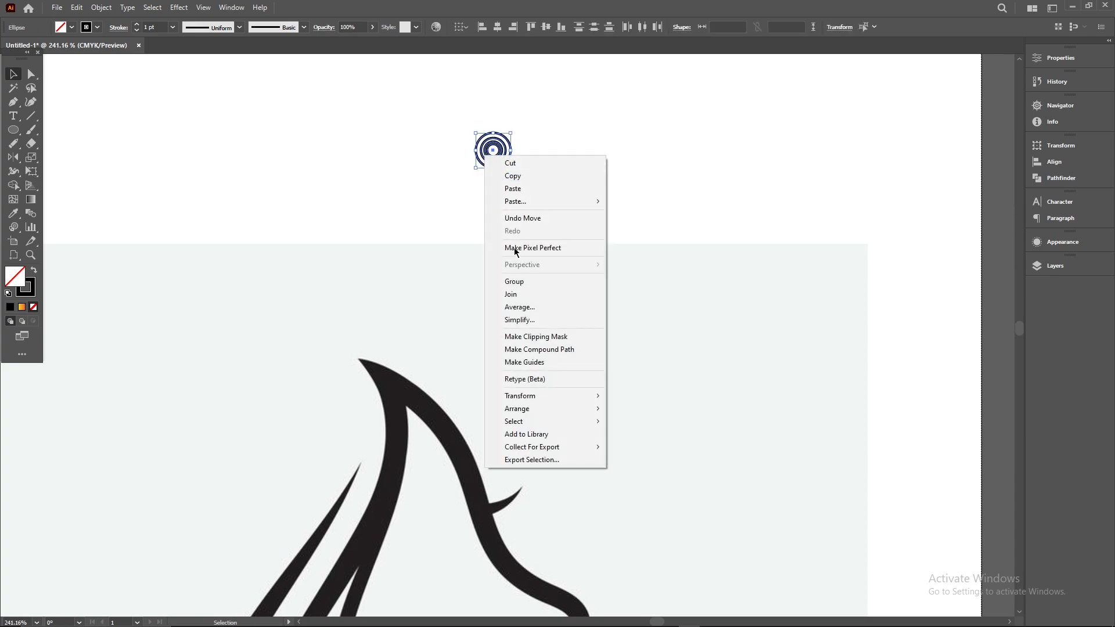
click(514, 282)
click(638, 174)
Try to fit the grouped rings inside the nose curve of the face, and remove them.
scroll(774, 199, down, 3)
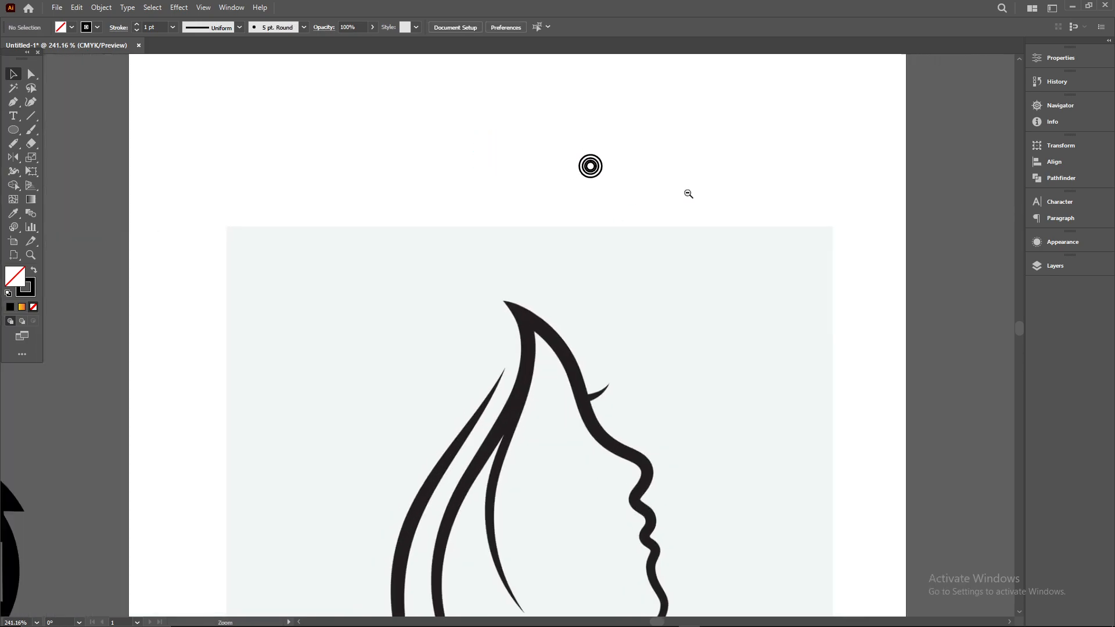
drag(607, 170, 632, 474)
click(752, 413)
click(775, 212)
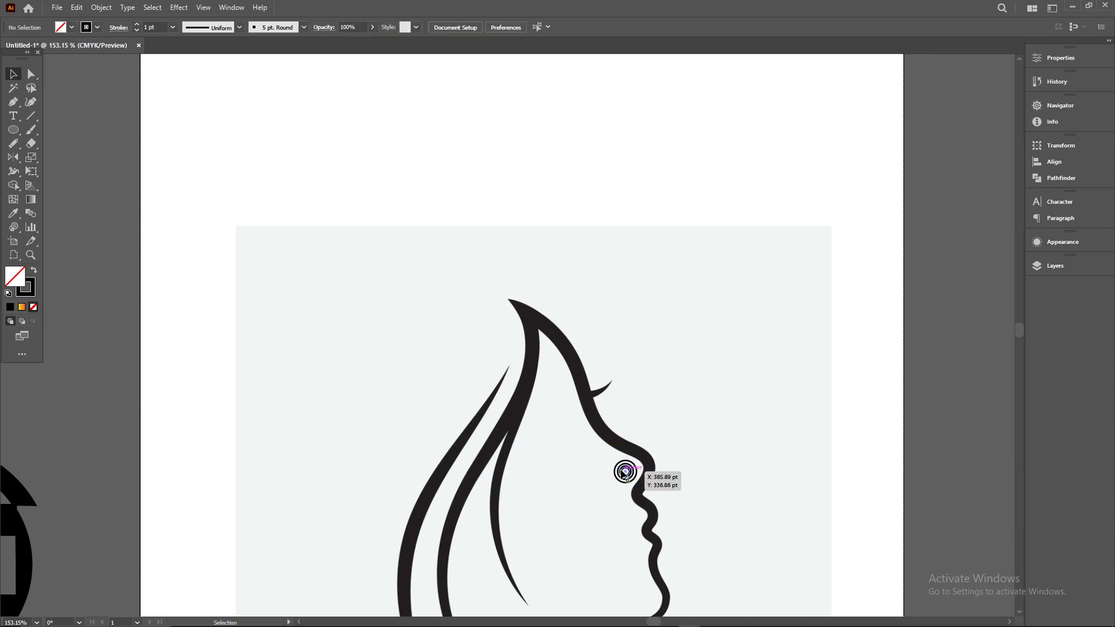
click(627, 473)
drag(637, 483, 630, 471)
click(776, 166)
drag(709, 456, 644, 463)
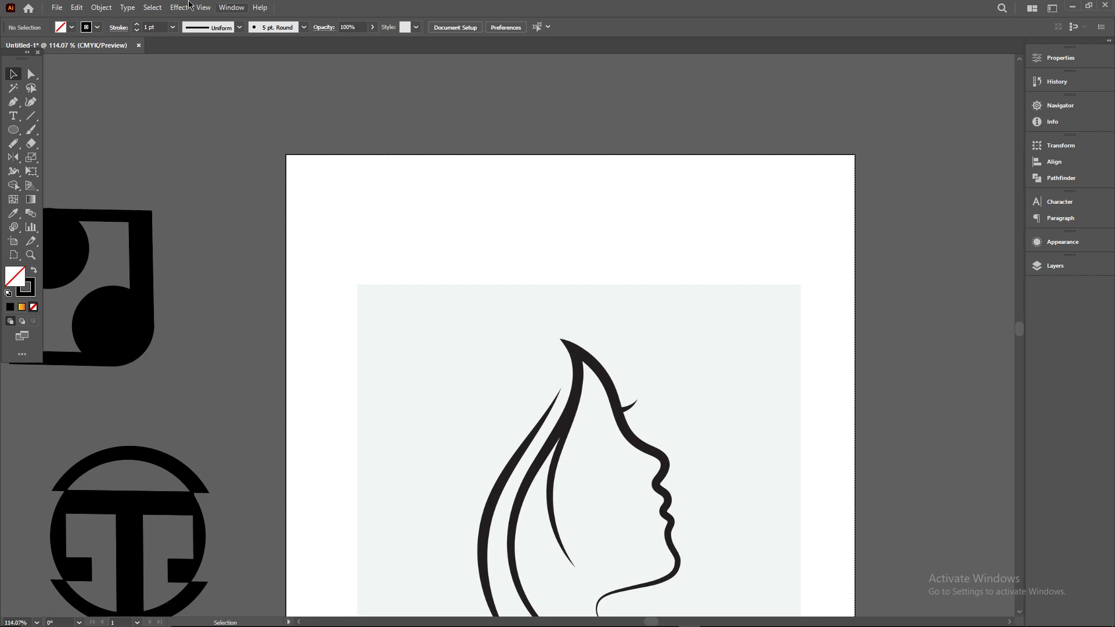
click(151, 7)
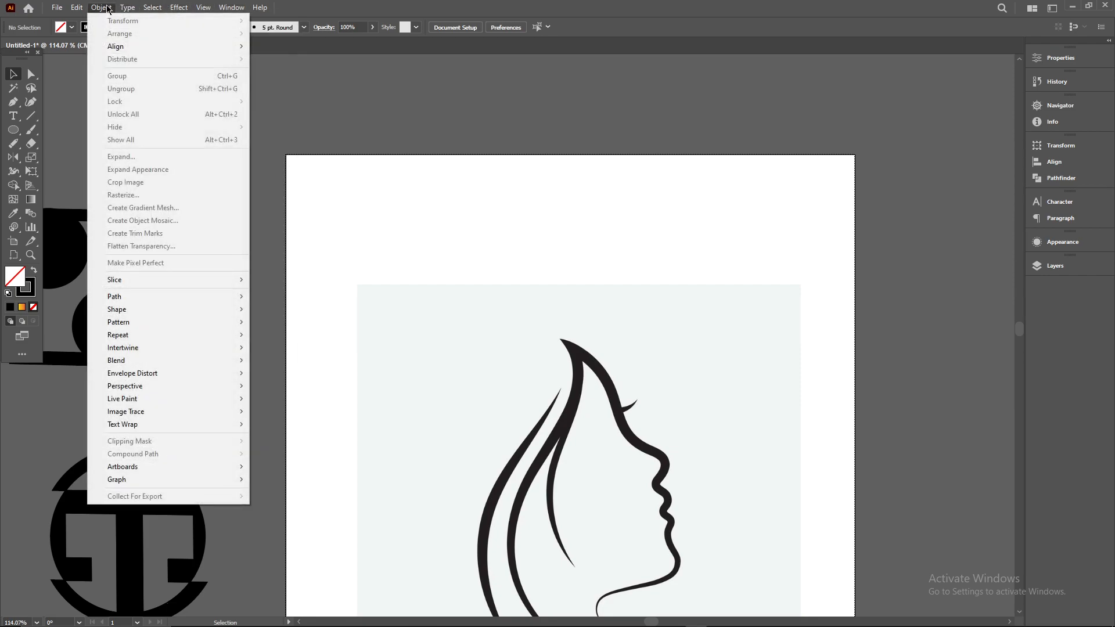
click(107, 10)
click(231, 7)
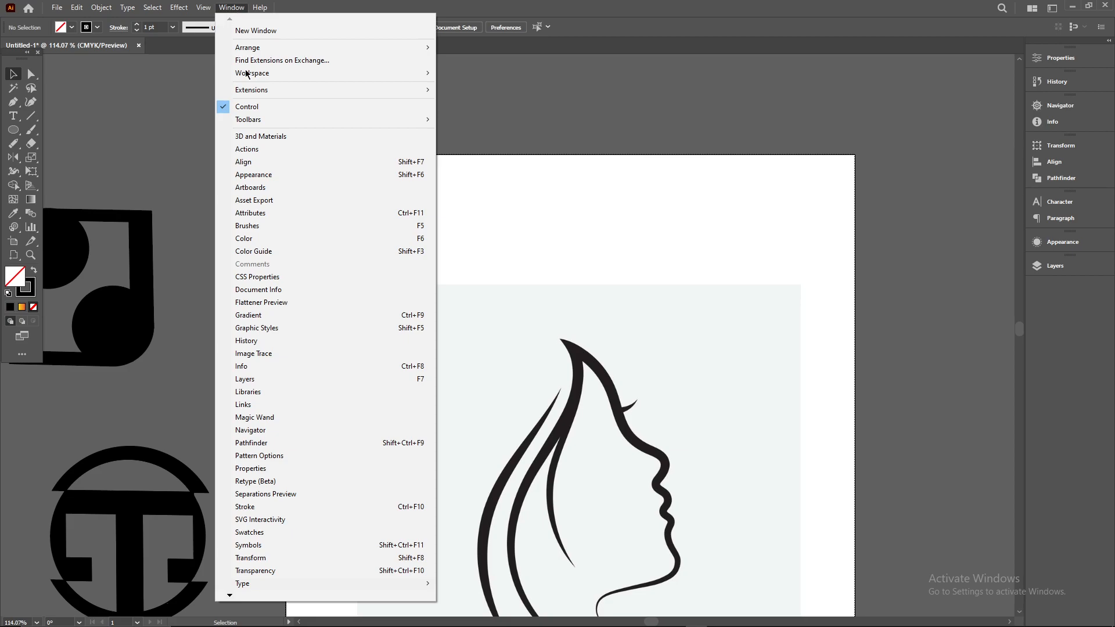
click(478, 113)
Restore the removed rings above the face image and draw an arc about 168 by 72 pt that ends at them.
key(ctrl+z)
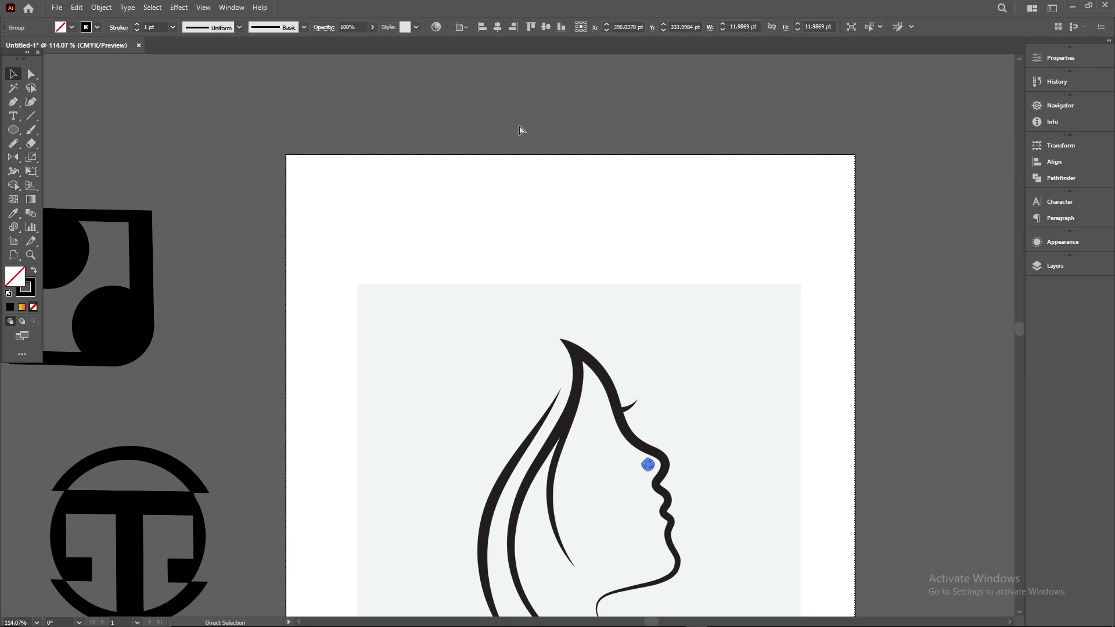
drag(643, 464, 595, 221)
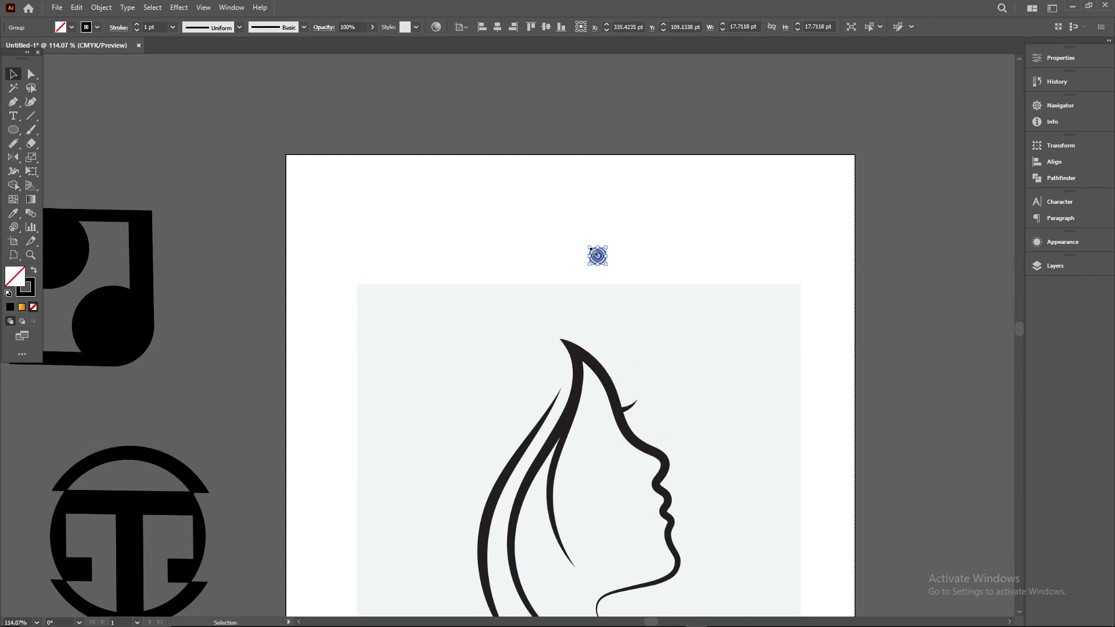
click(31, 115)
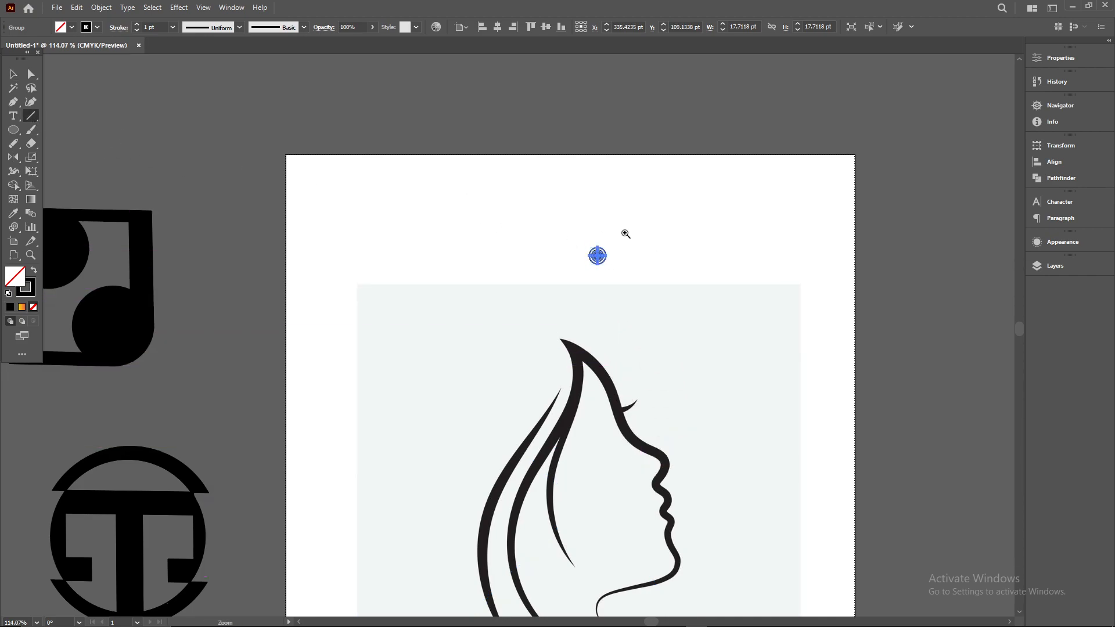
scroll(622, 232, up, 1)
drag(34, 122, 58, 129)
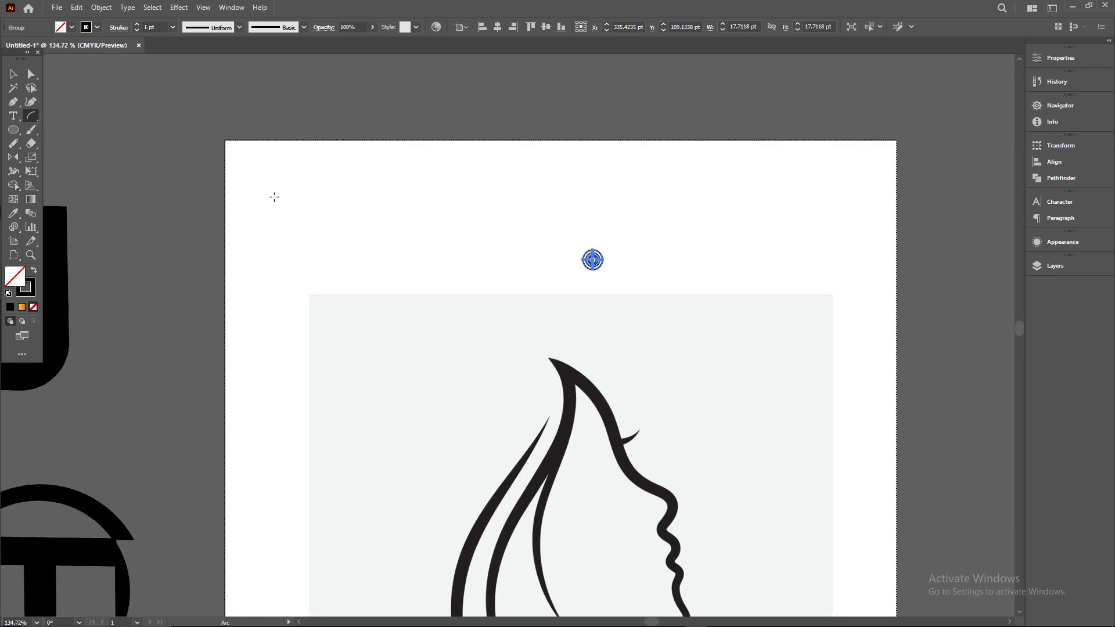
drag(400, 185, 585, 264)
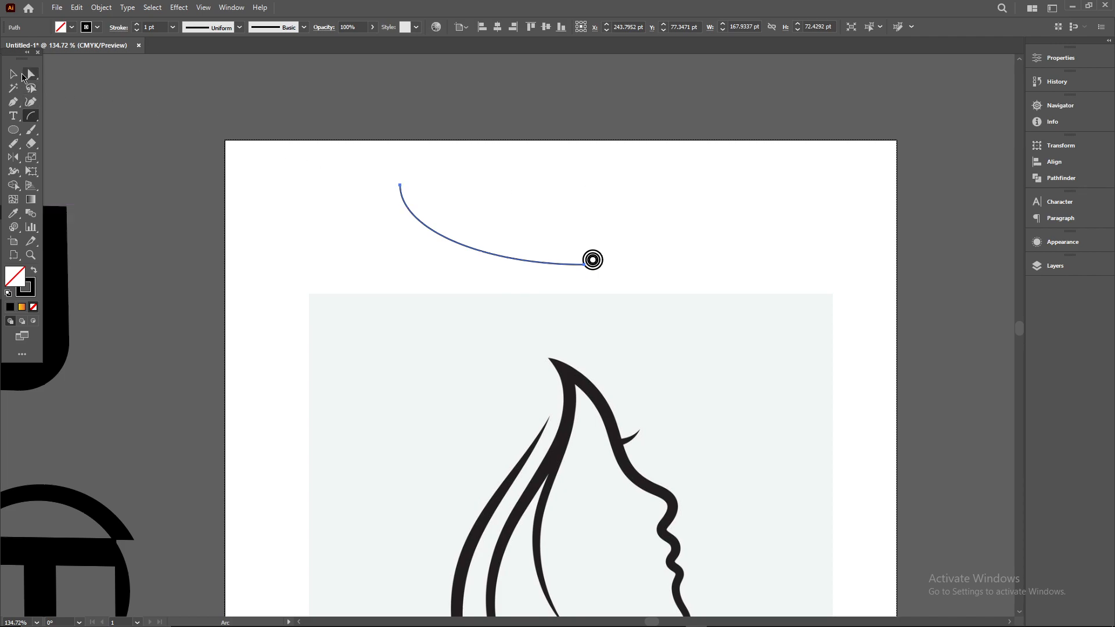
Group the arc with the concentric rings.
click(14, 74)
drag(399, 165, 663, 289)
right_click(547, 228)
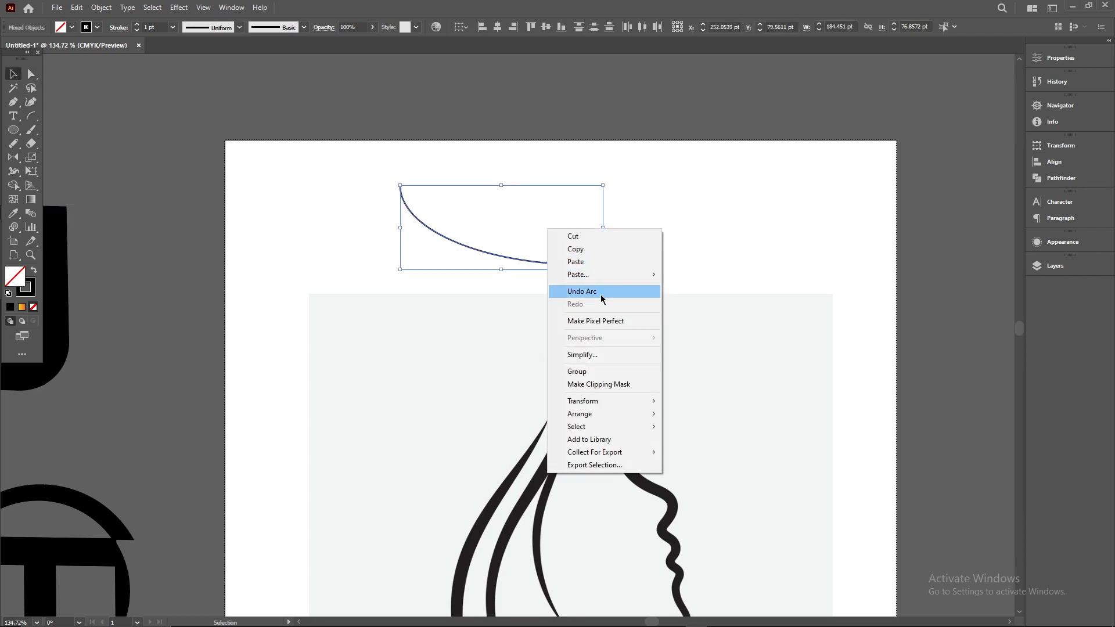
click(600, 375)
click(706, 217)
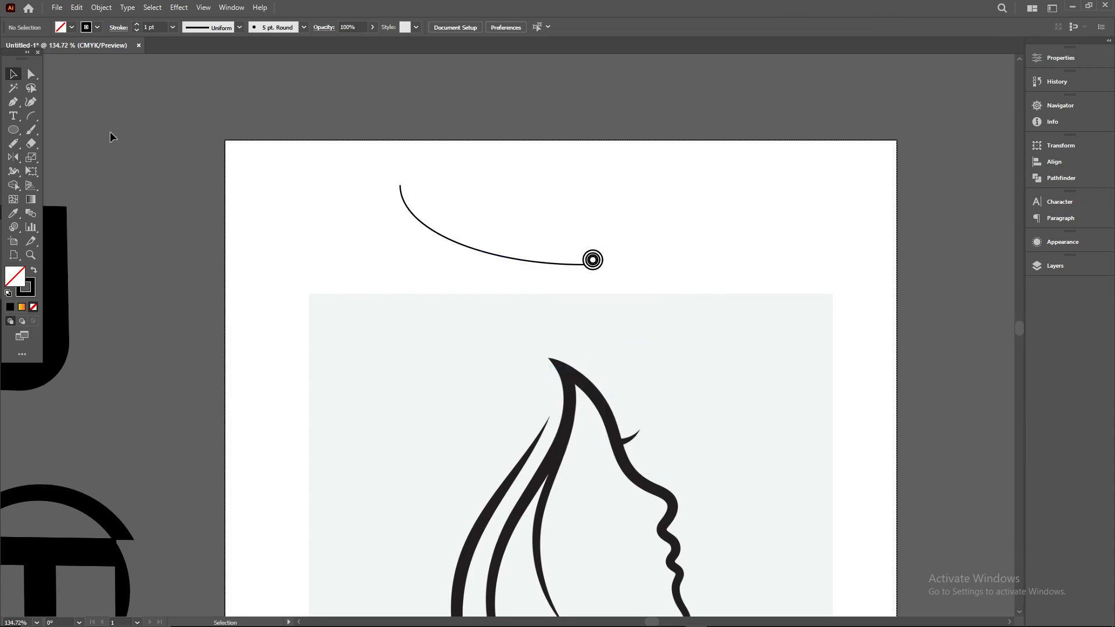
Move the grouped arc and rings onto the face so the rings sit inside the nose curve.
drag(37, 113, 70, 134)
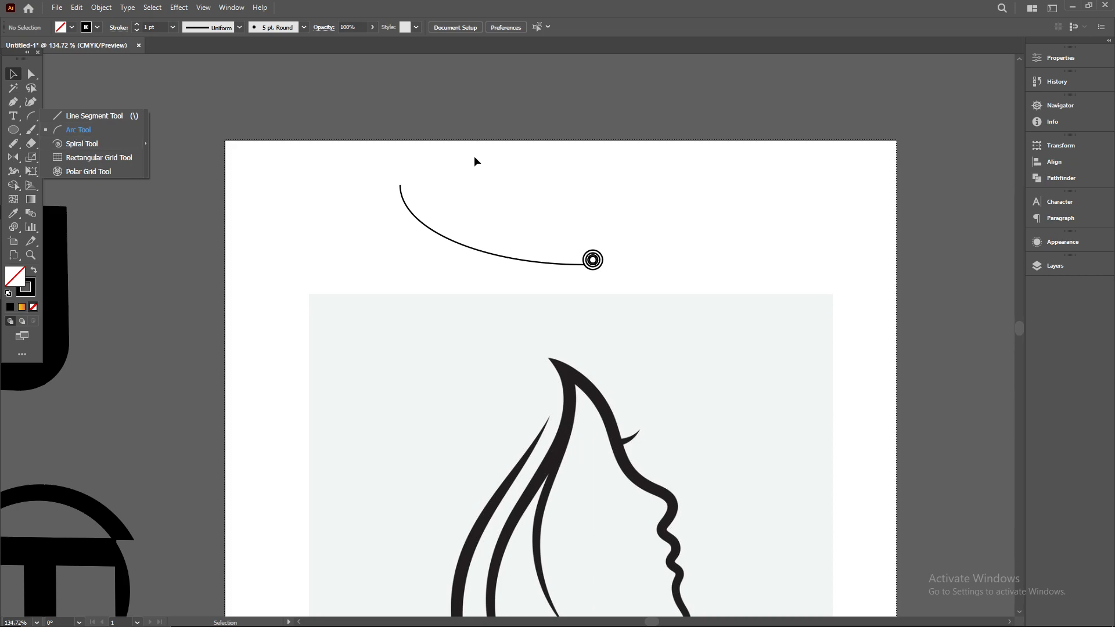
drag(667, 264, 663, 189)
drag(587, 190, 648, 443)
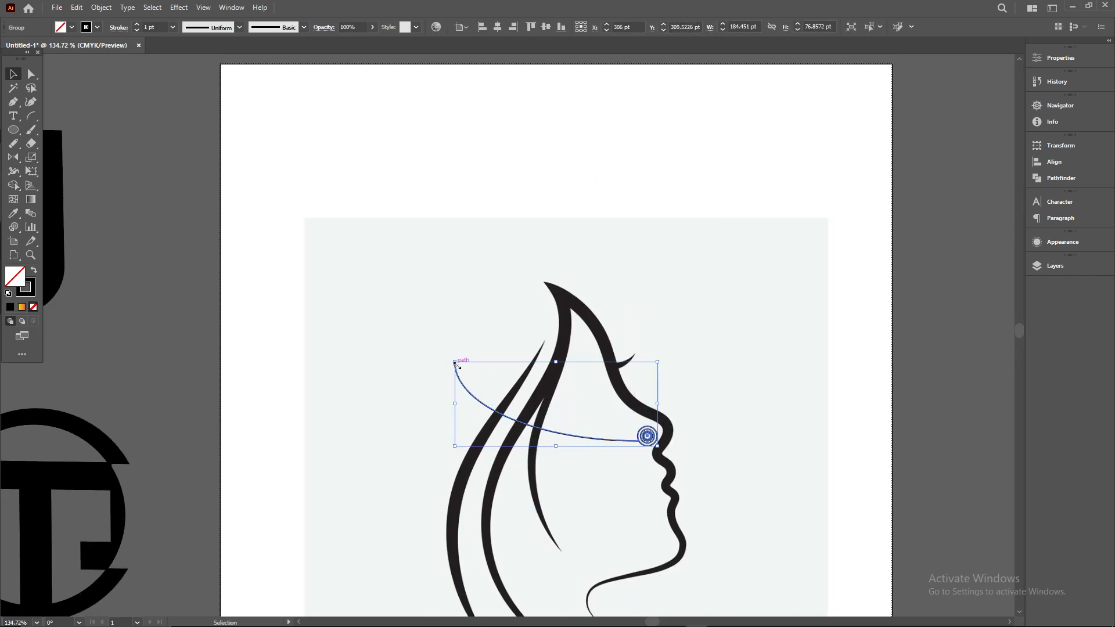
Reshape the arc within the group so its free end reaches only to the inner hair strand, and leave group editing.
double_click(575, 437)
drag(454, 362, 527, 427)
click(998, 299)
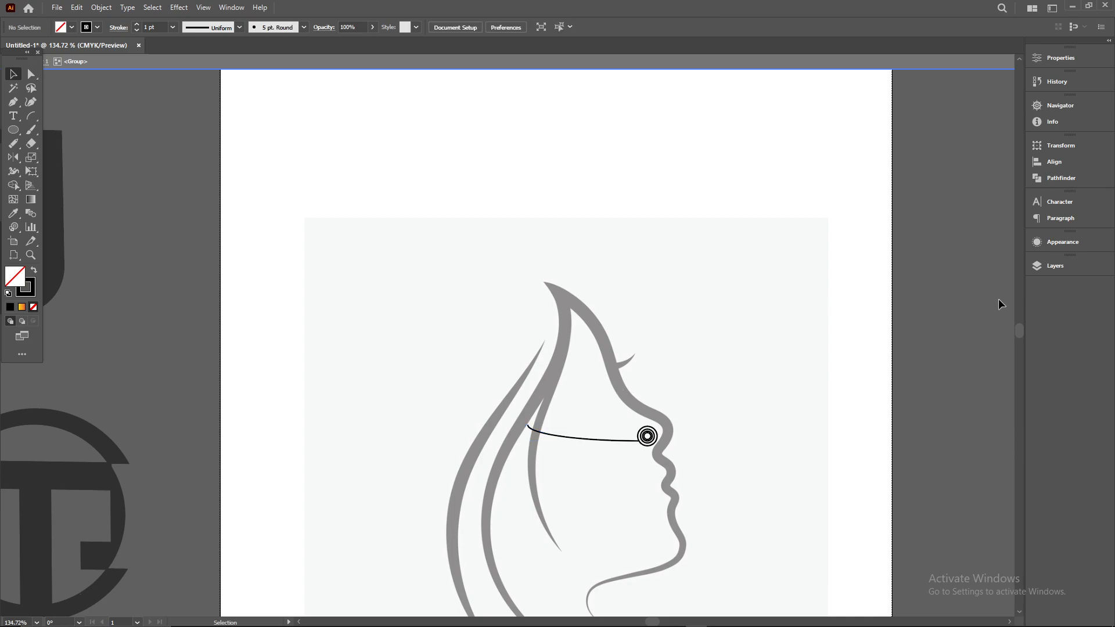
drag(528, 428, 538, 395)
click(944, 380)
double_click(853, 198)
Undo the arc's reshaping, the group's placement and the grouping, and remove the arc and rings.
key(a)
scroll(858, 369, down, 2)
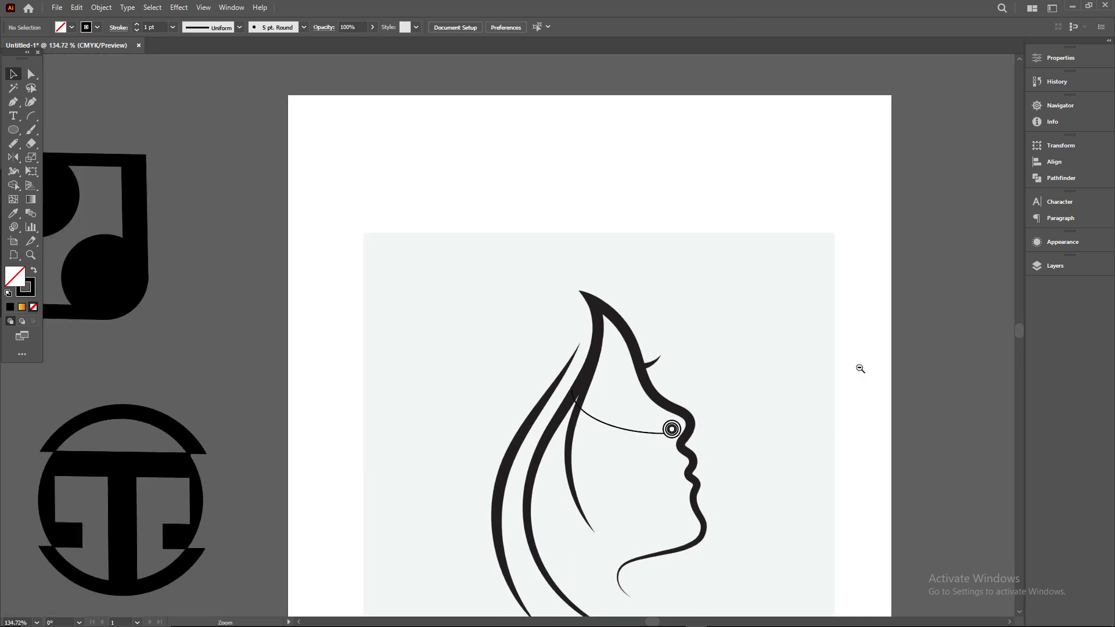
key(ctrl+z)
key(ctrl+z)
key(ctrl+z)
key(ctrl+z)
key(ctrl+z)
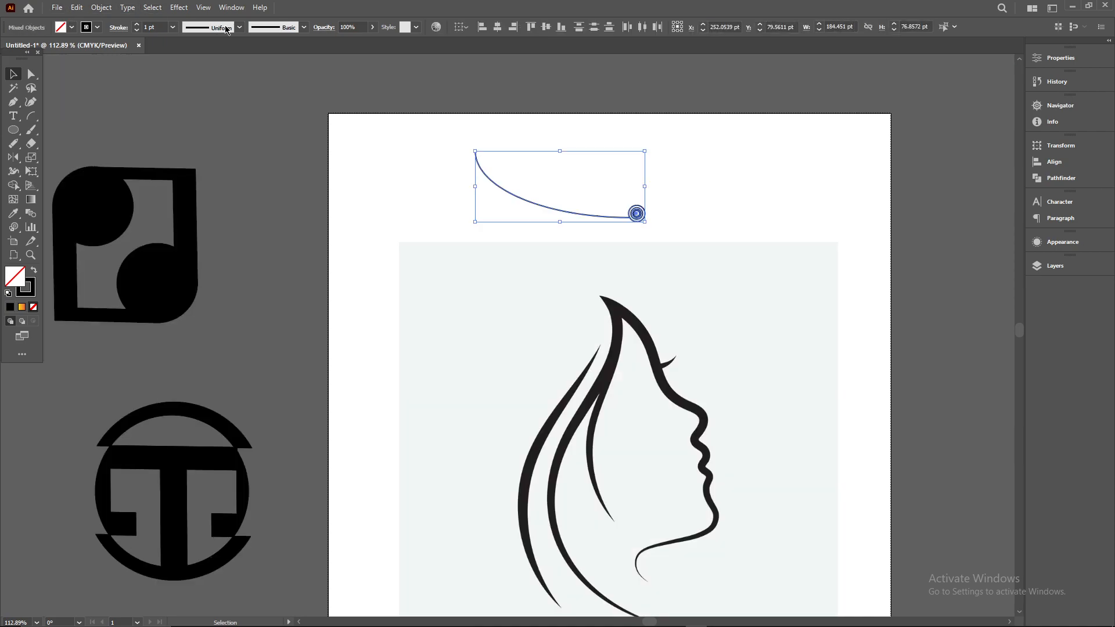
key(ctrl+z)
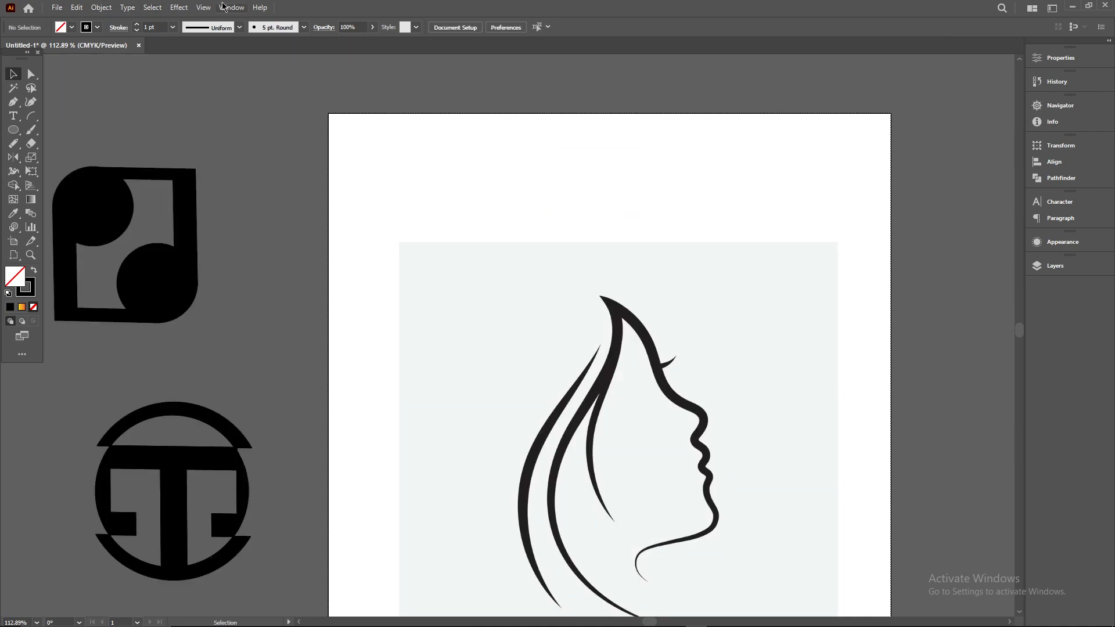
click(103, 7)
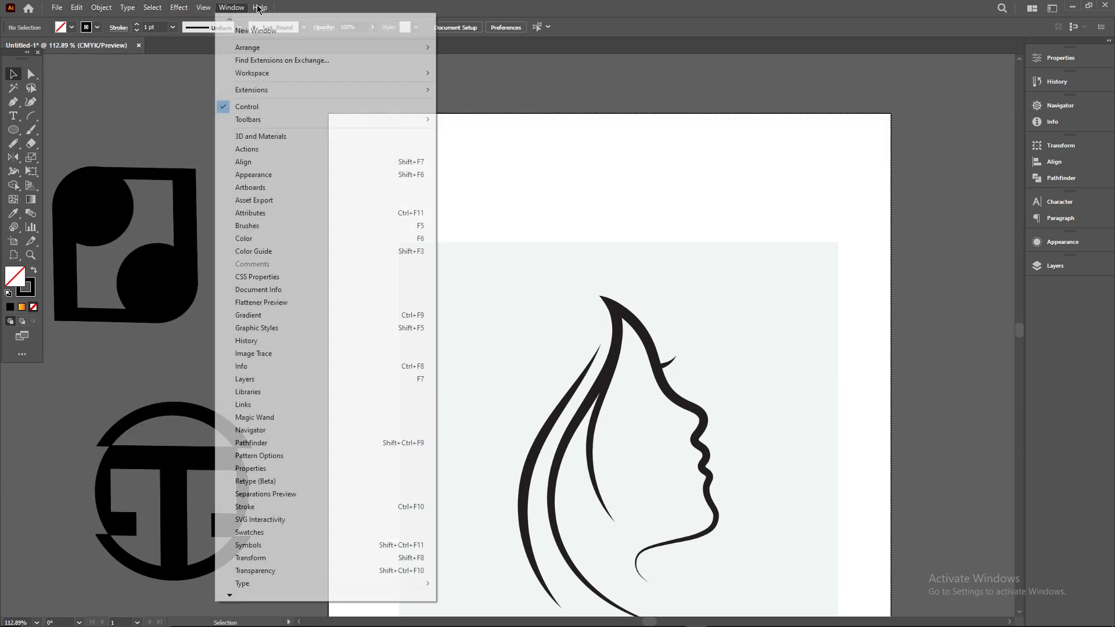
Open the Nature symbol library and place a Maple Leaf symbol over the upper-left part of the face image.
mouse_move(233, 6)
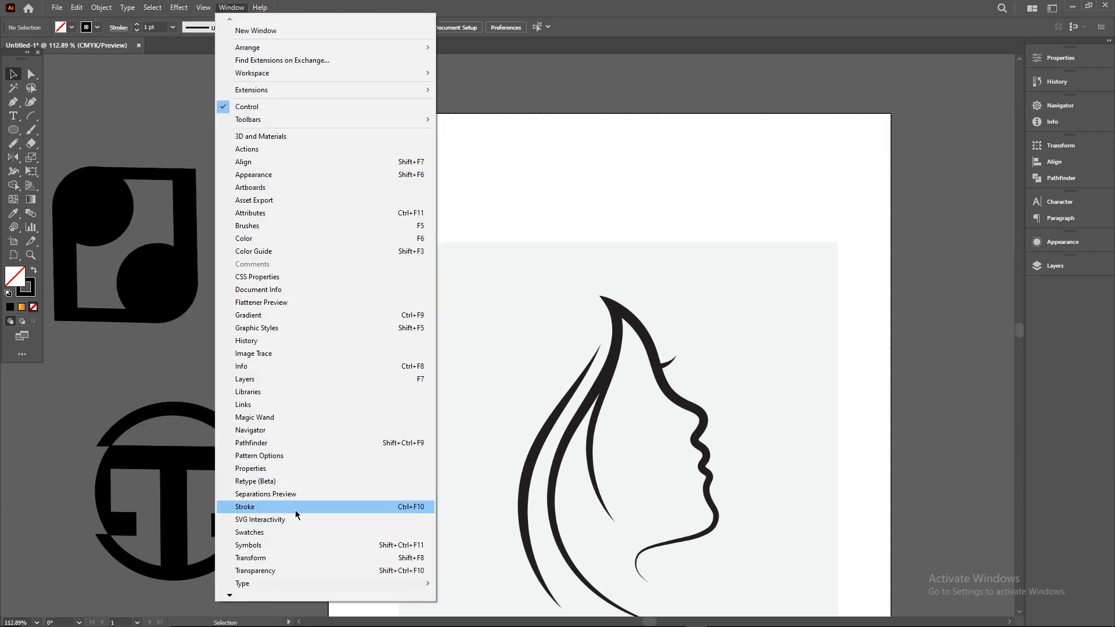
click(290, 545)
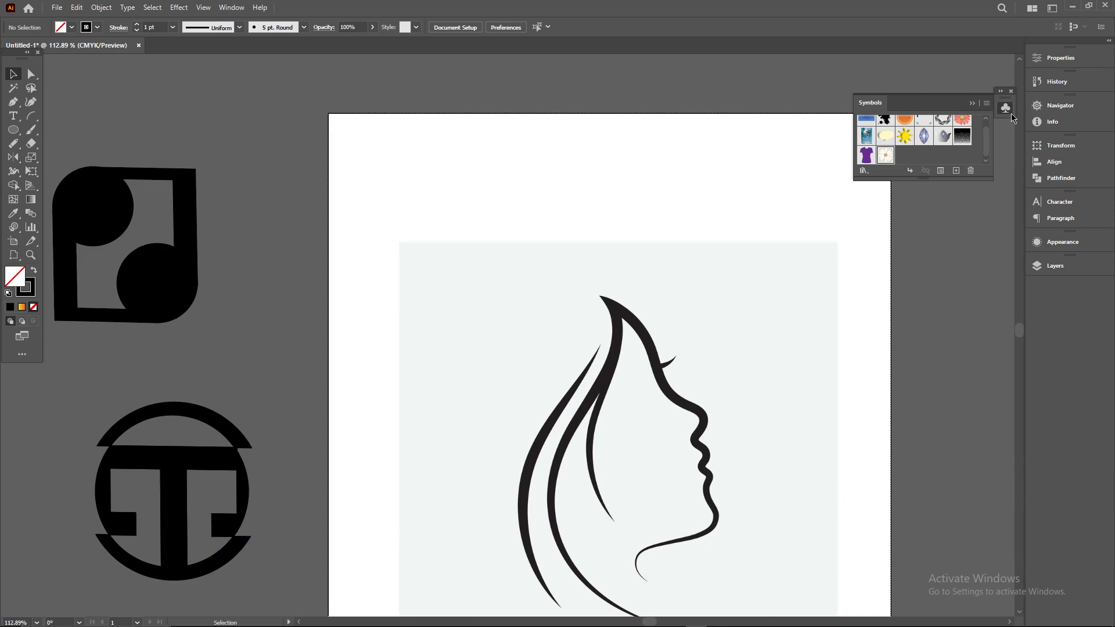
click(985, 104)
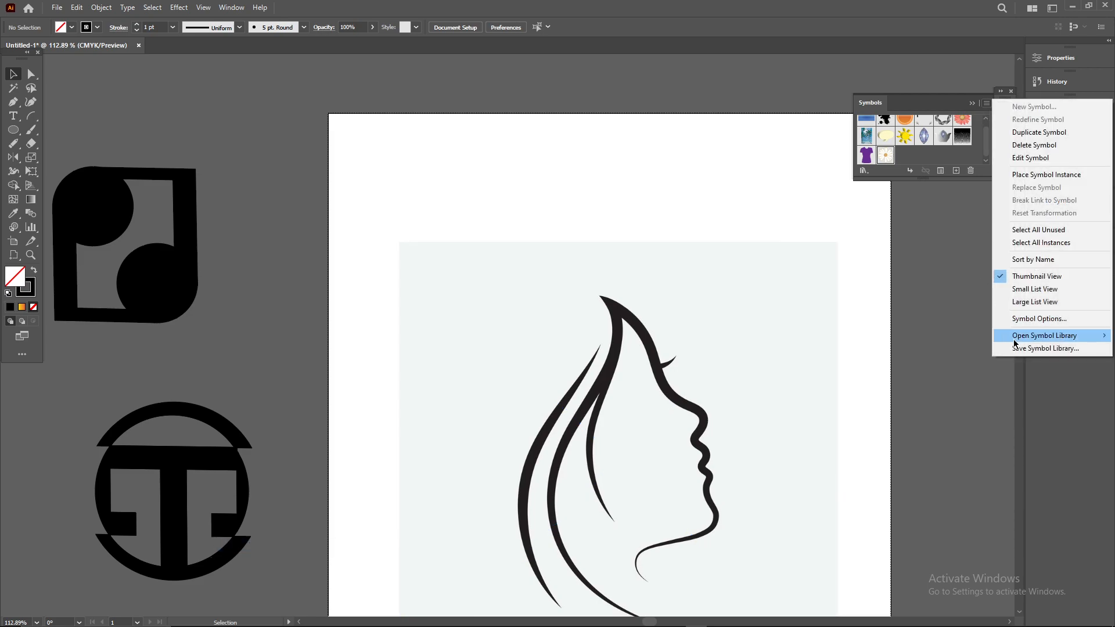
mouse_move(1011, 336)
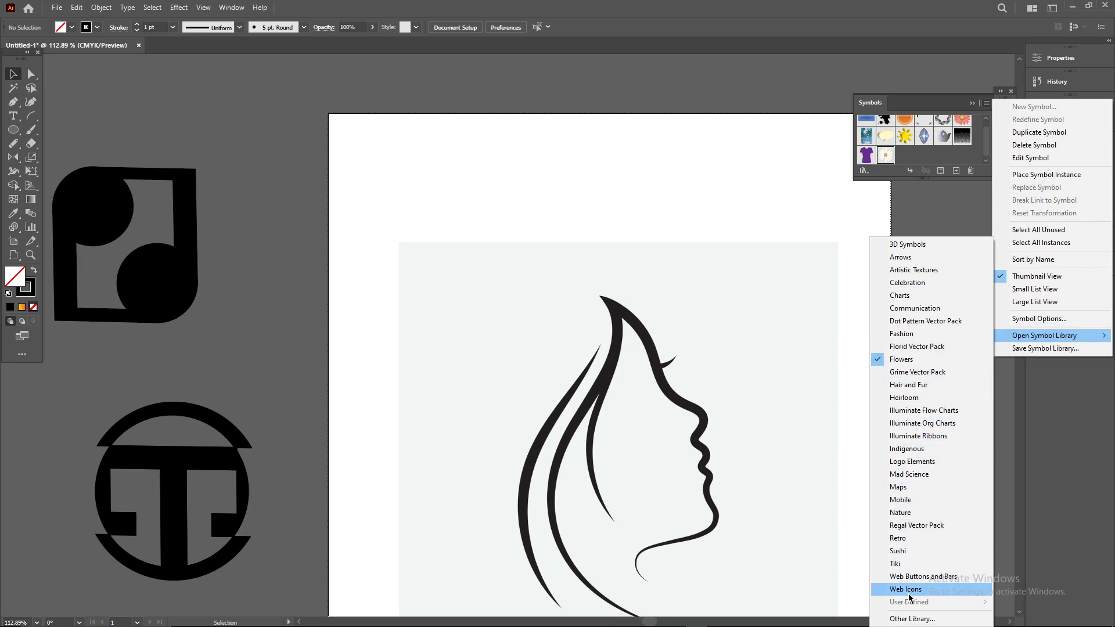
click(912, 513)
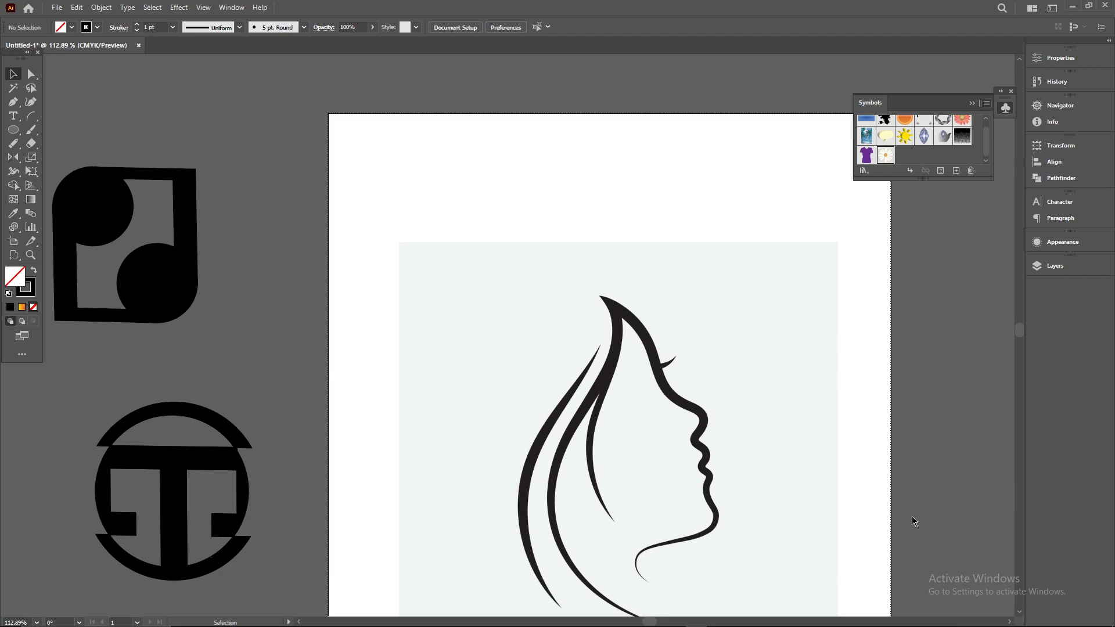
scroll(929, 241, down, 3)
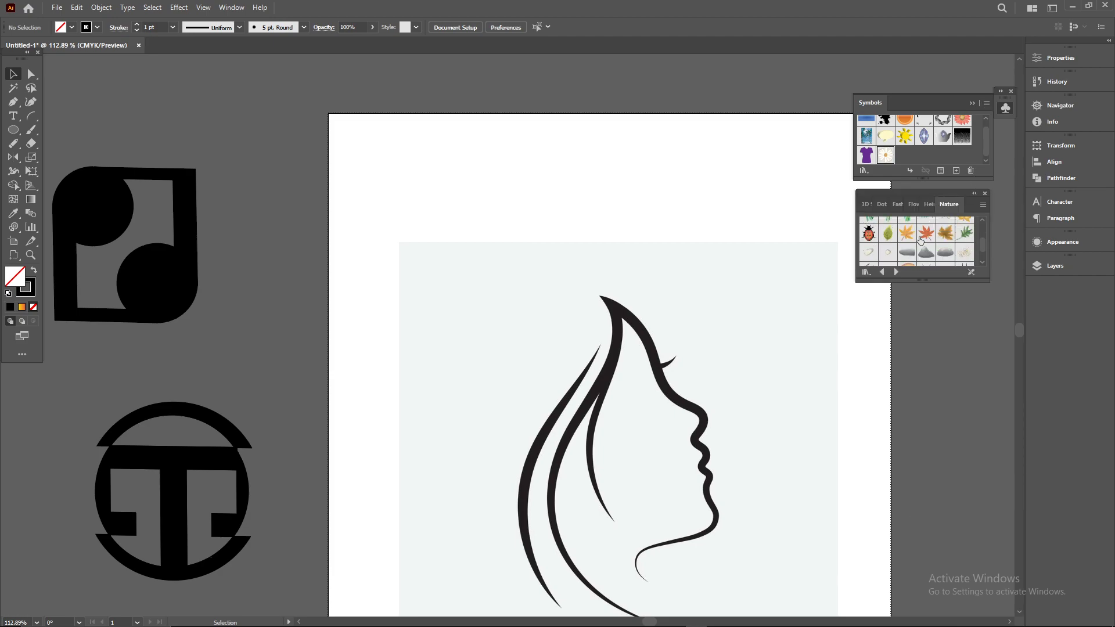
drag(498, 336, 499, 331)
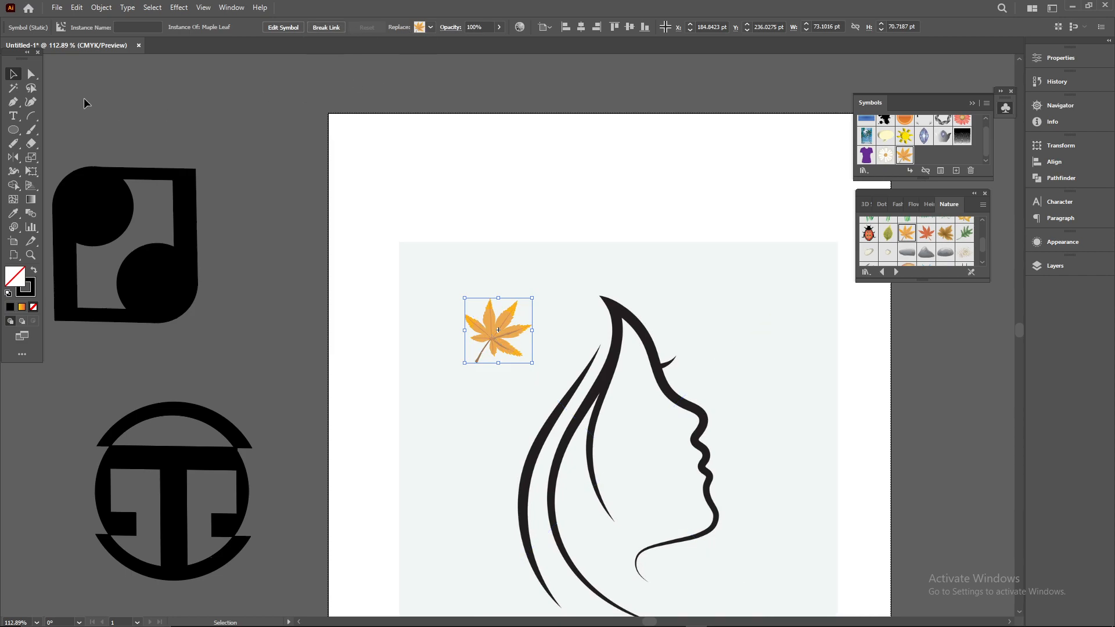
Delete the maple leaf from the artboard and put away the Symbols and Nature library panels.
click(973, 103)
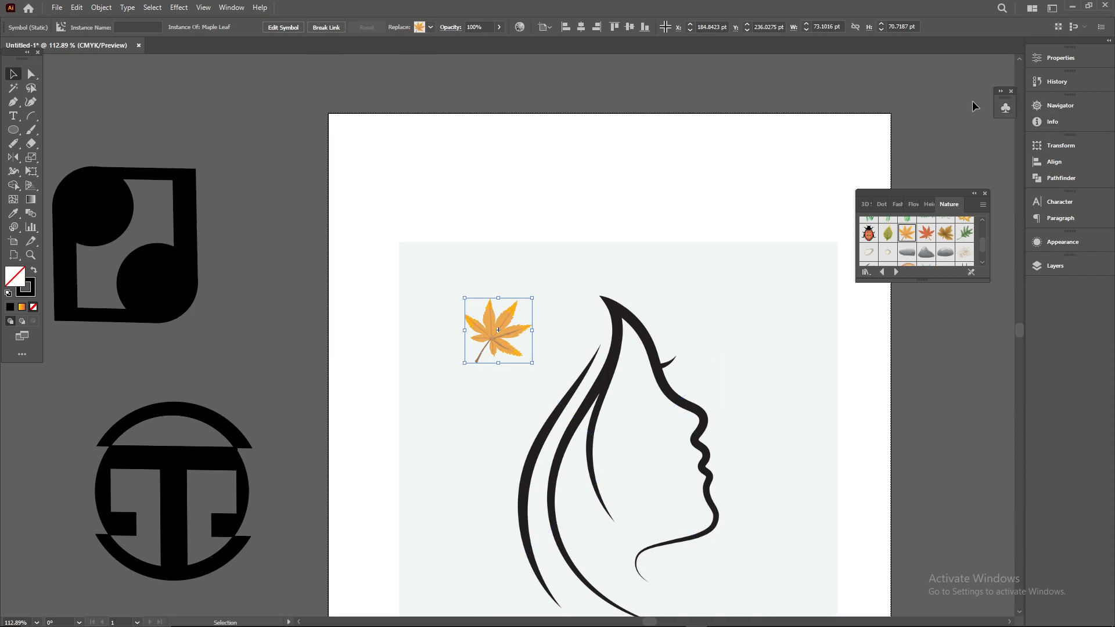
key(Delete)
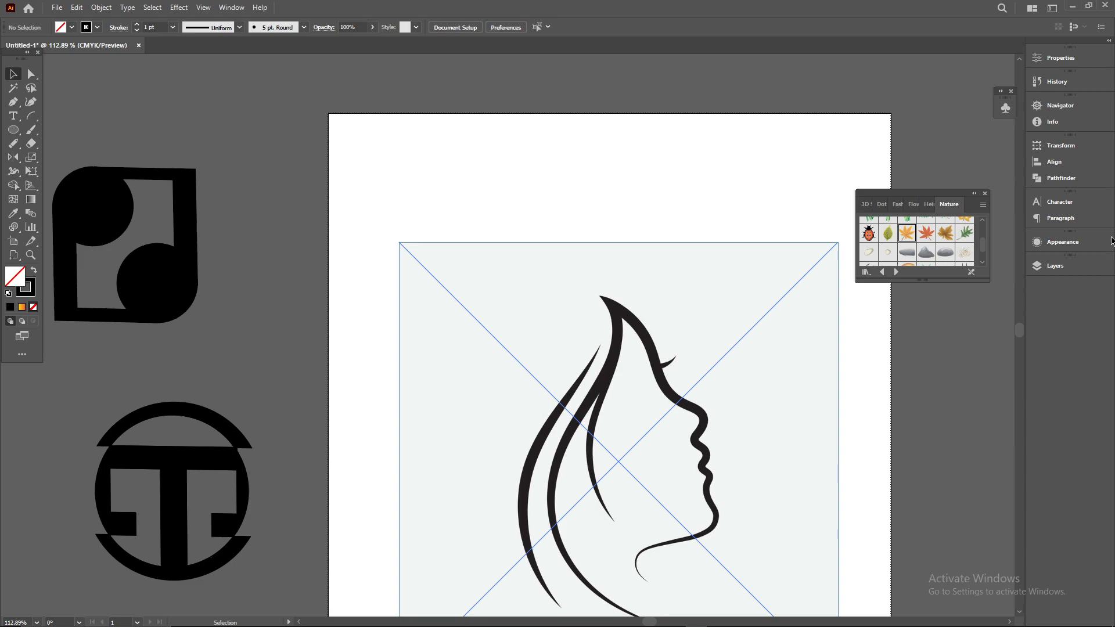
click(985, 194)
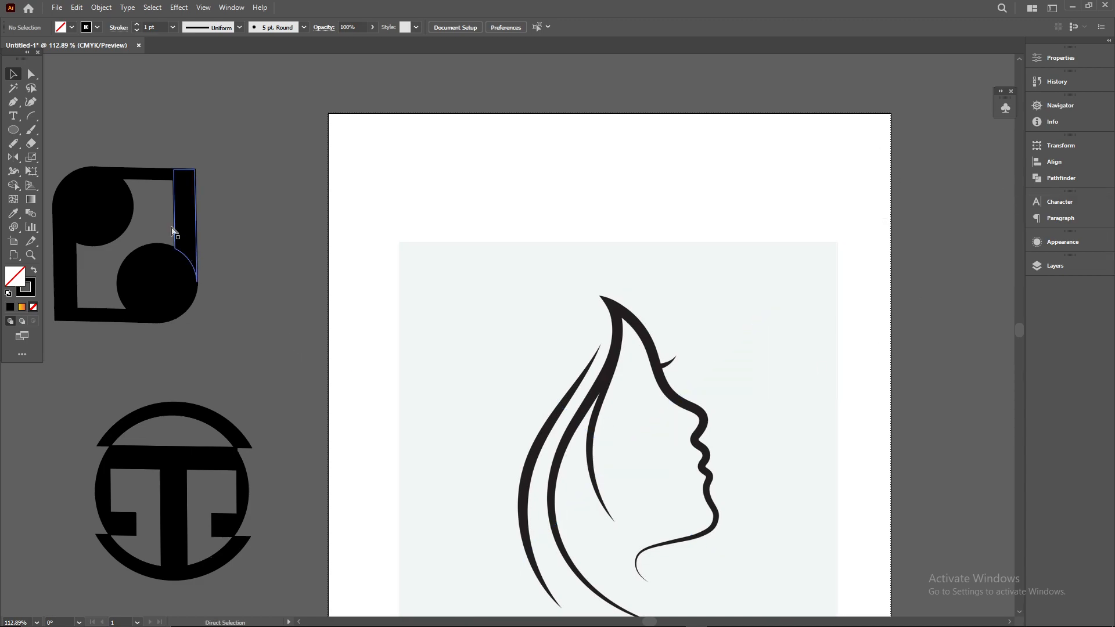
Restore the deleted maple leaf, move it to the blank area above the face image and remove it again.
scroll(894, 391, down, 2)
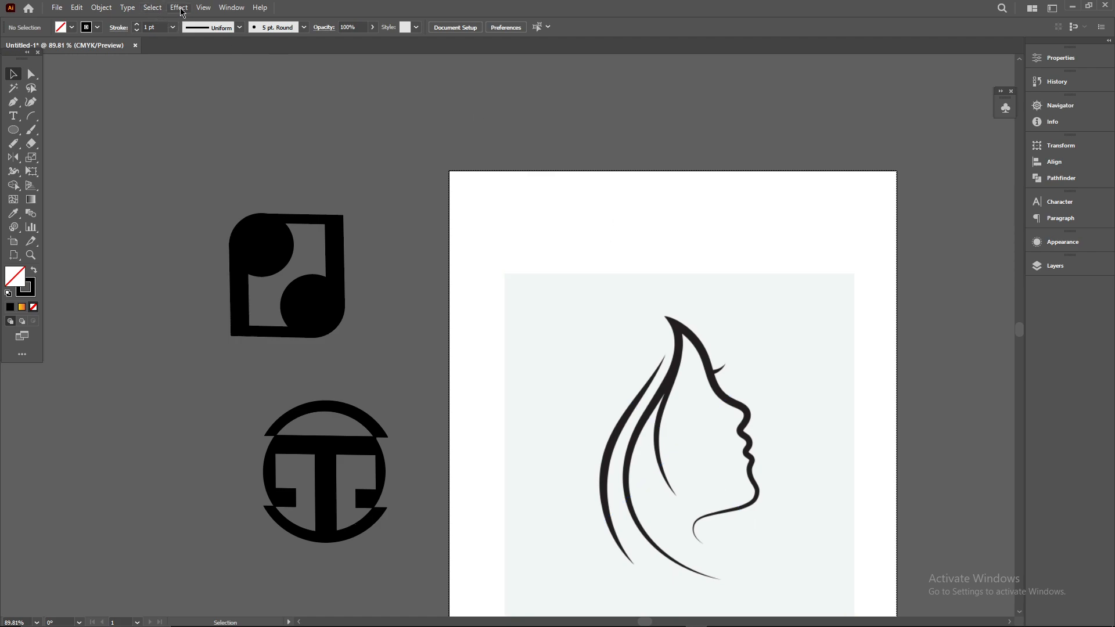
key(ctrl+z)
drag(581, 324, 581, 214)
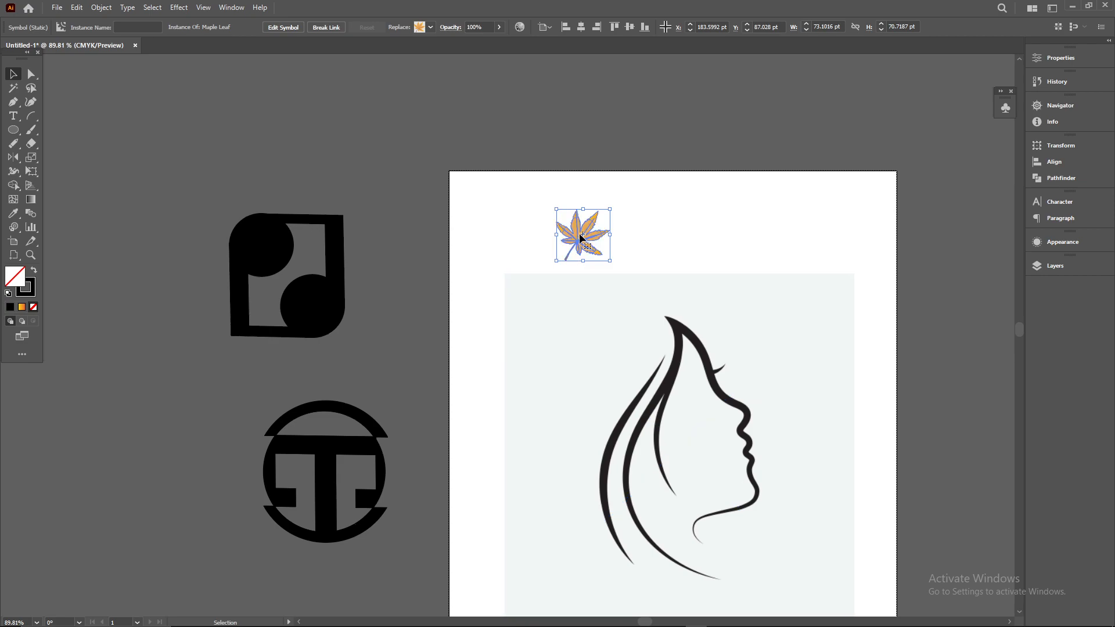
drag(581, 237, 586, 223)
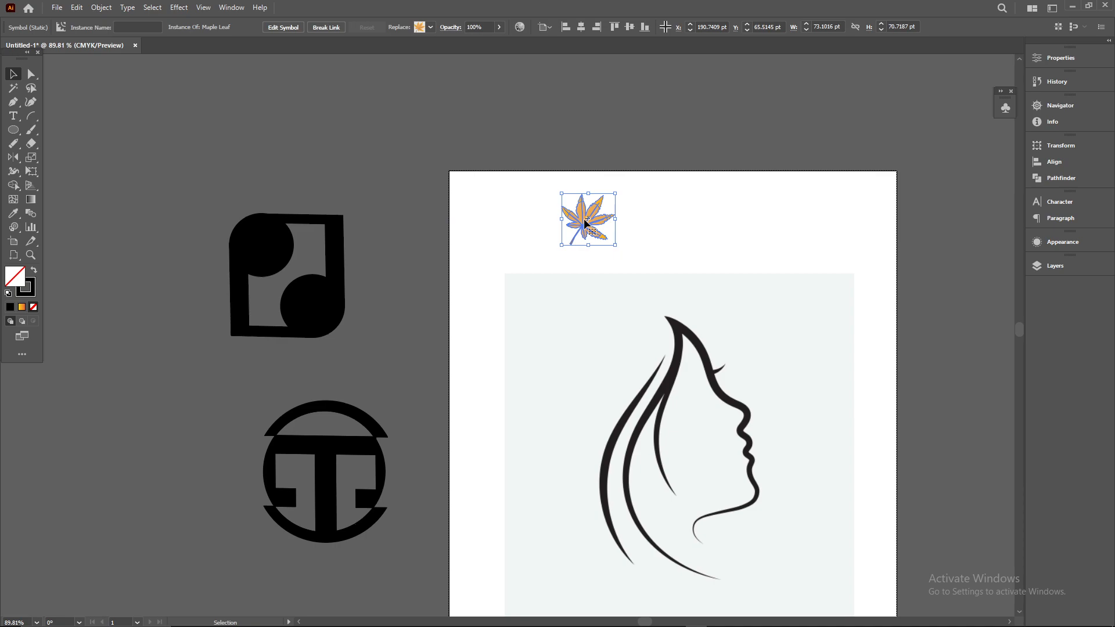
key(Delete)
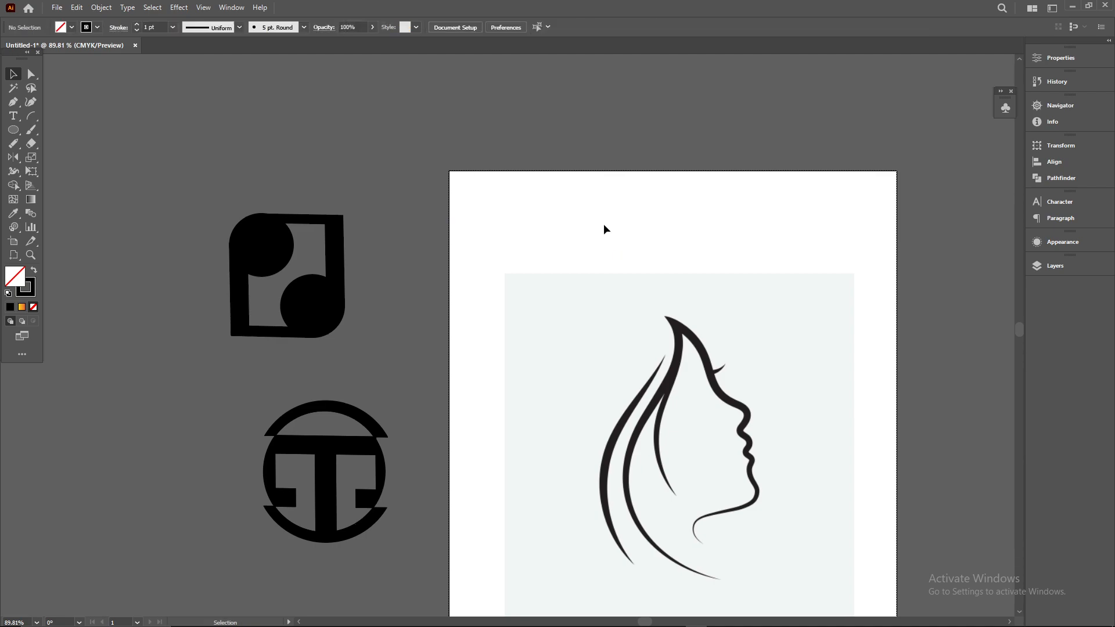
Switch to the web browser, search Google Images for "logo inspo" and preview the Creative Market logo collection.
key(alt+Tab)
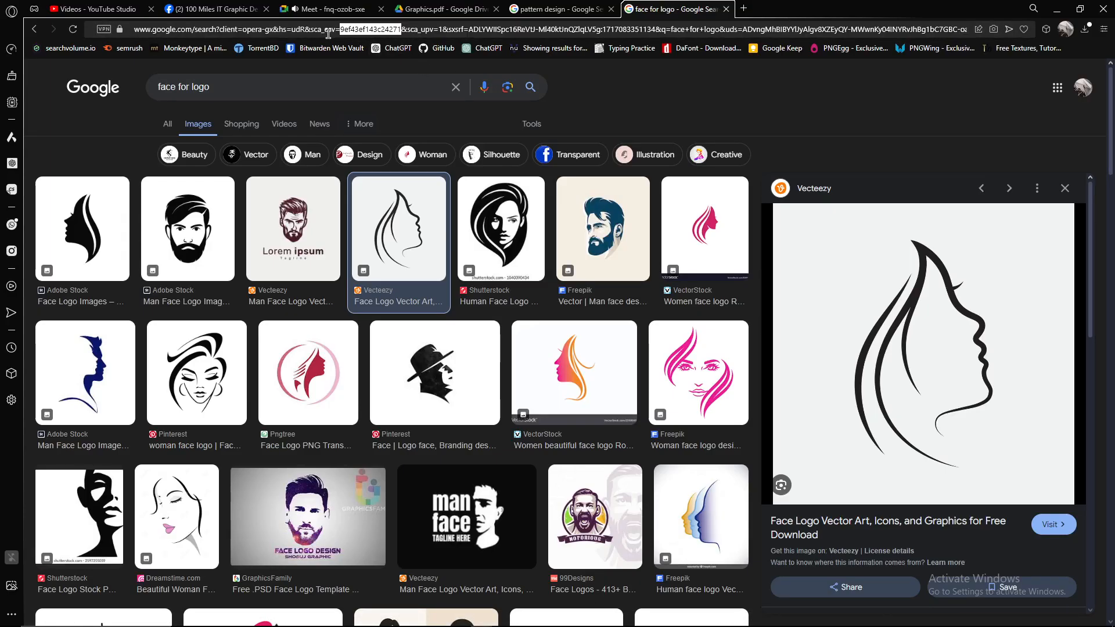
click(328, 34)
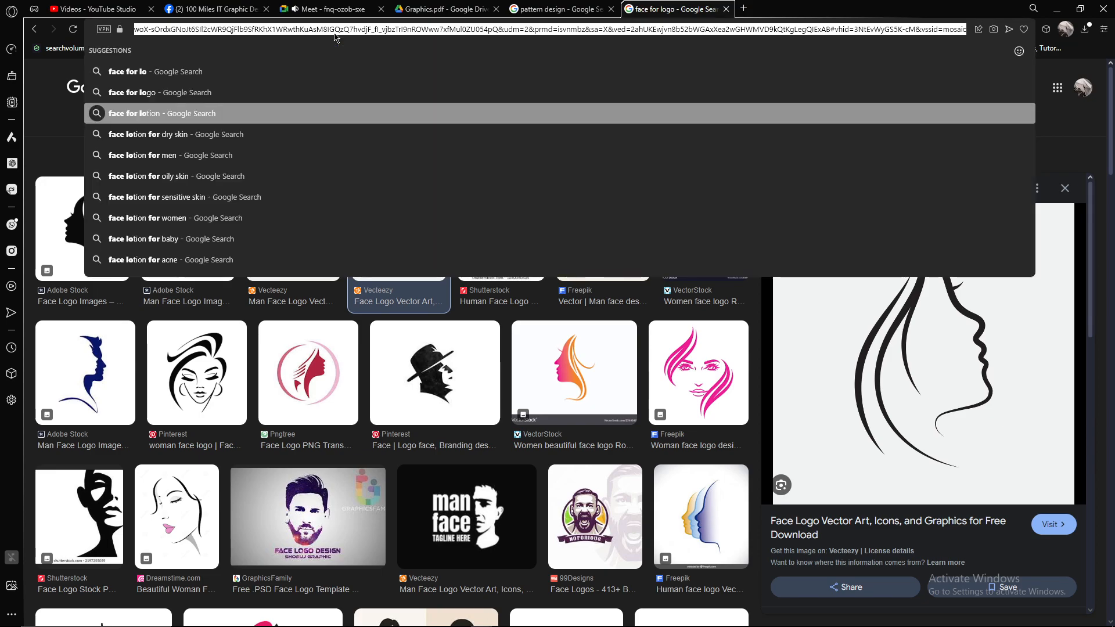
text(Logo)
key(Return)
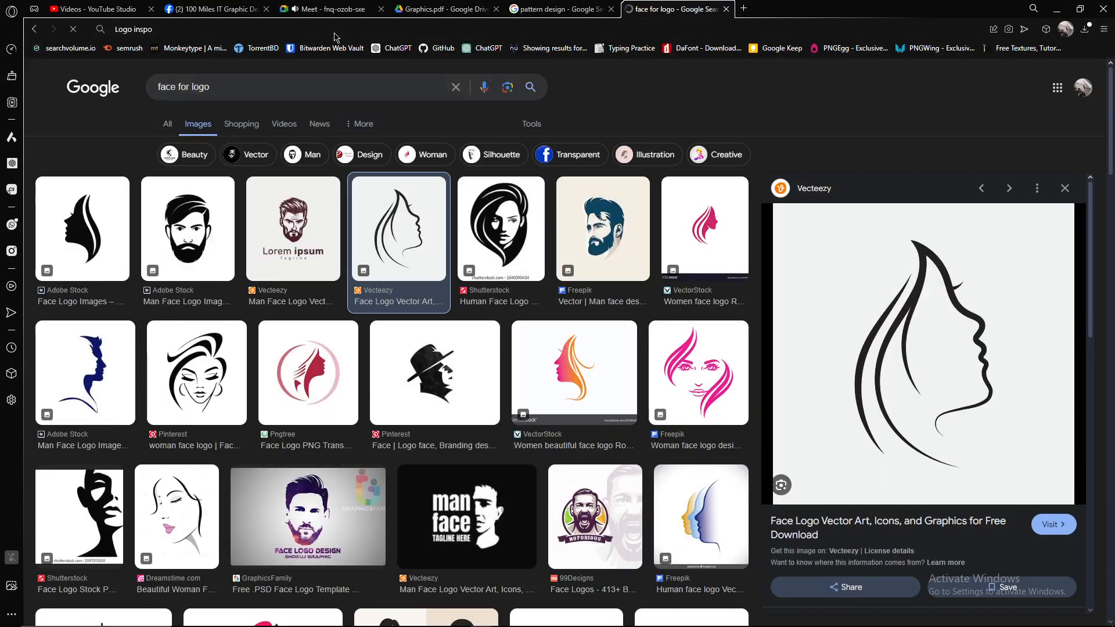
click(200, 125)
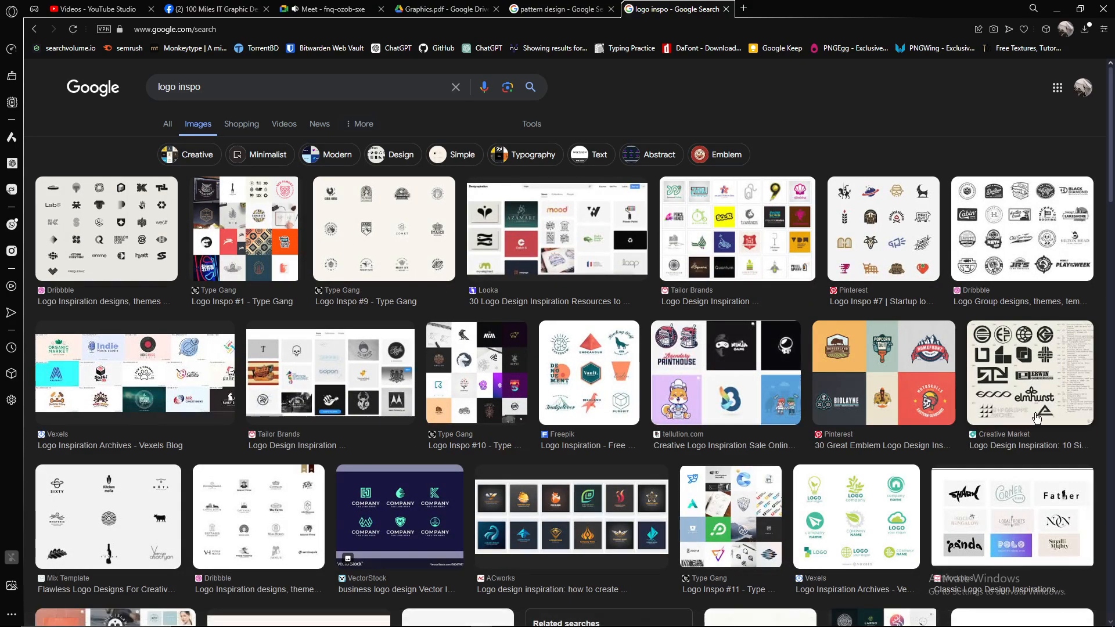
click(1000, 351)
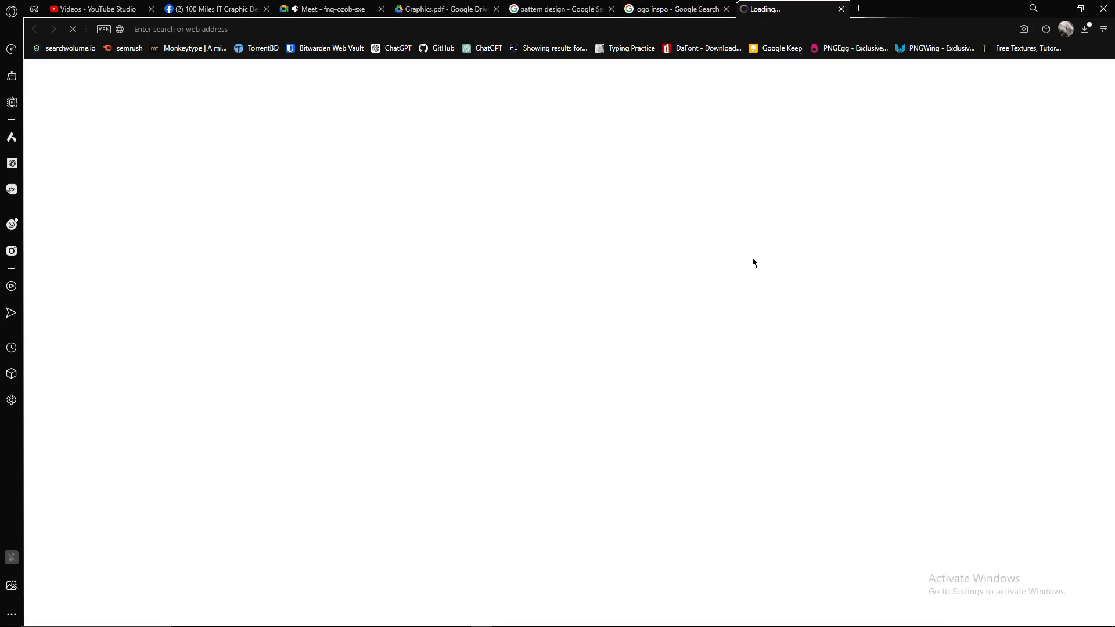
click(840, 10)
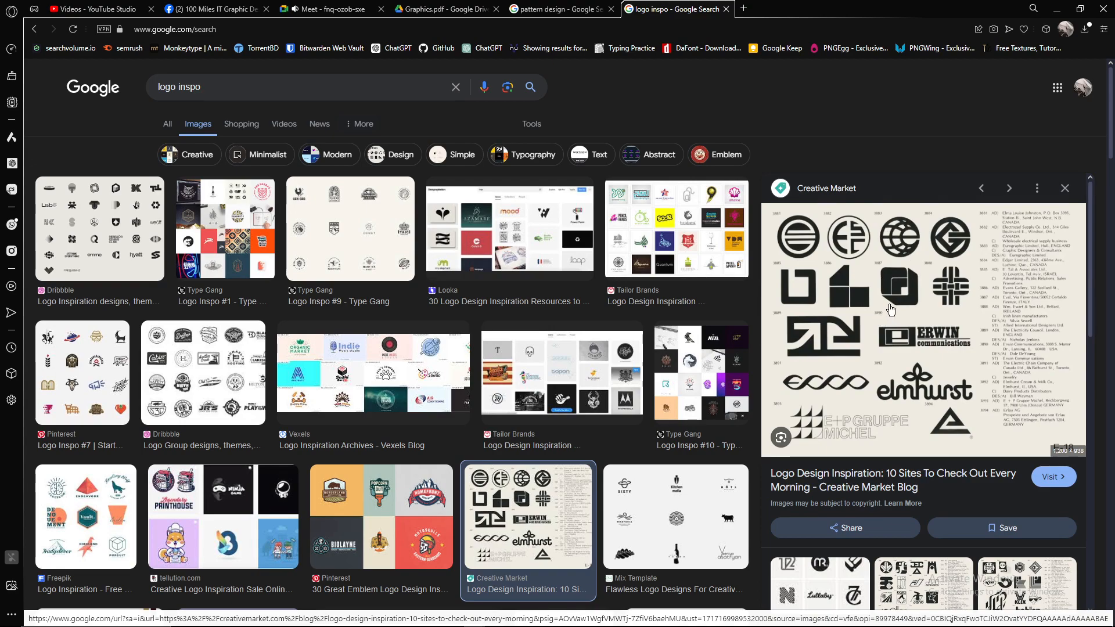
Switch back to Illustrator and delete the linked face image from the artboard.
key(alt+Tab)
click(850, 321)
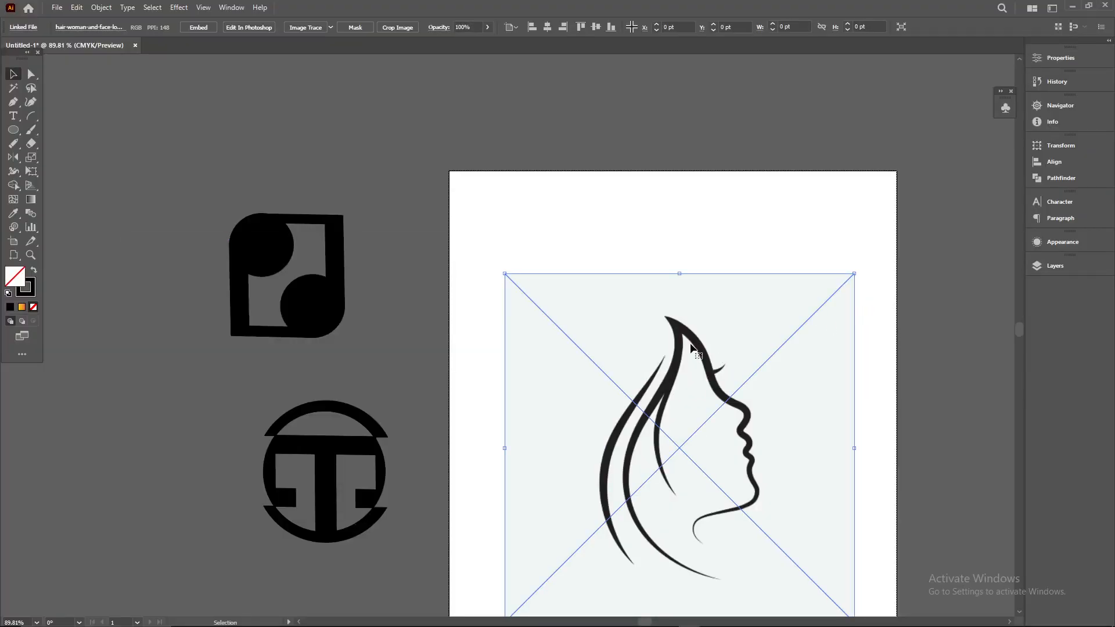
key(Delete)
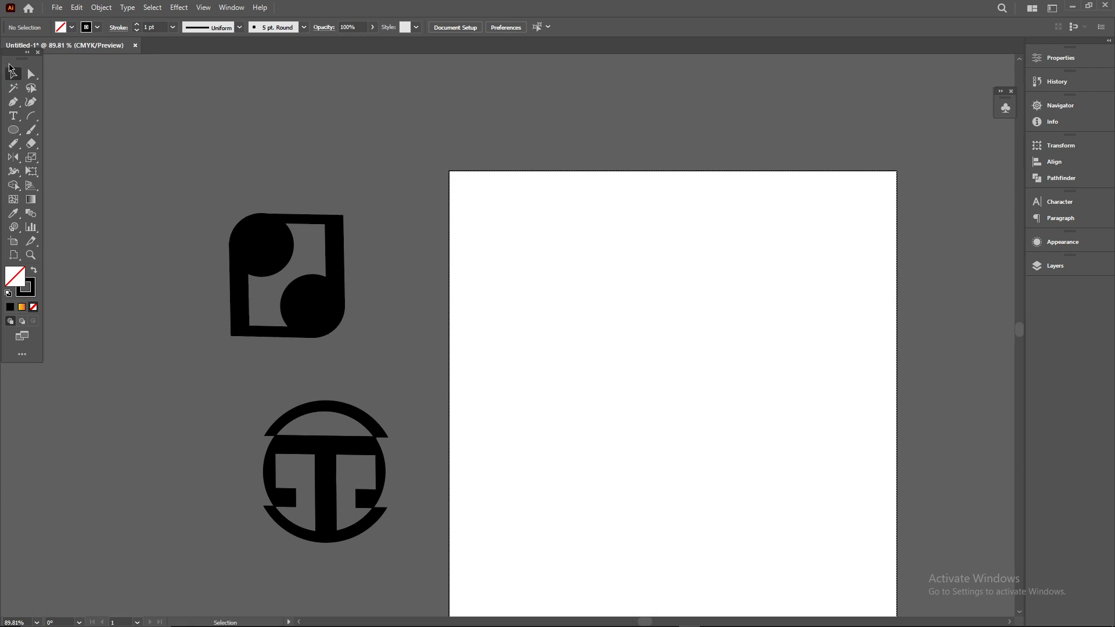
Draw a circle about 197 pt wide on the artboard and a circle about 68 pt wide inside its lower-right edge.
click(13, 129)
click(63, 158)
drag(556, 285, 700, 431)
drag(672, 468, 657, 395)
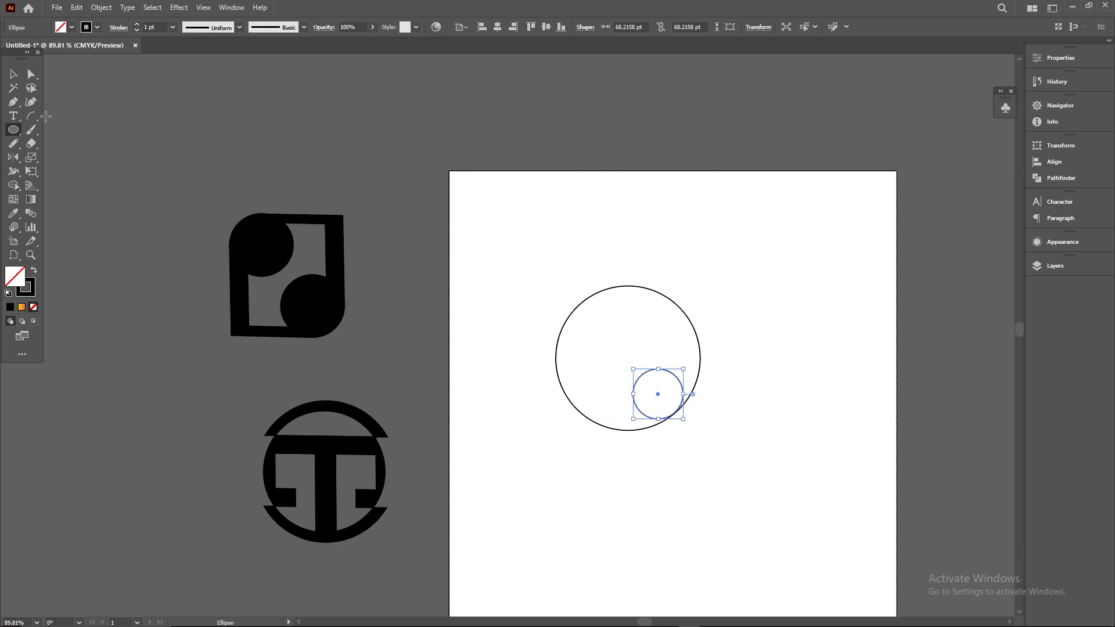
Make a copy of the large circle rotated 30° around the small circle's center.
click(13, 157)
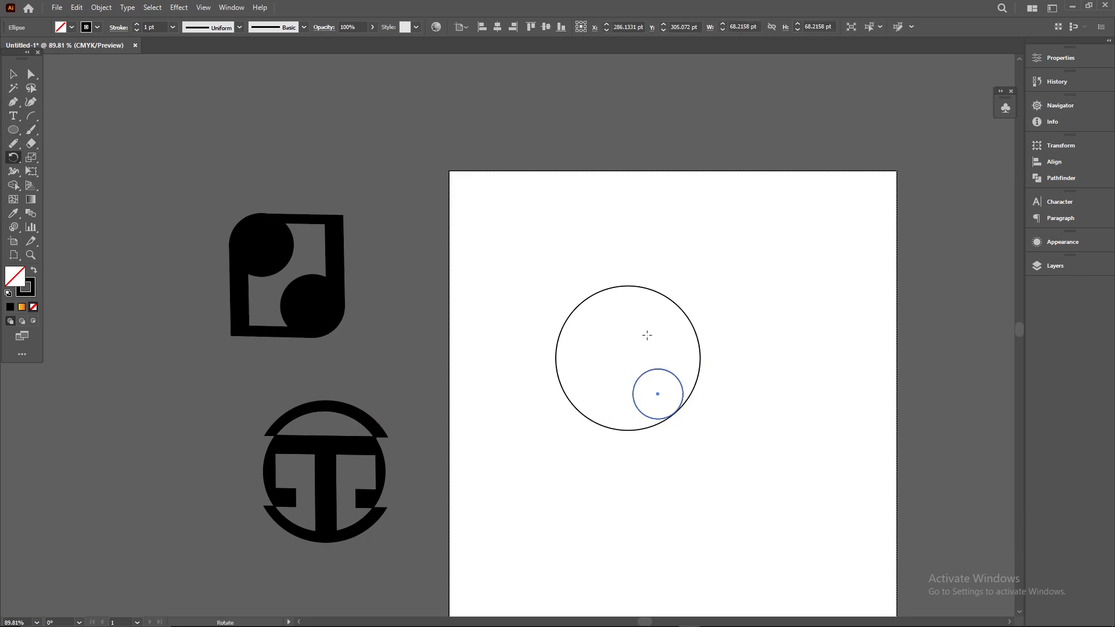
scroll(699, 420, up, 5)
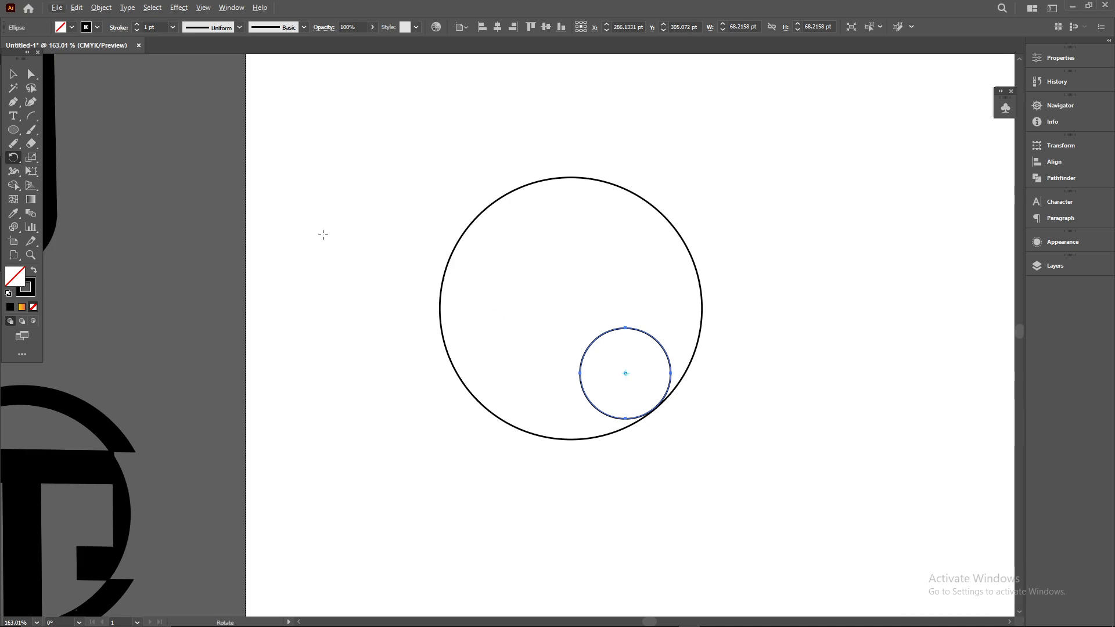
ctrl+click(462, 240)
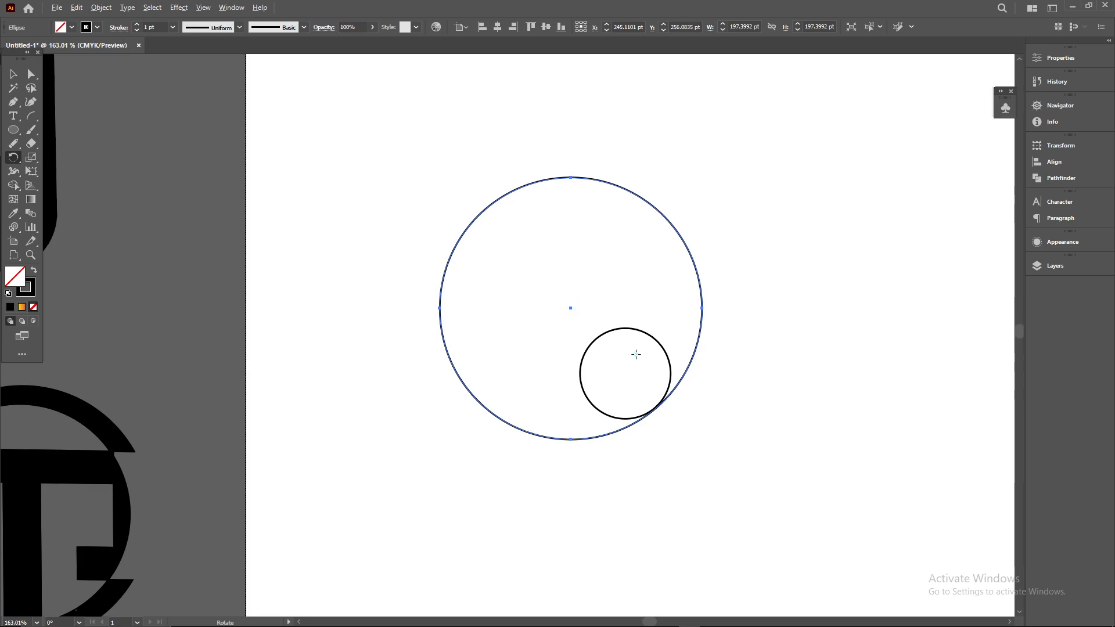
alt+click(626, 373)
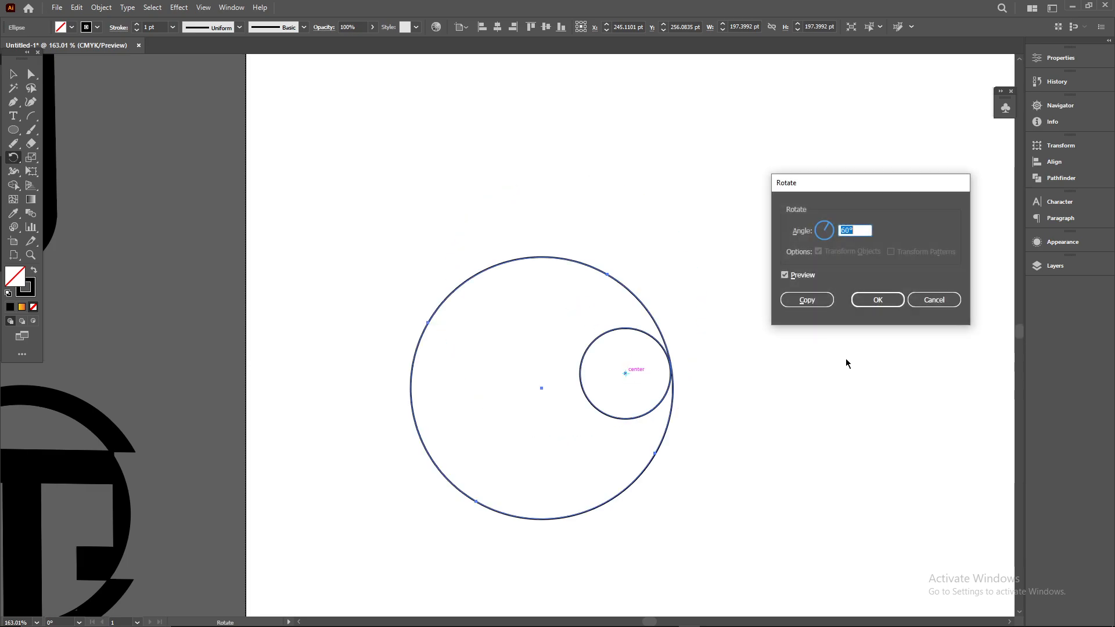
text(30)
click(809, 301)
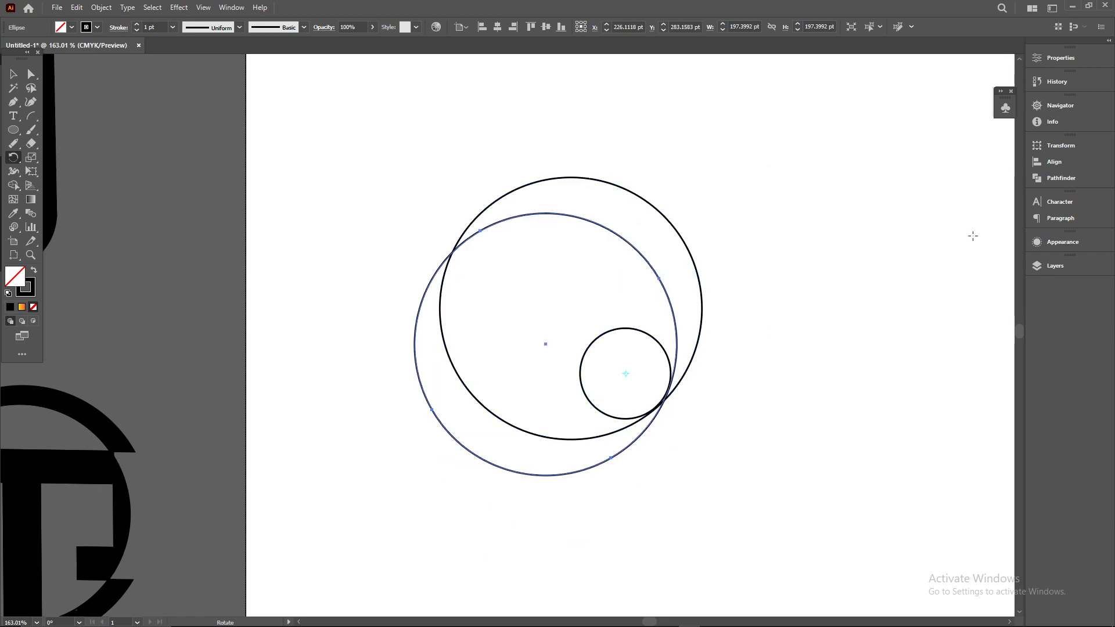
Repeat the rotated copy until the large circles form a complete ring around the small circle.
key(ctrl+d)
key(ctrl+d)
key(ctrl+d)
key(ctrl+d)
key(ctrl+d)
key(ctrl+d)
key(ctrl+d)
key(ctrl+d)
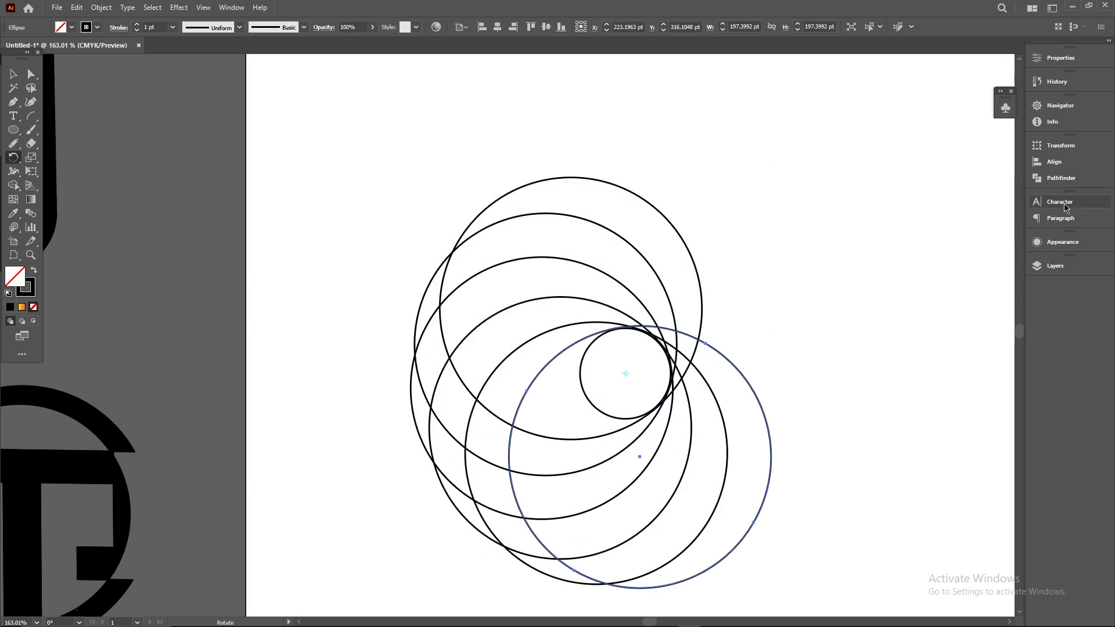
key(ctrl+d)
key(ctrl+d)
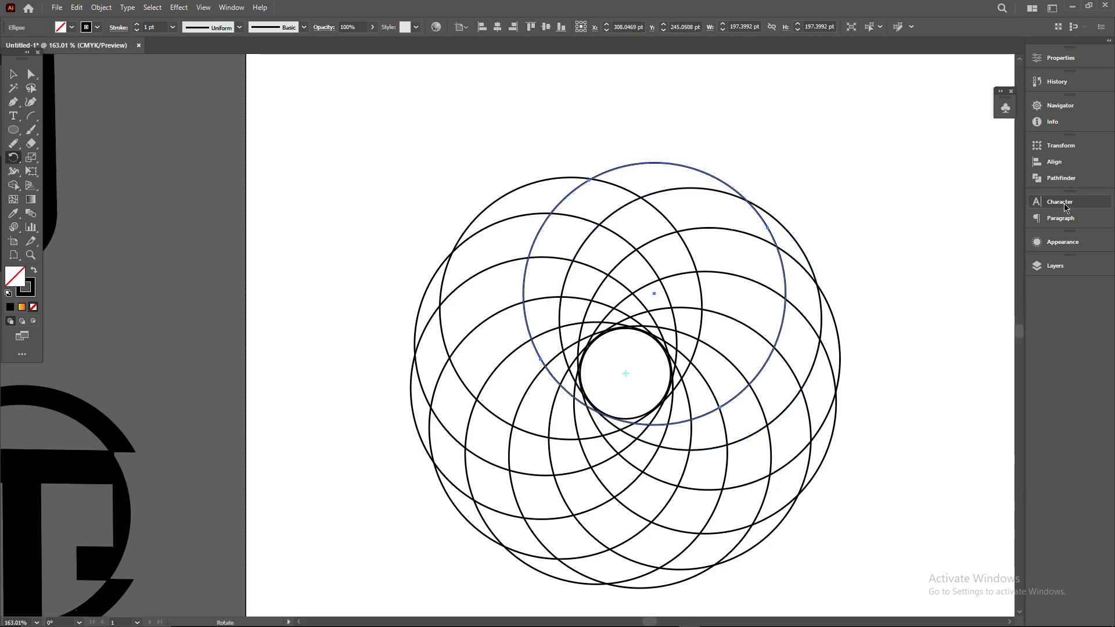
key(ctrl+d)
key(ctrl+d)
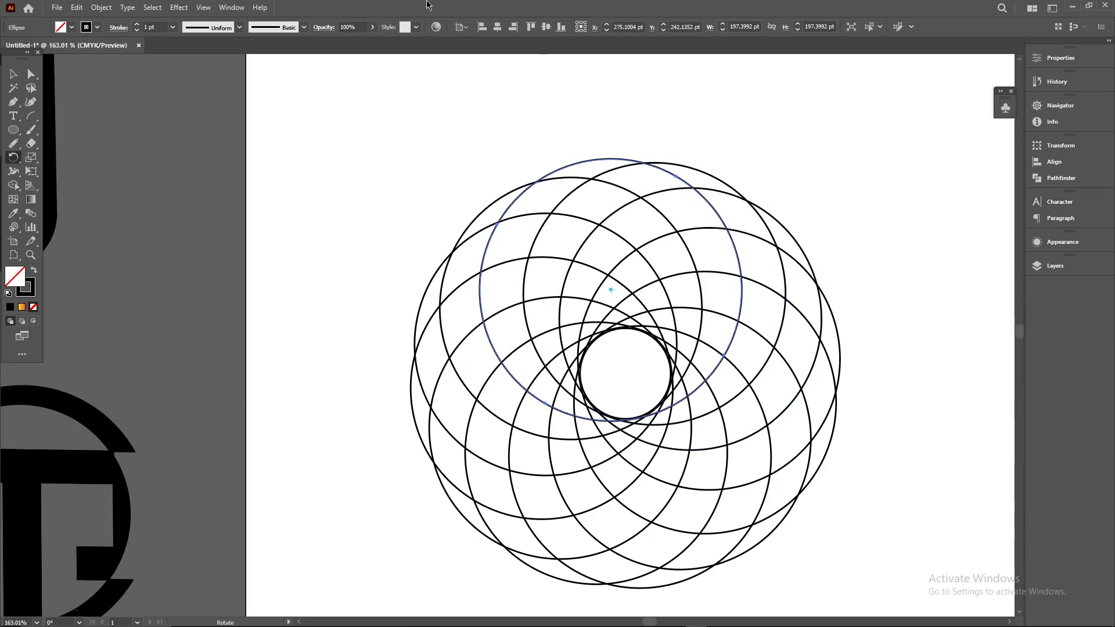
Select the whole ring of circles including the center circle and activate the Live Paint Bucket.
click(13, 74)
drag(360, 143, 911, 569)
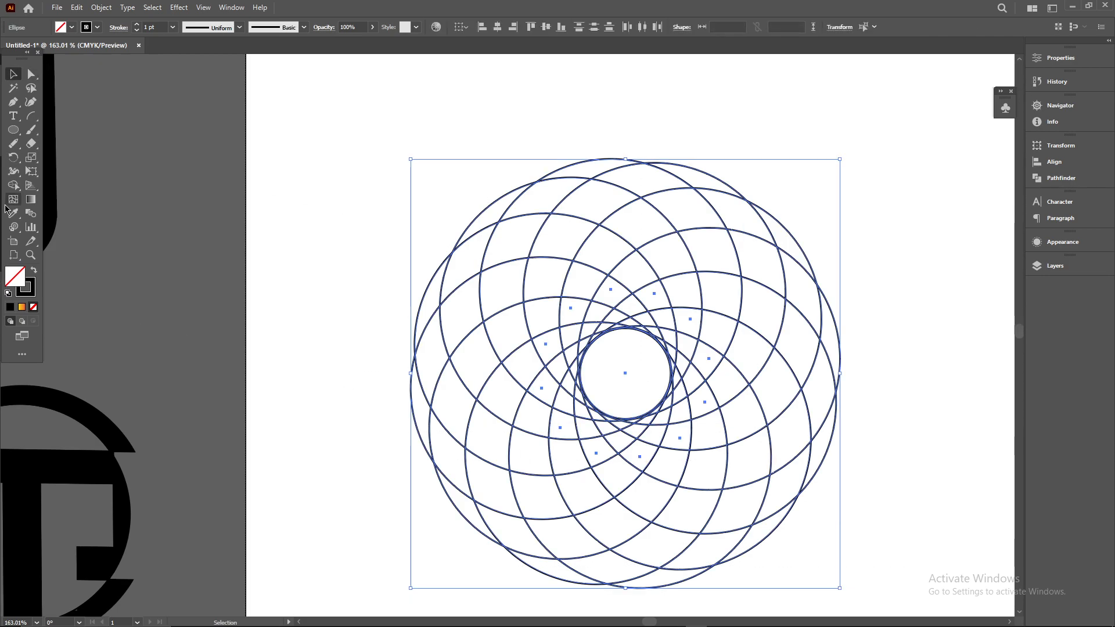
drag(14, 185, 85, 191)
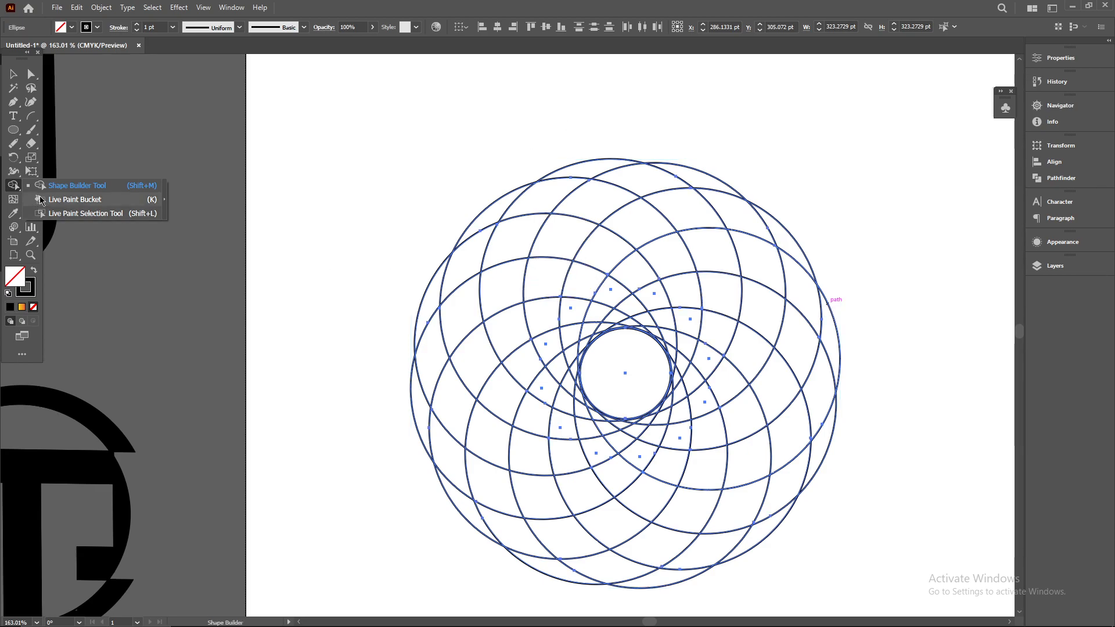
click(52, 199)
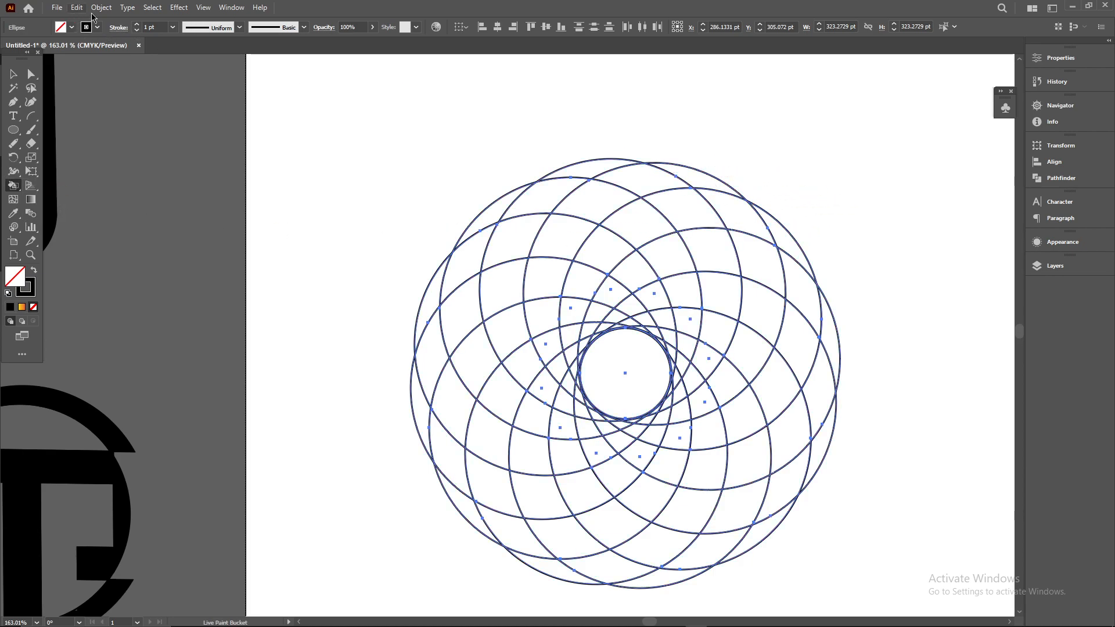
Show the color swatches and set the fill color to red.
click(153, 7)
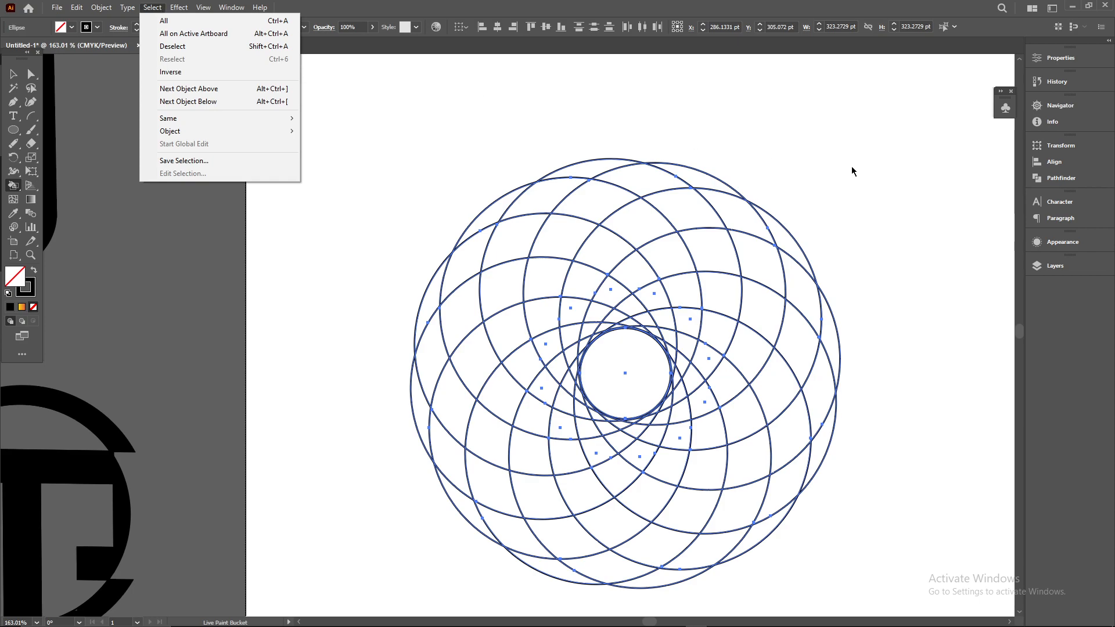
click(57, 8)
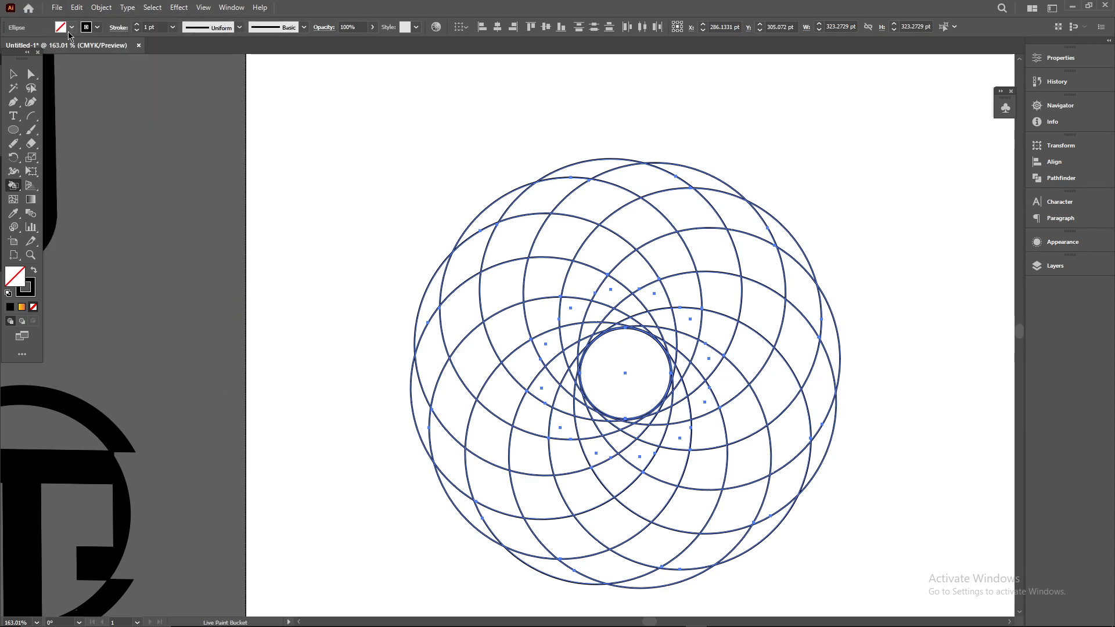
click(72, 27)
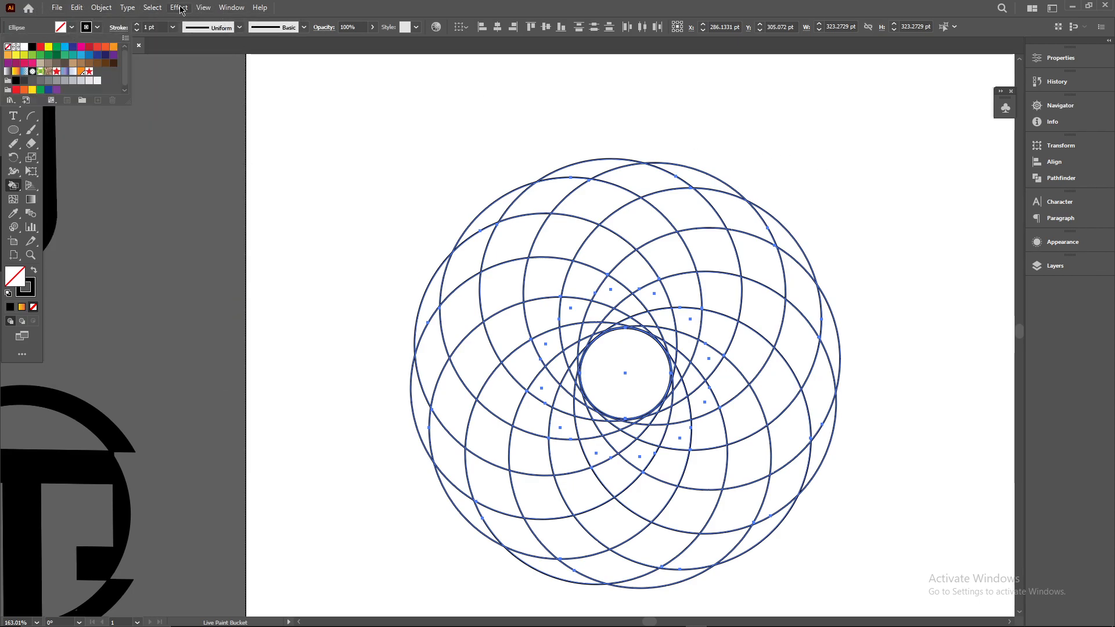
click(231, 7)
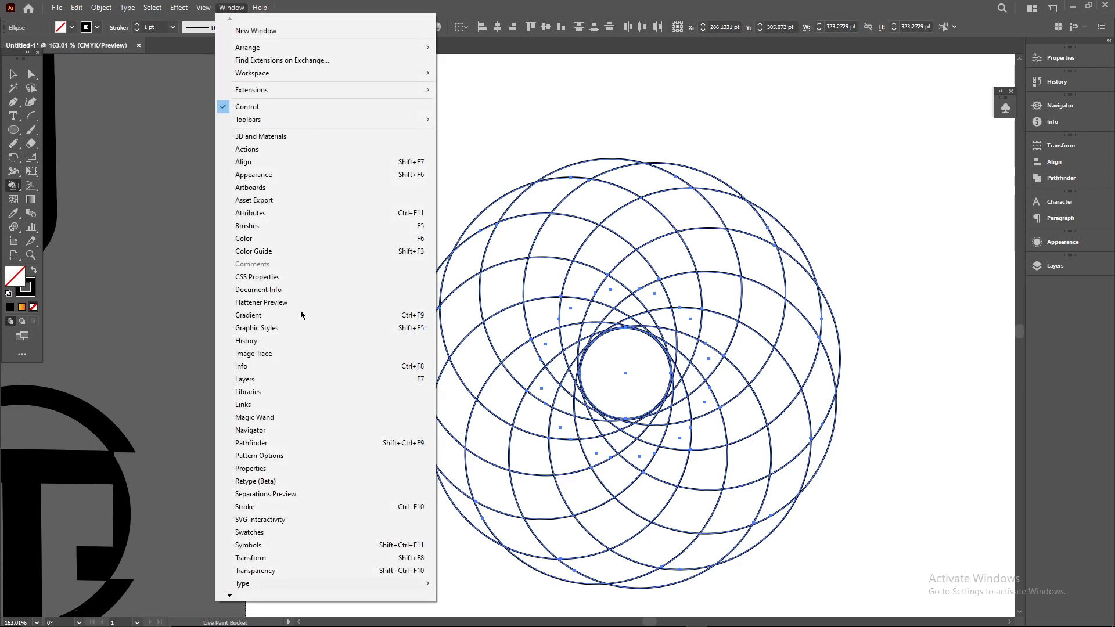
click(329, 535)
click(881, 173)
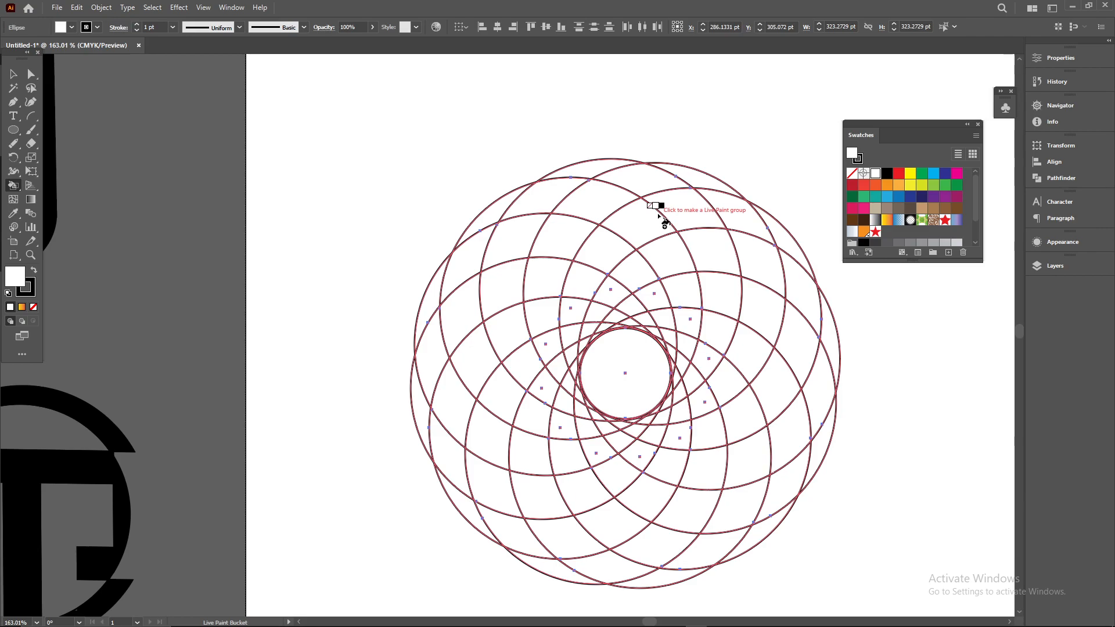
key(Right)
key(Right)
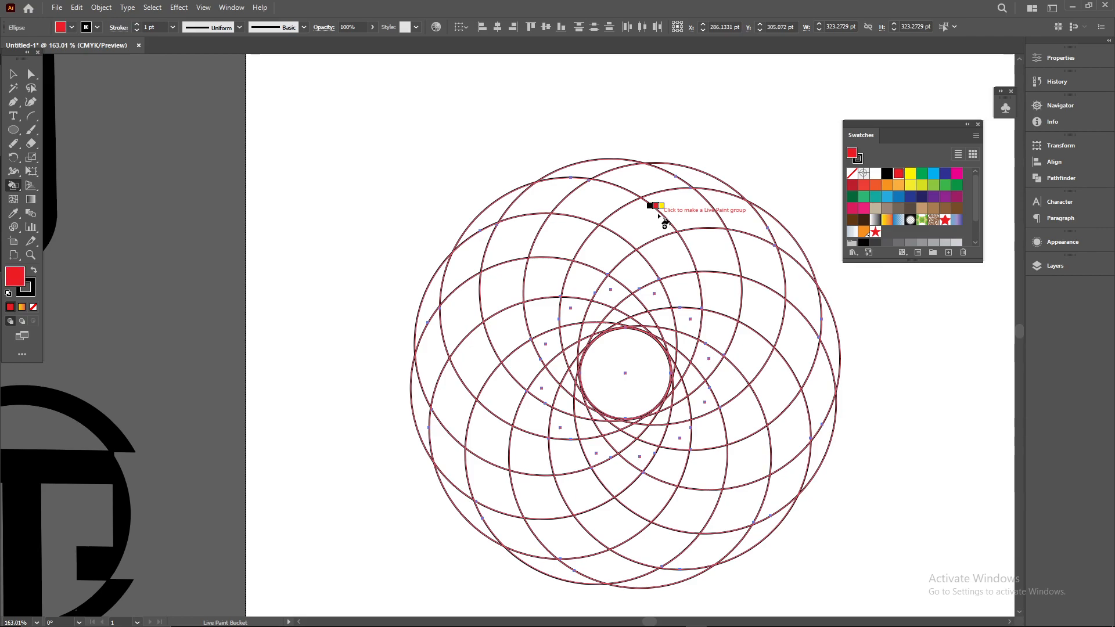
Try filling one small region beside the center circle with red using Live Paint, and undo the fill.
click(572, 353)
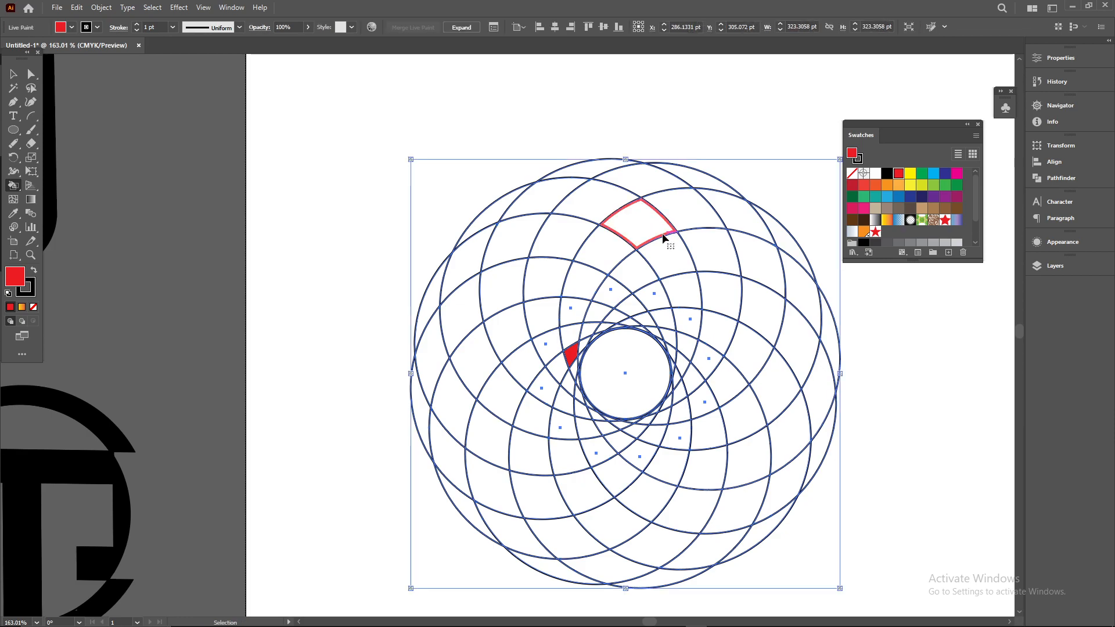
key(ctrl+z)
Merge two adjacent curved bands at the pattern's upper right with the Shape Builder, one in red and the next in yellow.
drag(13, 185, 25, 192)
click(70, 186)
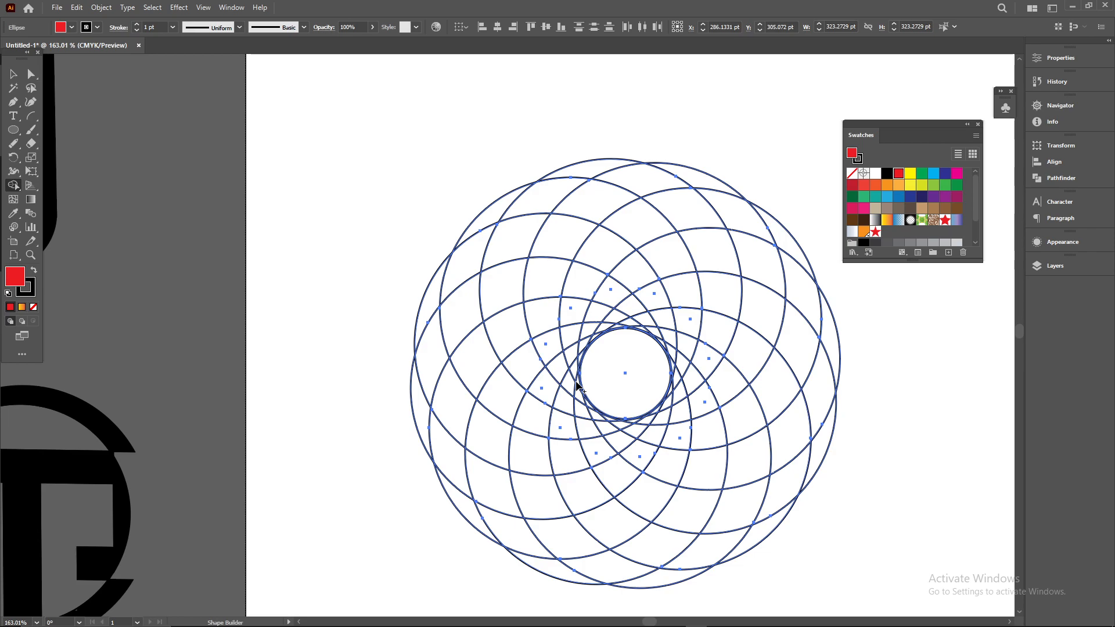
mouse_move(575, 378)
mouse_down()
mouse_move(563, 322)
mouse_move(628, 233)
mouse_move(749, 228)
mouse_move(787, 244)
mouse_move(779, 331)
mouse_up()
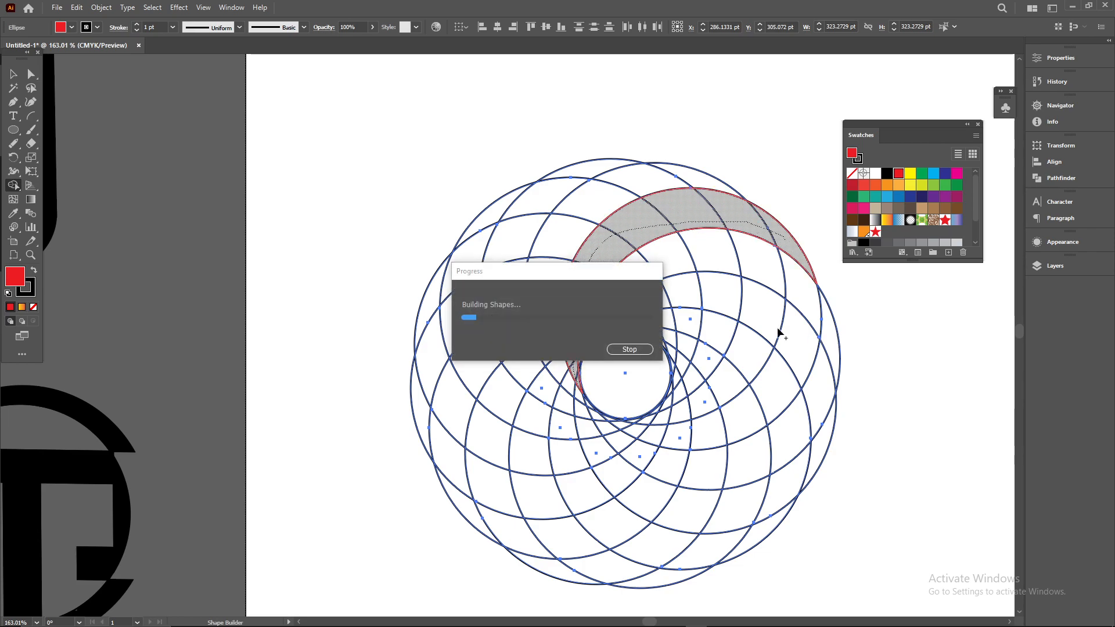
click(911, 174)
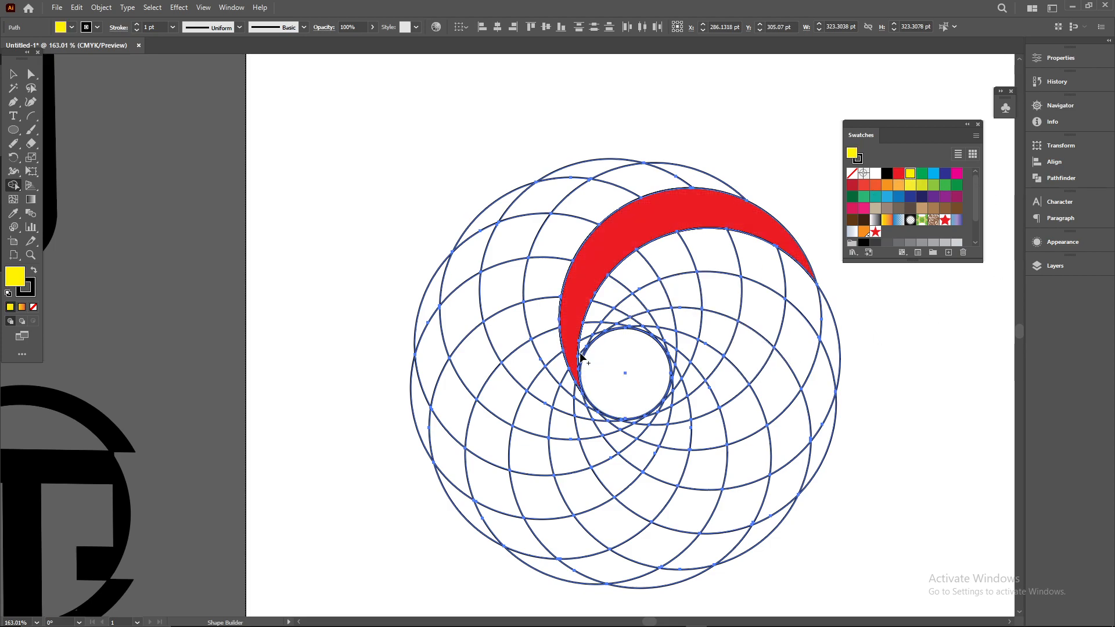
mouse_move(580, 359)
mouse_down()
mouse_move(614, 295)
mouse_move(655, 267)
mouse_move(759, 264)
mouse_move(816, 293)
mouse_move(837, 346)
mouse_up()
Merge the following two curved bands clockwise with the Shape Builder, the first in green and the second in light blue.
click(922, 173)
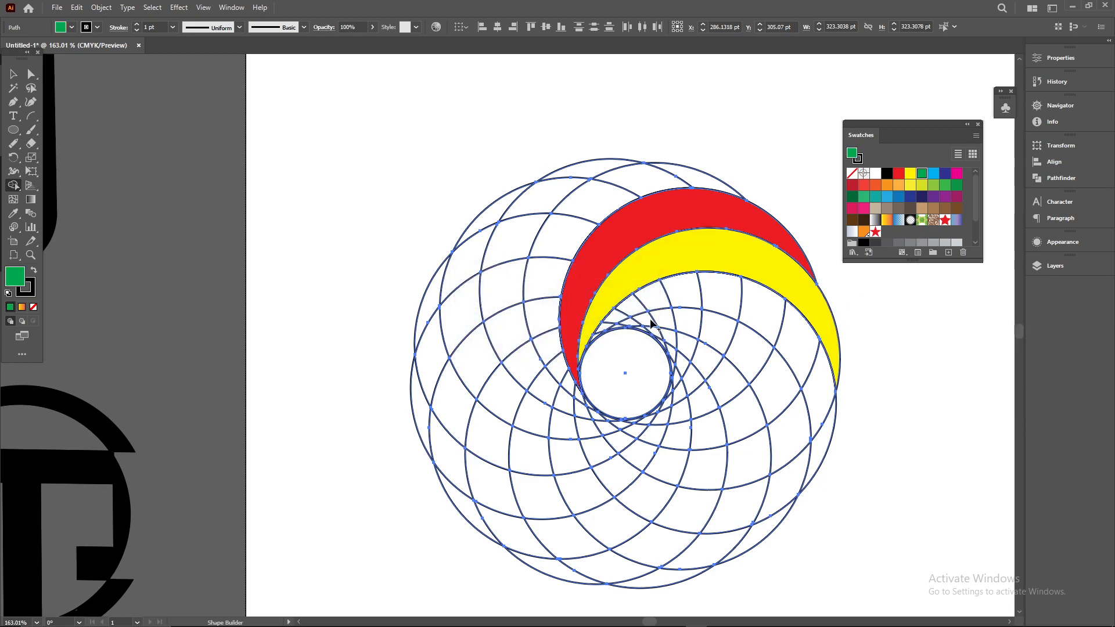
mouse_move(597, 341)
mouse_down()
mouse_move(657, 308)
mouse_move(744, 307)
mouse_move(801, 347)
mouse_move(822, 436)
mouse_up()
drag(775, 372, 696, 274)
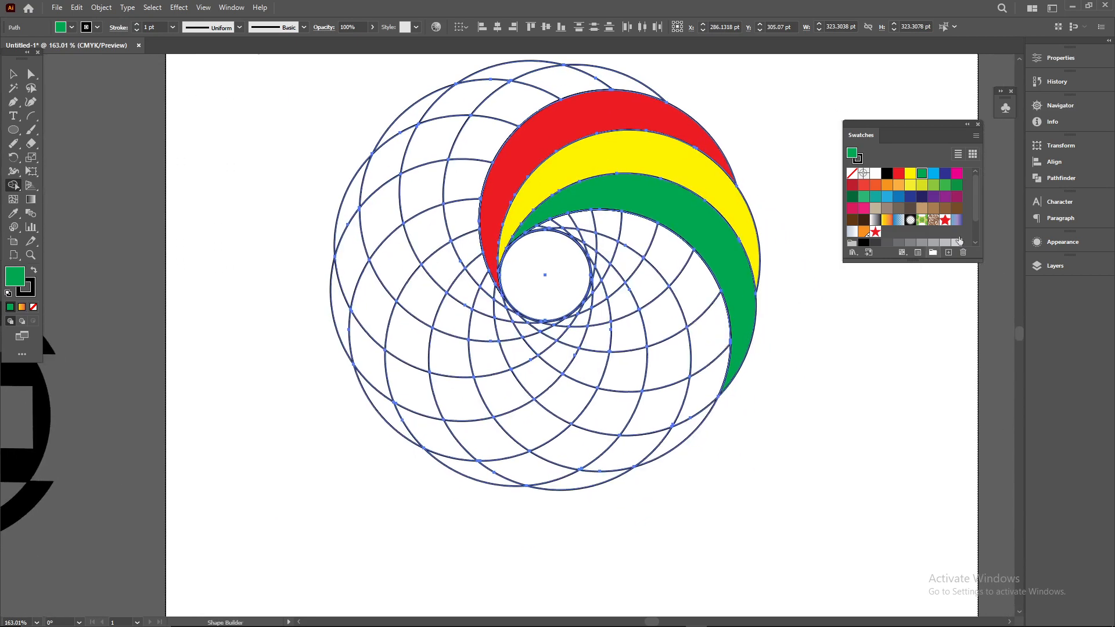
click(933, 173)
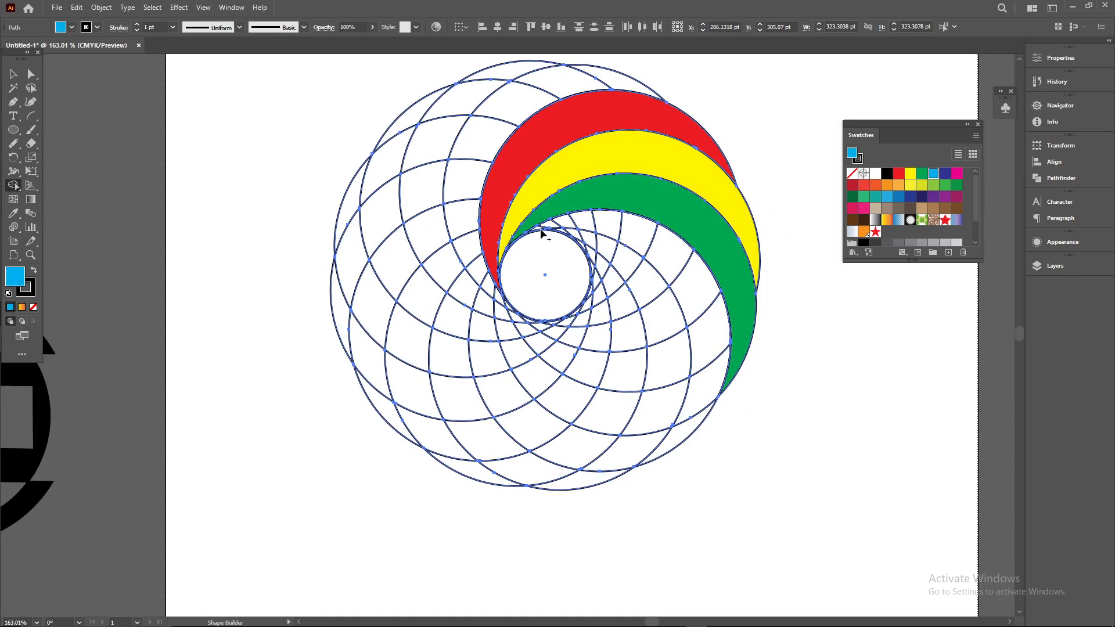
mouse_move(542, 233)
mouse_down()
mouse_move(598, 219)
mouse_move(636, 232)
mouse_move(682, 275)
mouse_move(707, 333)
mouse_move(698, 424)
mouse_up()
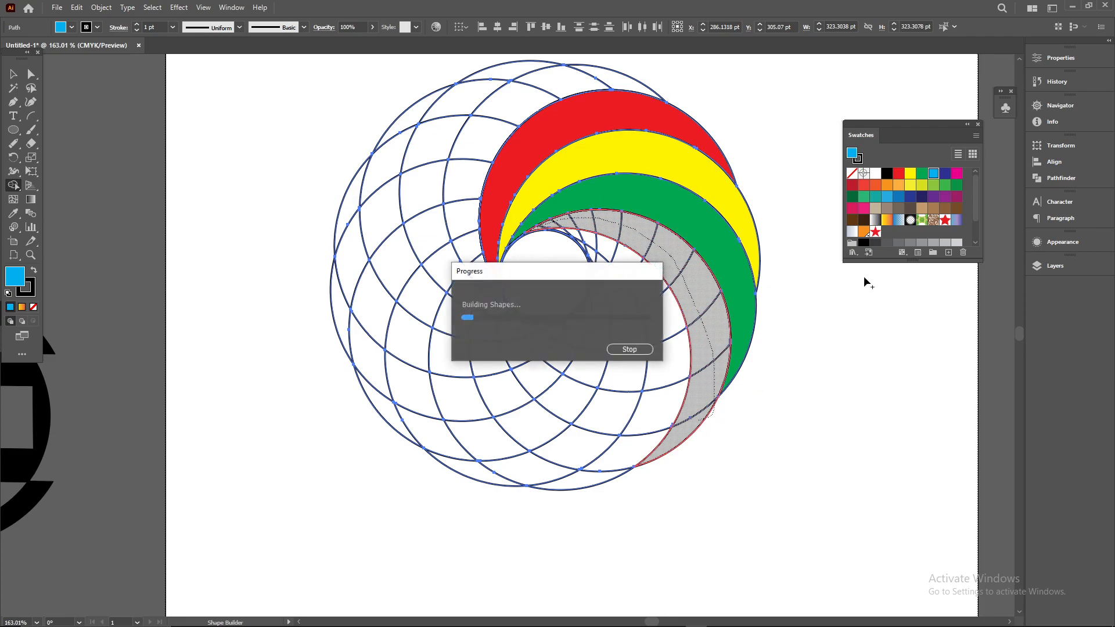
Merge three more curved bands clockwise with the Shape Builder in dark blue, magenta and orange, and deselect the artwork.
click(946, 173)
mouse_move(561, 233)
mouse_down()
mouse_move(659, 319)
mouse_move(666, 375)
mouse_move(648, 431)
mouse_move(598, 482)
mouse_up()
click(957, 173)
mouse_move(583, 249)
mouse_down()
mouse_move(622, 343)
mouse_move(595, 448)
mouse_move(496, 478)
mouse_move(572, 419)
mouse_up()
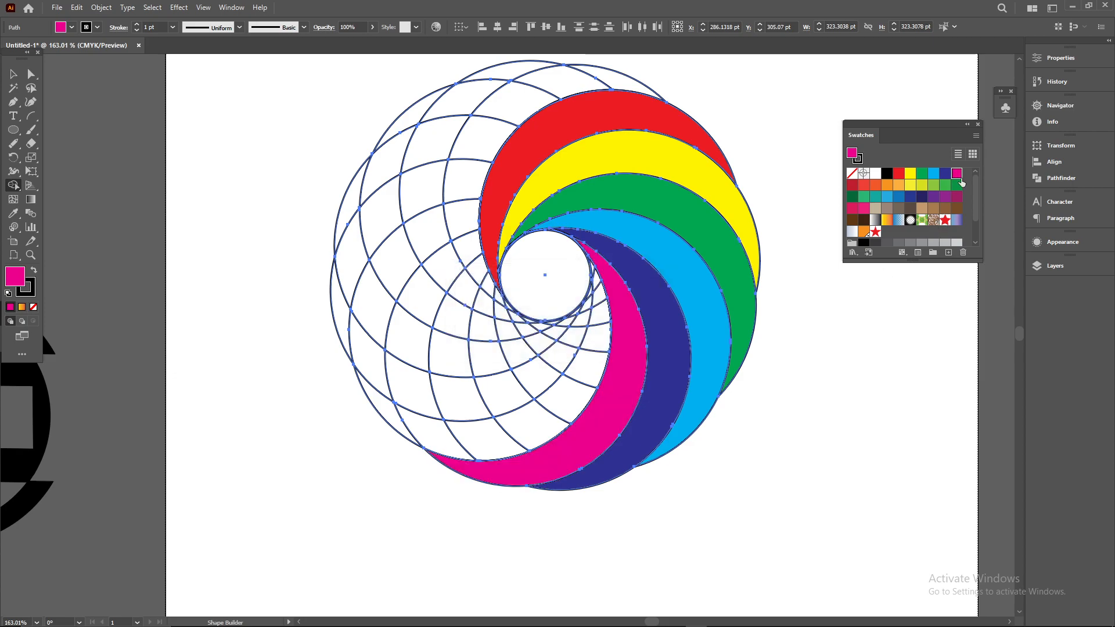
click(880, 184)
mouse_move(591, 265)
mouse_down()
mouse_move(594, 344)
mouse_move(562, 417)
mouse_move(498, 436)
mouse_move(427, 436)
mouse_move(386, 418)
mouse_up()
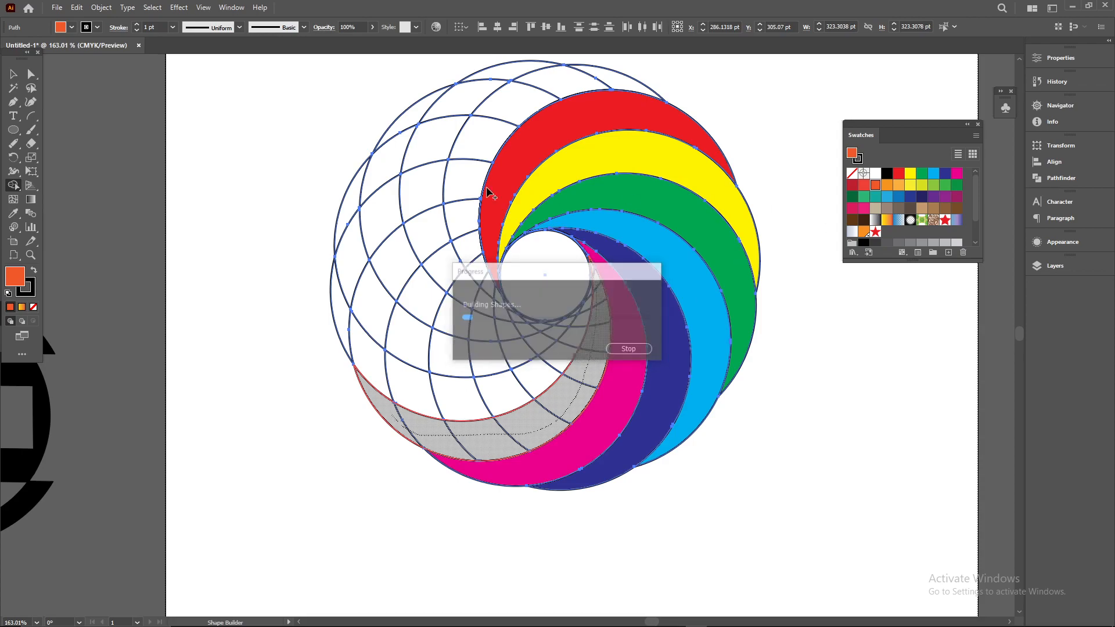
click(13, 73)
click(233, 108)
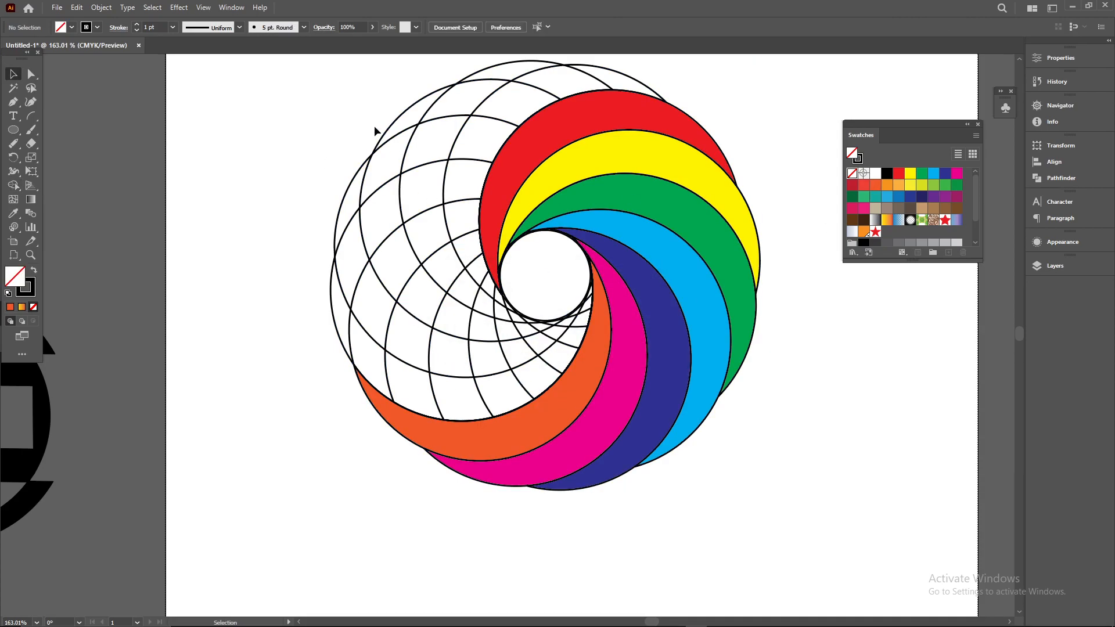
Select the uncolored arcs on the pattern's left side, close the swatches, and erase the outermost arcs with the Path Eraser.
drag(330, 173, 461, 287)
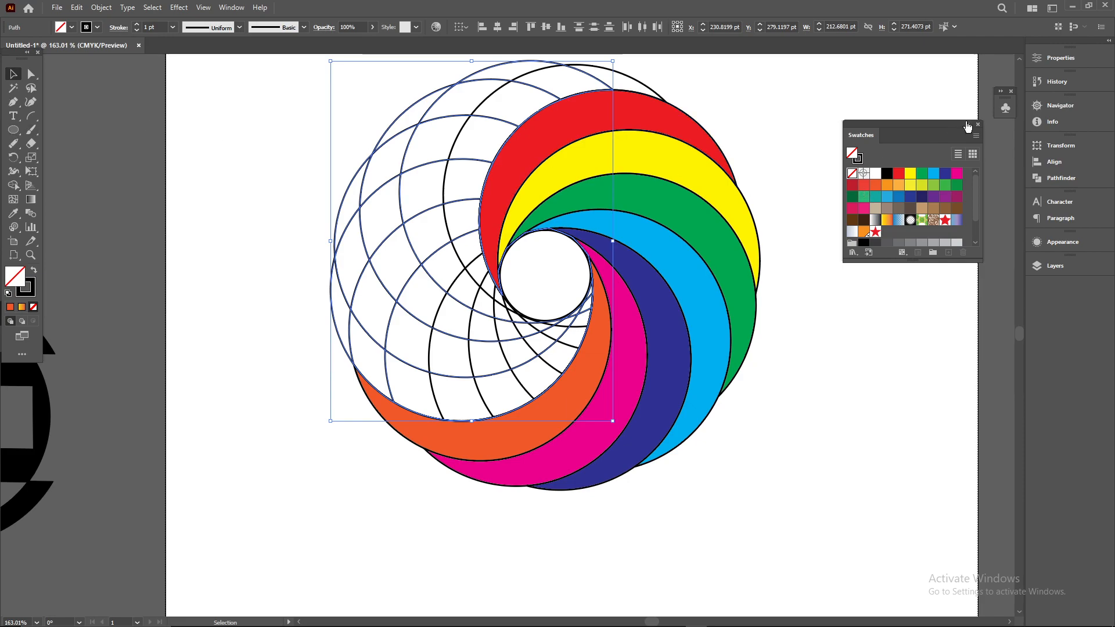
click(979, 125)
click(13, 146)
drag(304, 183, 433, 274)
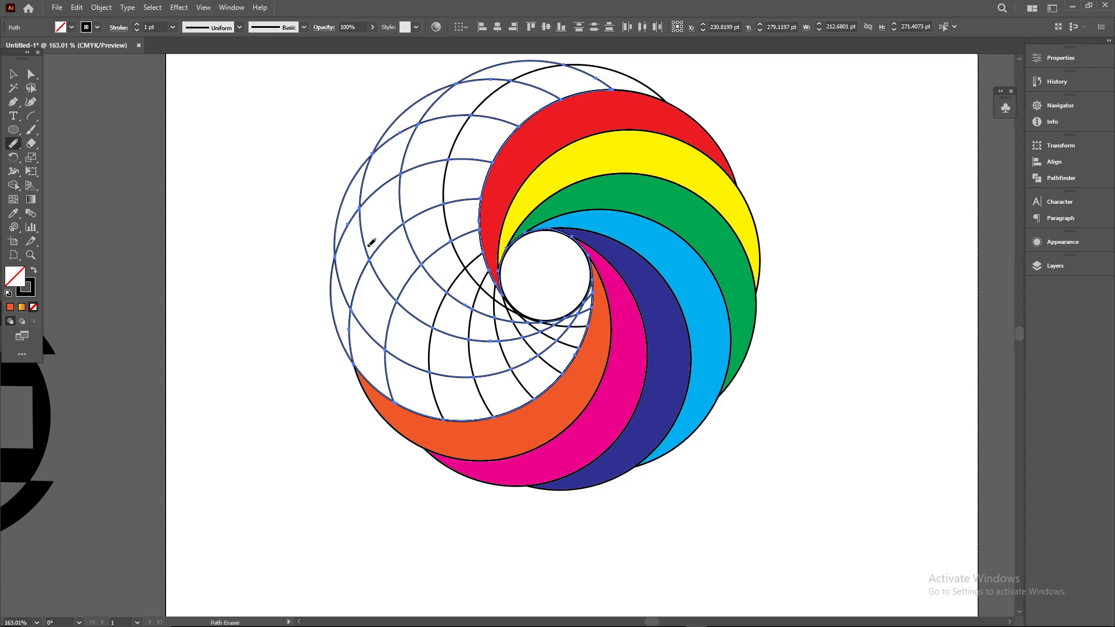
drag(335, 232, 354, 227)
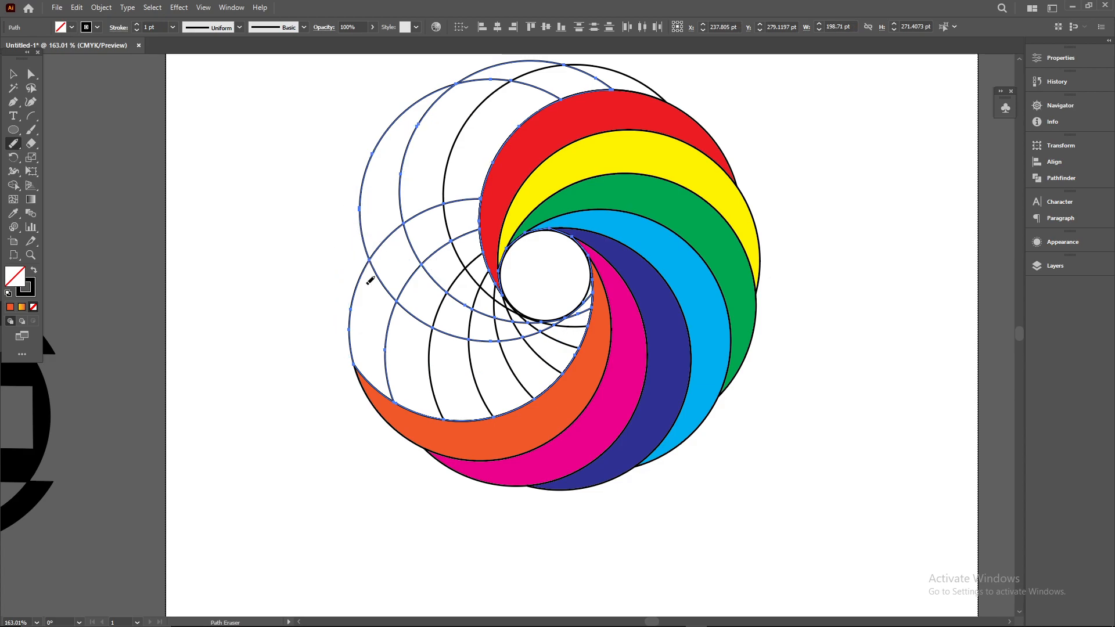
drag(356, 282, 356, 283)
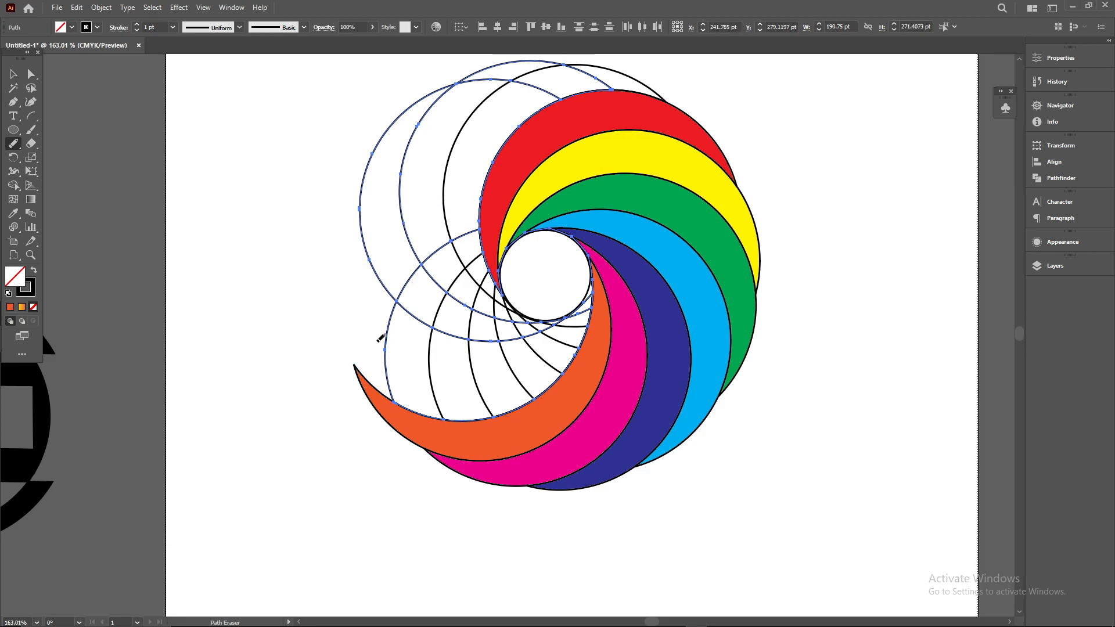
drag(380, 338, 384, 338)
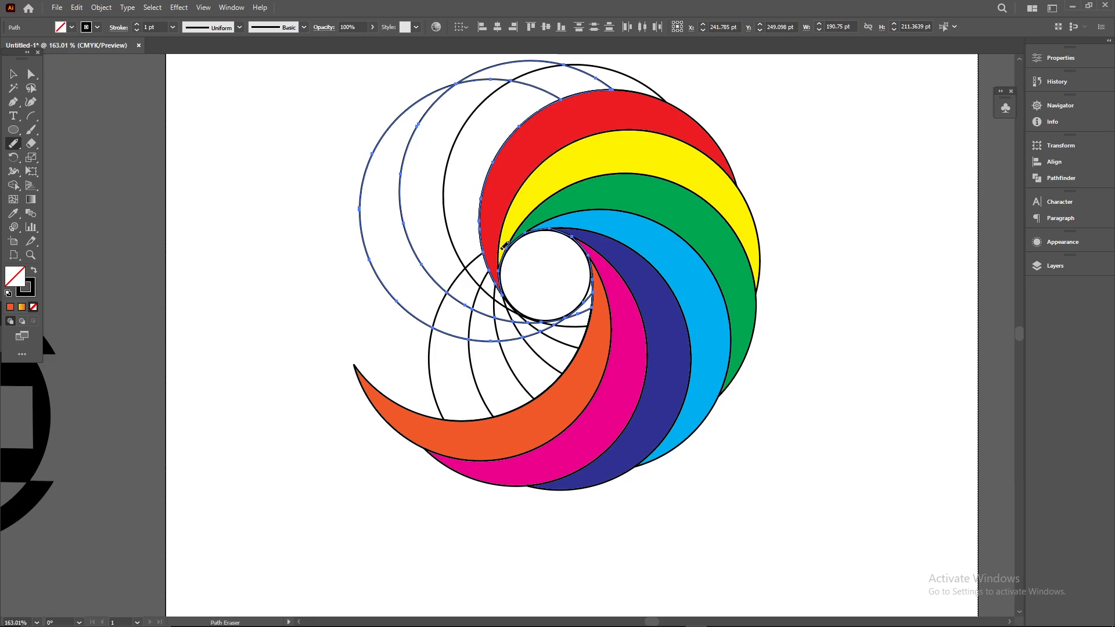
Set the stroke of the selected uncolored arcs to None.
click(97, 26)
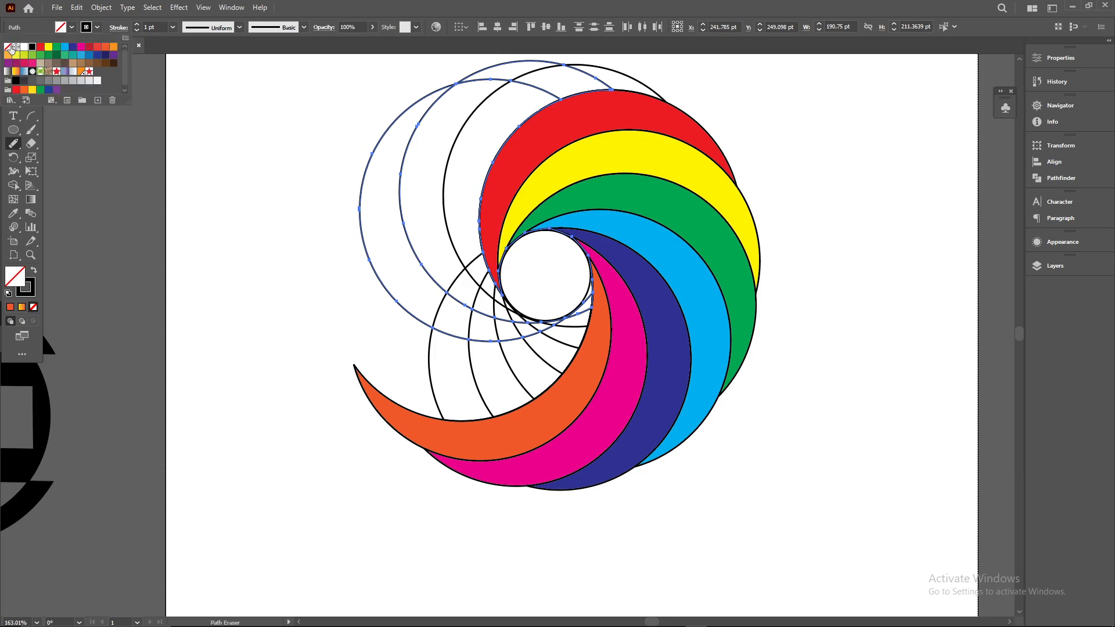
click(8, 46)
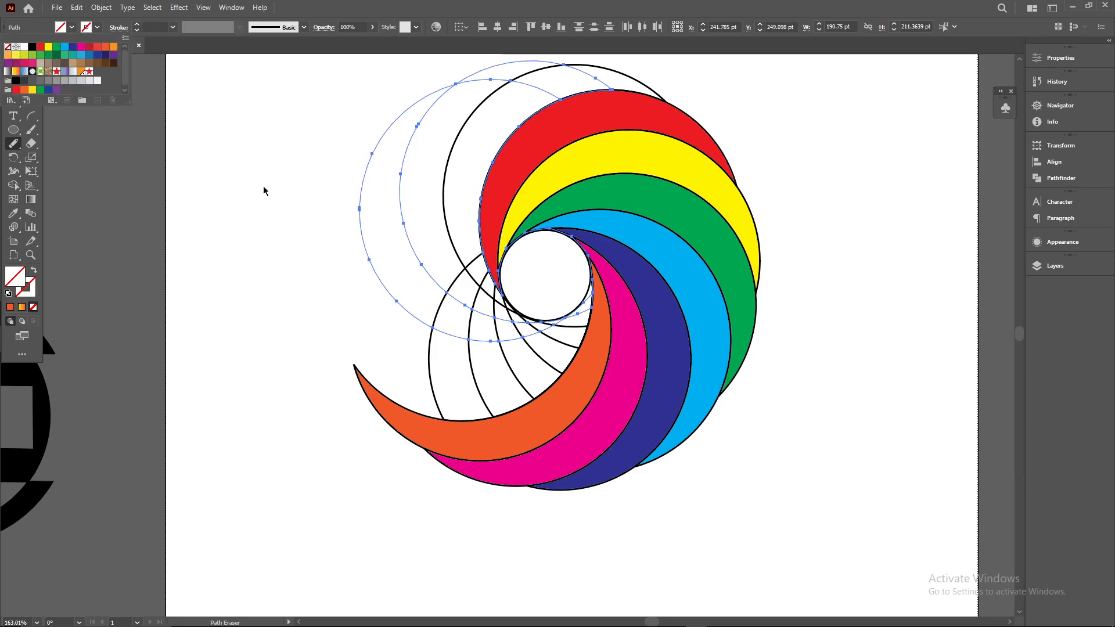
click(14, 142)
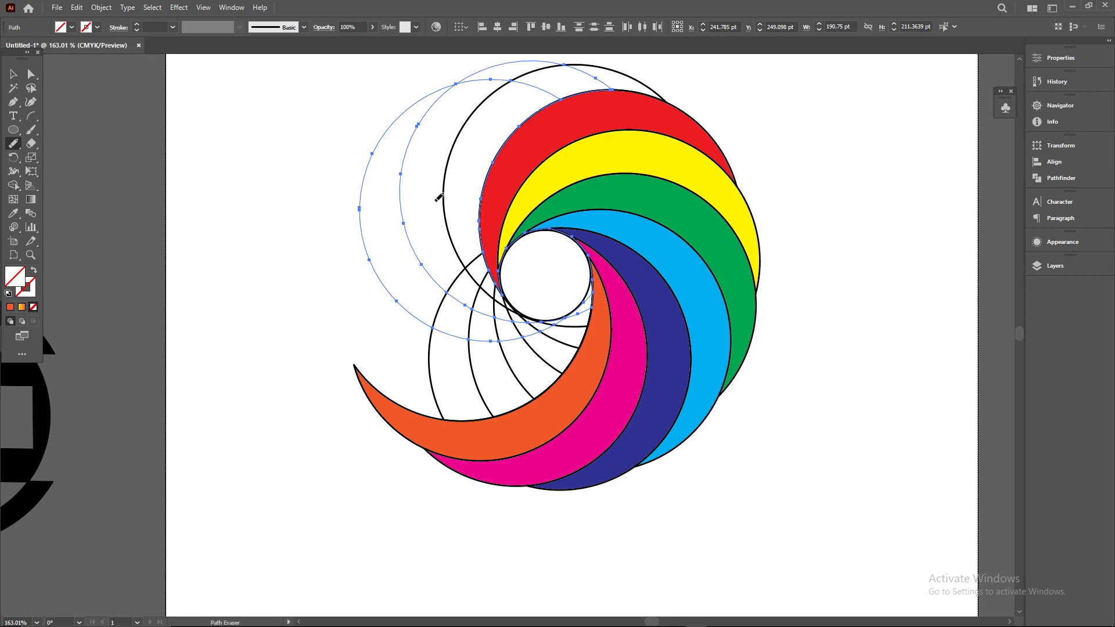
Select the entire spiral artwork, set its stroke to None, and activate the Path Eraser.
key(v)
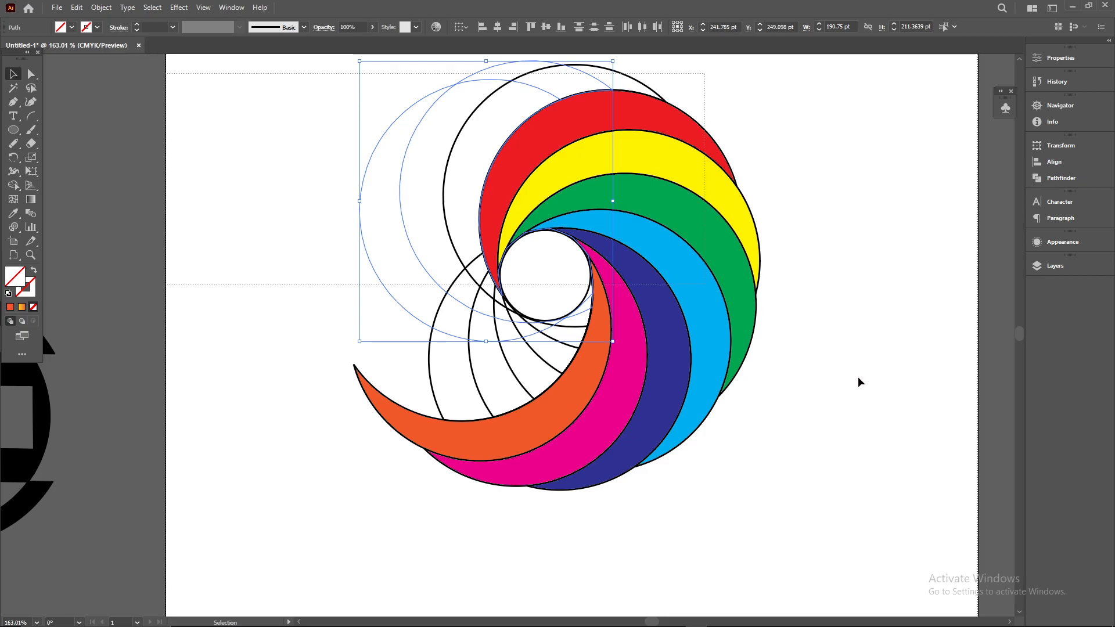
drag(166, 73, 952, 562)
key(ctrl+space)
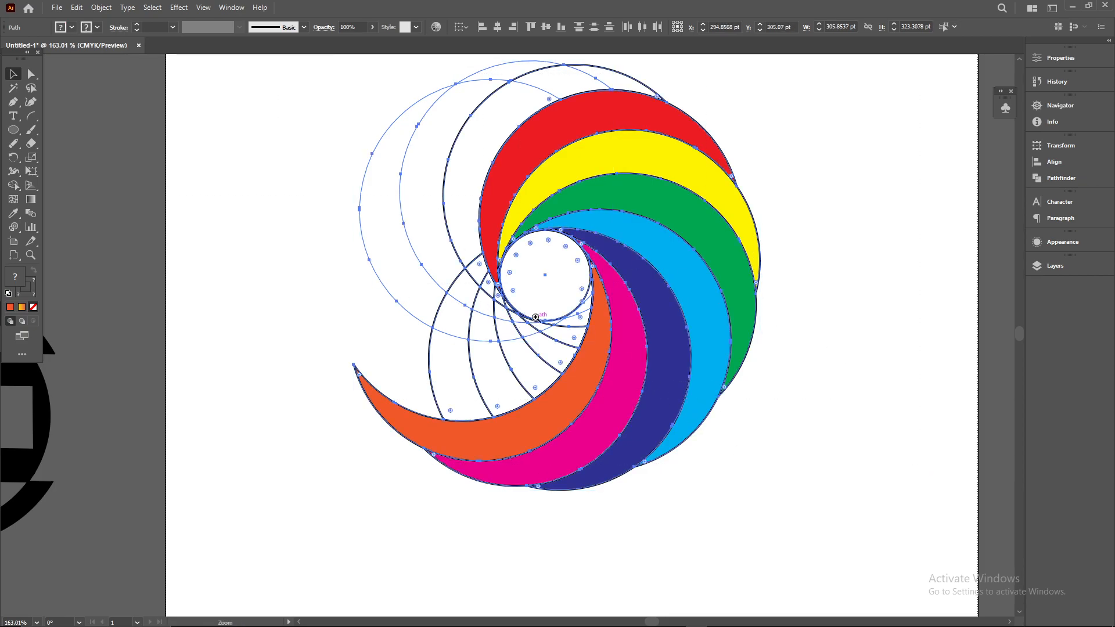
drag(545, 319, 512, 267)
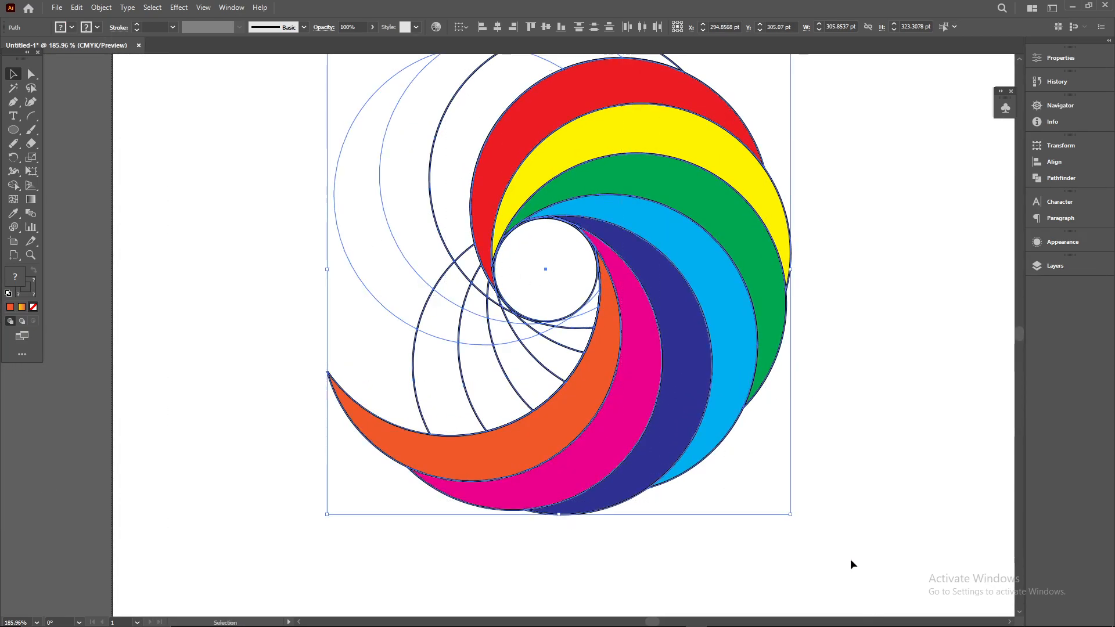
click(71, 26)
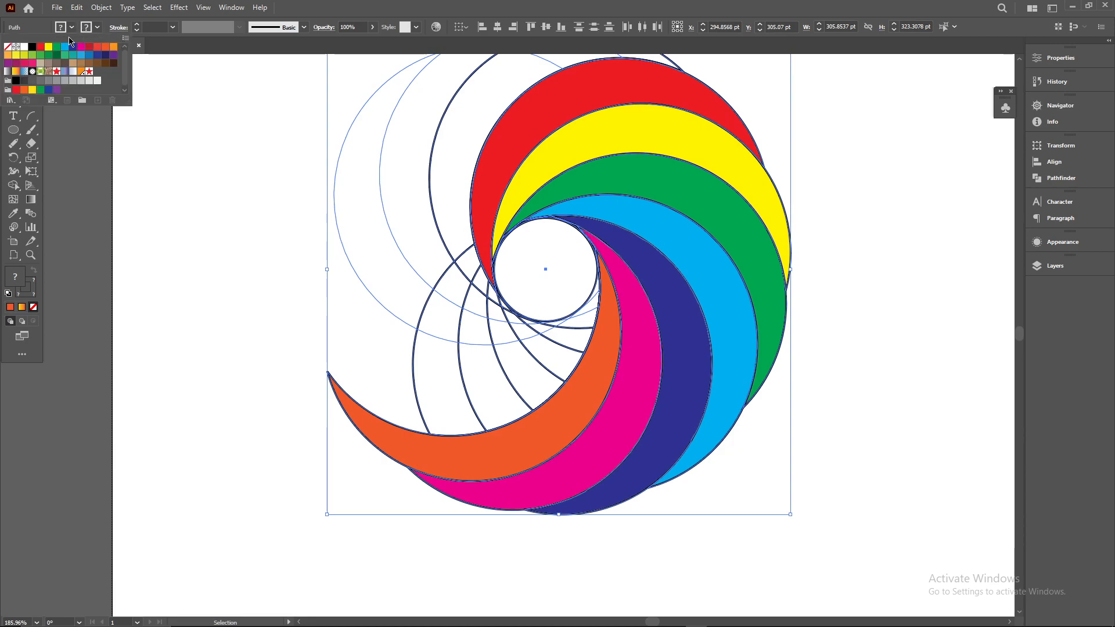
click(7, 46)
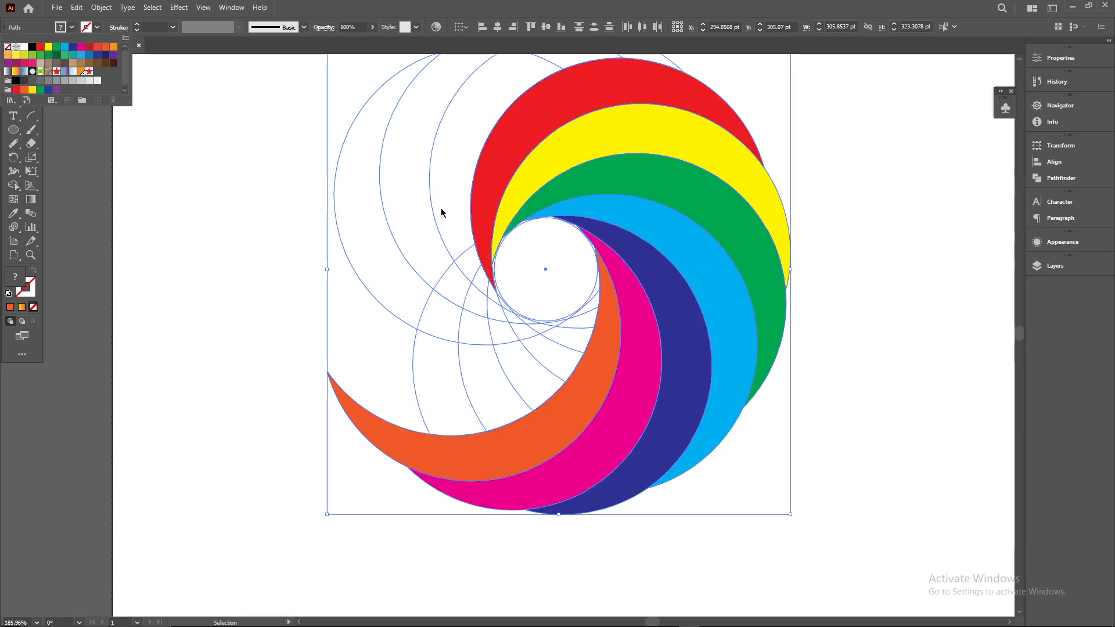
click(25, 144)
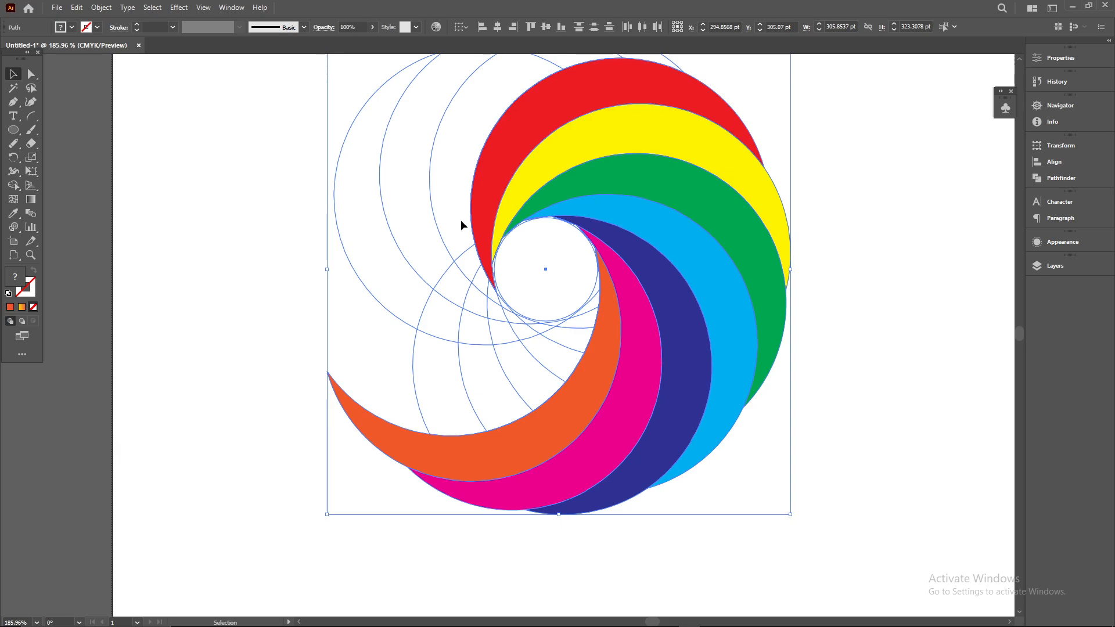
click(14, 144)
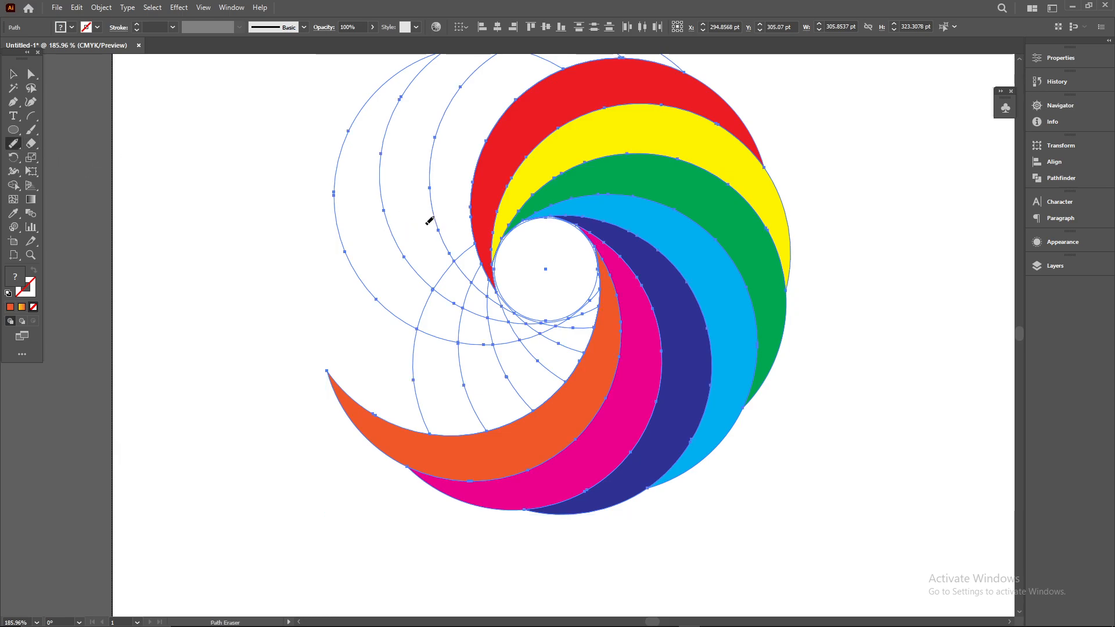
Erase the remaining uncolored arcs and inner circle outlines beside the spiral, and deselect the artwork.
mouse_move(436, 229)
mouse_down()
mouse_move(464, 252)
mouse_move(489, 312)
mouse_move(552, 312)
mouse_up()
click(7, 73)
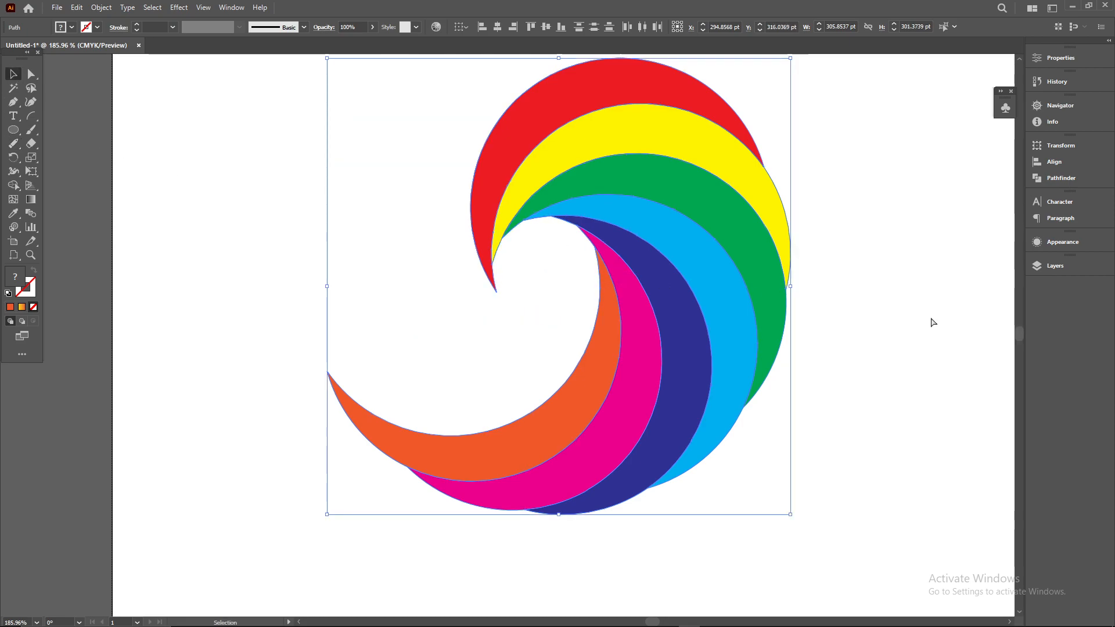
shift+click(502, 156)
shift+click(598, 137)
shift+click(590, 97)
click(321, 297)
Select all seven colored bands of the spiral, from orange round to red, and group them.
click(418, 443)
shift+click(516, 486)
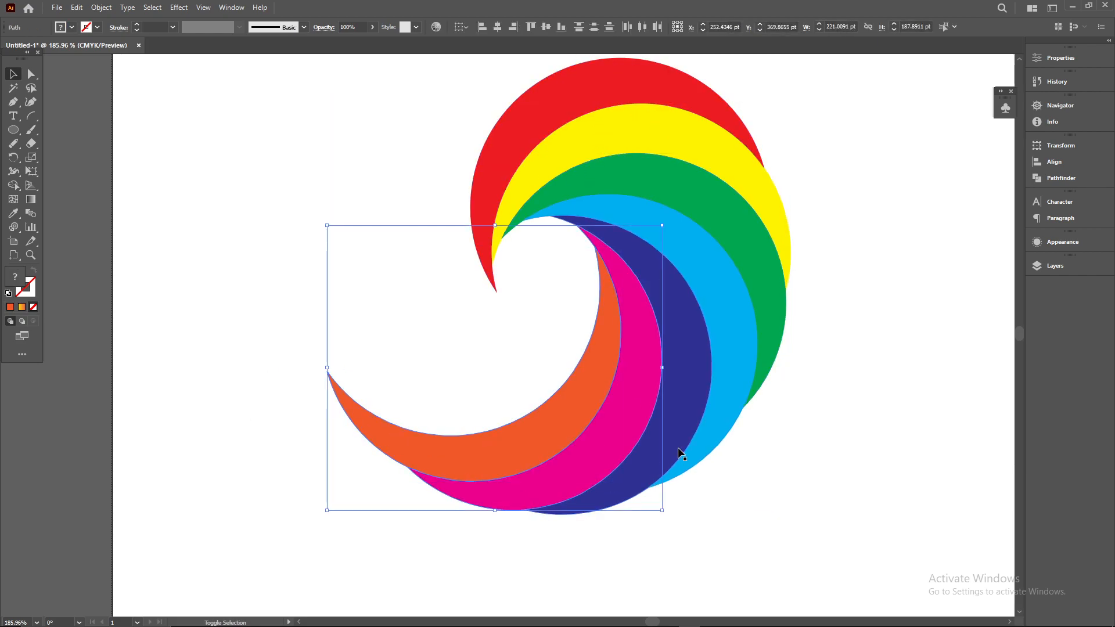
shift+click(686, 421)
shift+click(731, 388)
shift+click(768, 295)
shift+click(759, 186)
shift+click(612, 84)
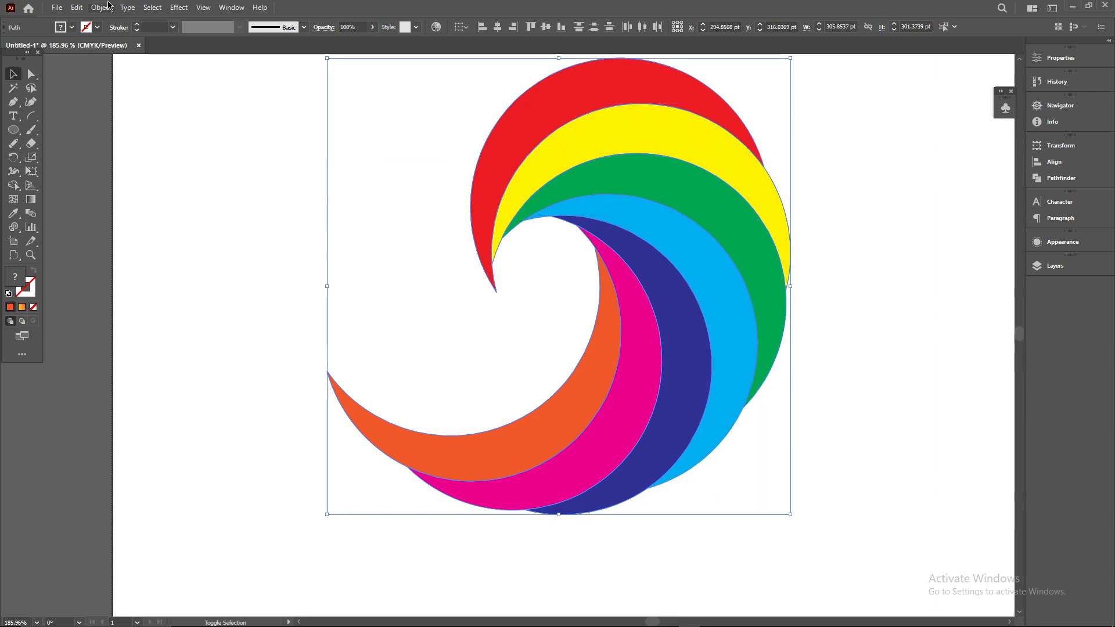
click(101, 7)
click(117, 75)
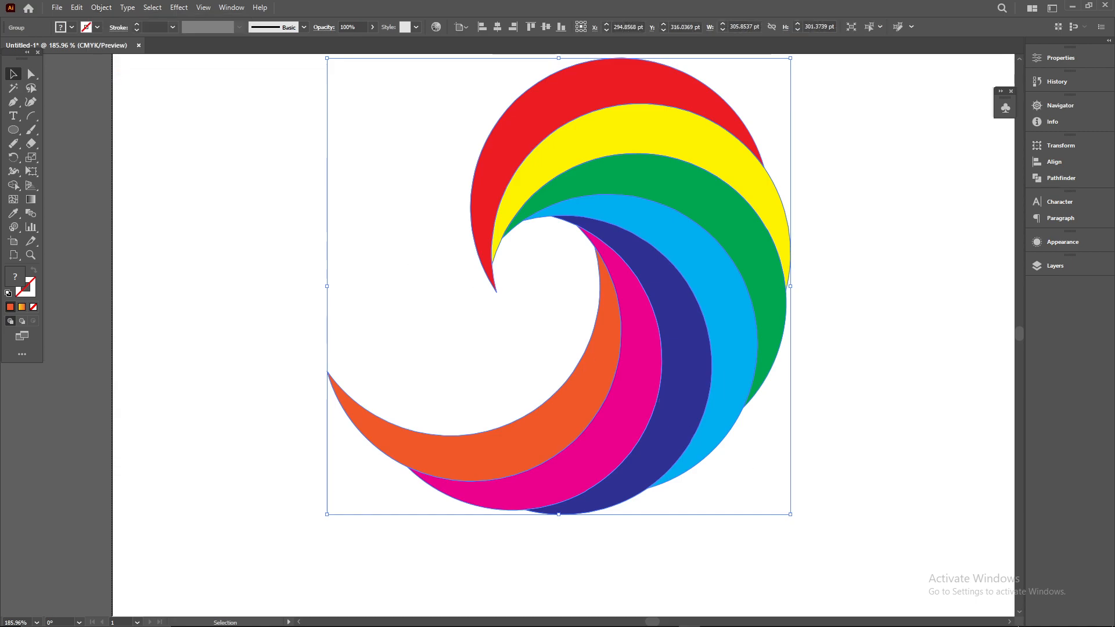
Scale the spiral group down on the artboard and deselect it.
scroll(901, 527, down, 5)
drag(765, 463, 683, 404)
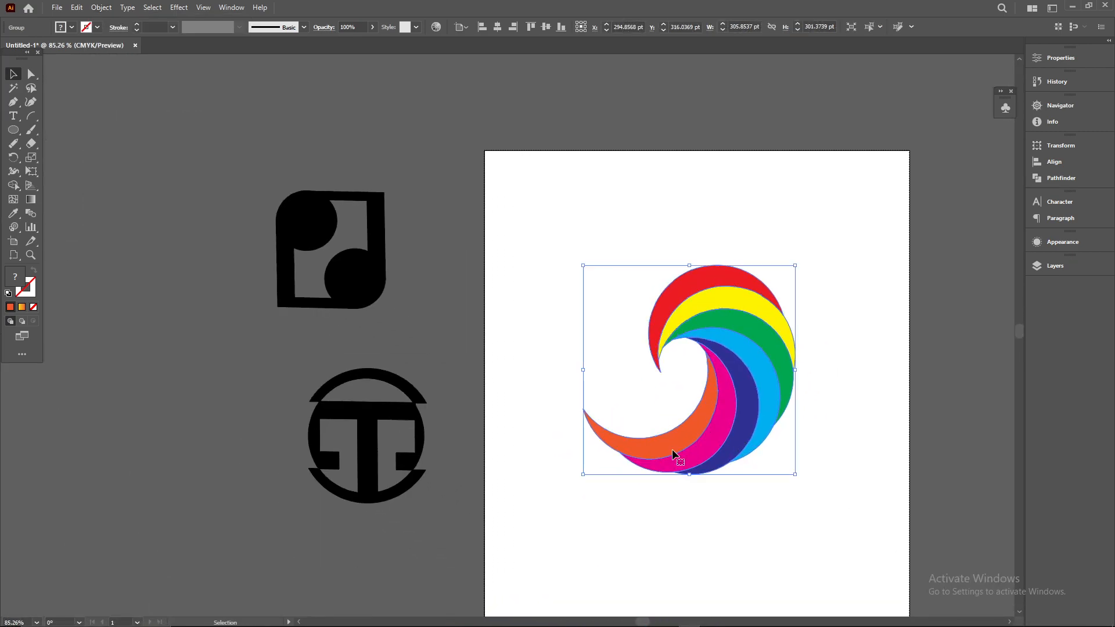
drag(583, 474, 608, 437)
click(802, 433)
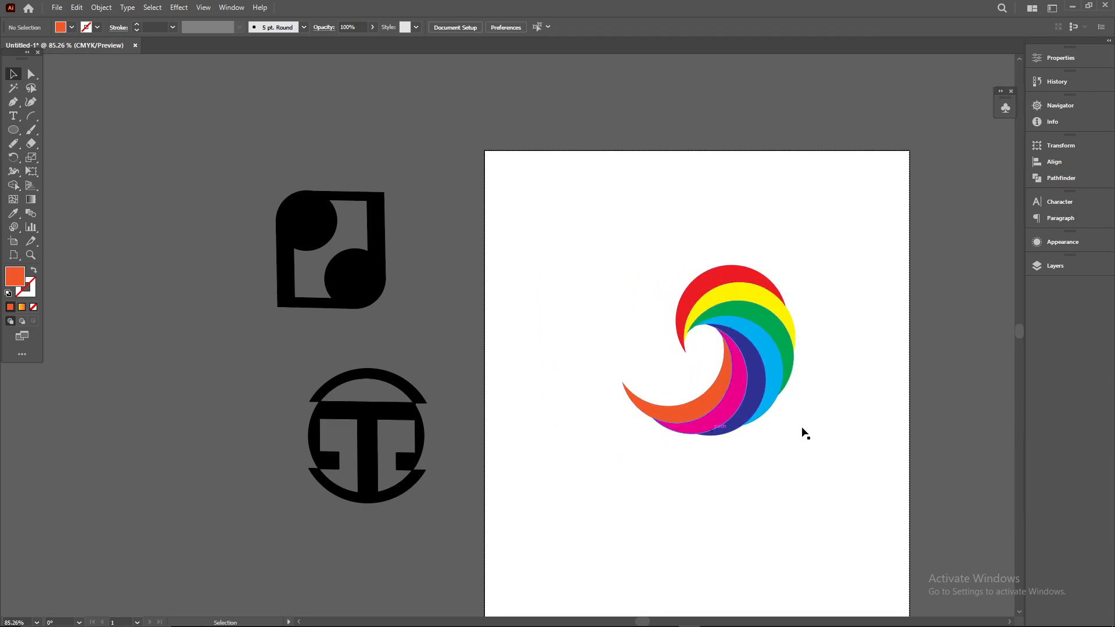
Rotate the spiral group clockwise and move it off the artboard, to the left of the black logos.
click(743, 399)
drag(800, 439, 710, 446)
click(760, 451)
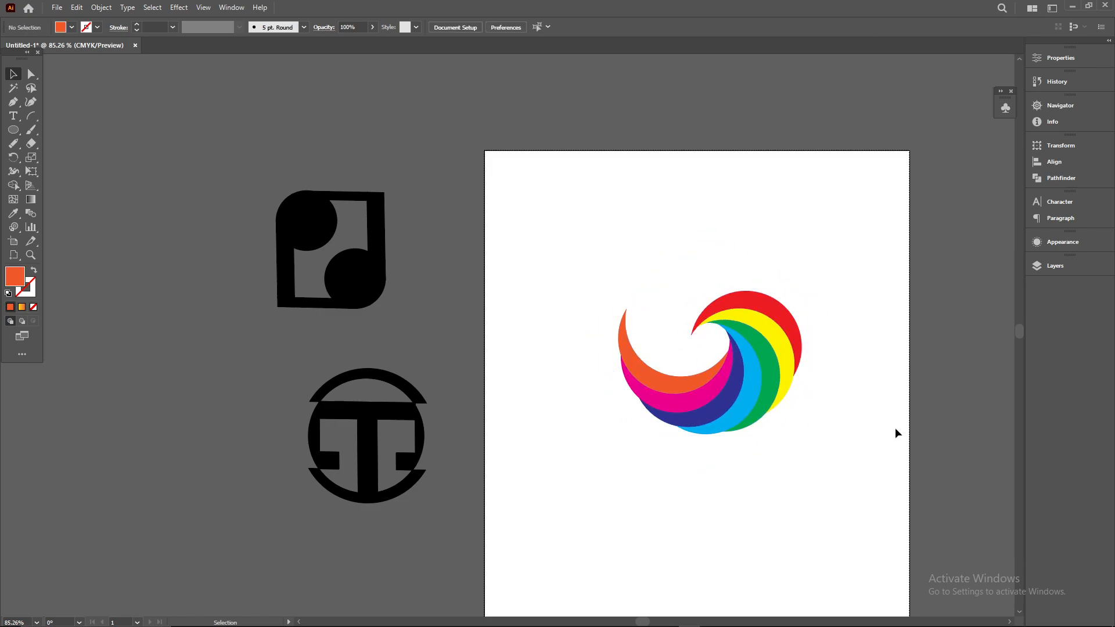
drag(728, 386, 163, 326)
Draw an orange circle about 271 pt across and a concentric circle about 97 pt across inside it.
click(14, 130)
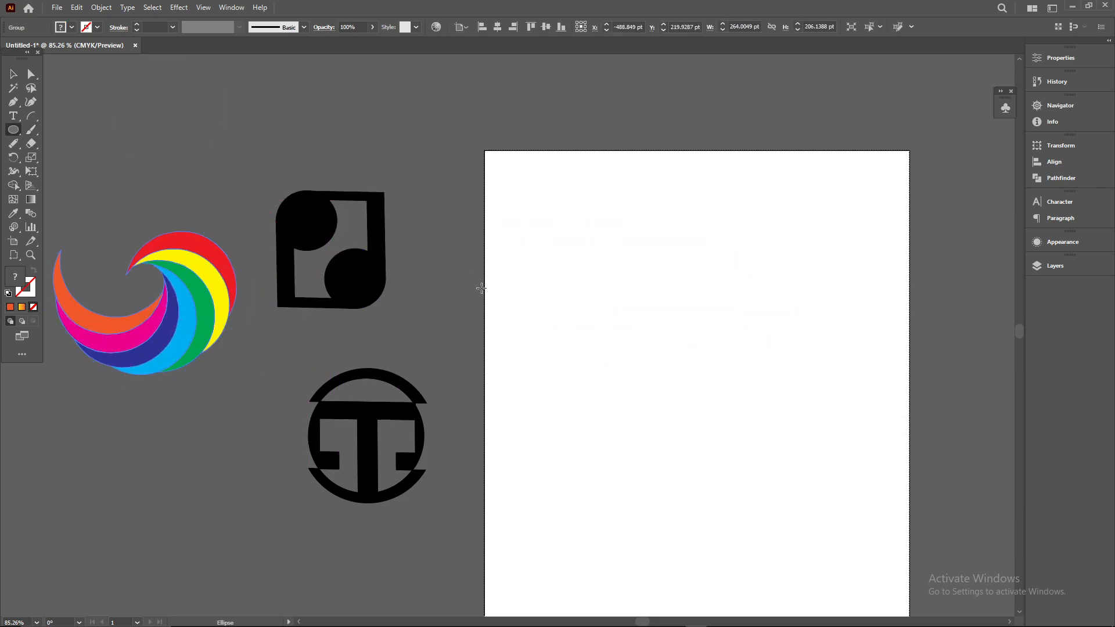
drag(610, 288, 800, 469)
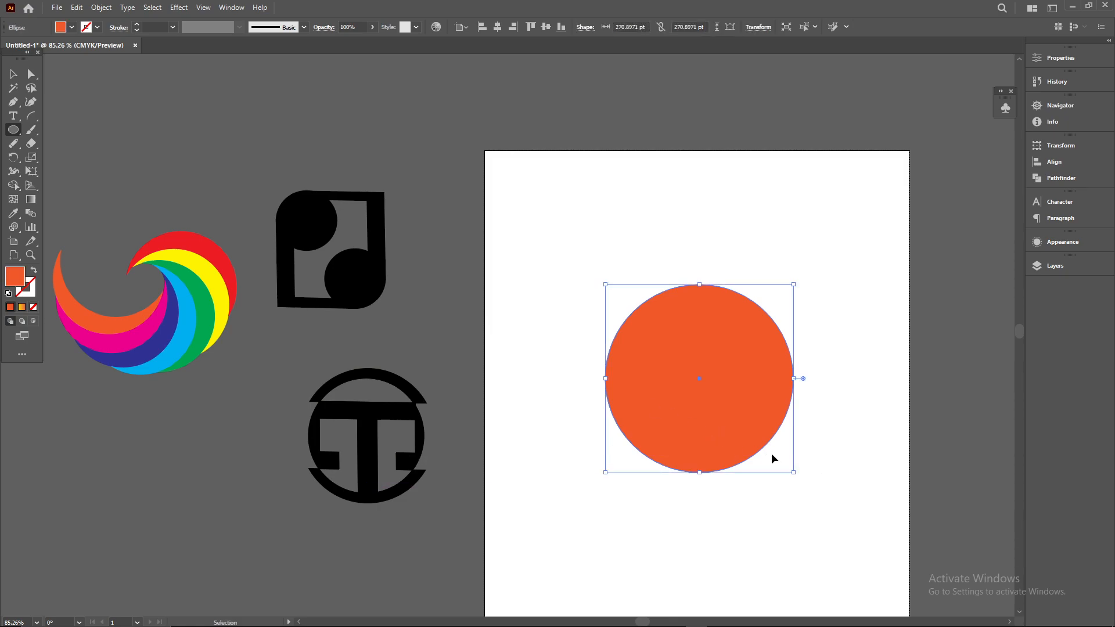
drag(794, 473, 700, 382)
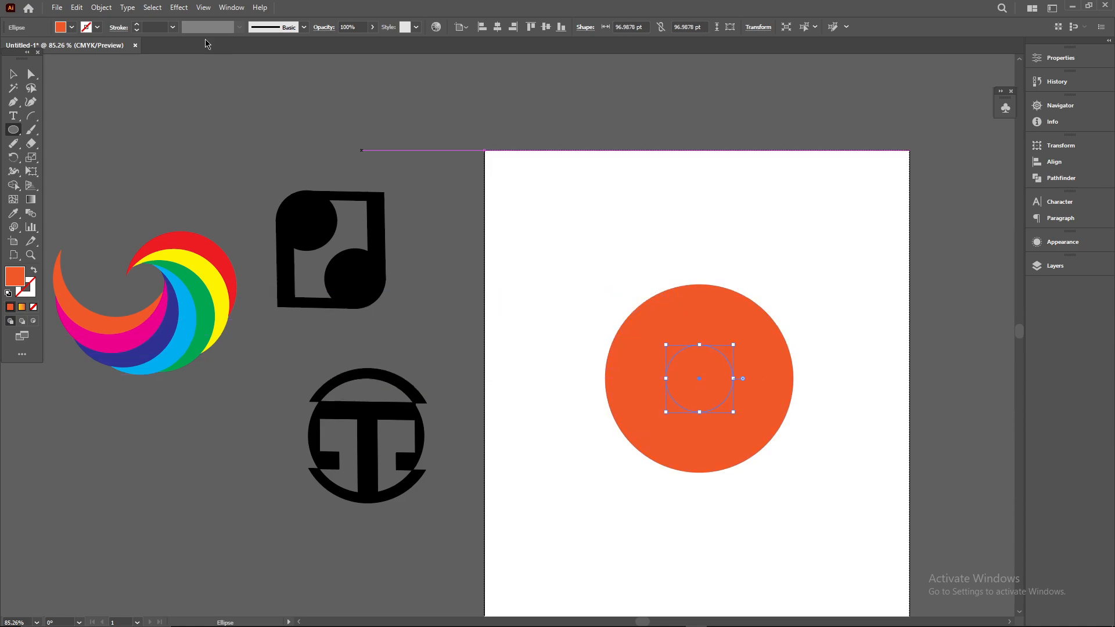
Set the small inner circle's fill to None and select both circles.
click(71, 27)
click(7, 47)
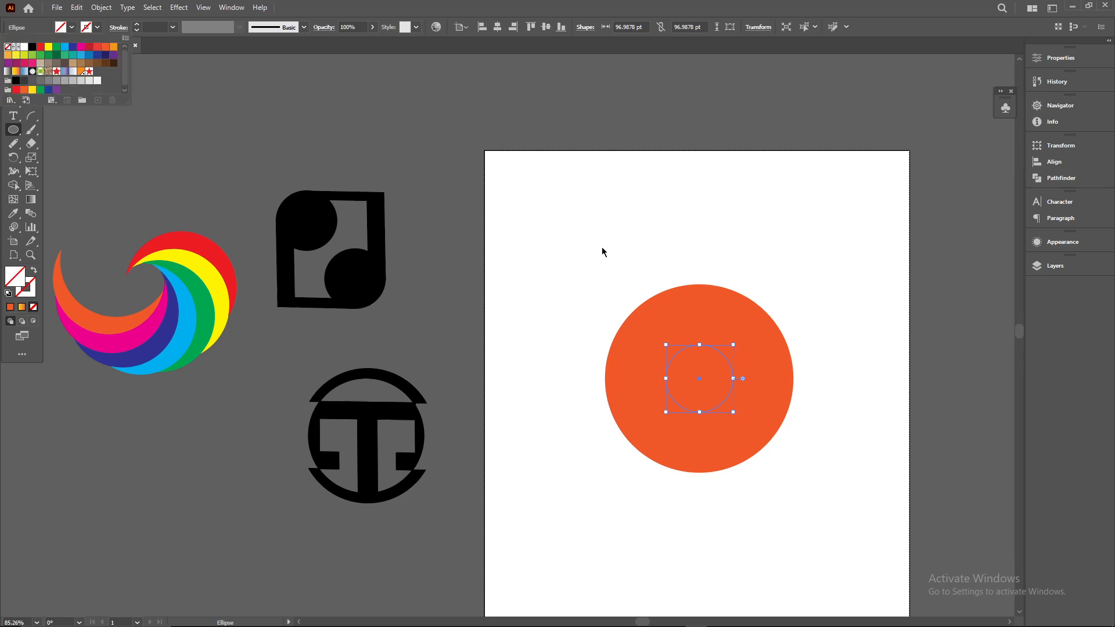
click(661, 318)
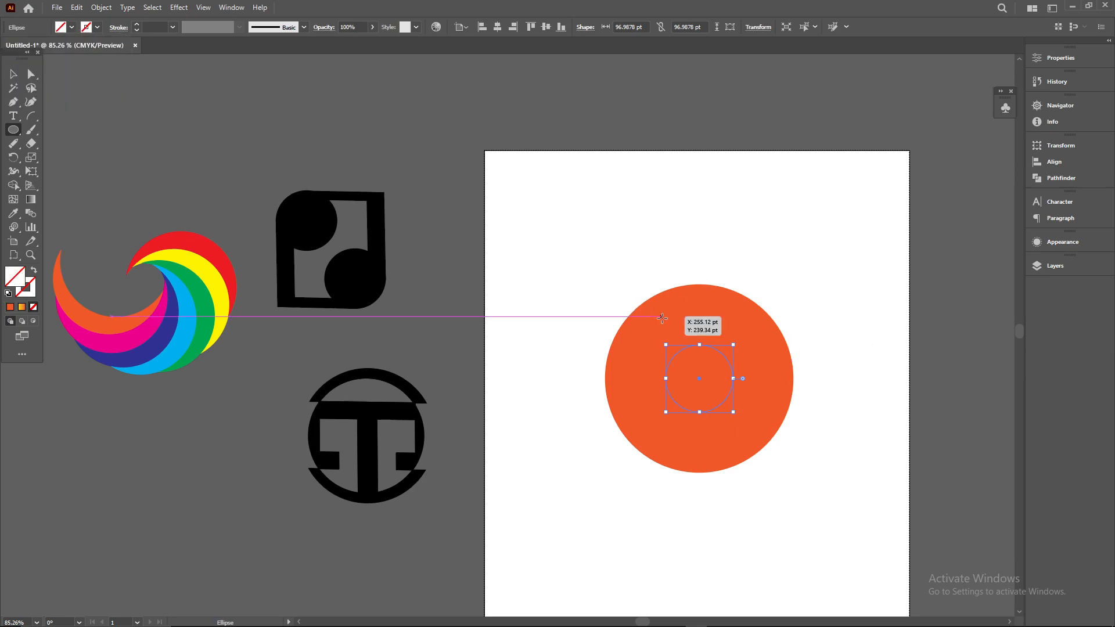
click(14, 74)
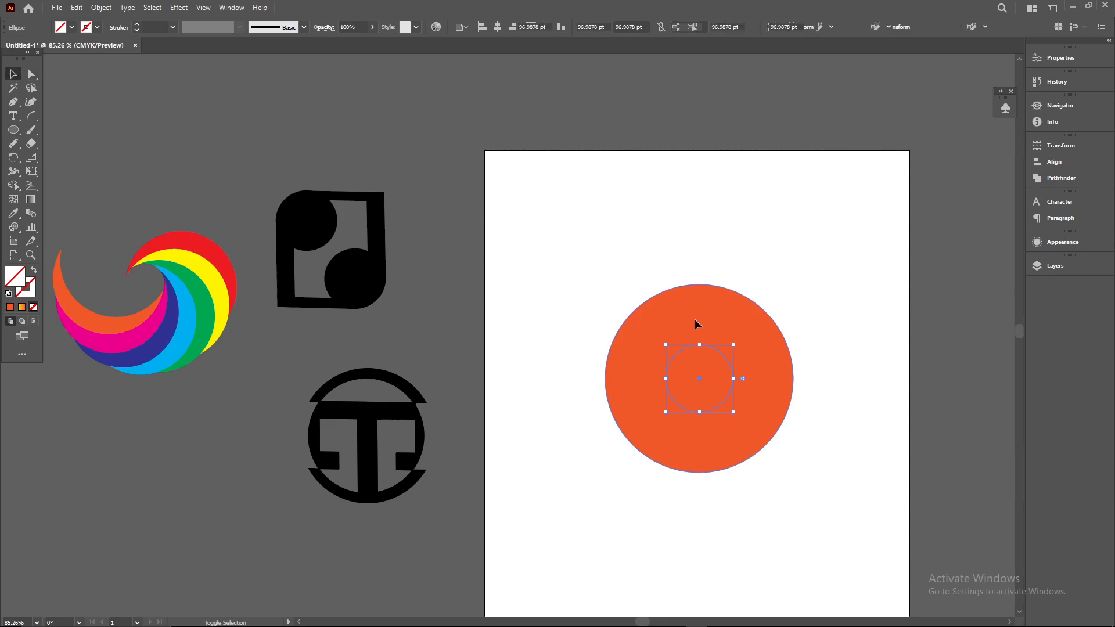
shift+click(675, 329)
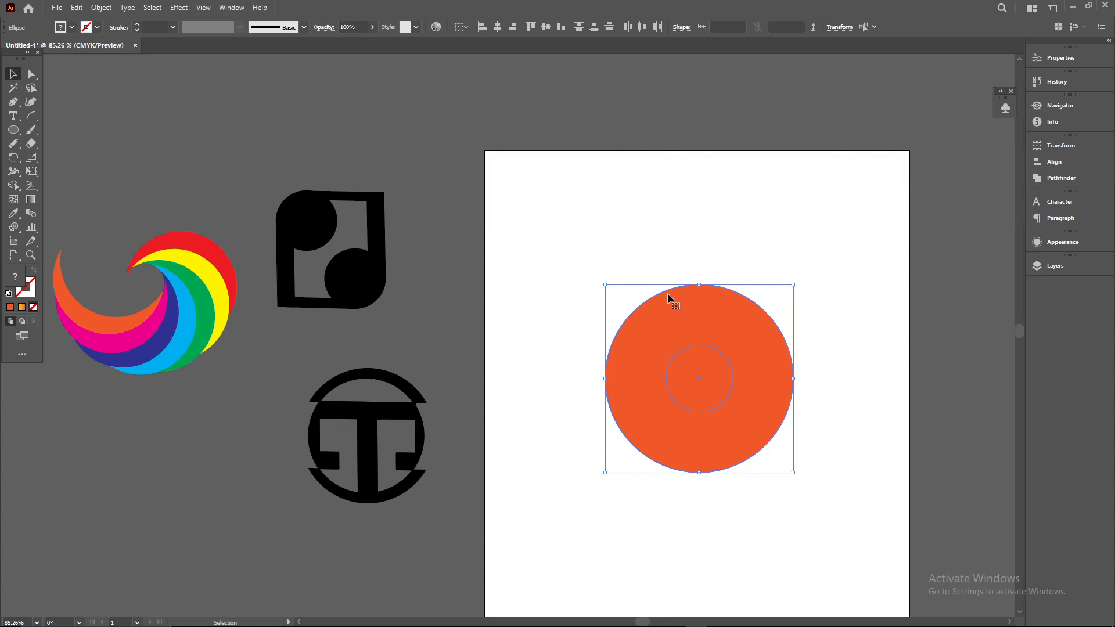
Undo the small circle's fill change, placement and creation, and deselect the large orange circle.
key(ctrl+z)
key(ctrl+z)
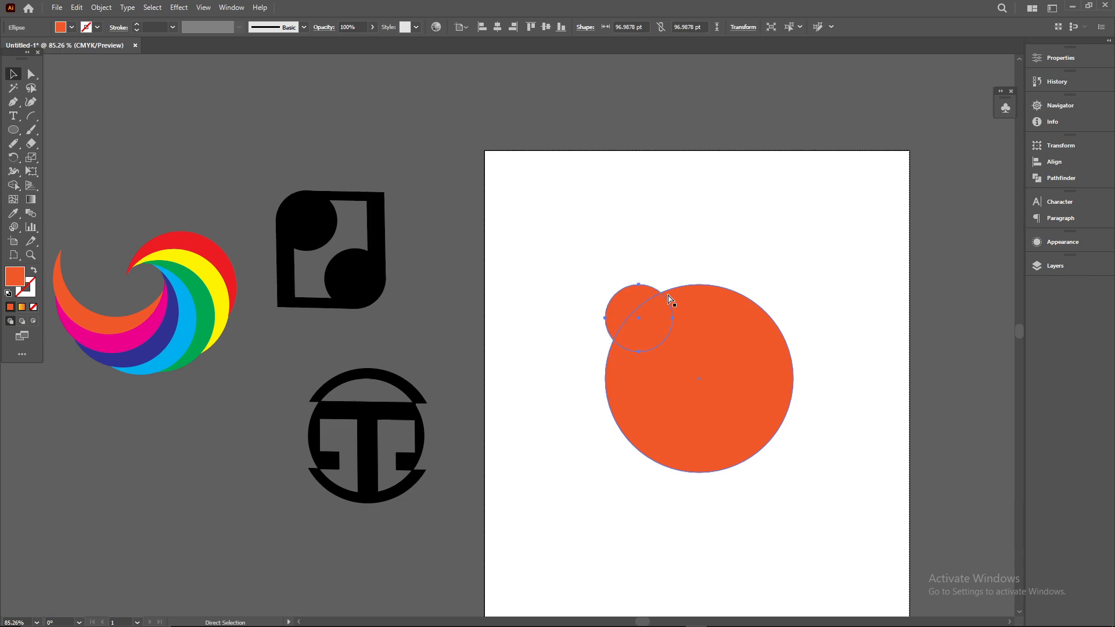
key(ctrl+z)
key(v)
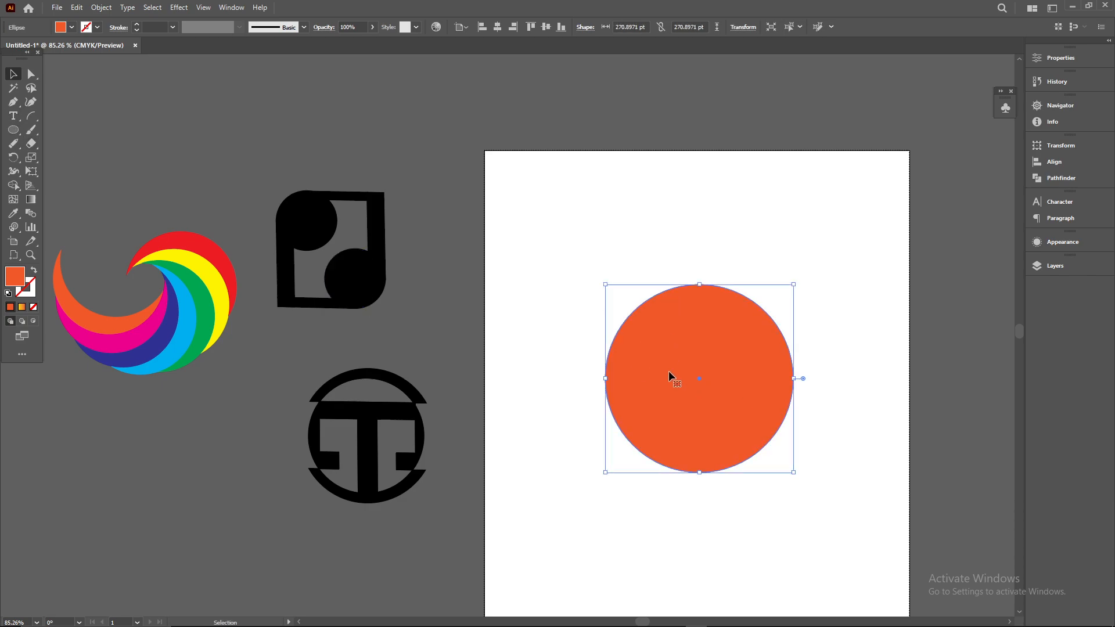
shift+click(673, 351)
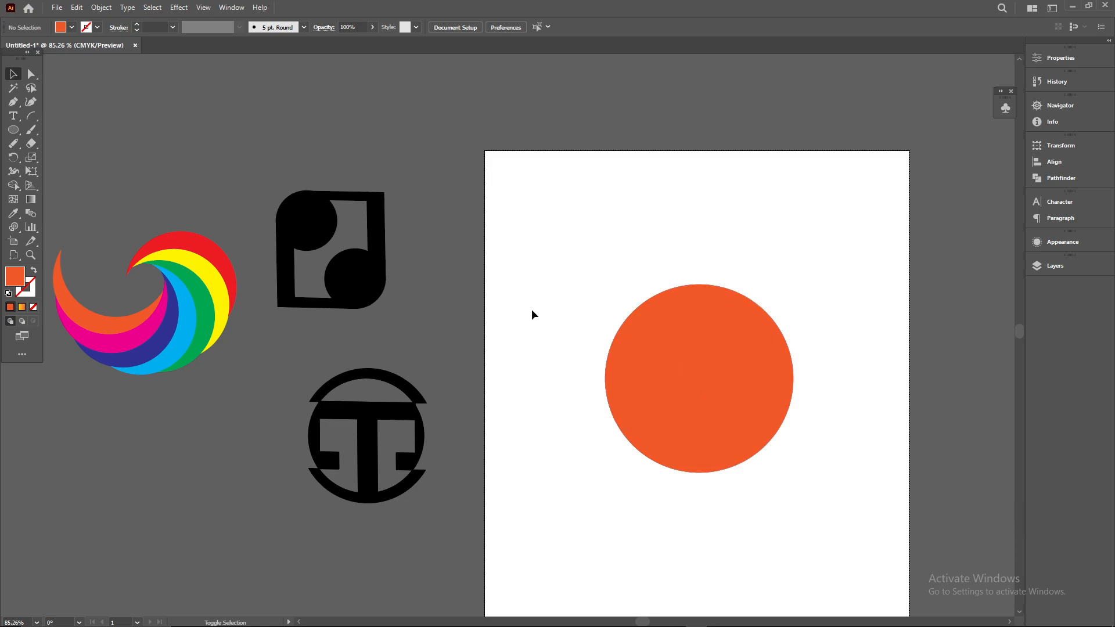
drag(572, 315, 572, 315)
Draw a circle about 78 pt across above the large circle's upper-left edge and set its fill to None.
click(13, 130)
drag(579, 232, 633, 285)
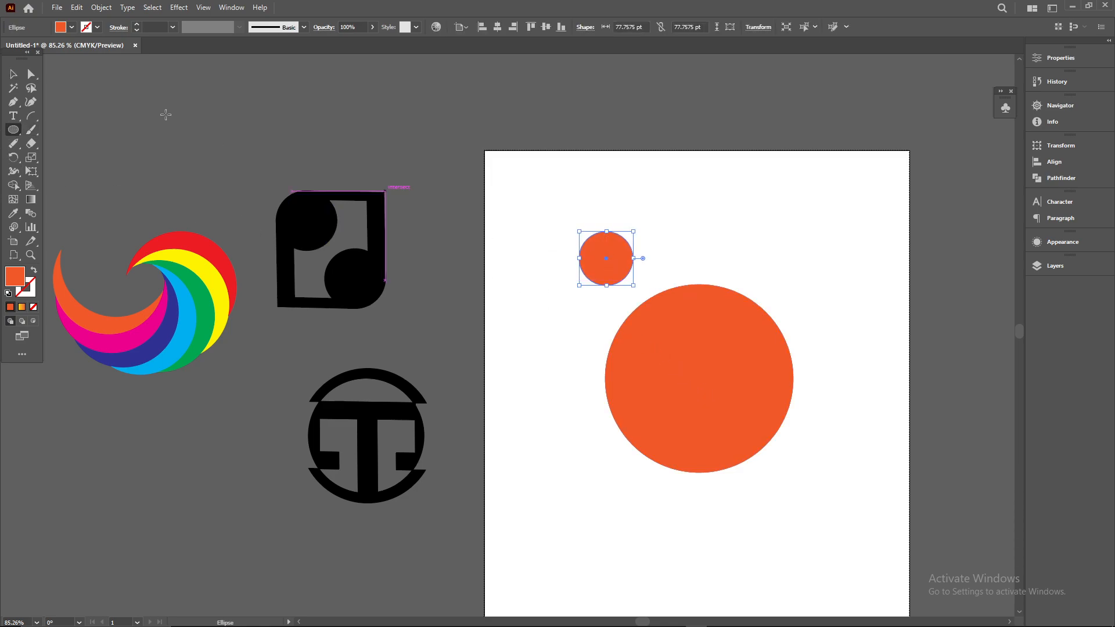
click(71, 27)
click(9, 47)
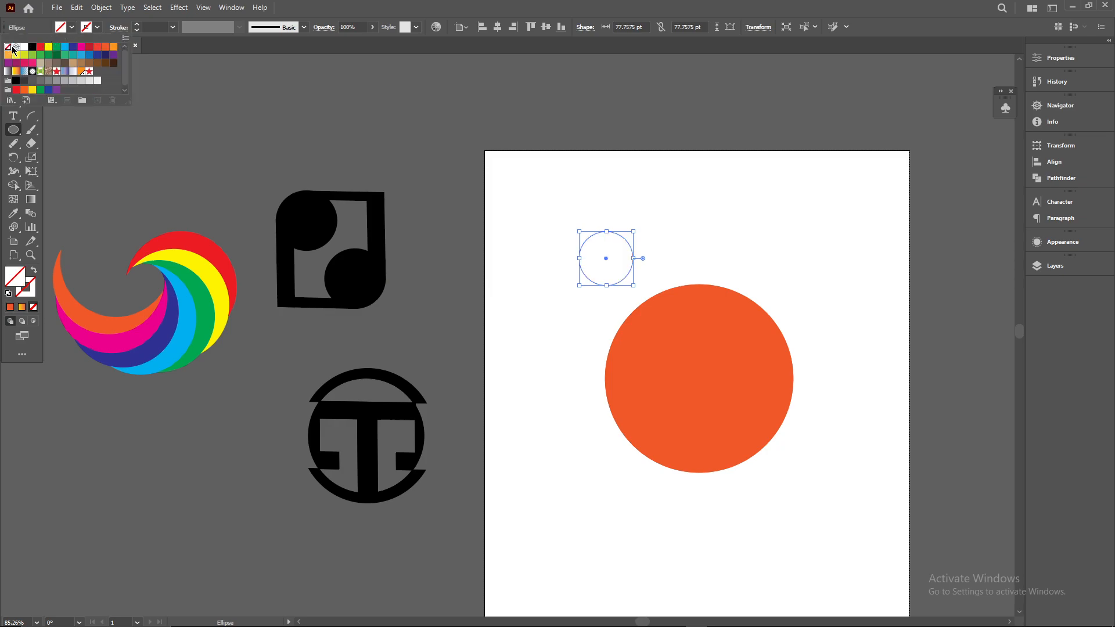
click(608, 257)
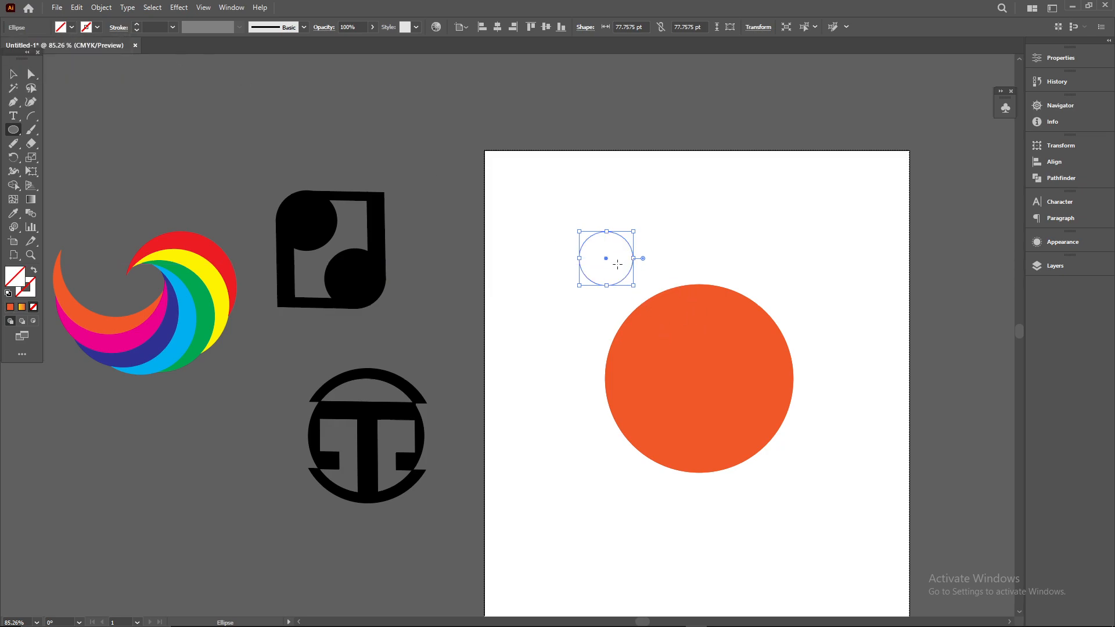
Move the unfilled small circle near the large orange circle's center, and delete both circles.
drag(607, 259, 703, 373)
click(922, 368)
click(585, 339)
click(10, 77)
drag(506, 294, 887, 522)
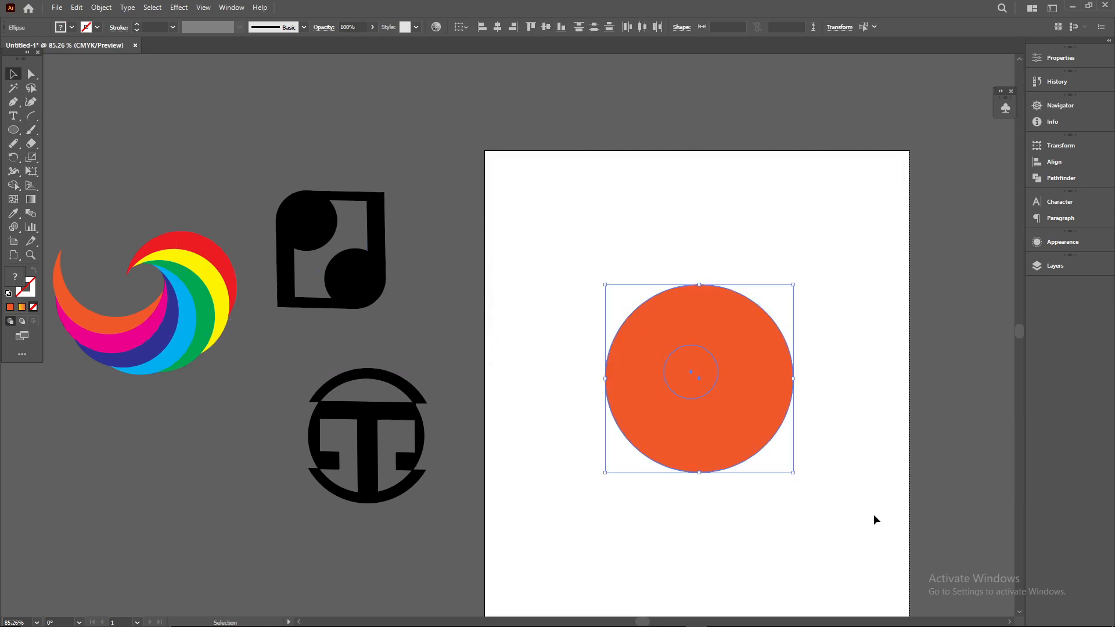
key(Delete)
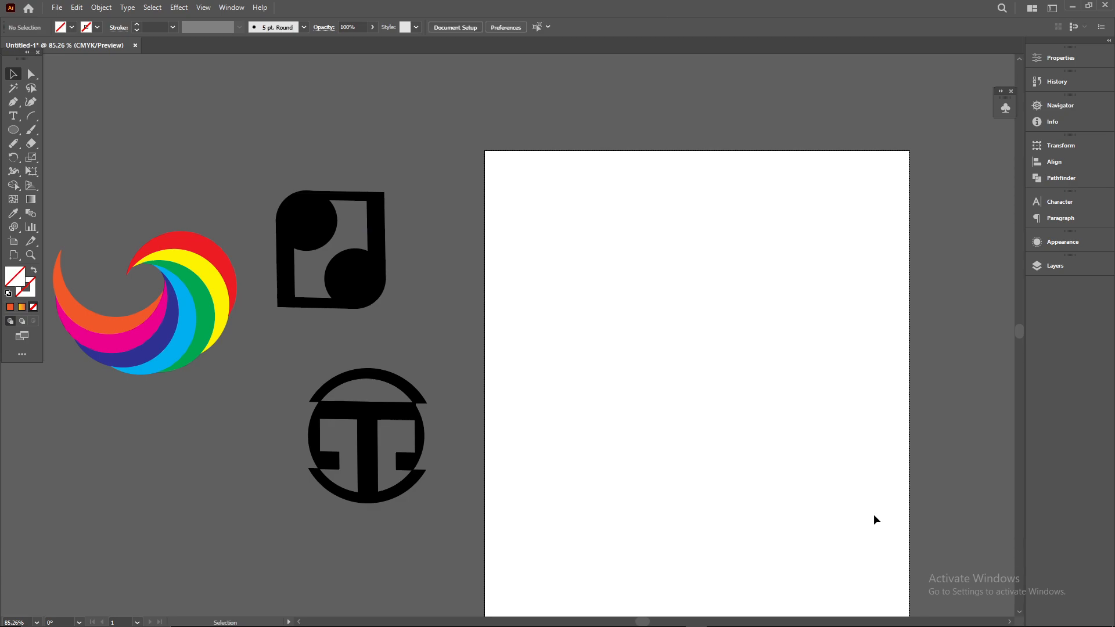
Add the text "OK" near the middle of the empty artboard and enlarge it to about 238 pt.
scroll(791, 505, down, 2)
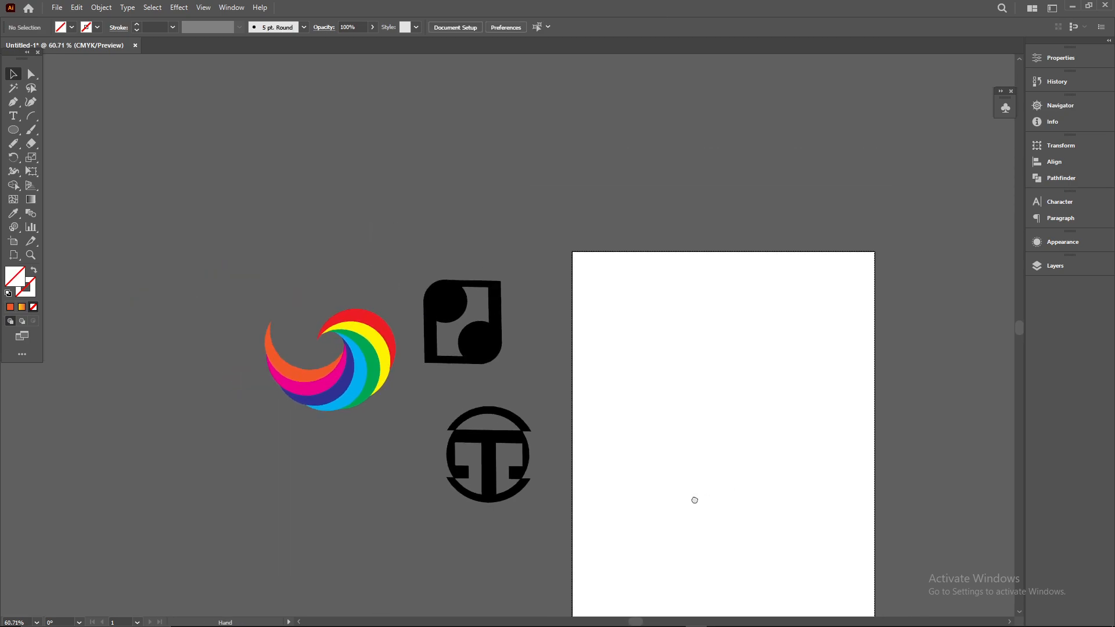
drag(697, 503, 577, 385)
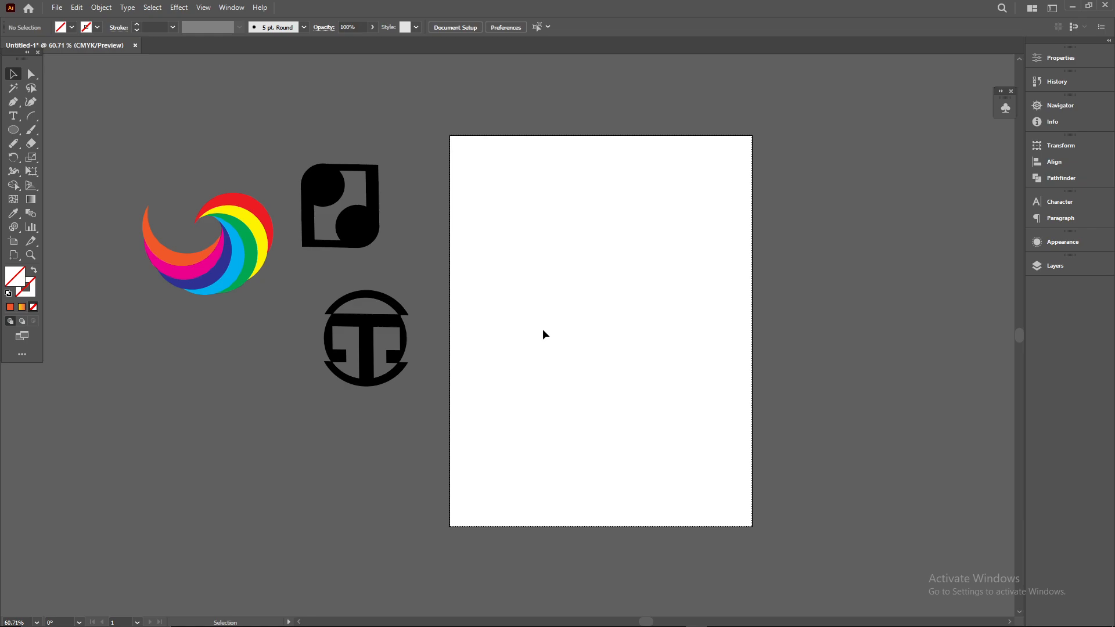
click(13, 116)
key(ctrl+space)
drag(699, 324, 670, 327)
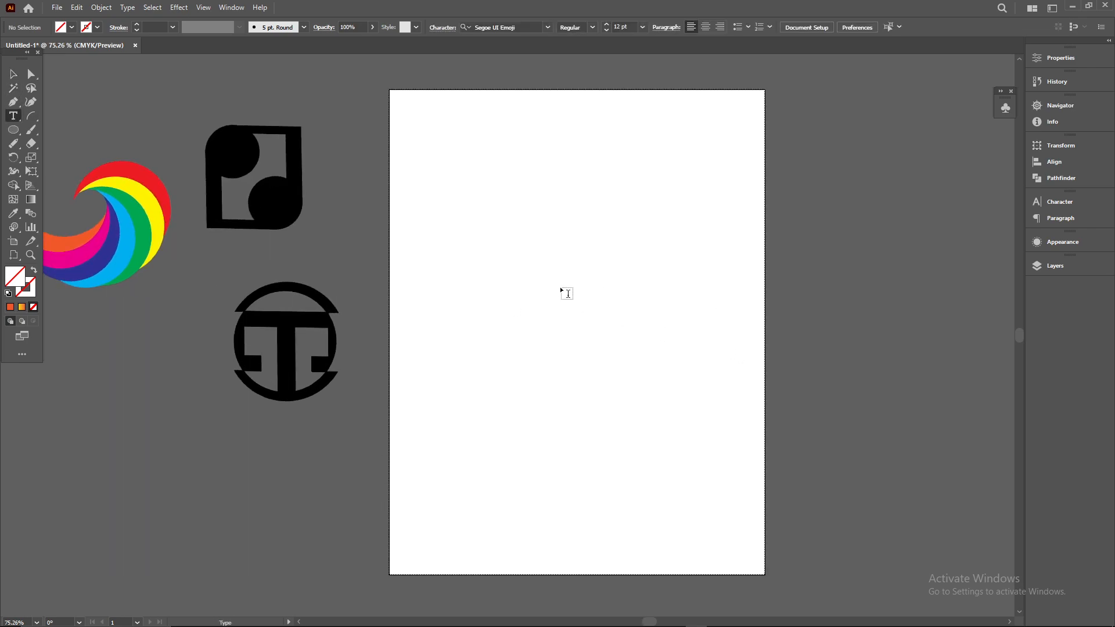
click(530, 286)
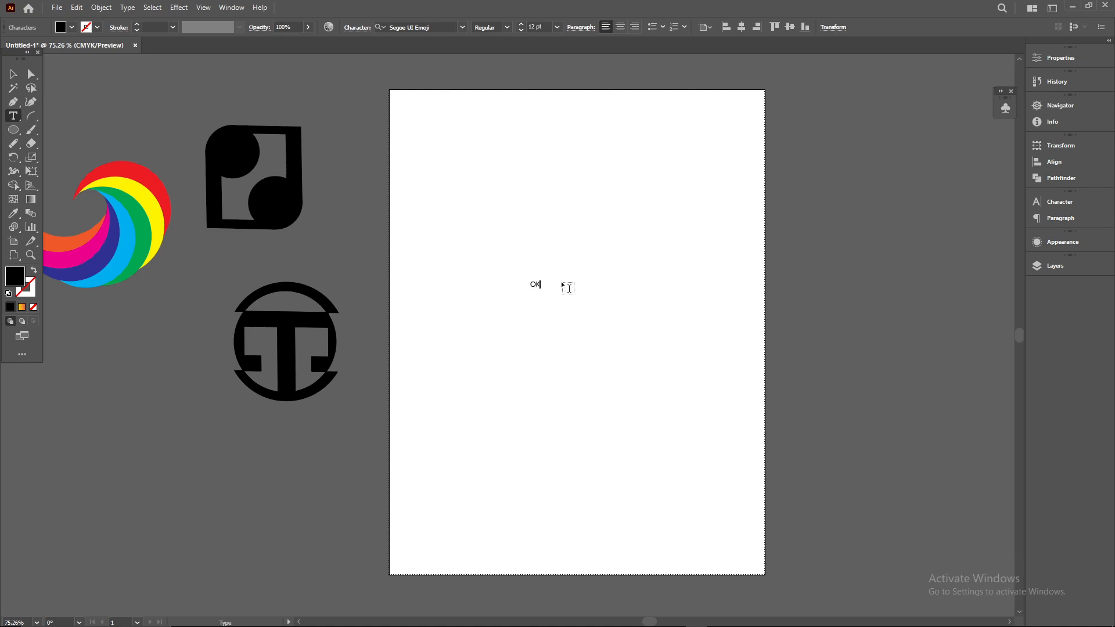
key(Escape)
drag(539, 286, 763, 463)
Move the OK text up toward the artboard's center and expand it with Object and Fill enabled.
drag(644, 348, 613, 319)
click(101, 7)
click(152, 157)
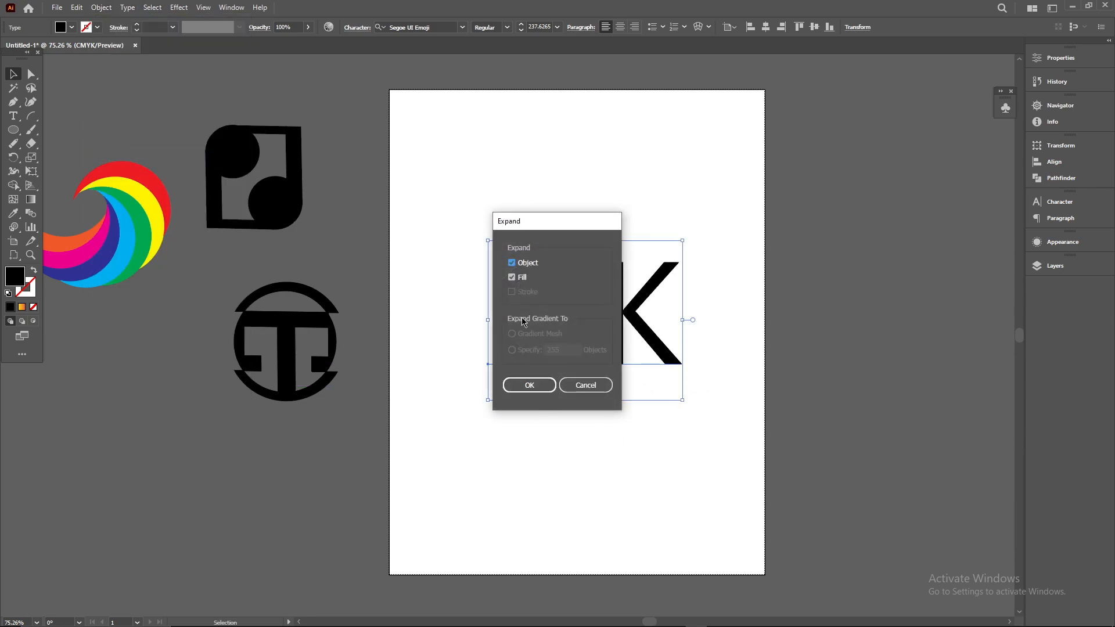
click(530, 385)
click(755, 351)
Select the expanded OK outlines and ungroup them into separate letters.
click(555, 272)
click(565, 281)
drag(498, 230, 675, 395)
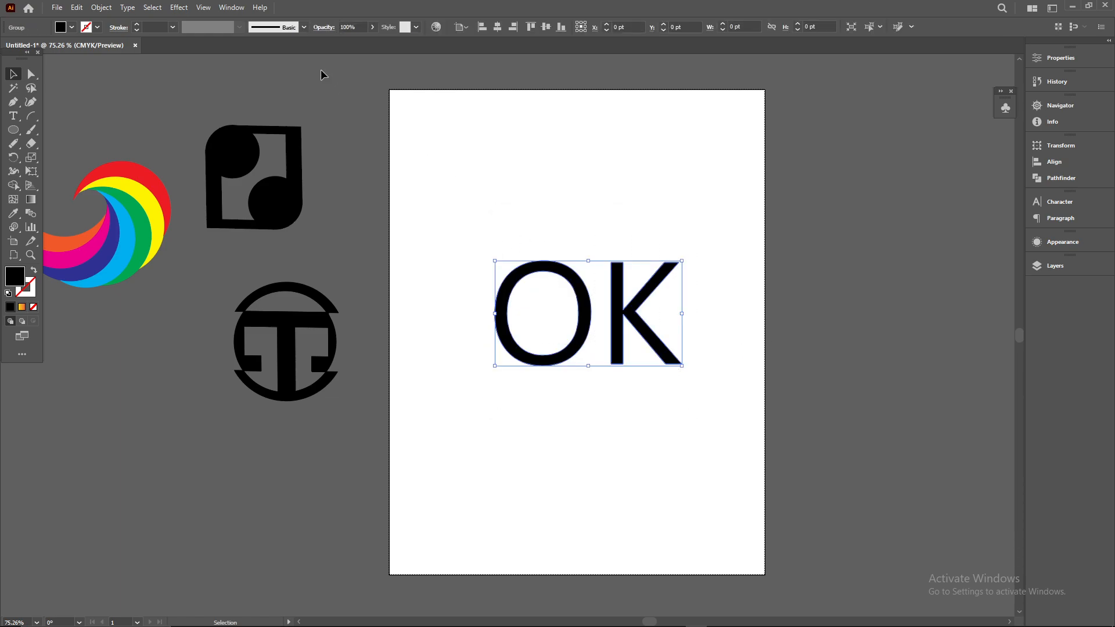
click(102, 8)
click(139, 102)
click(697, 152)
click(584, 298)
click(719, 291)
Undo the ungrouping and expansion, redo up to the enlarged editable OK text, and select it.
key(ctrl+z)
key(ctrl+z)
key(ctrl+z)
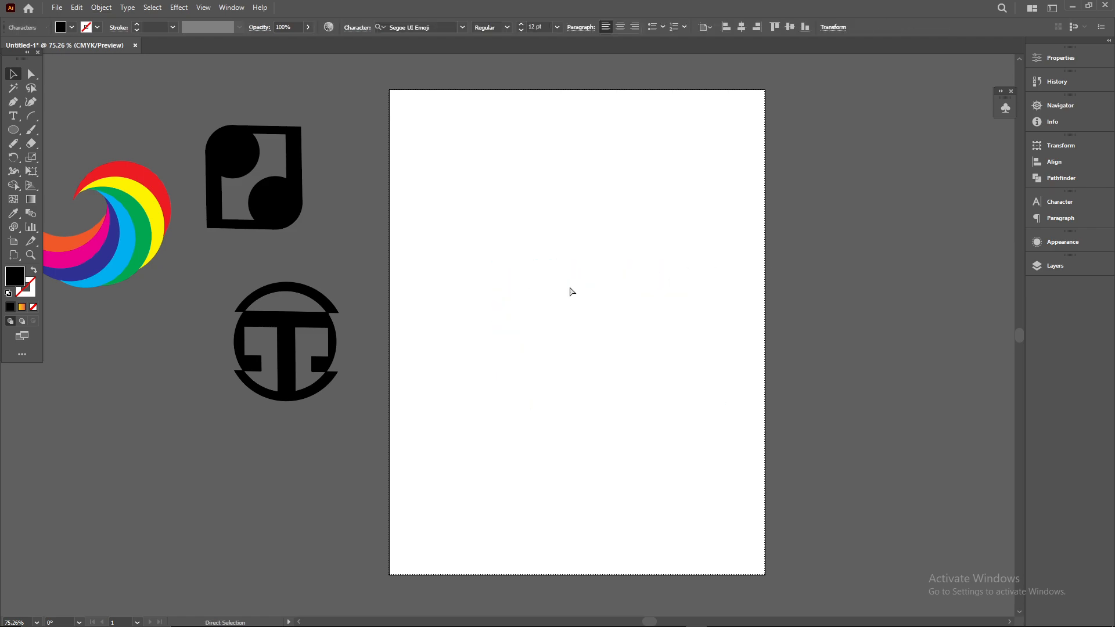
key(ctrl+shift+z)
key(ctrl+shift+z)
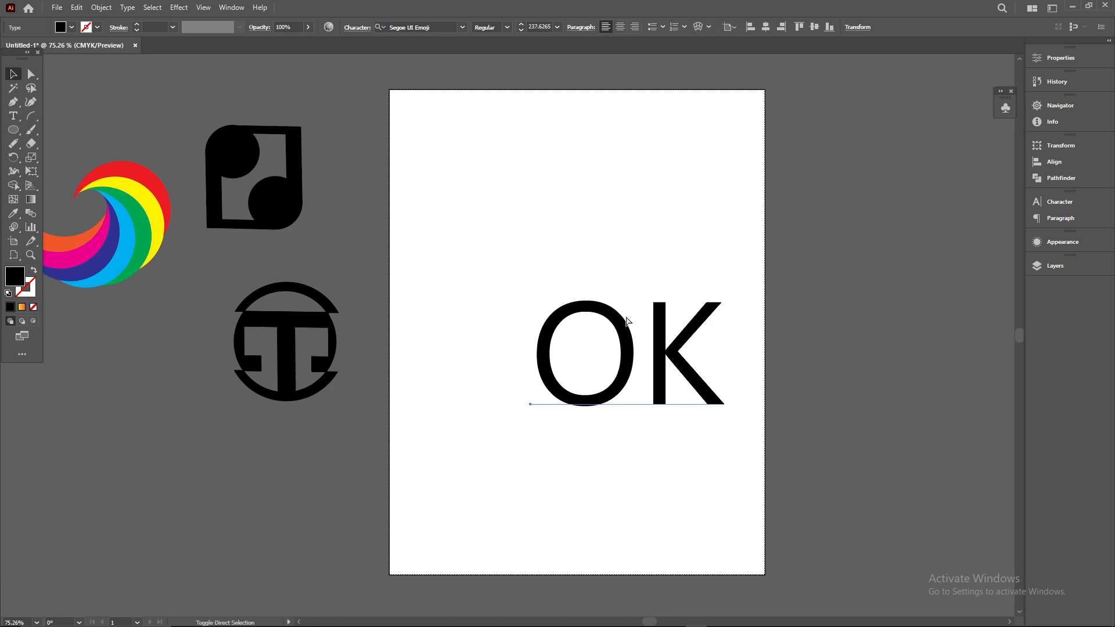
click(507, 228)
drag(543, 279, 690, 377)
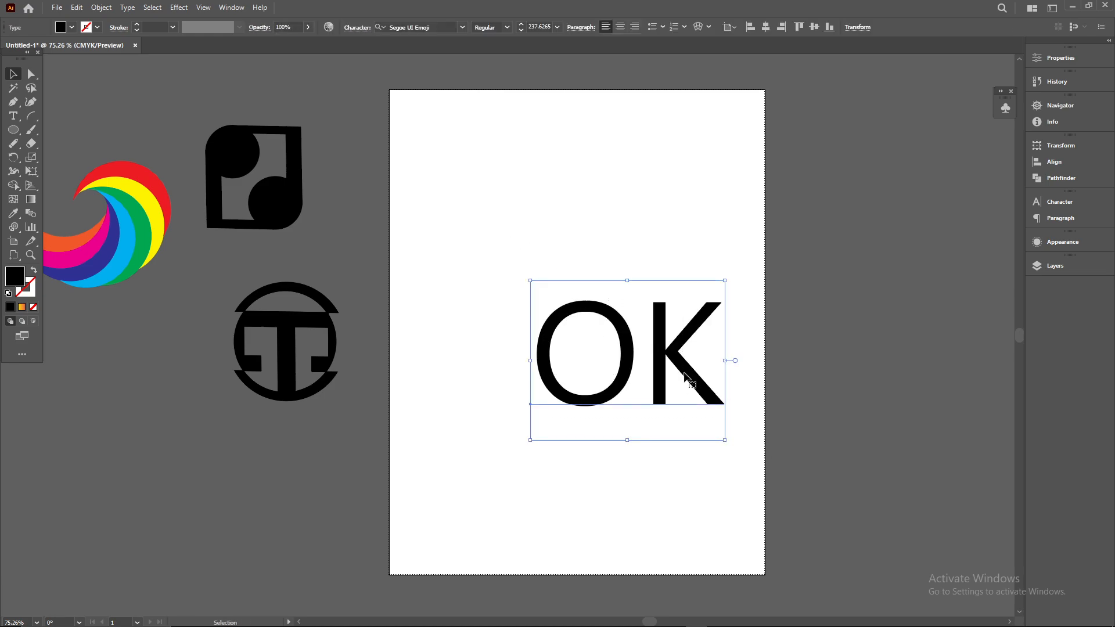
Display the glyphs of the text's font and move the OK text across the artboard's right edge.
click(462, 27)
click(856, 295)
drag(626, 306, 848, 282)
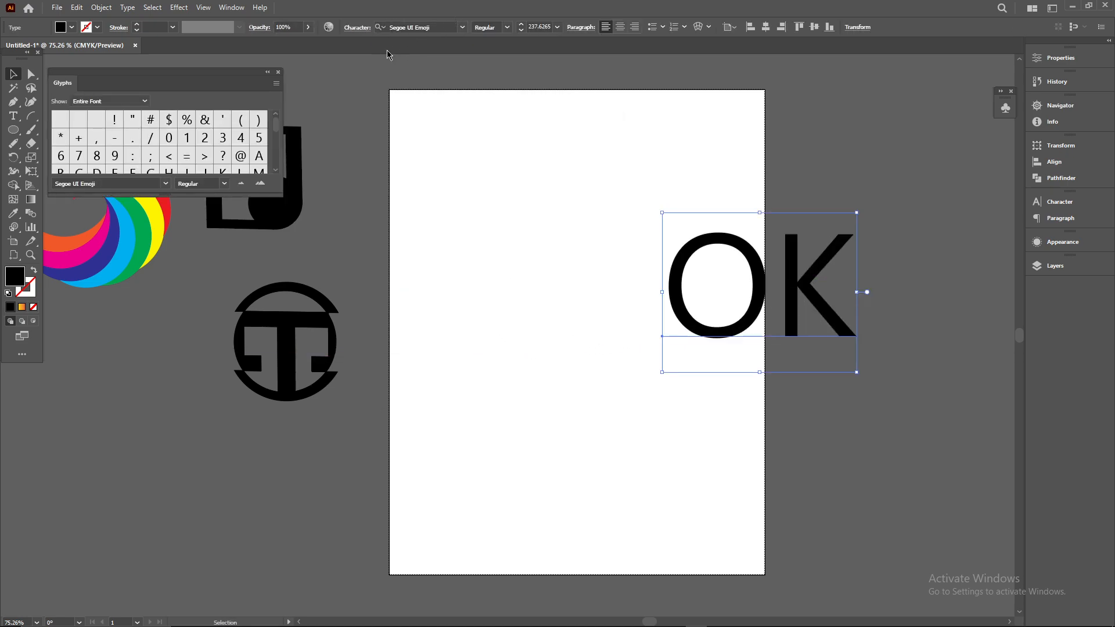
Set the OK text's font to Azonix and move the text to the artboard's horizontal center.
click(452, 28)
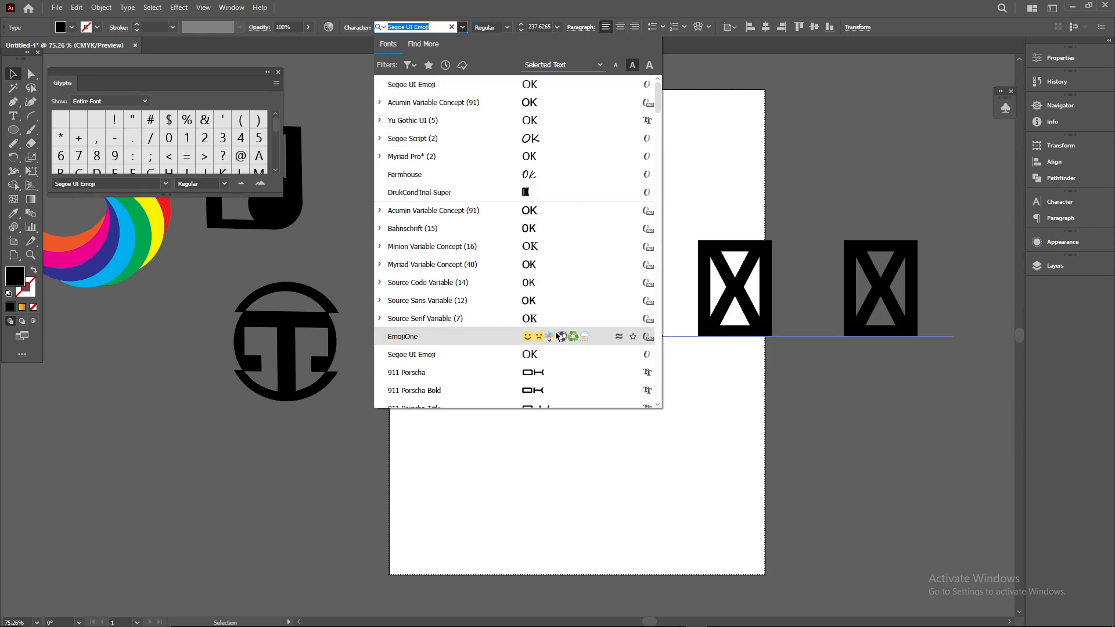
scroll(543, 339, down, 4)
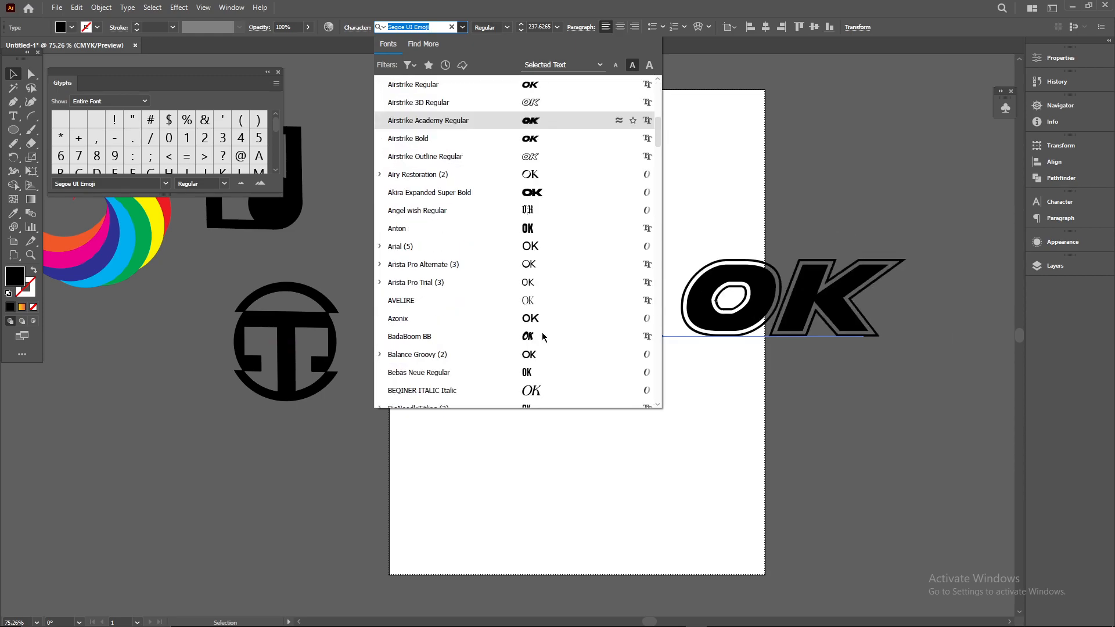
scroll(543, 318, down, 2)
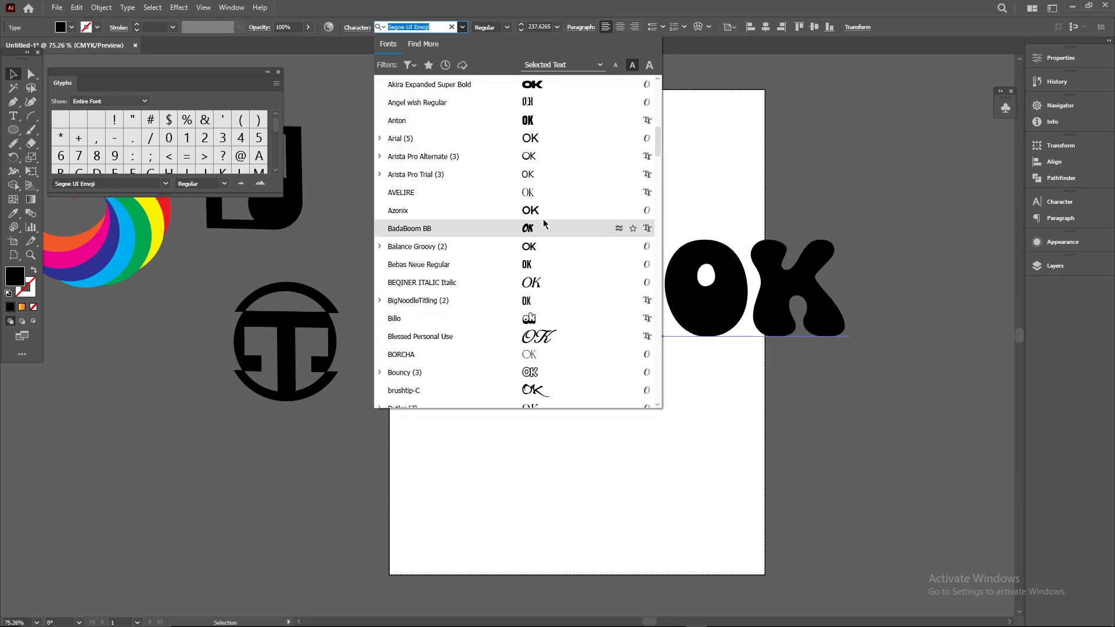
key(Escape)
drag(825, 276, 643, 276)
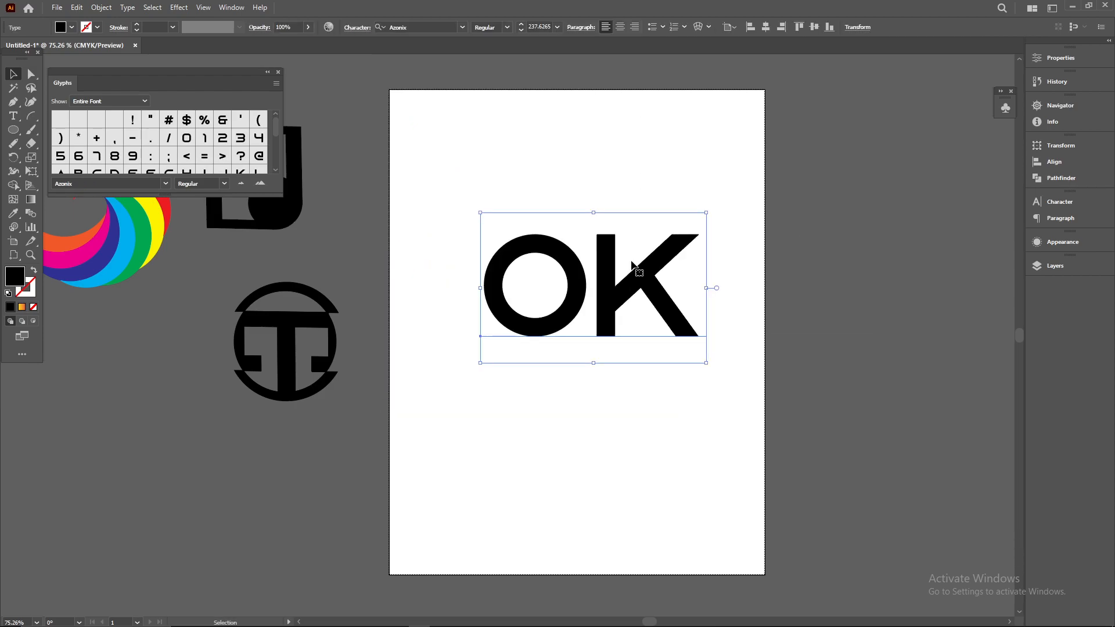
Expand the OK text with Object and Fill enabled and ungroup it into separate letters.
click(101, 7)
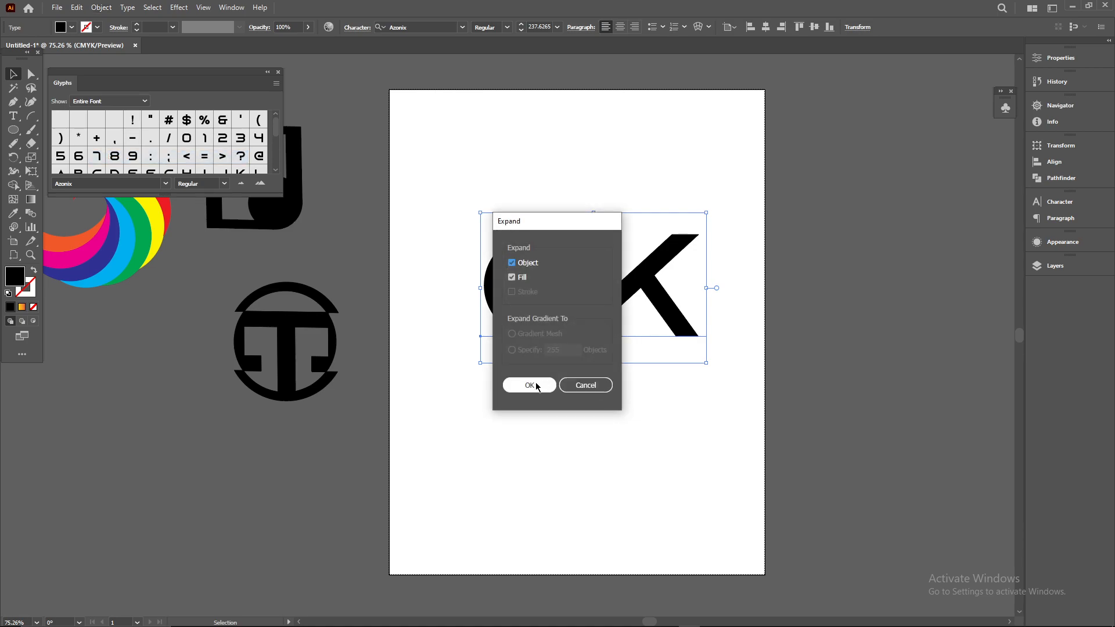
click(529, 385)
click(108, 7)
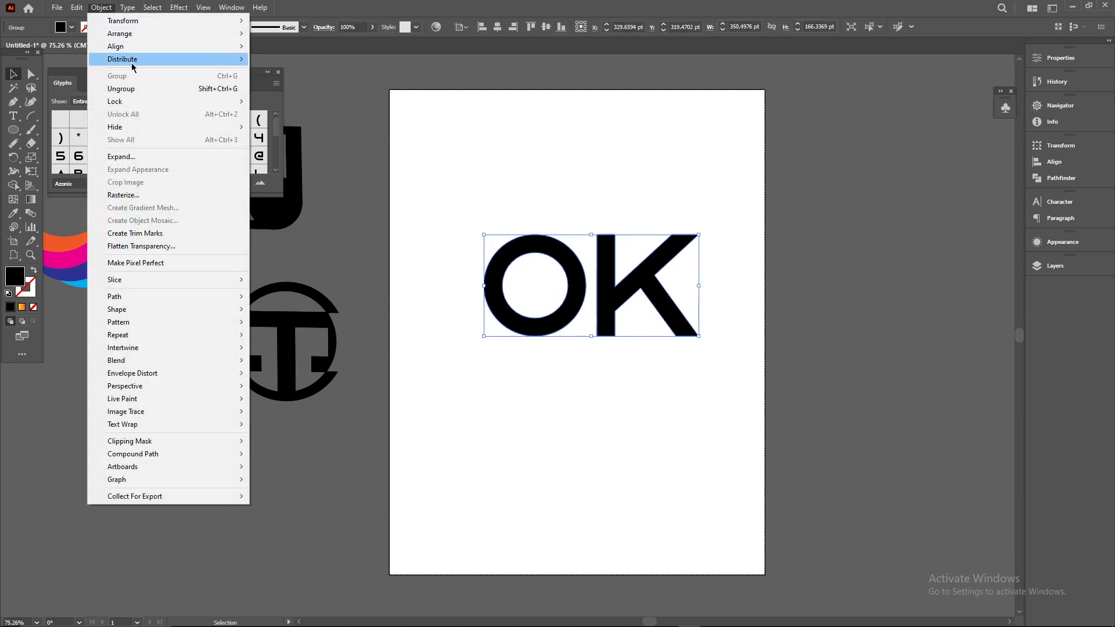
click(141, 89)
click(692, 154)
click(577, 294)
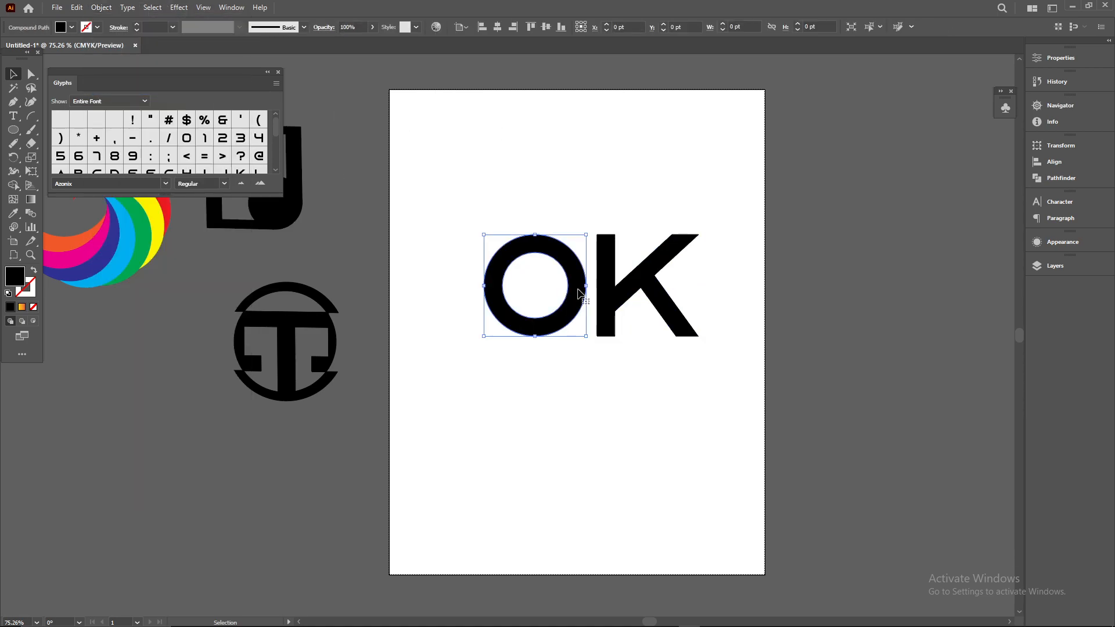
Move the K slightly away from the O and close the glyphs display.
click(616, 294)
click(747, 295)
drag(664, 295, 674, 297)
drag(772, 334, 871, 329)
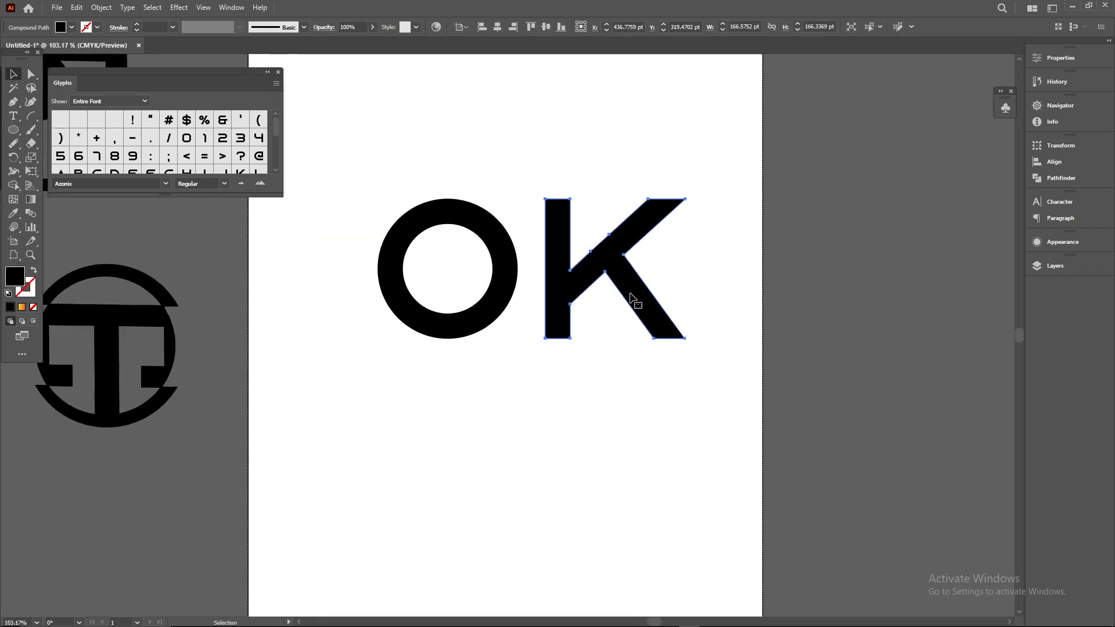
click(278, 72)
key(space)
drag(803, 298, 866, 294)
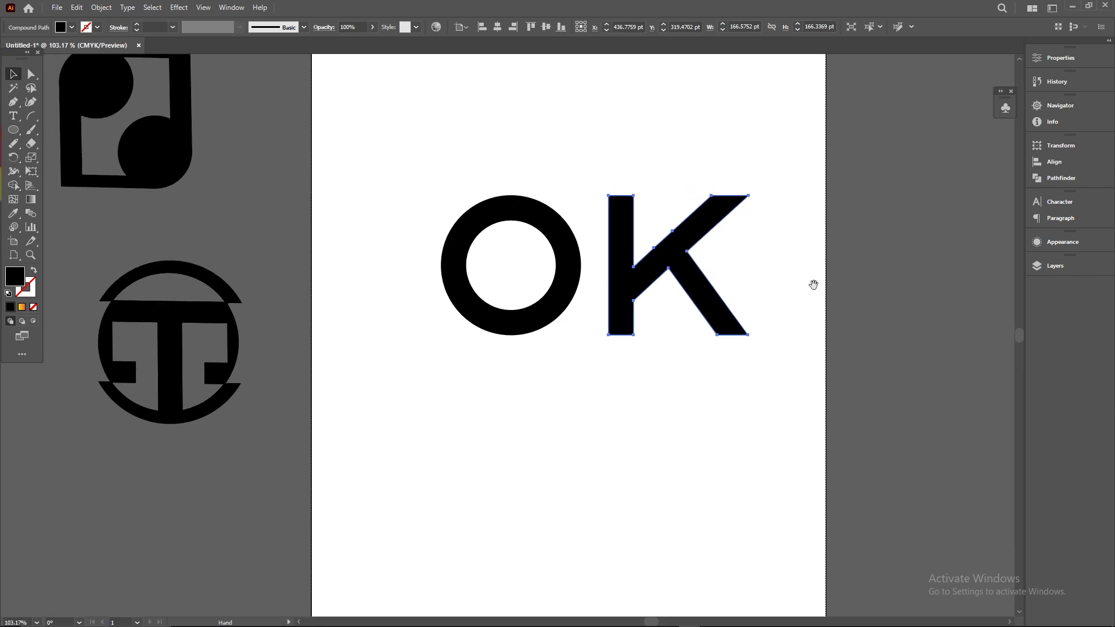
Stretch the K's stem leftward over the O's right side until the K is about 236 pt wide.
click(32, 75)
click(591, 186)
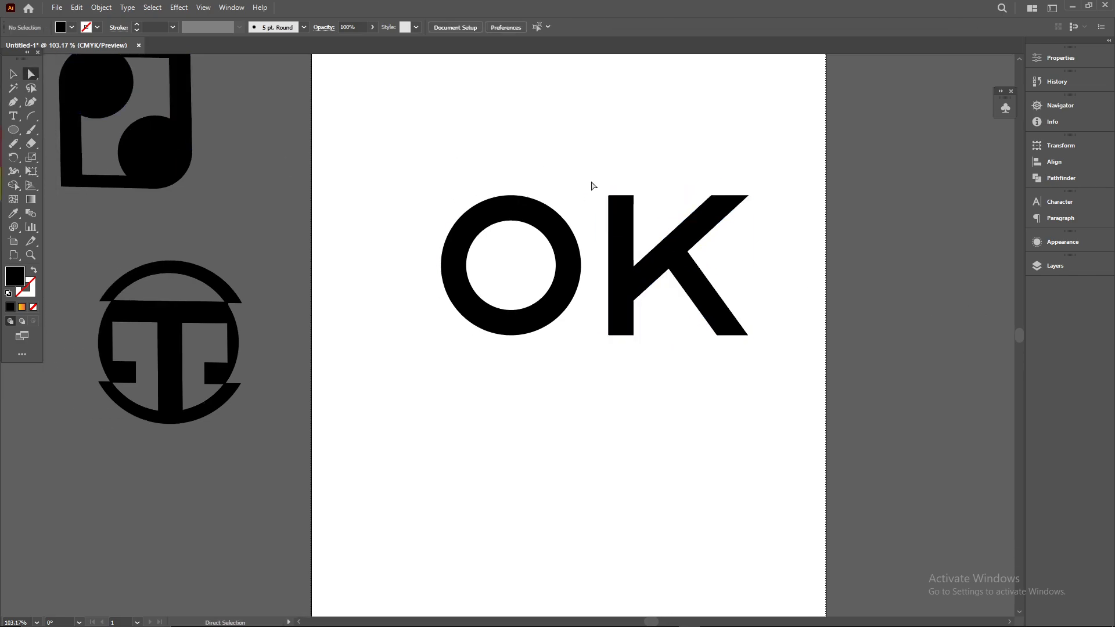
drag(617, 331, 563, 332)
click(607, 337)
mouse_move(501, 217)
mouse_down()
mouse_move(536, 217)
mouse_move(508, 218)
mouse_up()
click(585, 204)
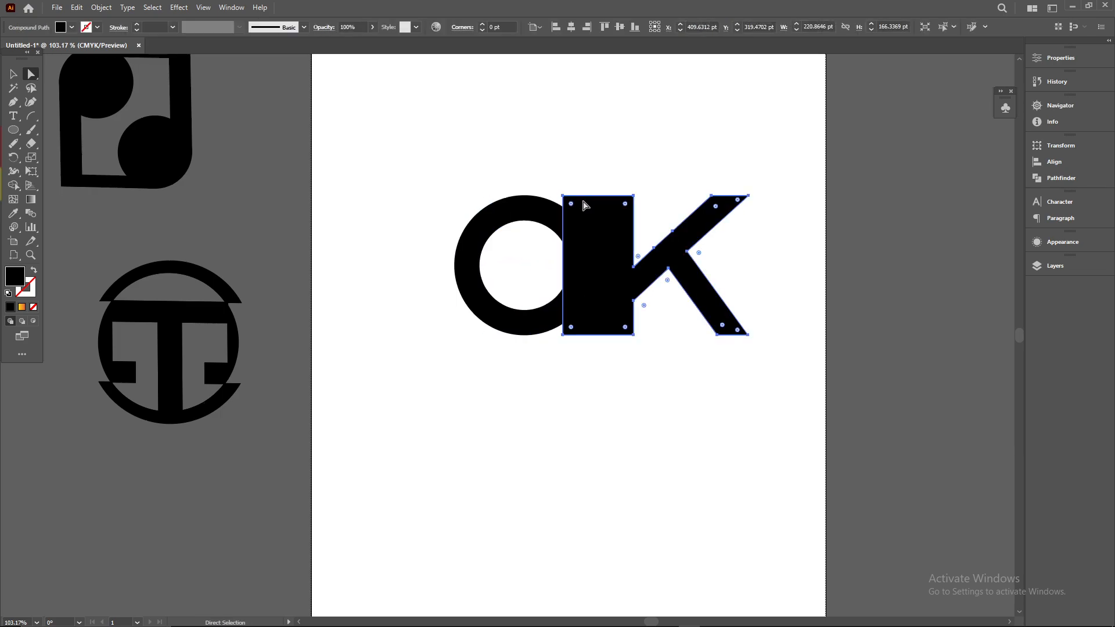
click(562, 336)
drag(563, 196, 601, 227)
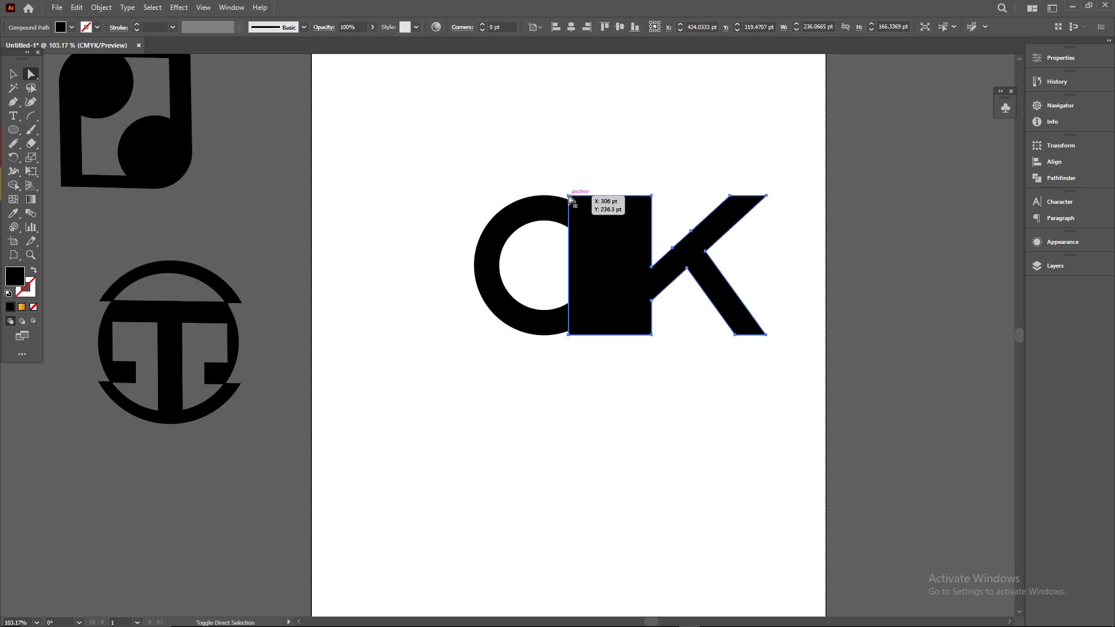
Try to shift the K's left corner anchors farther left over the O.
click(575, 200)
click(578, 203)
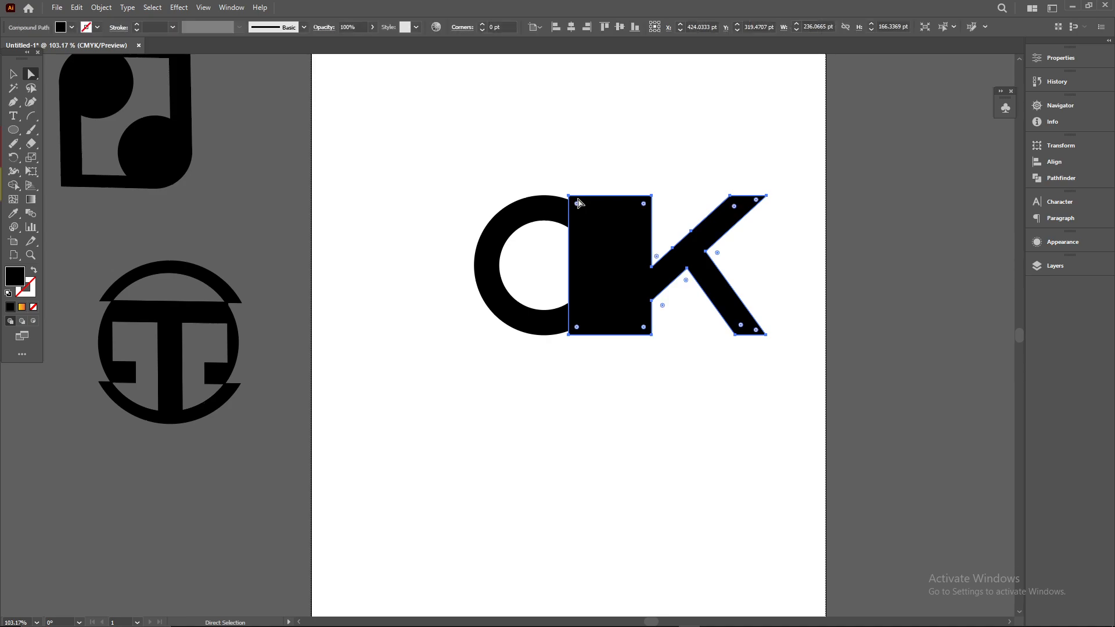
shift+click(571, 197)
shift+click(570, 336)
drag(569, 195, 561, 196)
key(ctrl+z)
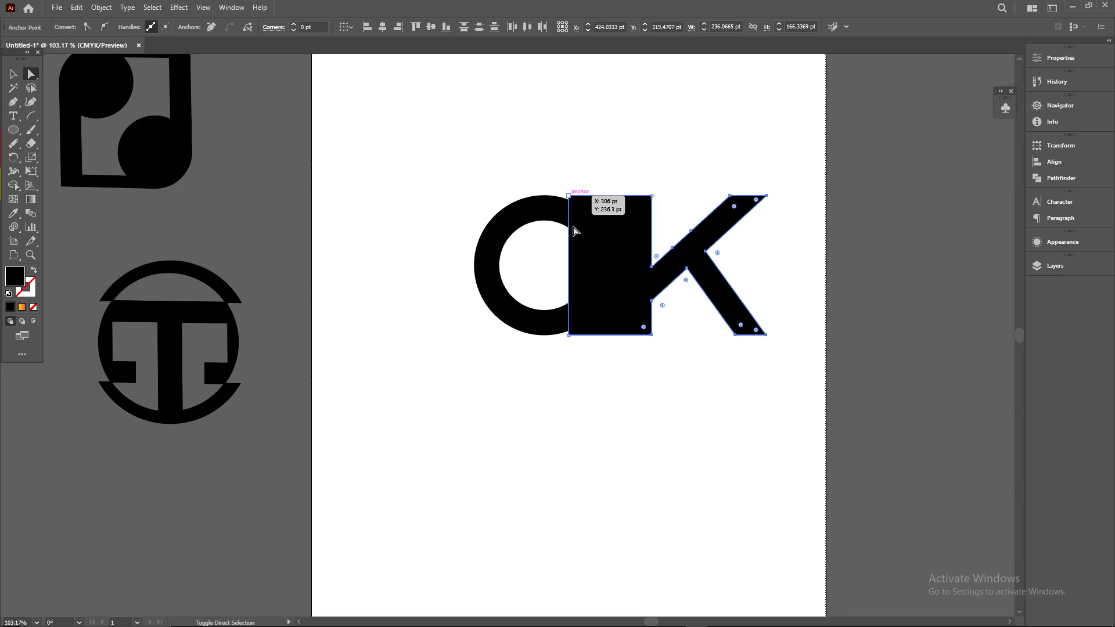
drag(568, 336, 558, 336)
key(ctrl+z)
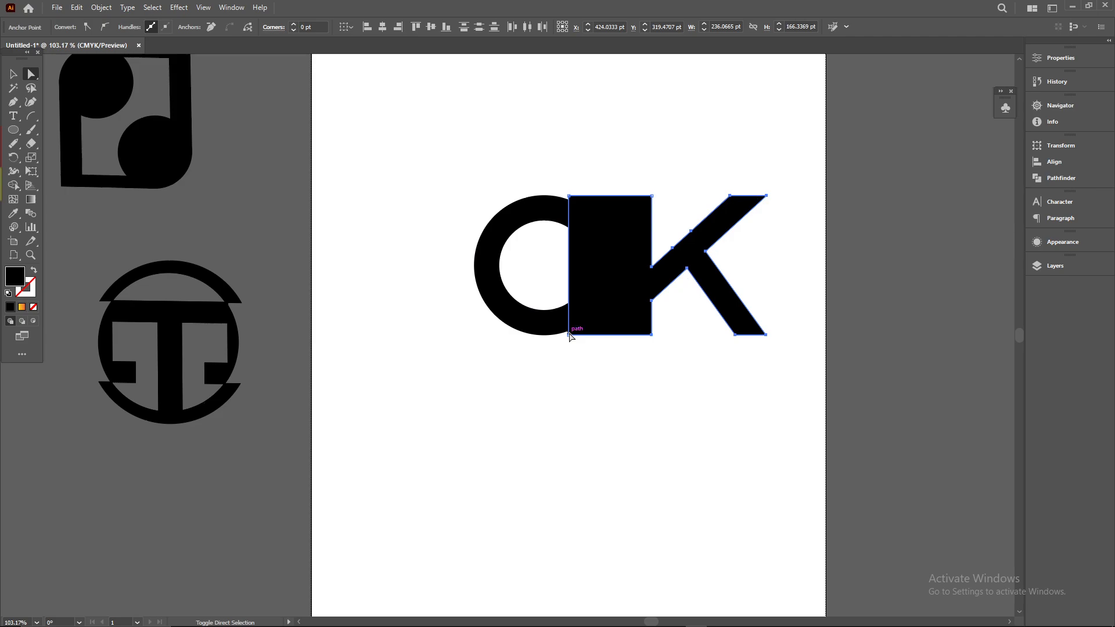
drag(570, 335, 561, 338)
key(ctrl+z)
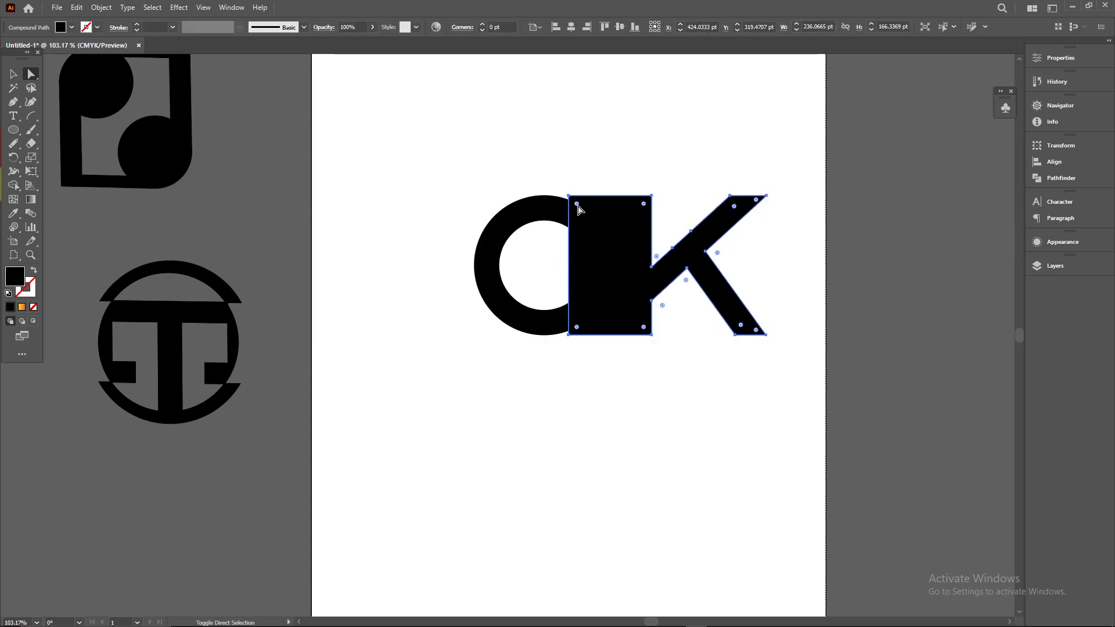
click(568, 196)
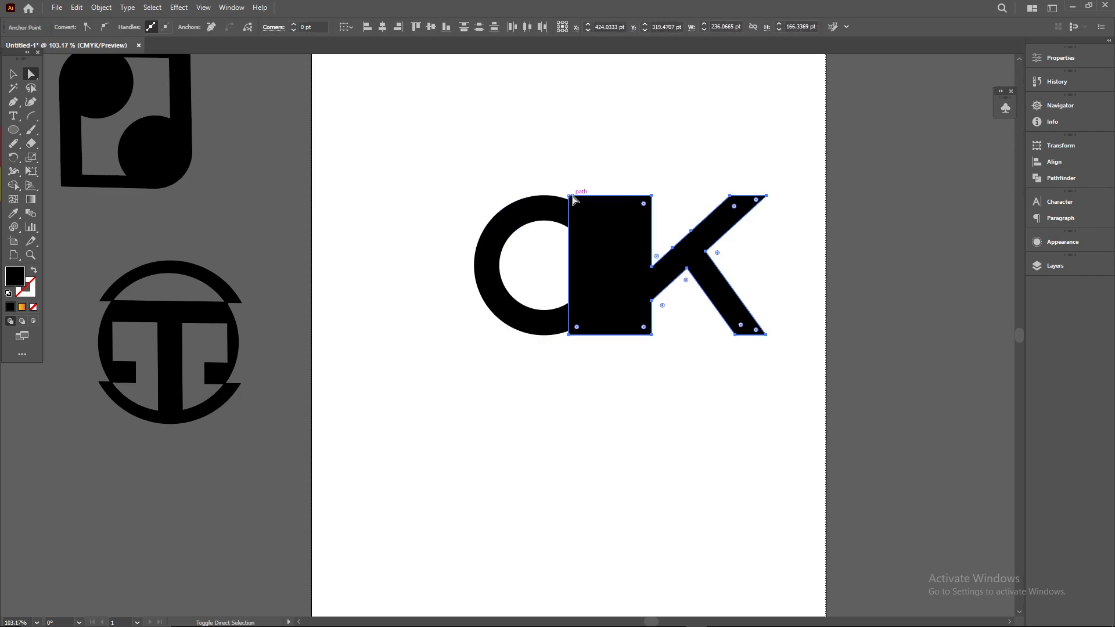
drag(568, 197, 562, 197)
Move the K clear of the O, widen its stem leftward to about 264 pt overall, and place it over the O's right half.
click(667, 221)
drag(633, 275, 690, 273)
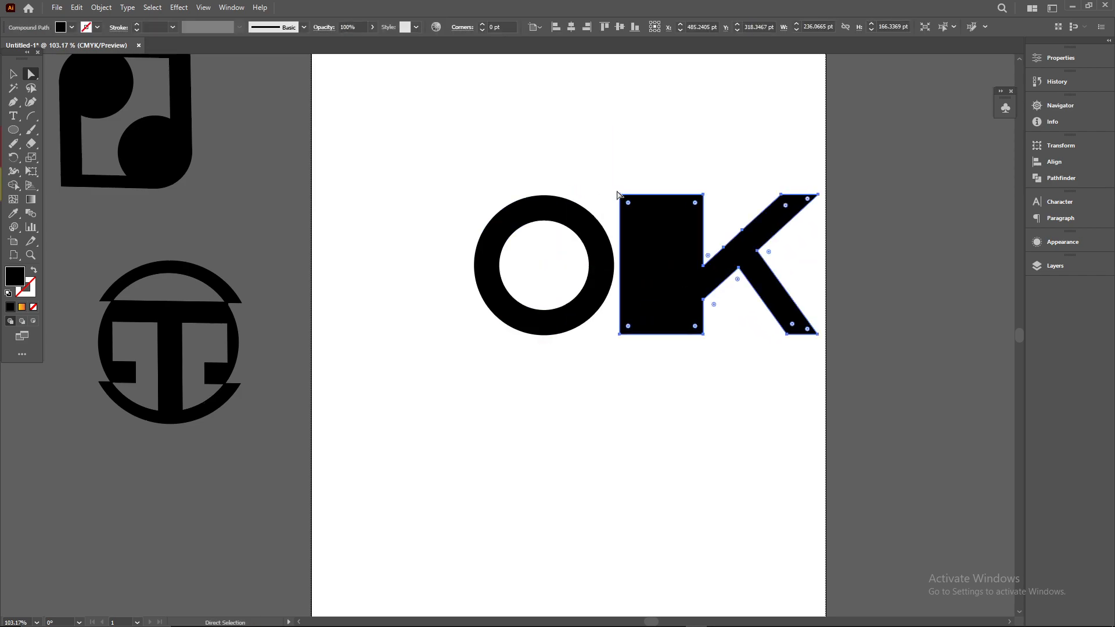
shift+click(621, 194)
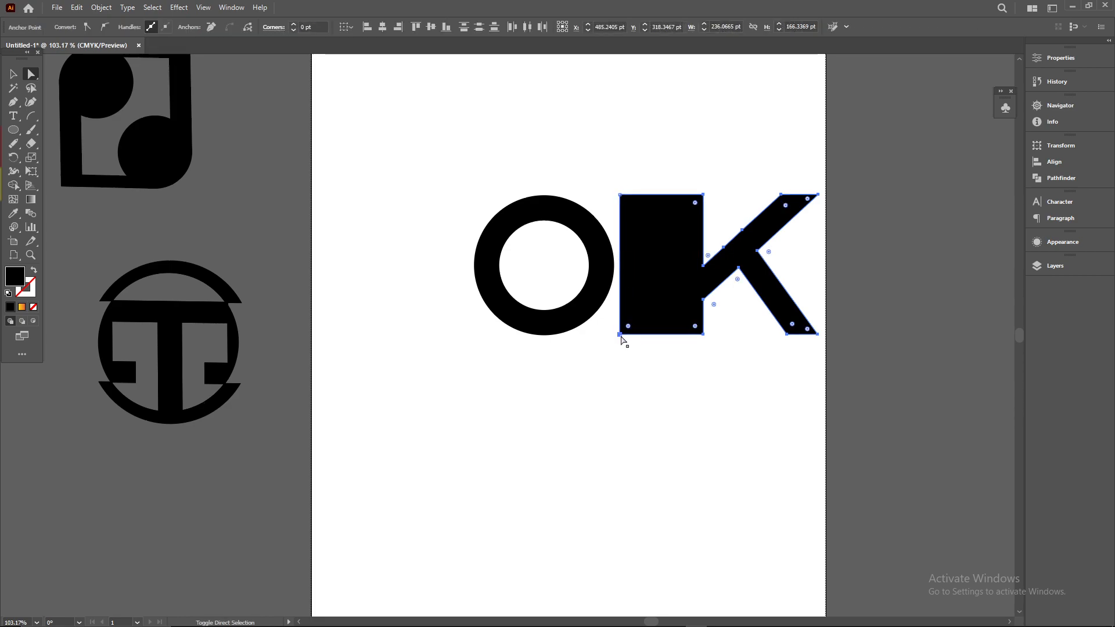
drag(619, 335, 614, 334)
key(ctrl+z)
shift+click(619, 335)
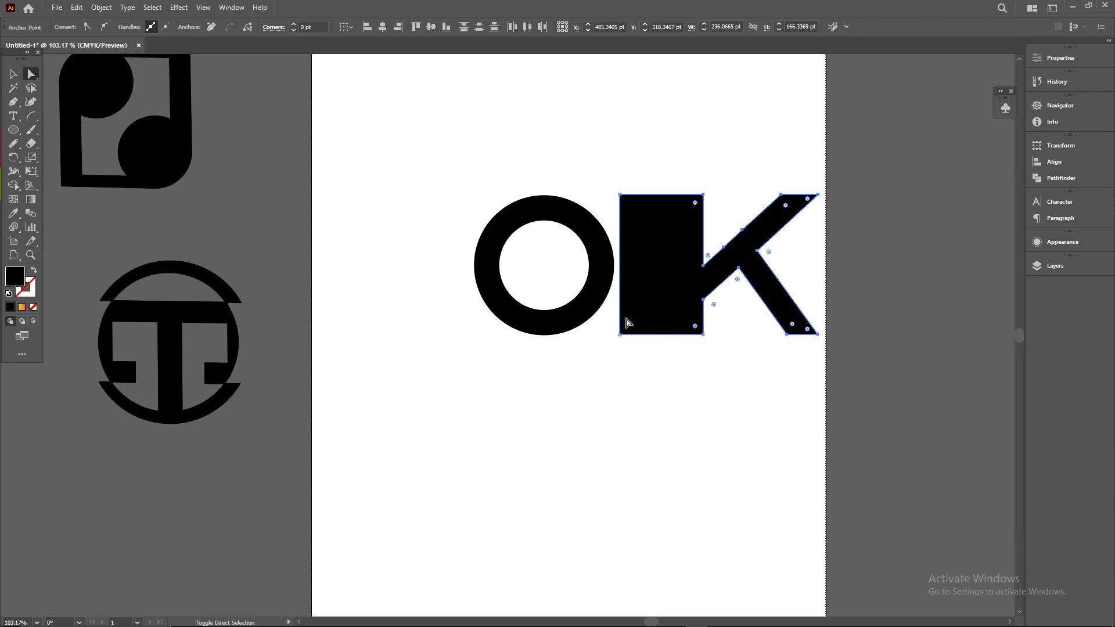
drag(620, 201, 763, 224)
click(718, 346)
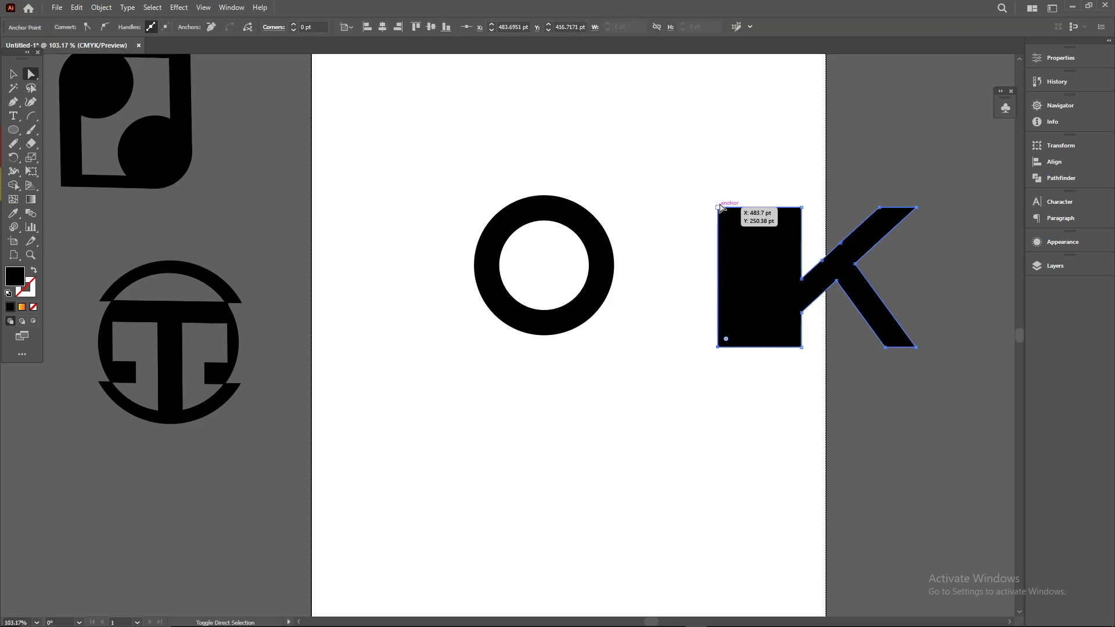
drag(718, 208, 694, 209)
drag(753, 269, 613, 259)
Offset the O's path by 5 pt with Miter joins and a miter limit of 4.
click(525, 222)
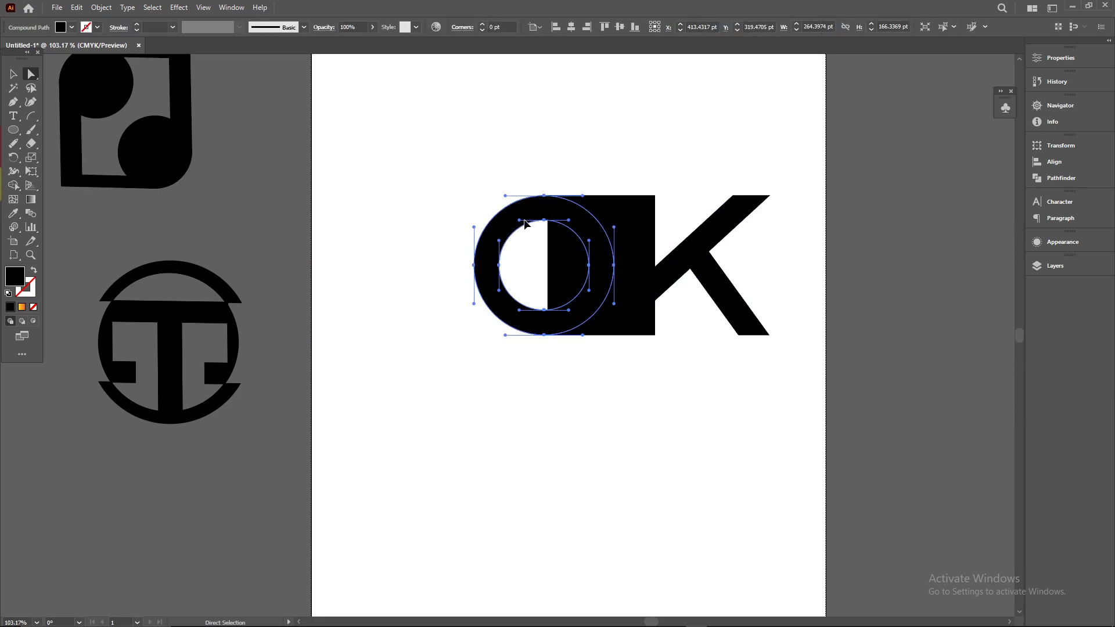
click(101, 7)
mouse_move(188, 364)
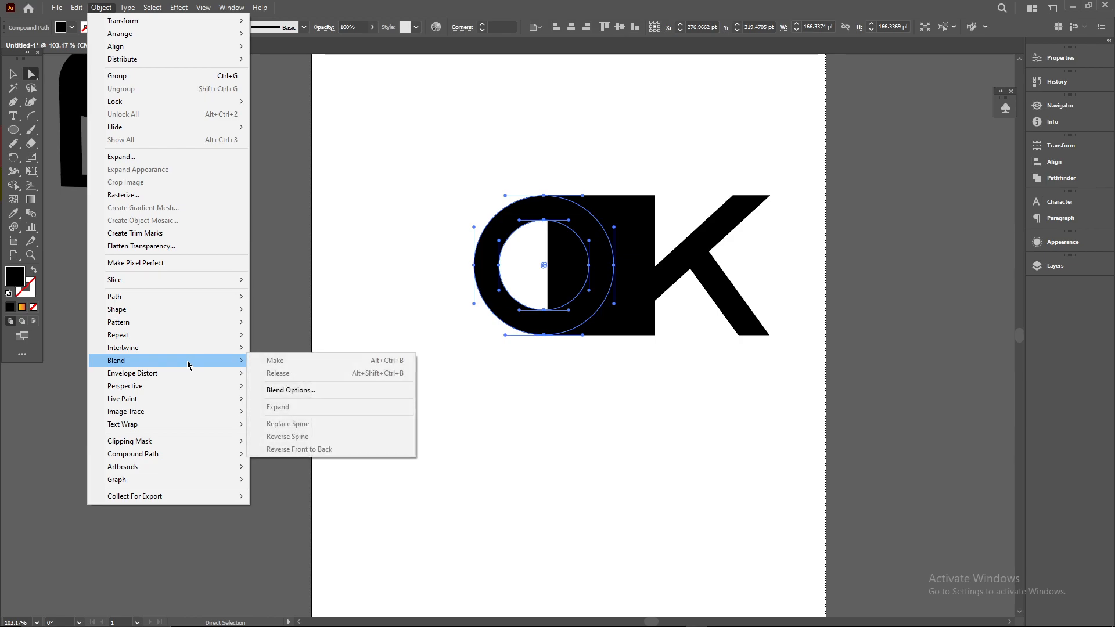
mouse_move(189, 335)
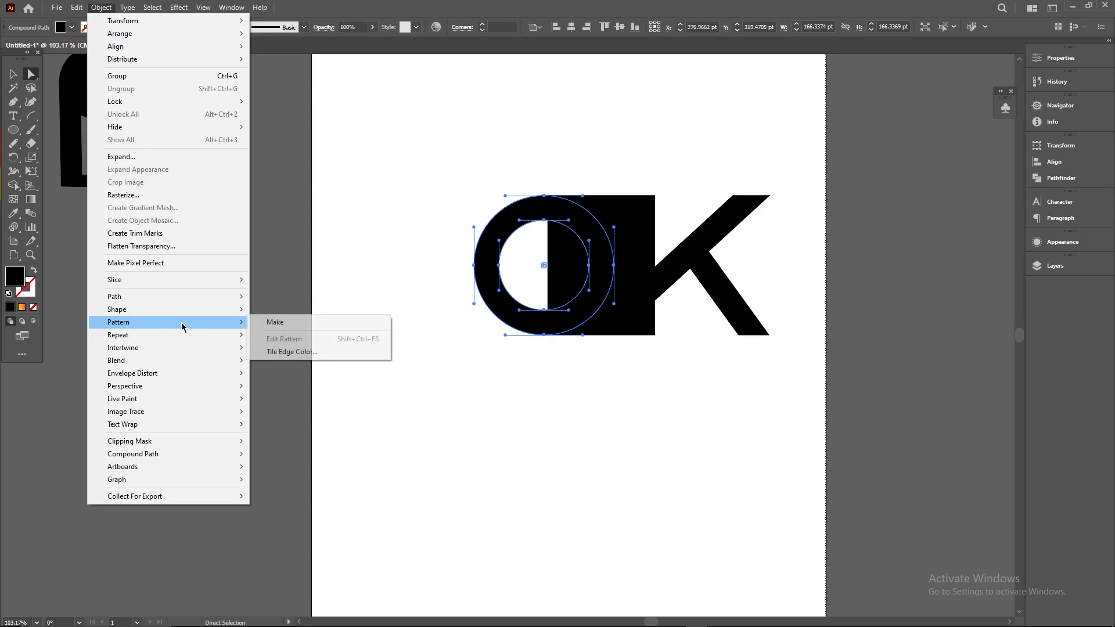
mouse_move(182, 297)
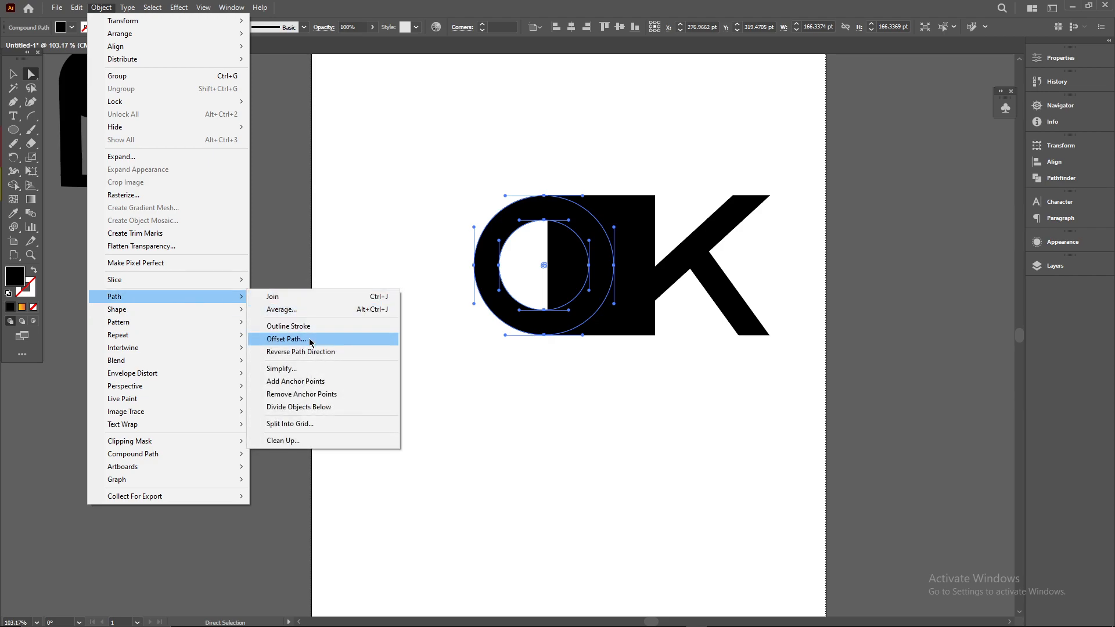
click(310, 339)
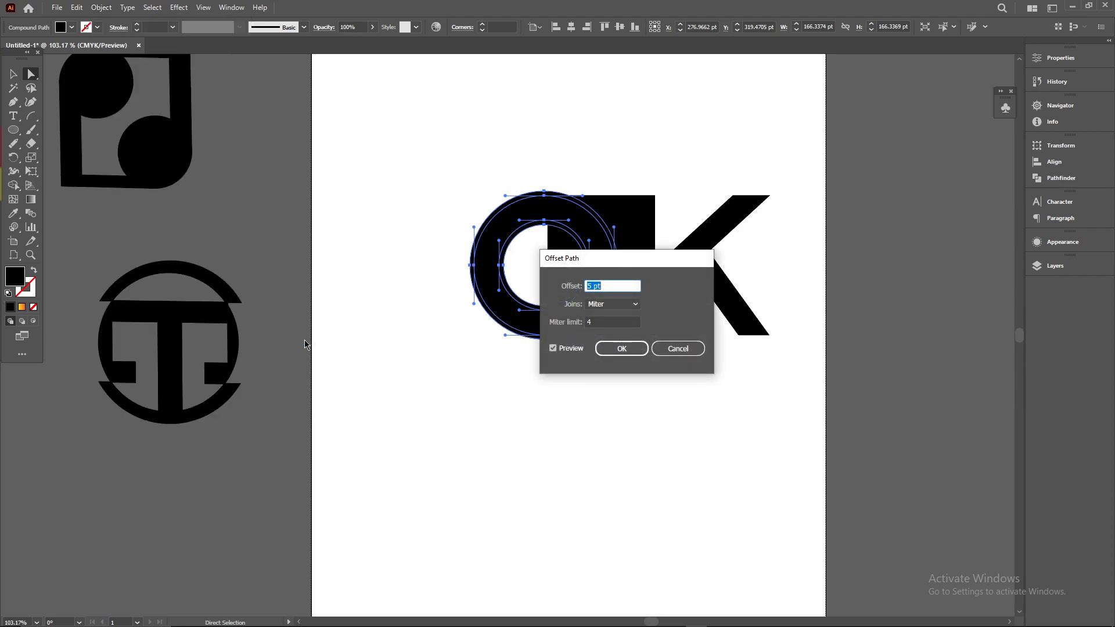
click(620, 348)
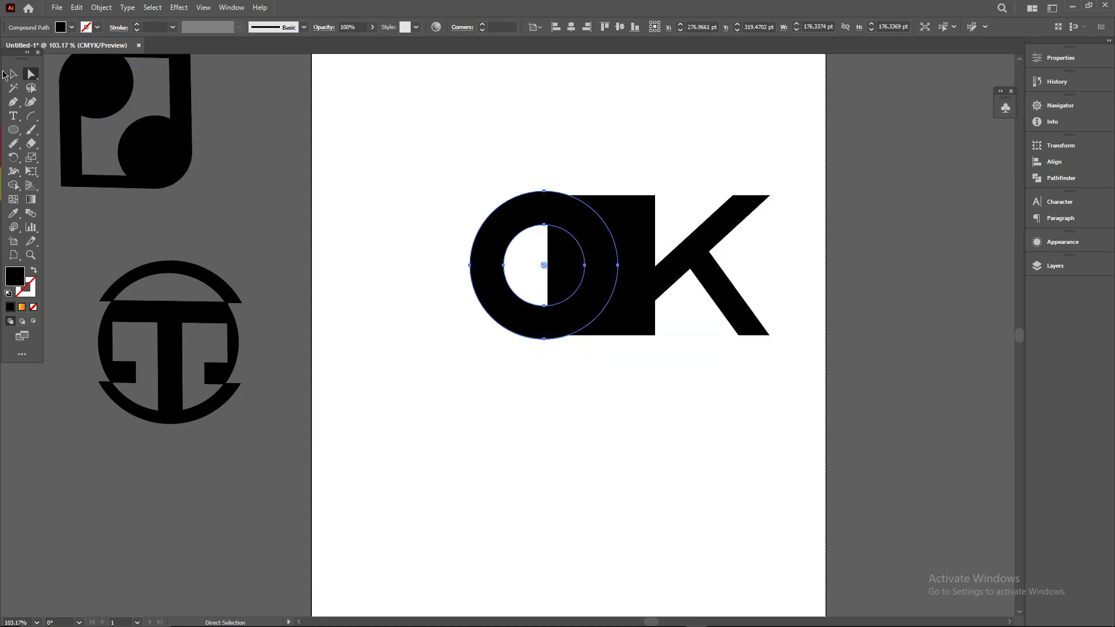
Select all the OK shapes and remove the offset band around the O's outer edge with the Shape Builder.
click(18, 78)
drag(443, 155, 754, 384)
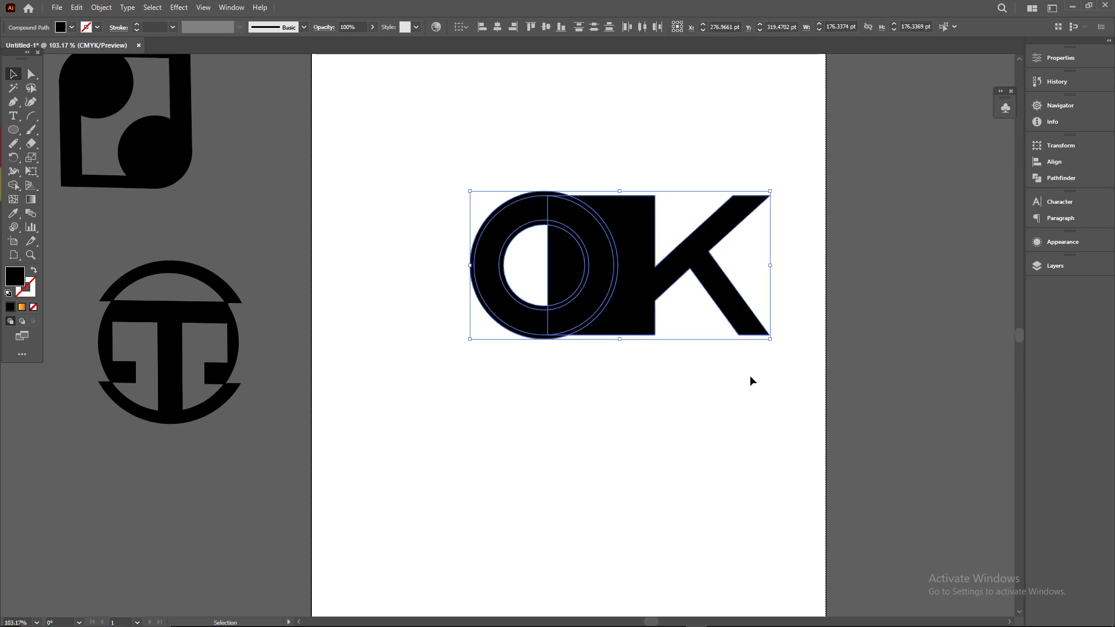
click(13, 185)
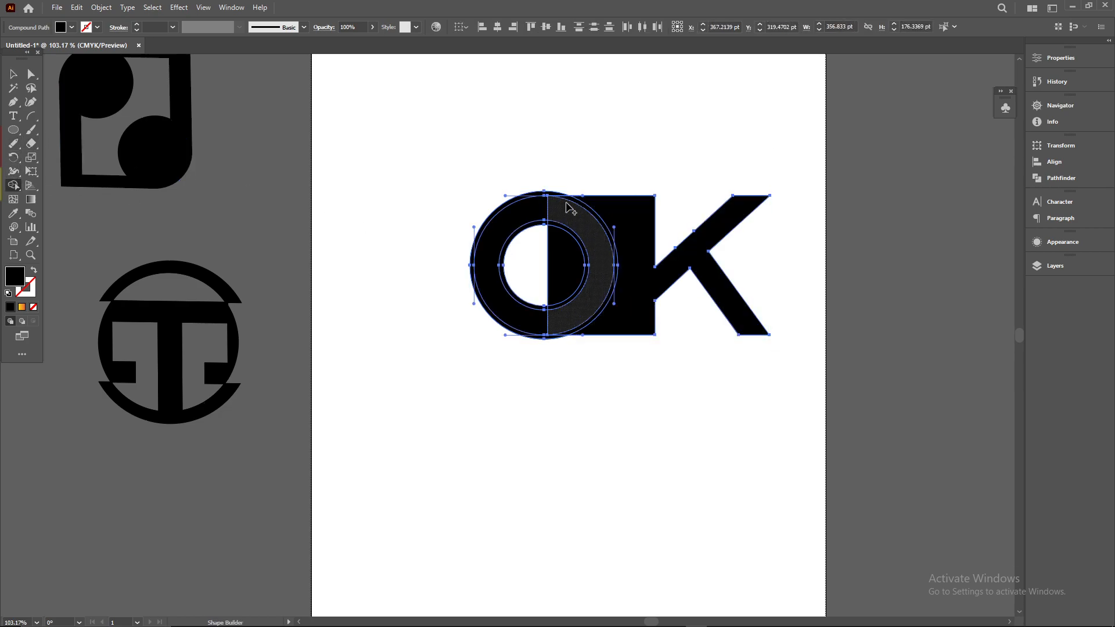
click(17, 189)
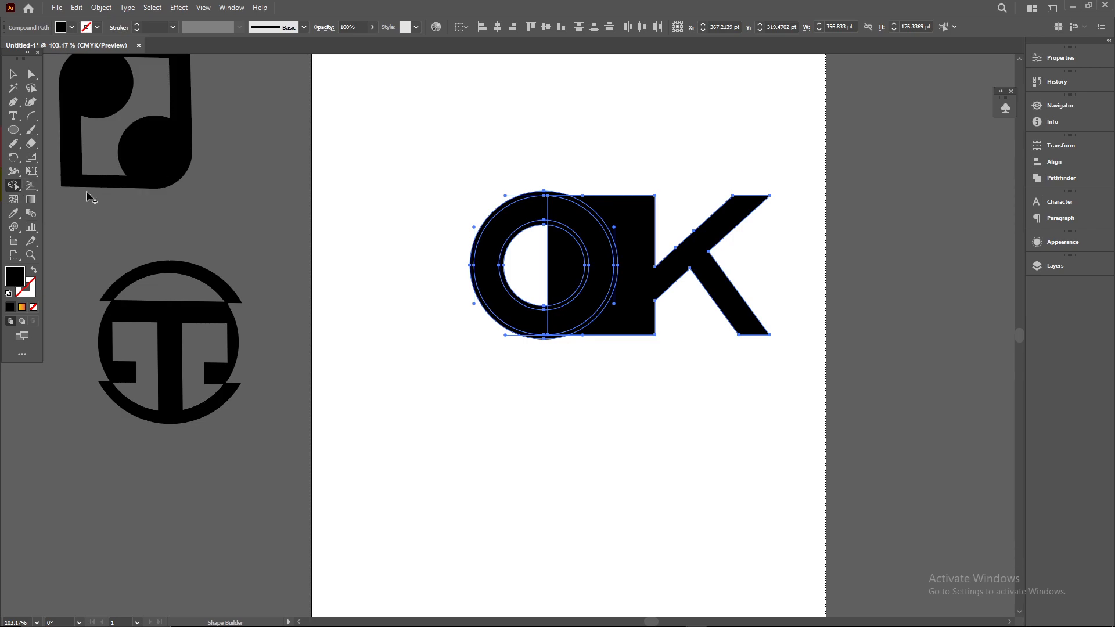
scroll(678, 218, up, 1)
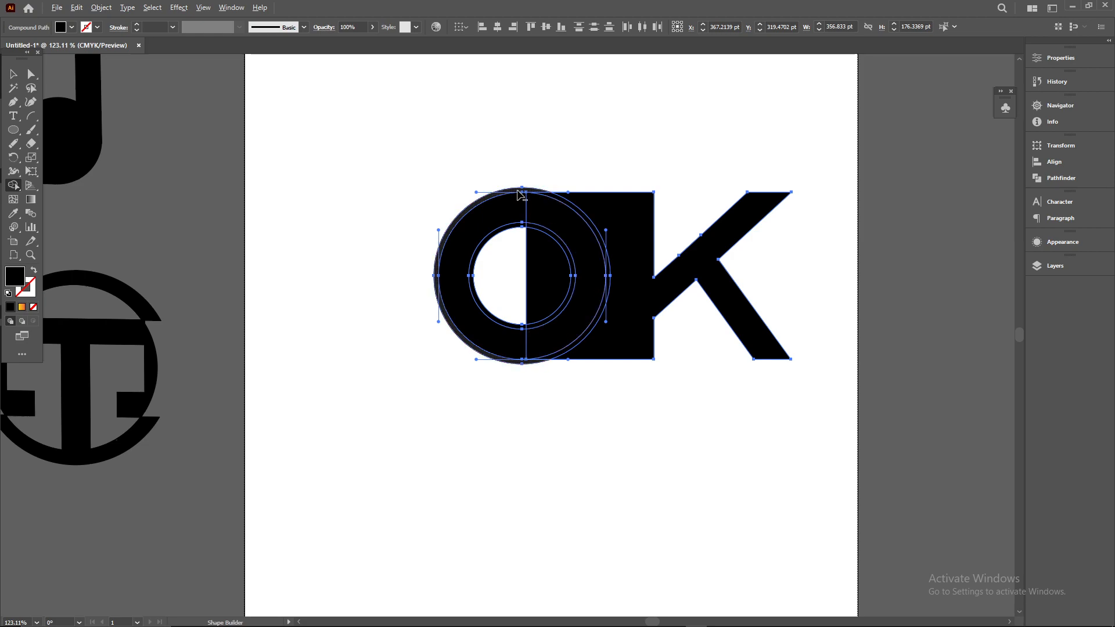
alt+click(521, 195)
alt+click(574, 209)
Remove the offset ring and the K's overlap from inside the O with the Shape Builder.
alt+click(574, 272)
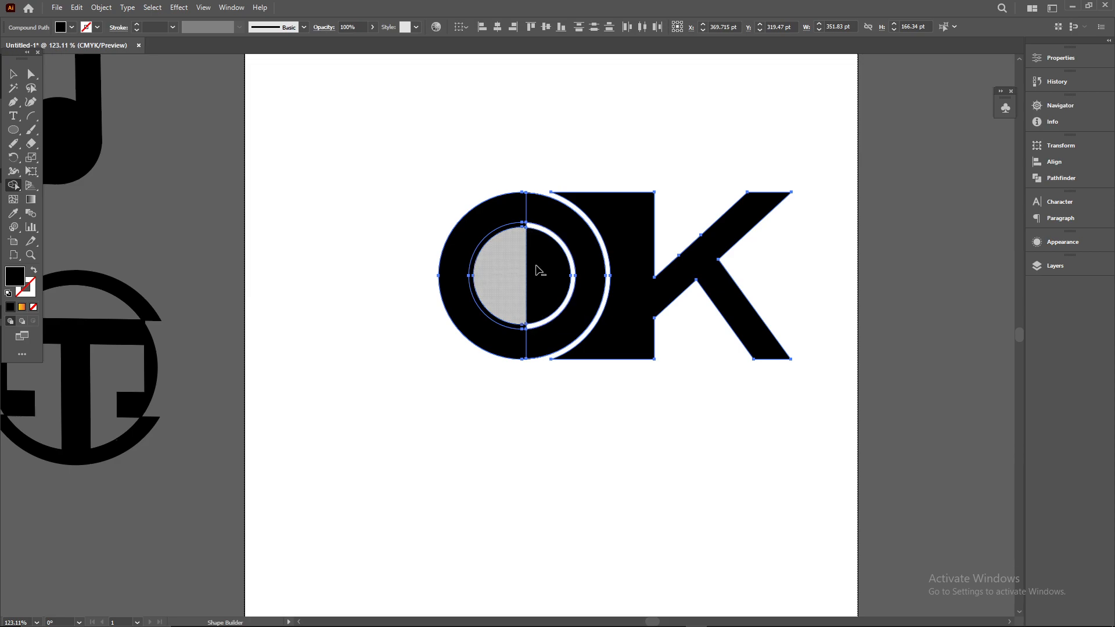
click(486, 247)
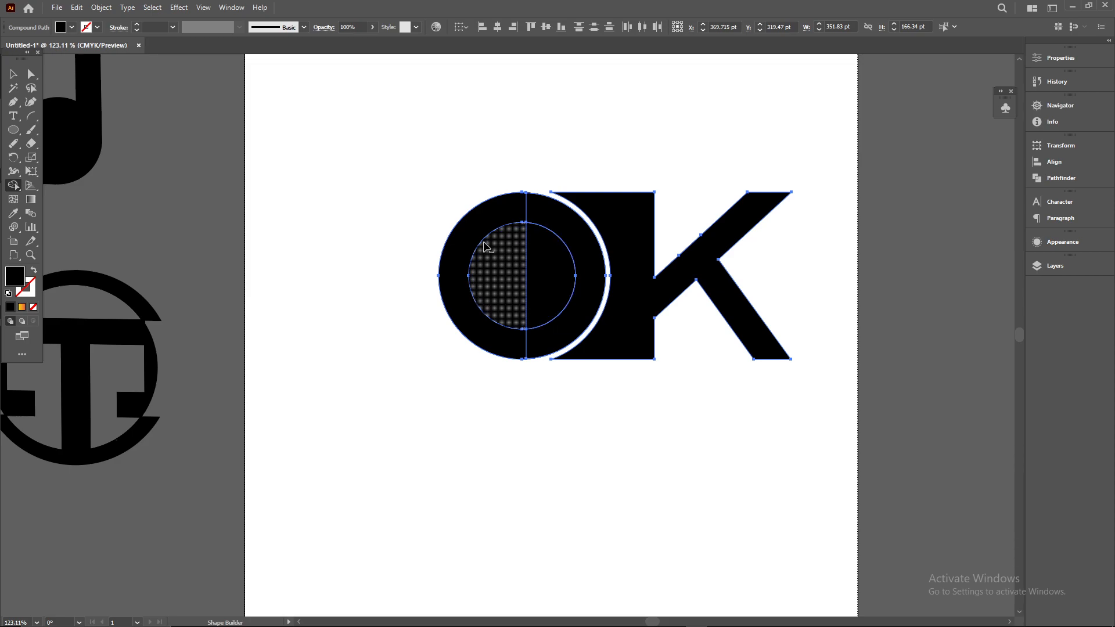
alt+click(504, 266)
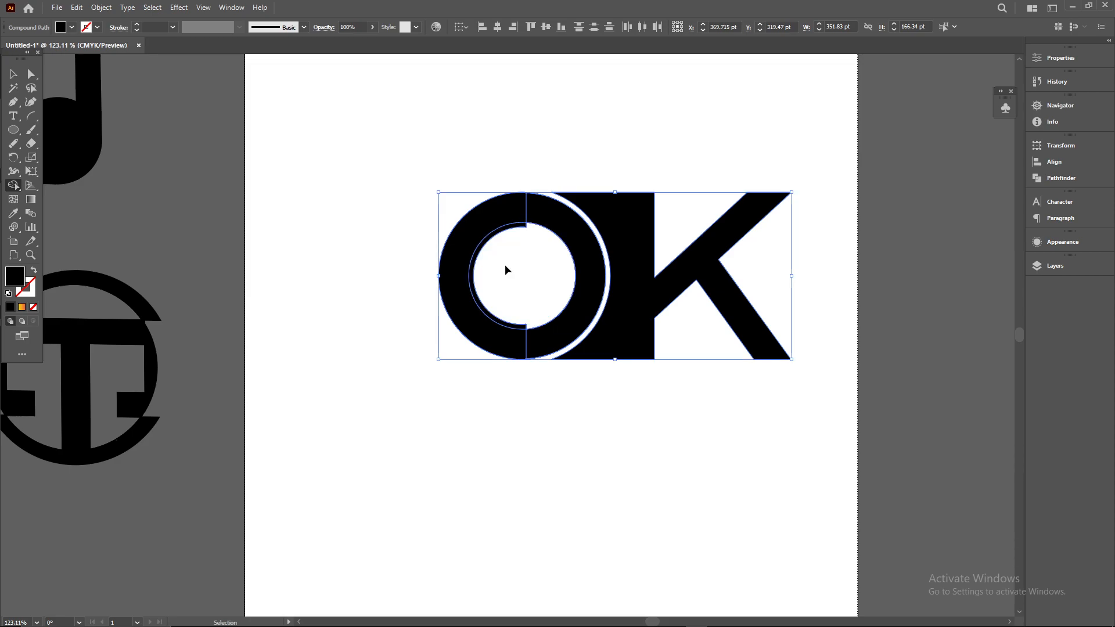
alt+click(474, 266)
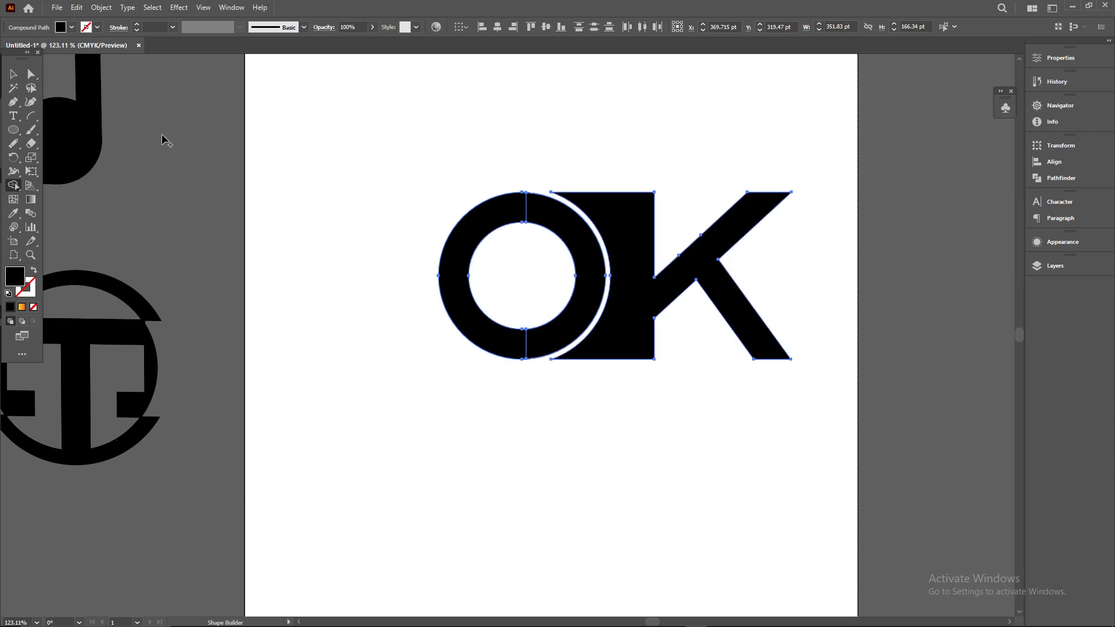
click(14, 74)
click(736, 419)
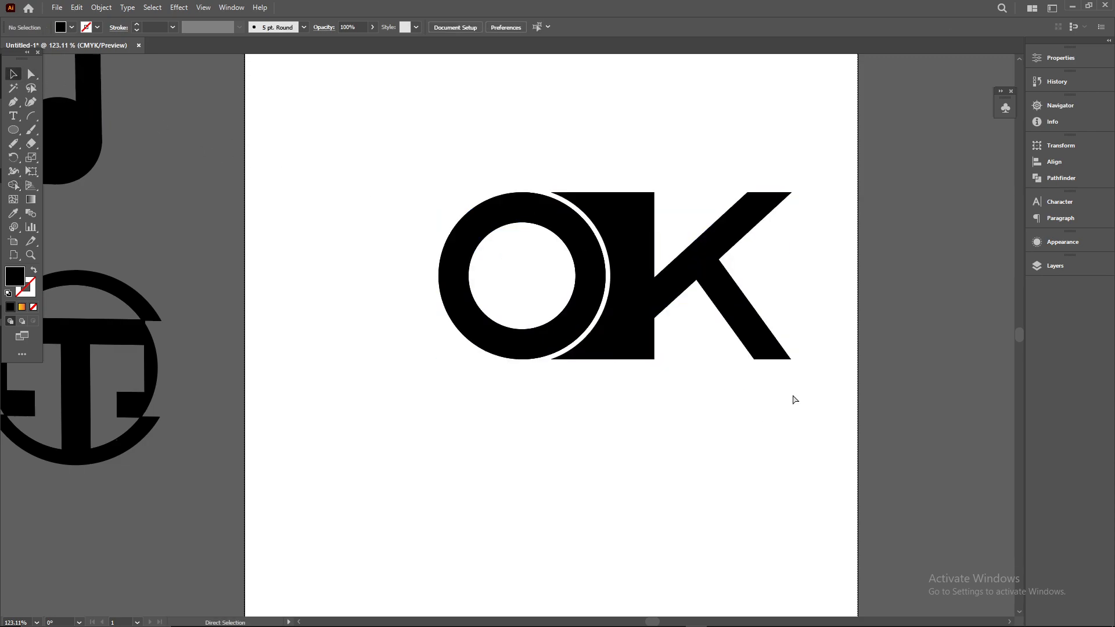
scroll(792, 399, down, 3)
drag(566, 257, 853, 403)
drag(710, 325, 664, 320)
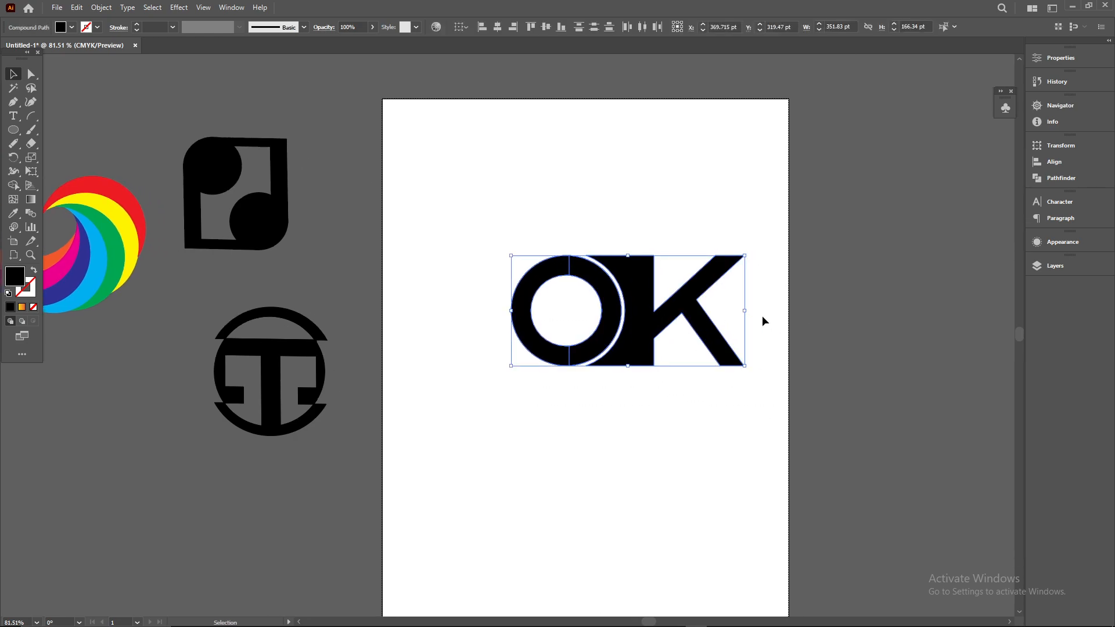
click(638, 210)
click(589, 273)
click(568, 269)
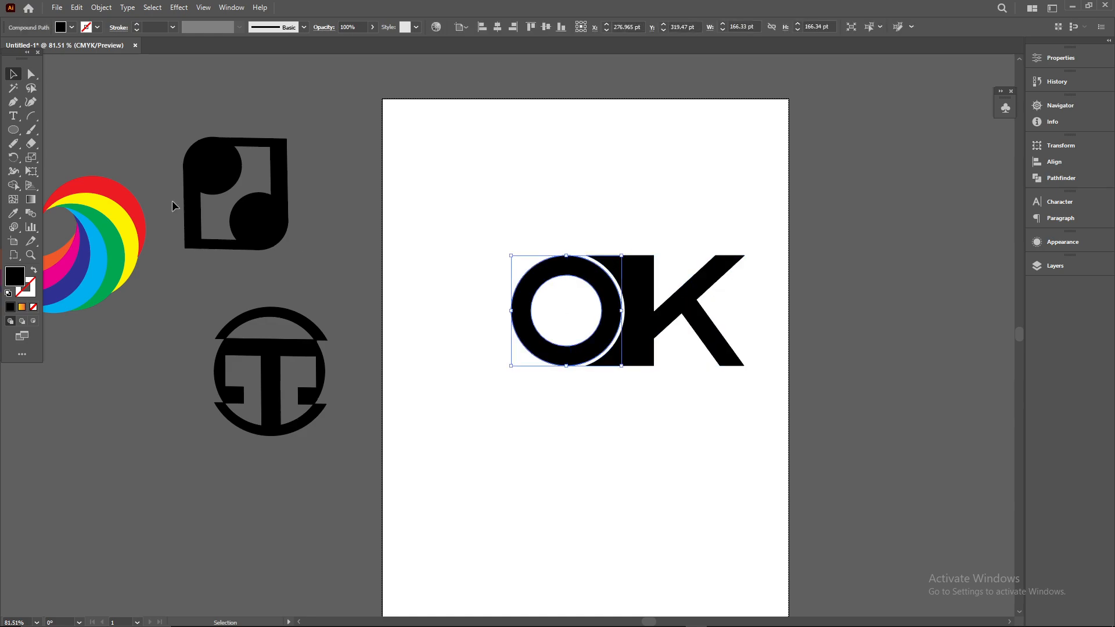
click(13, 130)
drag(591, 326, 663, 331)
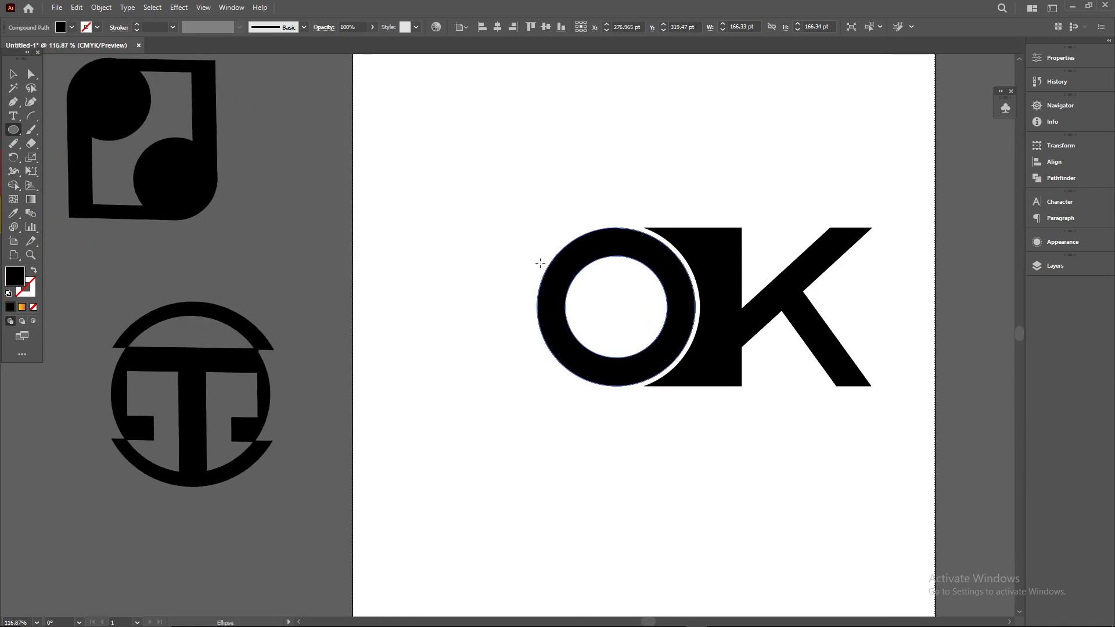
click(13, 74)
click(628, 255)
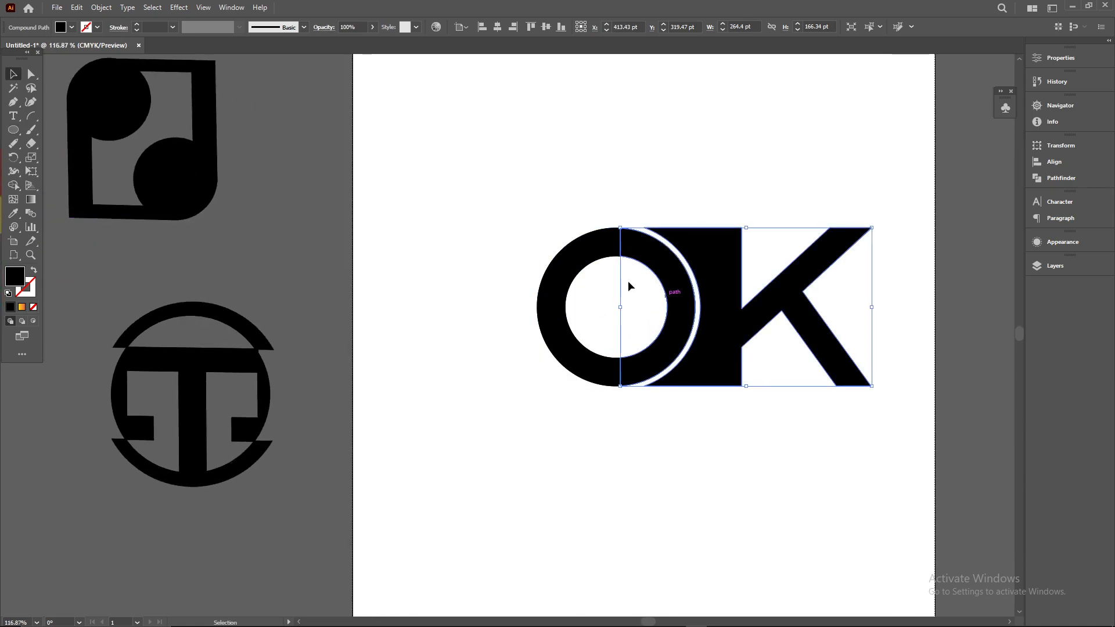
Duplicate the O in place and scale the copy about its center to roughly half size, forming a ring inside it.
click(560, 289)
key(ctrl)
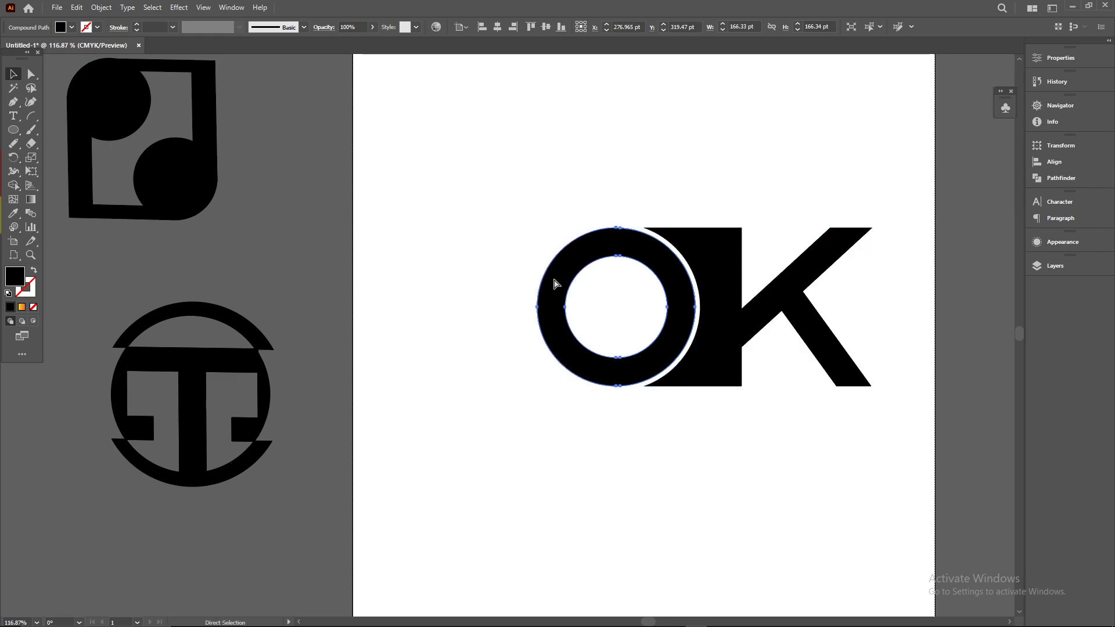
drag(696, 384, 633, 330)
click(535, 186)
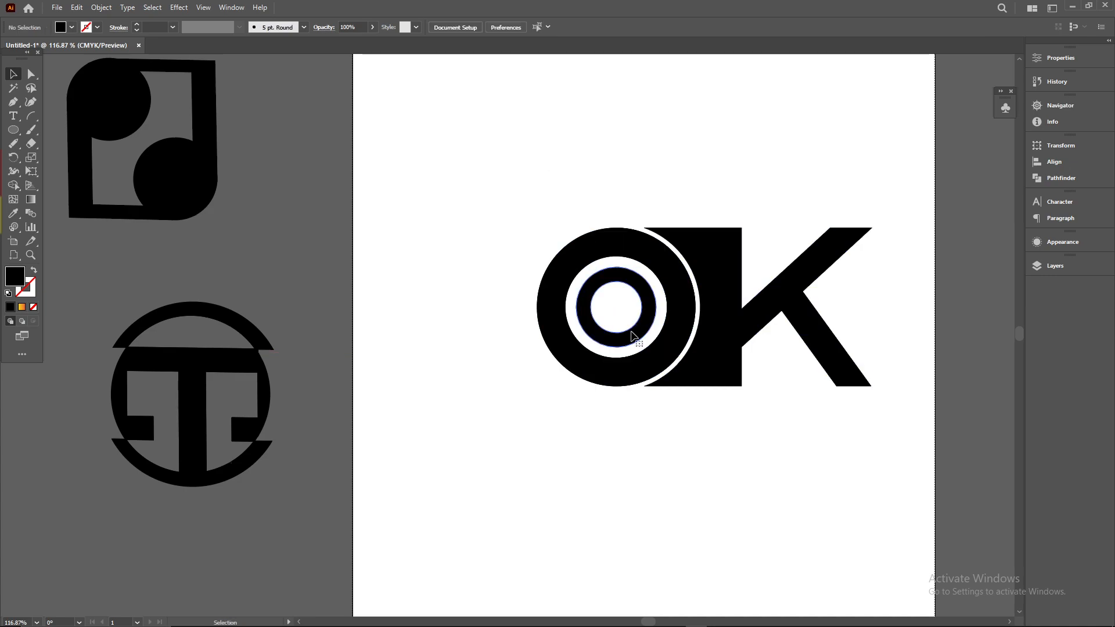
Make another copy of the O, shrink it to about 30 pt wide, and center it within the inner ring.
click(650, 347)
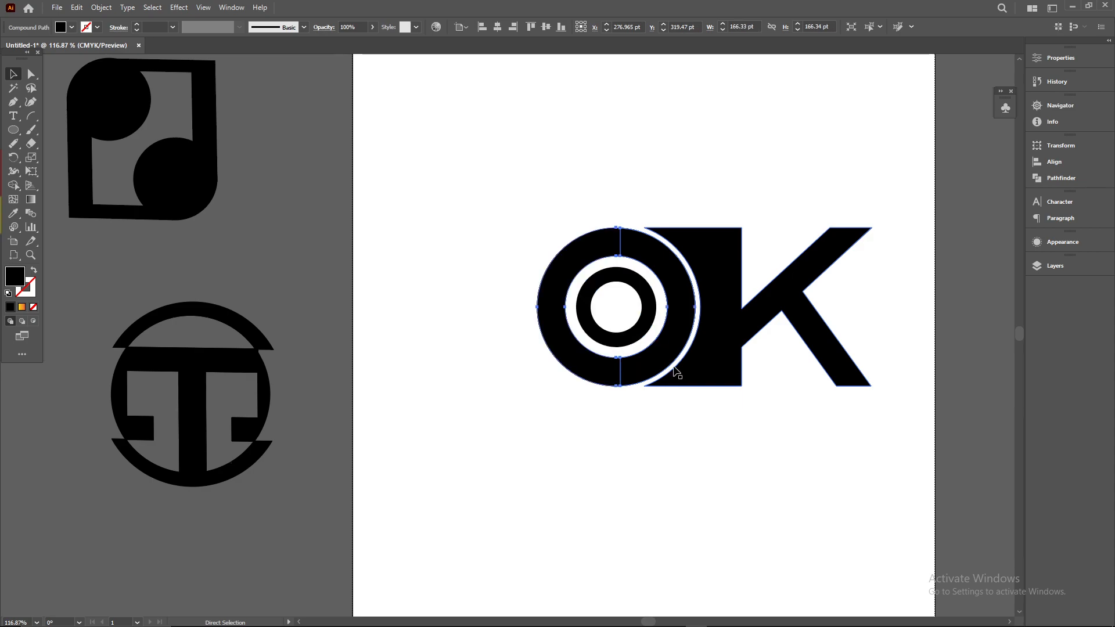
drag(698, 387, 557, 250)
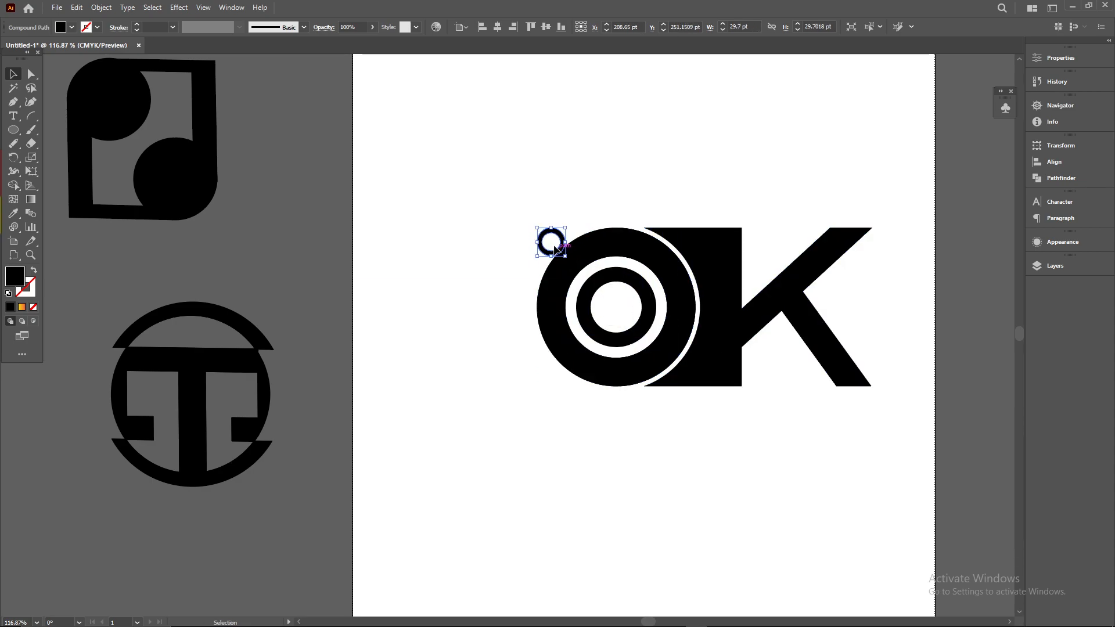
click(590, 285)
click(505, 246)
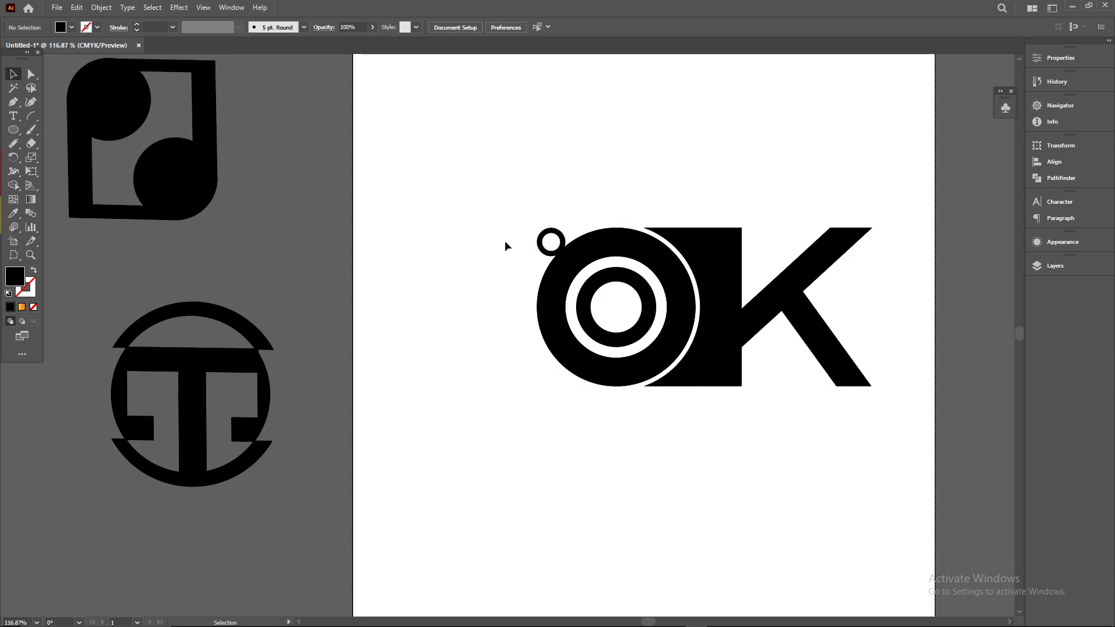
drag(540, 250, 607, 313)
click(766, 234)
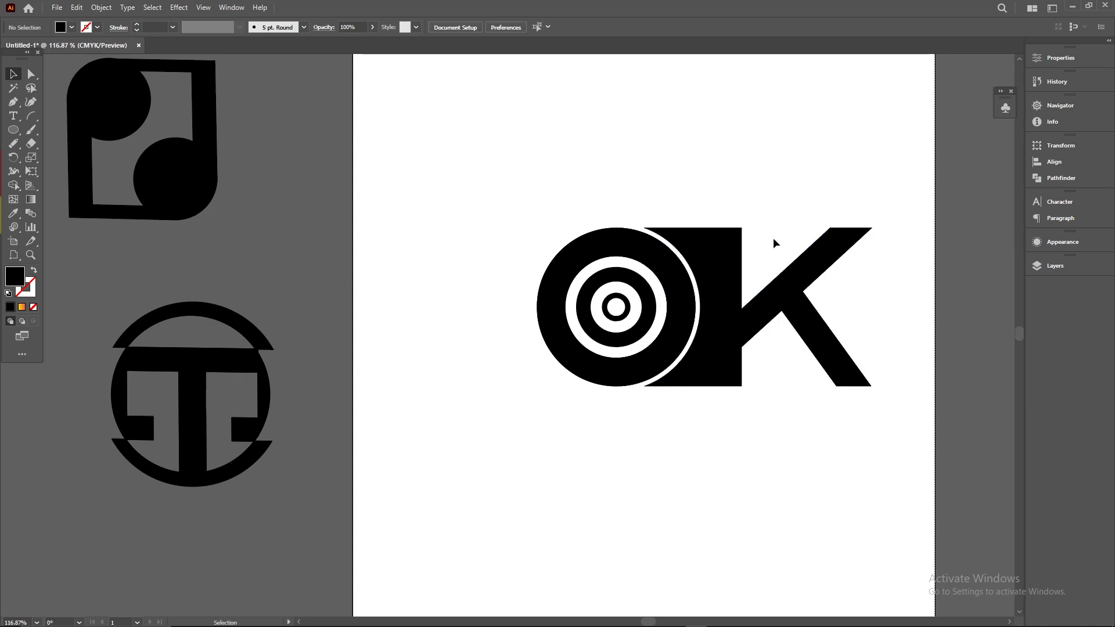
Draw a horizontal line about 352 pt long just beneath the OK letters, spanning the logo's width.
scroll(839, 472, down, 4)
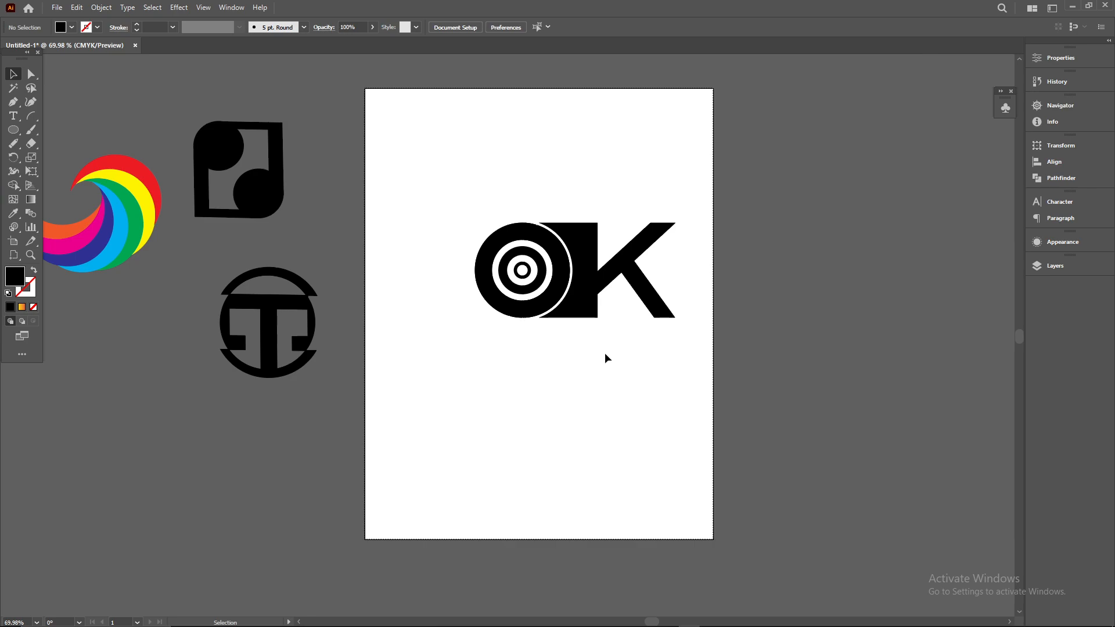
drag(36, 123, 87, 117)
drag(479, 321, 676, 337)
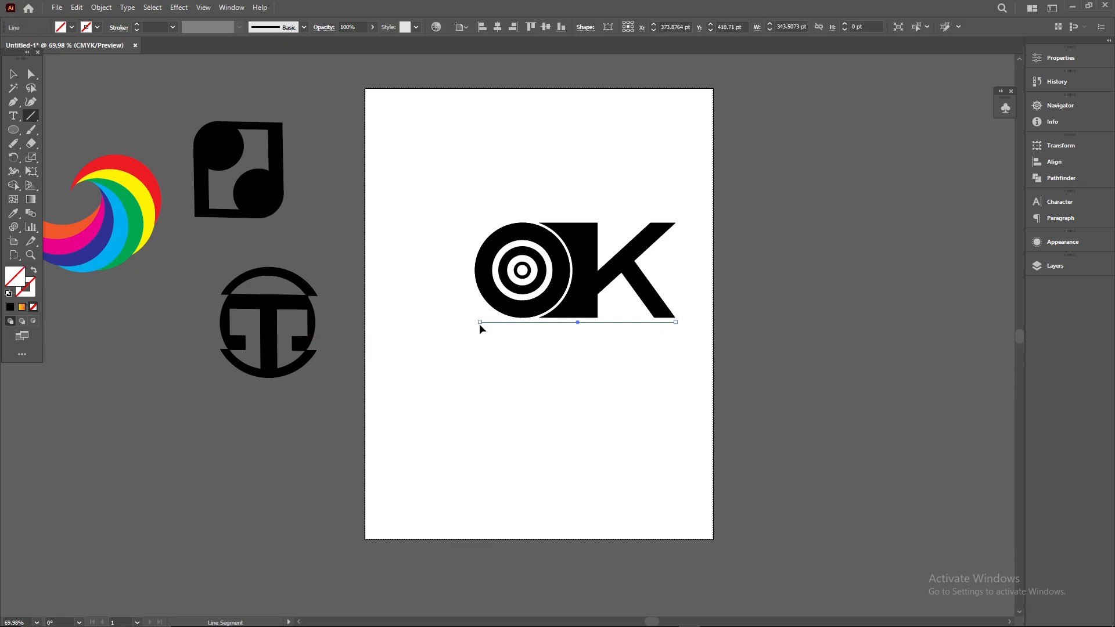
drag(485, 321, 475, 320)
Give the underline a 3 pt black stroke and shorten its left end slightly.
click(98, 27)
click(33, 45)
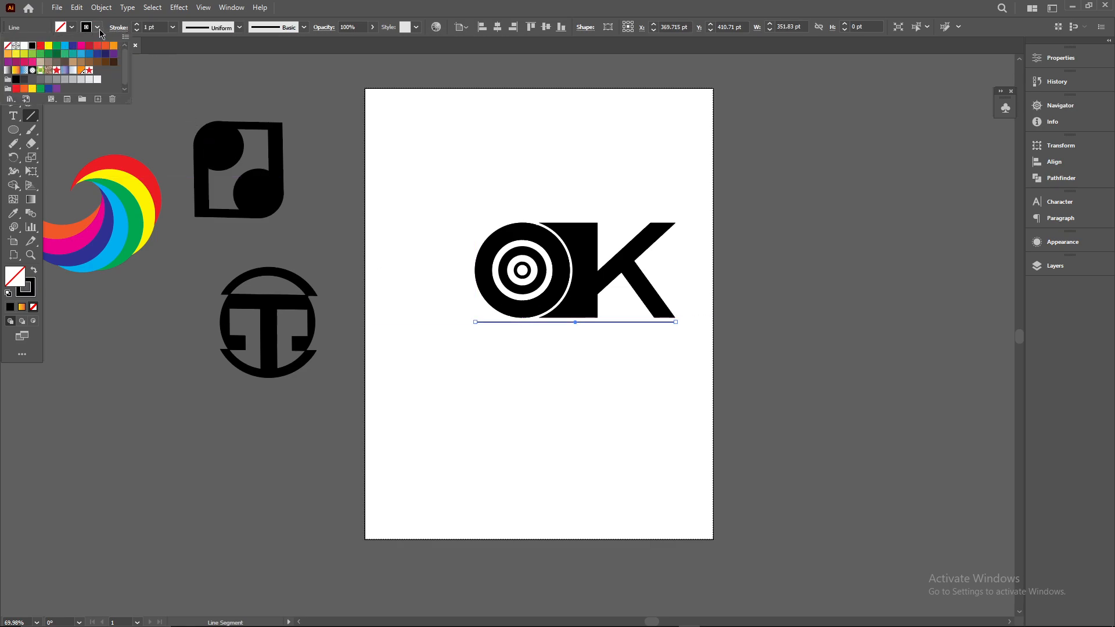
click(137, 25)
click(464, 133)
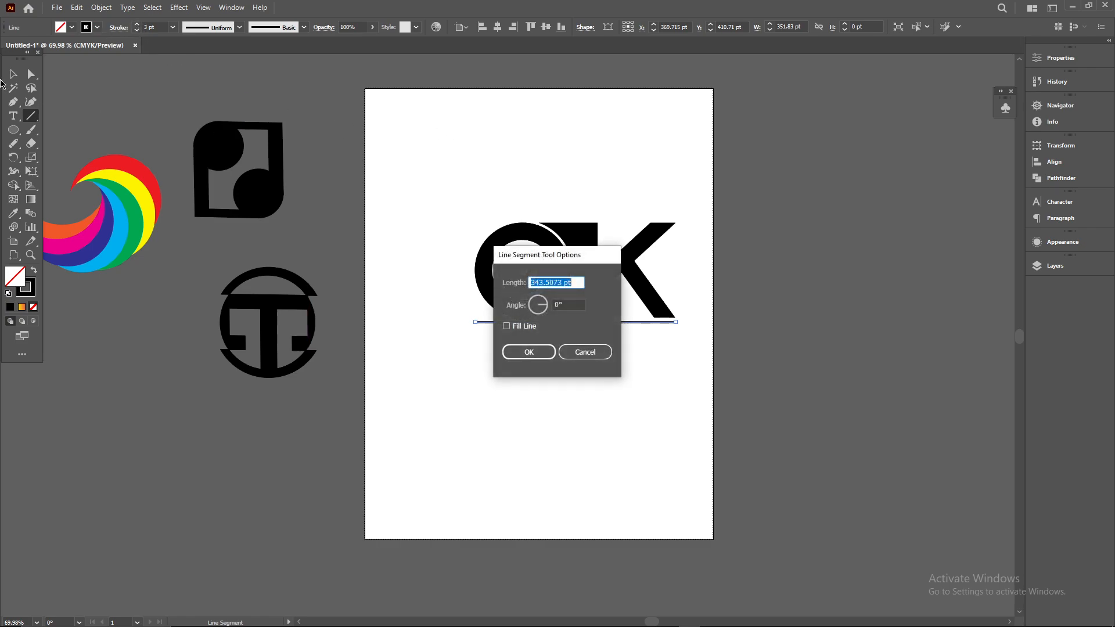
click(581, 352)
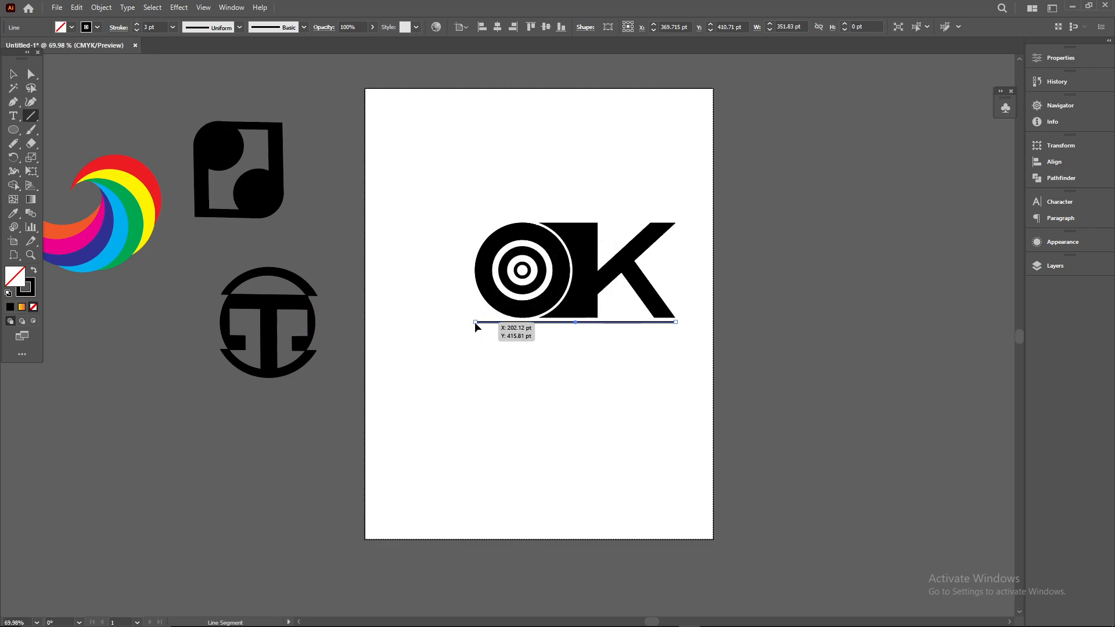
drag(477, 319, 478, 321)
key(v)
click(561, 398)
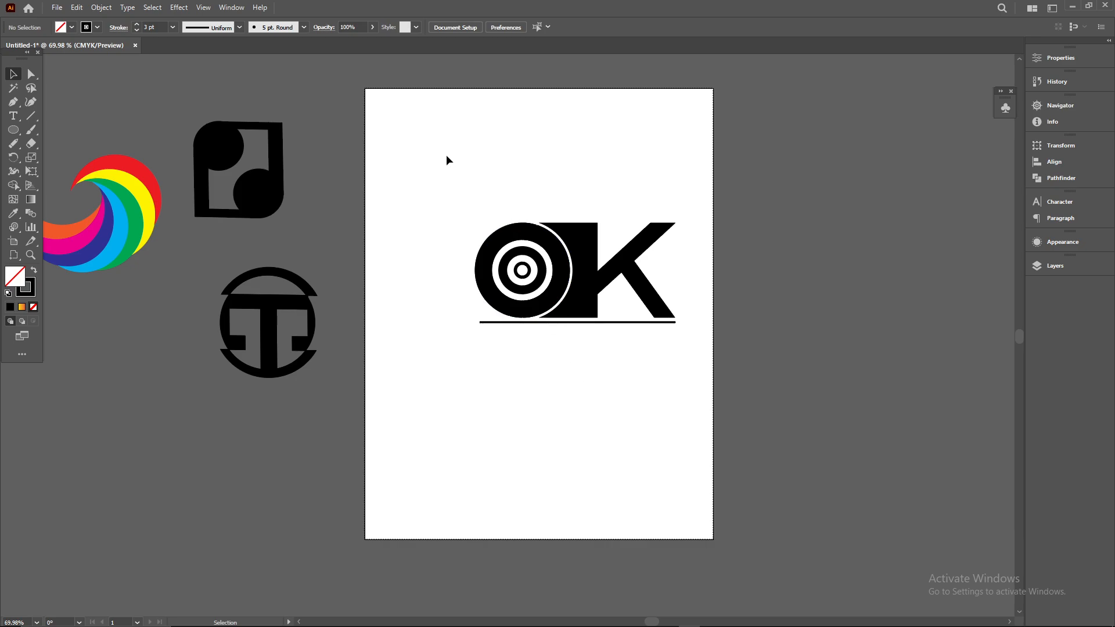
Scale the OK logo with its underline down to about 249 pt wide, undoing the move toward the artboard's upper left.
drag(446, 190, 618, 294)
drag(540, 270, 379, 137)
key(ctrl+z)
click(749, 305)
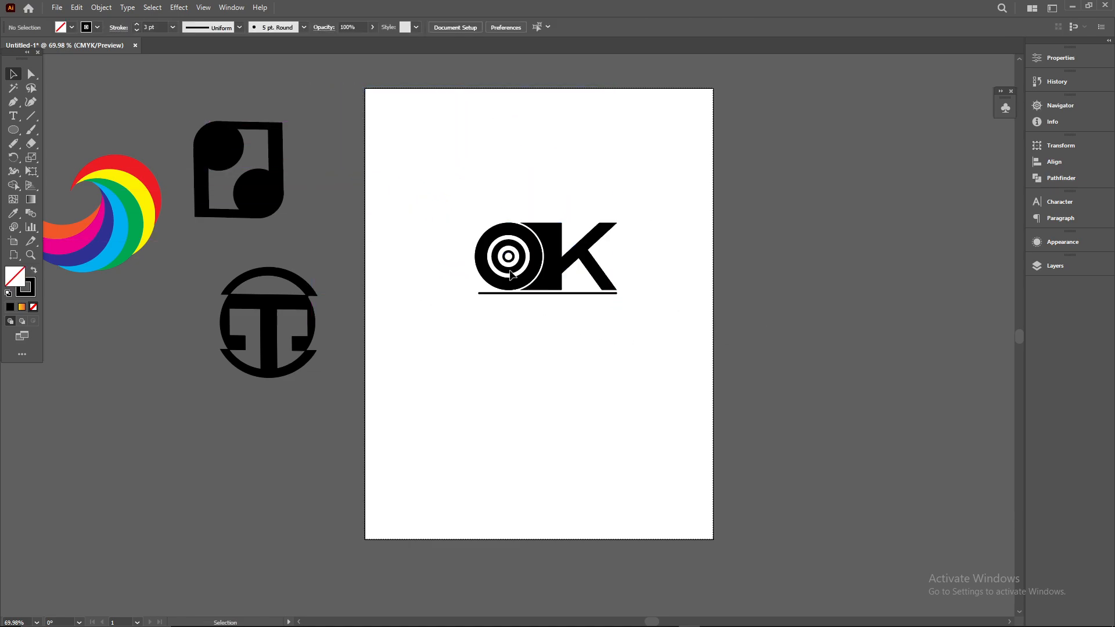
Group all the OK artwork with its underline and move it off the artboard to the upper right.
drag(447, 206, 695, 323)
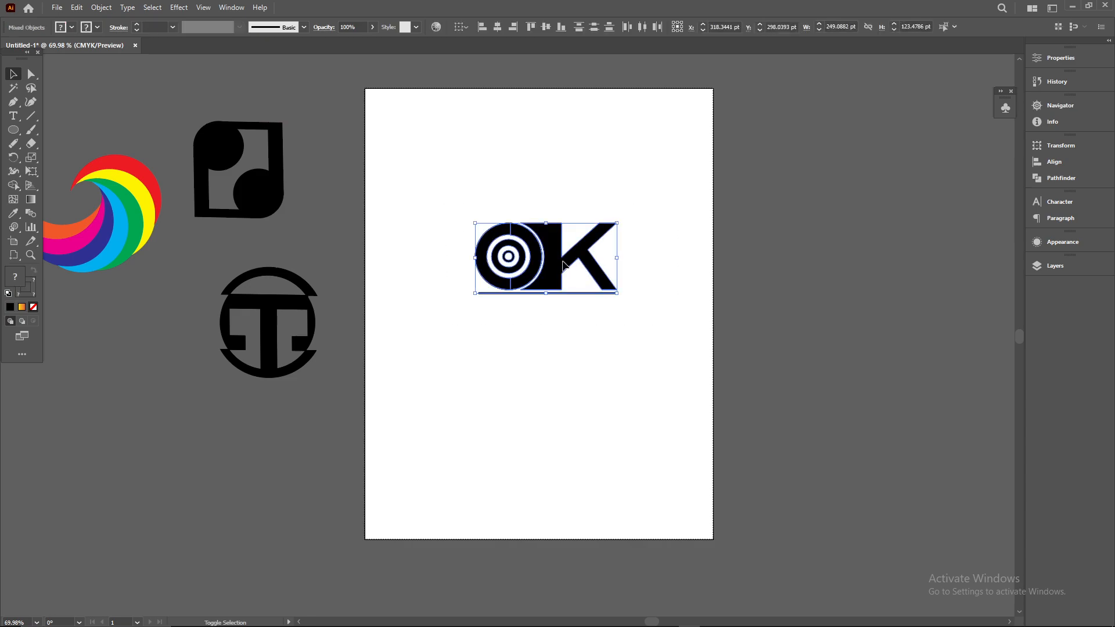
click(438, 217)
mouse_move(566, 270)
mouse_down()
mouse_move(506, 210)
mouse_move(572, 266)
mouse_move(563, 272)
mouse_up()
click(426, 187)
drag(426, 187, 693, 357)
click(100, 7)
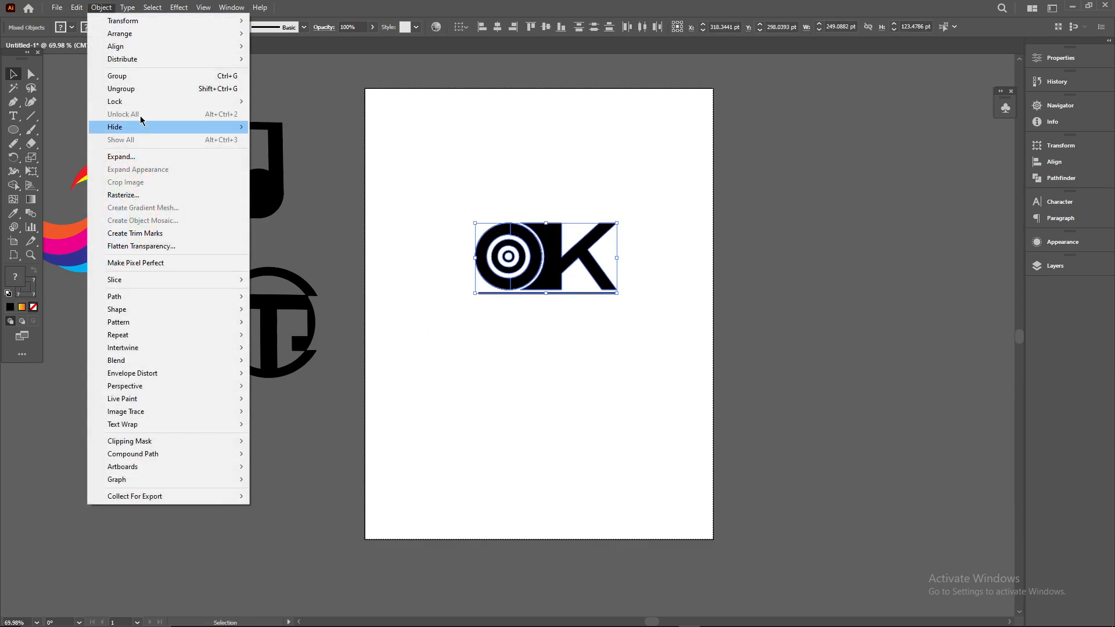
click(146, 89)
click(353, 224)
drag(611, 284, 889, 156)
click(904, 295)
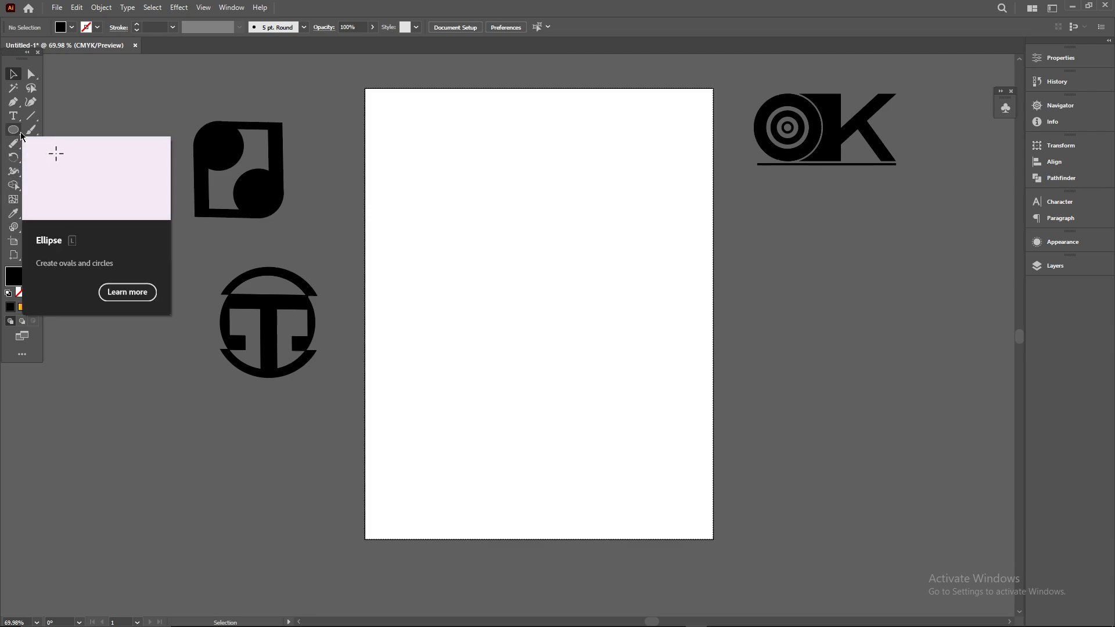
Add the text 100 in Azonix, enlarge it, and place it in the artboard's upper middle.
key(t)
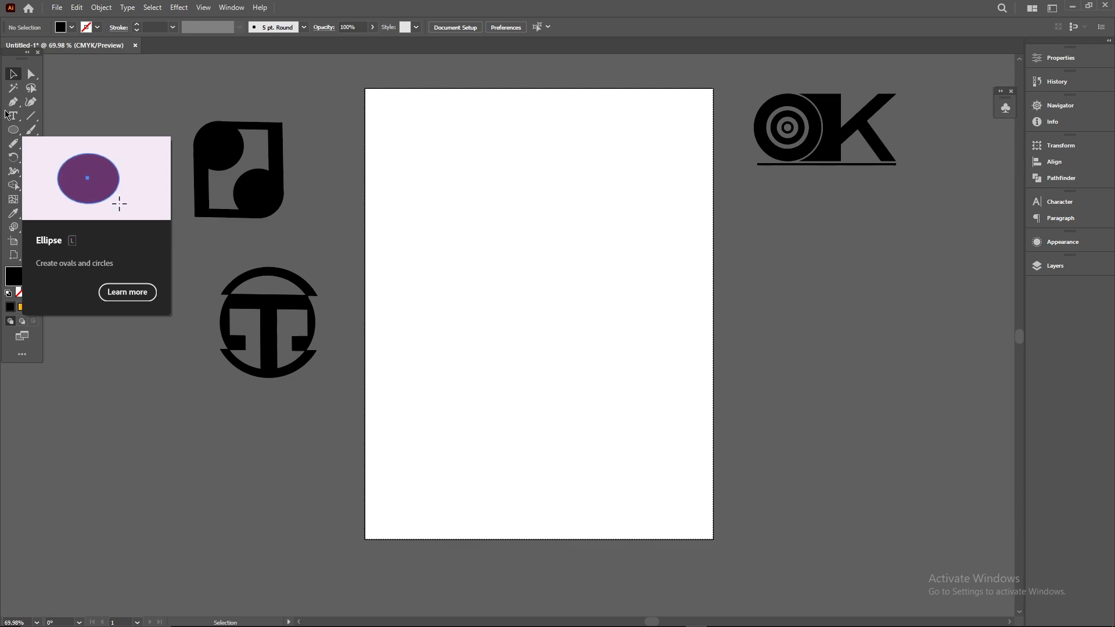
click(477, 279)
key(BackSpace)
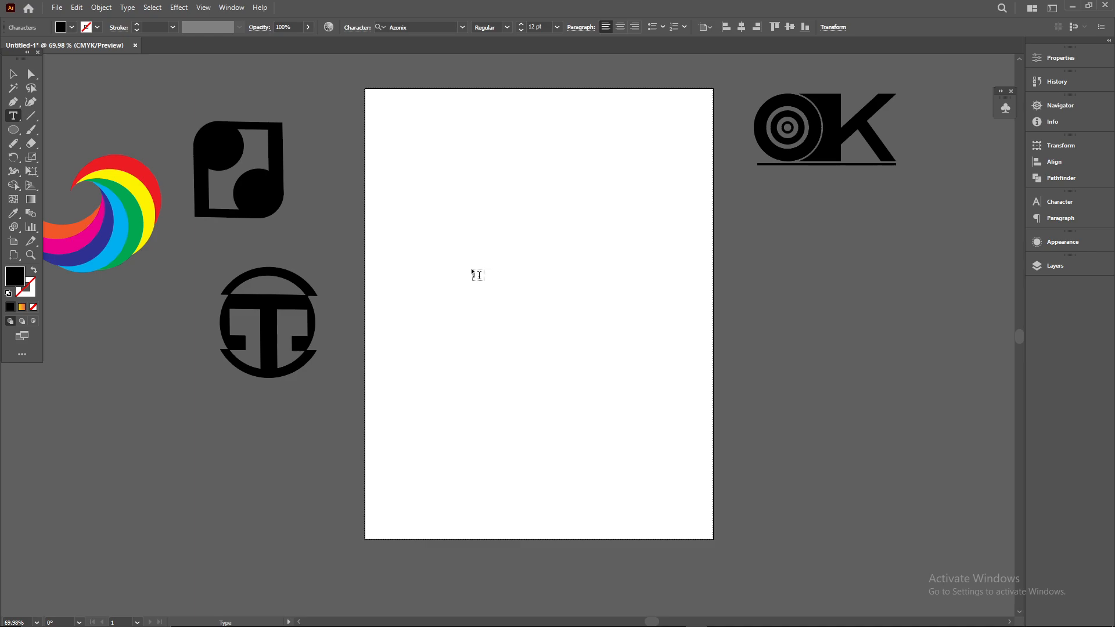
click(13, 75)
drag(486, 280, 660, 361)
drag(571, 329, 543, 266)
Add the text MILES below the 100 and fill it with red.
click(14, 120)
click(504, 375)
text(MILES)
click(13, 74)
click(72, 27)
click(40, 46)
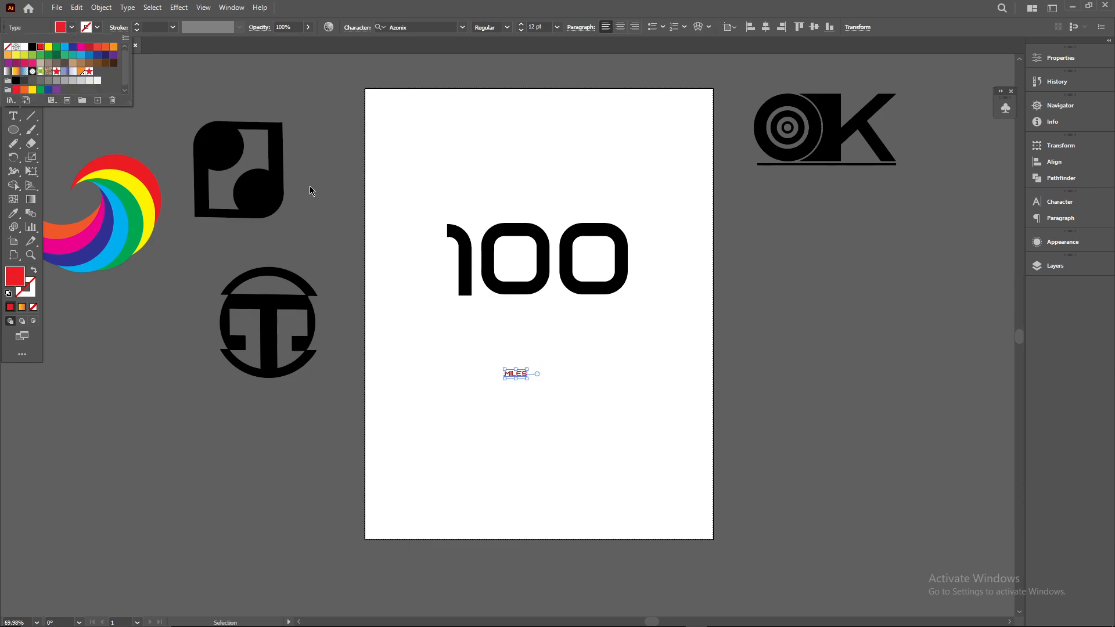
Enlarge the MILES text to about 103 pt and move it across the artboard's right edge.
click(525, 378)
drag(526, 379, 695, 455)
drag(591, 393, 554, 360)
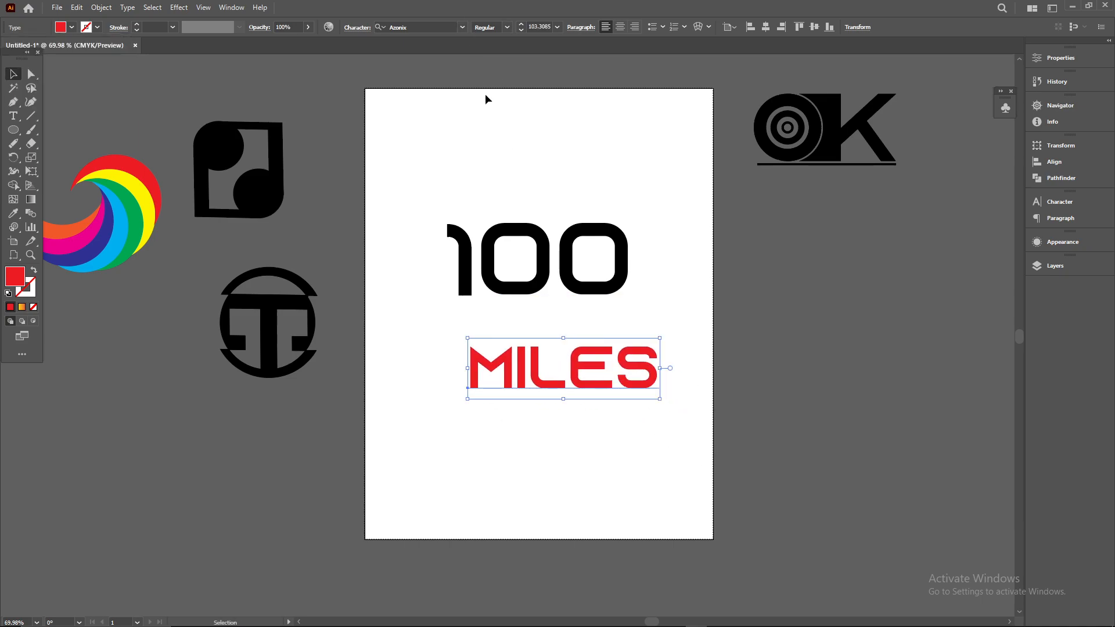
drag(643, 393, 862, 374)
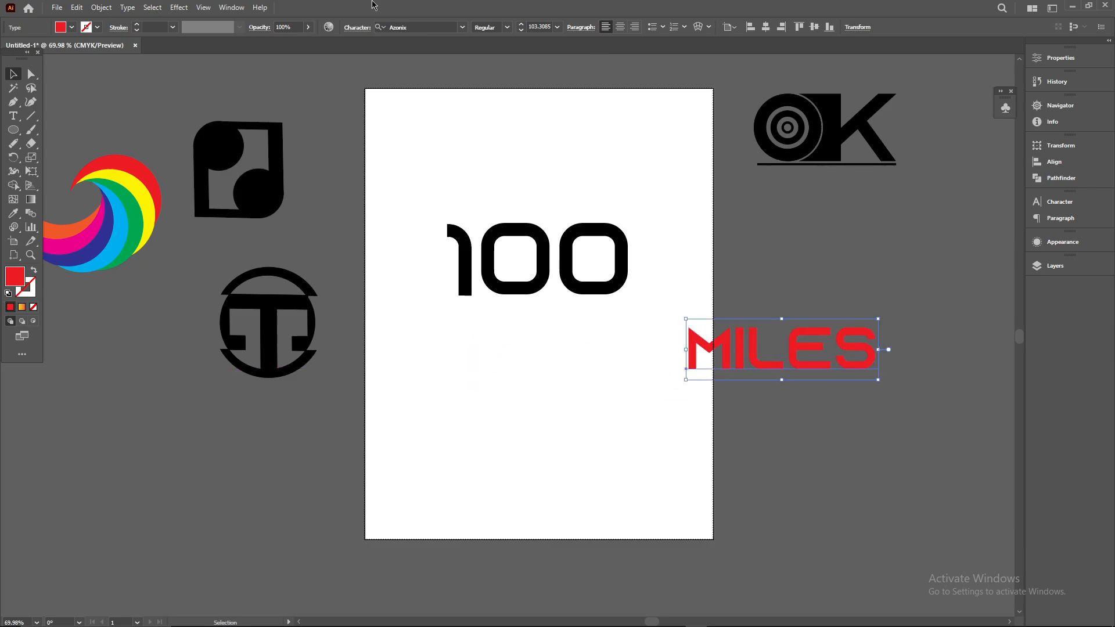
Replace the red MILES text with miles in lowercase letters.
click(461, 26)
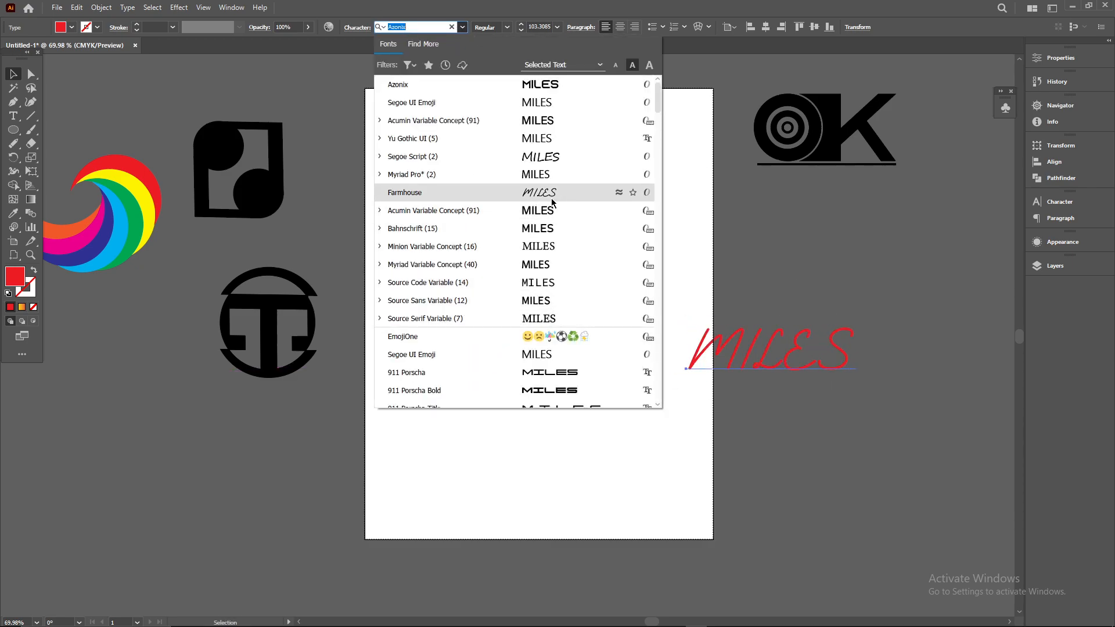
click(822, 352)
triple_click(820, 351)
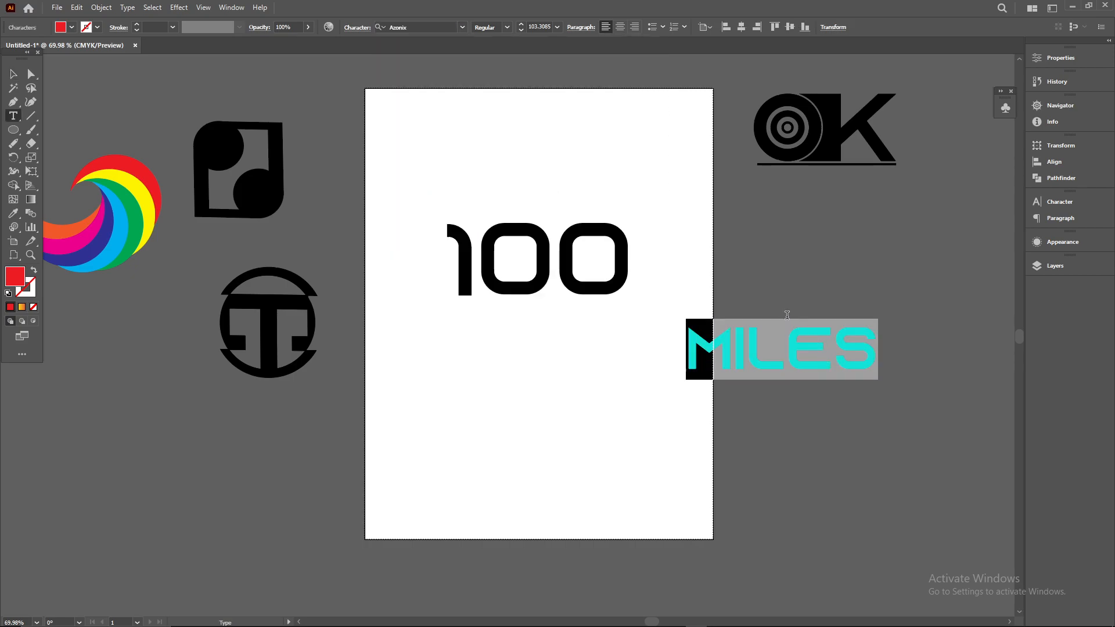
text(M)
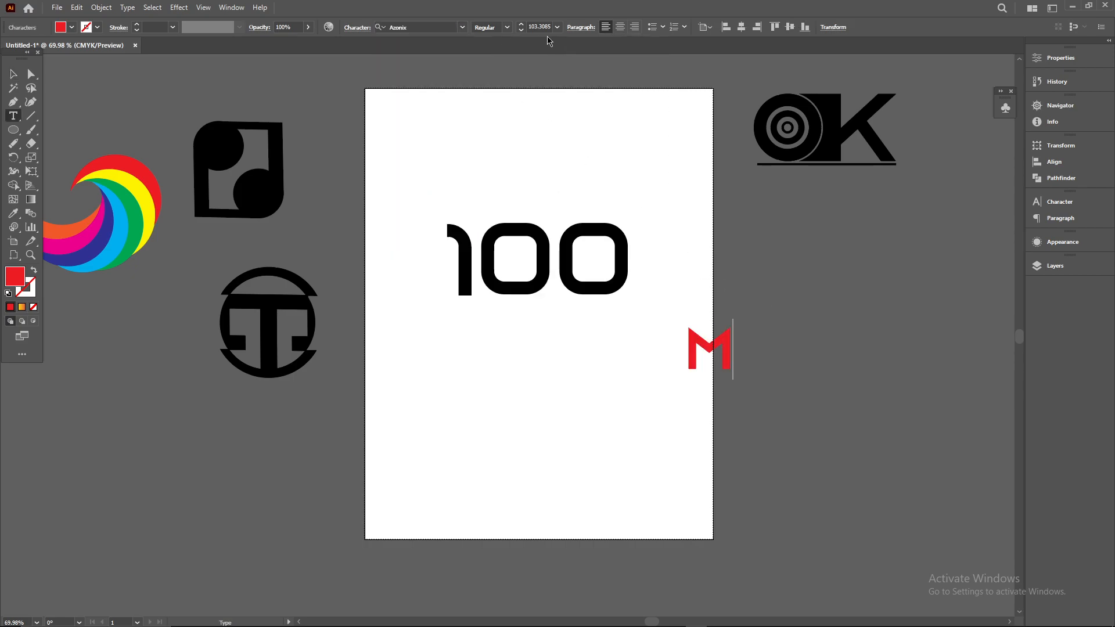
text(ILEE)
key(BackSpace)
text(S)
click(463, 27)
click(937, 339)
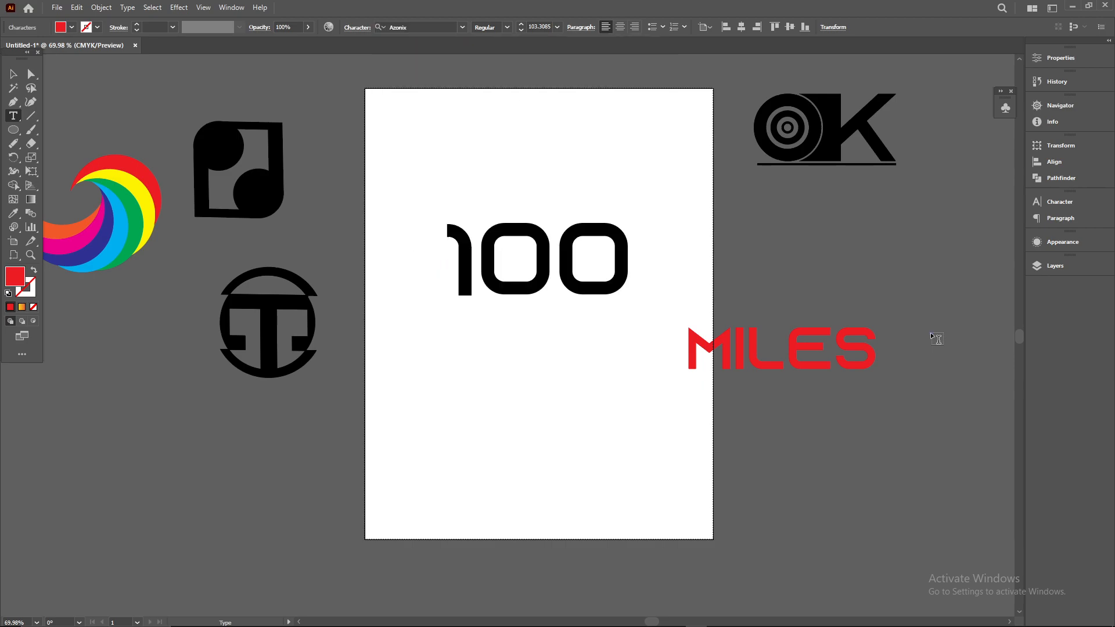
Change the red text's font to Segoe Script and place it over the middle of the 100.
click(13, 73)
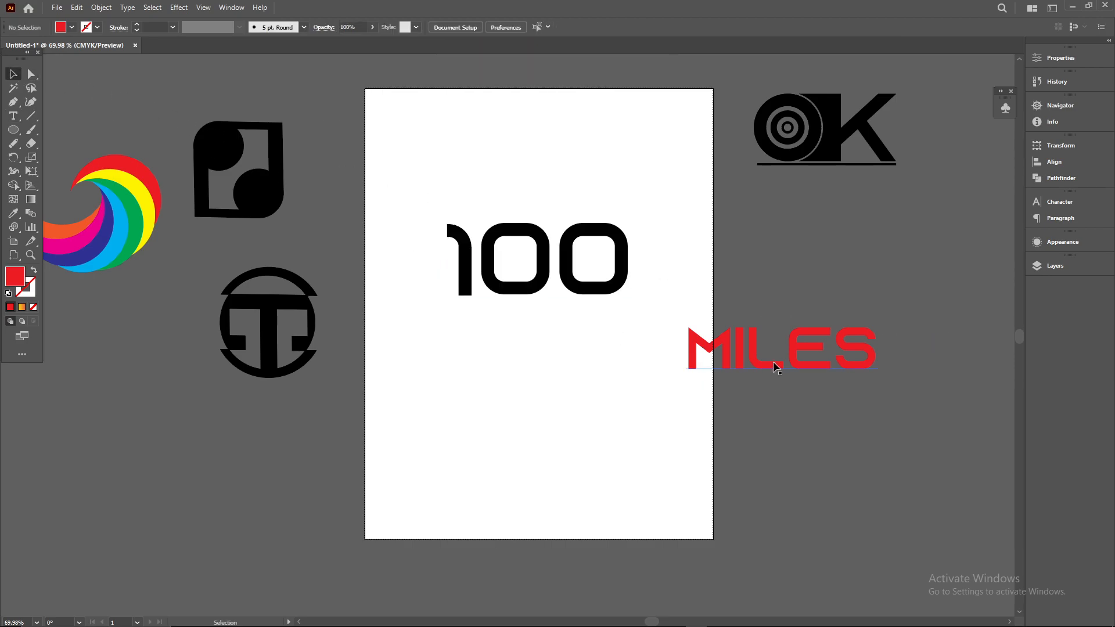
click(775, 370)
click(463, 27)
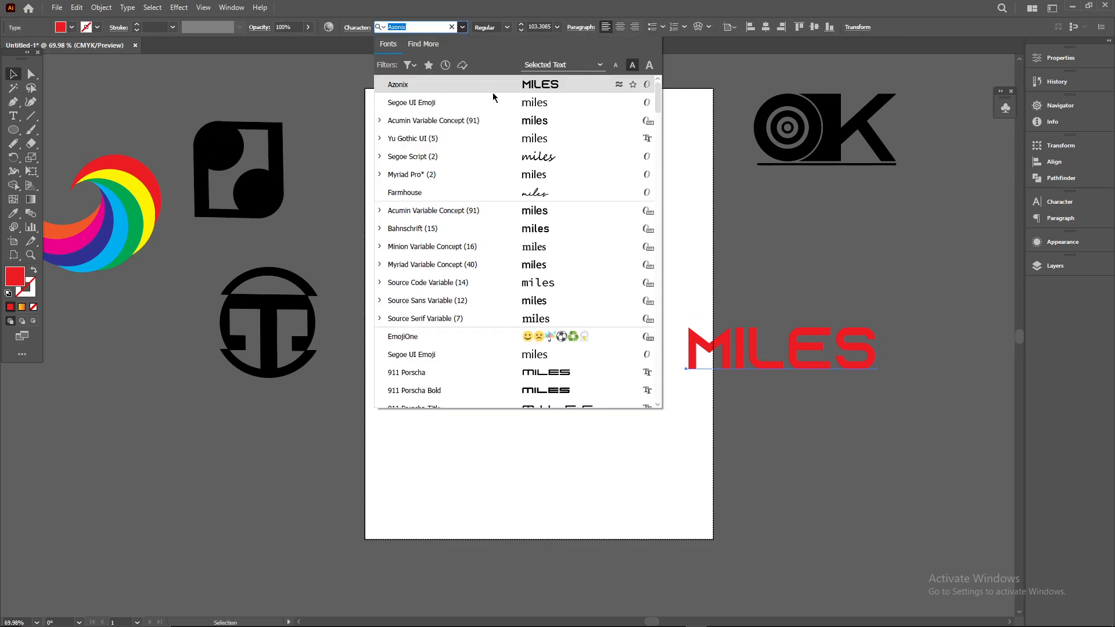
click(548, 156)
drag(774, 353, 529, 259)
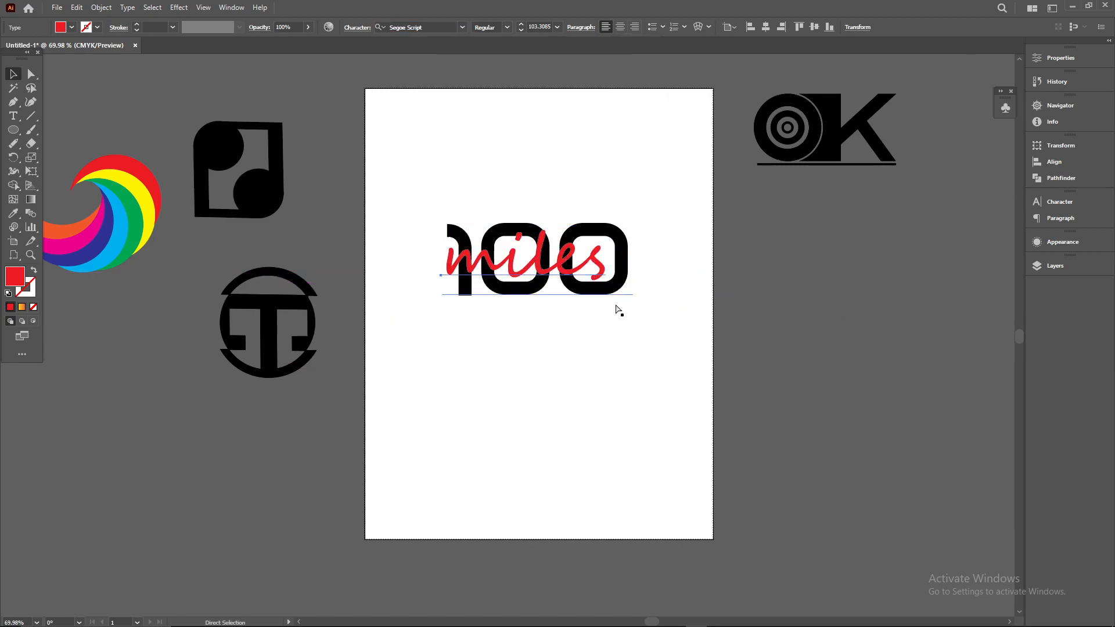
Expand the red miles text into outlines and stretch the lettering to about 343 pt wide.
click(100, 6)
click(168, 155)
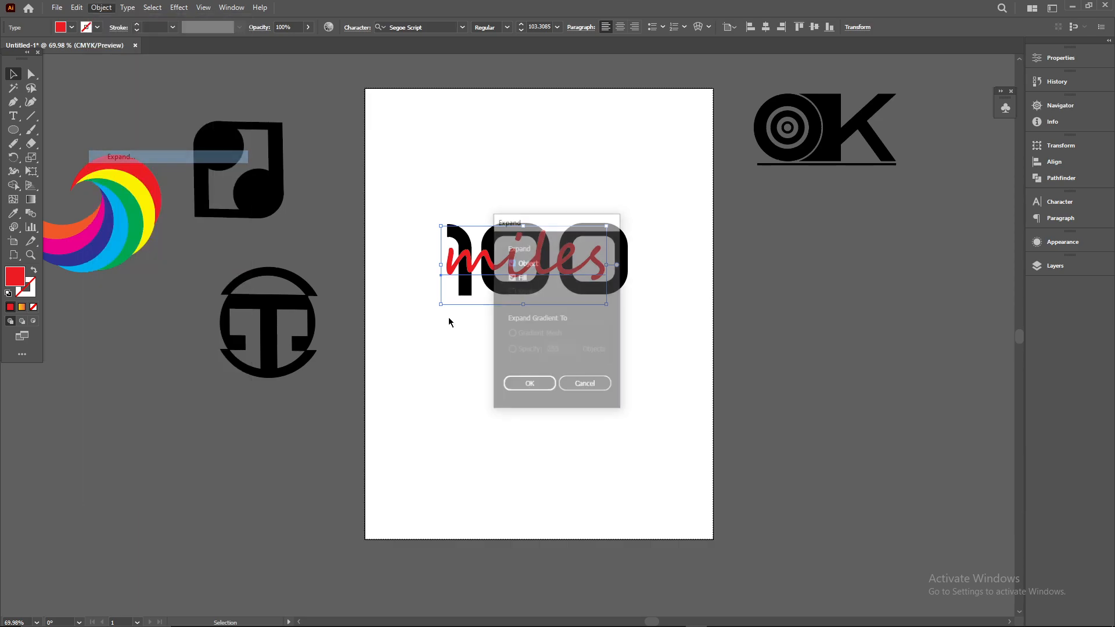
click(610, 386)
click(101, 7)
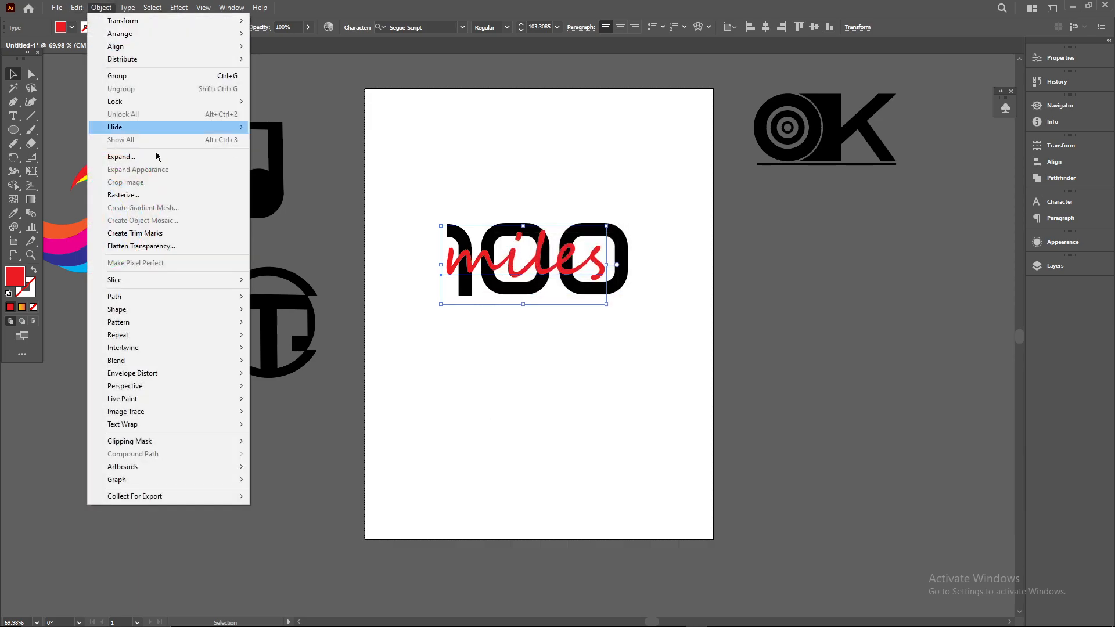
click(167, 156)
click(525, 386)
drag(515, 269, 516, 272)
scroll(612, 319, up, 4)
drag(604, 226, 660, 232)
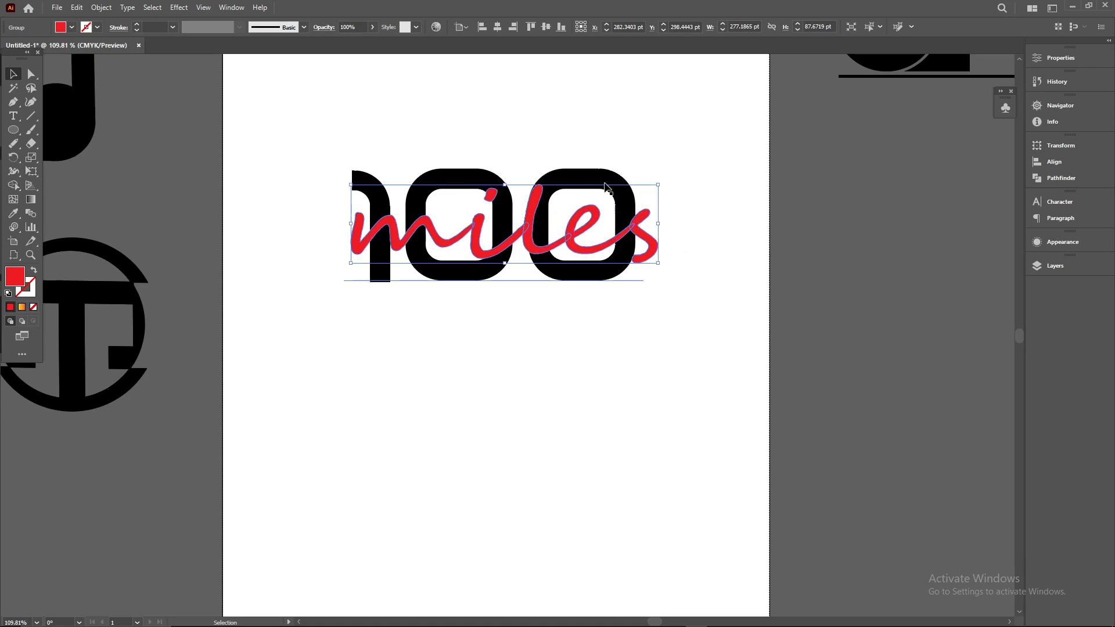
Change the font of the black 100 to Anton.
click(599, 173)
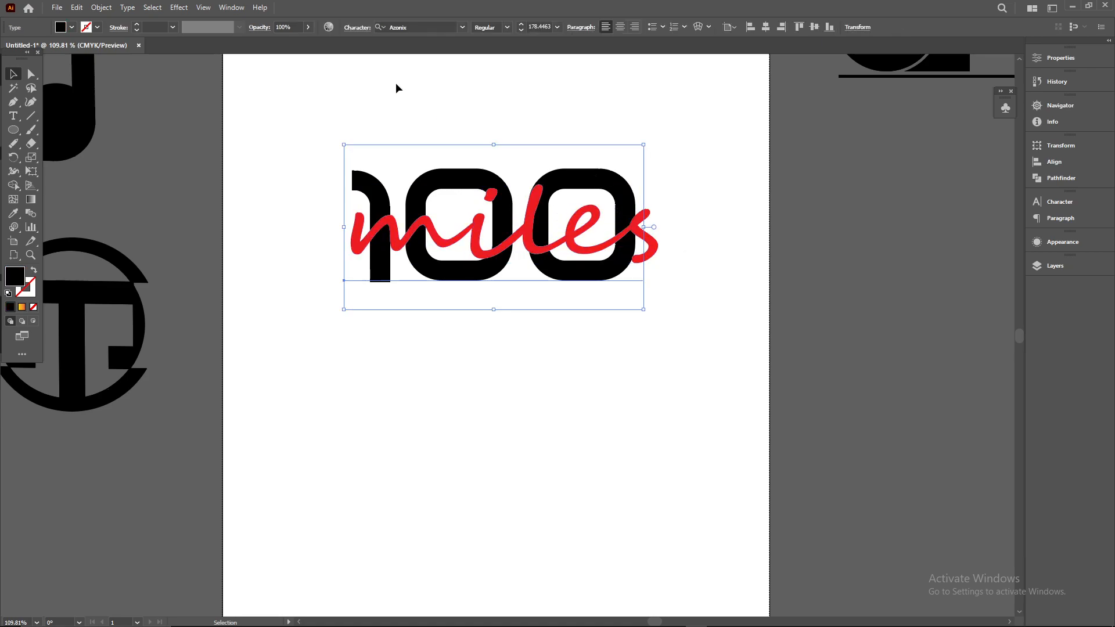
click(463, 28)
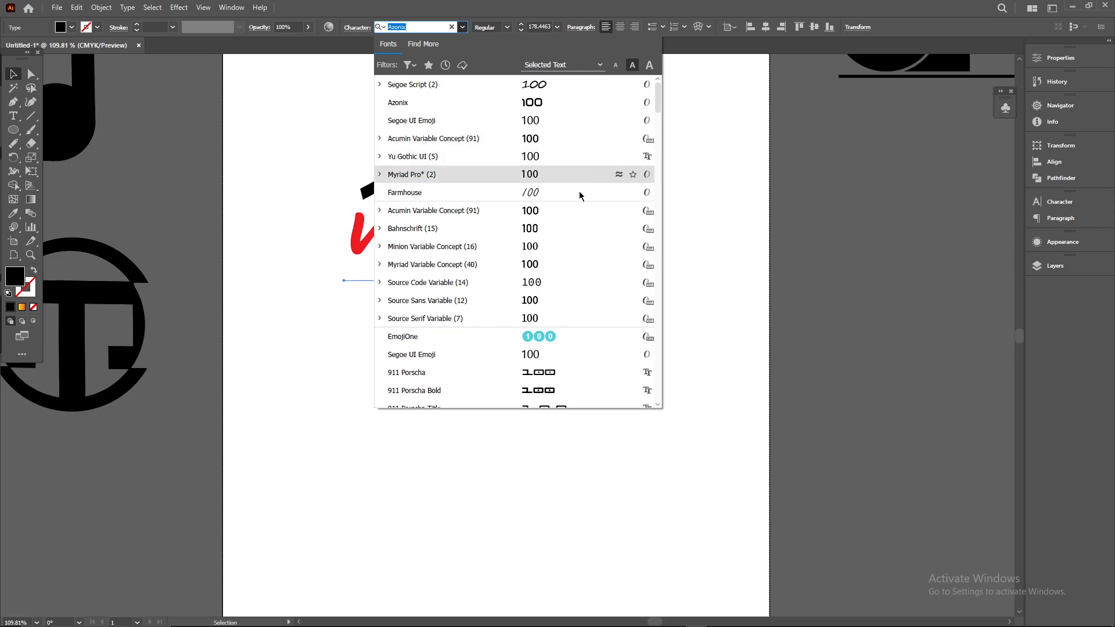
scroll(553, 339, down, 6)
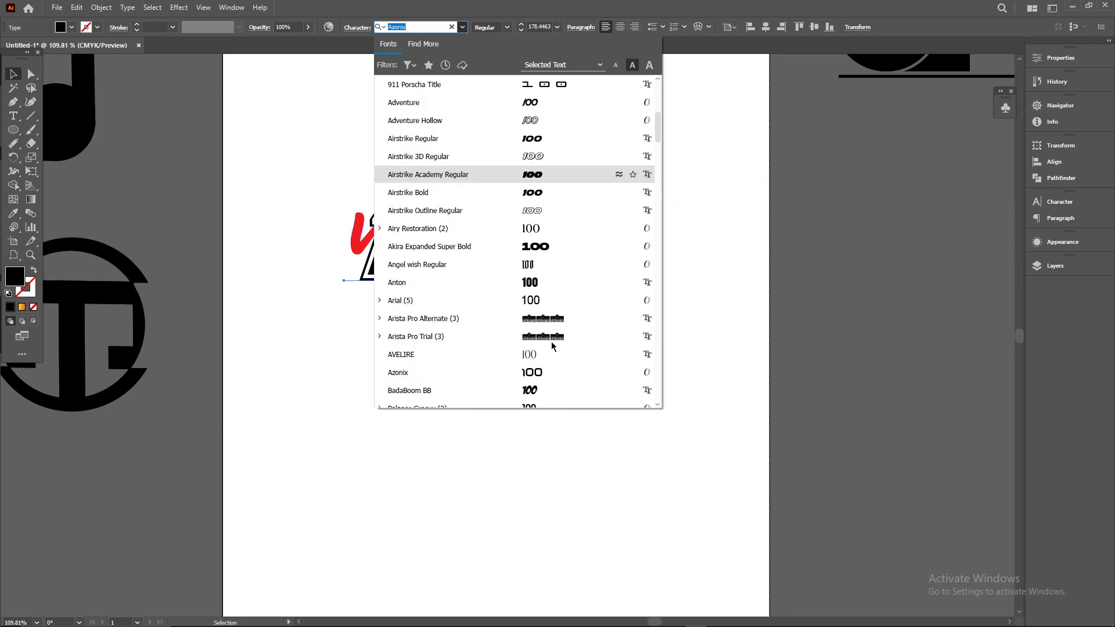
click(552, 284)
click(629, 337)
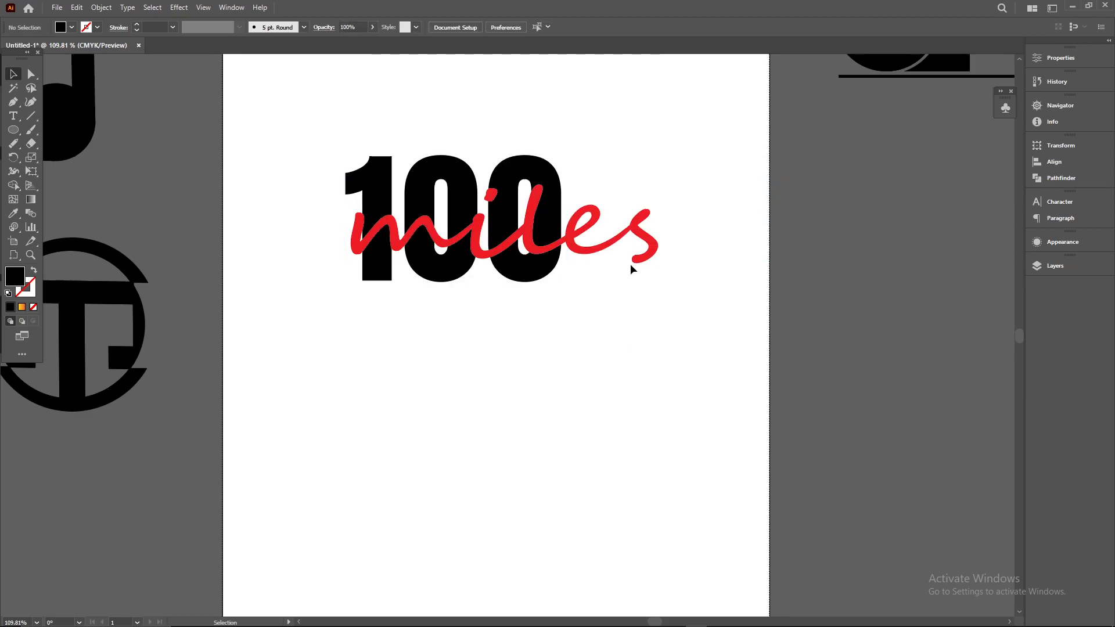
Narrow the miles lettering to about 266 pt so it extends slightly past both sides of the 100.
click(652, 256)
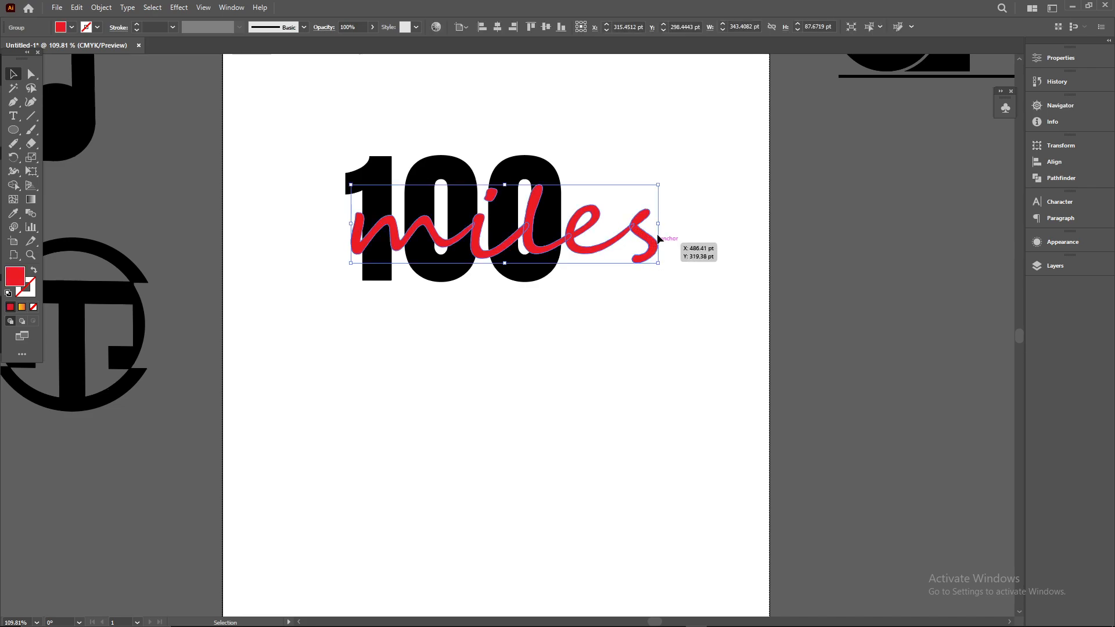
drag(658, 226, 578, 228)
drag(352, 225, 337, 225)
click(617, 266)
Try to intertwine the 100 with the miles lettering, bringing the 1 and both zeros in front of it.
click(370, 172)
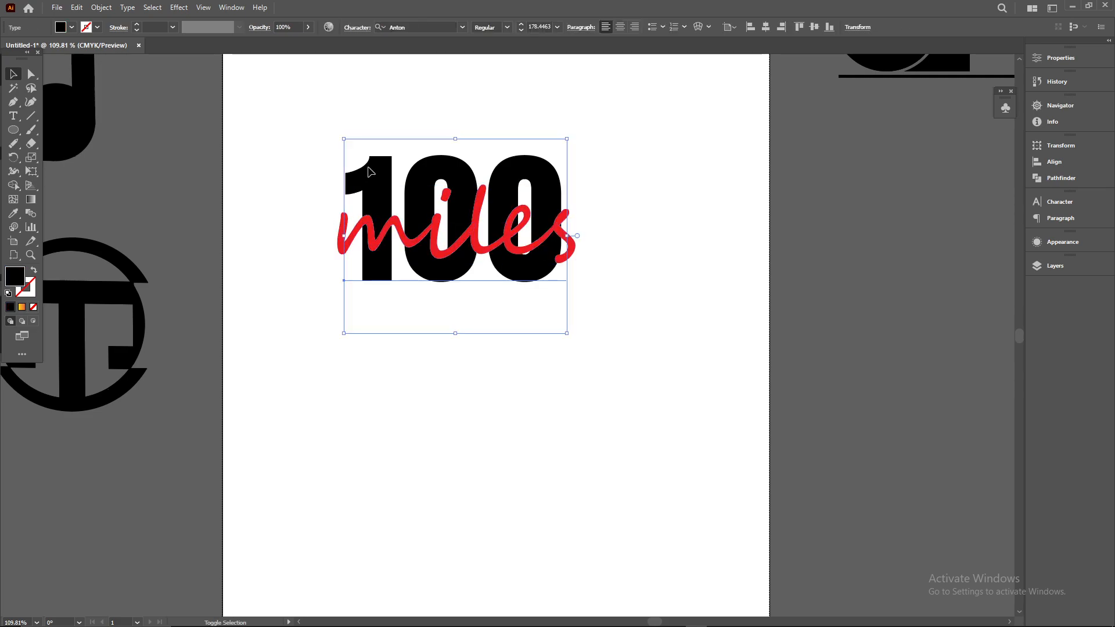
shift+click(403, 254)
click(101, 7)
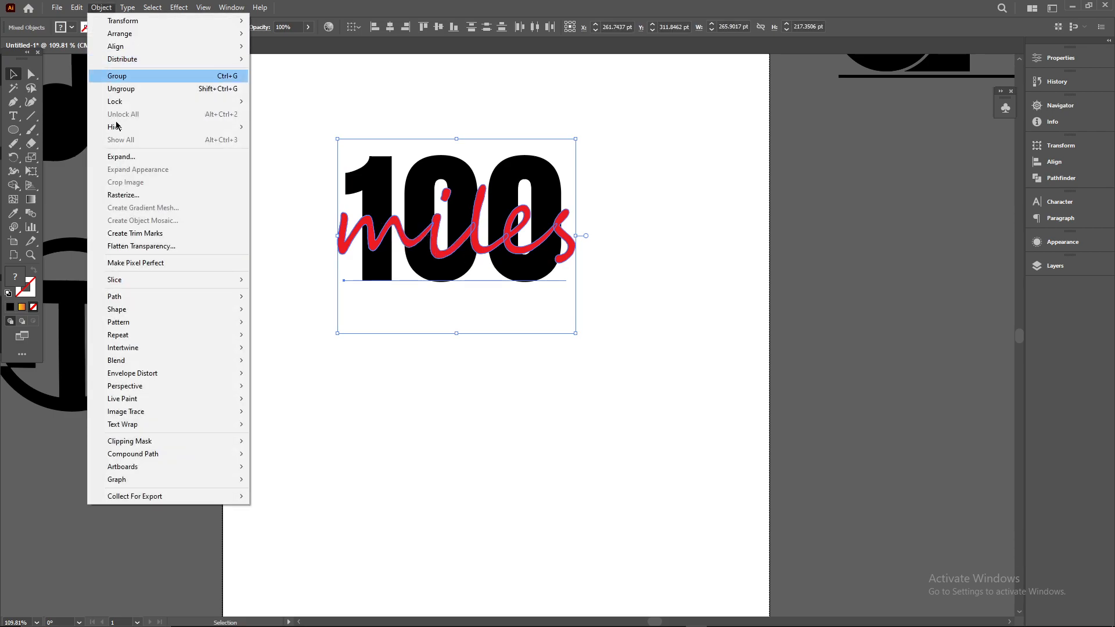
mouse_move(170, 347)
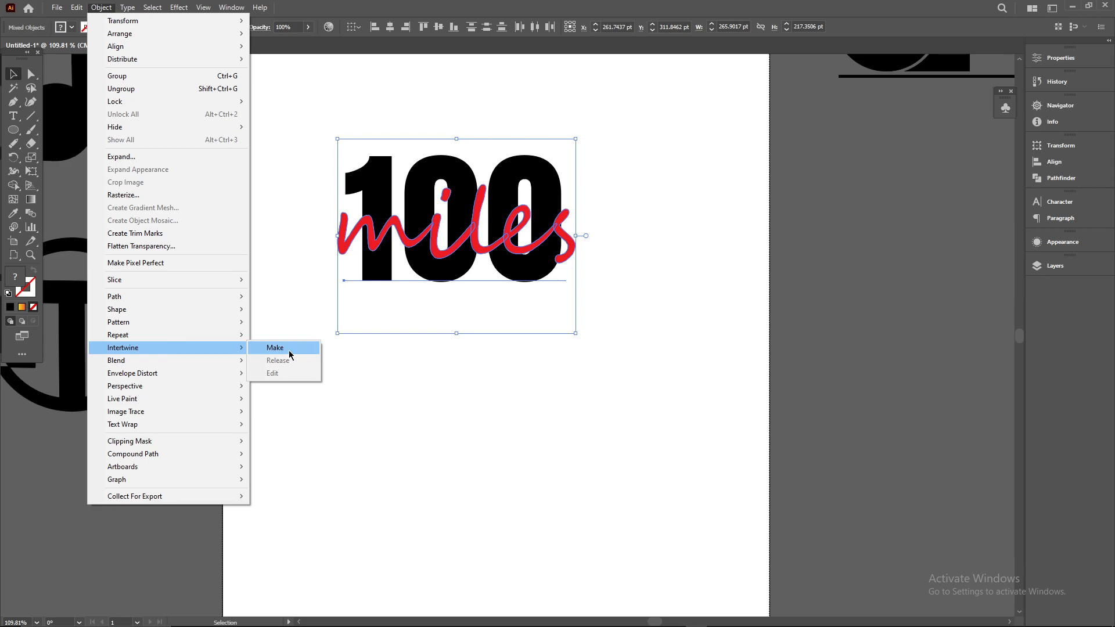
click(276, 349)
click(380, 242)
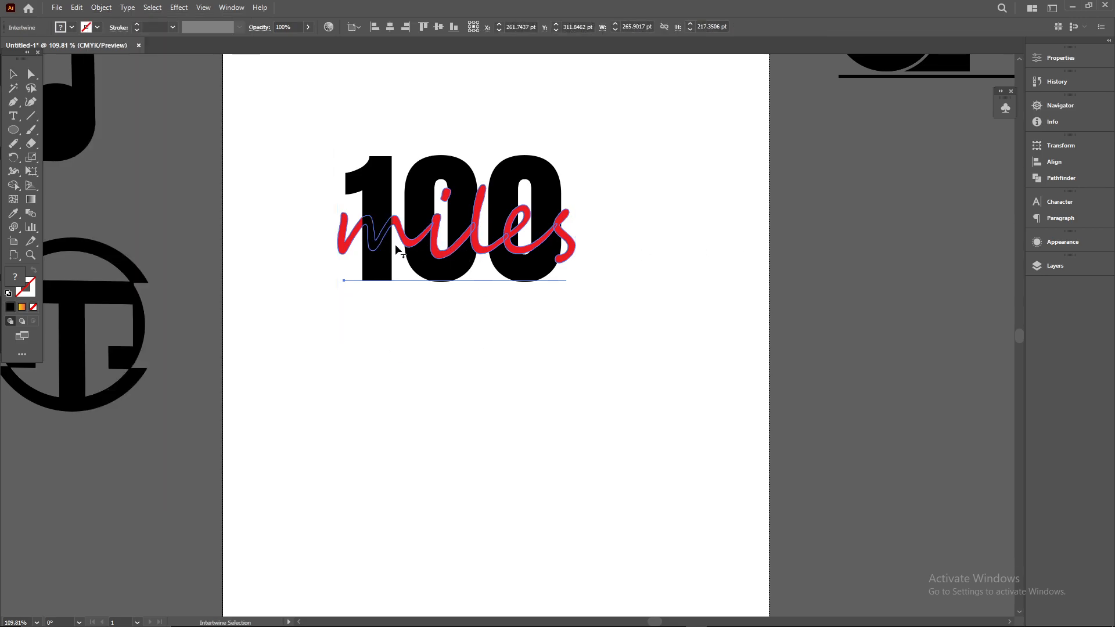
click(509, 241)
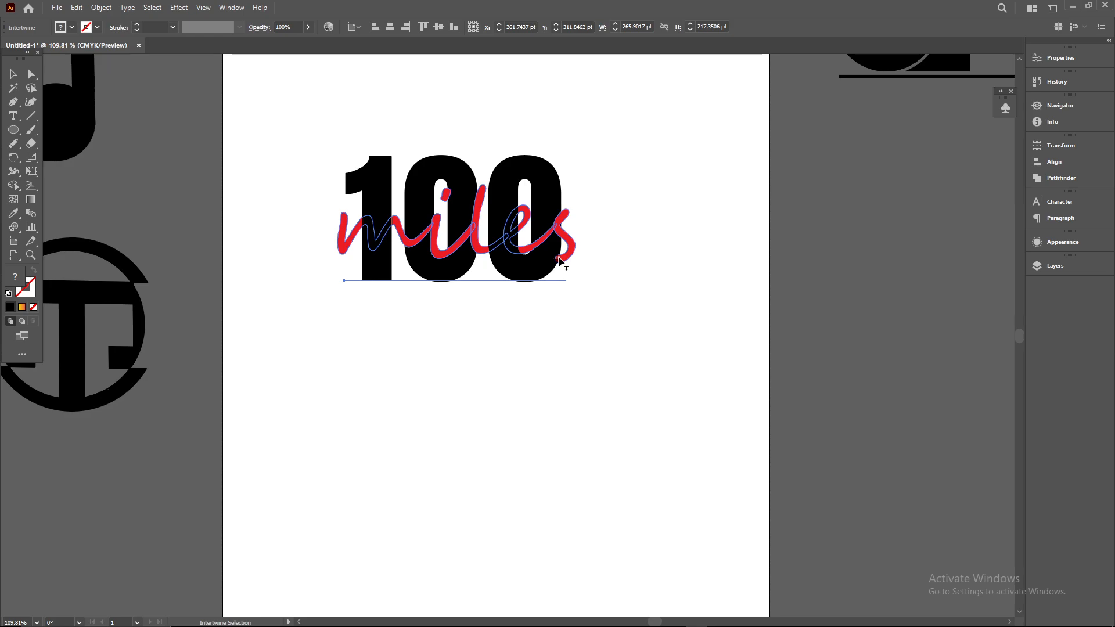
click(423, 247)
key(v)
click(360, 446)
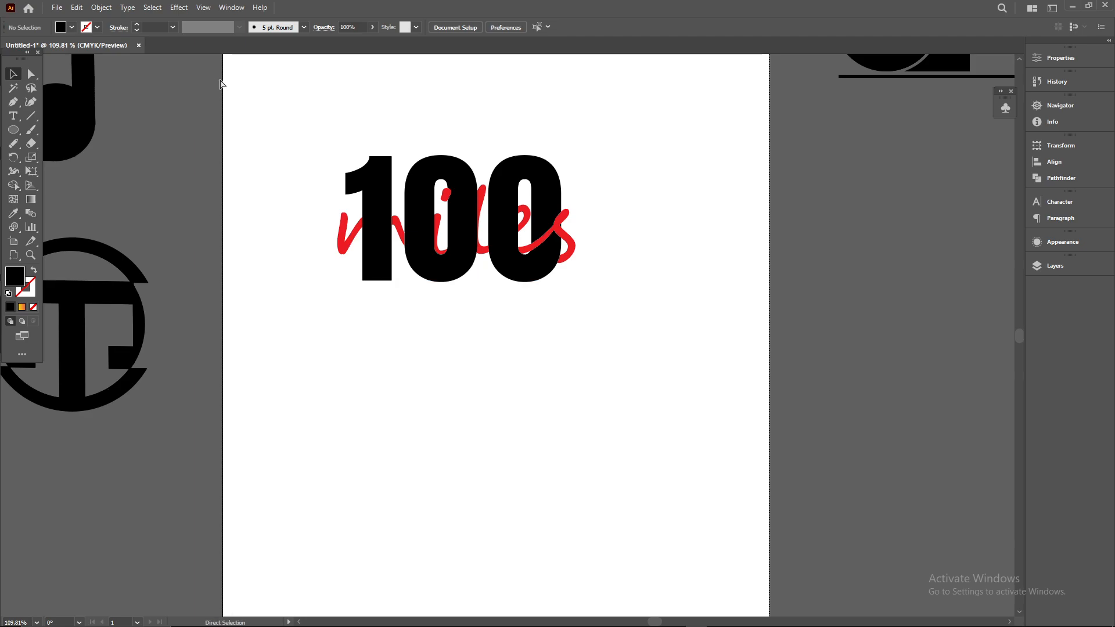
Release the intertwine on the 100 and miles artwork.
key(ctrl+z)
click(106, 5)
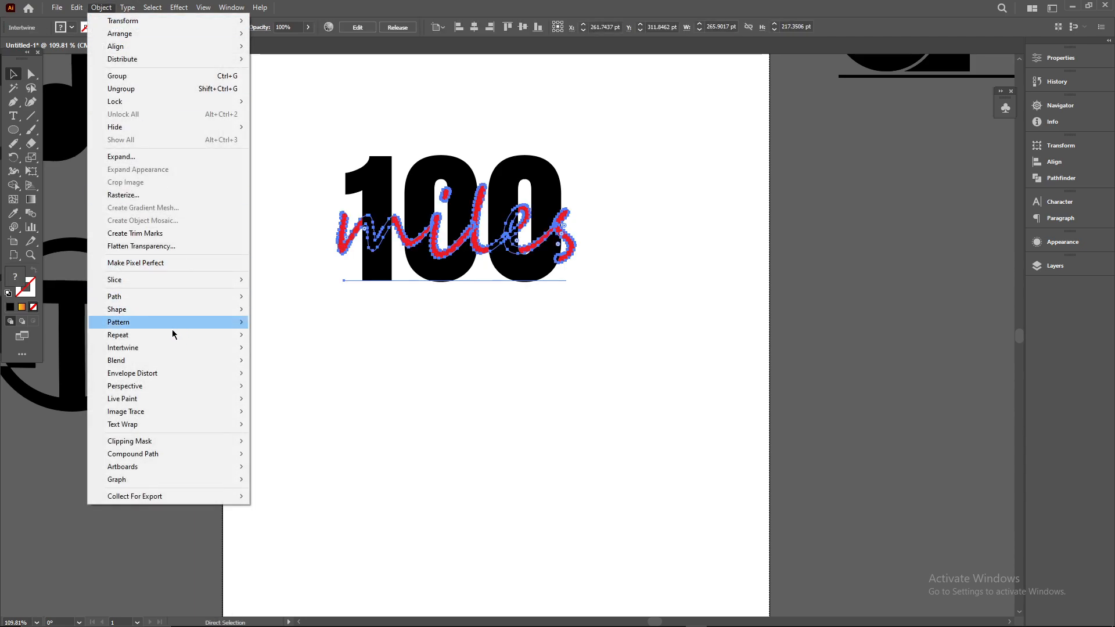
mouse_move(239, 347)
click(279, 360)
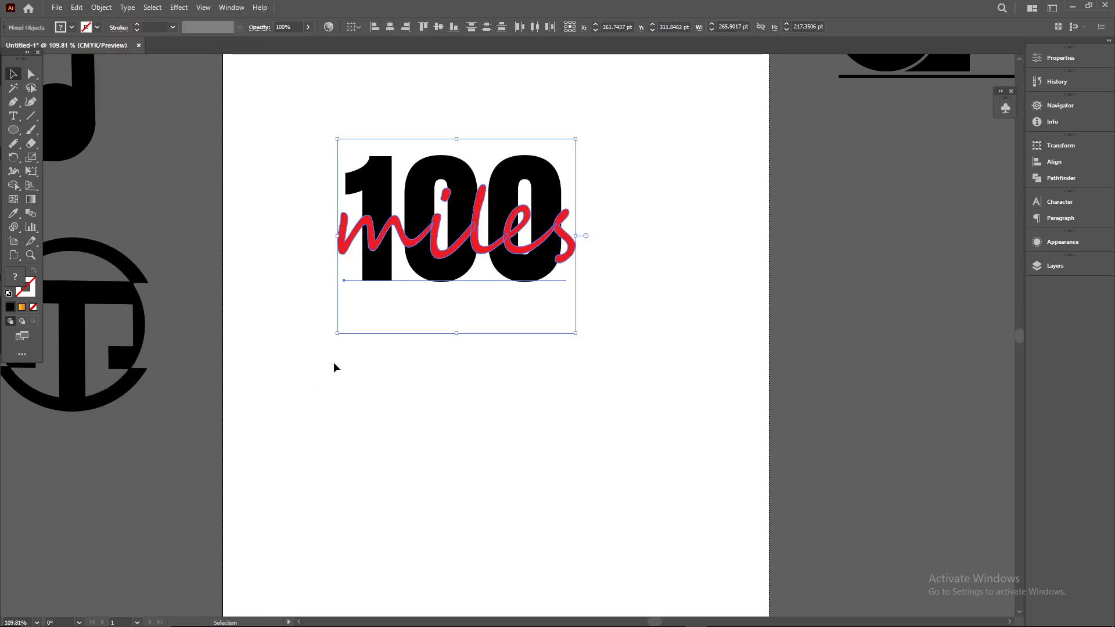
Intertwine the 100 with miles, bringing the middle zero and the last zero's inner side in front of the lettering.
click(102, 7)
mouse_move(203, 351)
click(273, 348)
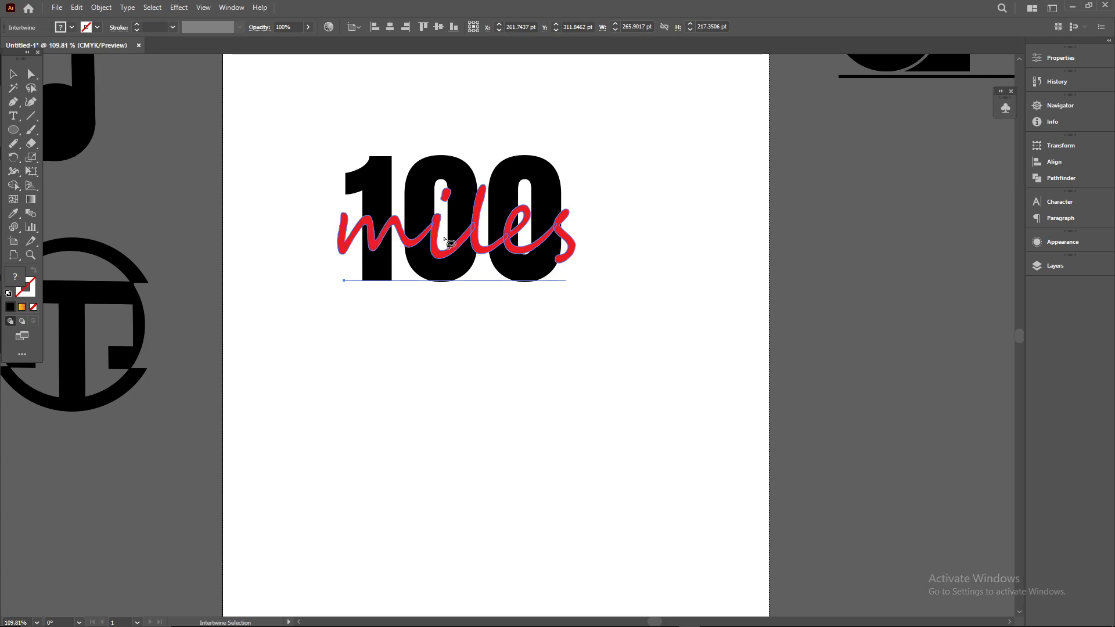
click(422, 239)
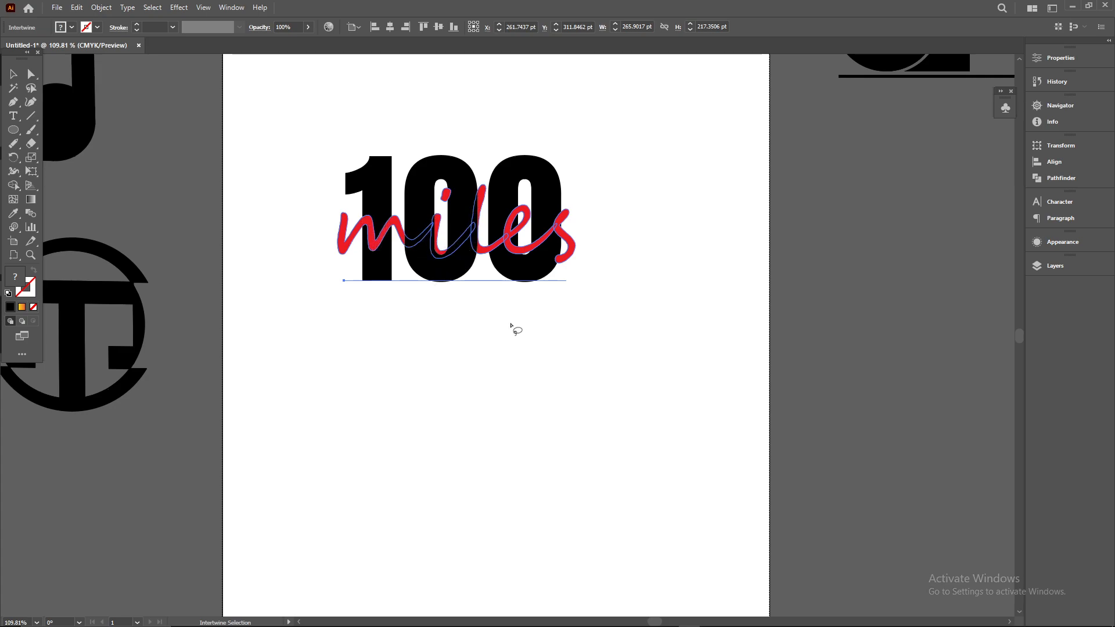
click(509, 228)
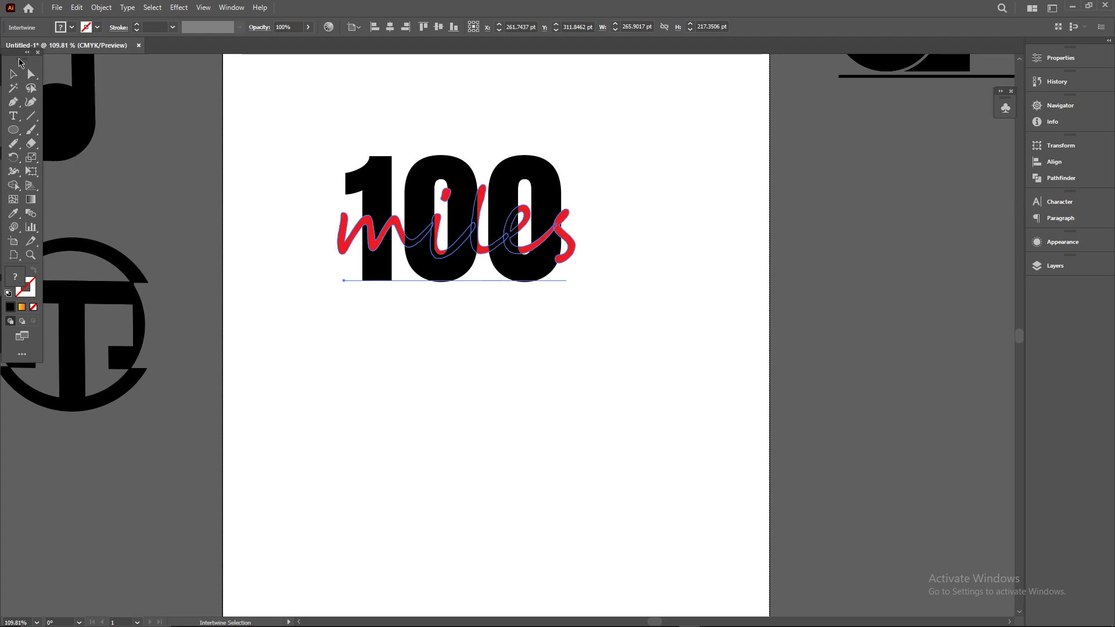
click(14, 75)
click(507, 392)
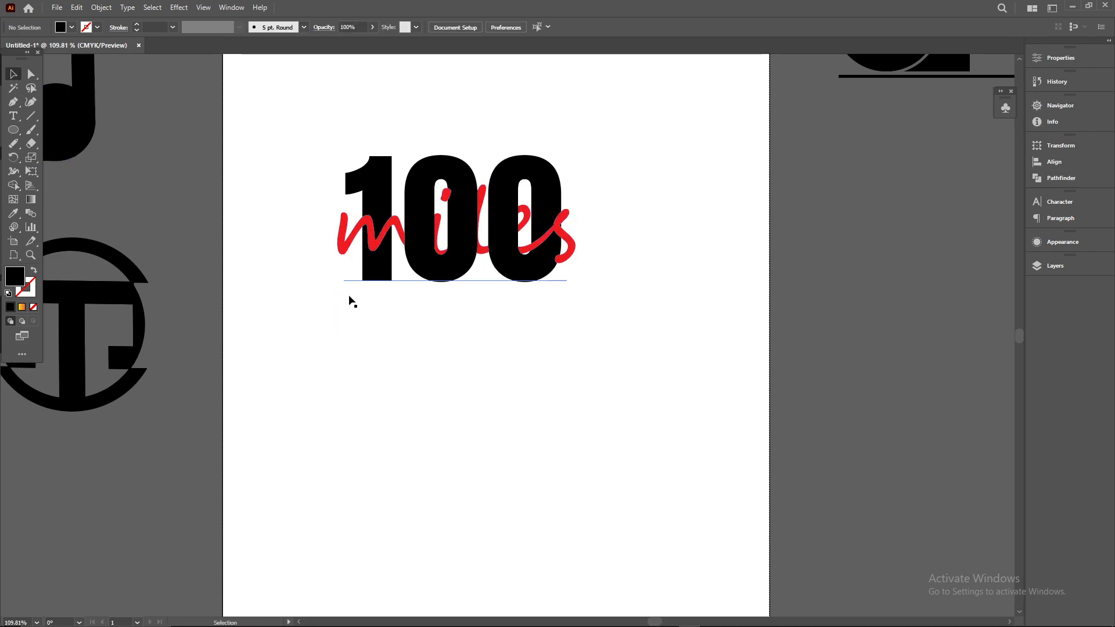
Add the text 100 MILES IT in 12 pt Anton and place it near the artboard's right edge.
click(13, 117)
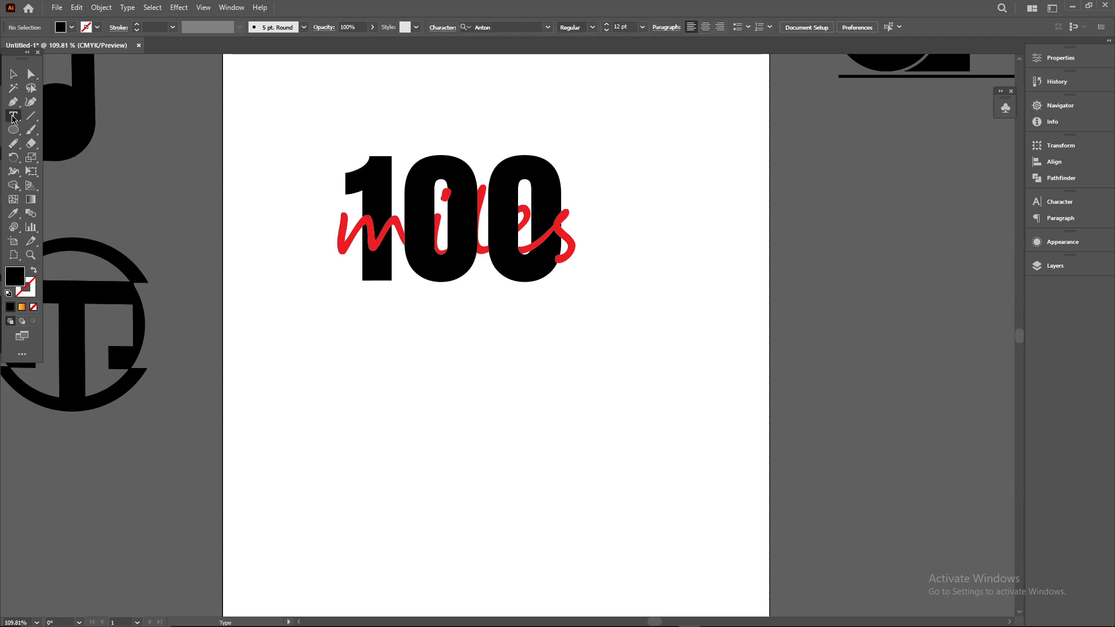
click(395, 349)
text(100 MILES IT)
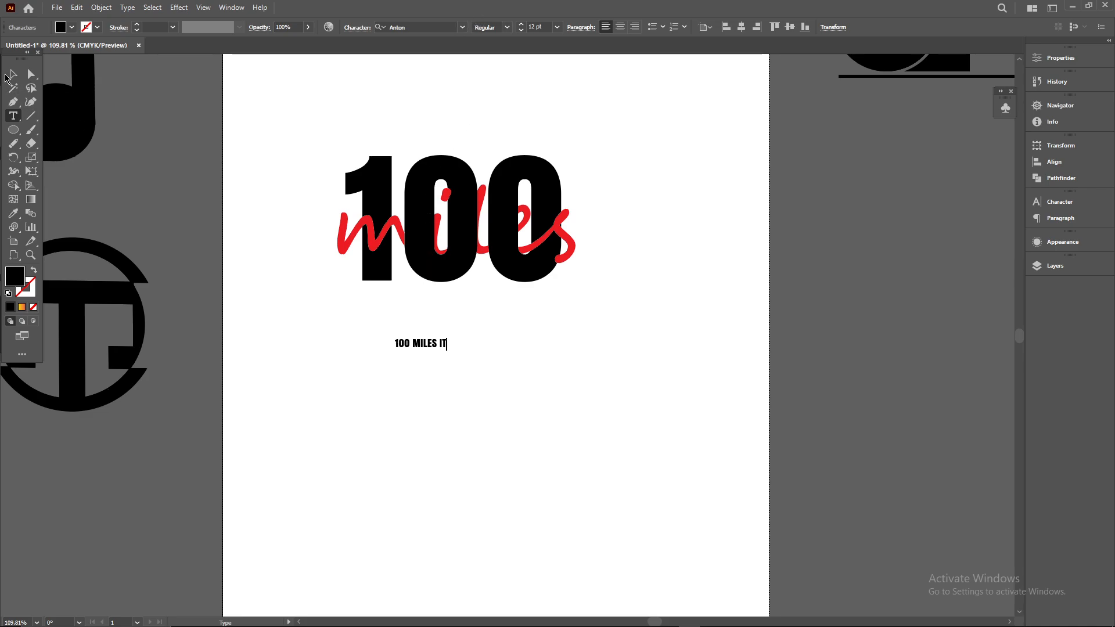
click(14, 74)
drag(442, 343, 742, 274)
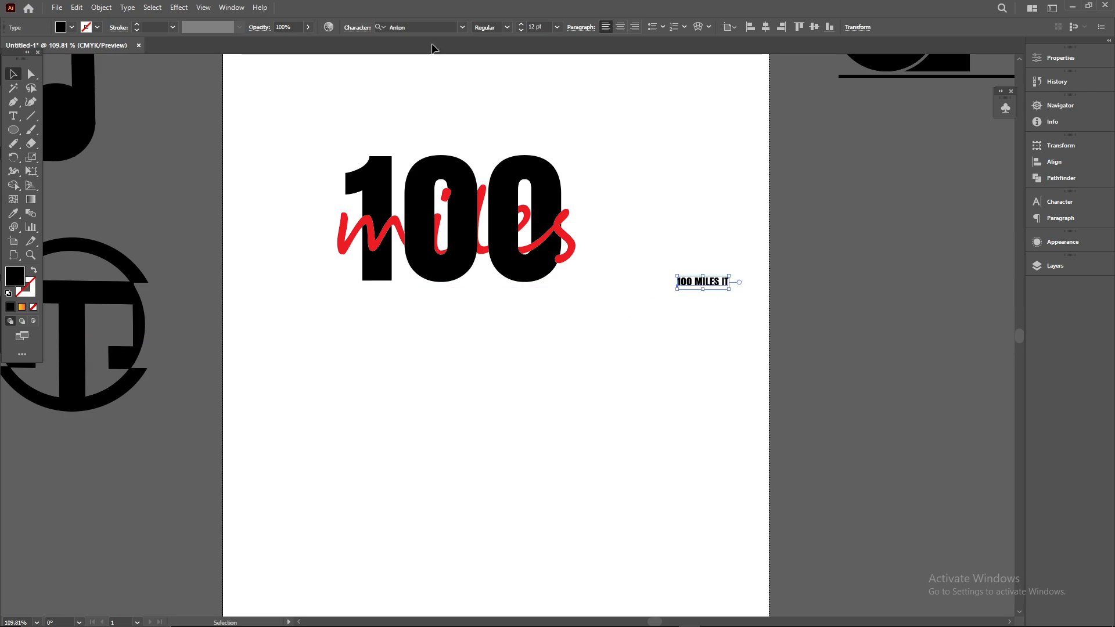
Set the 100 MILES IT text in Segoe UI Emoji and enlarge it to nearly the logo's width directly below the 100.
click(463, 28)
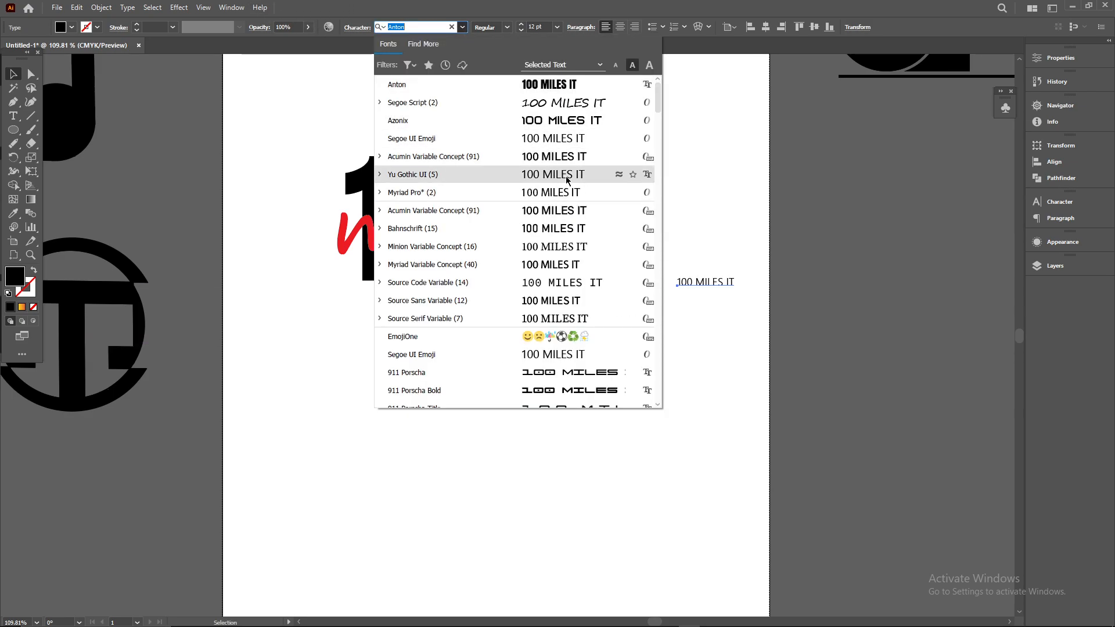
click(579, 142)
drag(697, 291, 376, 319)
drag(536, 332, 519, 316)
click(730, 388)
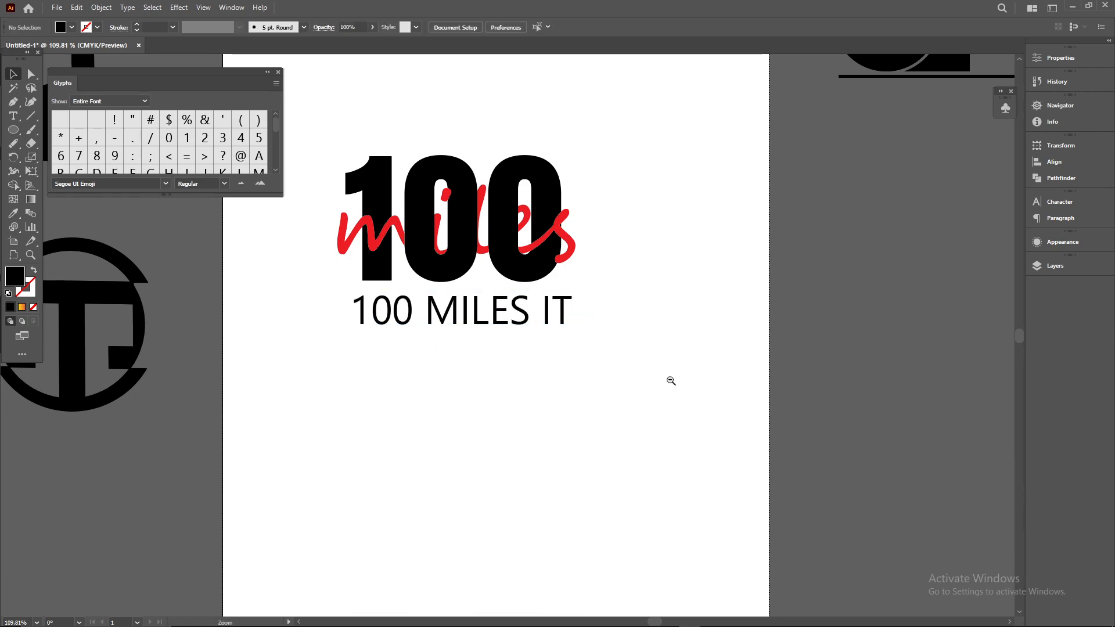
Group the 100 miles artwork with its tagline and move it off the artboard, above the OK logo.
drag(683, 381, 574, 378)
drag(557, 267, 694, 393)
right_click(641, 331)
mouse_move(690, 408)
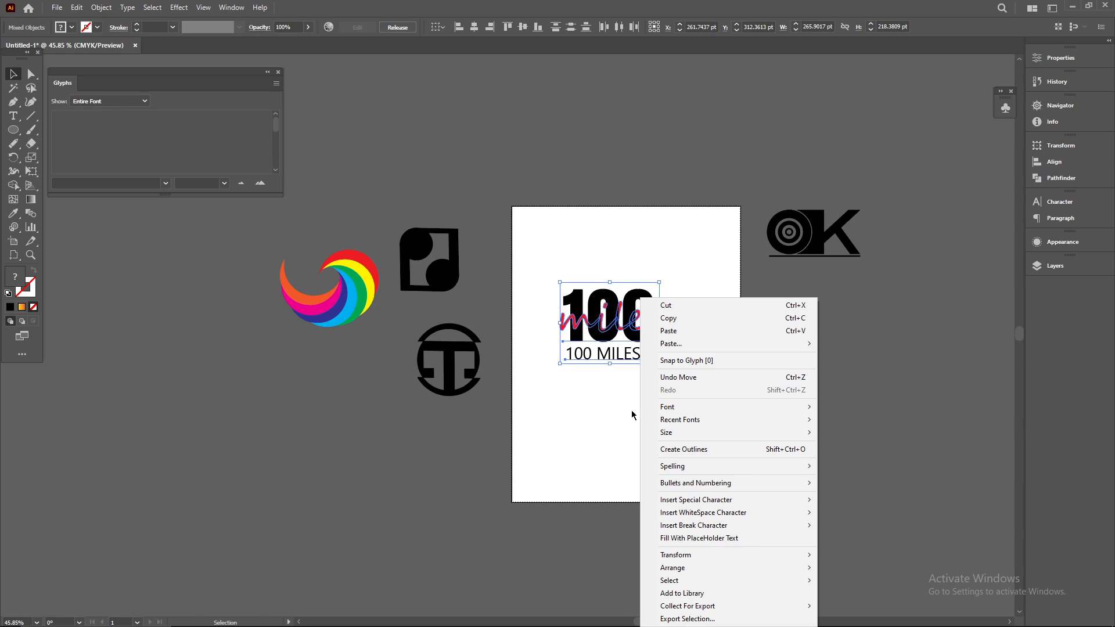
click(103, 7)
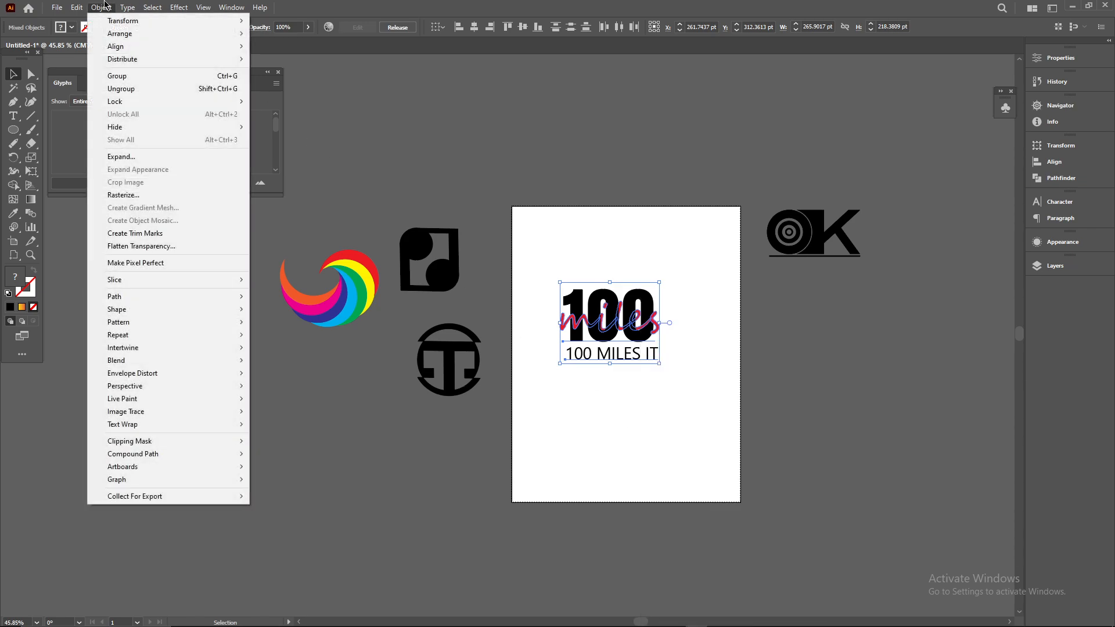
click(114, 76)
drag(651, 327, 856, 153)
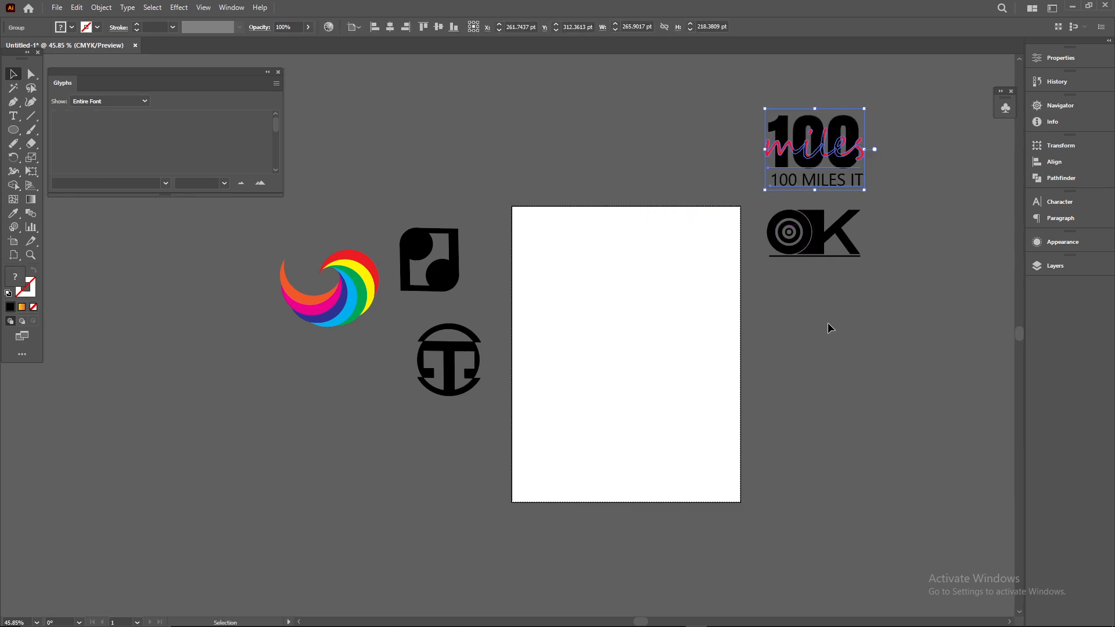
Deselect the artwork and close the Glyphs panel.
click(465, 296)
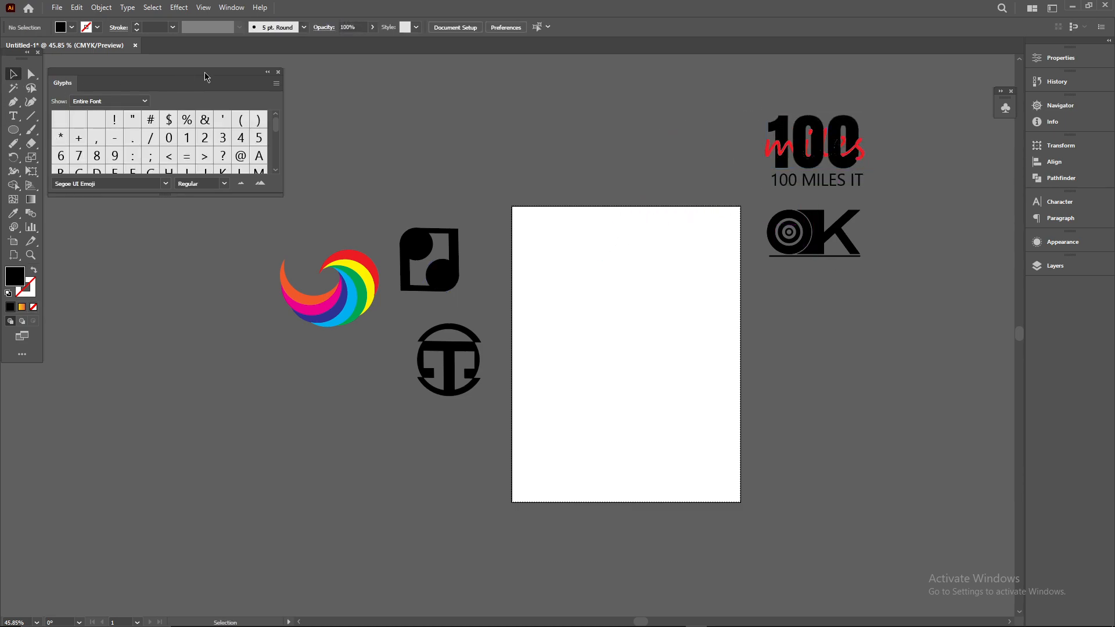
click(278, 72)
key(z)
drag(772, 429, 854, 423)
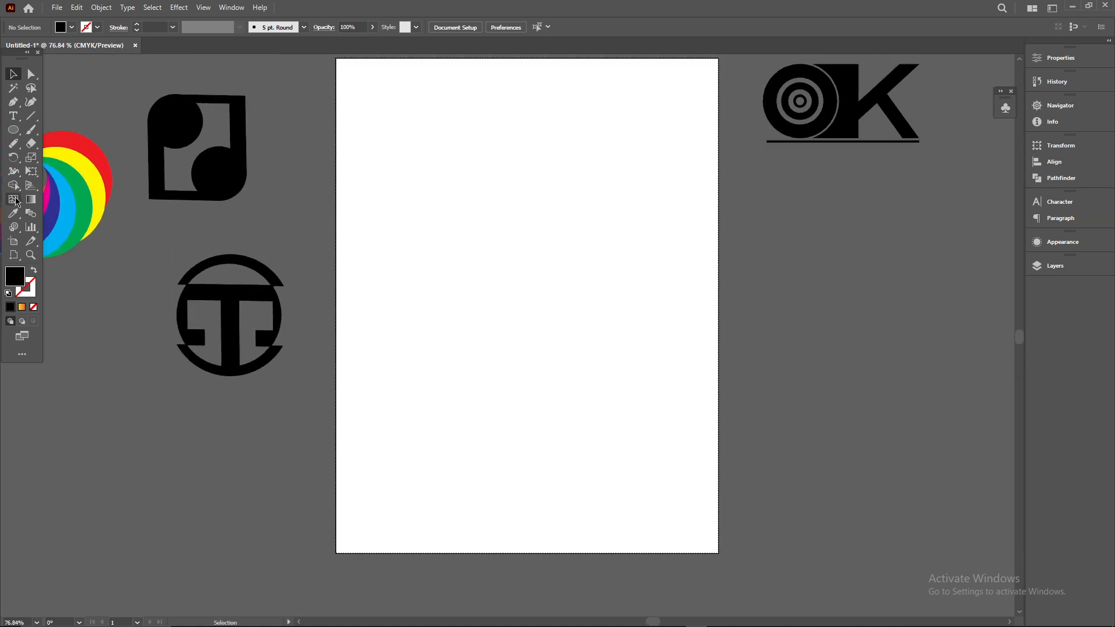
drag(14, 129, 52, 130)
drag(419, 174, 546, 302)
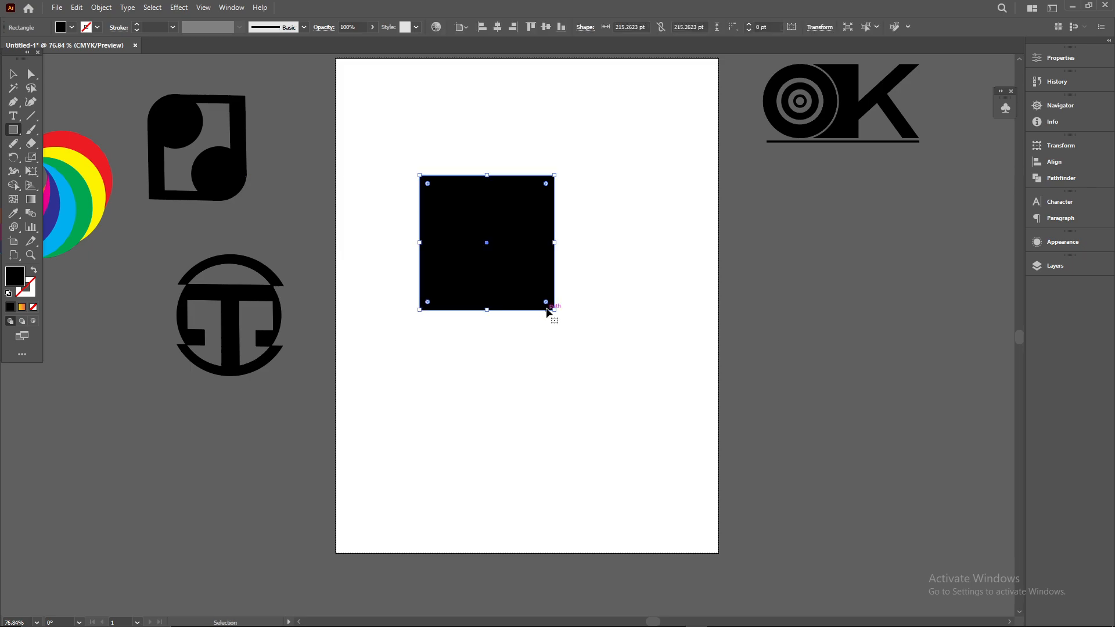
key(ctrl+z)
Draw a black circle about 417 pt in diameter on the artboard and erase a wavy band across its middle.
drag(13, 129, 70, 156)
drag(410, 179, 671, 440)
click(31, 143)
mouse_move(401, 305)
mouse_down()
mouse_move(487, 335)
mouse_move(674, 318)
mouse_move(755, 326)
mouse_up()
key(ctrl+z)
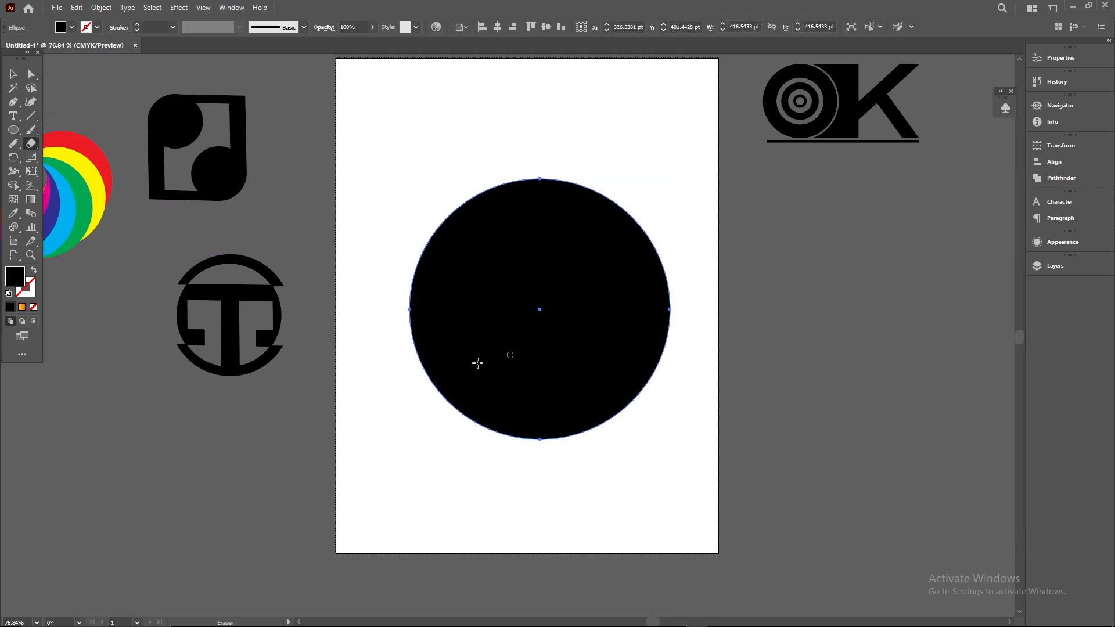
mouse_move(401, 366)
mouse_down()
mouse_move(655, 302)
mouse_move(778, 330)
mouse_up()
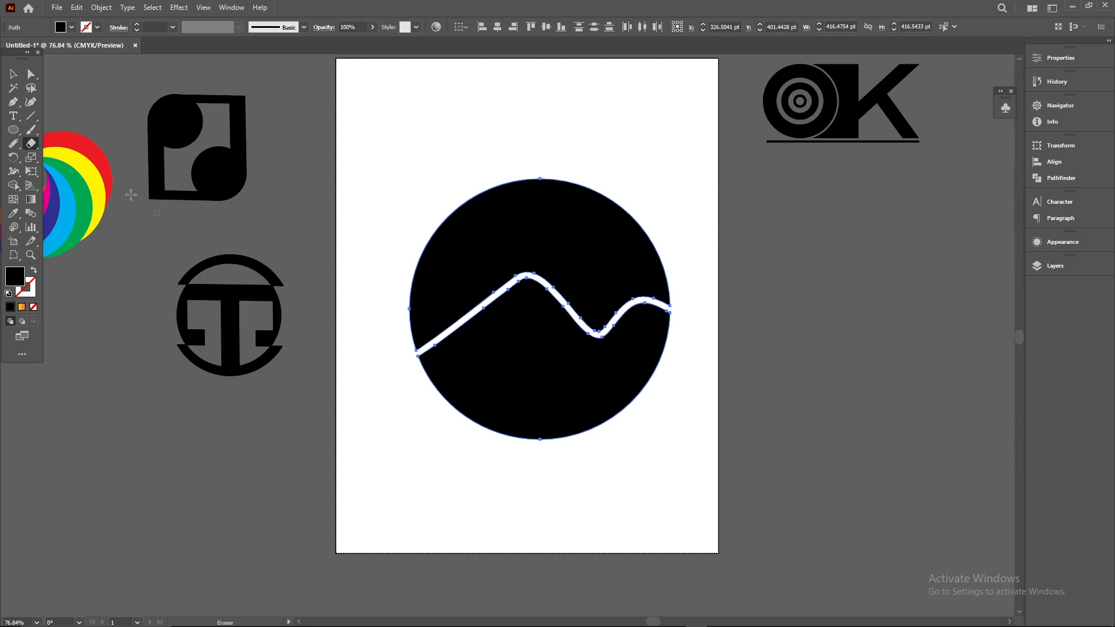
Move the circle's lower piece slightly down to widen the wavy gap.
click(13, 73)
click(615, 344)
mouse_move(607, 372)
mouse_down()
mouse_move(607, 394)
mouse_move(606, 374)
mouse_up()
Fill the circle's upper piece with light grey and its lower piece with a slightly darker grey.
click(604, 269)
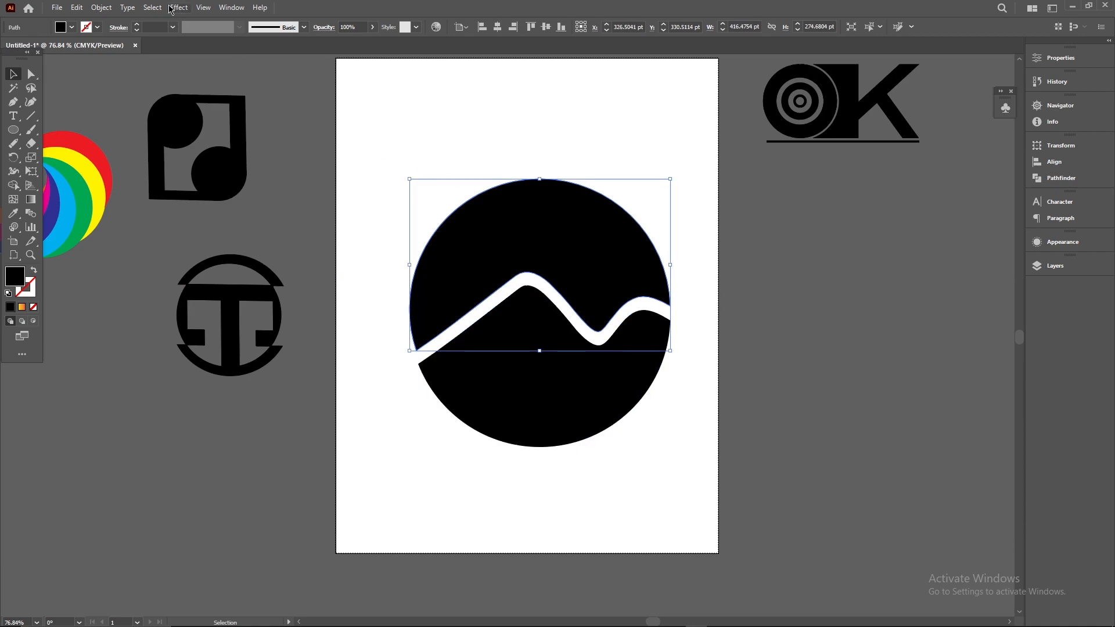
click(72, 26)
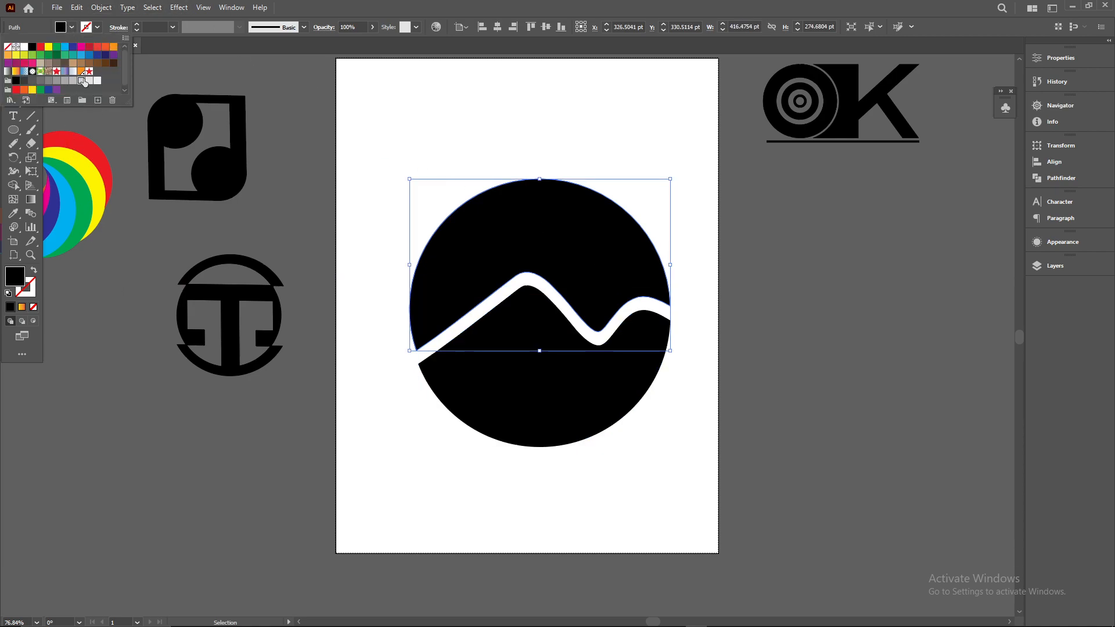
click(81, 82)
click(470, 387)
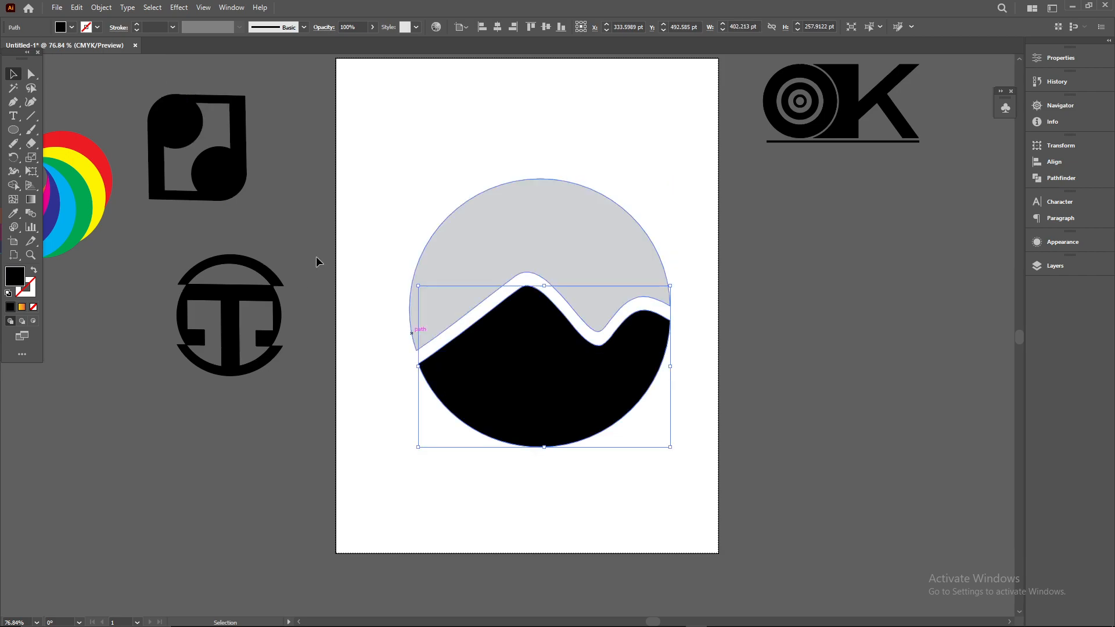
click(72, 27)
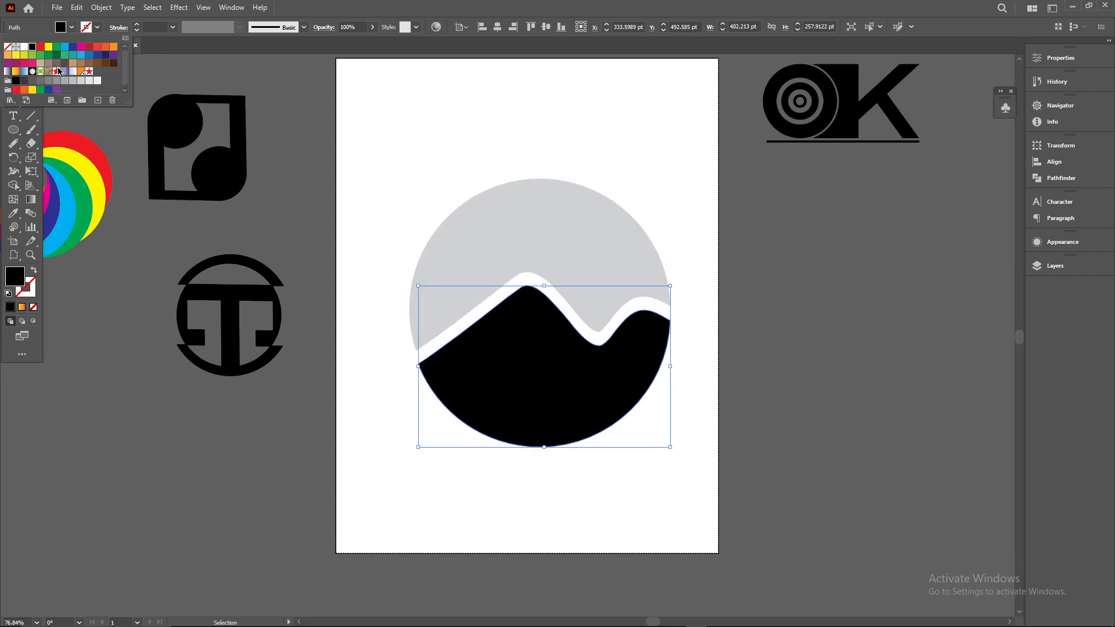
click(74, 81)
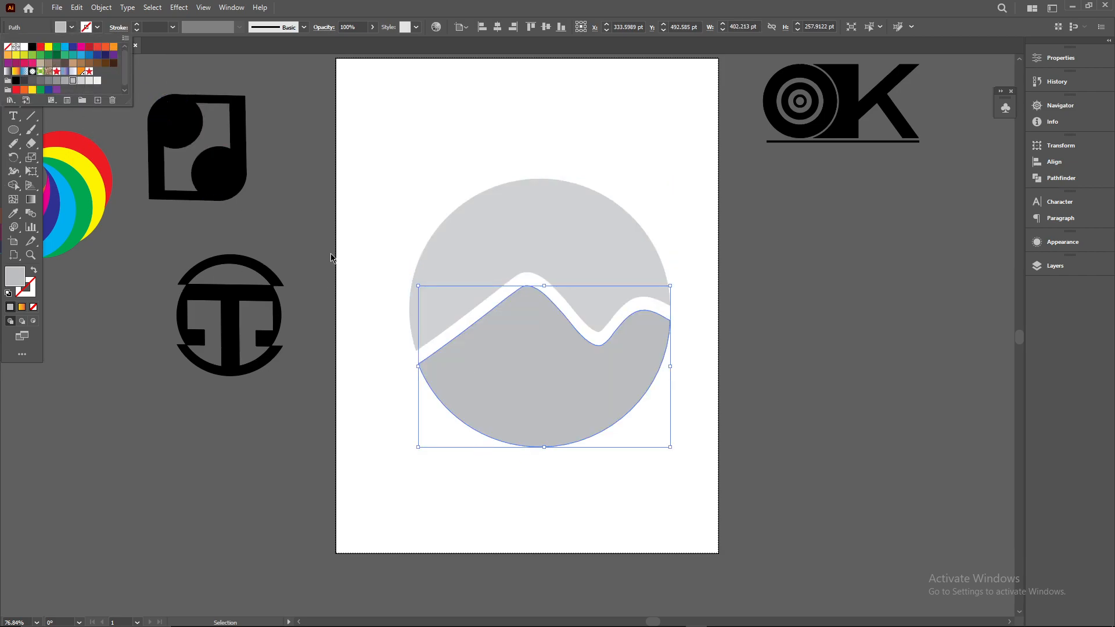
Add two separate text objects, "MOUNRTAIN" and "CLUB", above the circle.
click(13, 115)
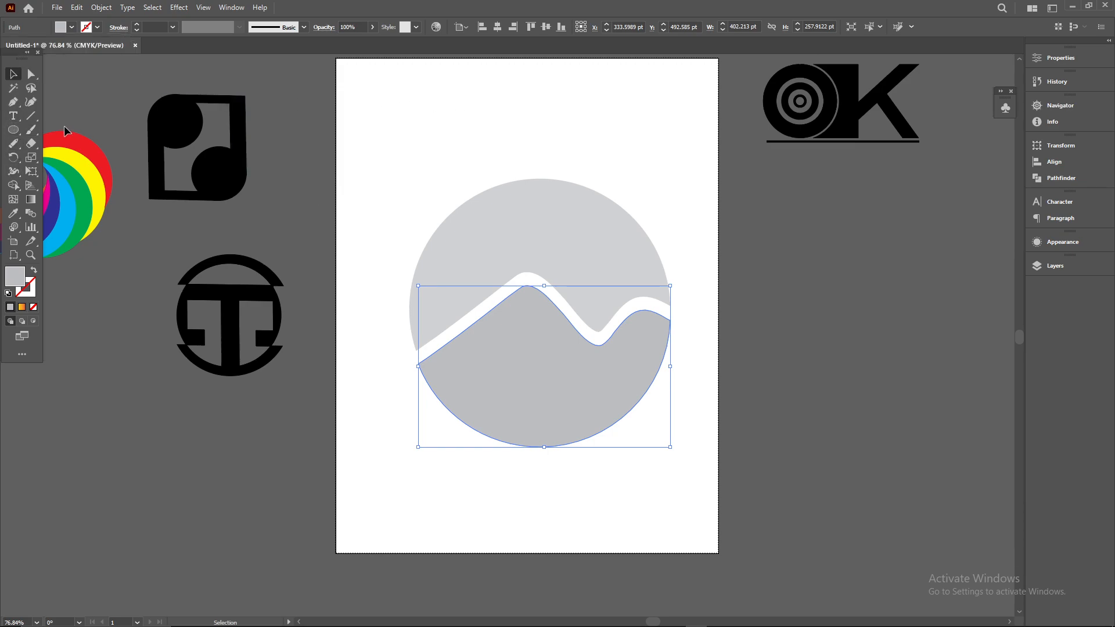
click(13, 115)
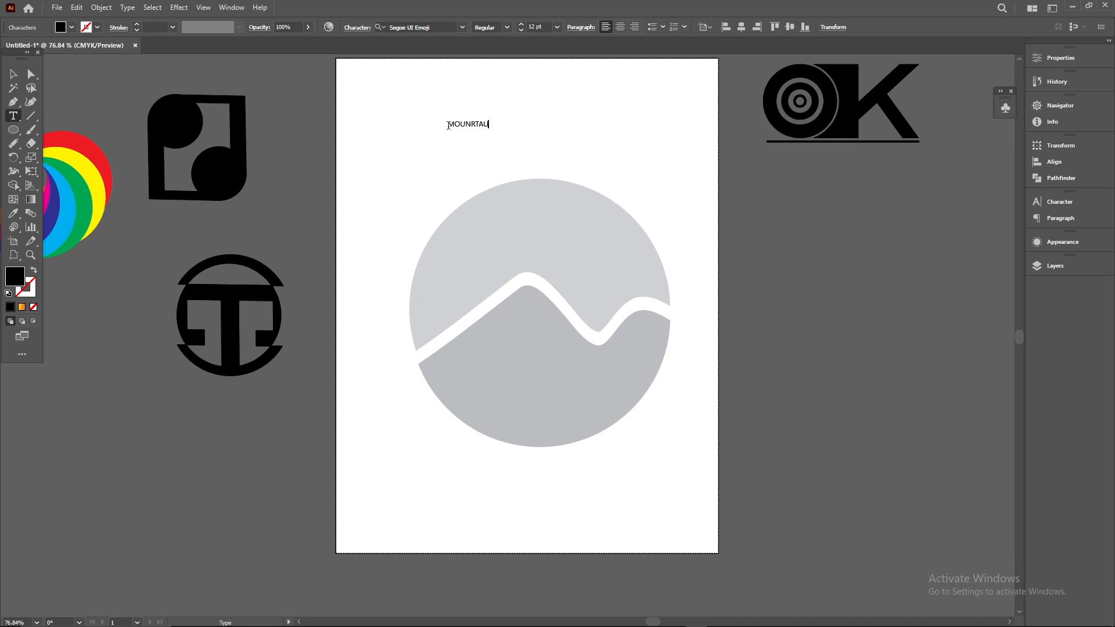
text(IN)
ctrl+click(580, 154)
click(618, 121)
text(CLUB)
click(13, 73)
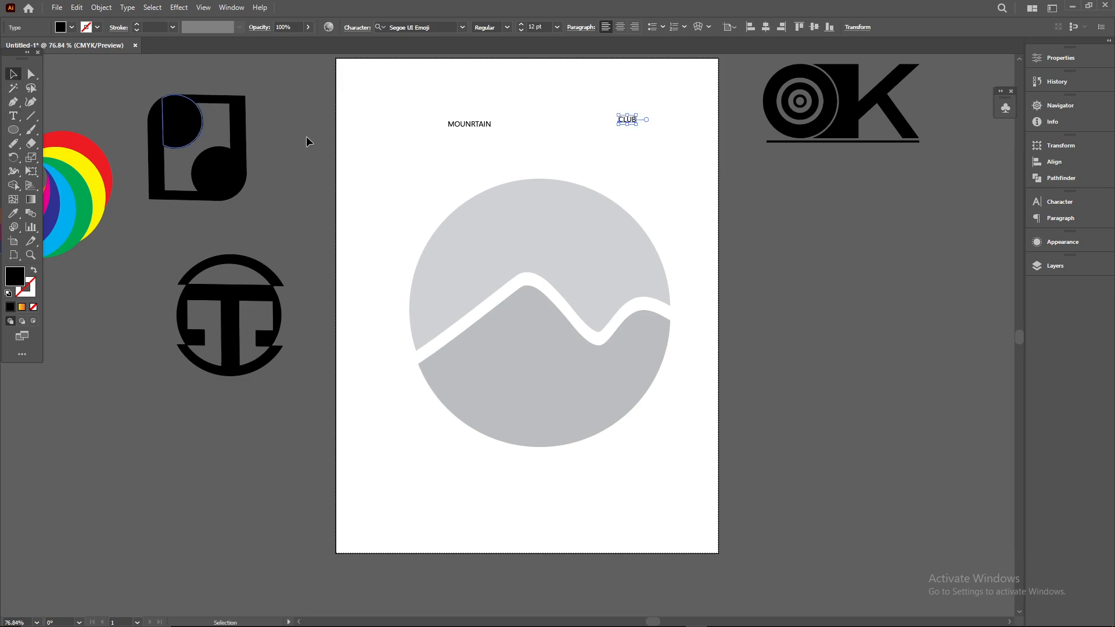
Move CLUB onto the circle's lower piece and enlarge both words, with the upper word at about 41 pt.
drag(628, 119, 573, 410)
click(486, 124)
drag(491, 129, 599, 204)
Correct the upper word's spelling to "MOUNTAIN" and move it onto the circle's upper piece.
shift+click(537, 125)
click(538, 126)
double_click(538, 129)
click(542, 131)
key(BackSpace)
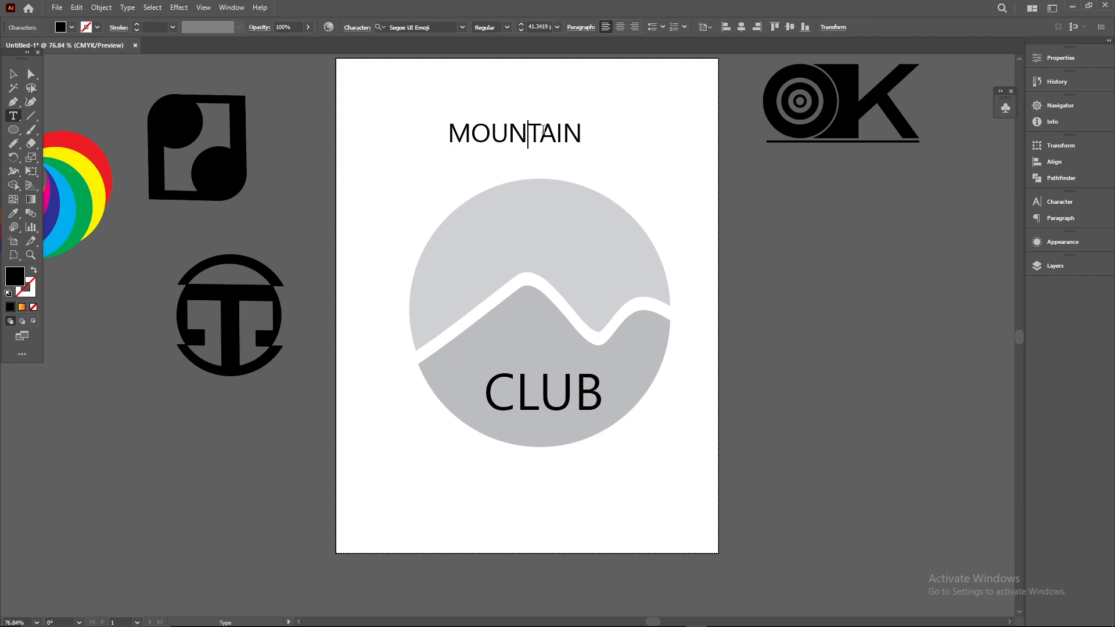
click(13, 73)
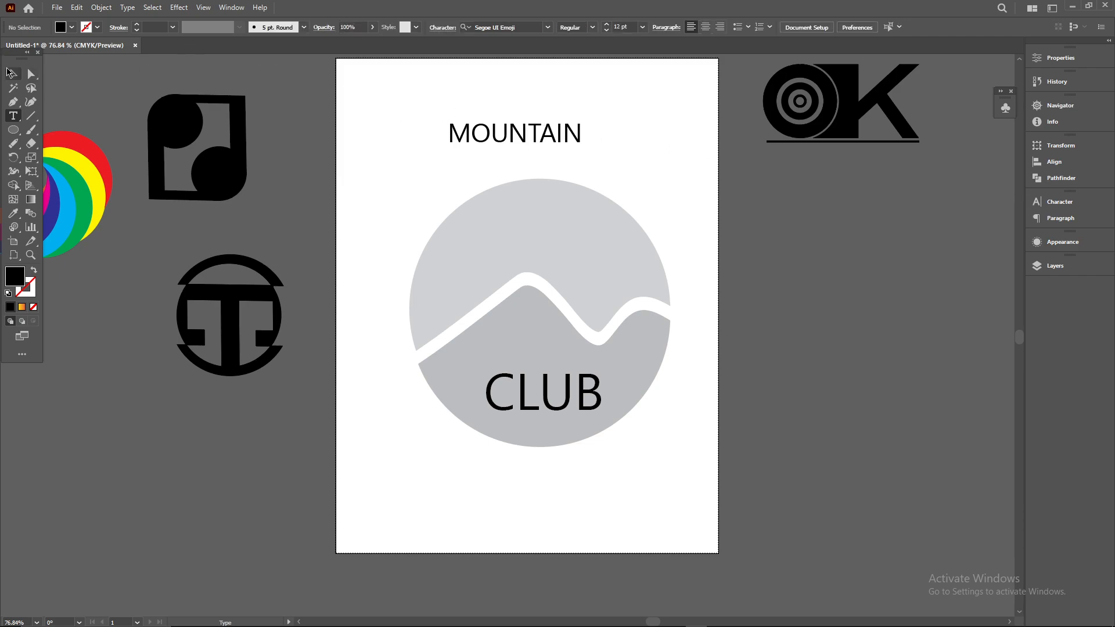
click(525, 157)
drag(526, 136, 526, 252)
click(656, 237)
drag(642, 255, 664, 298)
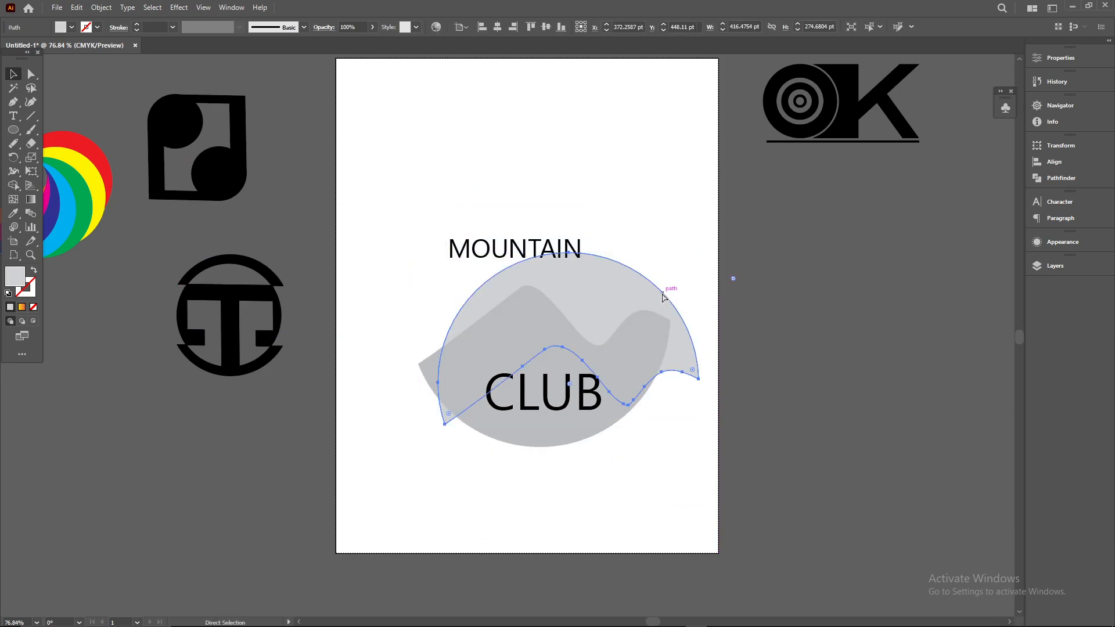
key(ctrl+z)
Bring both circle pieces to the front so they sit above the MOUNTAIN and CLUB text.
click(689, 244)
click(654, 258)
shift+click(650, 365)
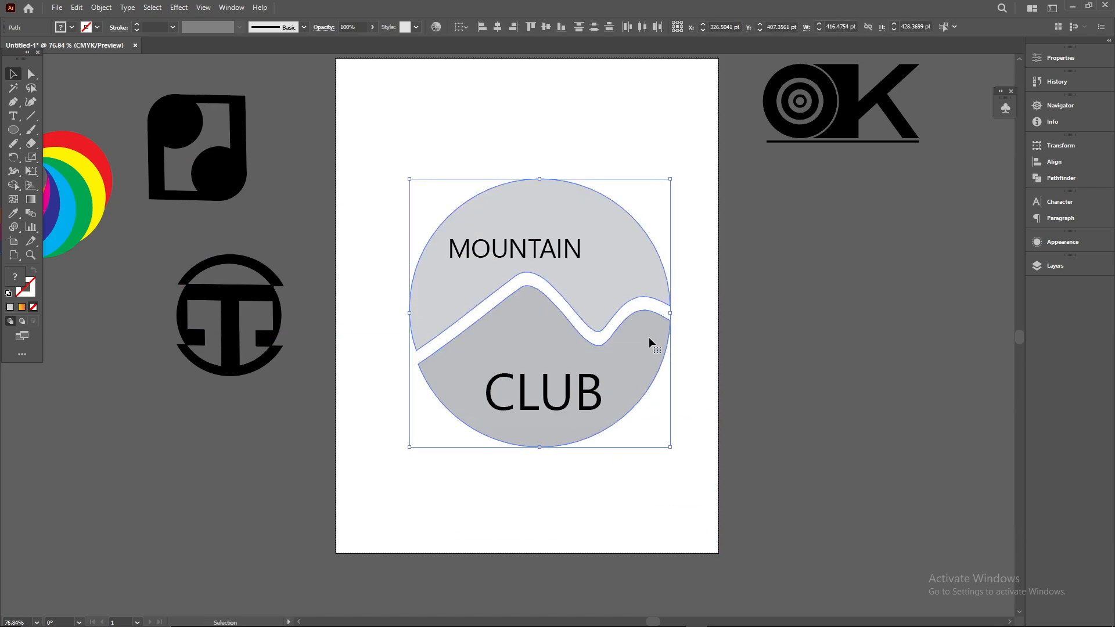
right_click(650, 337)
mouse_move(719, 282)
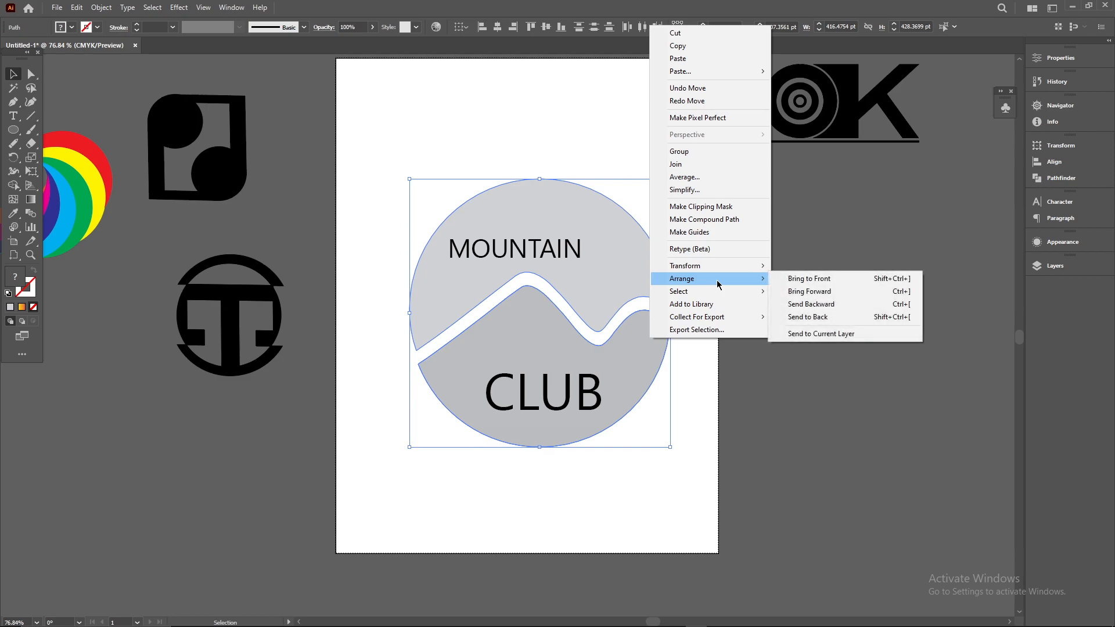
click(858, 279)
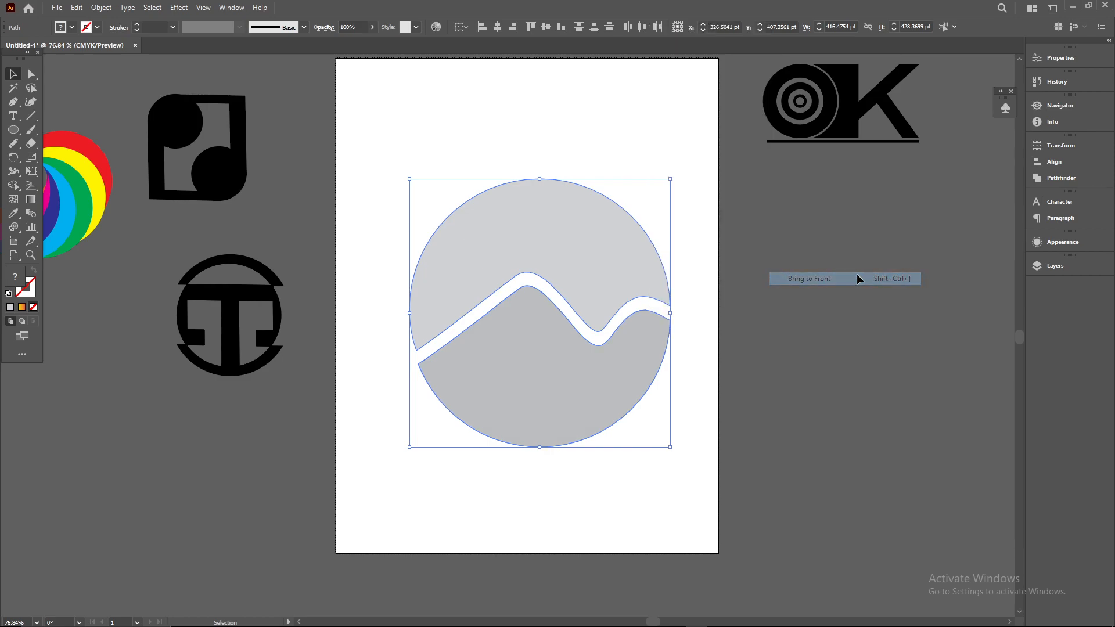
click(523, 131)
Distort MOUNTAIN into the circle's upper piece with Envelope Distort, Make with Top Object.
drag(377, 183, 643, 246)
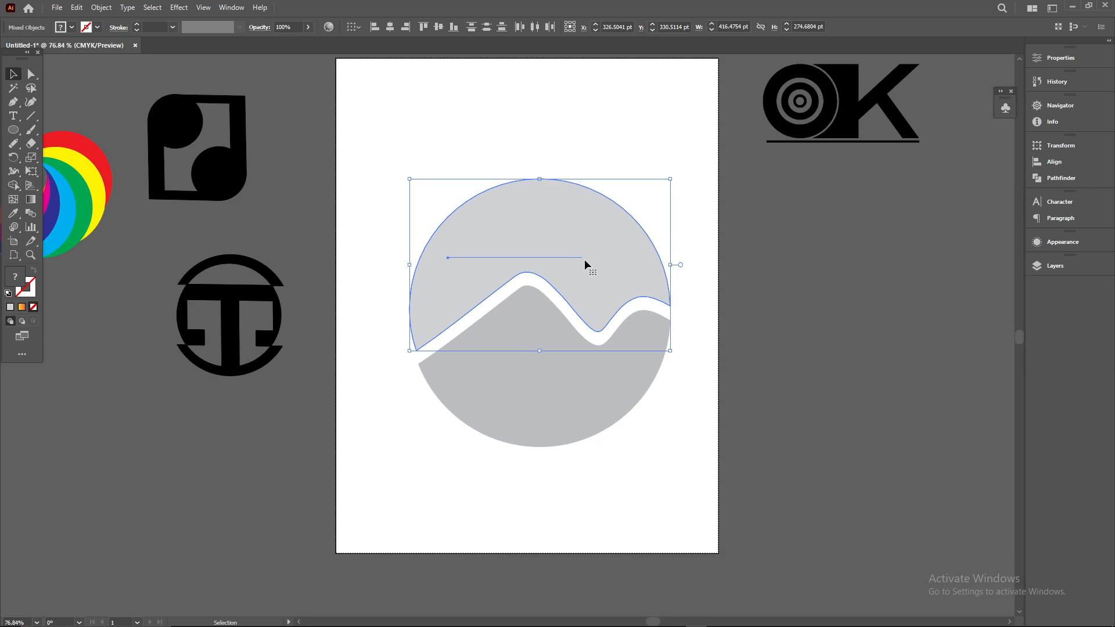
click(101, 8)
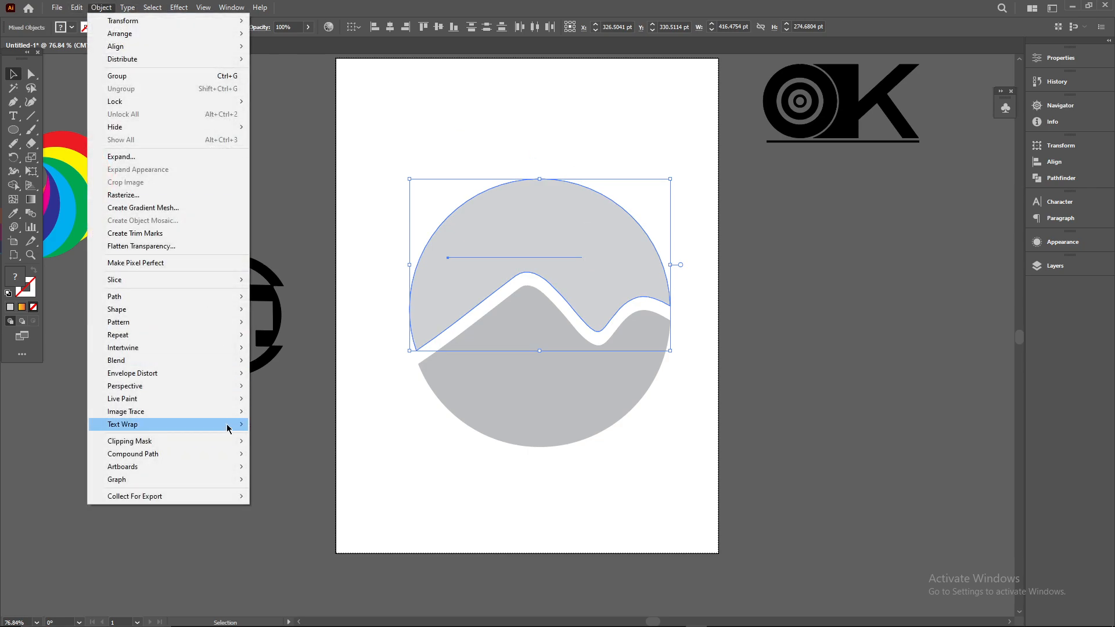
mouse_move(216, 374)
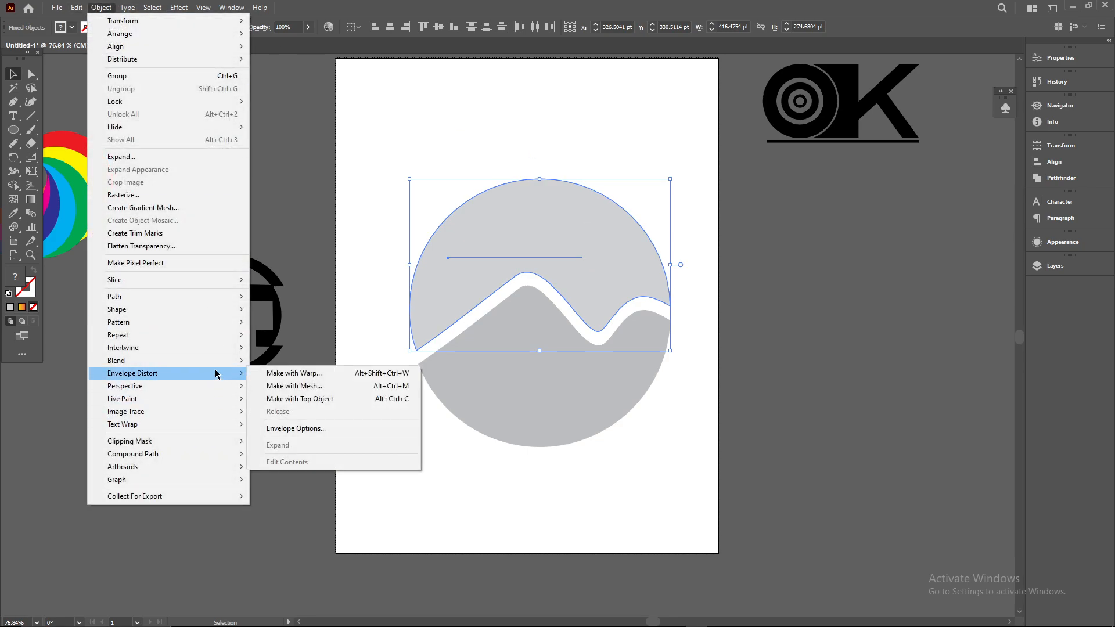
click(285, 400)
click(559, 491)
Distort CLUB into the circle's lower piece with Envelope Distort, Make with Top Object.
drag(713, 465, 455, 375)
key(a)
key(ctrl+alt+c)
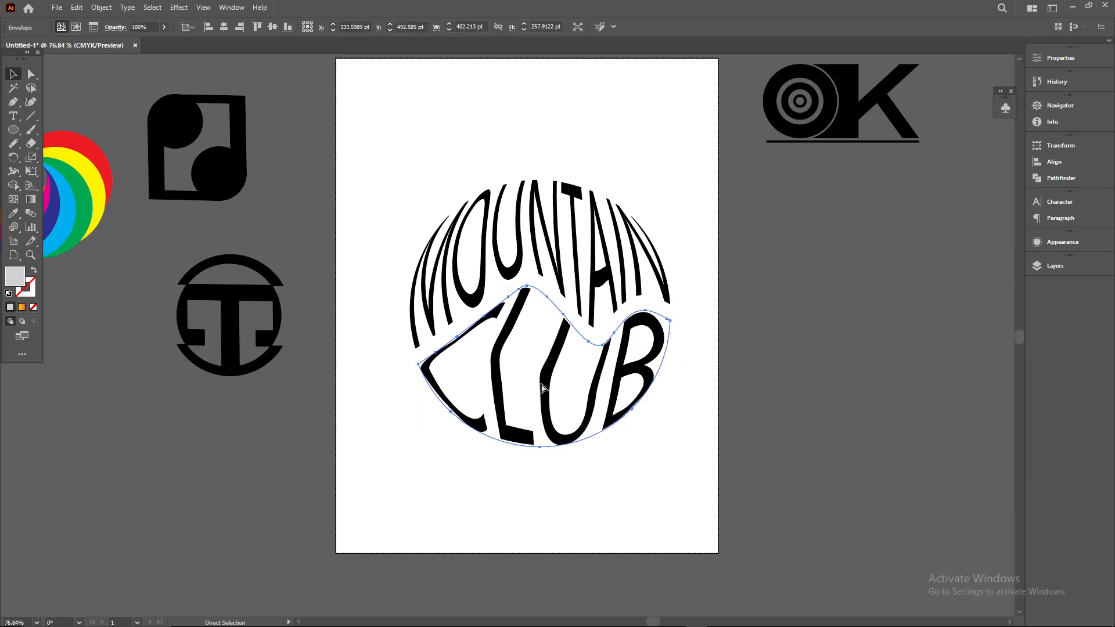
click(483, 112)
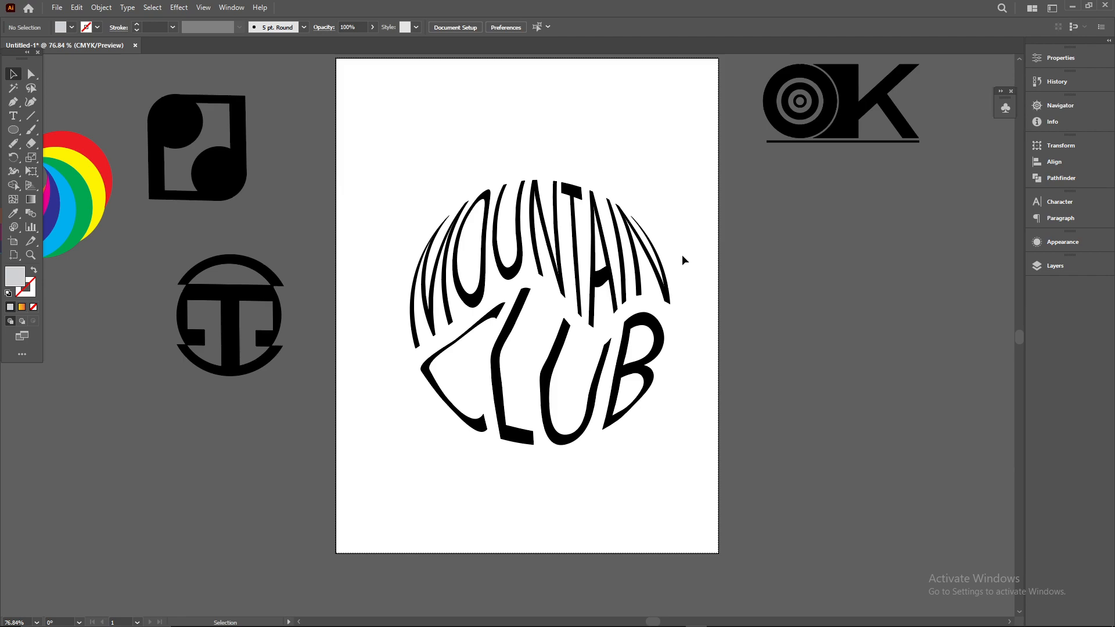
Shrink the MOUNTAIN CLUB artwork to about 197 pt wide and move it off the artboard, below the OK logo.
drag(360, 166, 563, 305)
drag(502, 264, 926, 304)
scroll(806, 374, down, 2)
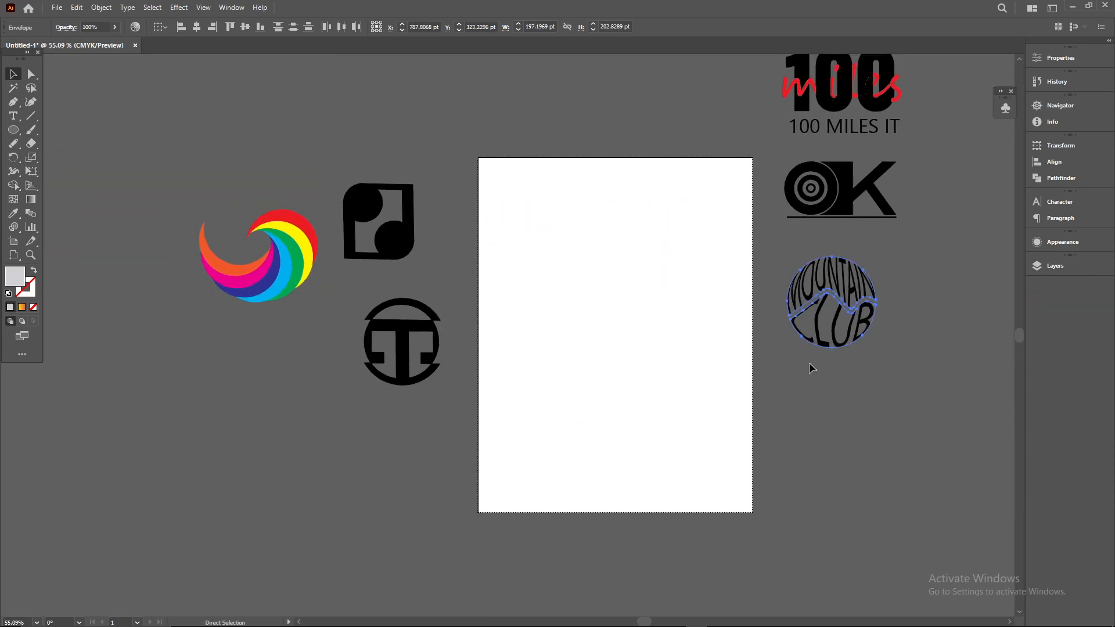
Group the two distorted words of the MOUNTAIN CLUB logo and deselect them.
click(101, 7)
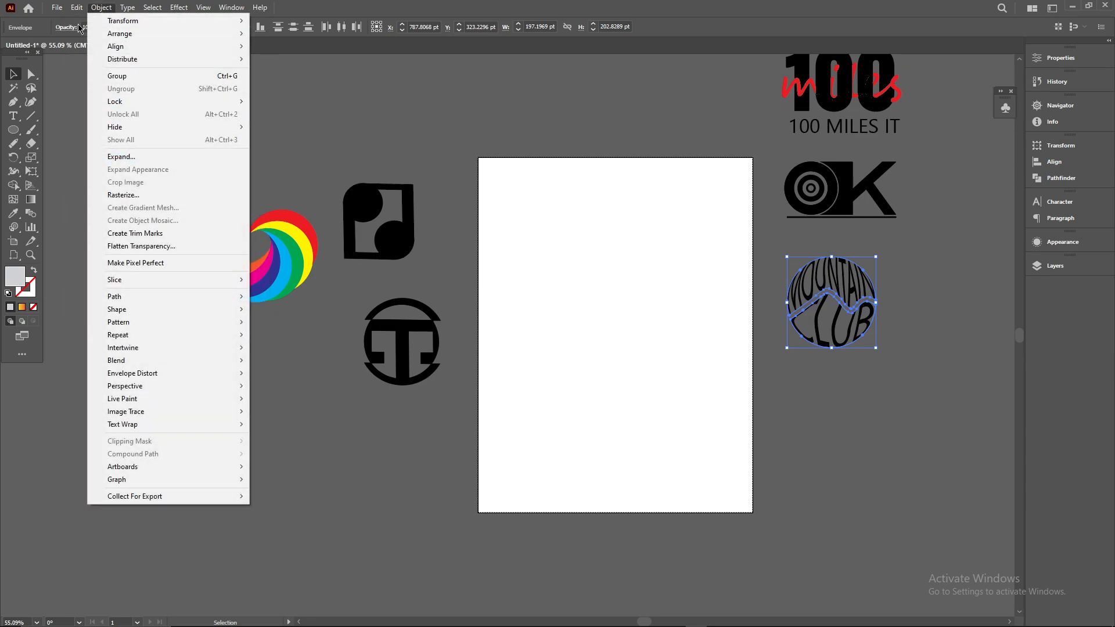
click(133, 76)
click(877, 423)
Arrange the 100 miles, OK and MOUNTAIN CLUB logos in the artboard's right column and the rounded note-shaped logo at its upper left.
drag(794, 328, 628, 444)
drag(834, 201, 687, 328)
drag(848, 98, 681, 220)
drag(373, 217, 536, 206)
Group all parts of the circular T logo and move it onto the artboard beneath the note-shaped logo.
drag(407, 360, 529, 339)
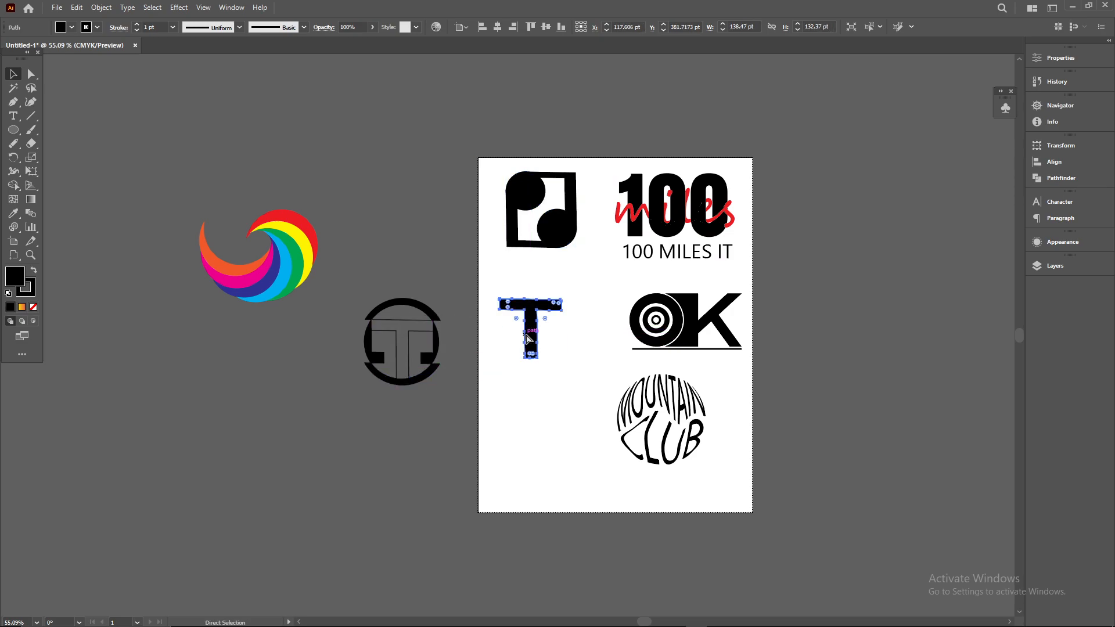
key(ctrl+z)
click(348, 393)
click(402, 363)
click(354, 294)
click(430, 370)
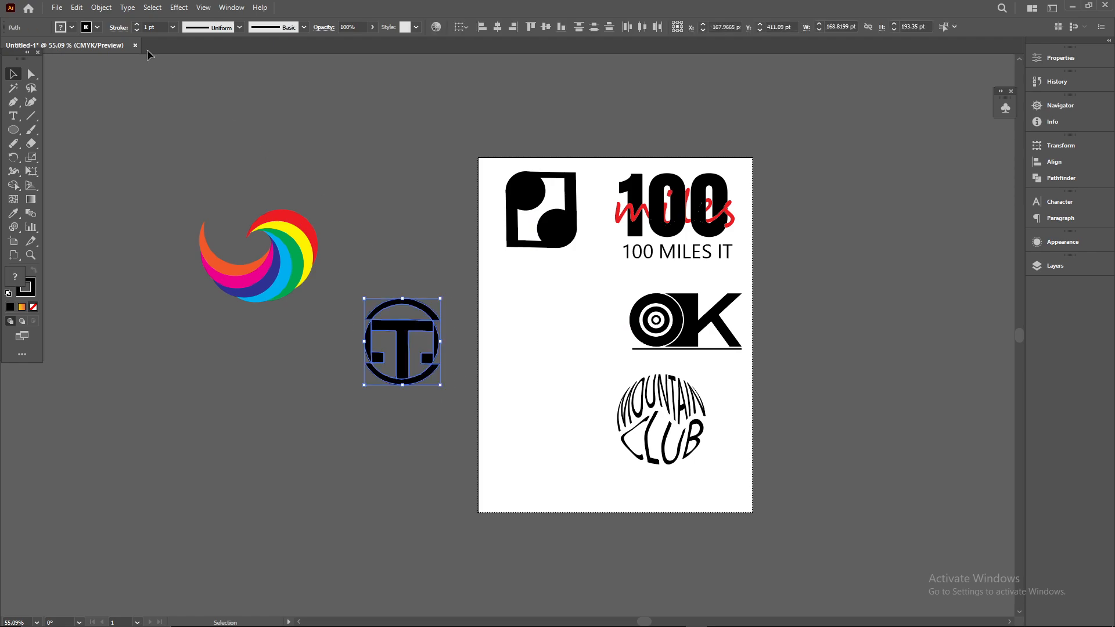
click(101, 8)
click(156, 76)
click(378, 390)
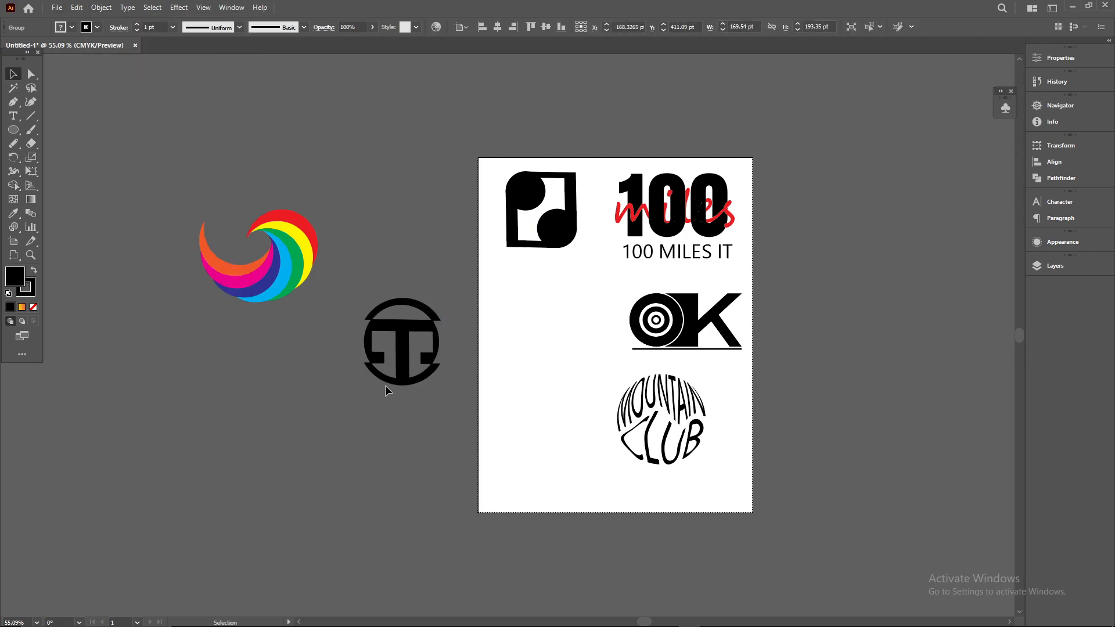
drag(404, 336, 543, 301)
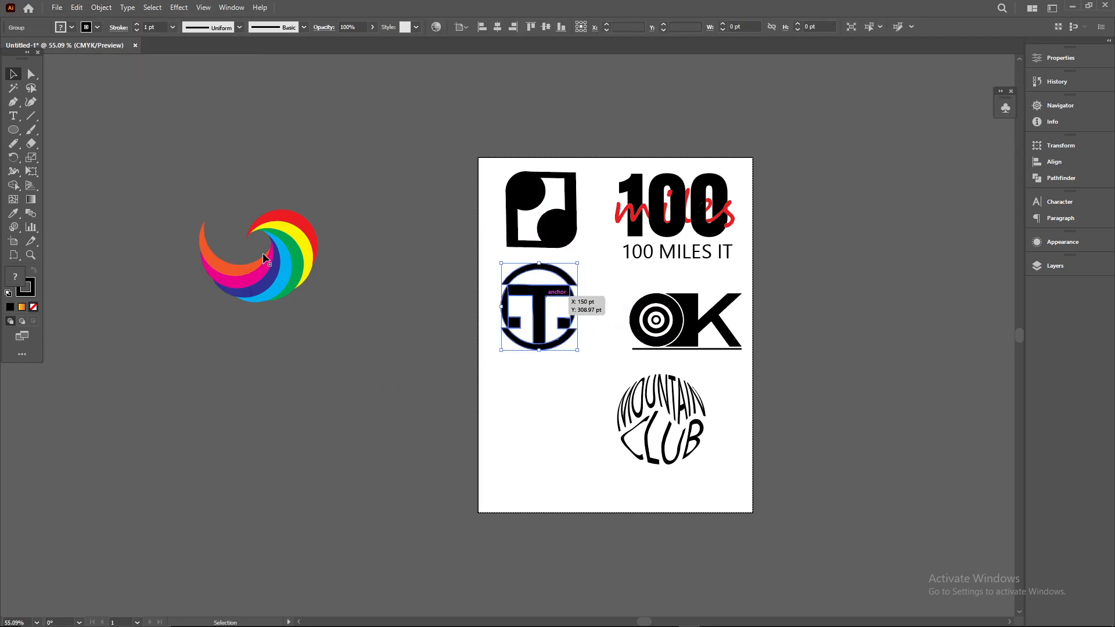
Move the rainbow swirl onto the artboard beneath the circular T logo and shrink it slightly to fit.
drag(308, 255, 591, 426)
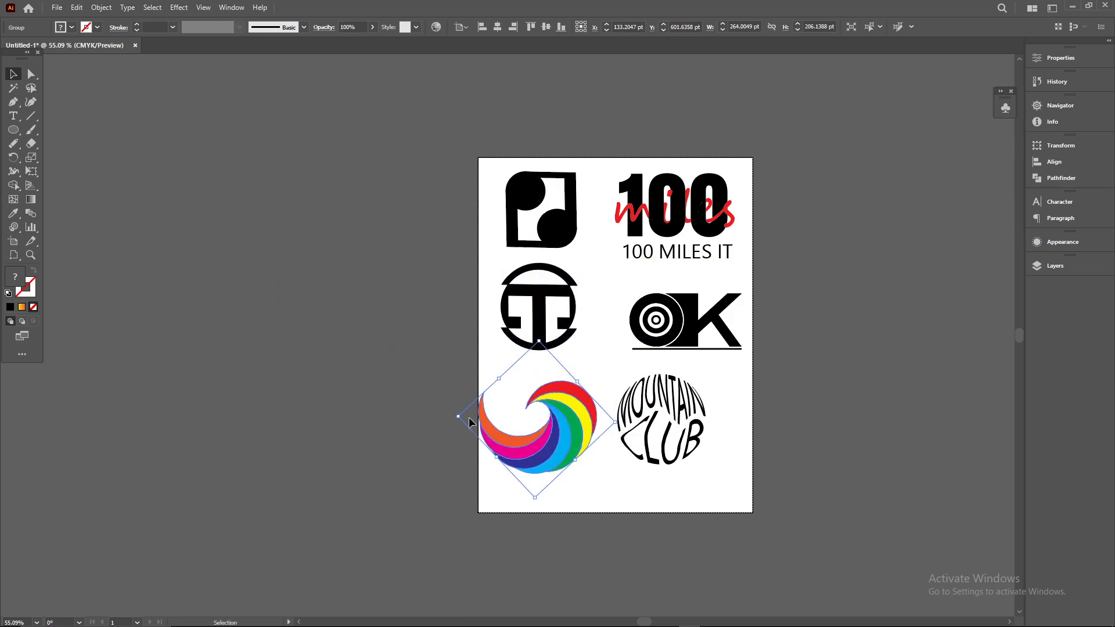
drag(459, 416, 481, 419)
drag(585, 427, 576, 434)
click(780, 408)
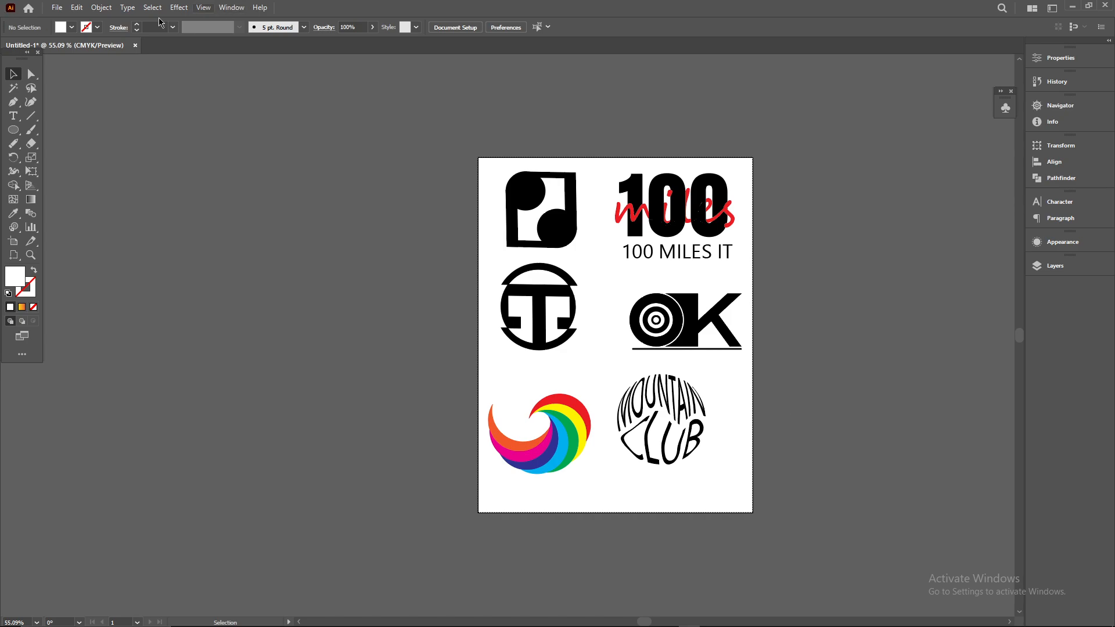
click(72, 27)
click(98, 28)
scroll(532, 258, up, 2)
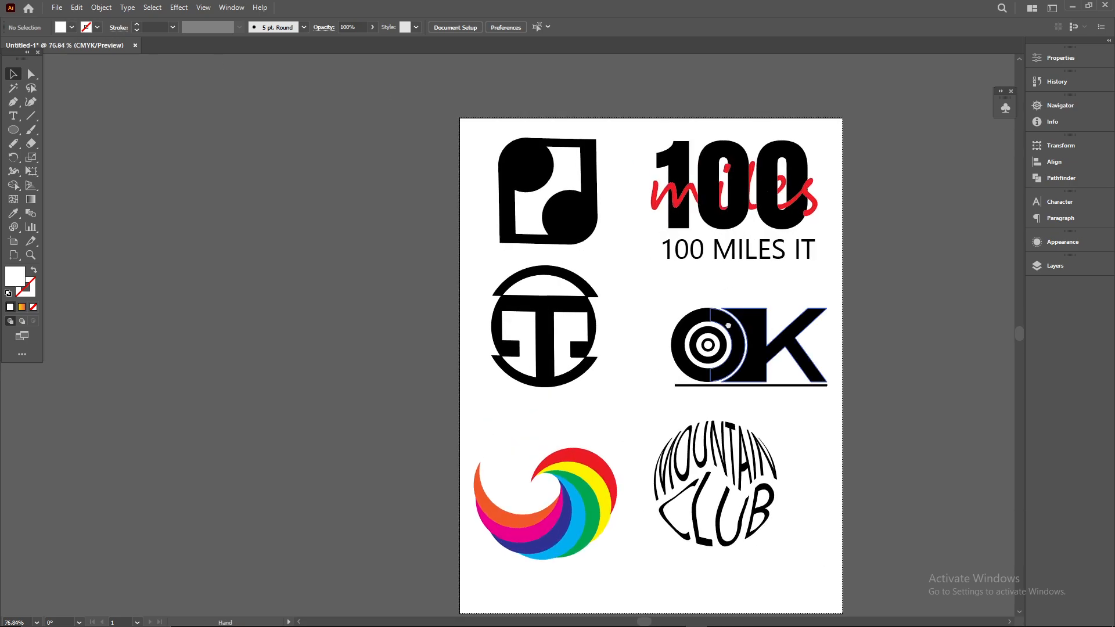
drag(736, 328, 639, 273)
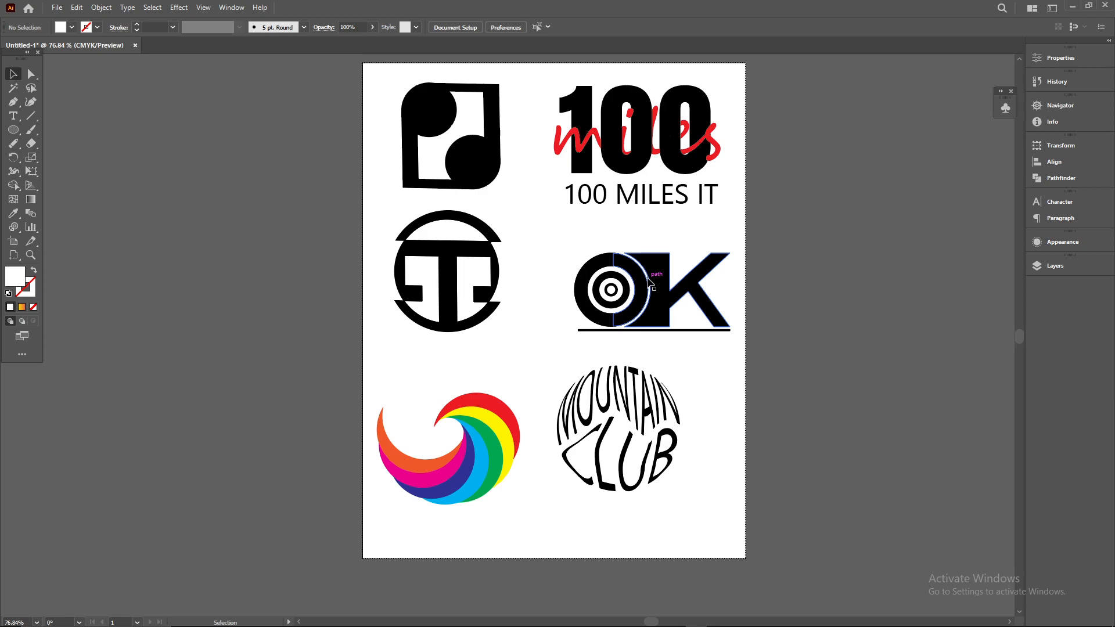
click(99, 7)
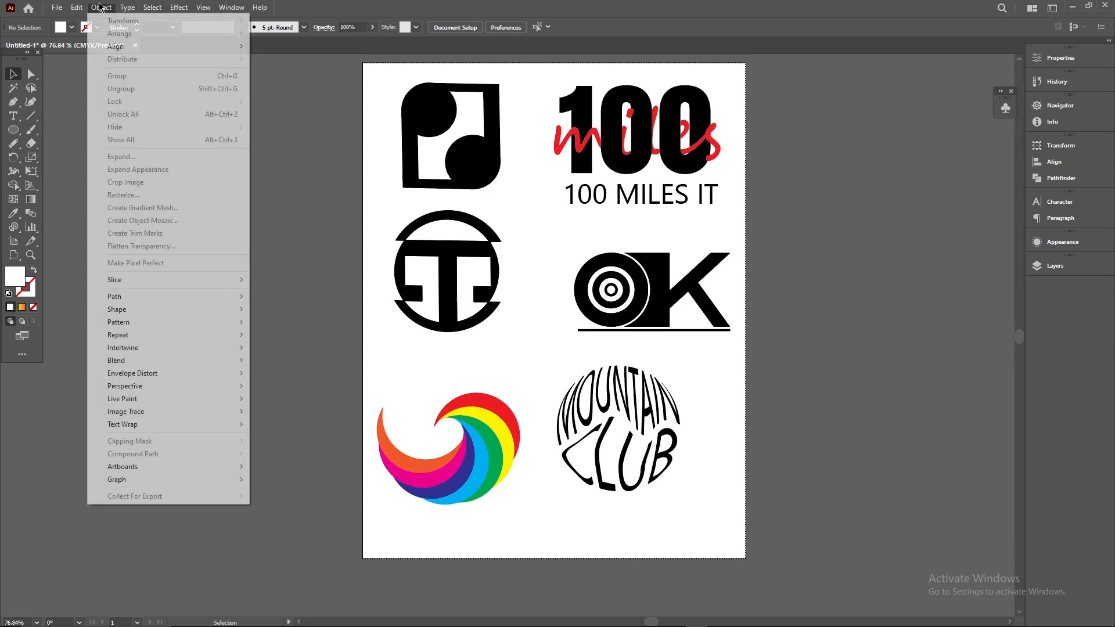
mouse_move(177, 379)
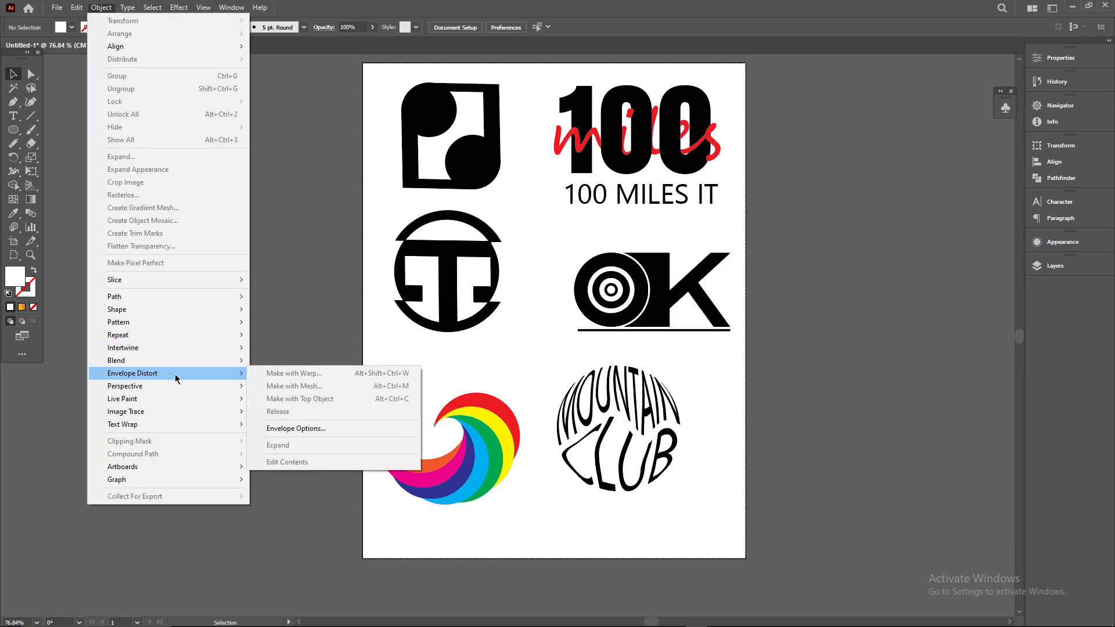
mouse_move(169, 414)
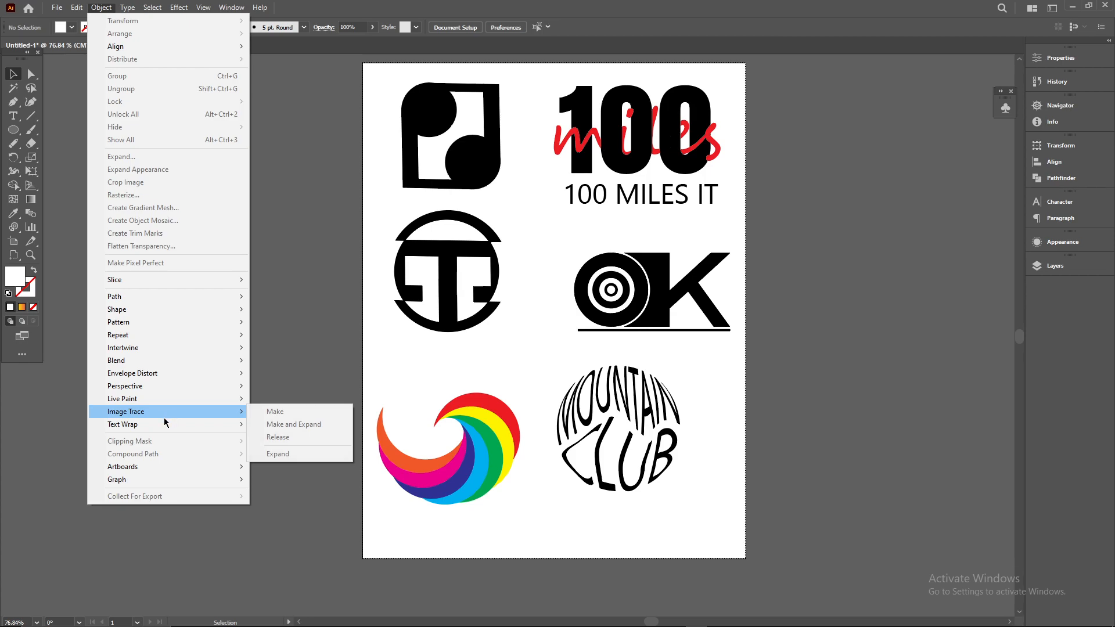
mouse_move(163, 316)
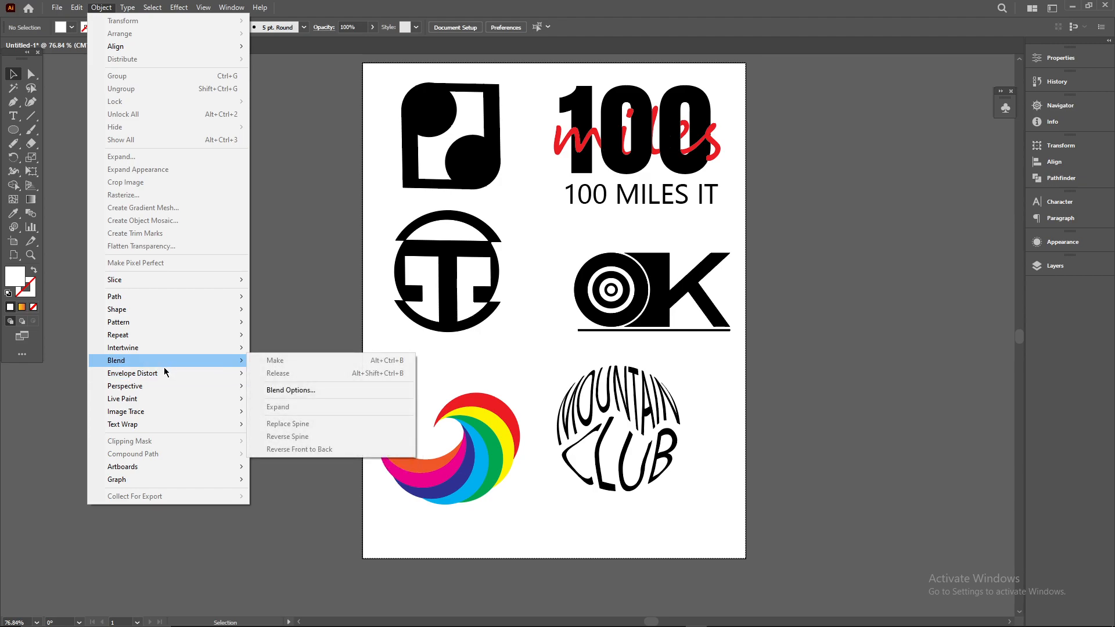
click(64, 365)
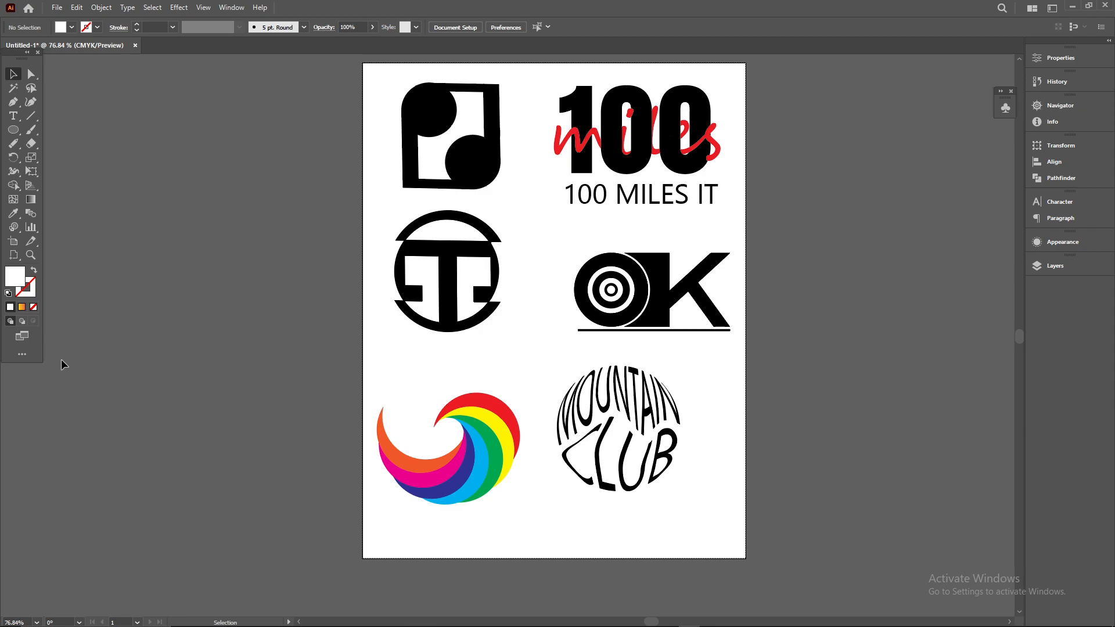
Switch to the Opera browser and look through the class topics in the Graphics.pdf course module.
key(alt+Tab)
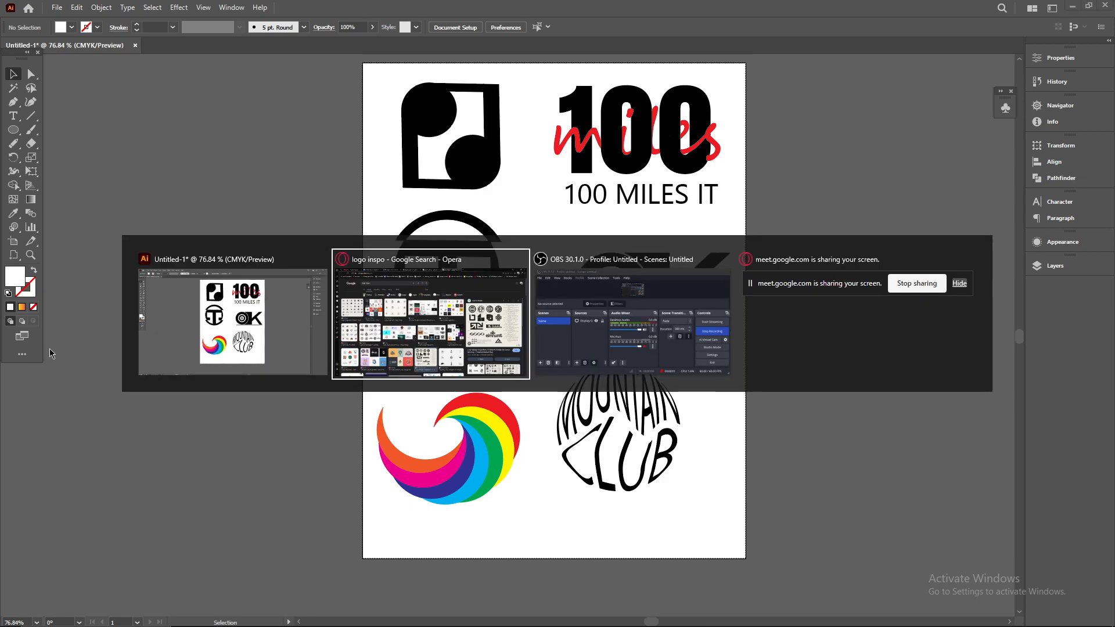
click(256, 331)
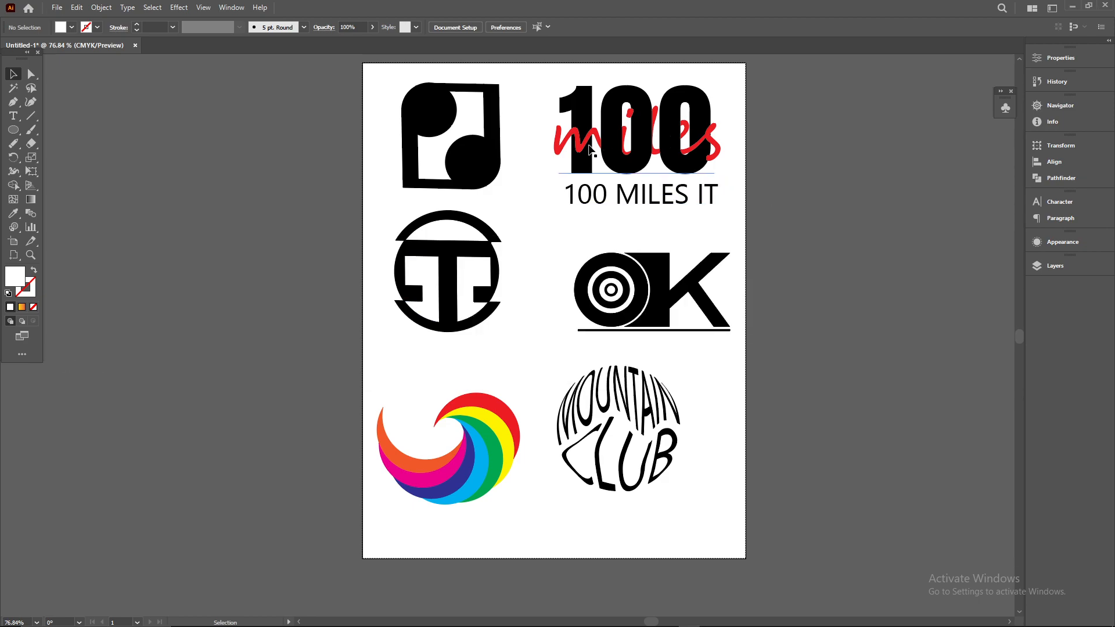
key(alt+Tab)
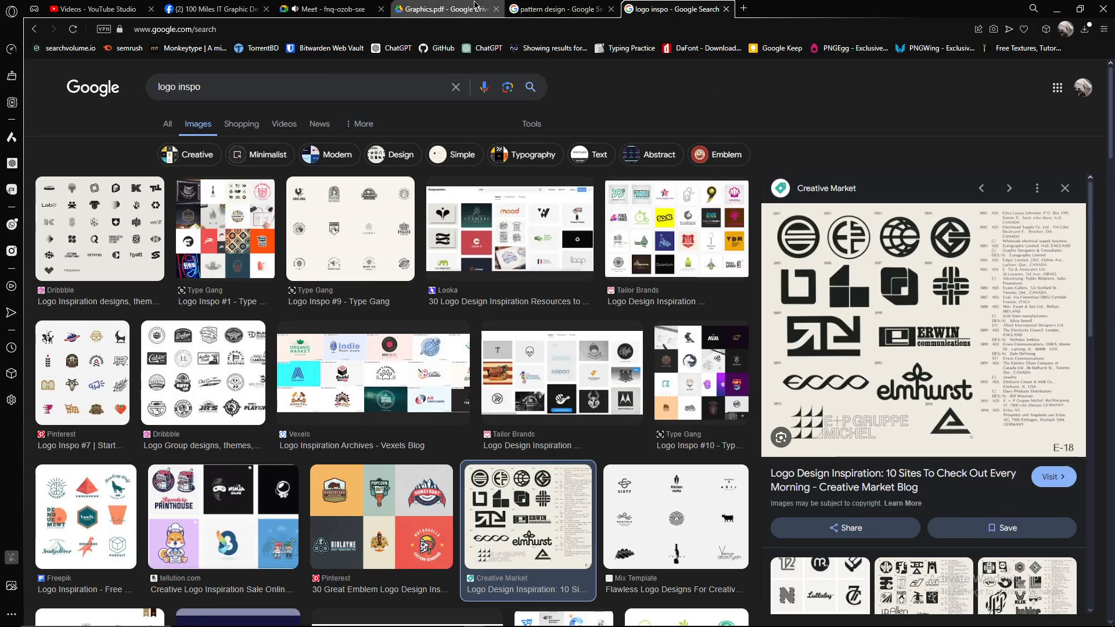
click(475, 6)
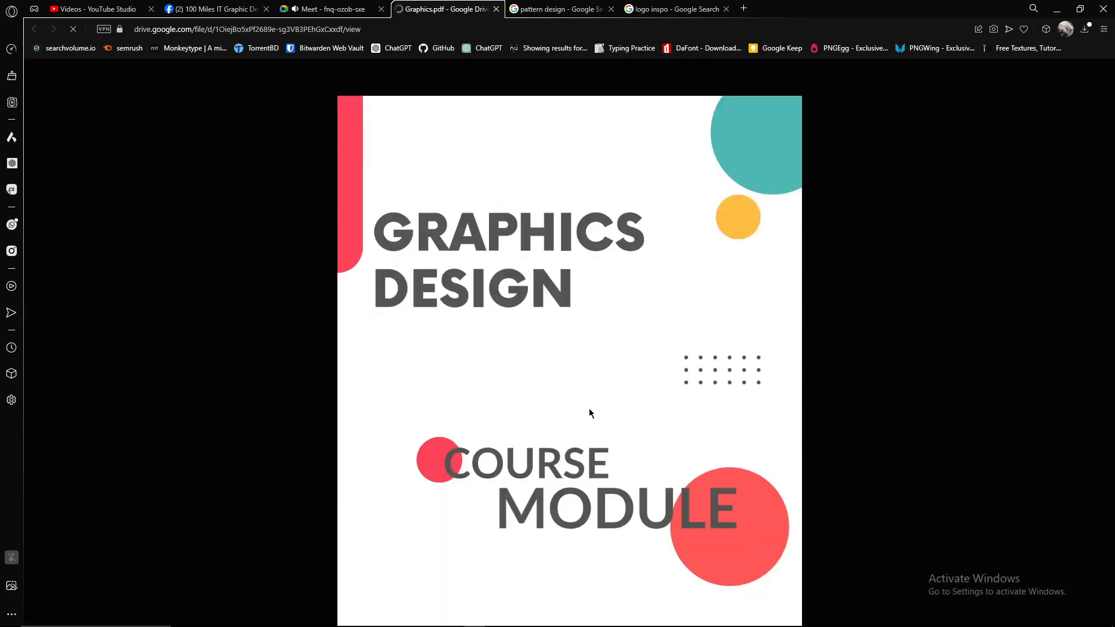
scroll(622, 500, down, 5)
scroll(622, 499, down, 15)
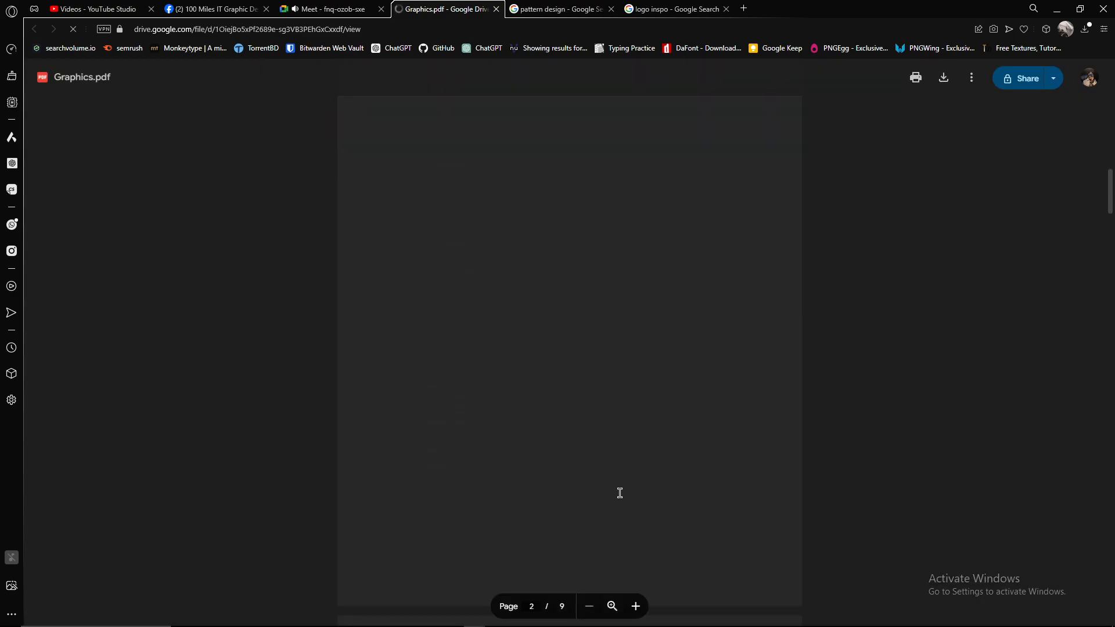
scroll(619, 493, down, 20)
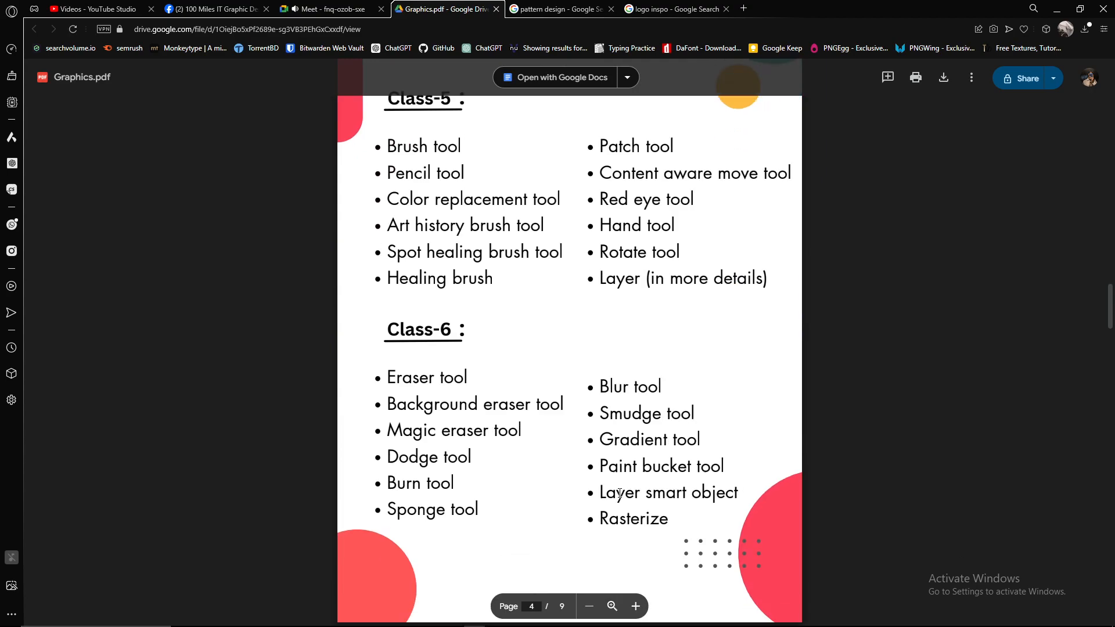
scroll(620, 493, down, 20)
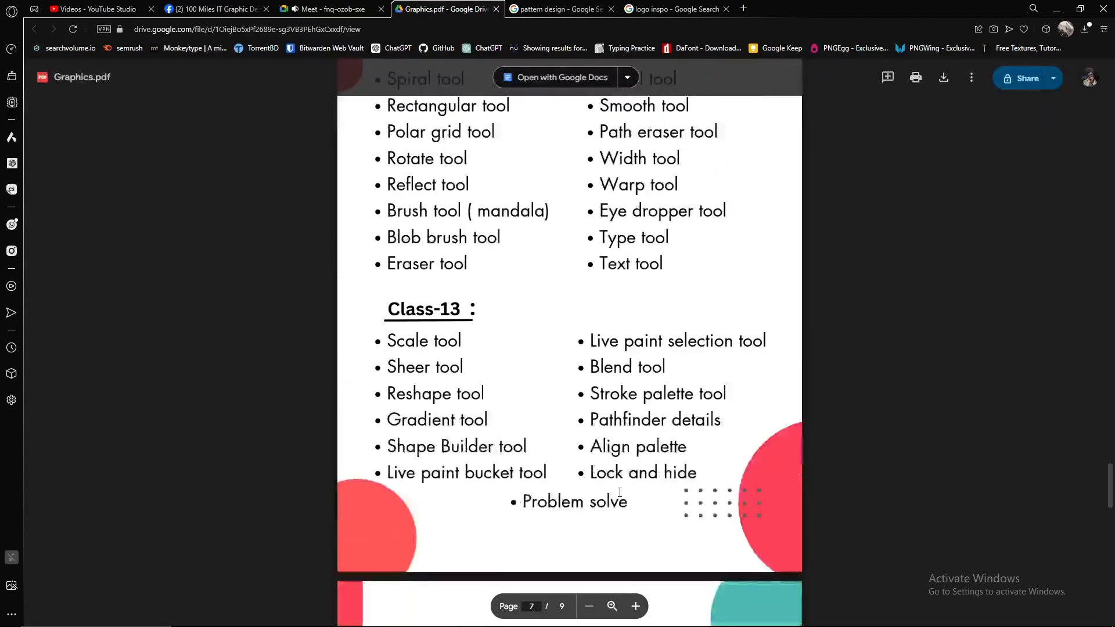
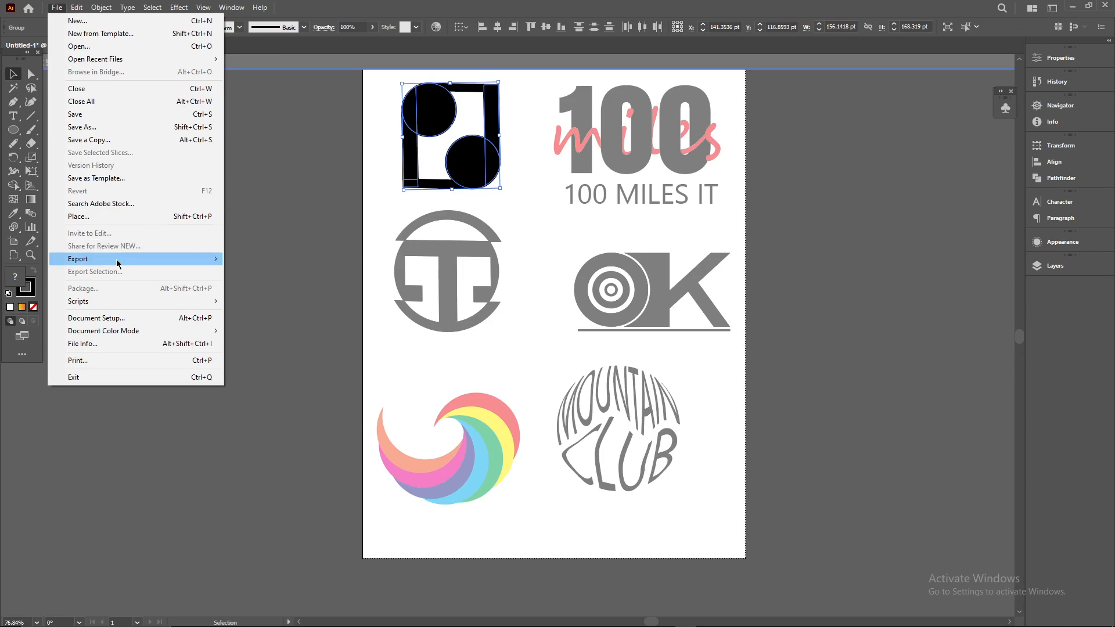
Switch to Illustrator and inspect the Export As dialog and the Save for Web (Legacy) settings, closing both without exporting.
mouse_move(116, 260)
click(261, 273)
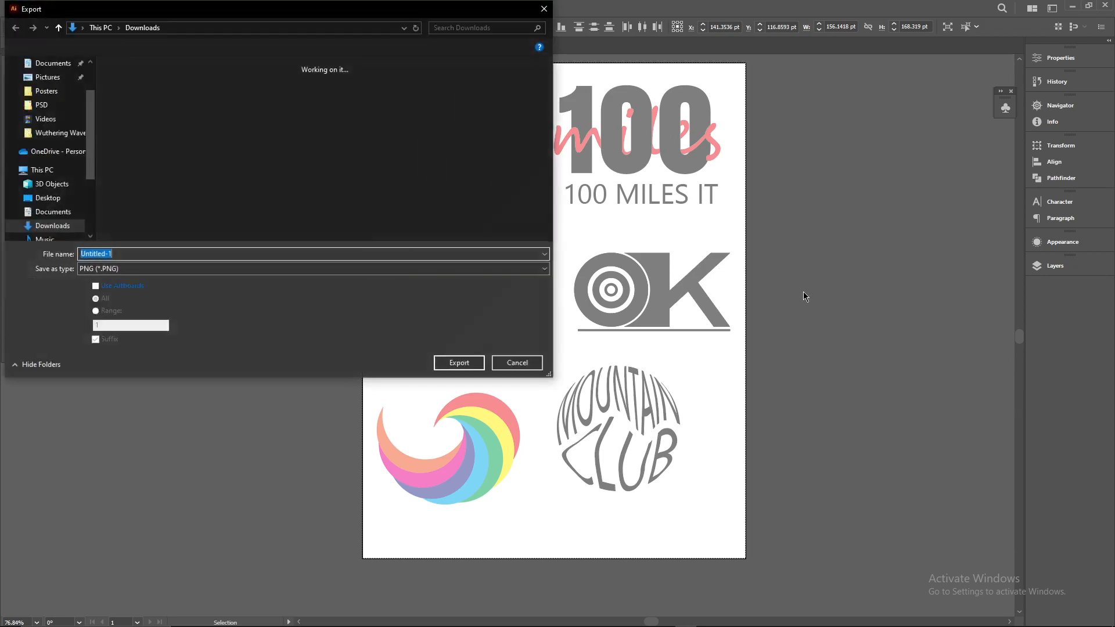
click(517, 362)
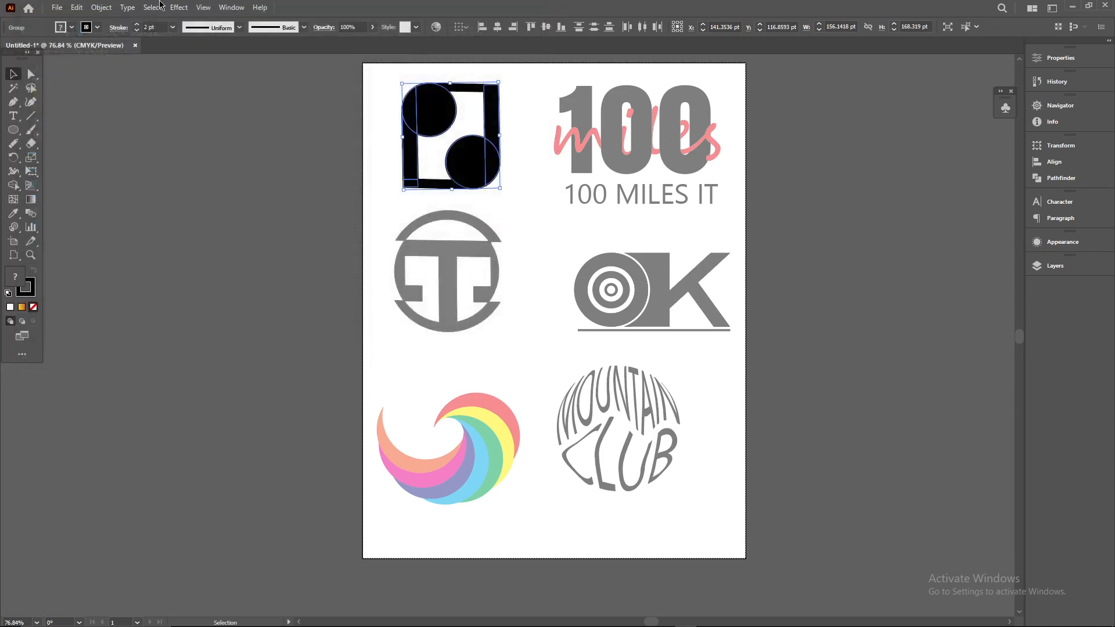
click(57, 7)
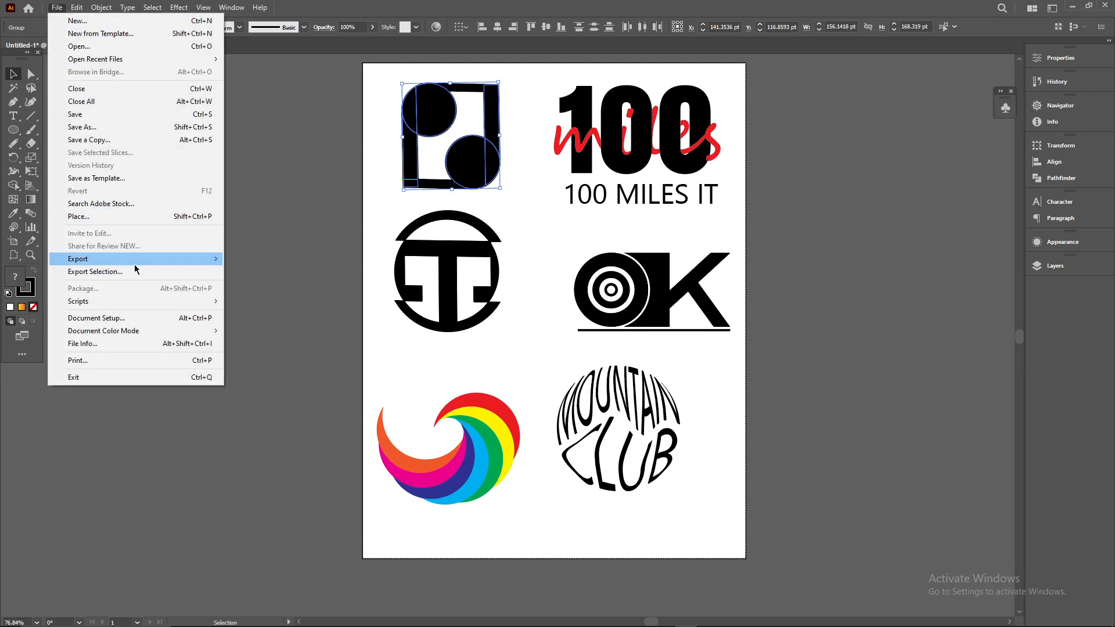
mouse_move(137, 260)
click(272, 285)
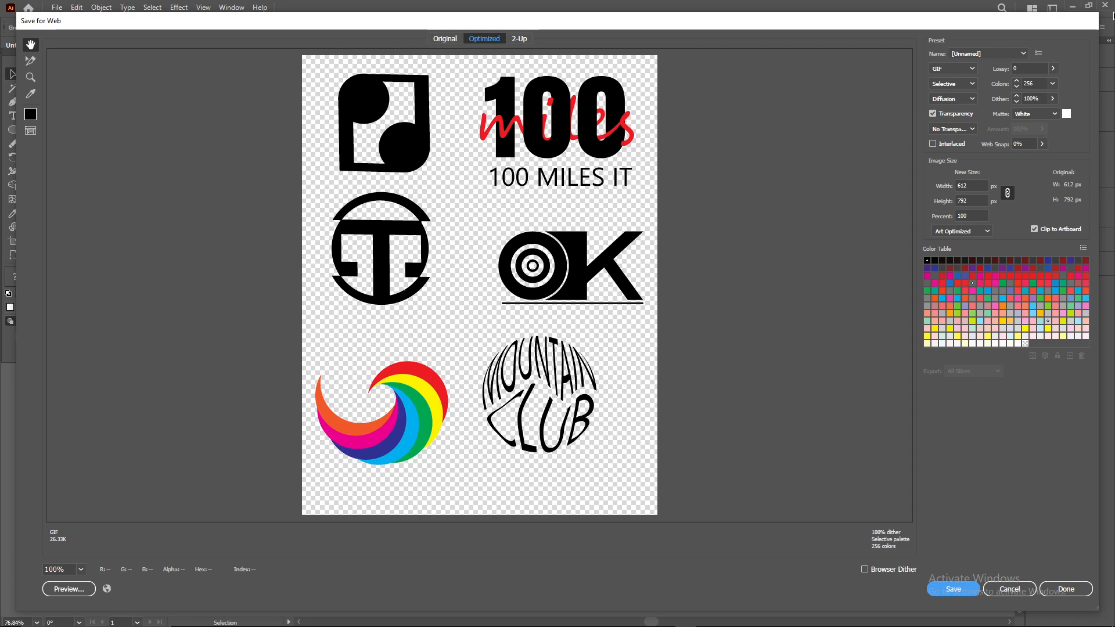
click(1022, 595)
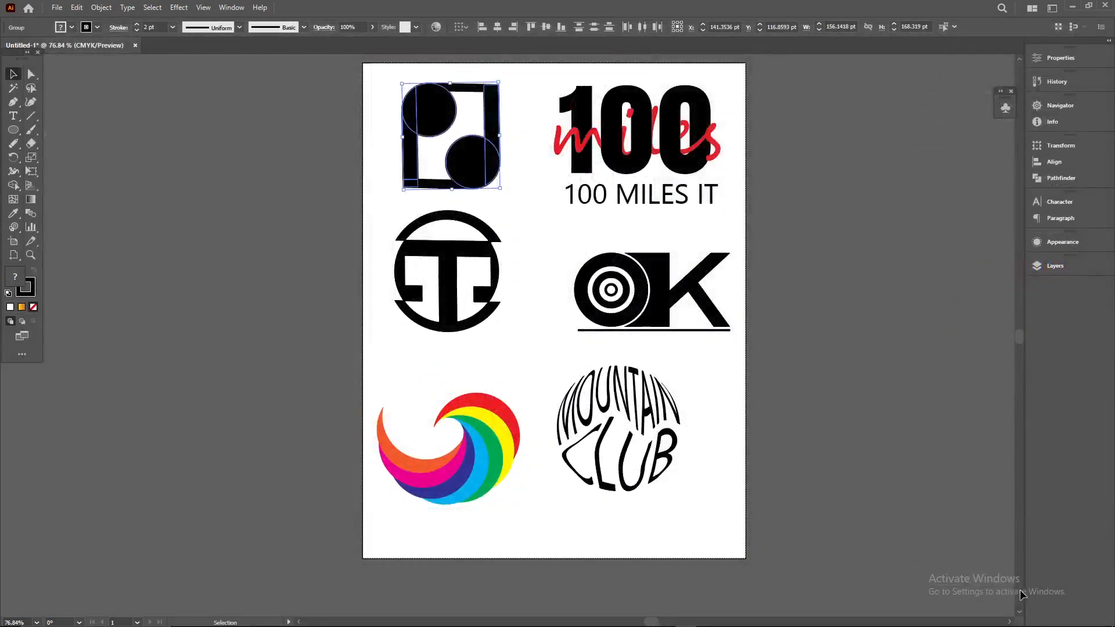
Review the file formats offered by Save As, cancel without saving, and deselect the note-shaped logo.
click(57, 8)
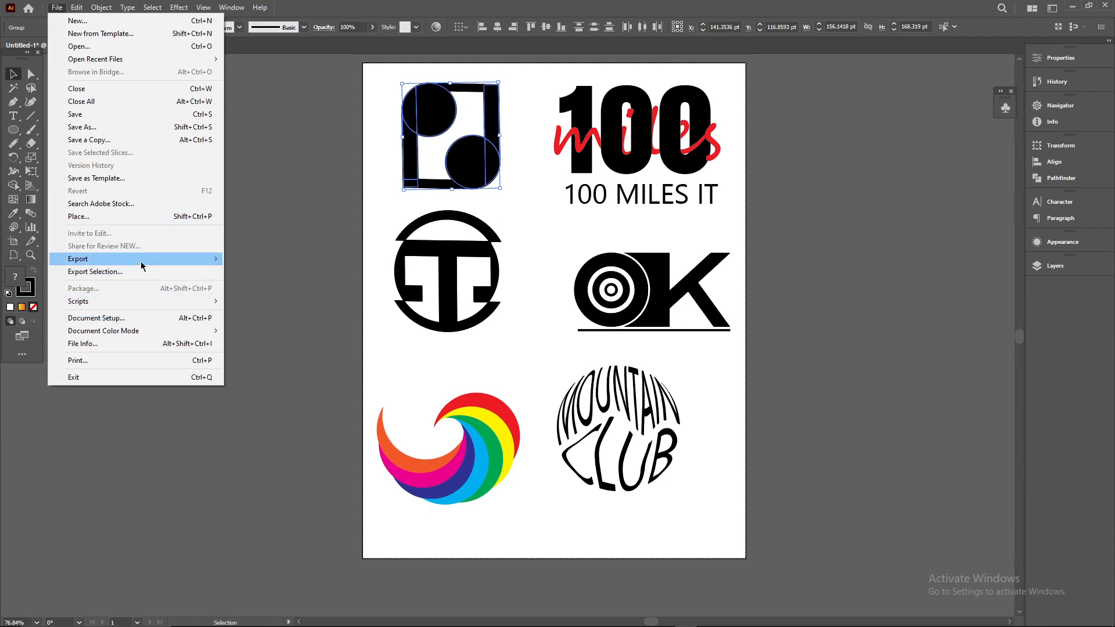
mouse_move(161, 265)
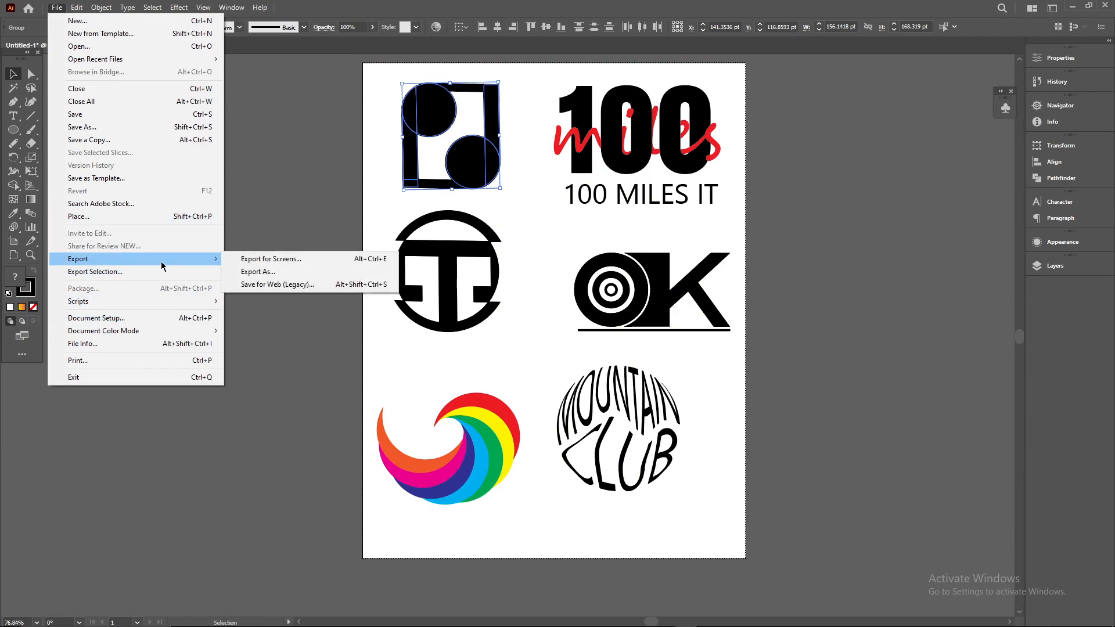
click(142, 128)
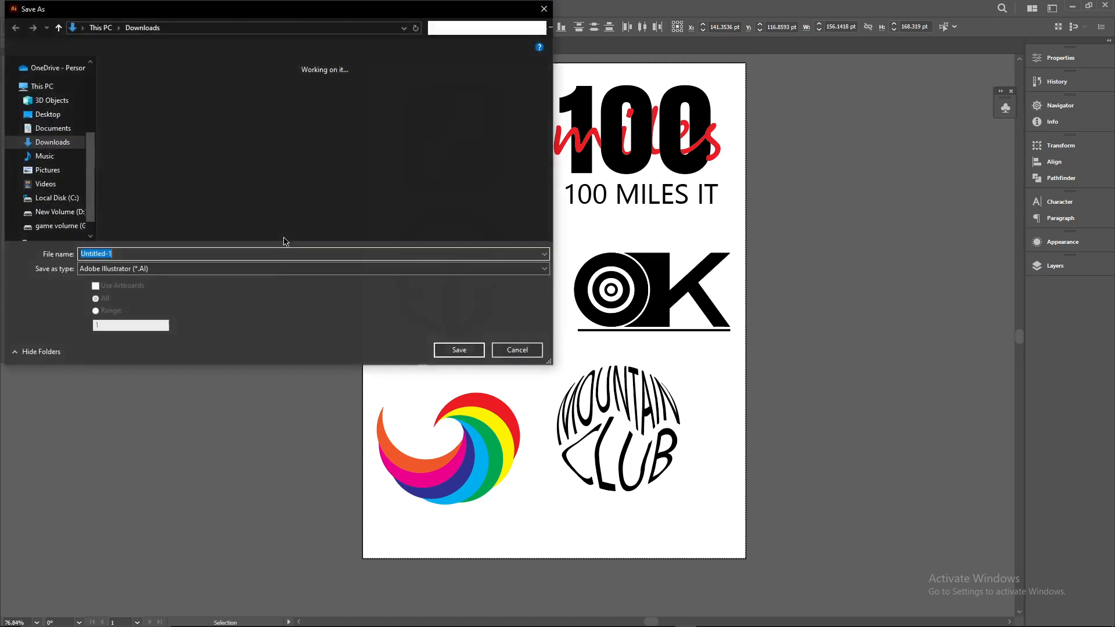
click(215, 274)
click(214, 274)
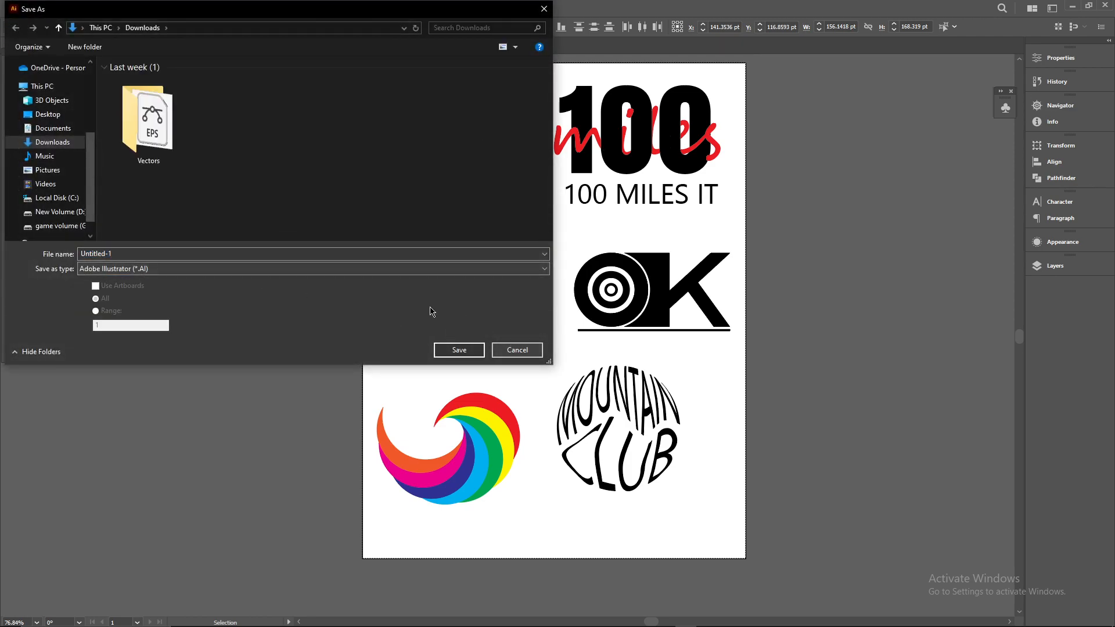
click(383, 272)
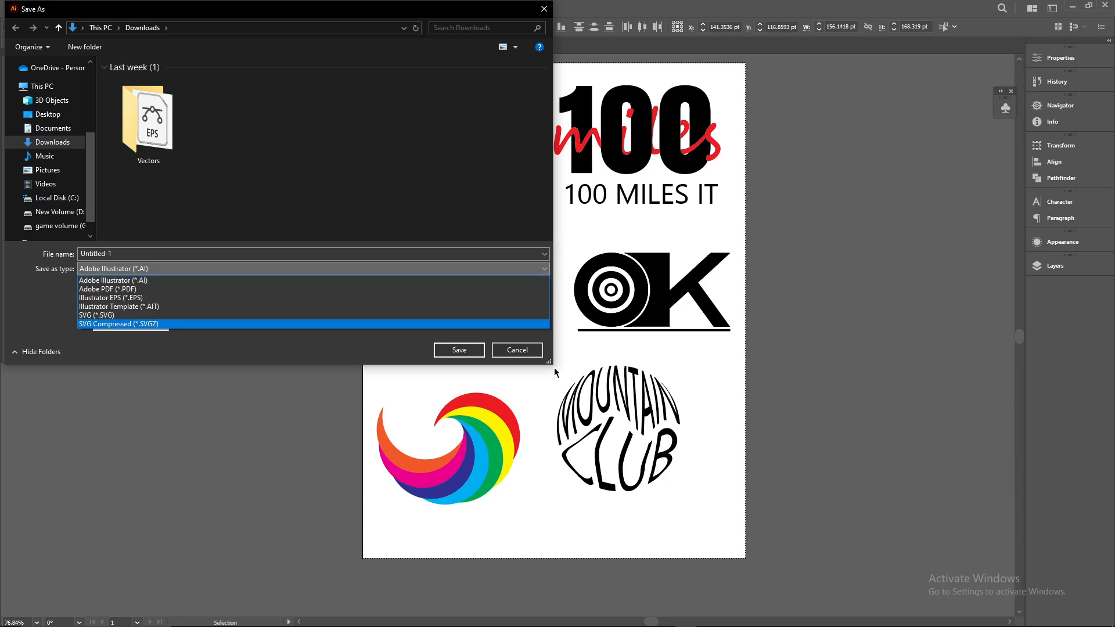
click(883, 281)
click(887, 280)
click(513, 351)
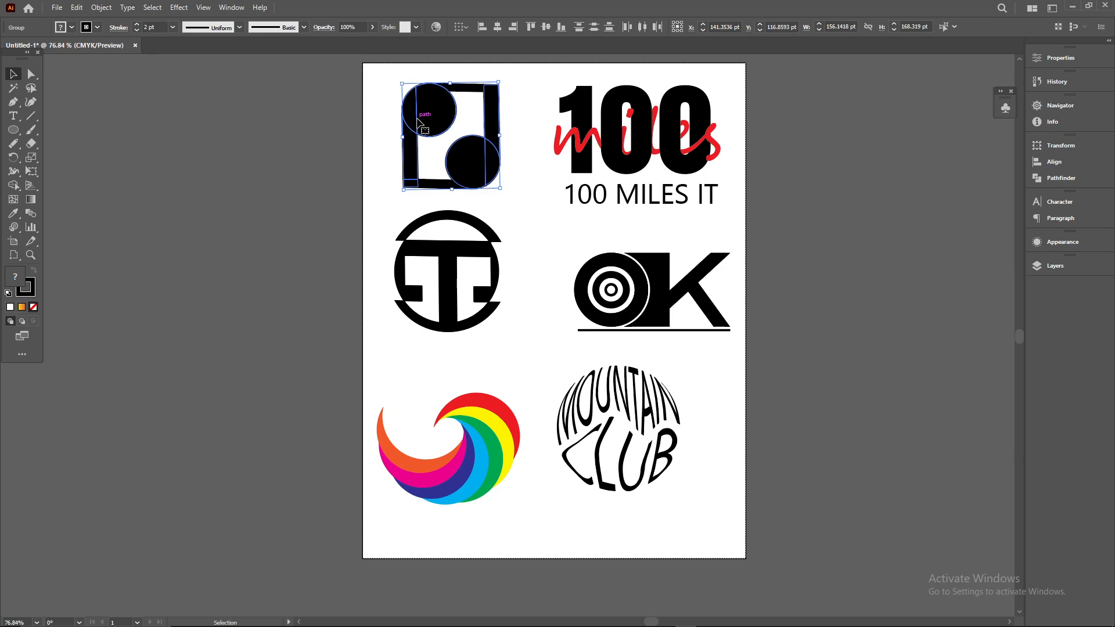
click(955, 370)
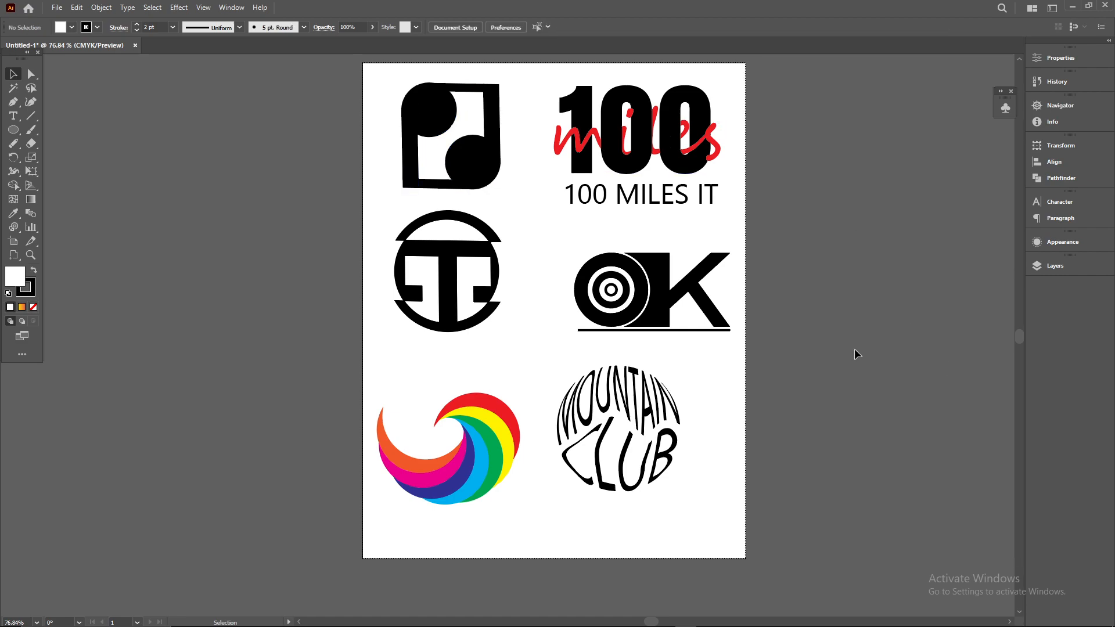
Switch to Photoshop and create a new 2000 x 2200 px RGB document at 300 ppi with a white background.
mouse_move(650, 624)
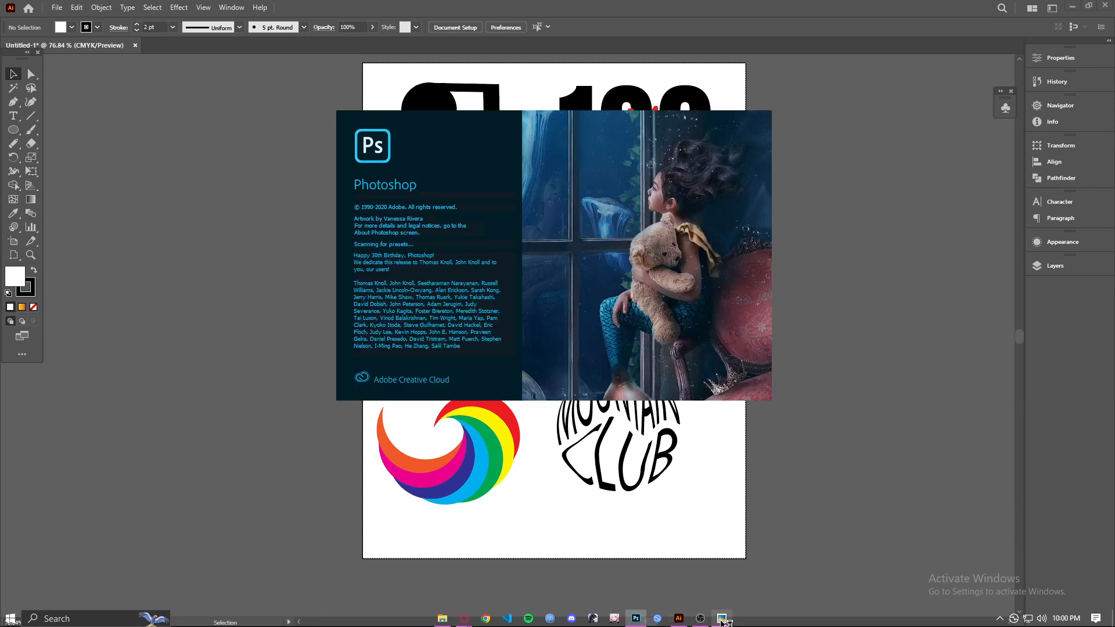
mouse_move(722, 618)
click(744, 530)
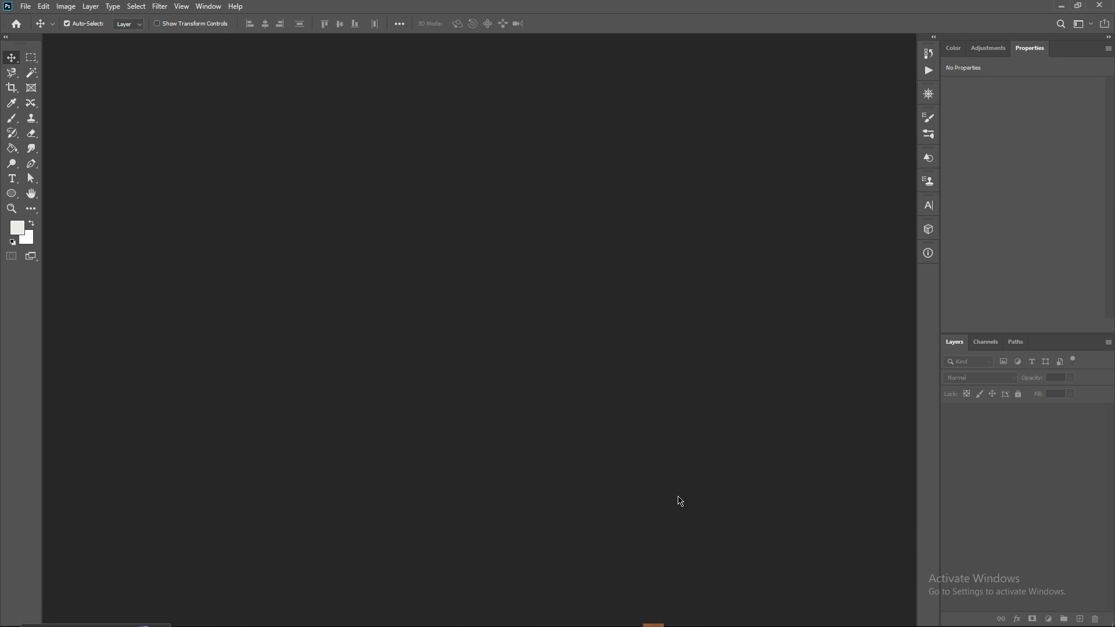
key(ctrl+n)
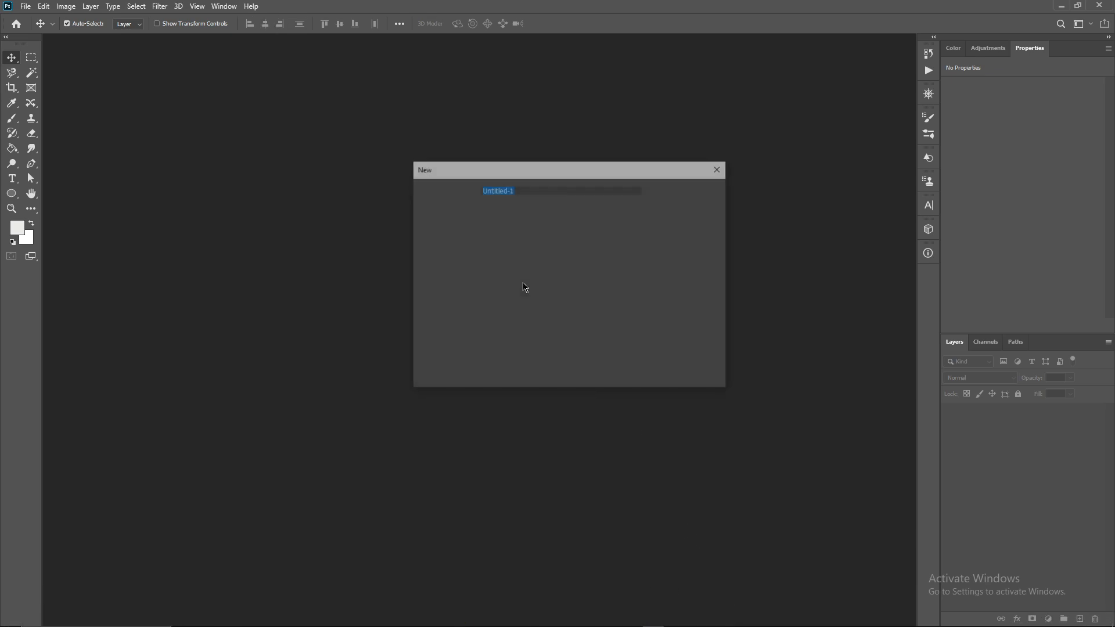
click(673, 194)
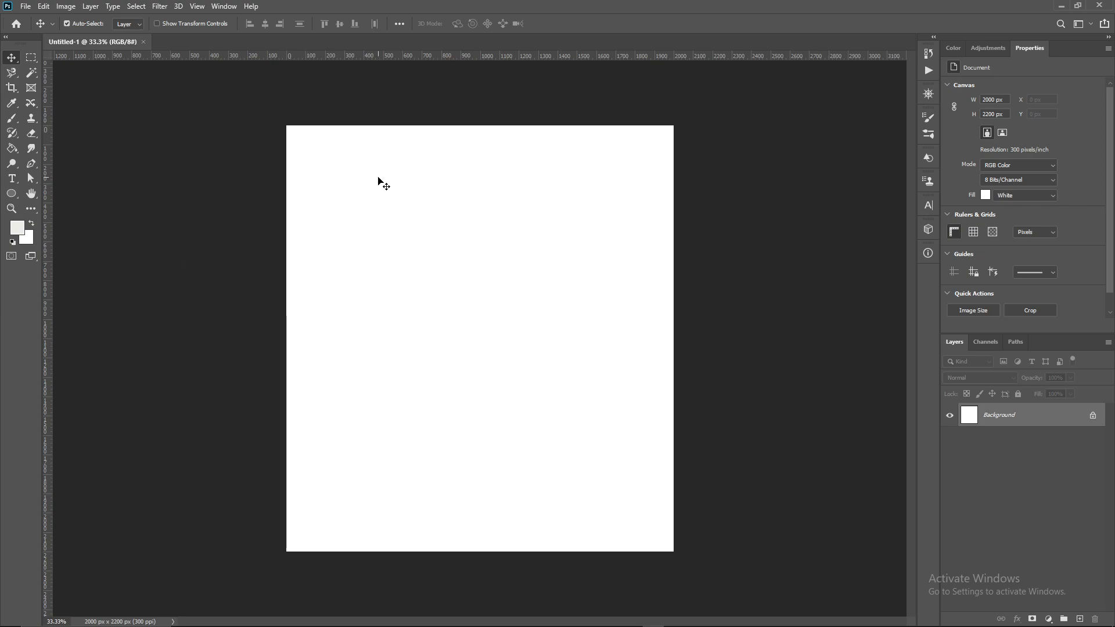
Close the Downloads window, switch back to Illustrator and copy the rounded note-shaped logo.
key(alt+Tab)
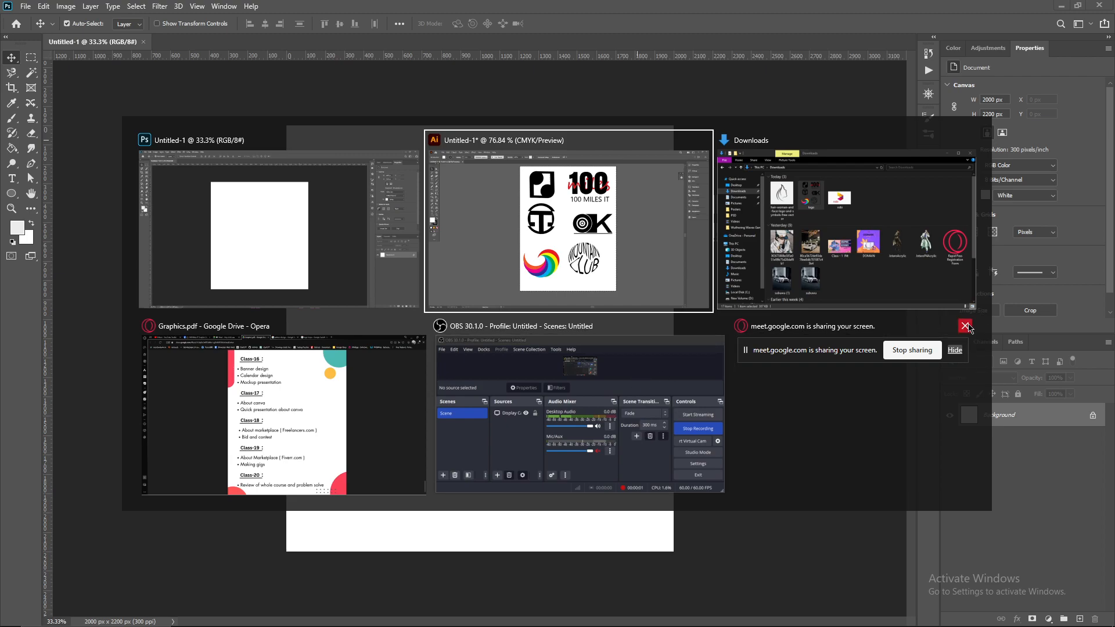
click(969, 140)
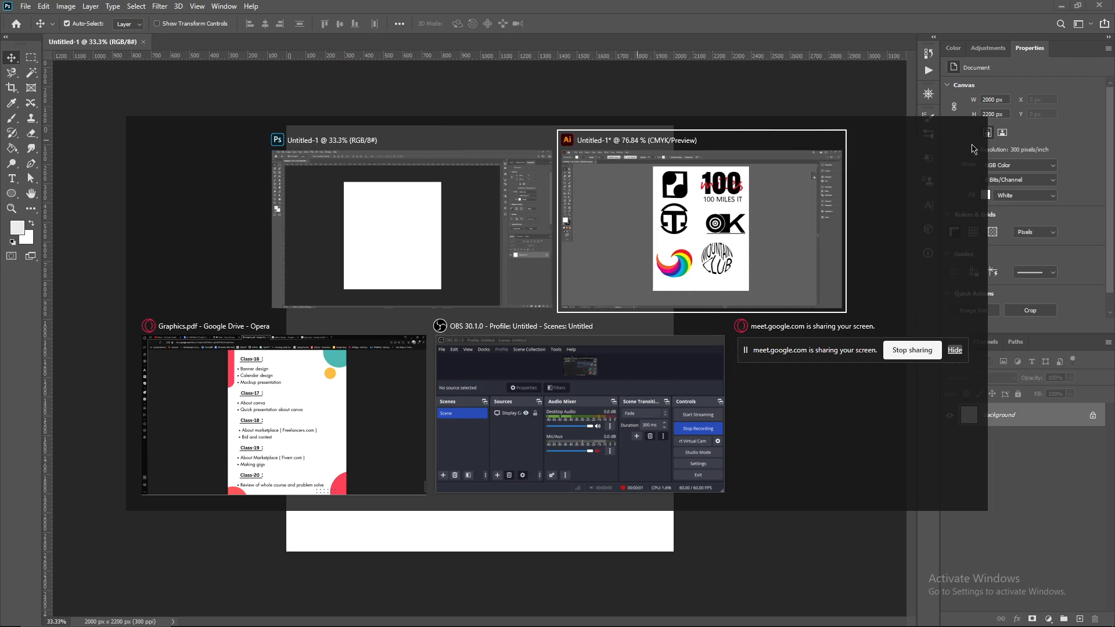
click(638, 281)
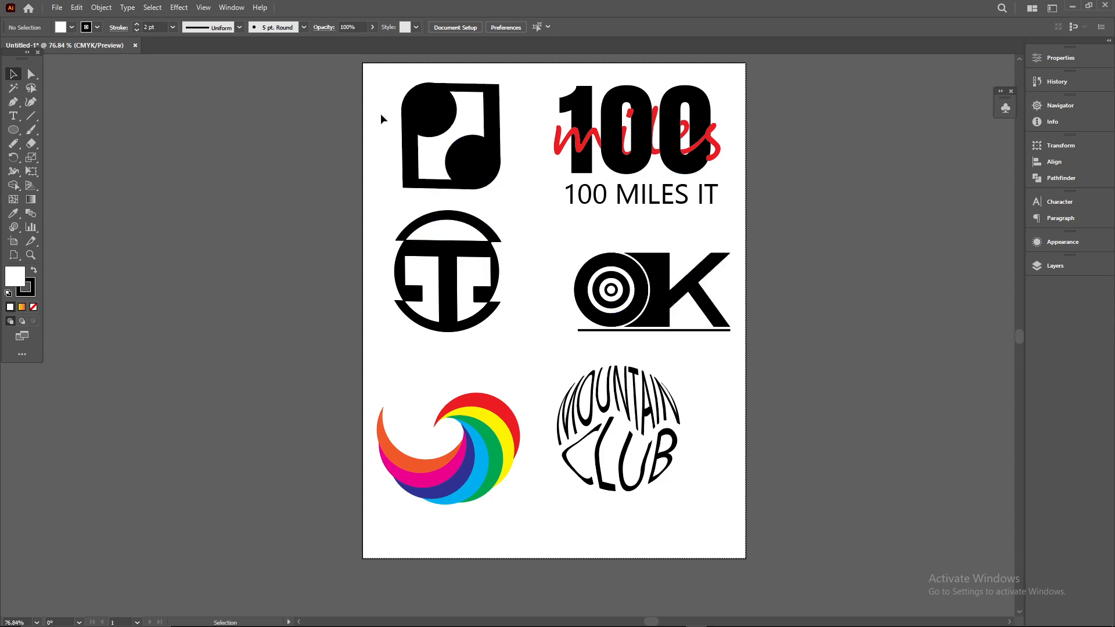
click(409, 123)
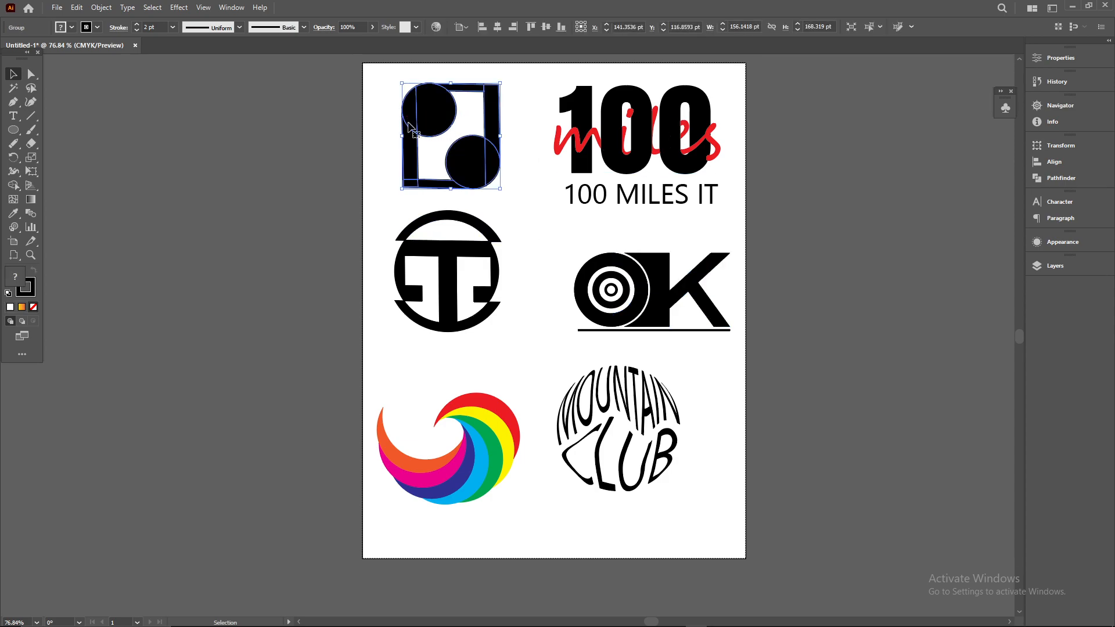
key(a)
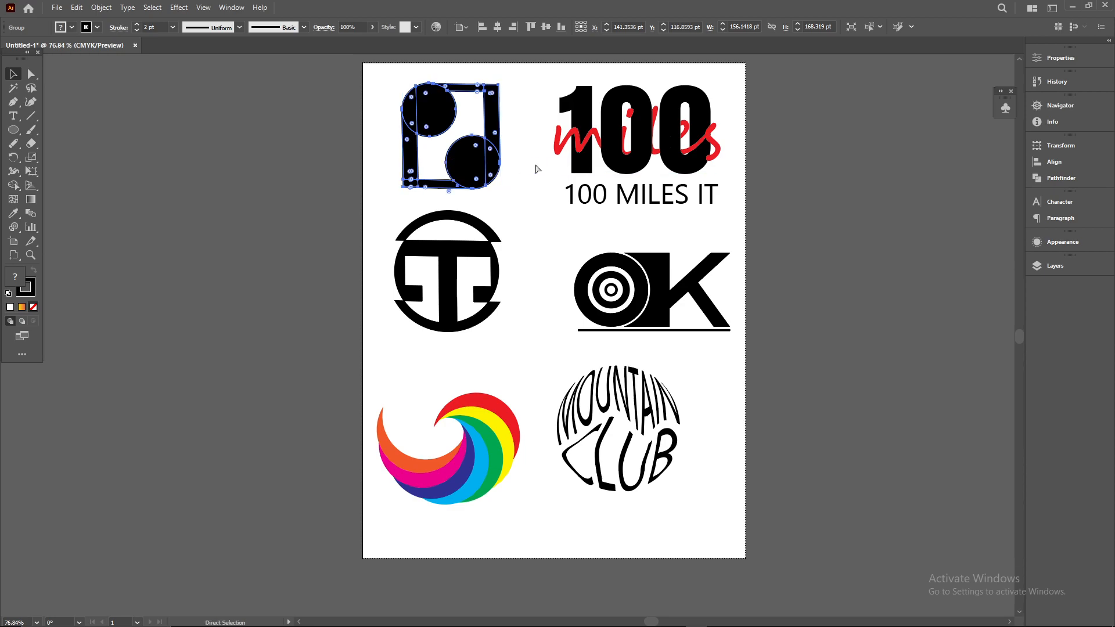
key(v)
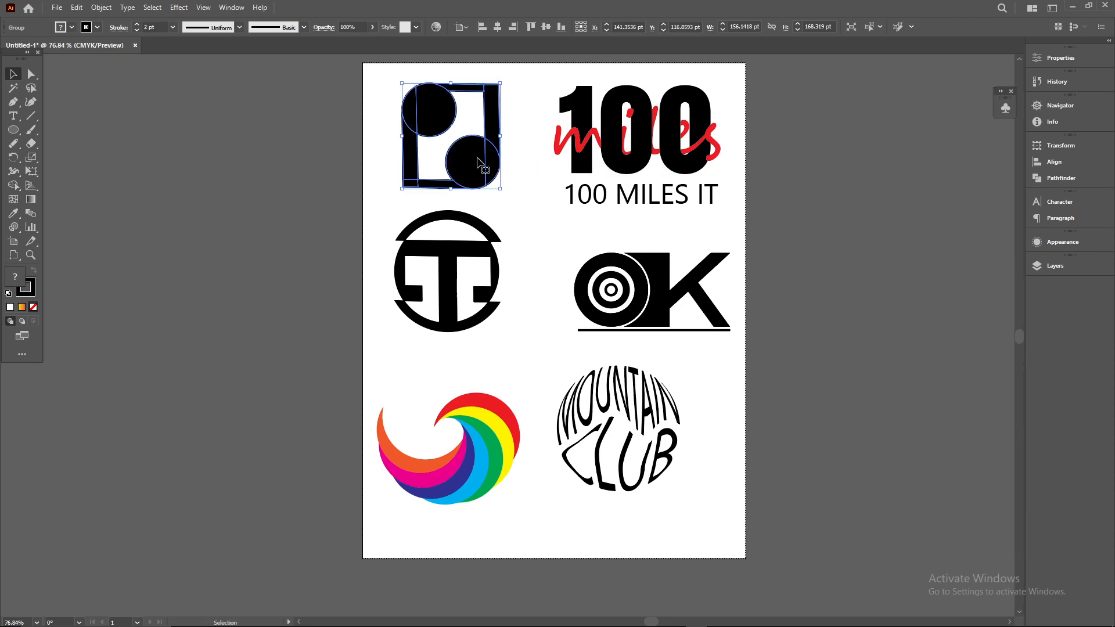
Paste the note-shaped logo into the Photoshop document as pixels and scale it down to about 66%.
key(alt+Tab)
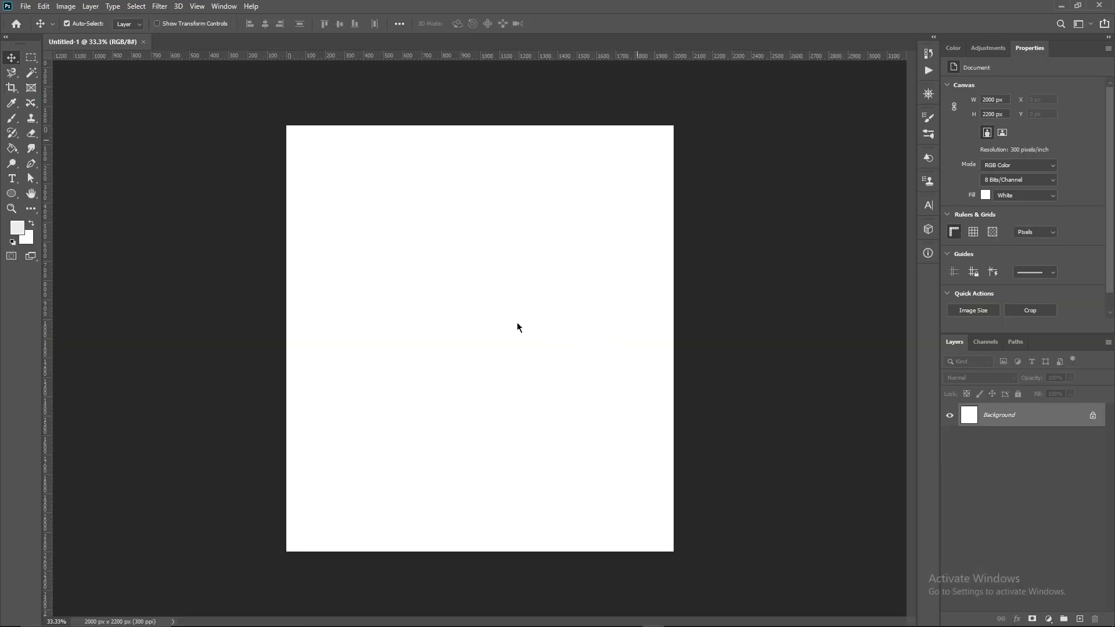
key(ctrl+v)
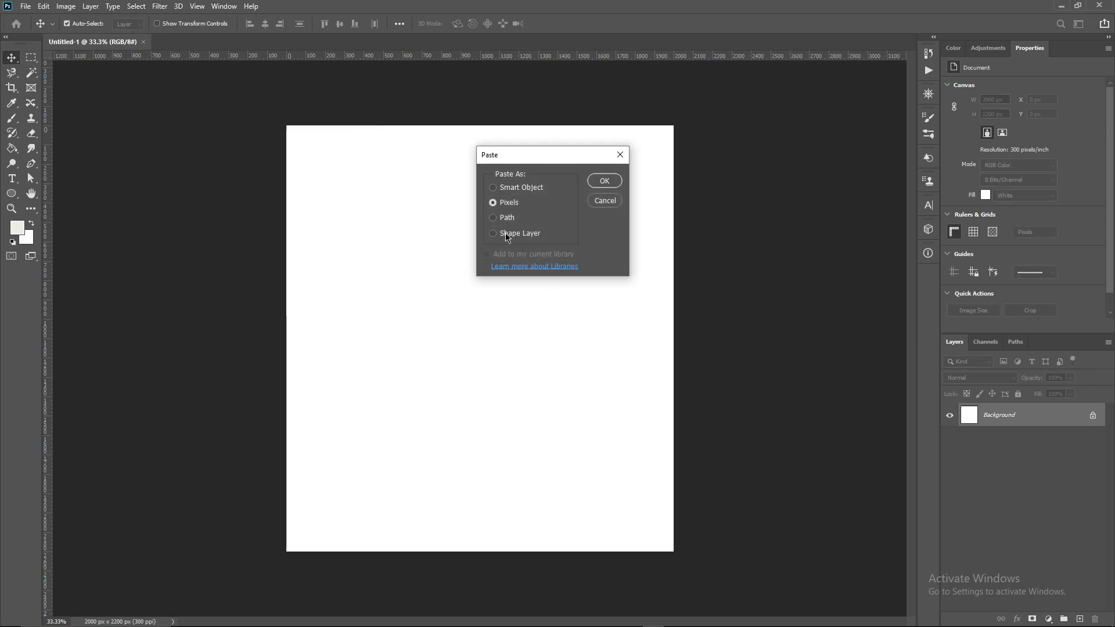
click(604, 181)
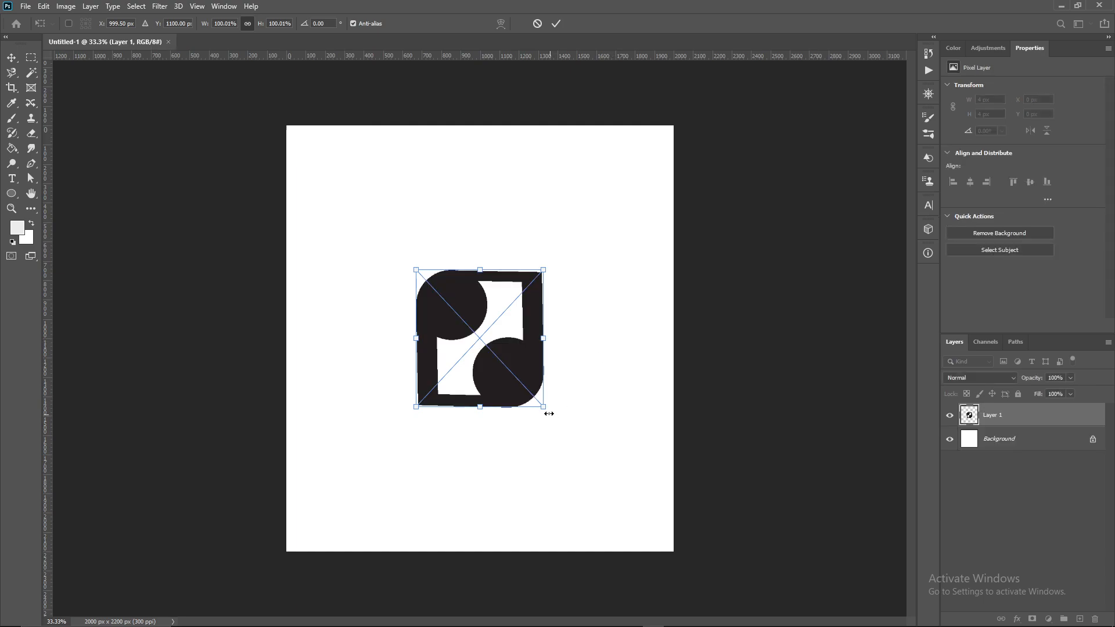
drag(547, 412, 500, 361)
click(11, 58)
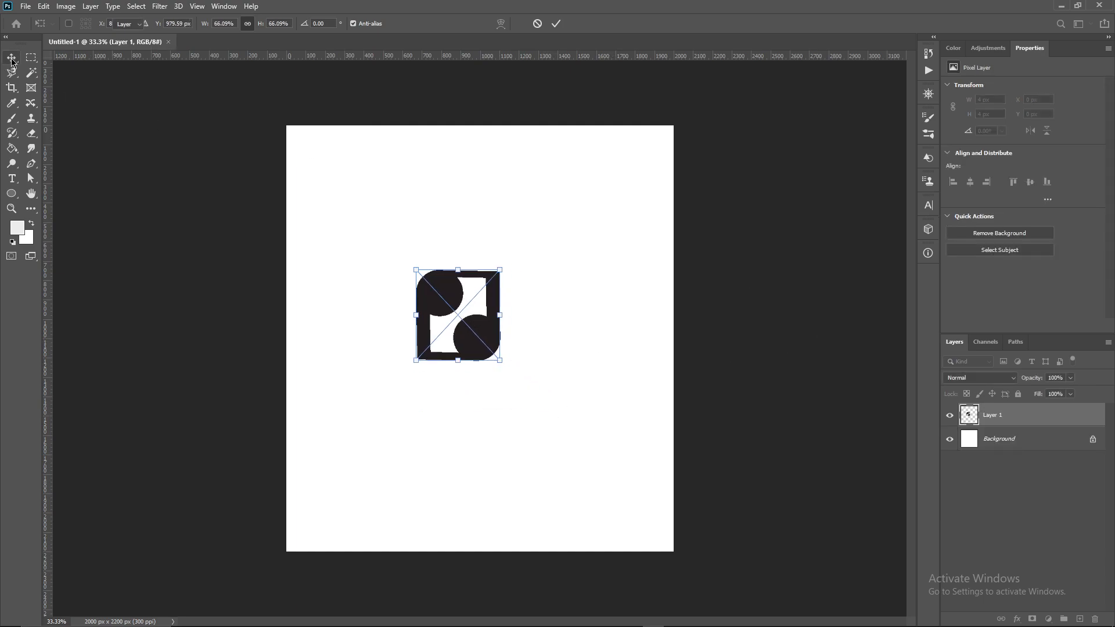
click(602, 343)
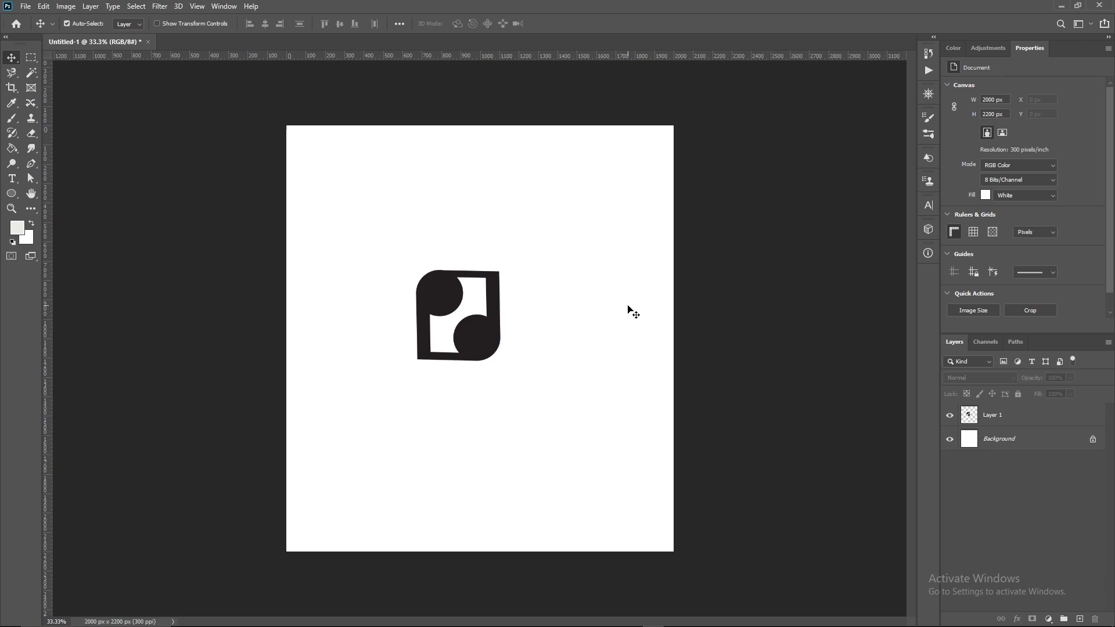
Try to place the logo image from the Downloads folder into the document as an embedded file.
click(26, 6)
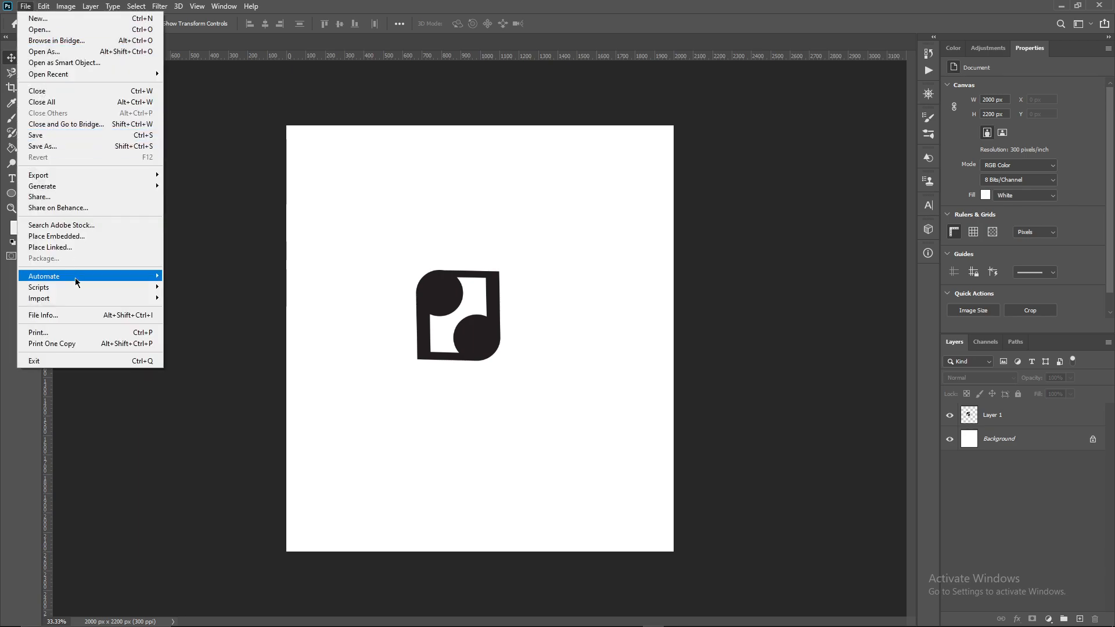
mouse_move(80, 277)
click(88, 236)
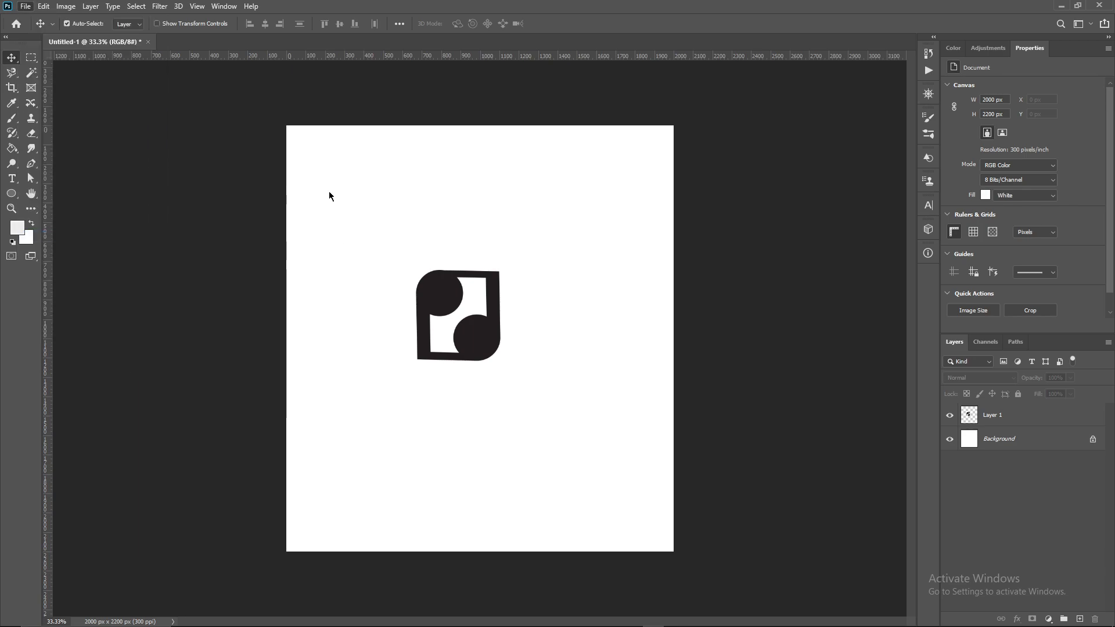
scroll(56, 102, up, 3)
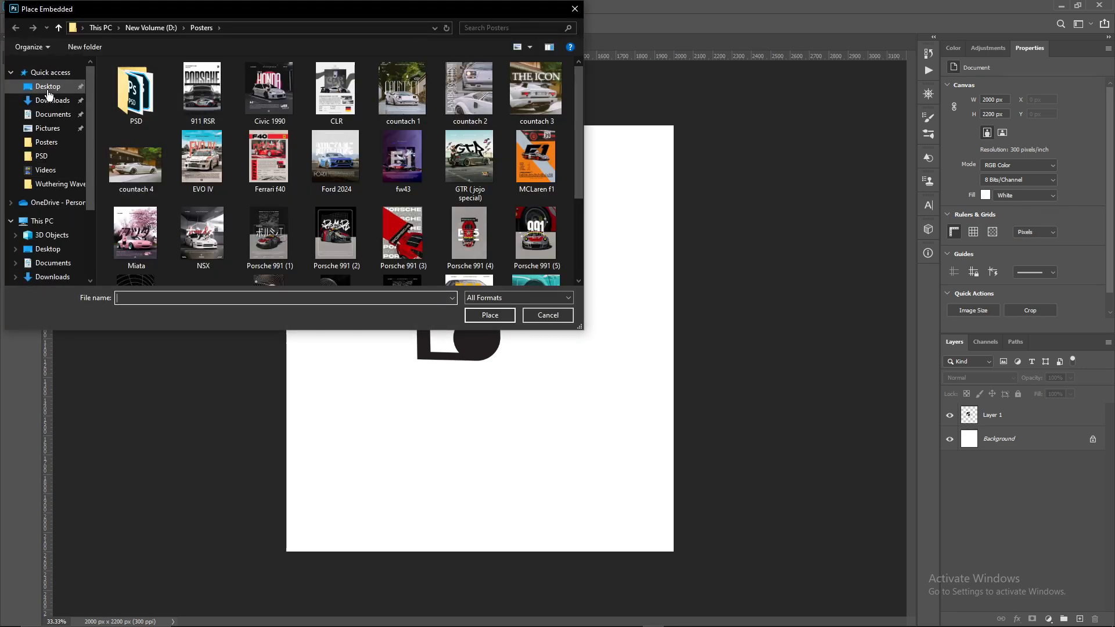
click(52, 100)
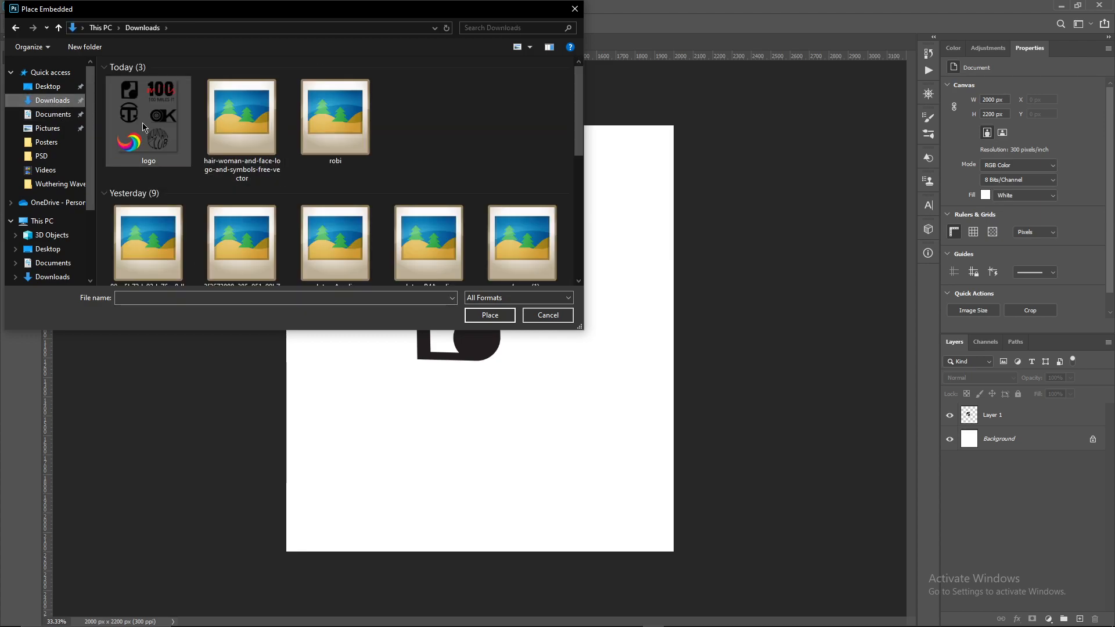
click(143, 127)
click(490, 315)
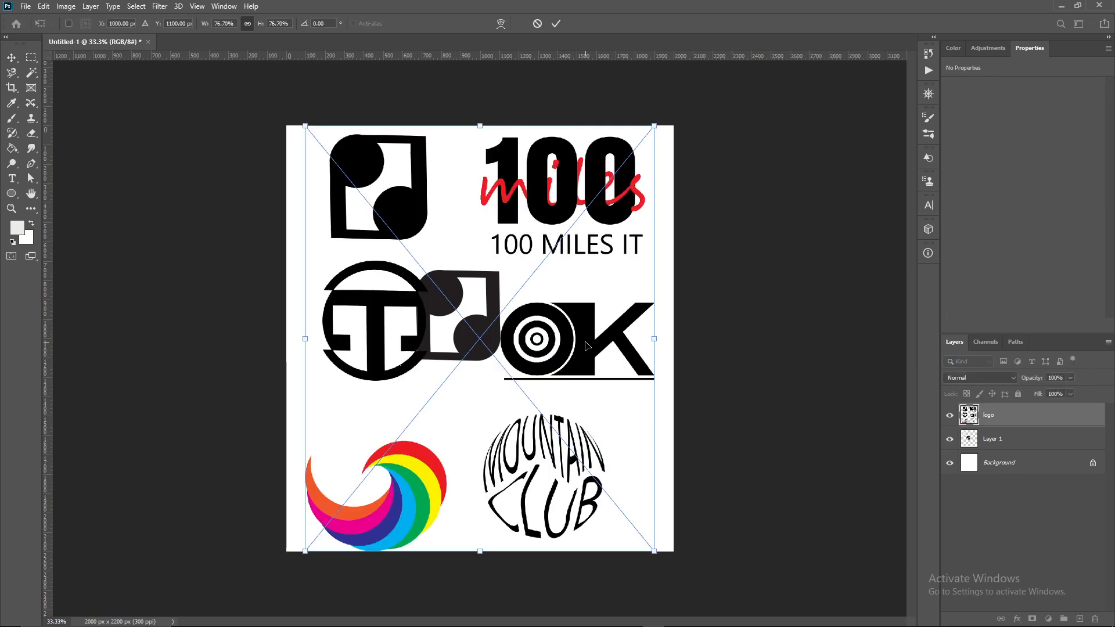
Try scaling the placed logo sheet to about 46% and moving it beside the note-shaped logo, then cancel the placement.
drag(654, 551, 515, 381)
drag(410, 262, 569, 302)
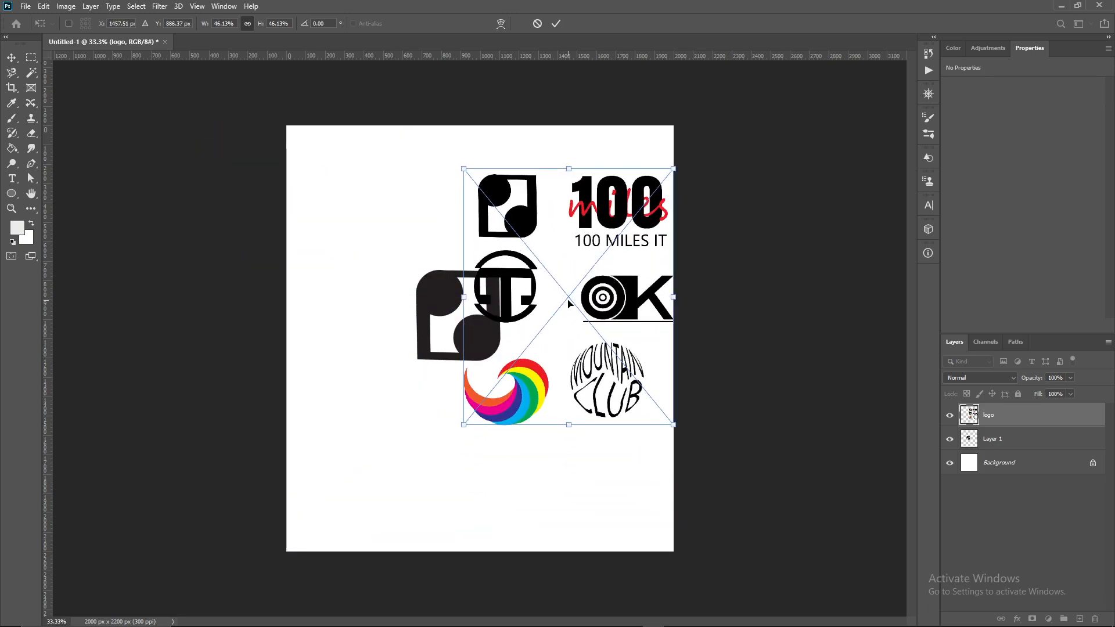
key(Escape)
Delete the note-shaped logo's layer and quit Photoshop without saving changes to the document.
click(497, 311)
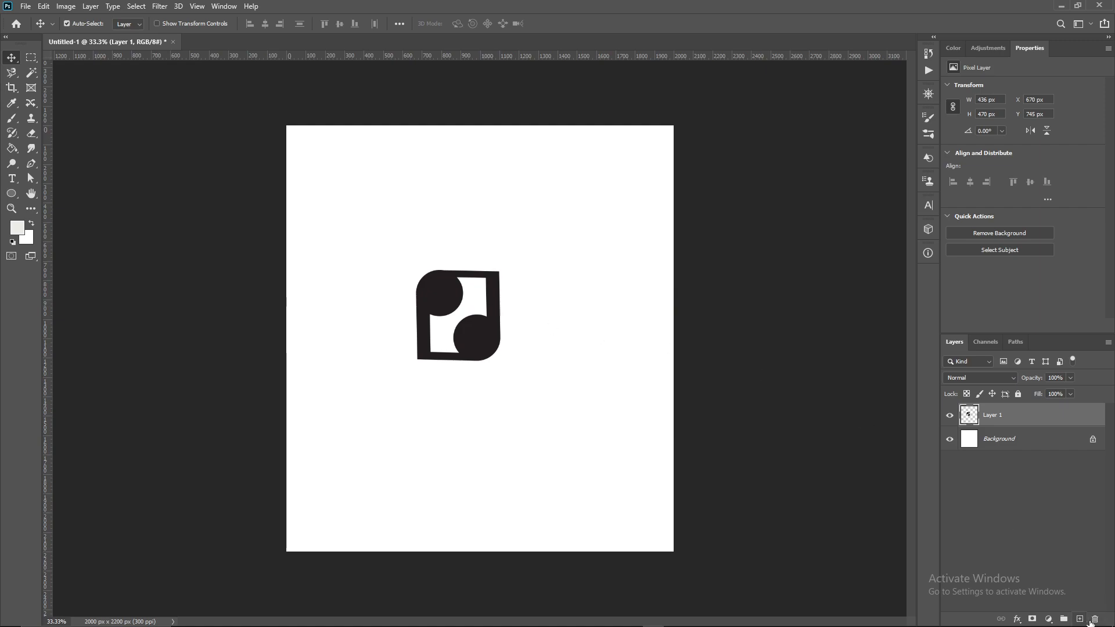
click(1095, 619)
key(alt+Tab)
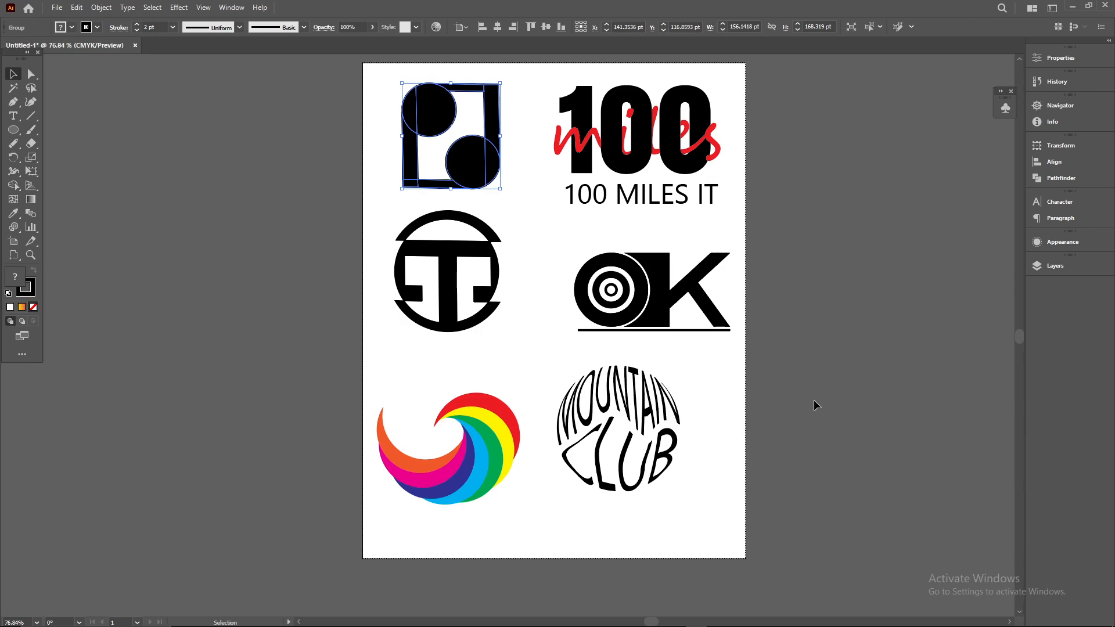
key(alt+Tab)
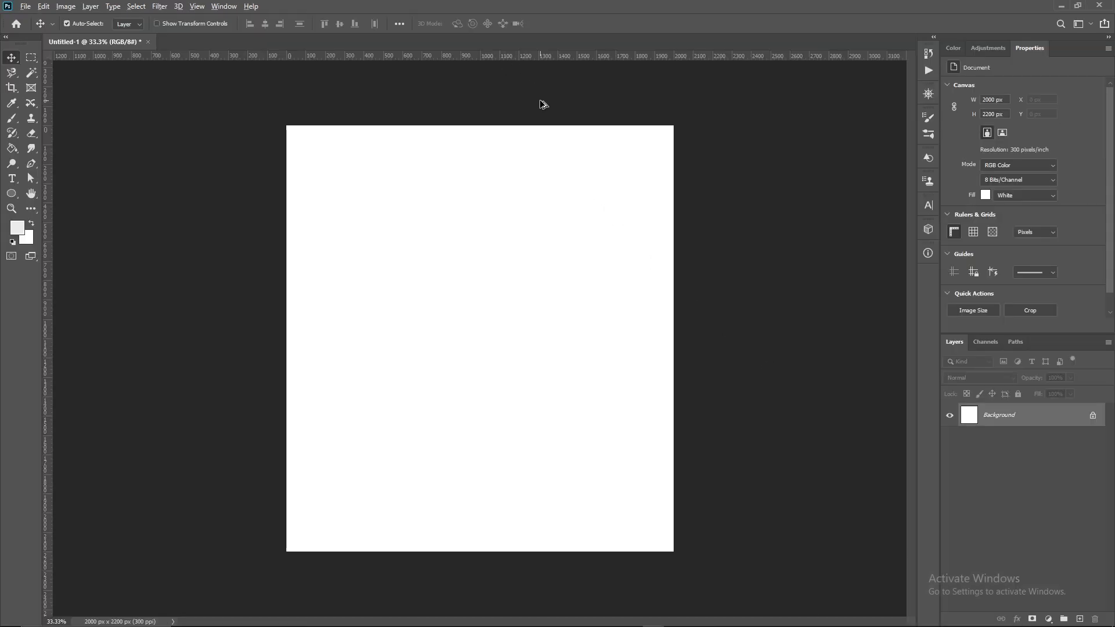
key(alt+Tab)
click(278, 272)
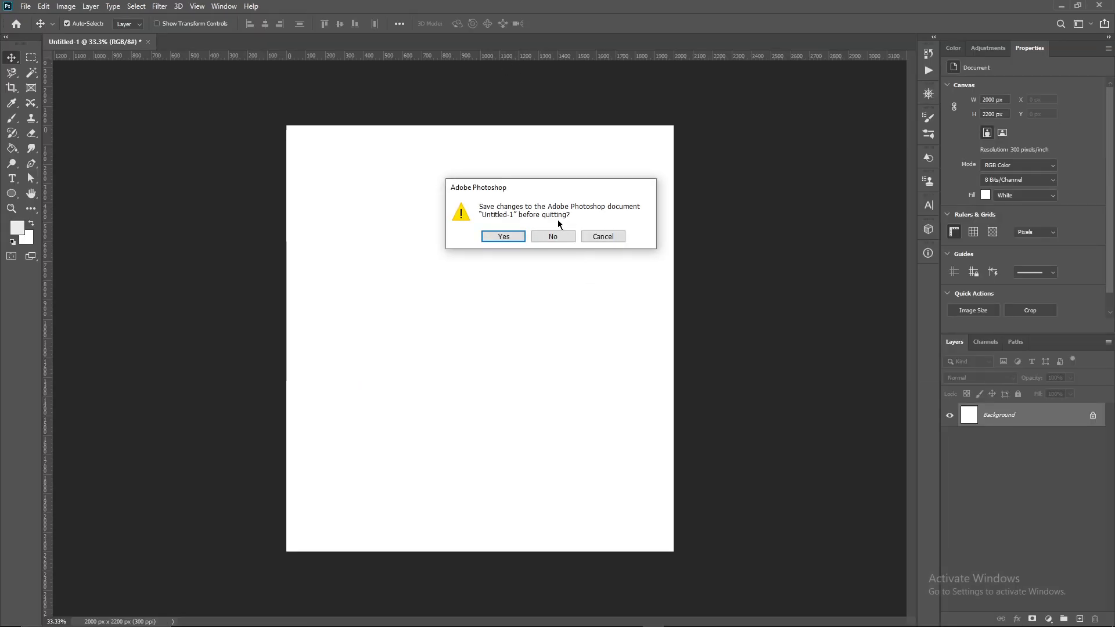
click(563, 237)
Switch to the Graphics.pdf course outline in the Opera browser.
key(alt+Tab)
key(alt+Tab)
key(alt+Tab)
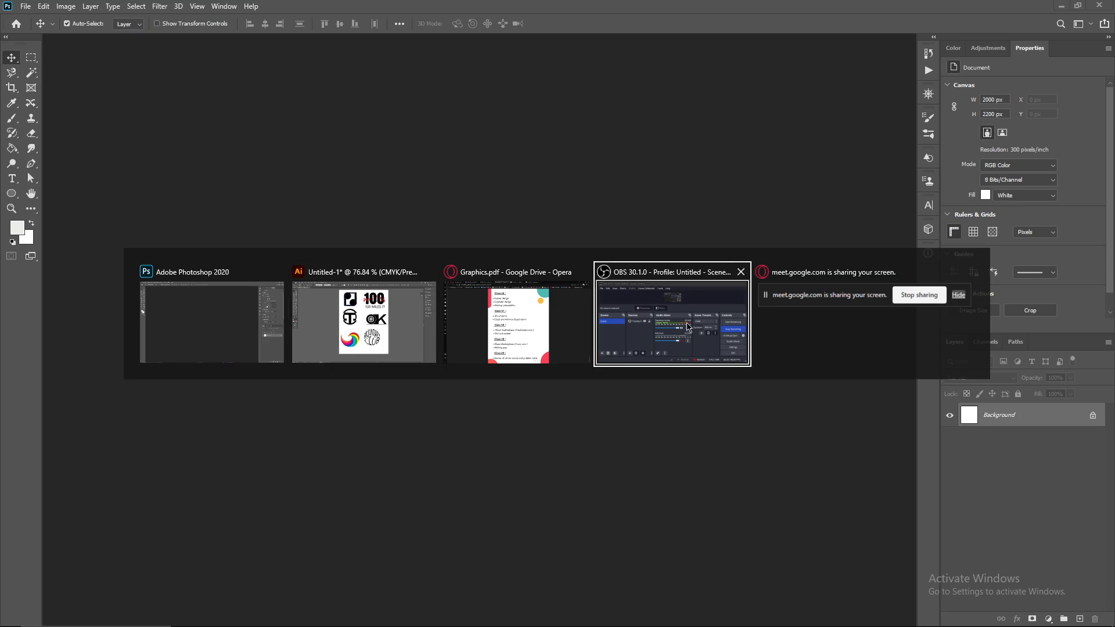
click(581, 306)
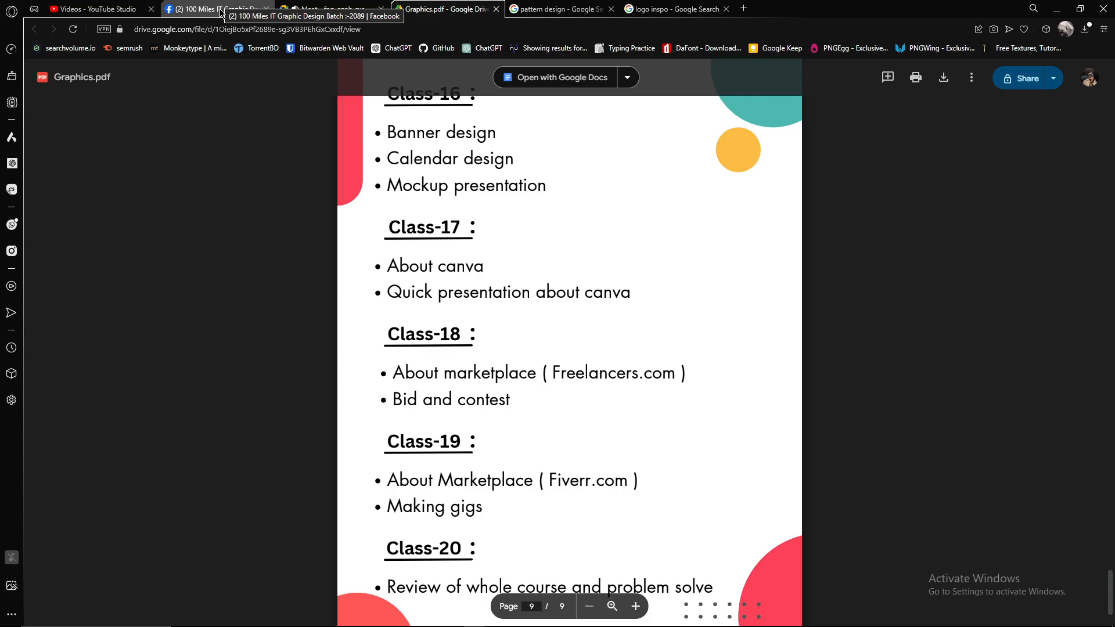
Open the system calendar and examine the dates of June 2024.
mouse_move(1060, 625)
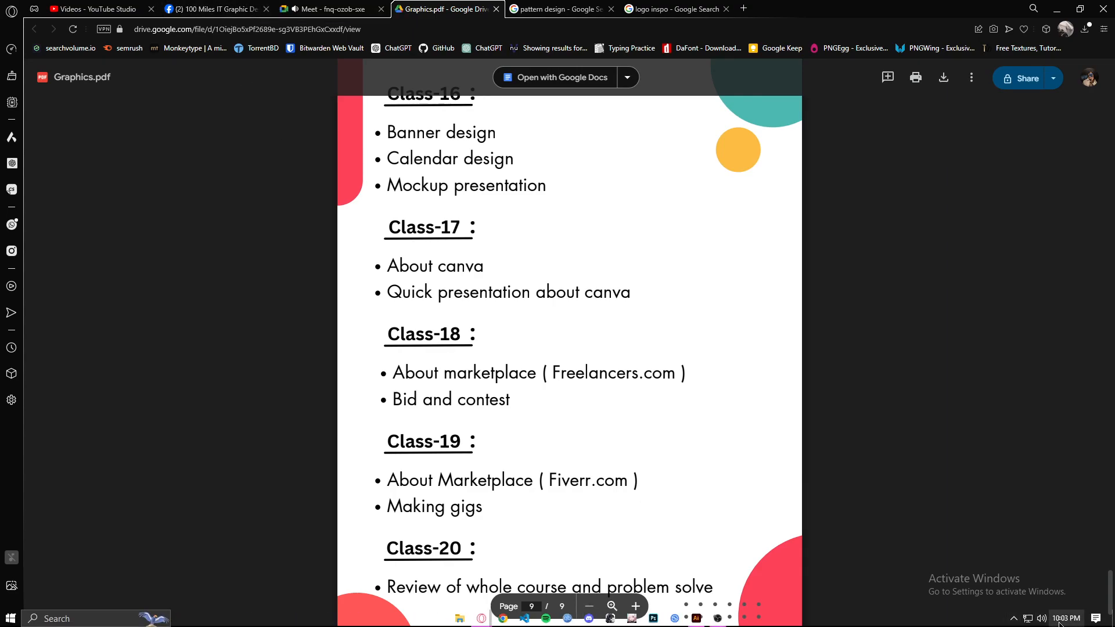
click(1063, 619)
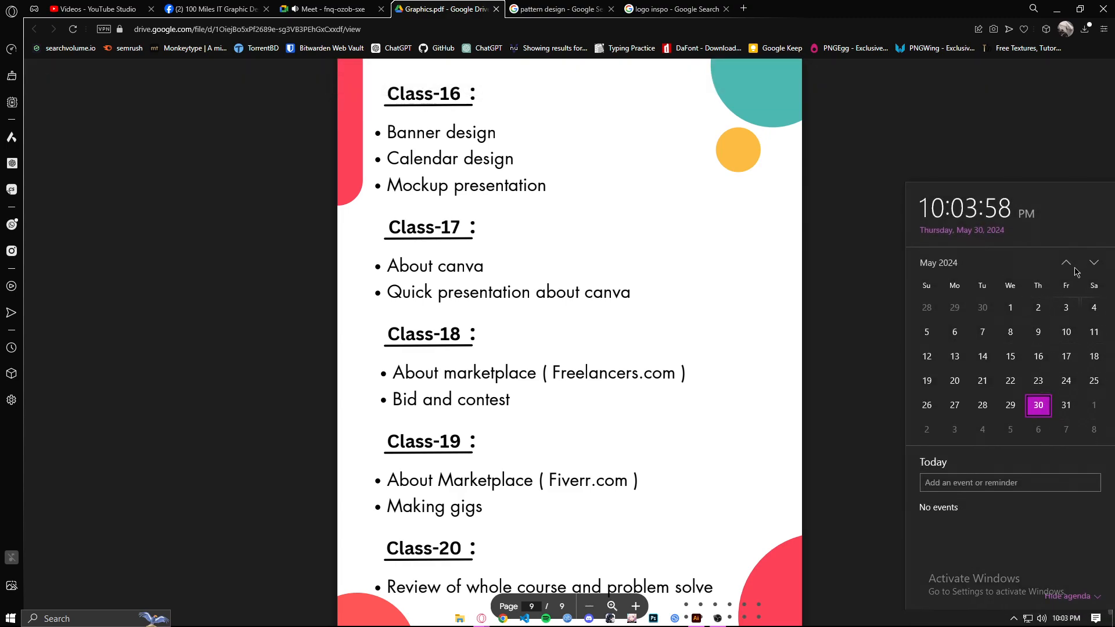
click(1096, 264)
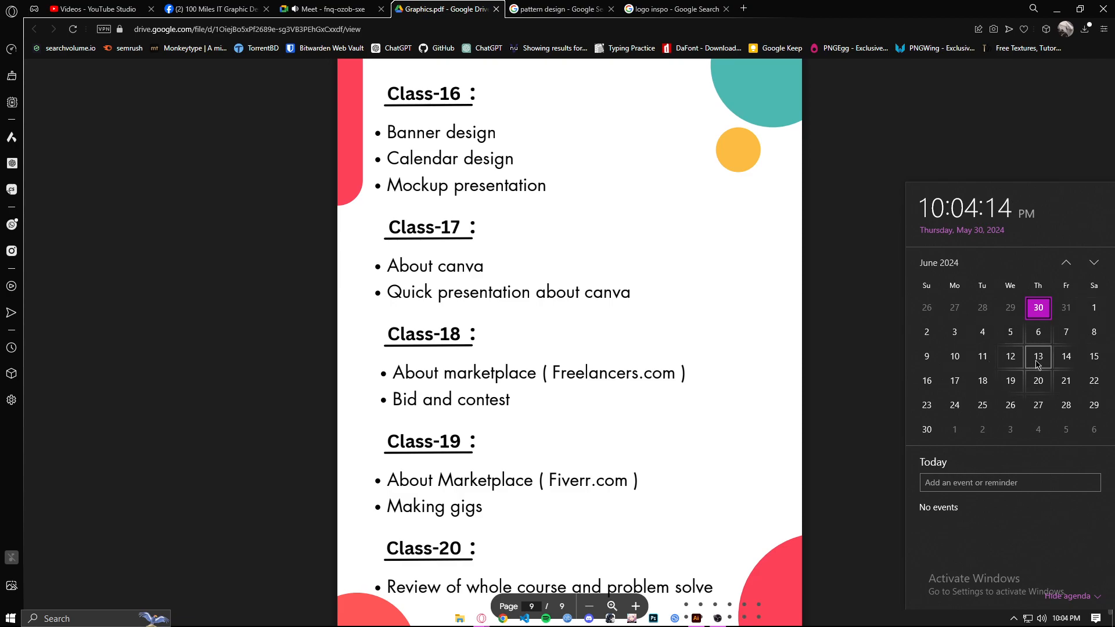
Close the calendar and view the top of the 100 Miles IT Graphic Design Batch group page on Facebook.
click(228, 21)
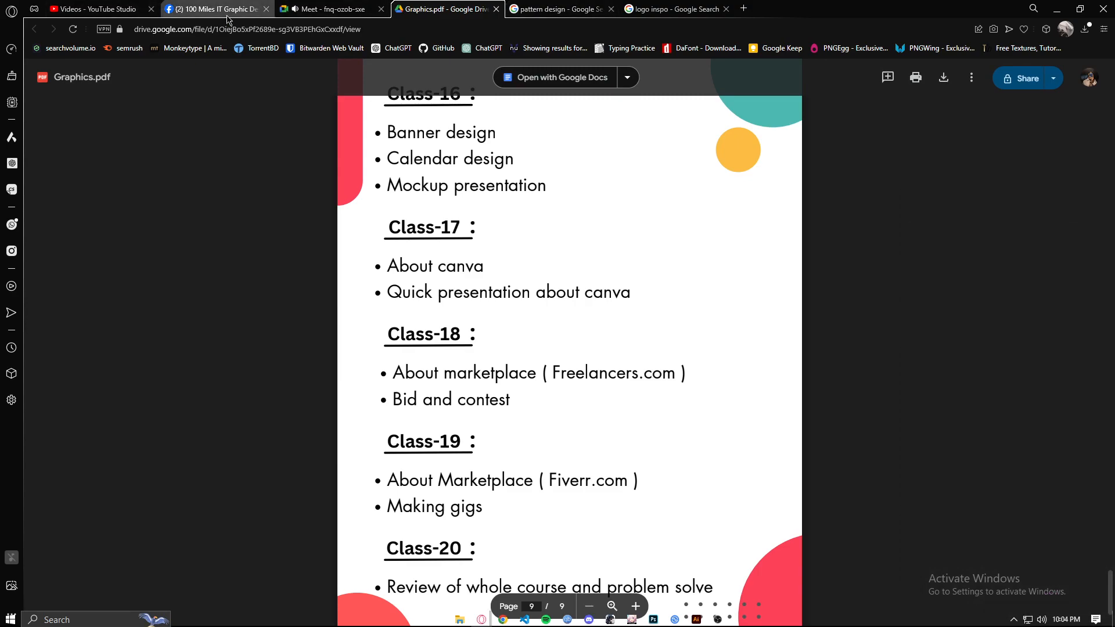
click(227, 18)
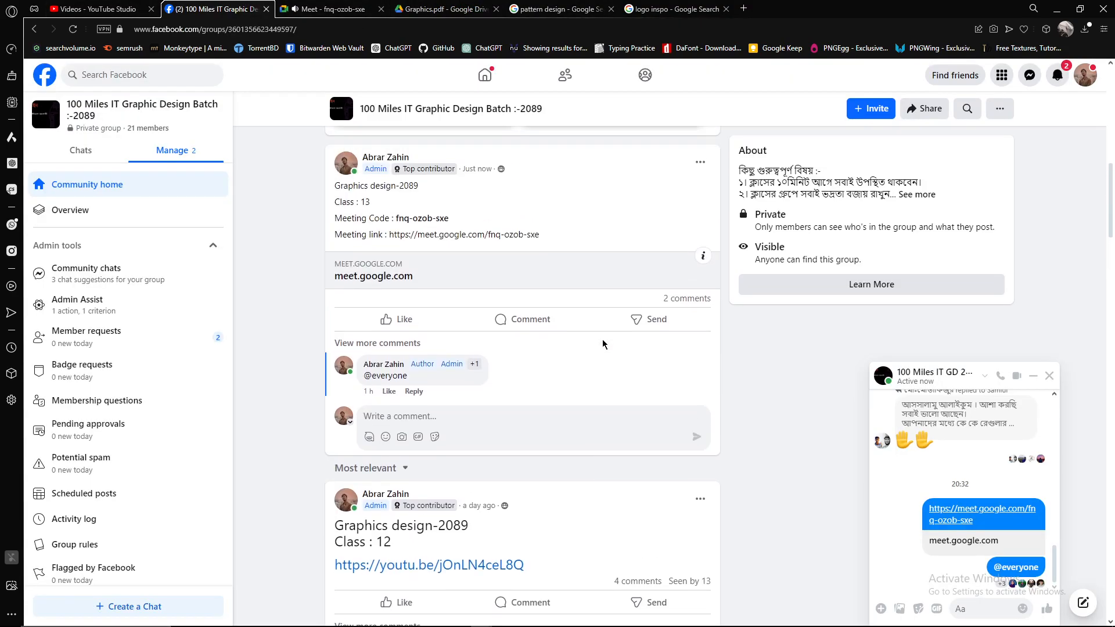
scroll(603, 344, up, 9)
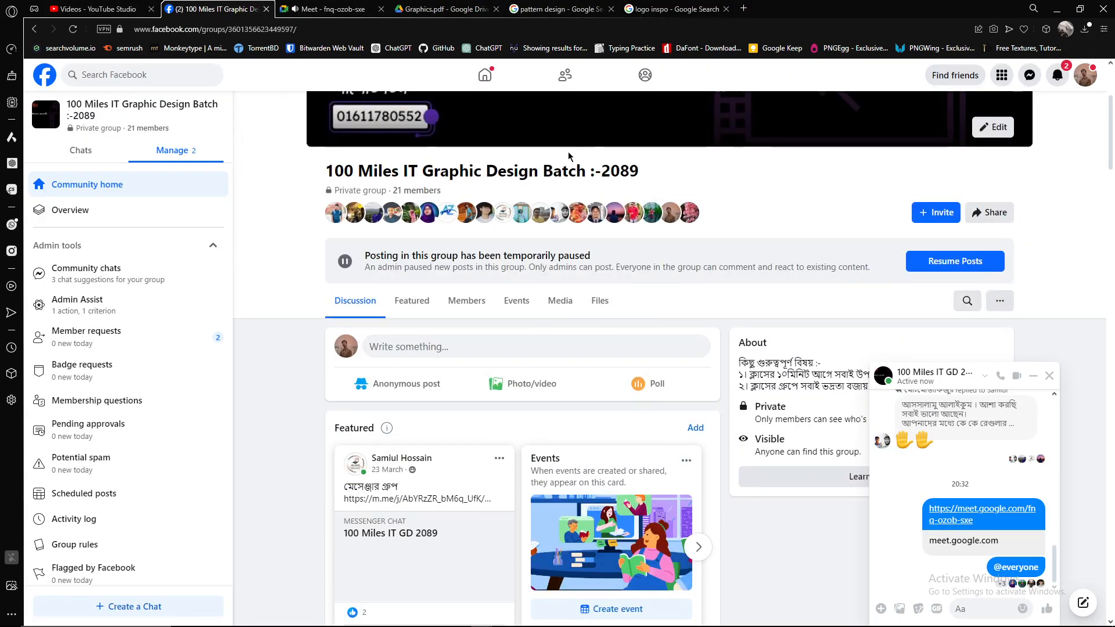
Return to the ongoing Google Meet call and bring up the OBS window.
click(441, 8)
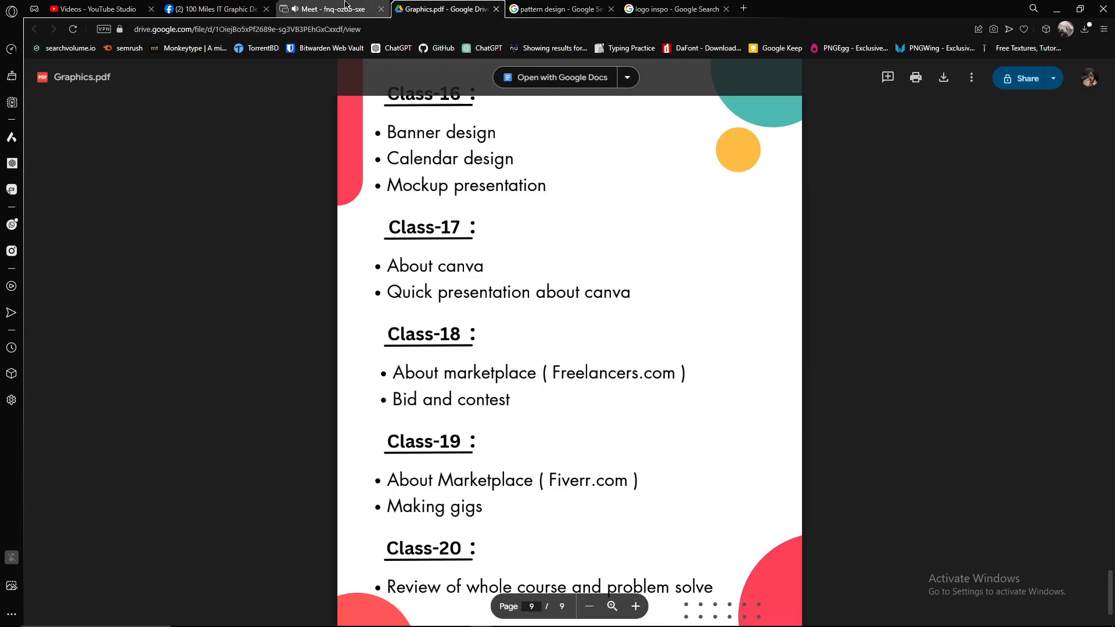
click(346, 6)
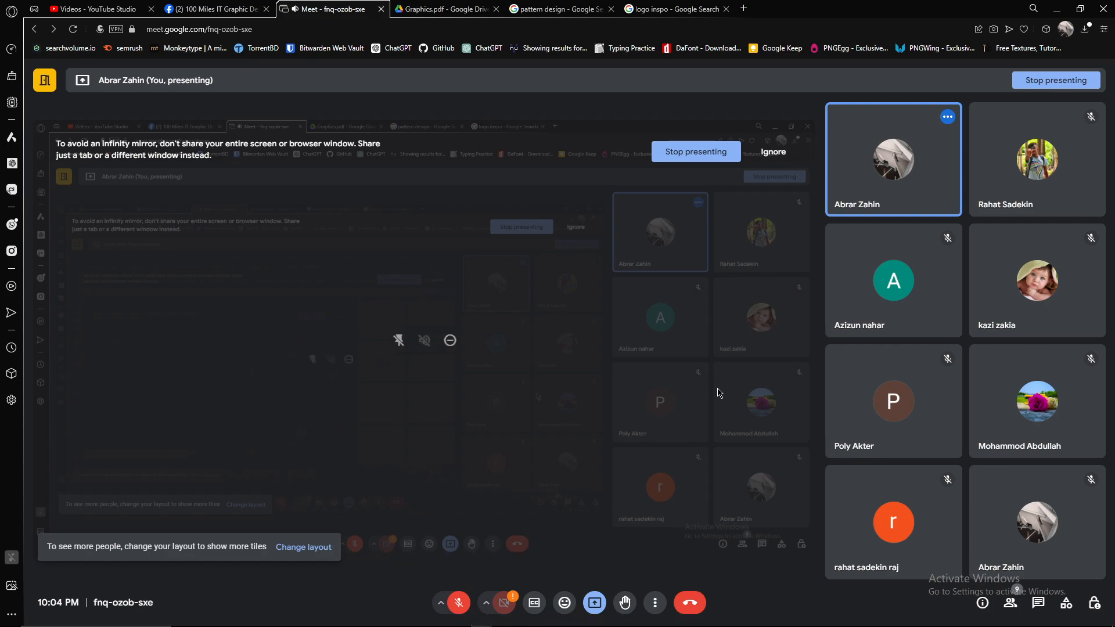
click(719, 620)
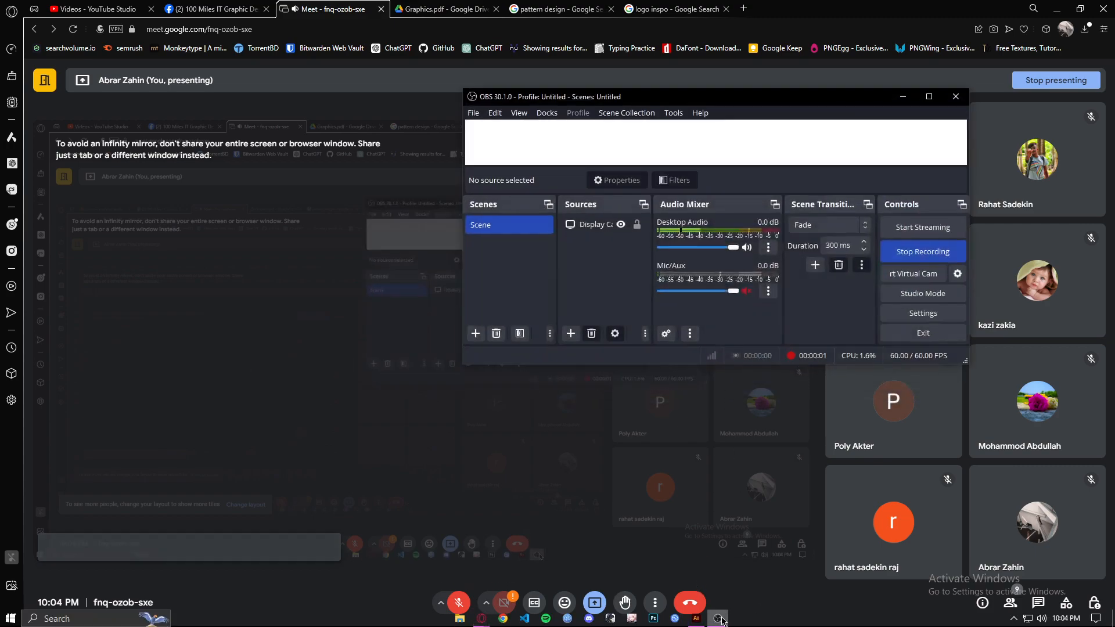